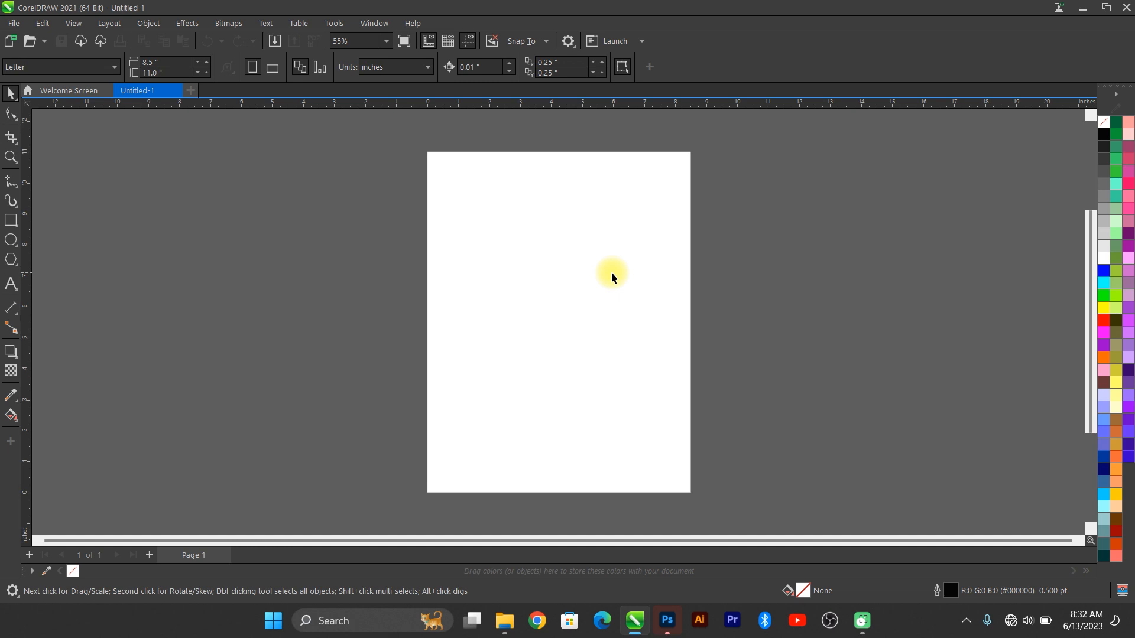
# Step: Draw a card rectangle sized 3.5 × 2.3 inches and centre it on the page
pyautogui.click(11, 221)
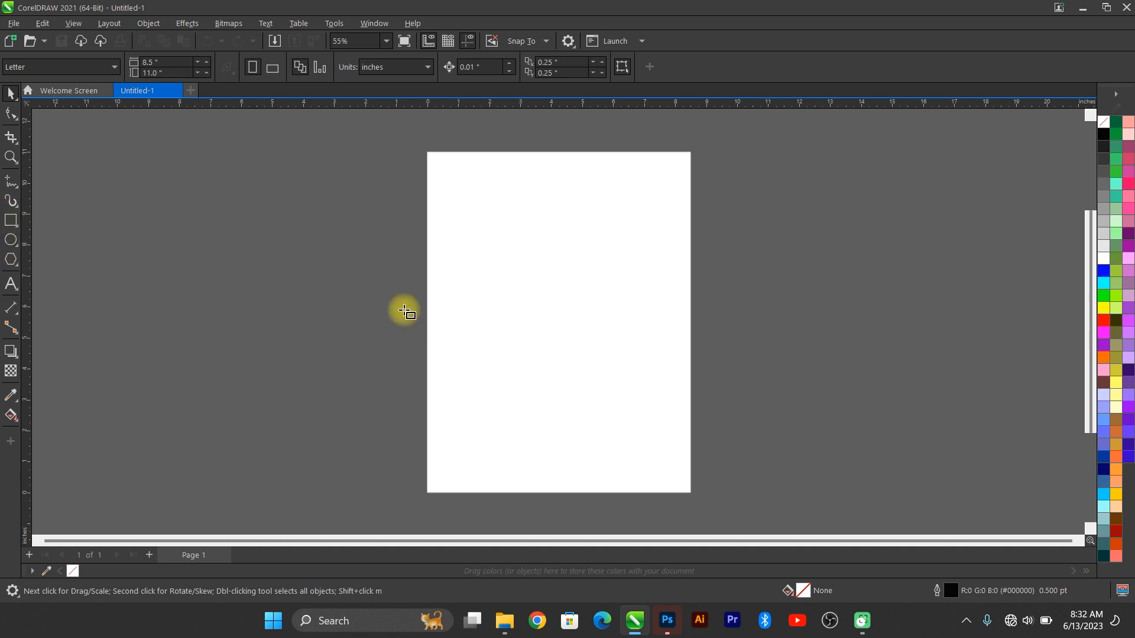
pyautogui.moveTo(296, 260); pyautogui.dragTo(415, 327)
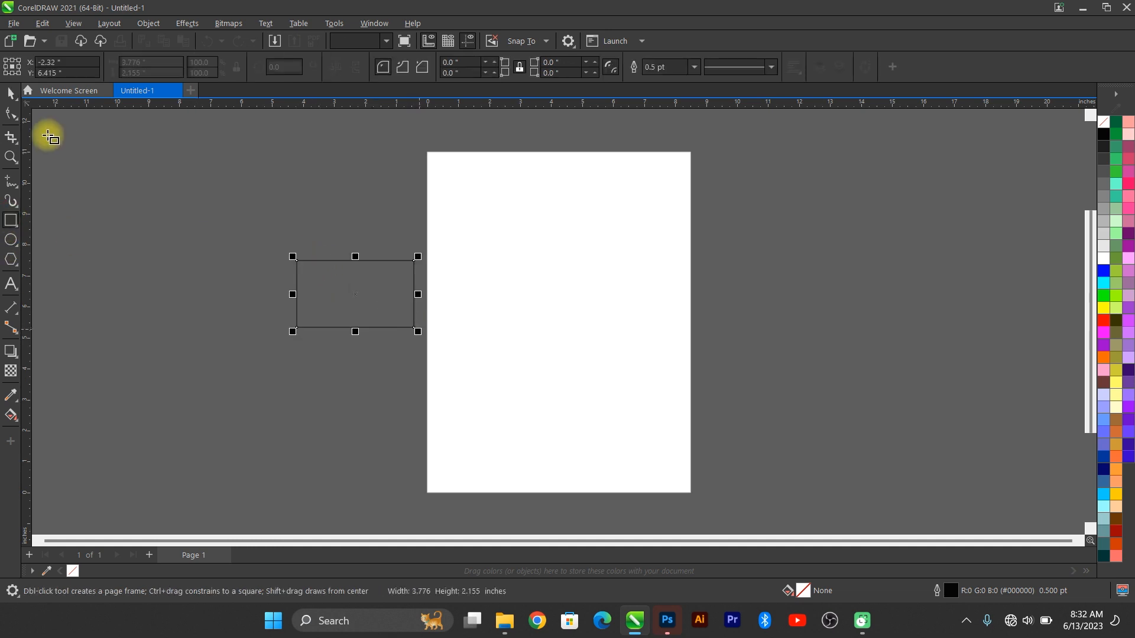
pyautogui.click(11, 93)
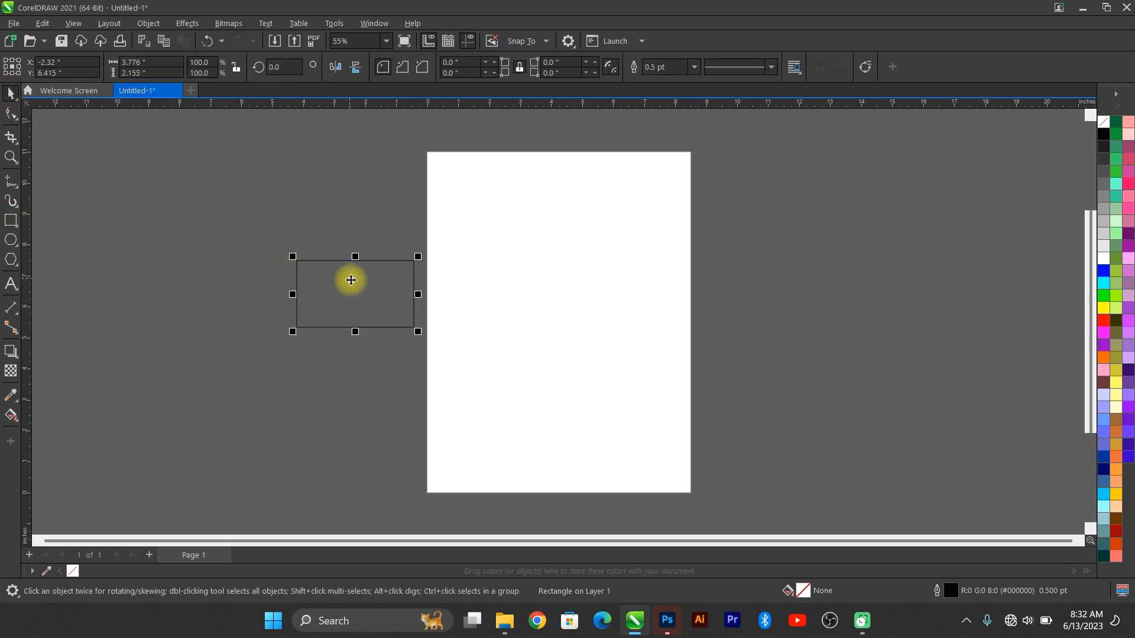
pyautogui.click(145, 62)
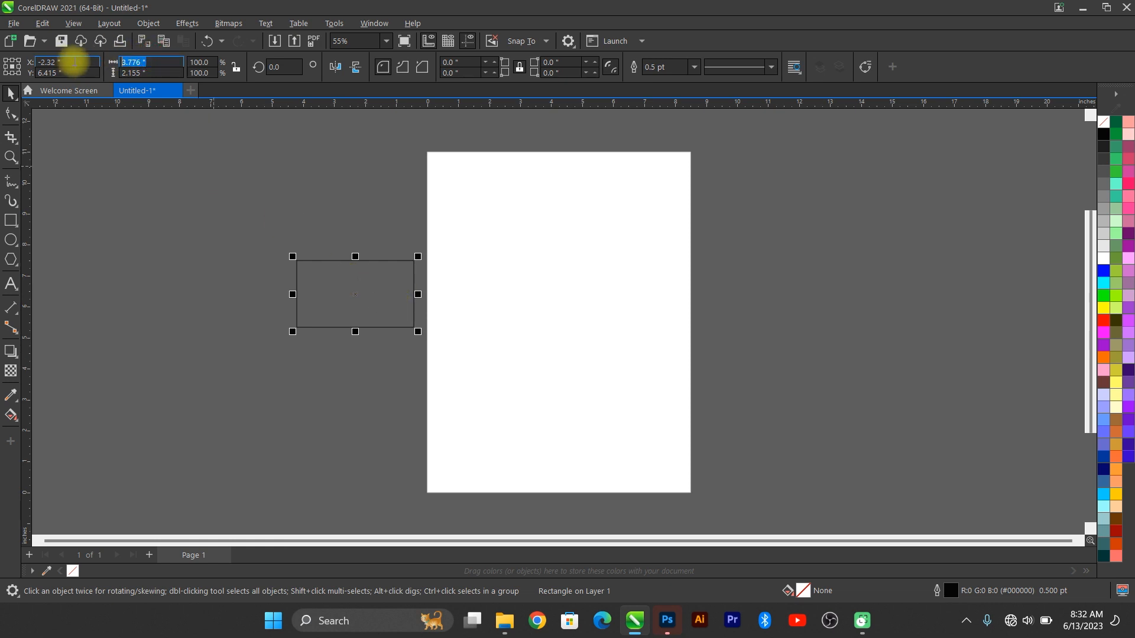
pyautogui.write('3.5')
pyautogui.press('Tab')
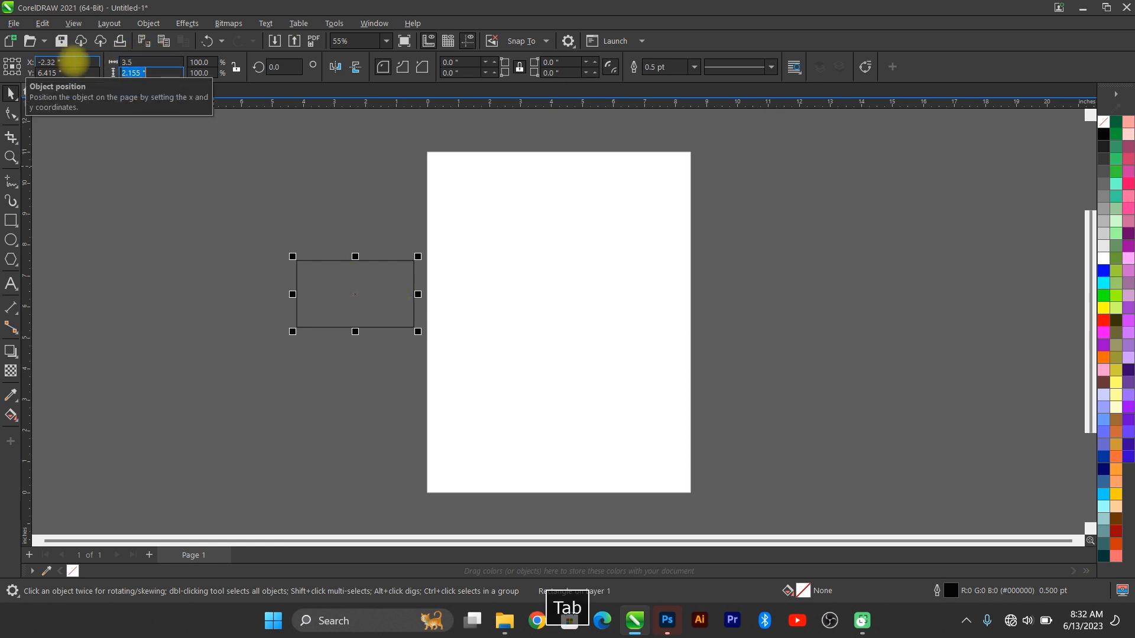
pyautogui.write('2.3')
pyautogui.press('Return')
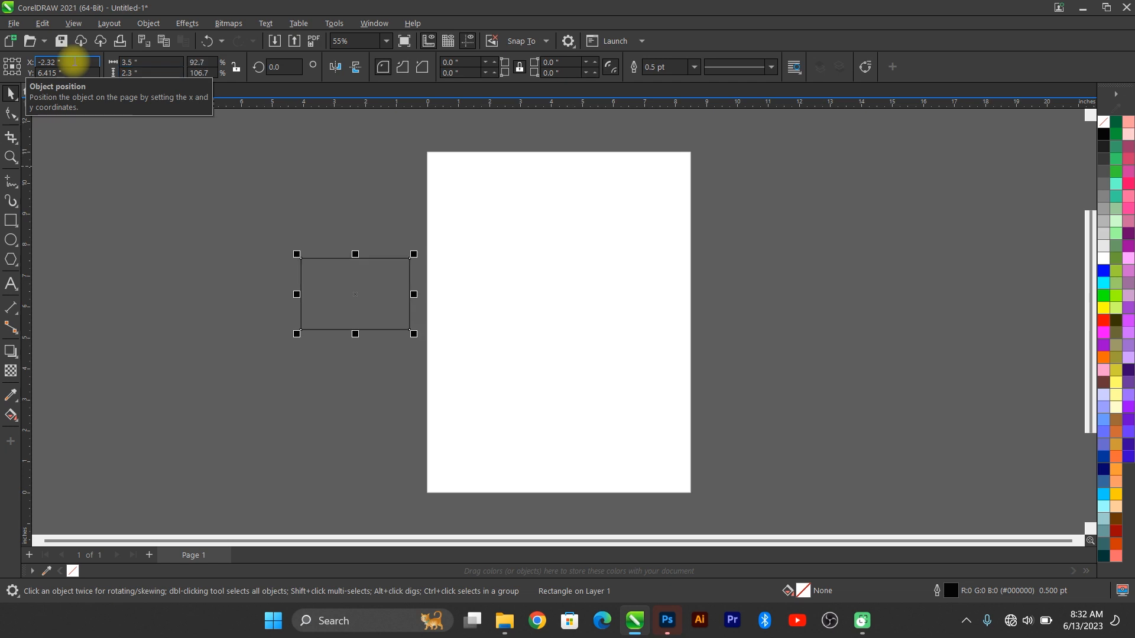
pyautogui.moveTo(361, 294)
pyautogui.mouseDown()
pyautogui.moveTo(408, 302)
pyautogui.moveTo(342, 302)
pyautogui.mouseUp()
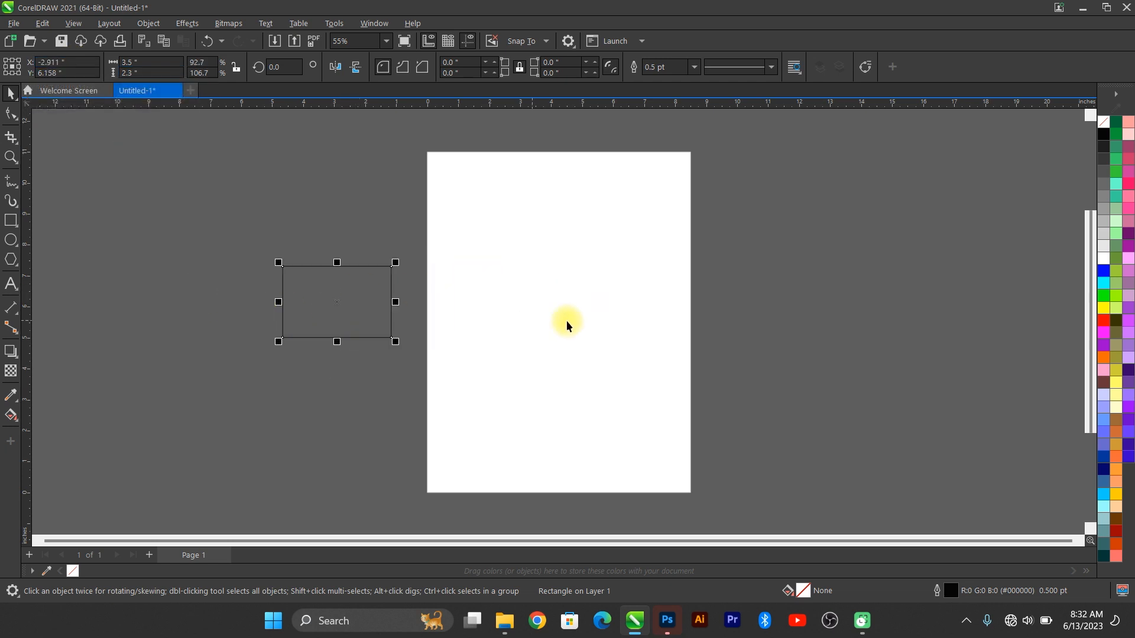
pyautogui.press('p')
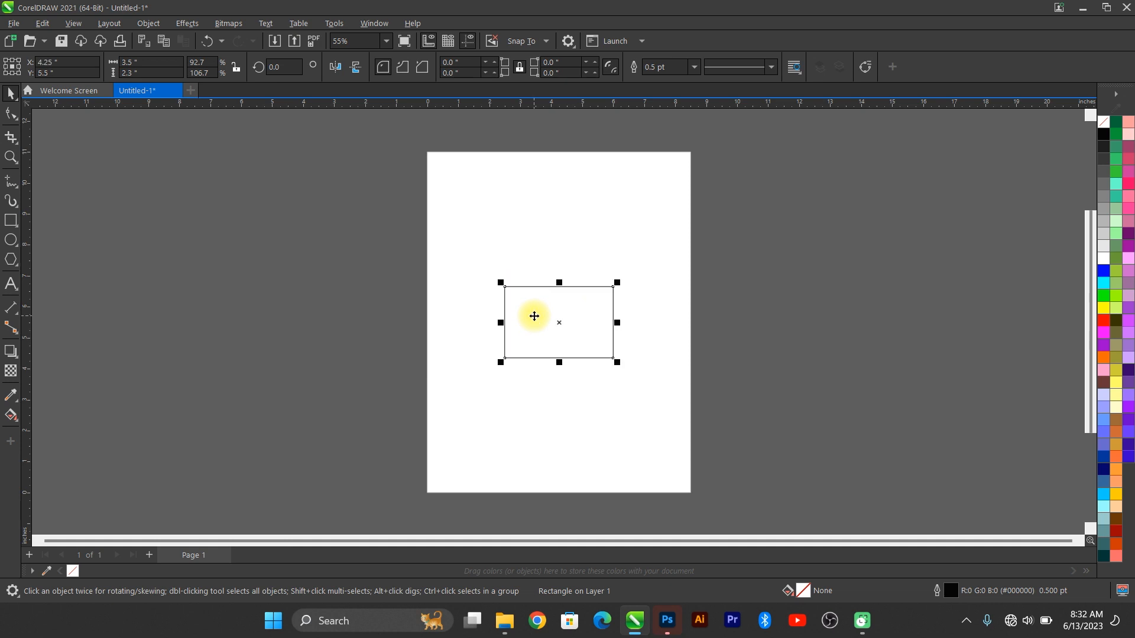
# Step: Duplicate the card rectangle and place the copy directly below the original
pyautogui.scroll(4, 598, 329)
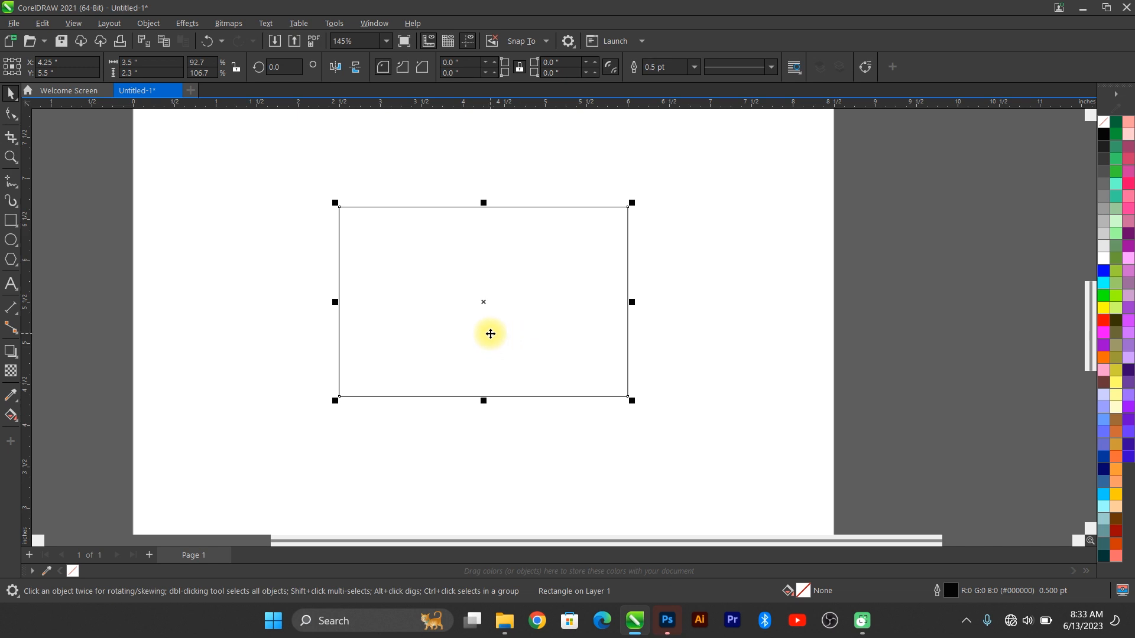
pyautogui.hotkey('ctrl', 'd')
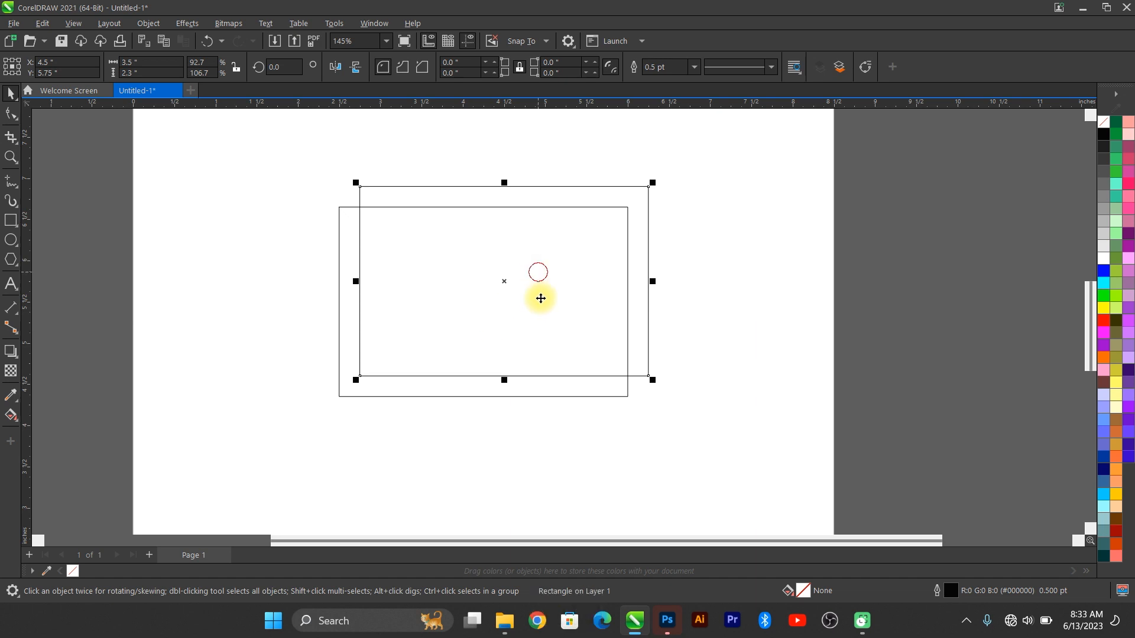
pyautogui.moveTo(539, 296); pyautogui.dragTo(517, 494)
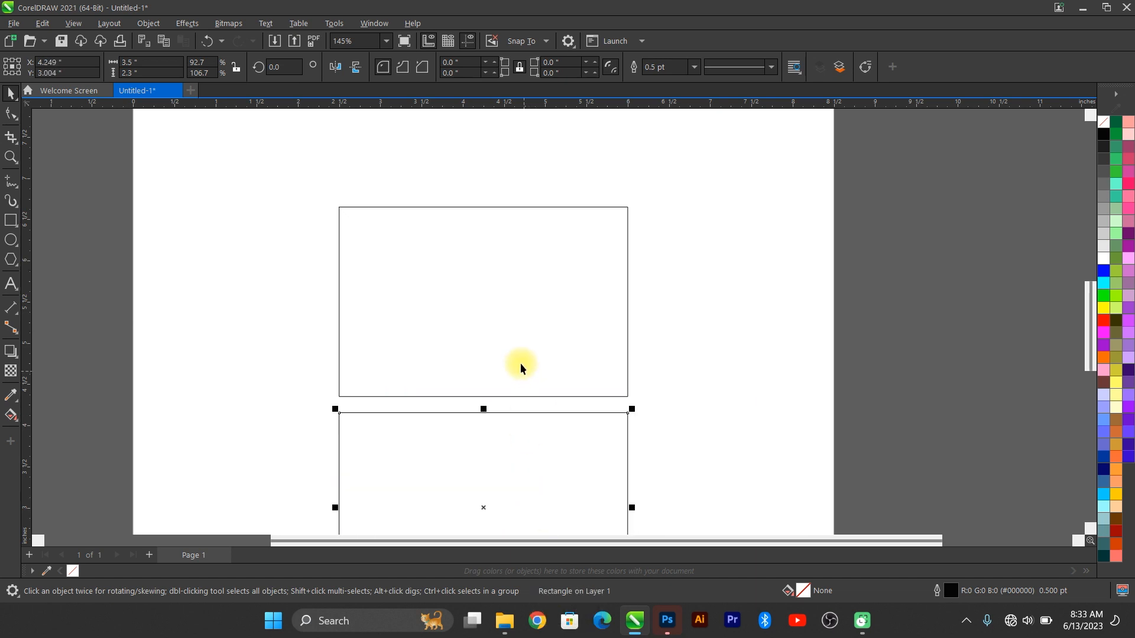
# Step: Group both card rectangles and centre the pair on the page
pyautogui.keyDown('shift'); pyautogui.click(529, 342); pyautogui.keyUp('shift')
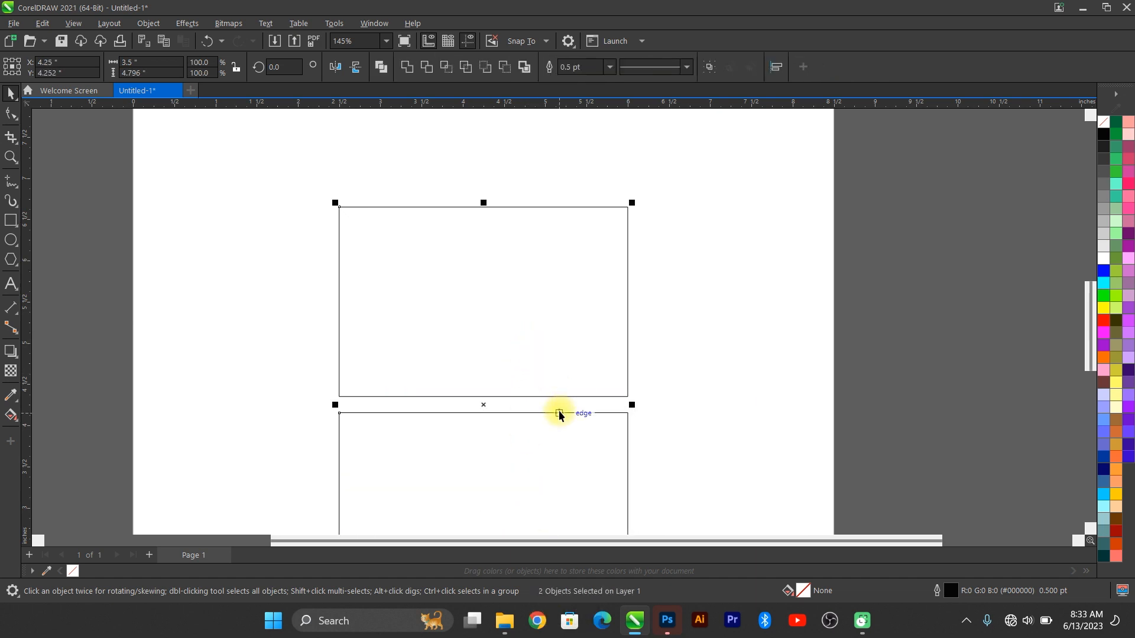
pyautogui.hotkey('ctrl', 'g')
pyautogui.press('p')
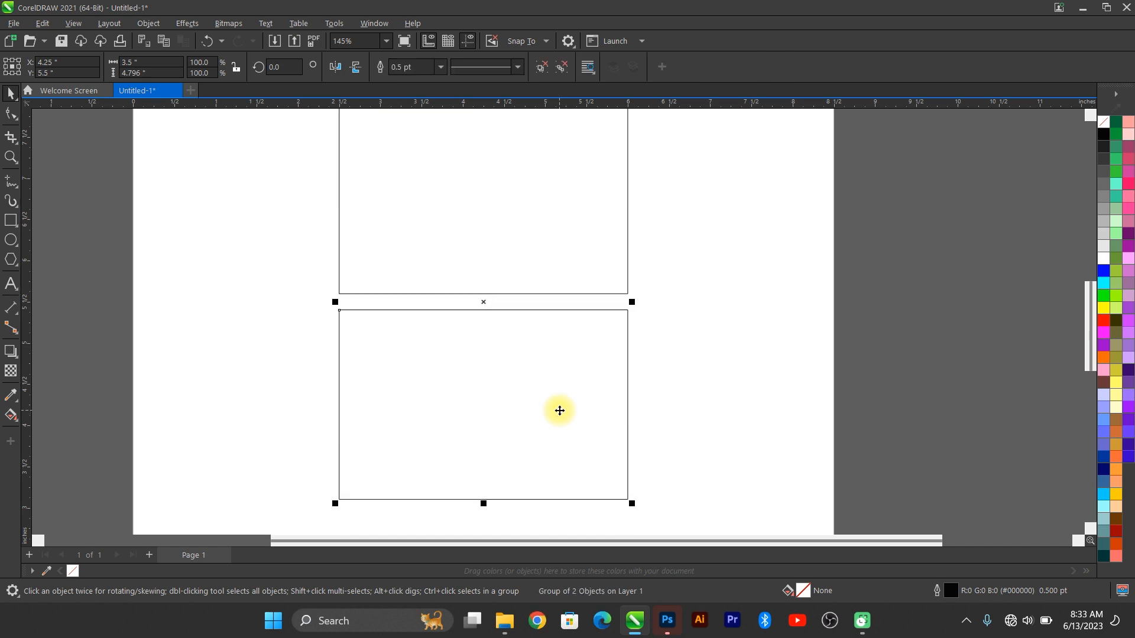
pyautogui.press('F4')
pyautogui.scroll(-1, 560, 410)
pyautogui.scroll(1, 571, 365)
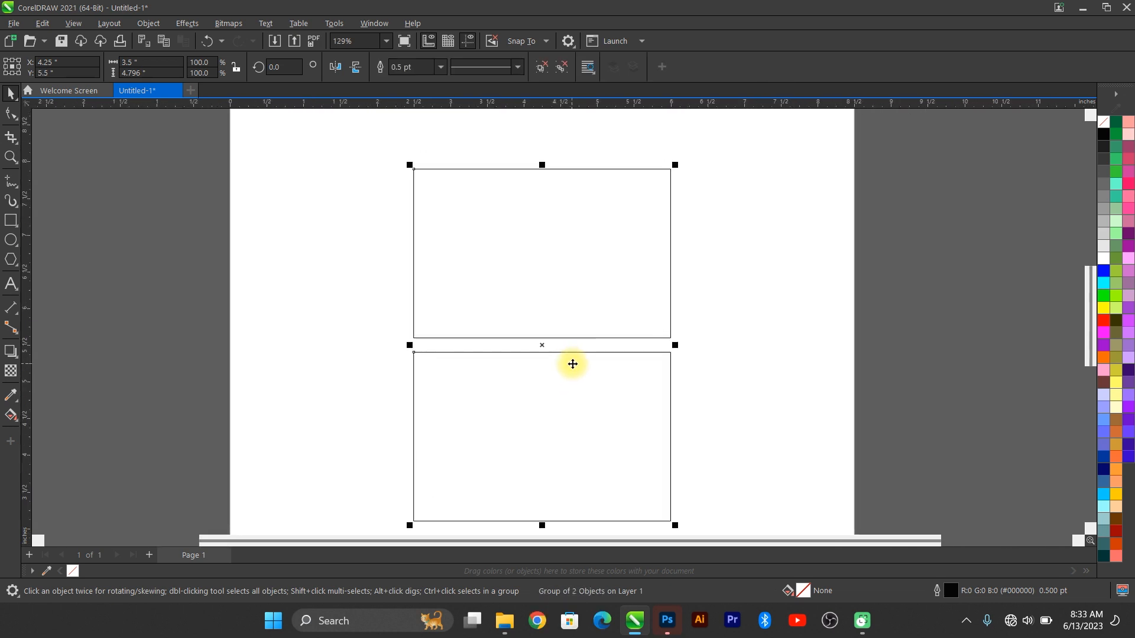
# Step: Ungroup the pair and confirm the top and bottom rectangles select separately
pyautogui.hotkey('ctrl', 'u')
pyautogui.click(550, 244)
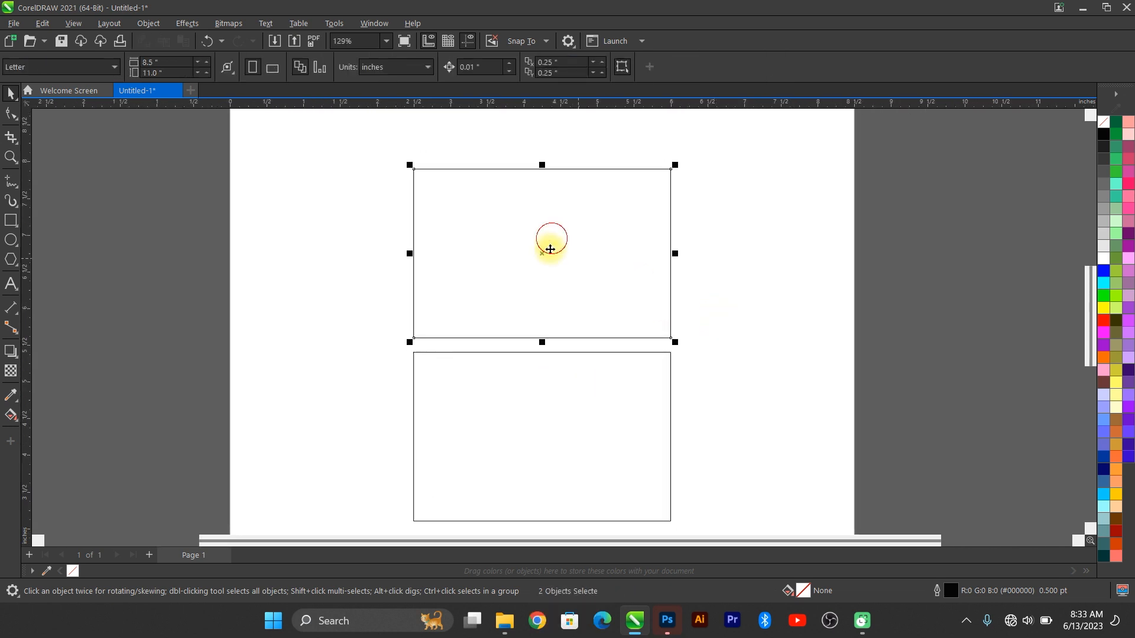
pyautogui.click(532, 395)
pyautogui.click(522, 274)
pyautogui.click(246, 299)
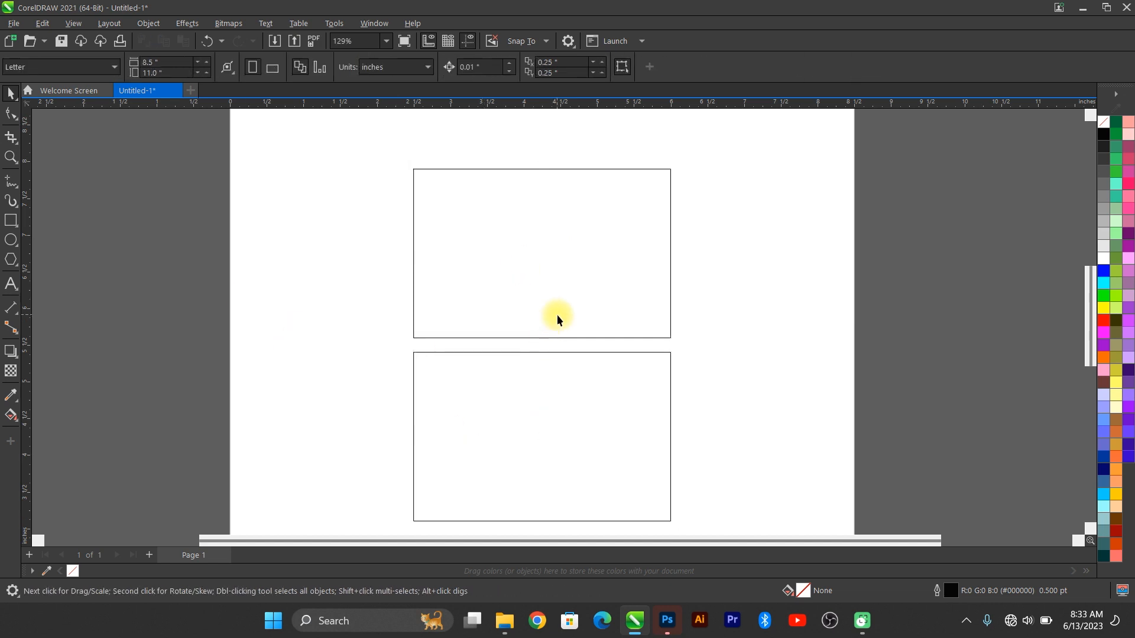
pyautogui.press('F4')
pyautogui.click(602, 216)
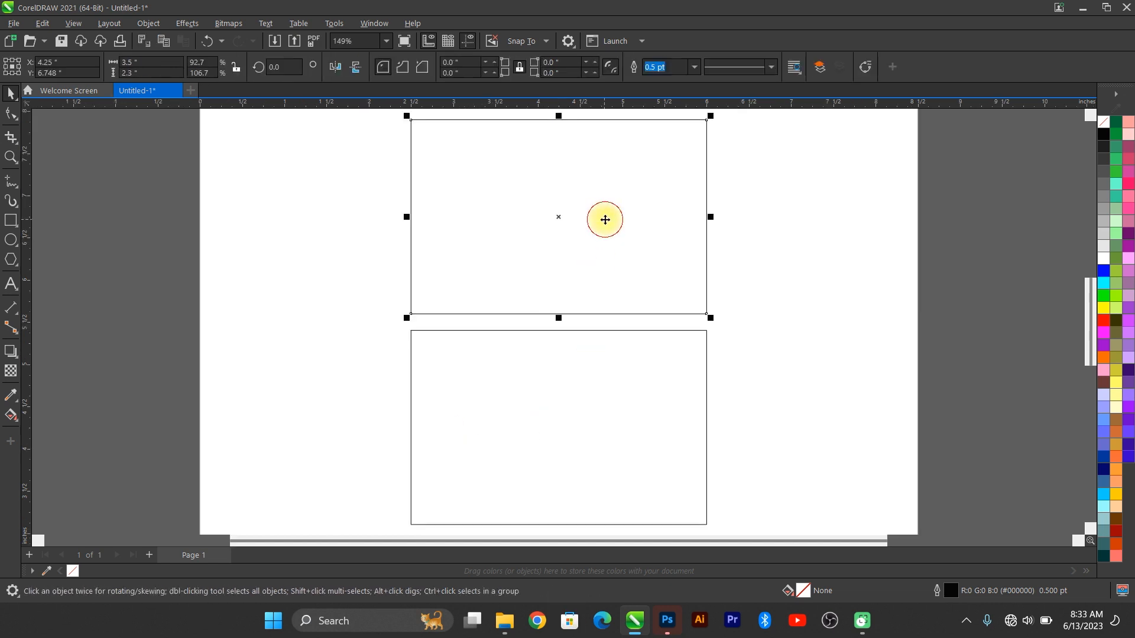
pyautogui.click(561, 381)
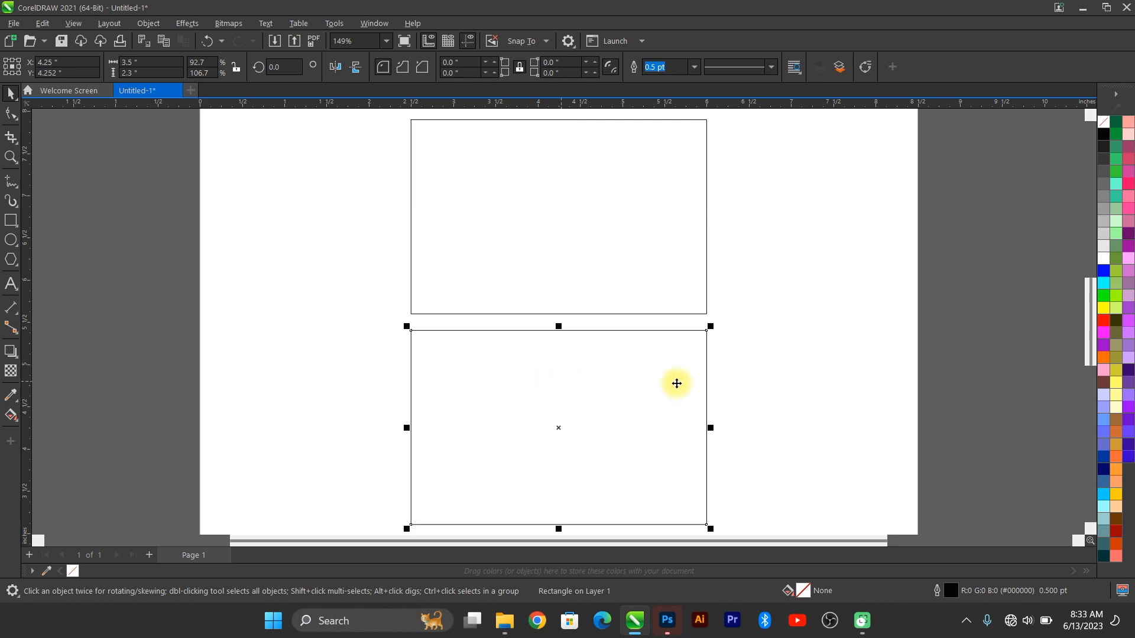
pyautogui.scroll(3, 618, 116)
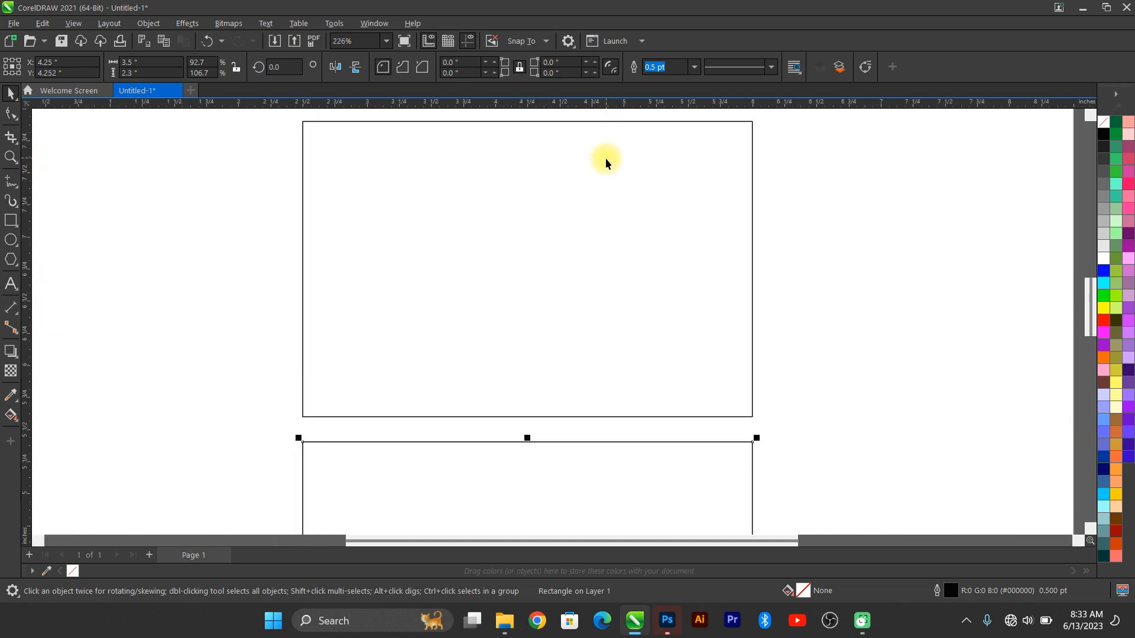
pyautogui.click(606, 158)
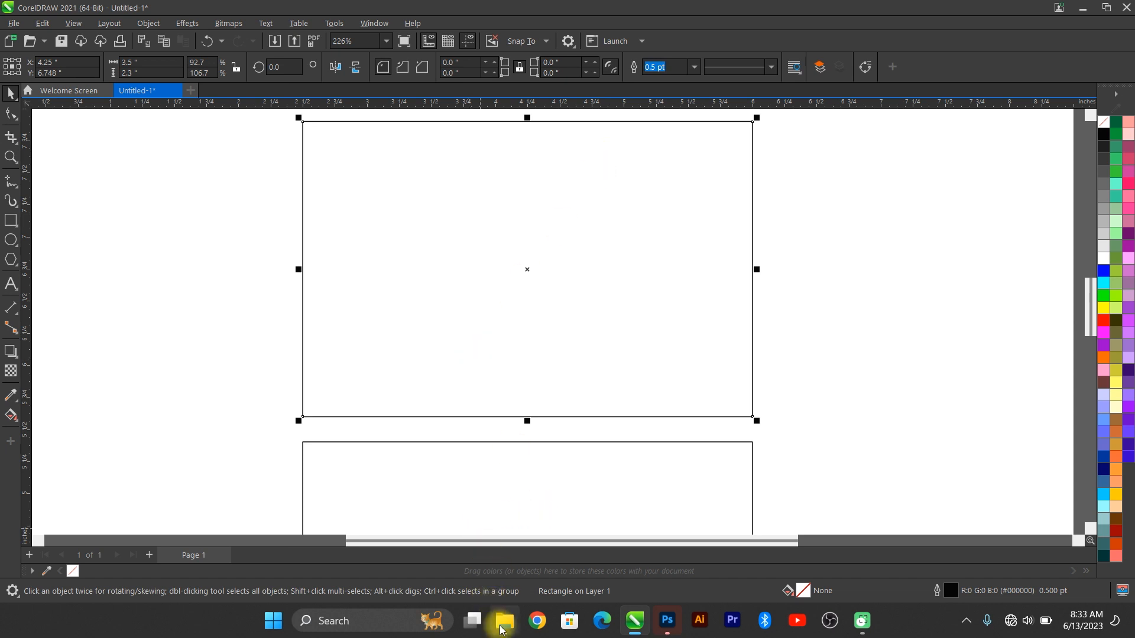
# Step: Open the aa (1) mockup image from the biz folder
pyautogui.click(503, 631)
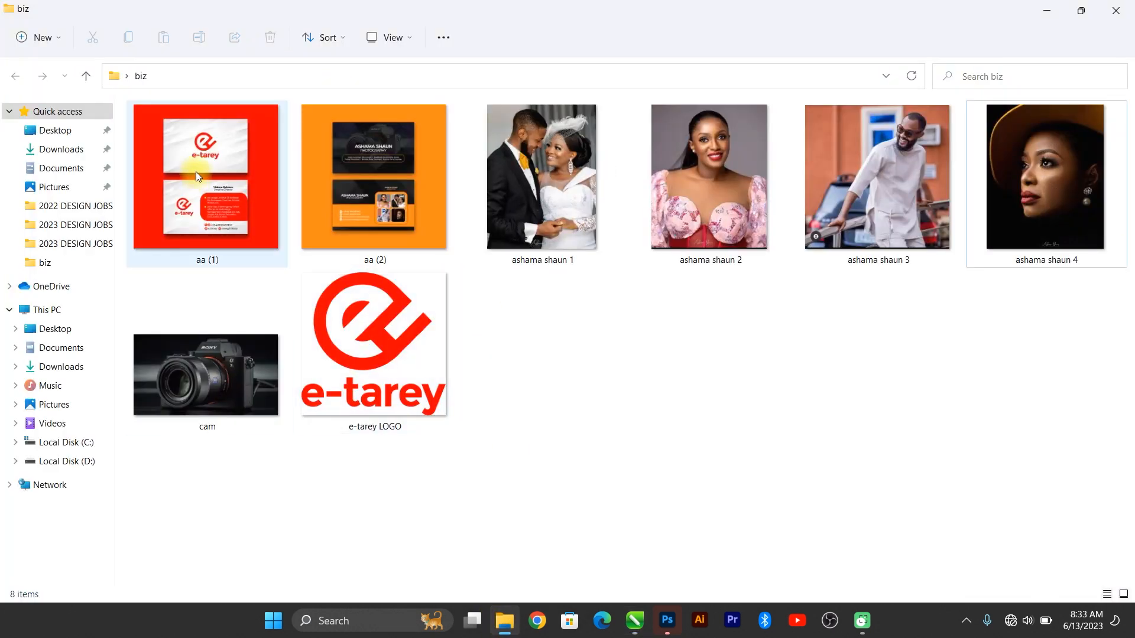
pyautogui.click(224, 167)
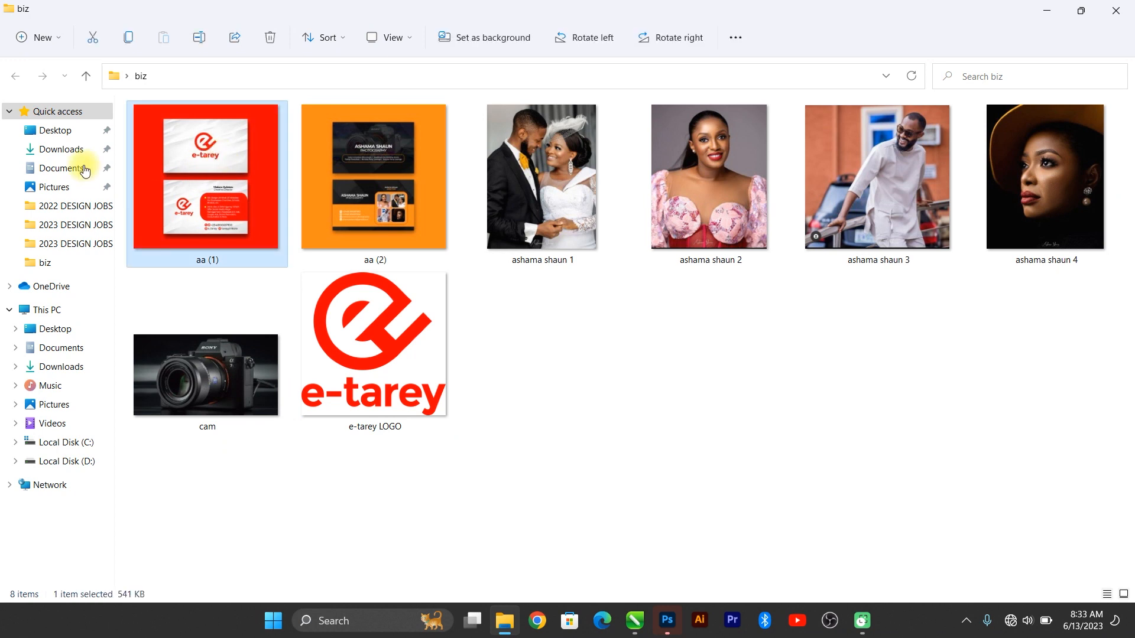
pyautogui.doubleClick(229, 156)
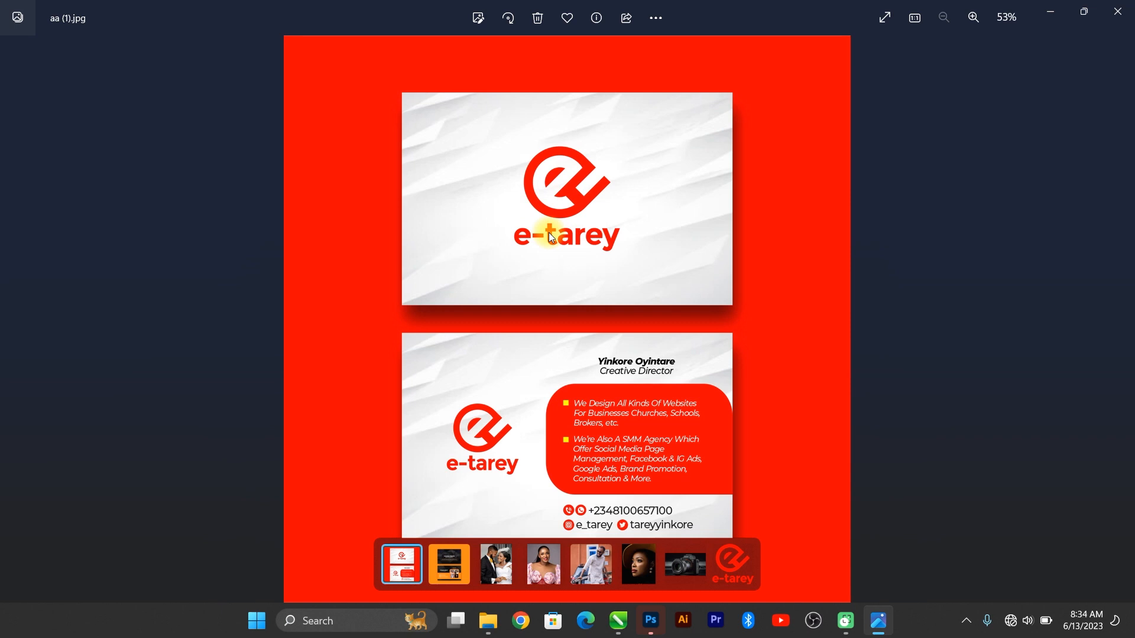
# Step: Browse to D:\DOWNLOADS\card and open the first reference card image
pyautogui.press('super+e')
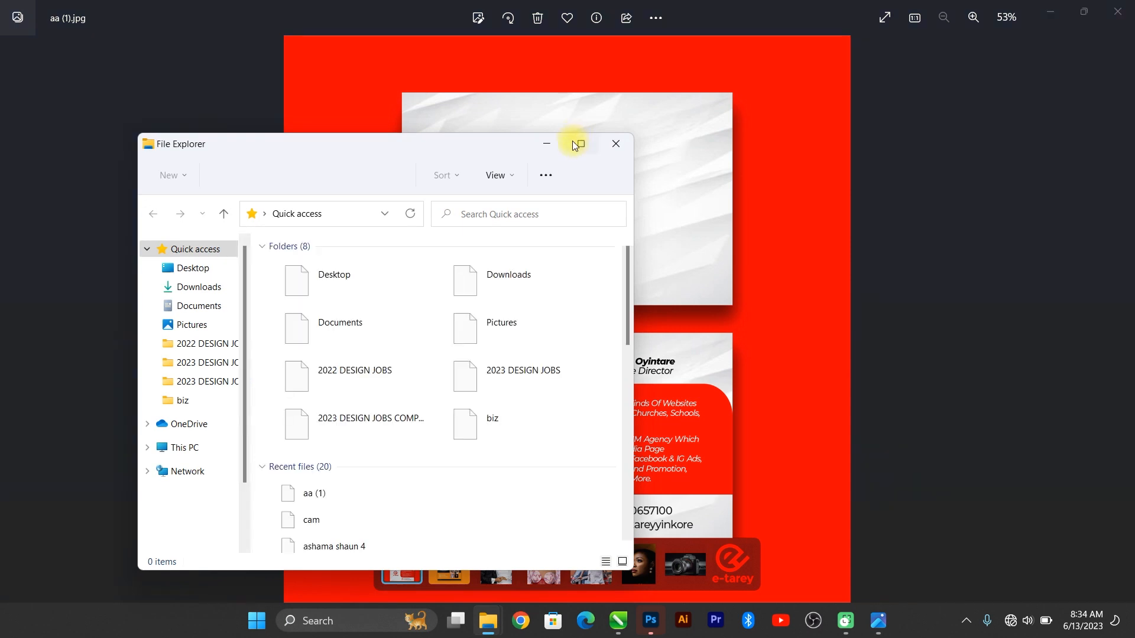
pyautogui.click(572, 142)
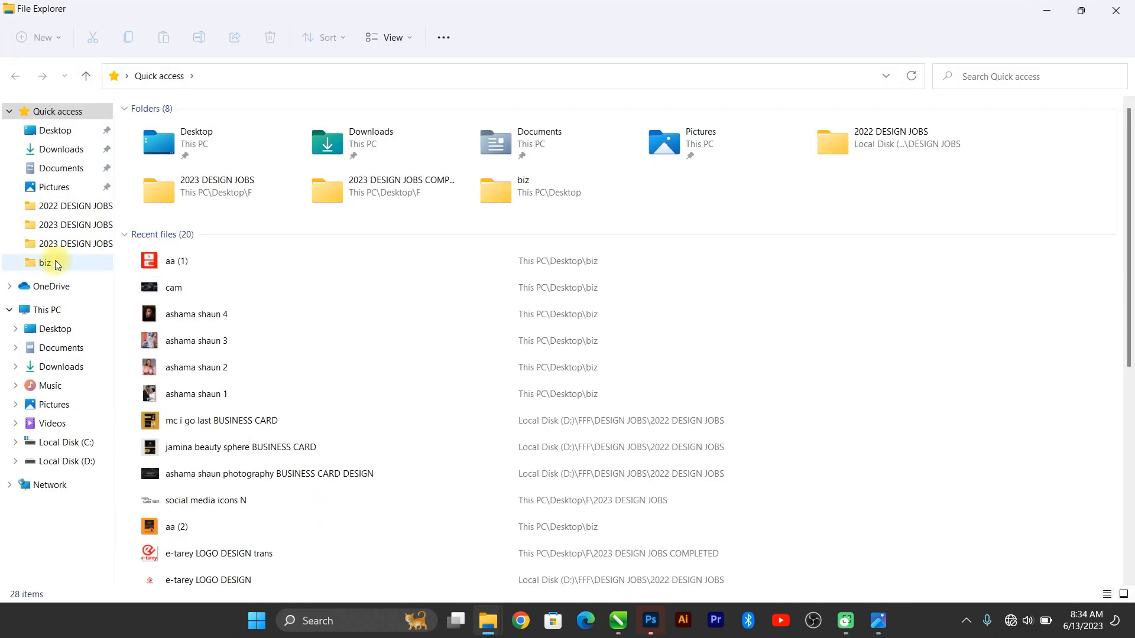
pyautogui.click(74, 462)
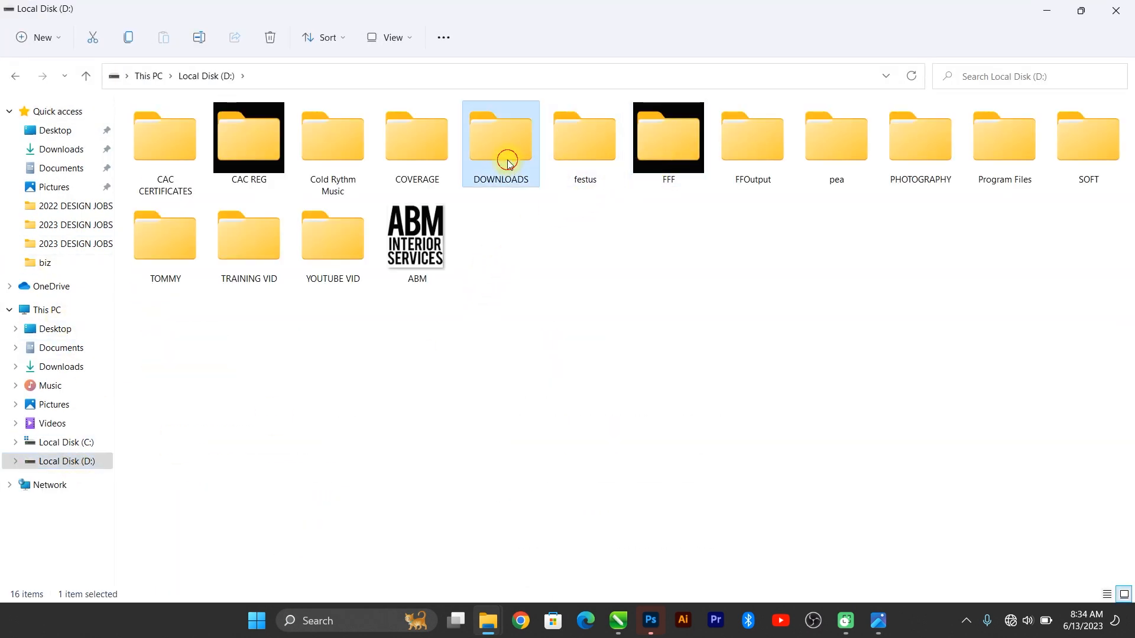
pyautogui.doubleClick(507, 155)
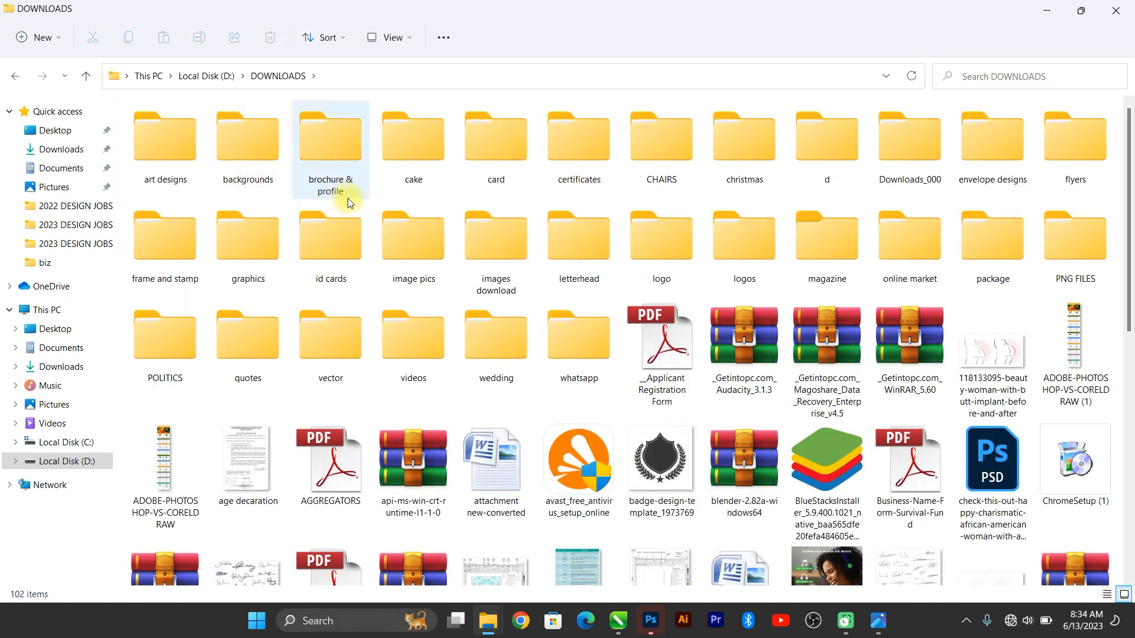
pyautogui.doubleClick(530, 153)
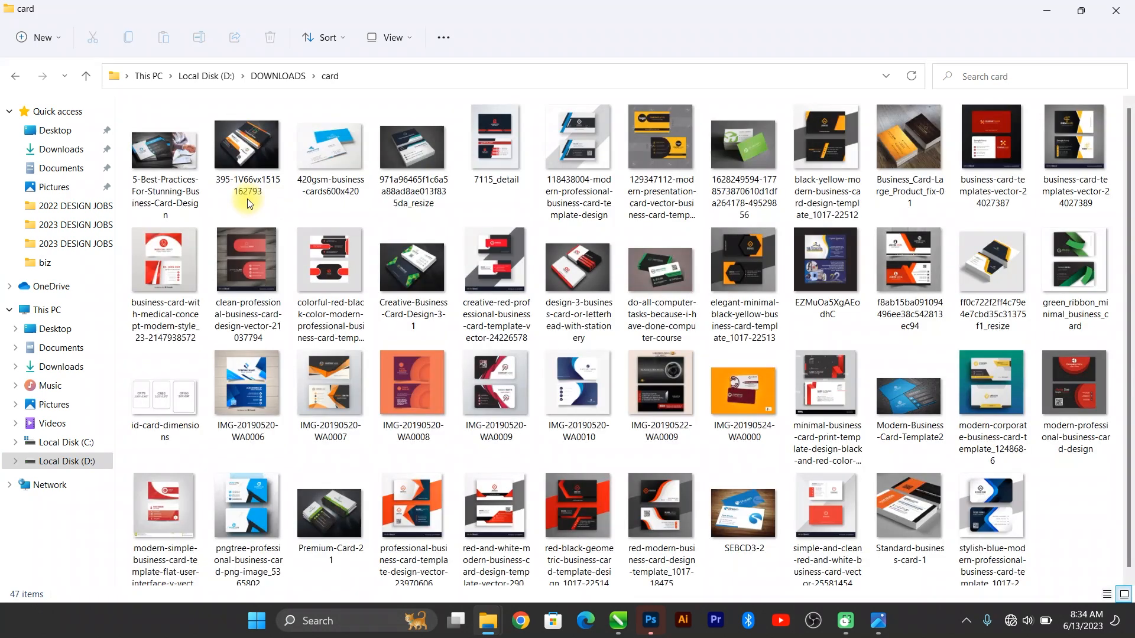
pyautogui.click(169, 155)
pyautogui.doubleClick(169, 153)
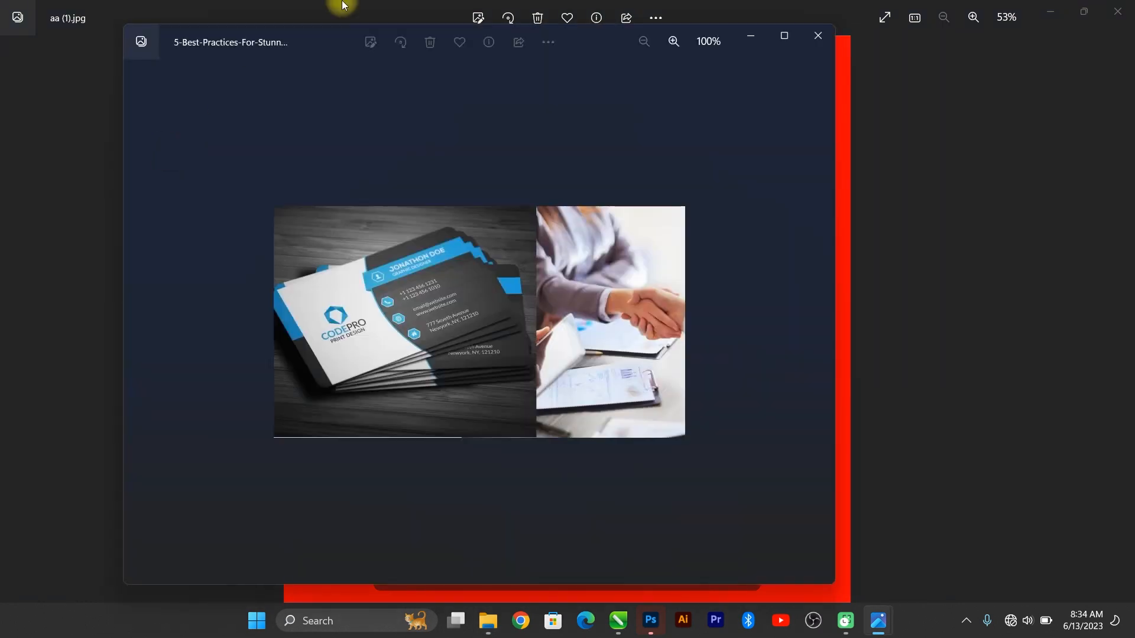
# Step: Maximise the viewer, flip through five more card designs, then close that window
pyautogui.click(785, 36)
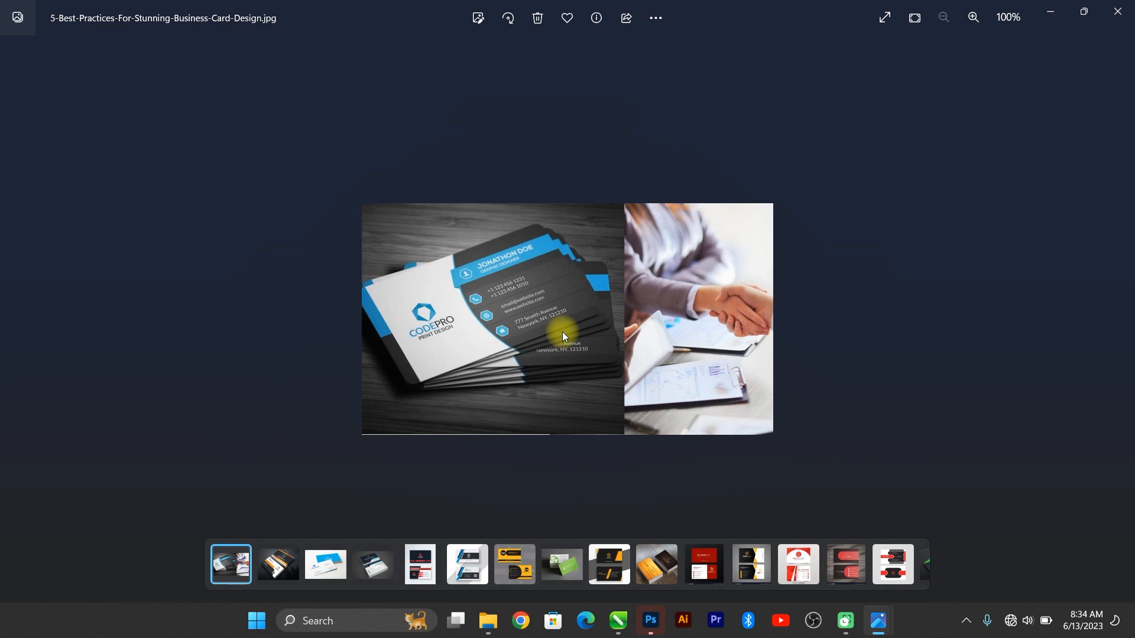
pyautogui.press('Right')
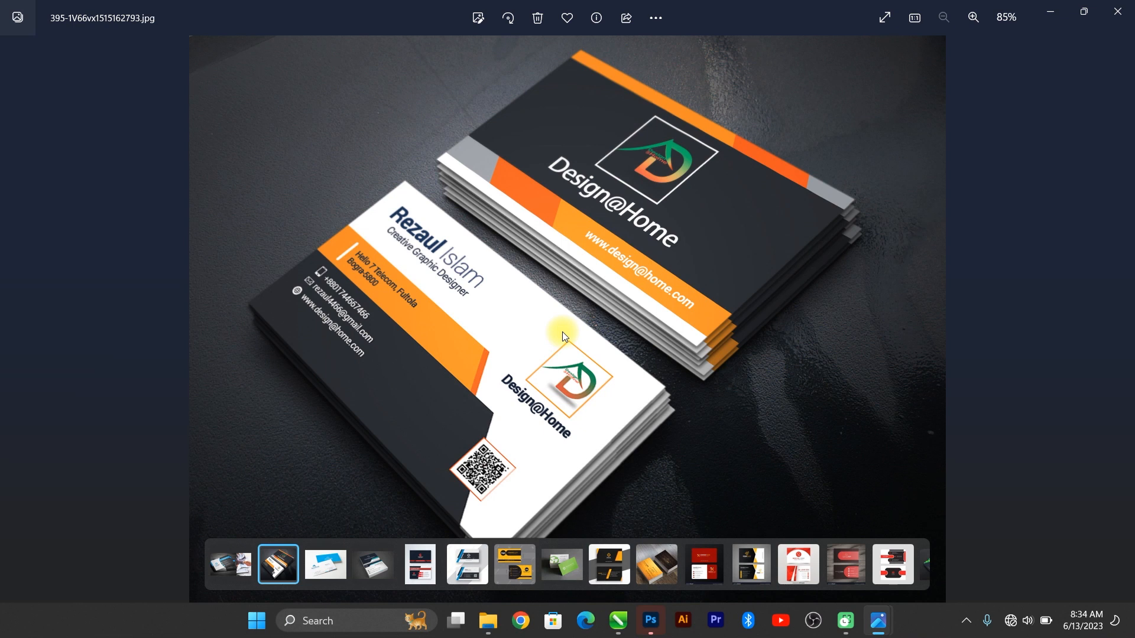
pyautogui.press('Right')
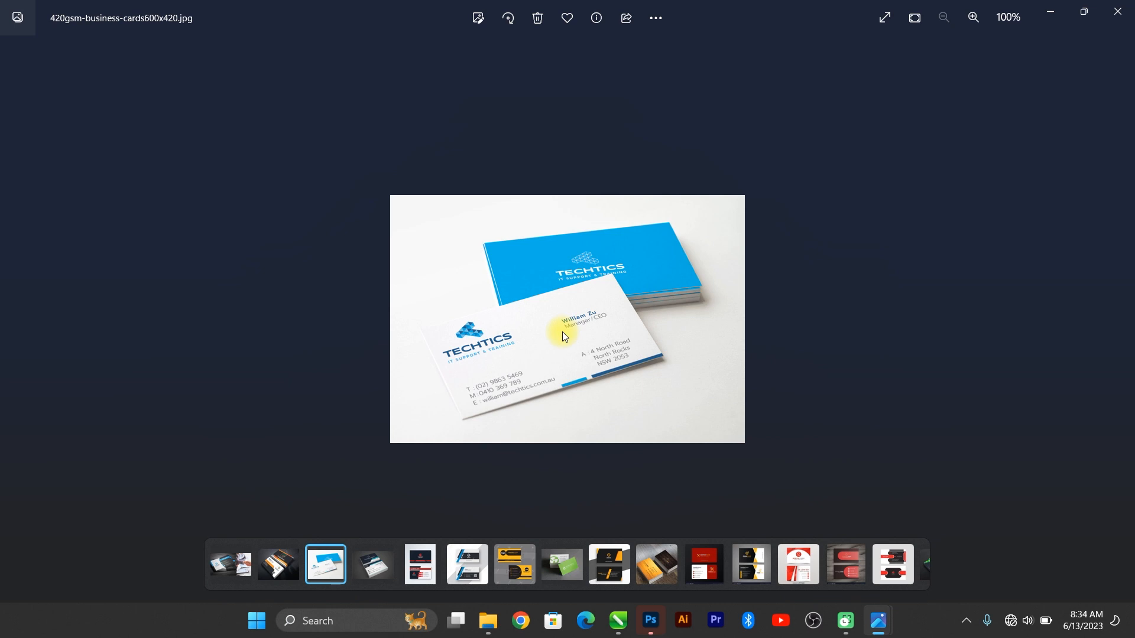
pyautogui.press('Right')
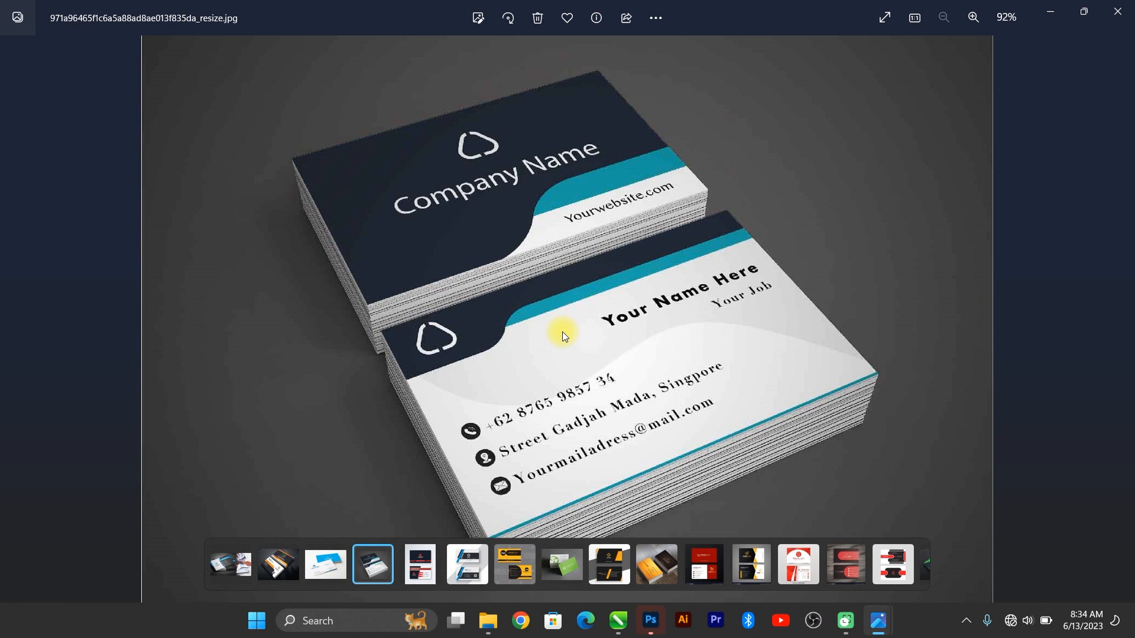
pyautogui.press('Right')
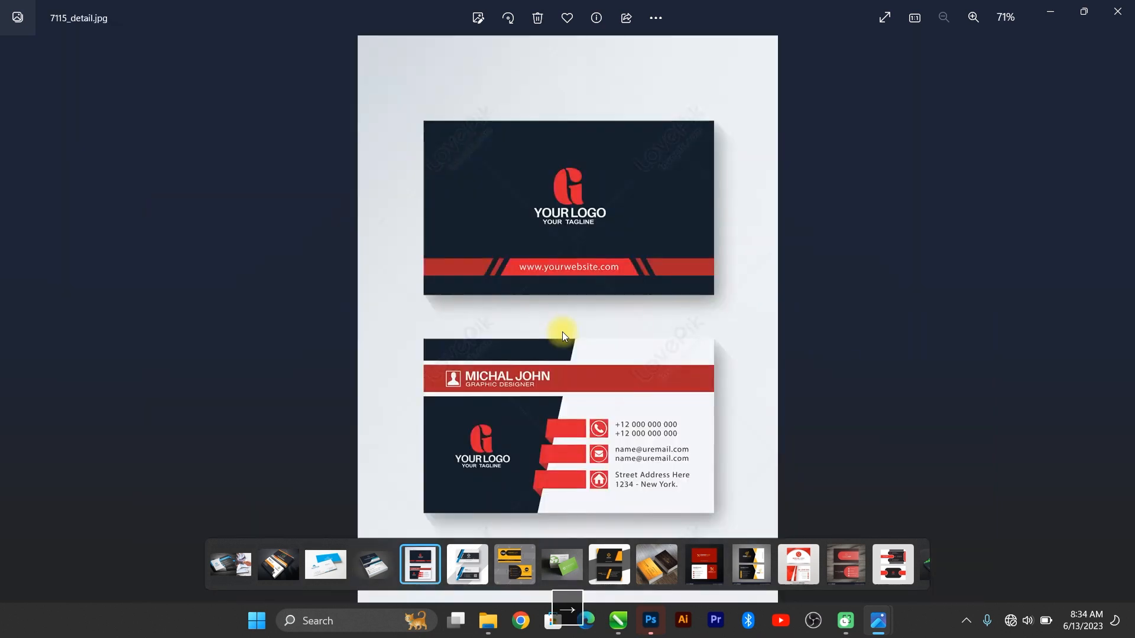
pyautogui.press('Right')
pyautogui.press('Right')
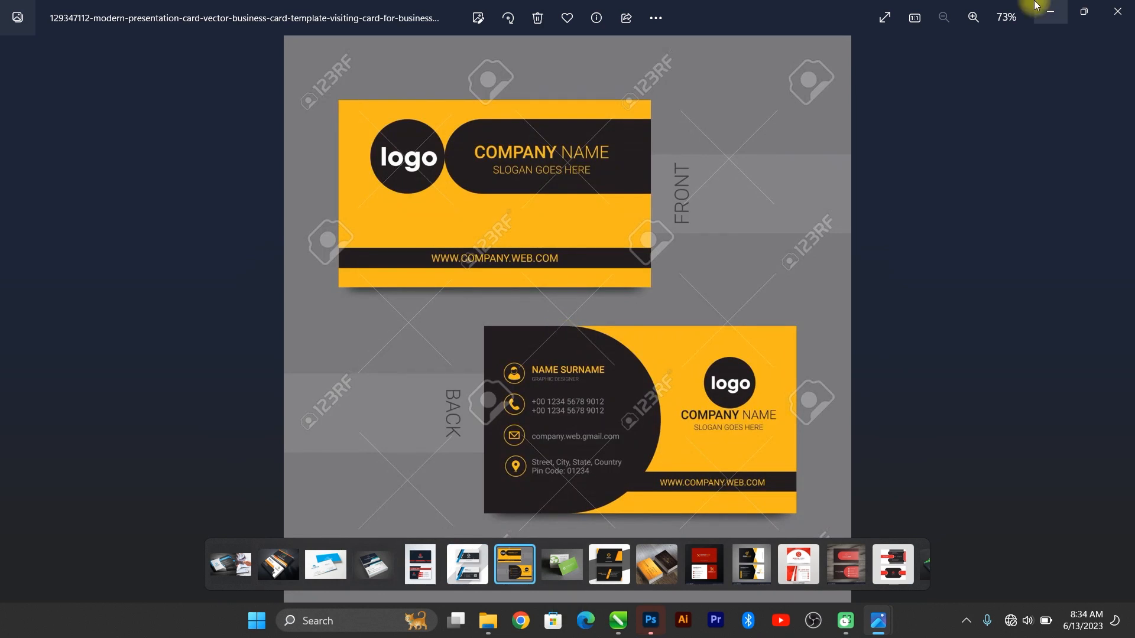
pyautogui.click(1117, 12)
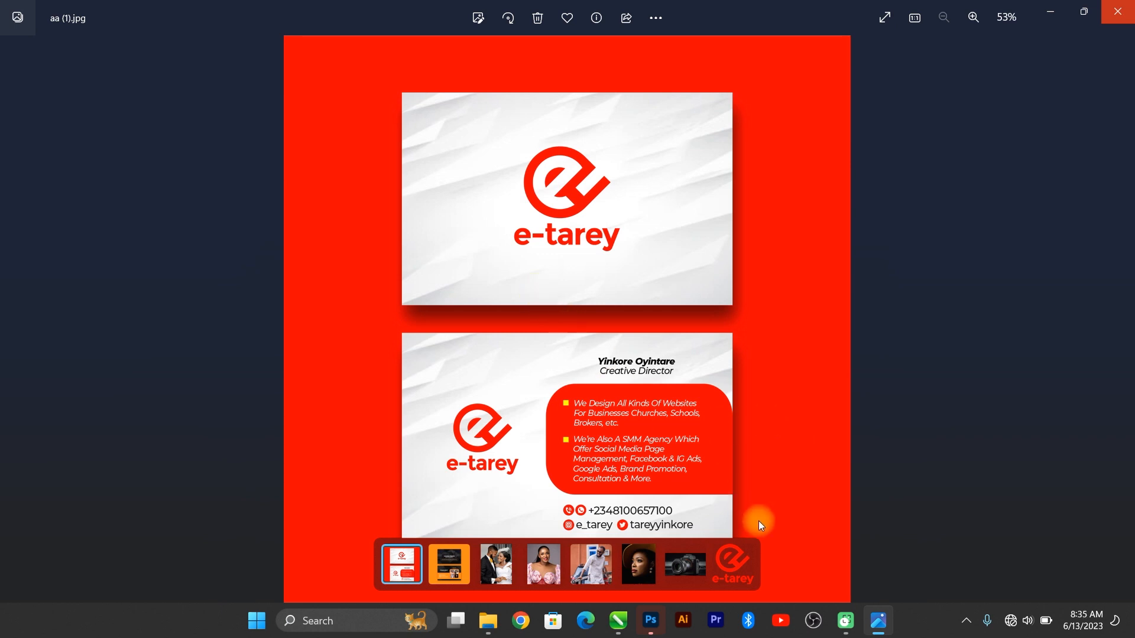
# Step: Compare aa (2) with aa (1), then minimise Photos and close the card folder
pyautogui.press('Right')
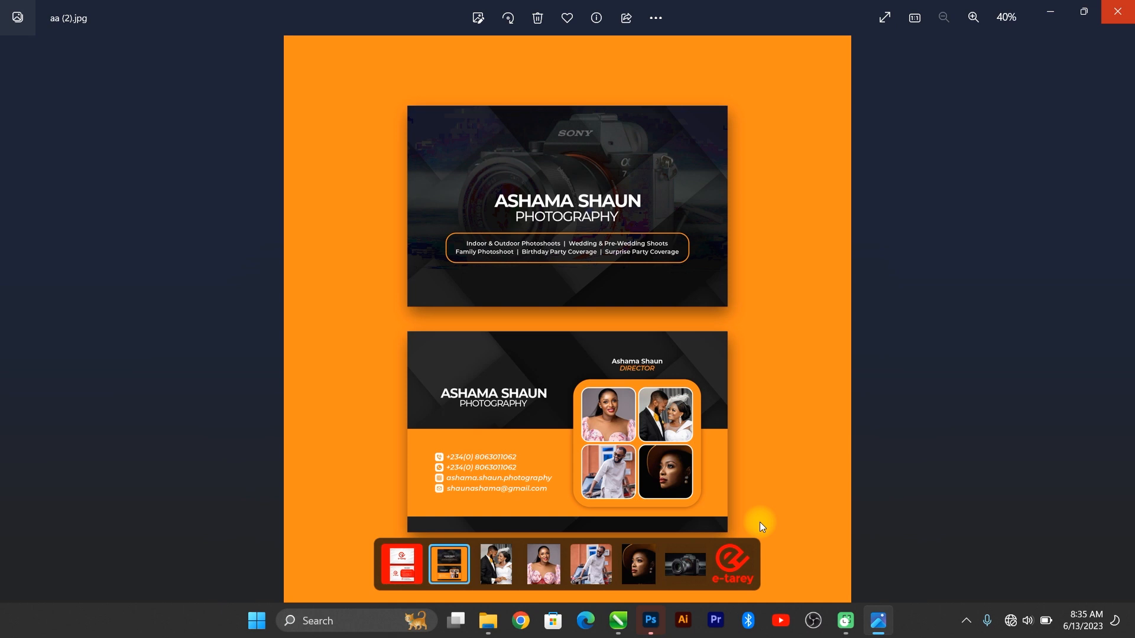
pyautogui.press('Left')
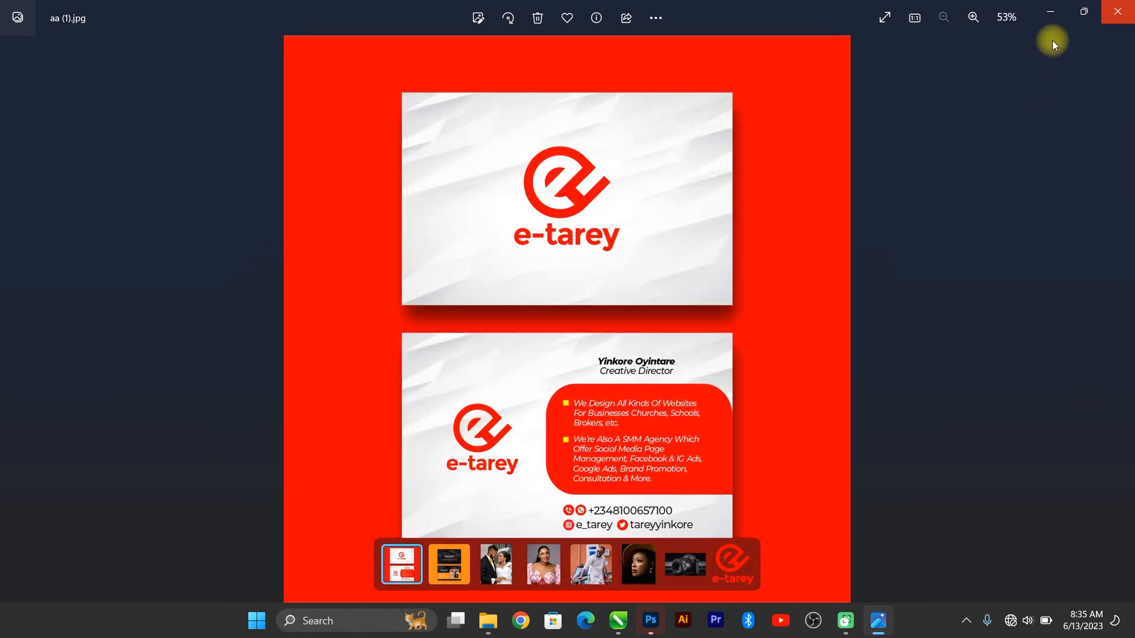
pyautogui.click(1048, 13)
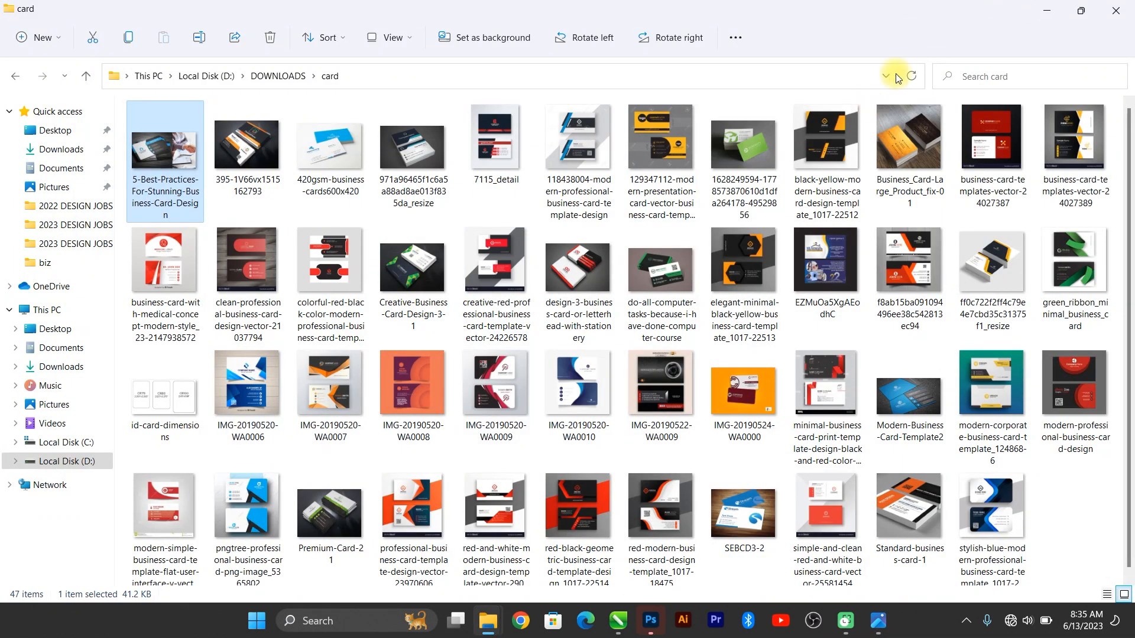
pyautogui.click(1132, 3)
# Step: Copy the e-tarey LOGO image and return to the CorelDRAW layout
pyautogui.moveTo(455, 430); pyautogui.dragTo(323, 305)
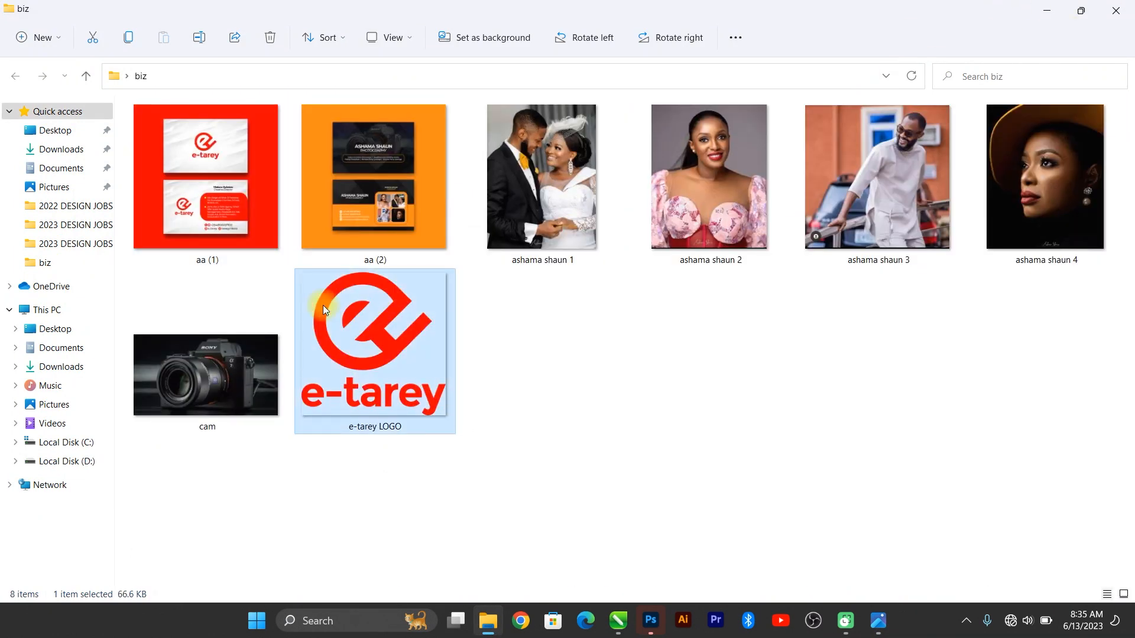
pyautogui.hotkey('ctrl', 'c')
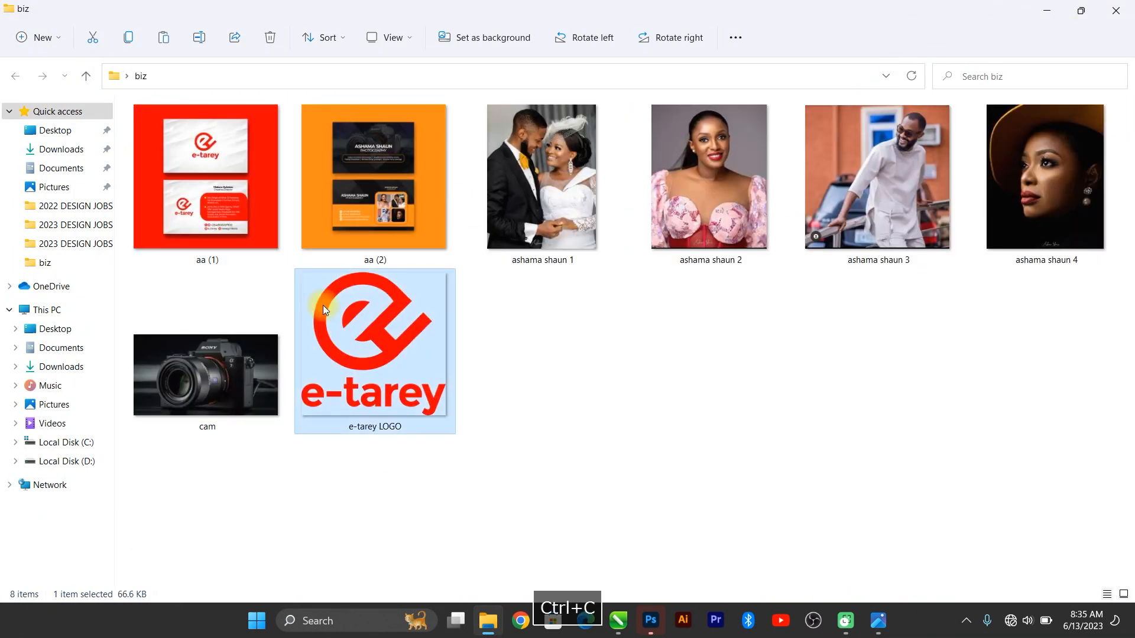
pyautogui.click(618, 621)
pyautogui.click(173, 267)
# Step: Paste the e-tarey logo, scale it to about 13%, and centre it on the front card
pyautogui.hotkey('ctrl', 'v')
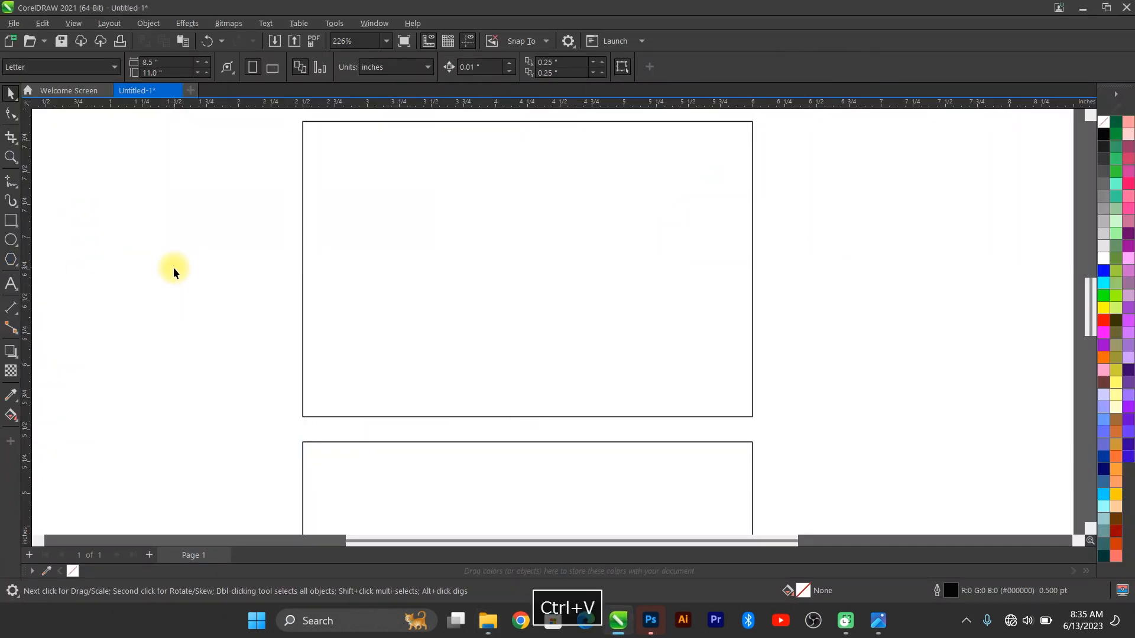
pyautogui.press('F4')
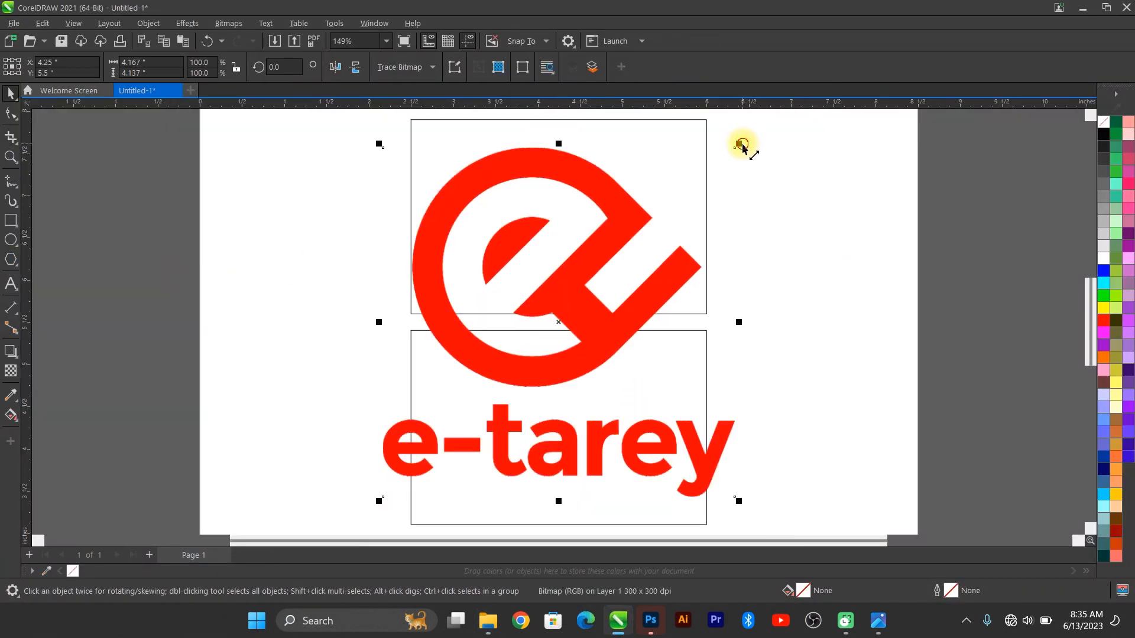
pyautogui.moveTo(740, 145); pyautogui.dragTo(252, 207)
pyautogui.keyDown('shift'); pyautogui.click(548, 200); pyautogui.keyUp('shift')
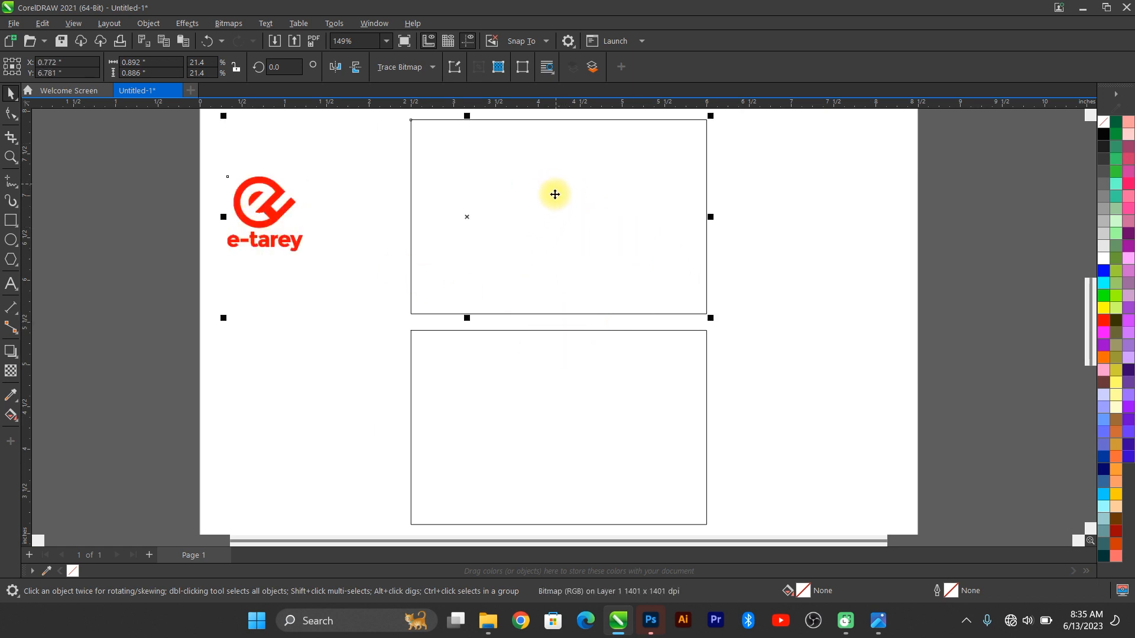
pyautogui.press('c')
pyautogui.press('e')
pyautogui.click(656, 213)
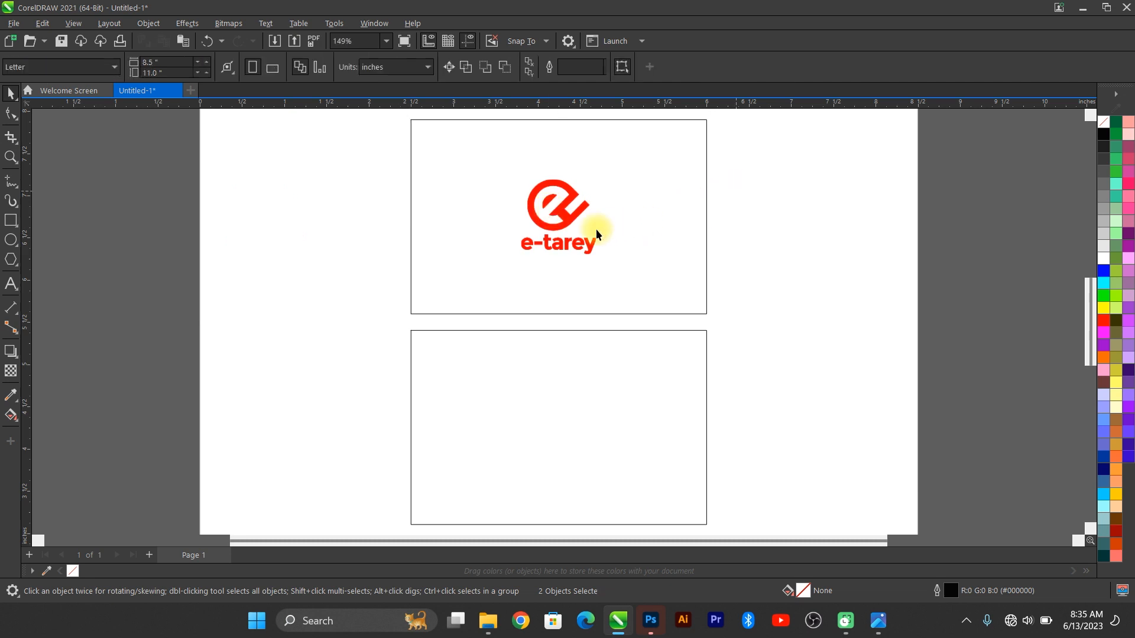
pyautogui.click(590, 241)
pyautogui.moveTo(609, 263); pyautogui.dragTo(617, 266)
# Step: Remove the front card rectangle's outline
pyautogui.click(669, 195)
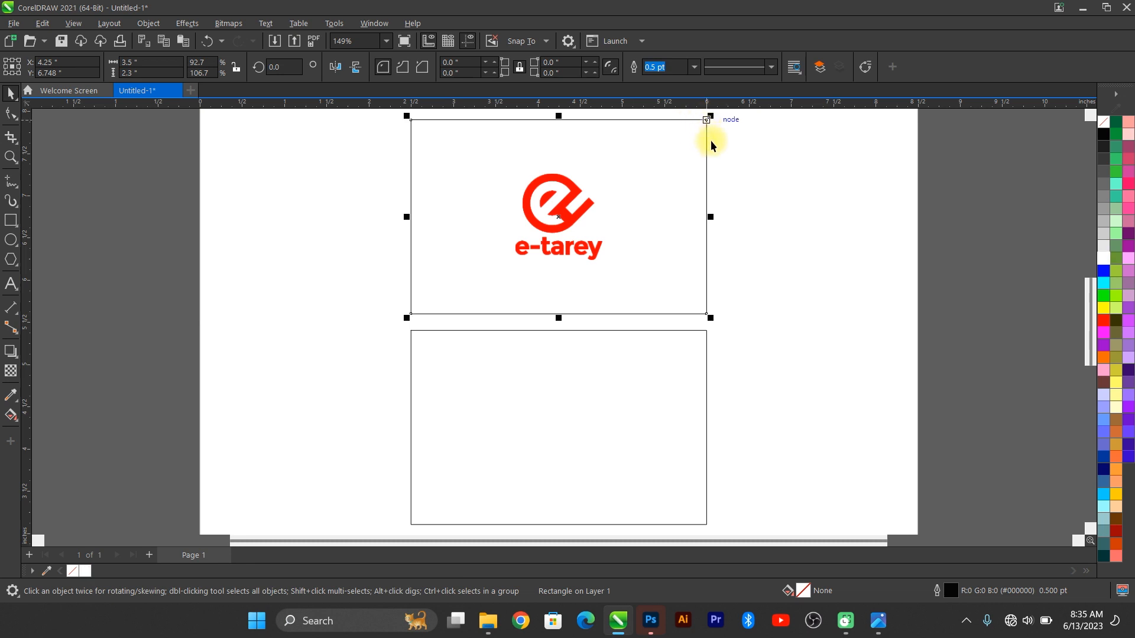
pyautogui.rightClick(1102, 121)
pyautogui.click(1078, 130)
pyautogui.click(962, 209)
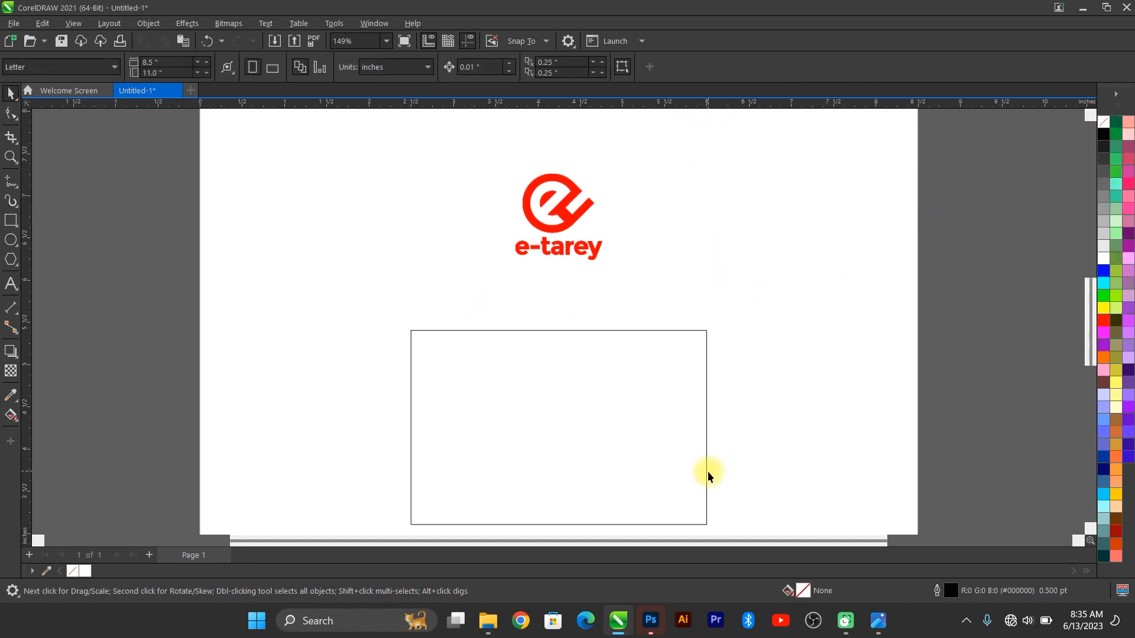
pyautogui.moveTo(878, 634)
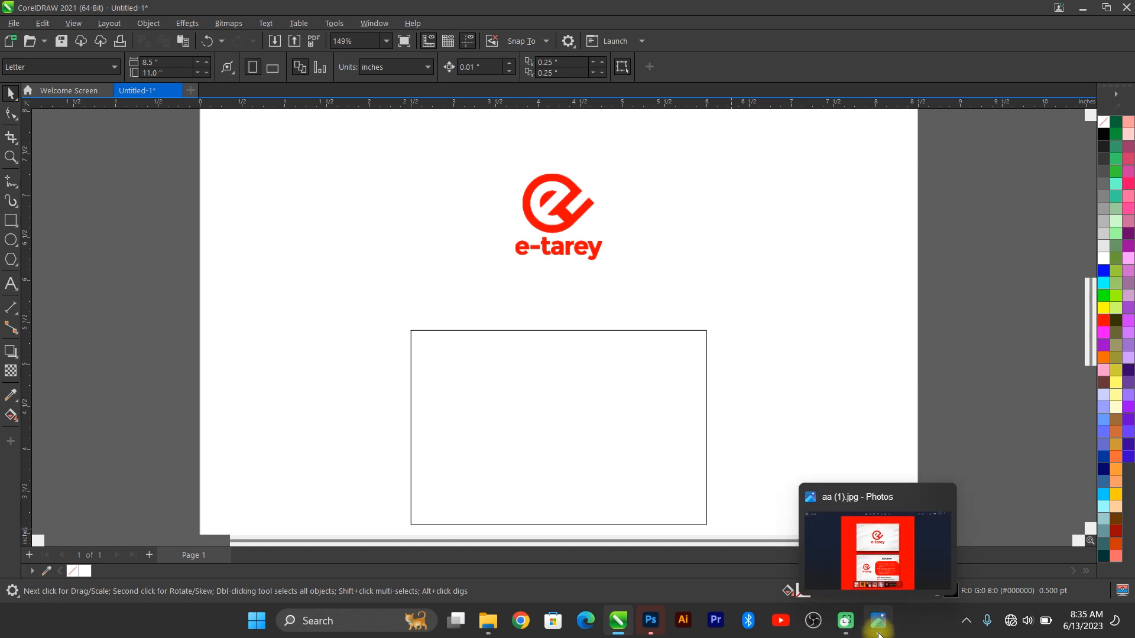
pyautogui.click(878, 631)
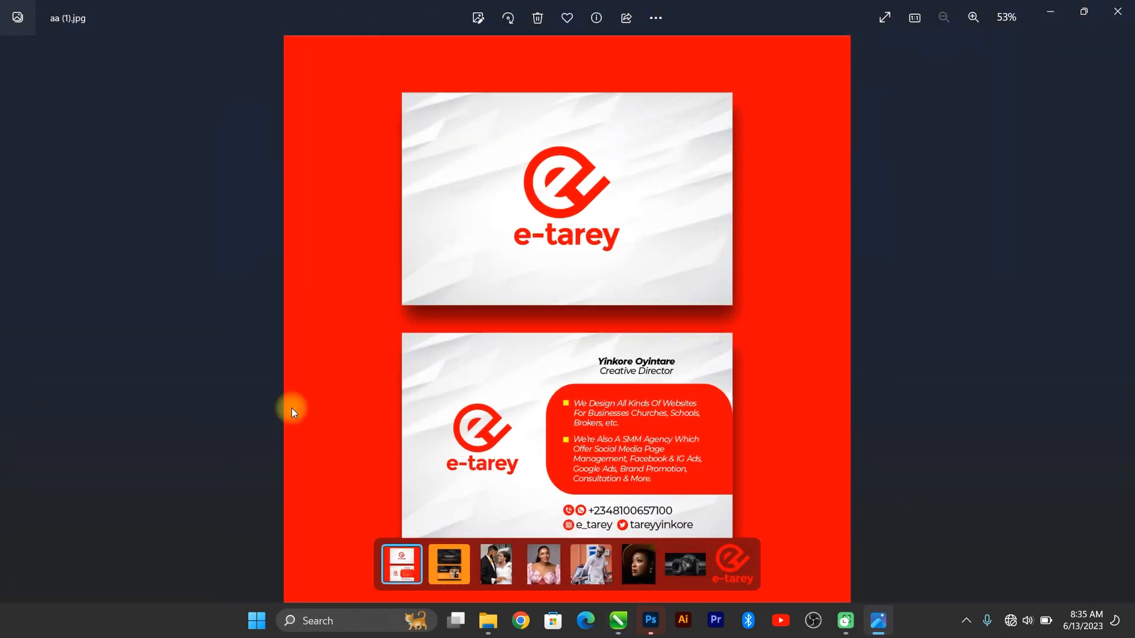
pyautogui.click(1050, 12)
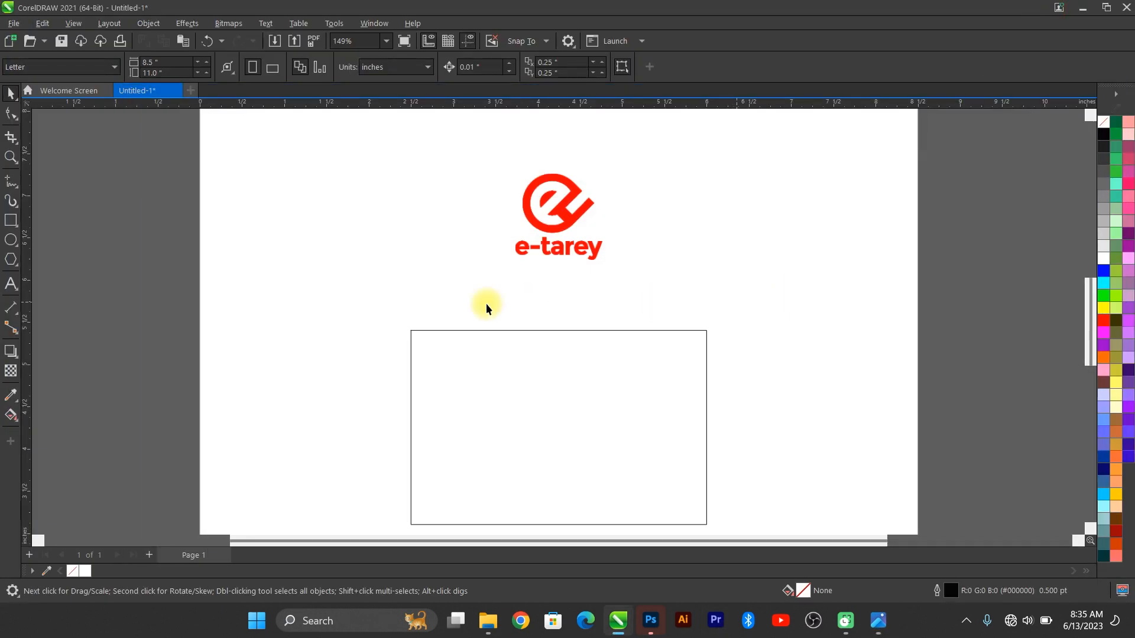
# Step: Draw a 6 × 6 inch square positioned at 4.25, 5.5 around the cards
pyautogui.click(11, 221)
pyautogui.moveTo(93, 176); pyautogui.dragTo(352, 494)
pyautogui.click(157, 61)
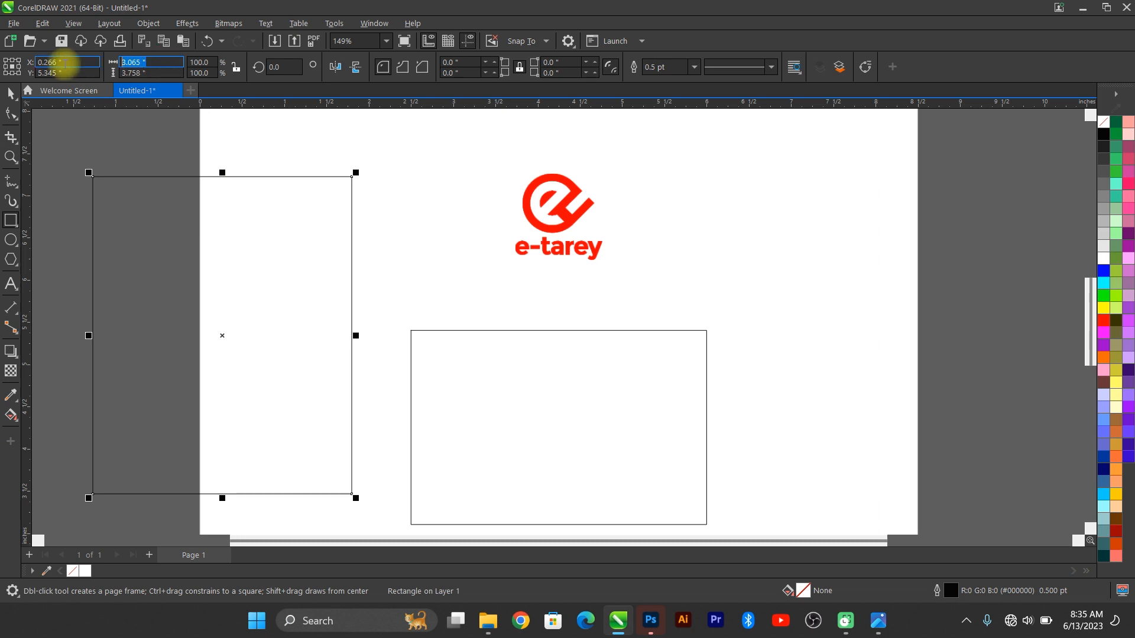
pyautogui.write('6')
pyautogui.press('Tab')
pyautogui.write('6')
pyautogui.press('Return')
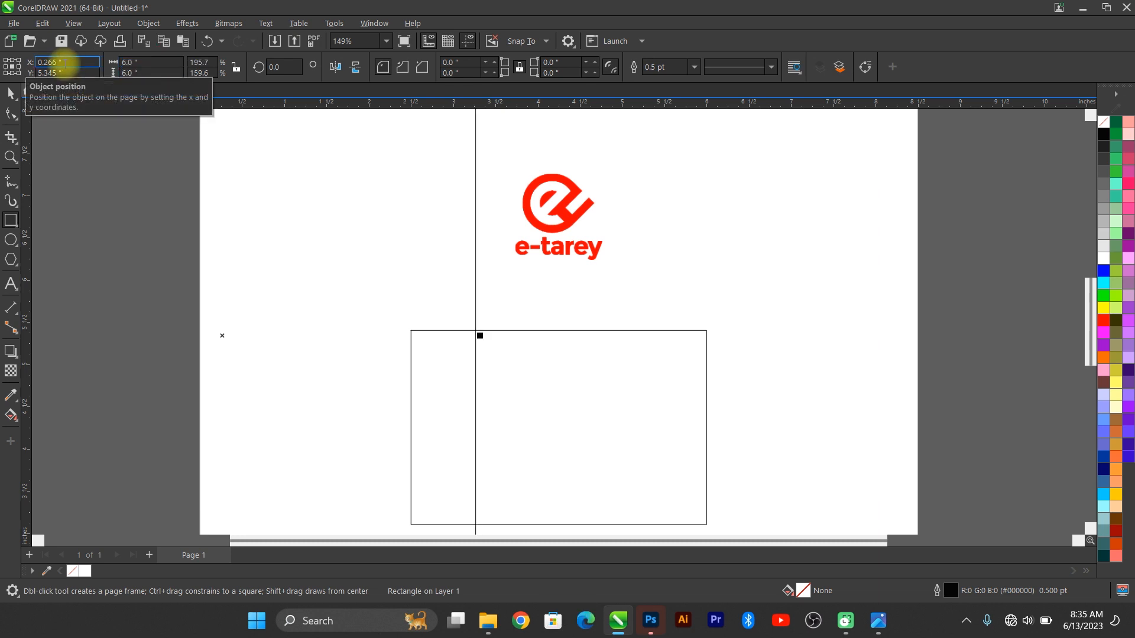
pyautogui.write('4.25')
pyautogui.press('Tab')
pyautogui.write('5.5')
pyautogui.press('Return')
pyautogui.press('F4')
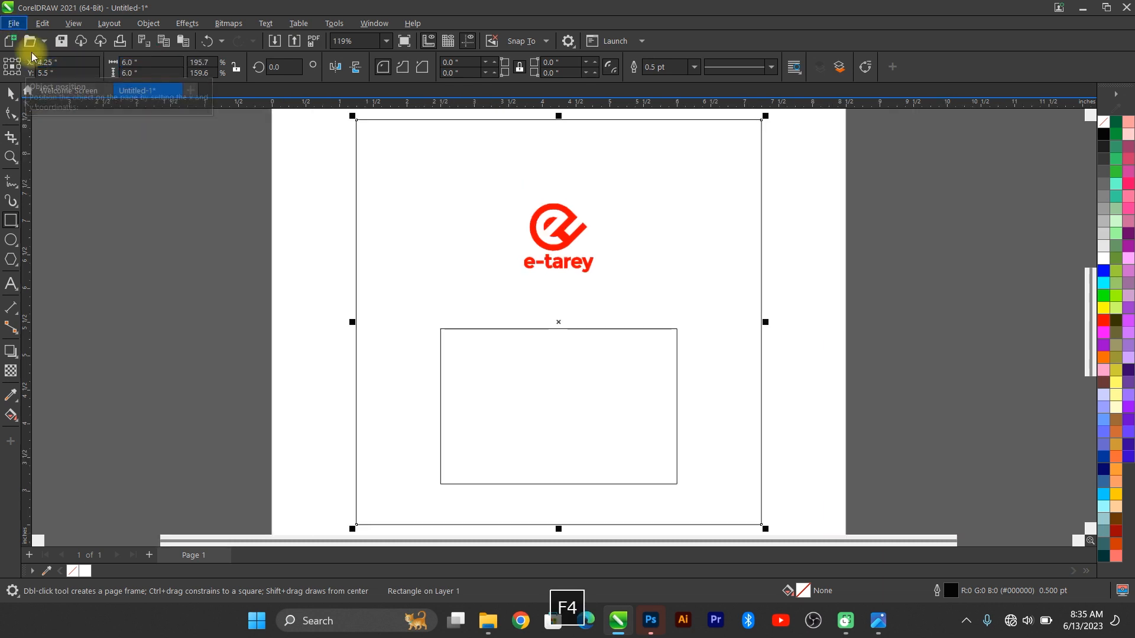
pyautogui.click(10, 96)
pyautogui.click(144, 286)
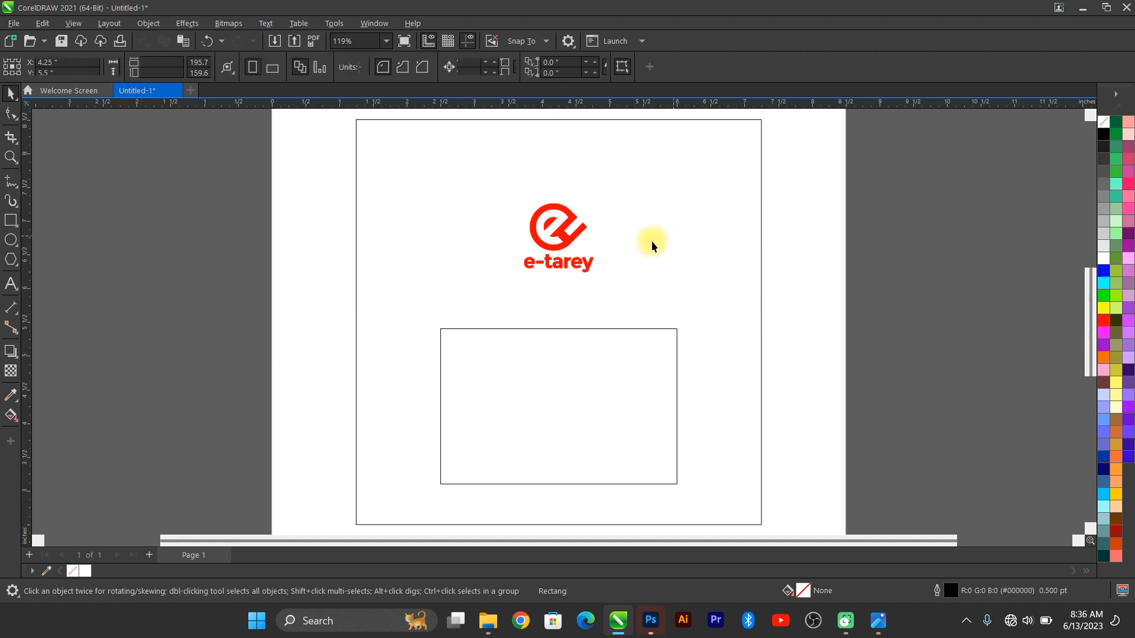
# Step: Fill the square with the logo's red, send it behind the cards, and remove its outline
pyautogui.scroll(3, 582, 239)
pyautogui.click(9, 399)
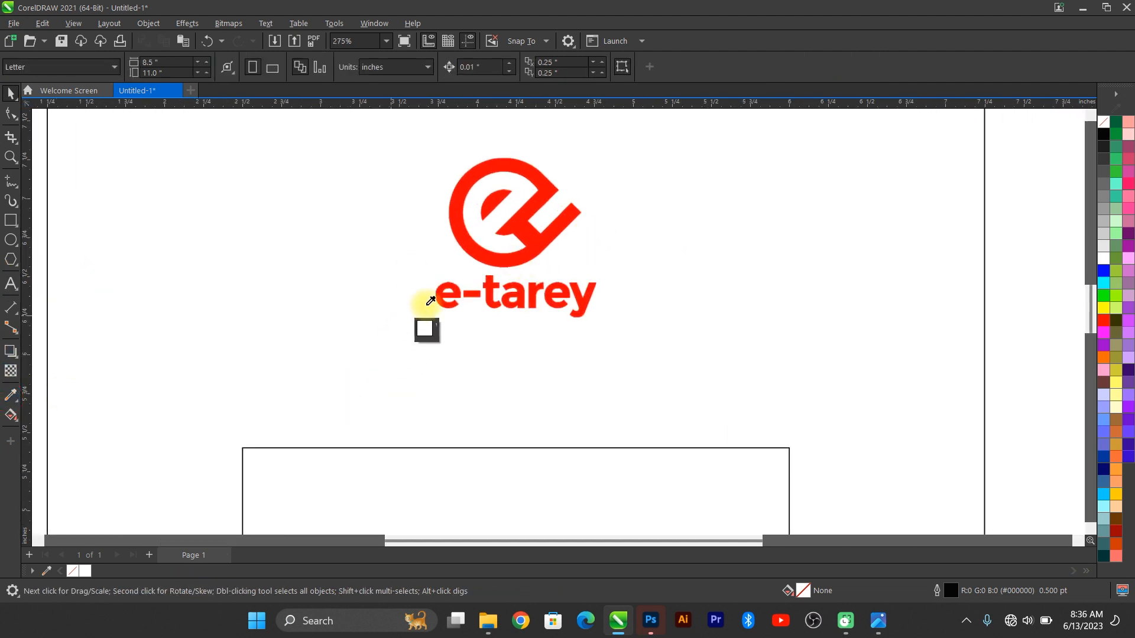
pyautogui.click(562, 237)
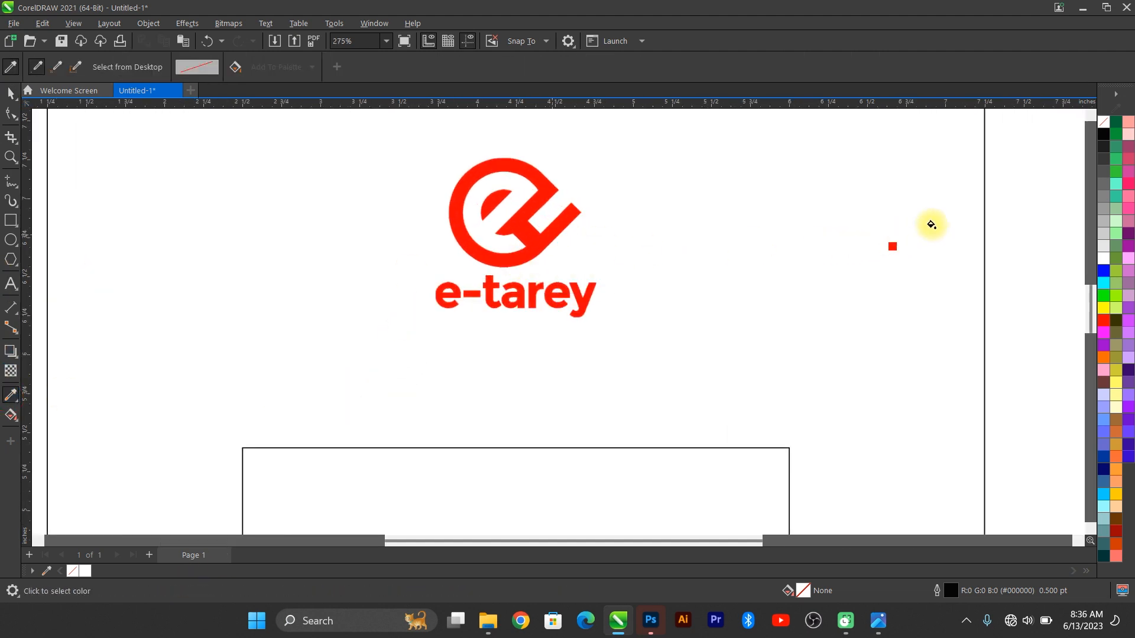
pyautogui.click(207, 188)
pyautogui.click(13, 100)
pyautogui.press('F4')
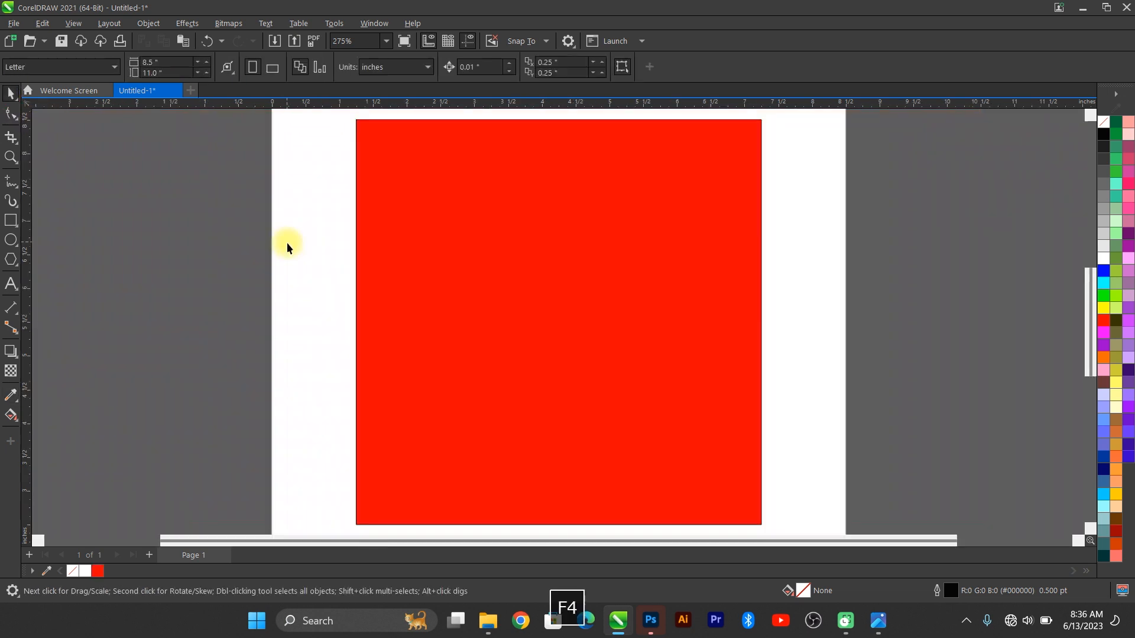
pyautogui.click(742, 186)
pyautogui.hotkey('shift', 'pagedown')
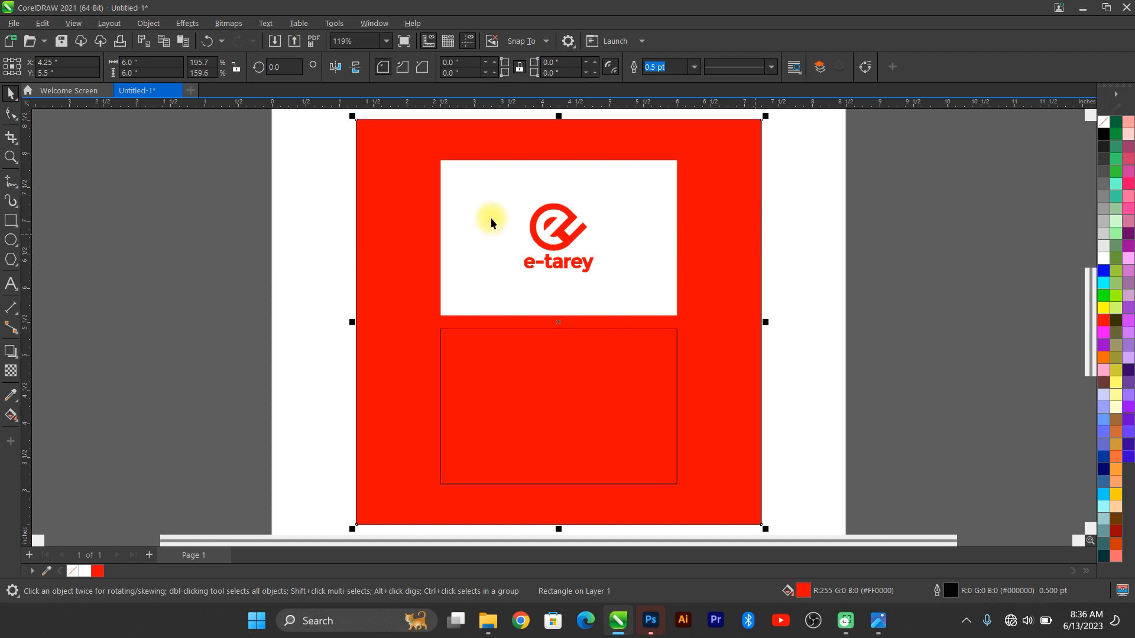
pyautogui.rightClick(66, 570)
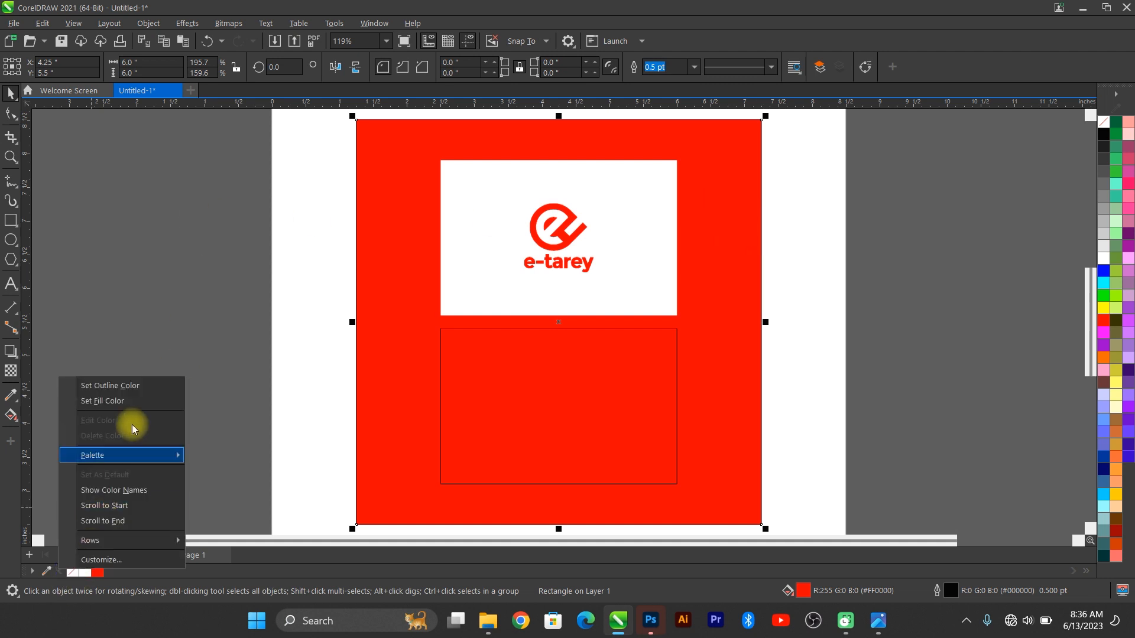
pyautogui.click(126, 385)
pyautogui.press('F4')
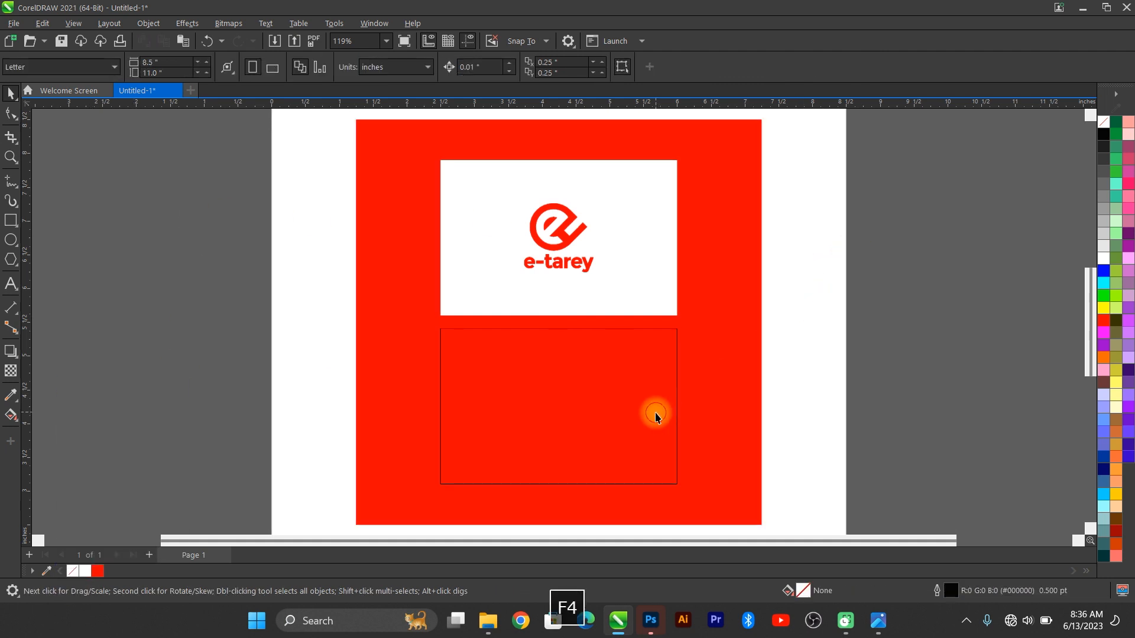
# Step: Fill the lower card white and remove its black outline
pyautogui.click(657, 413)
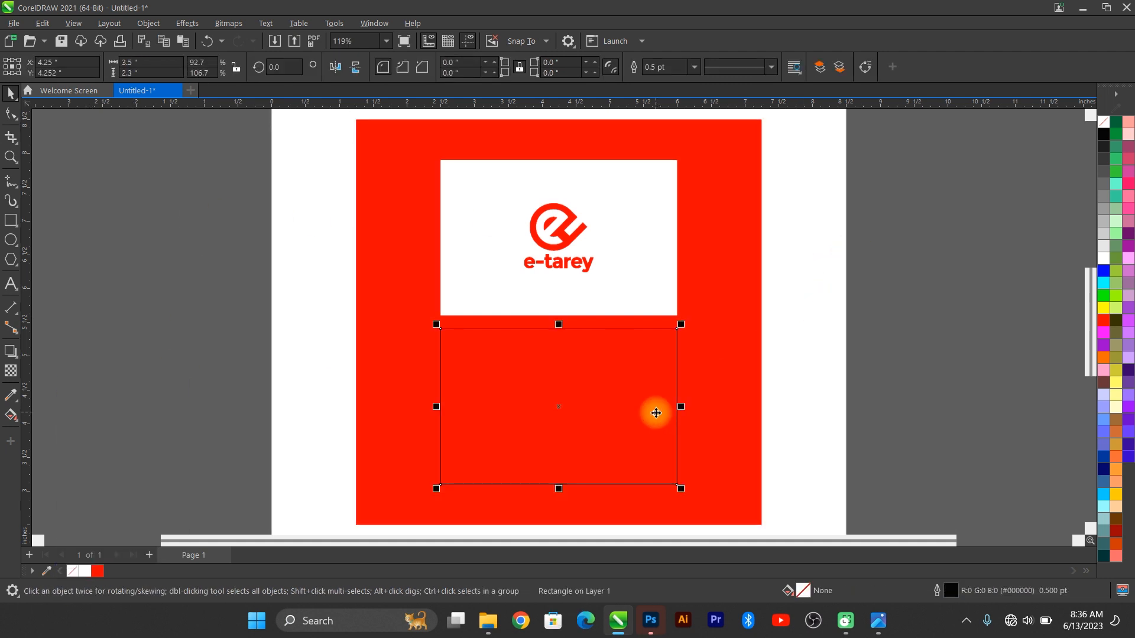
pyautogui.click(85, 571)
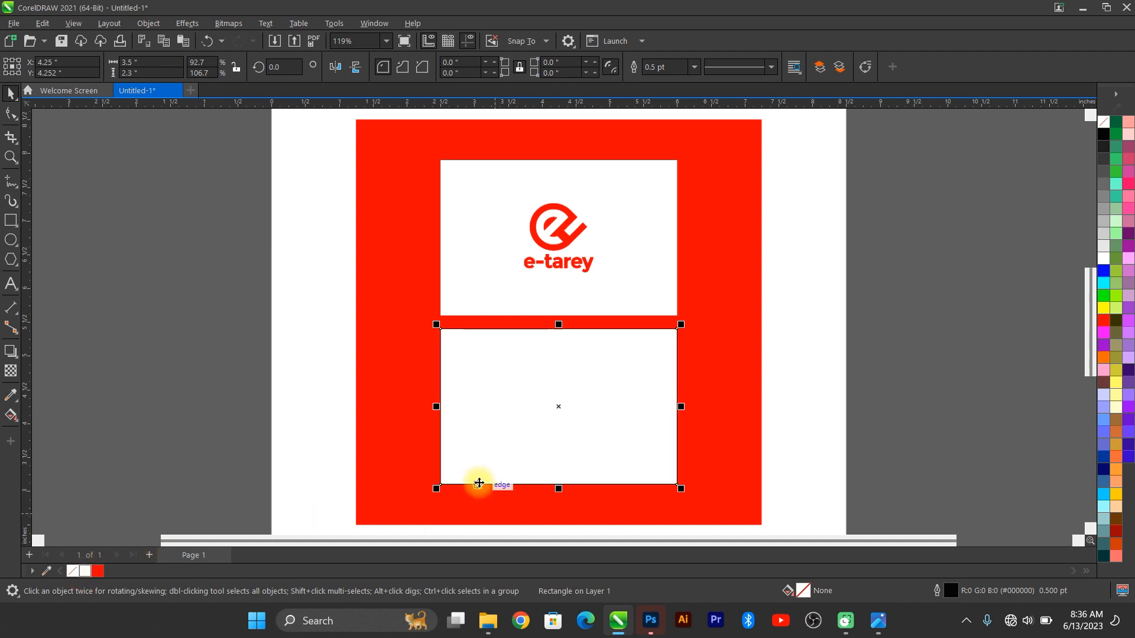
pyautogui.rightClick(1103, 123)
pyautogui.click(1078, 133)
pyautogui.click(924, 335)
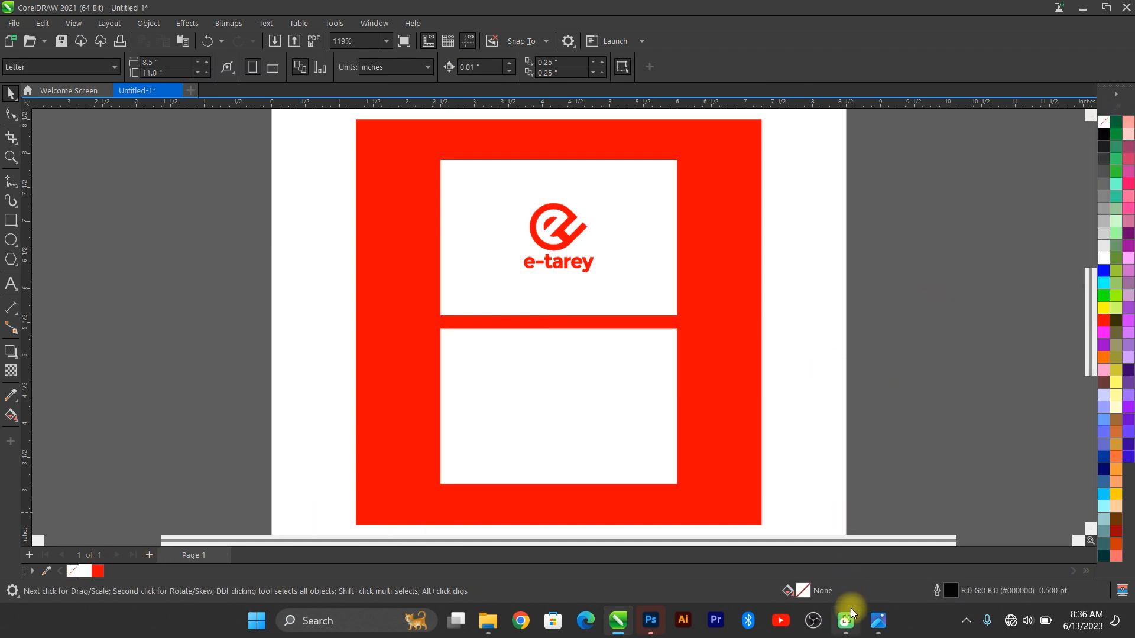
pyautogui.click(878, 620)
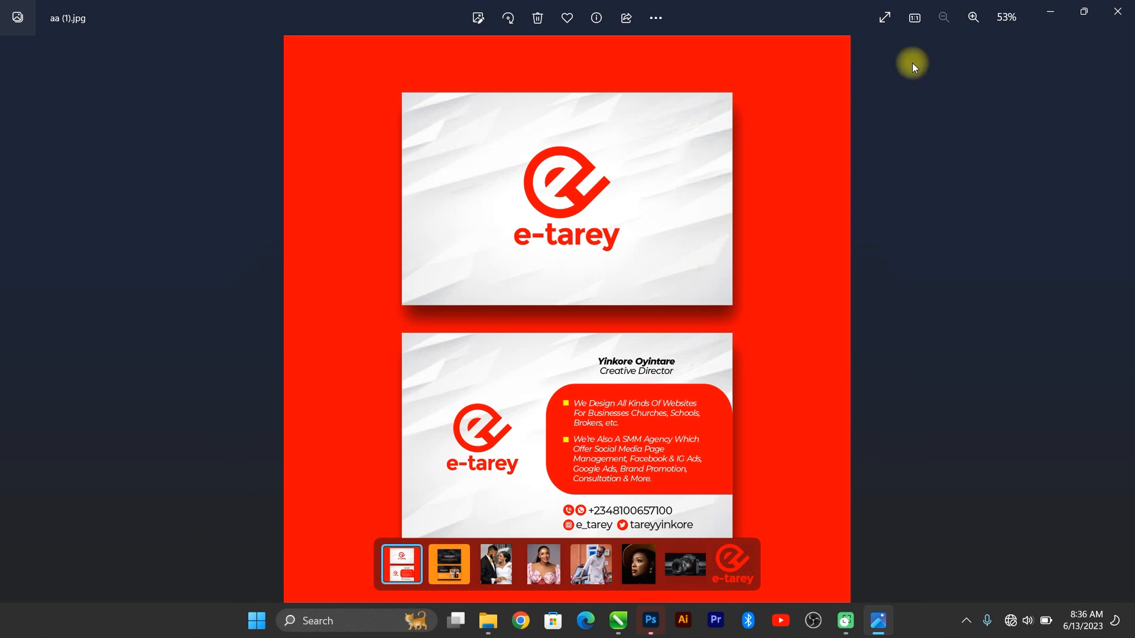
pyautogui.click(1061, 13)
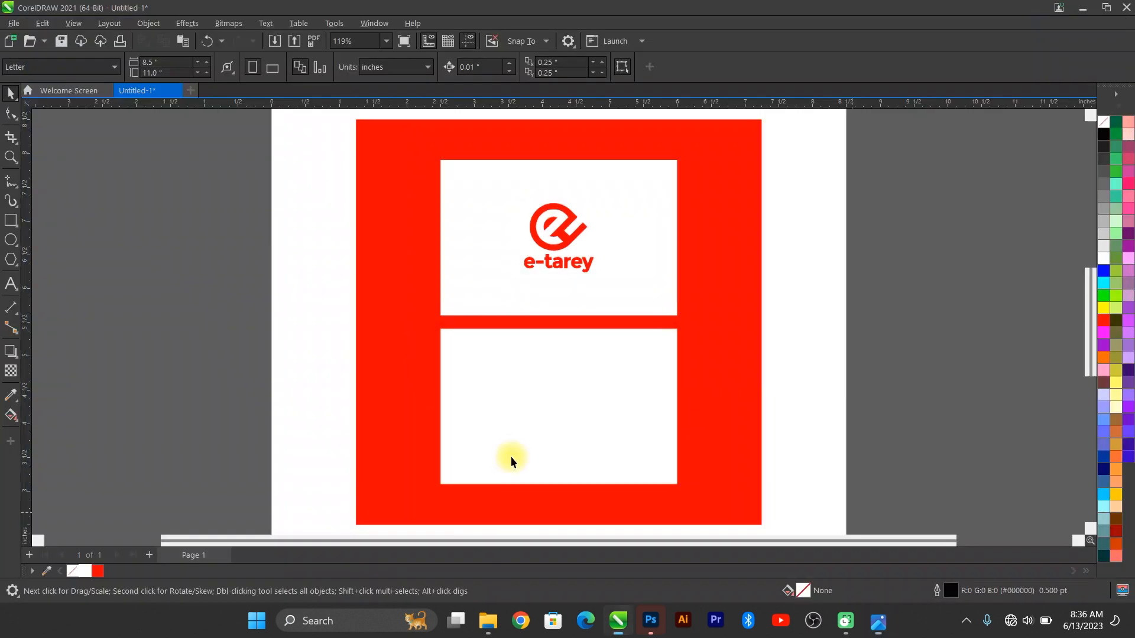
# Step: Open Downloads in a new Explorer window and look over candidate white background images
pyautogui.click(467, 619)
pyautogui.click(579, 394)
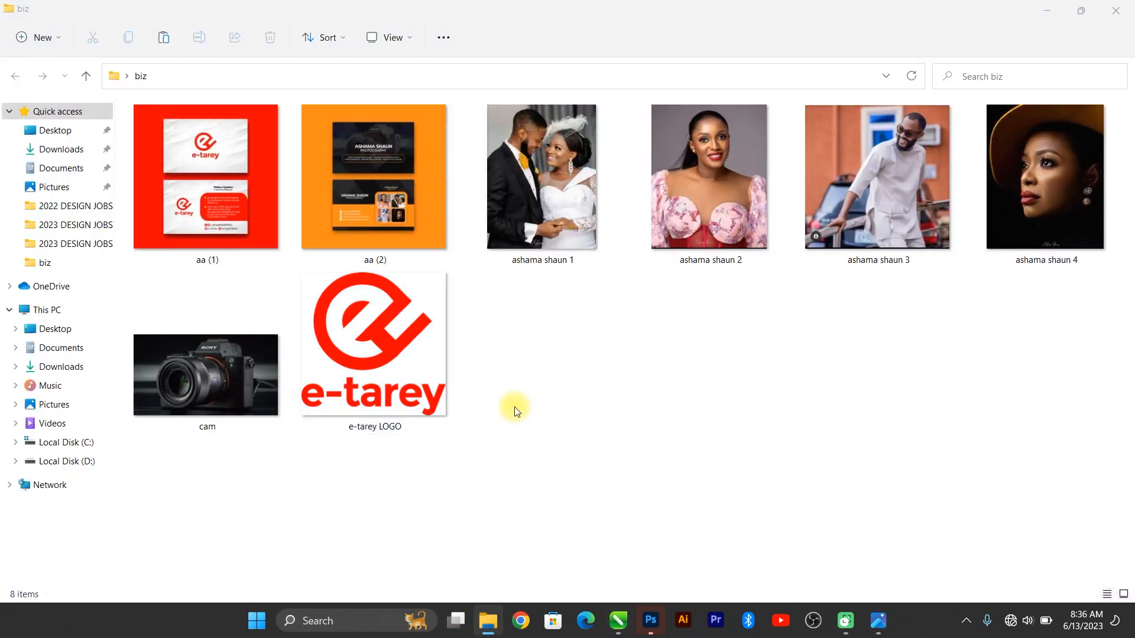
pyautogui.press('super+e')
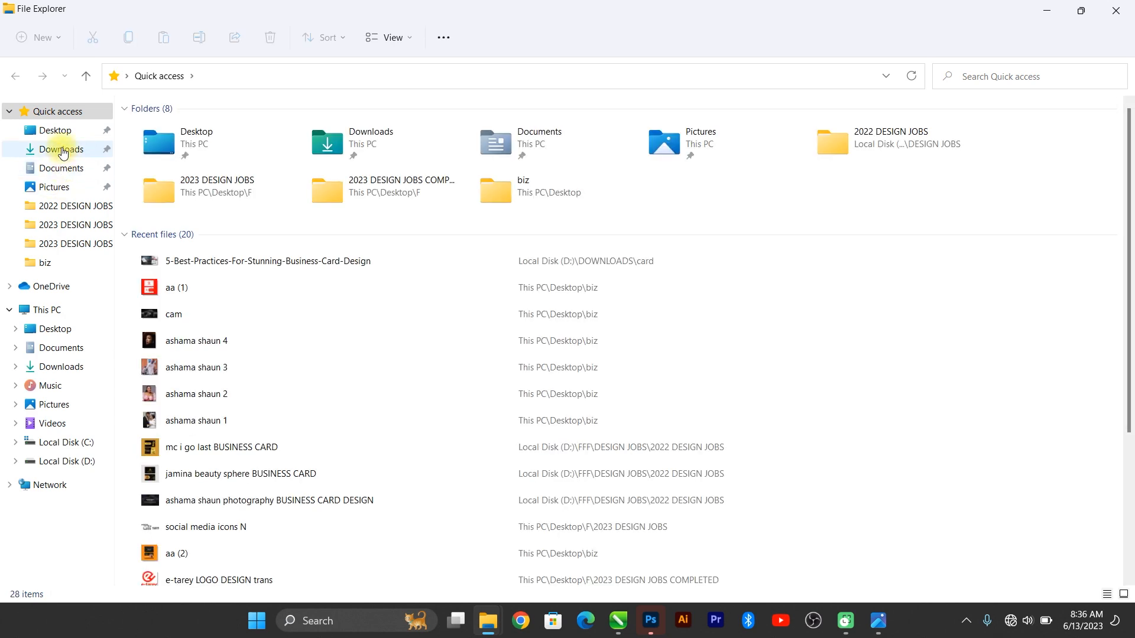
pyautogui.click(62, 150)
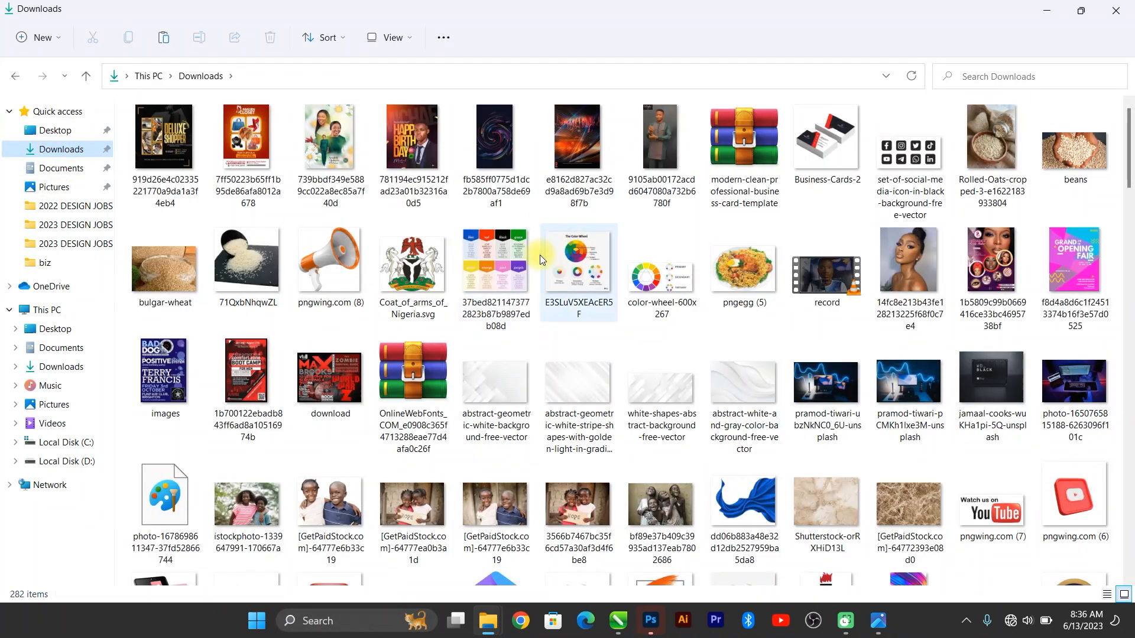
pyautogui.click(494, 283)
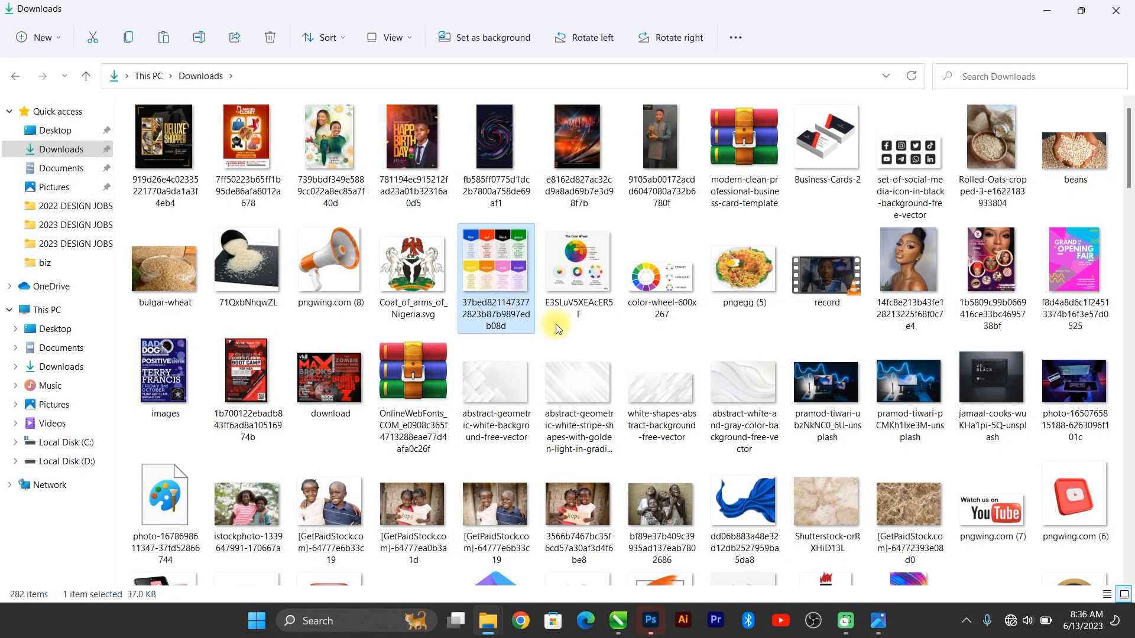
pyautogui.click(569, 408)
pyautogui.click(494, 400)
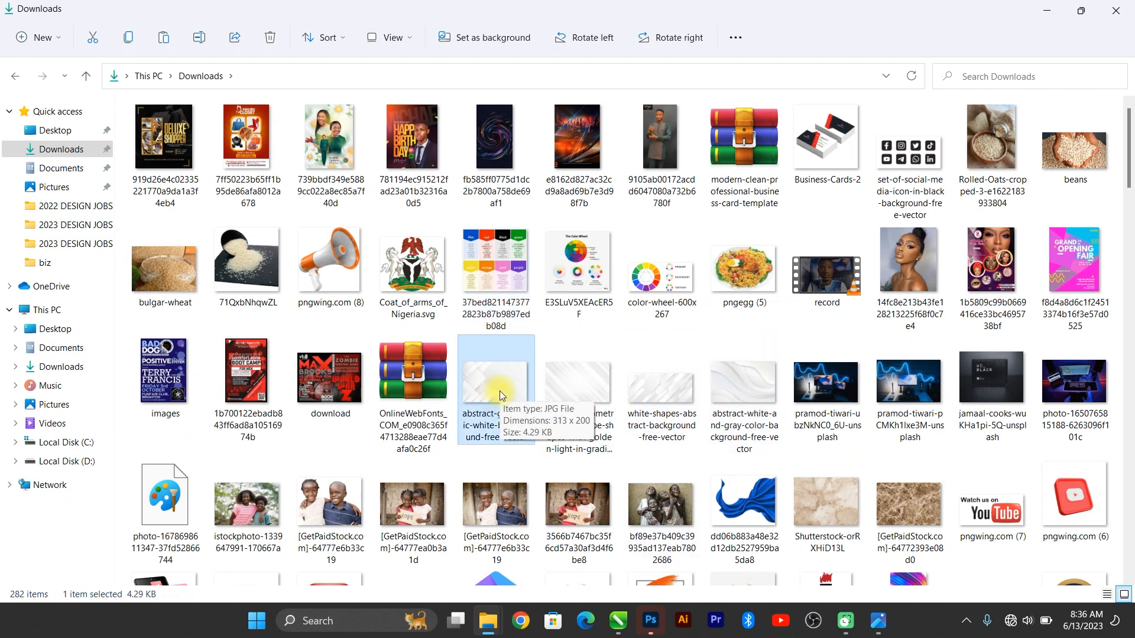
# Step: Copy the white abstract scratches image from bg new new and switch toward CorelDRAW
pyautogui.hotkey('ctrl', 'End')
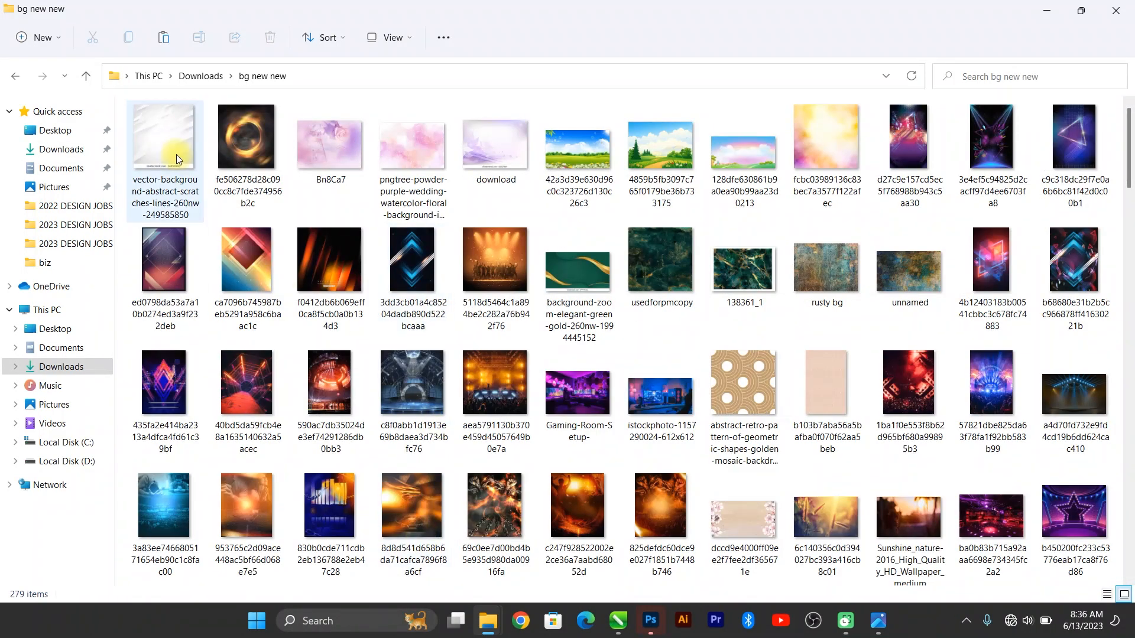
pyautogui.click(176, 125)
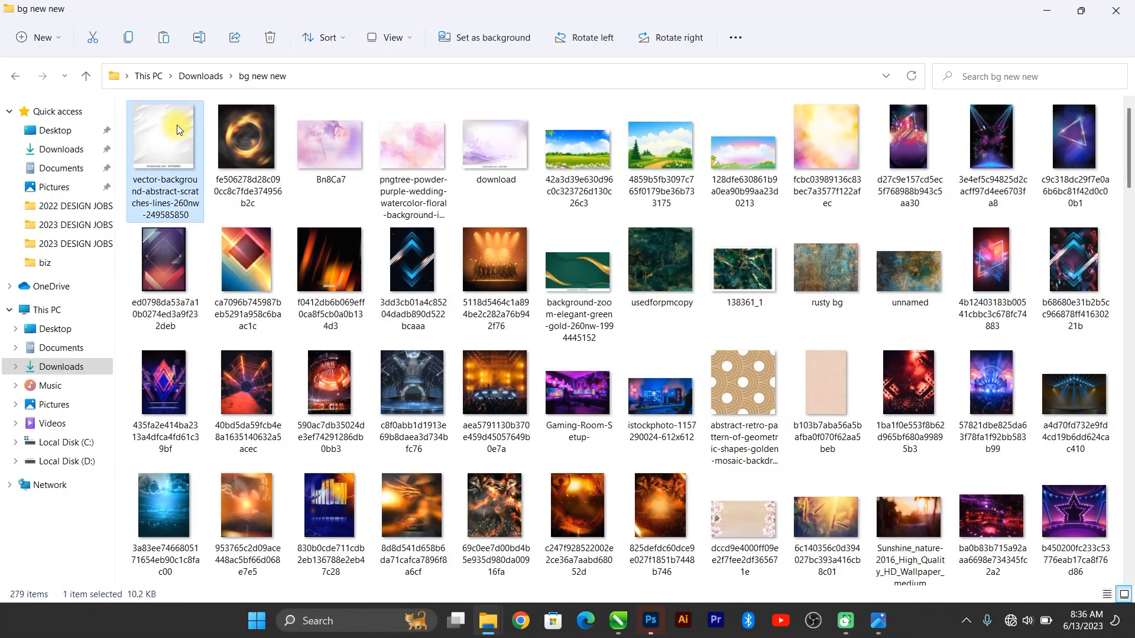
pyautogui.hotkey('ctrl', 'c')
pyautogui.hotkey('alt', 'Tab')
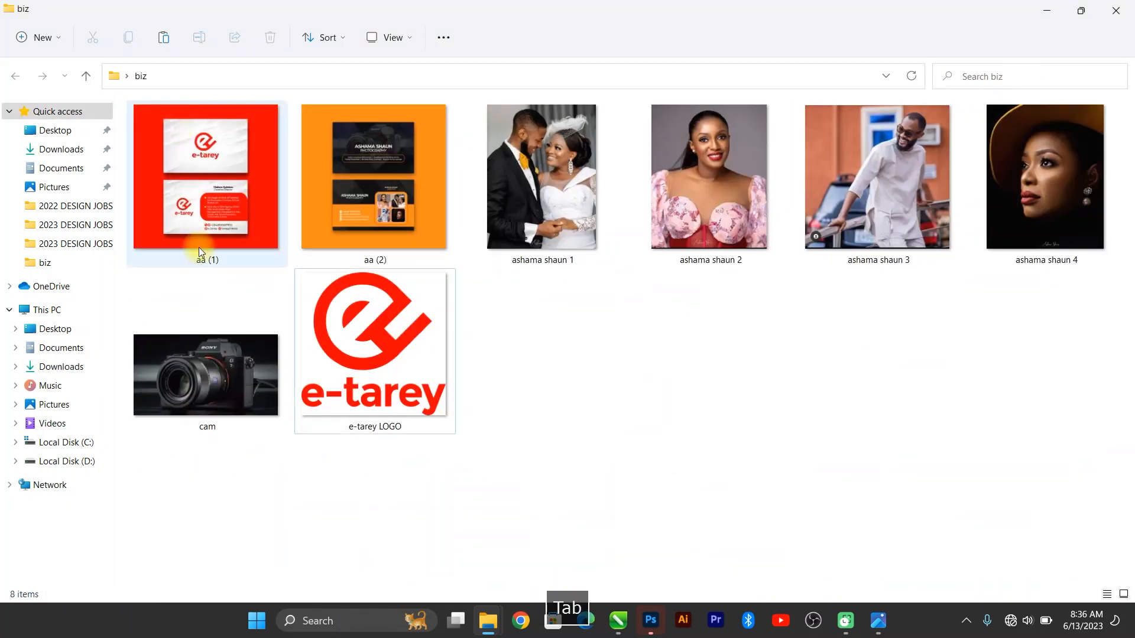
pyautogui.hotkey('alt', 'Tab')
pyautogui.hotkey('alt', 'Tab')
pyautogui.hotkey('alt', 'Tab')
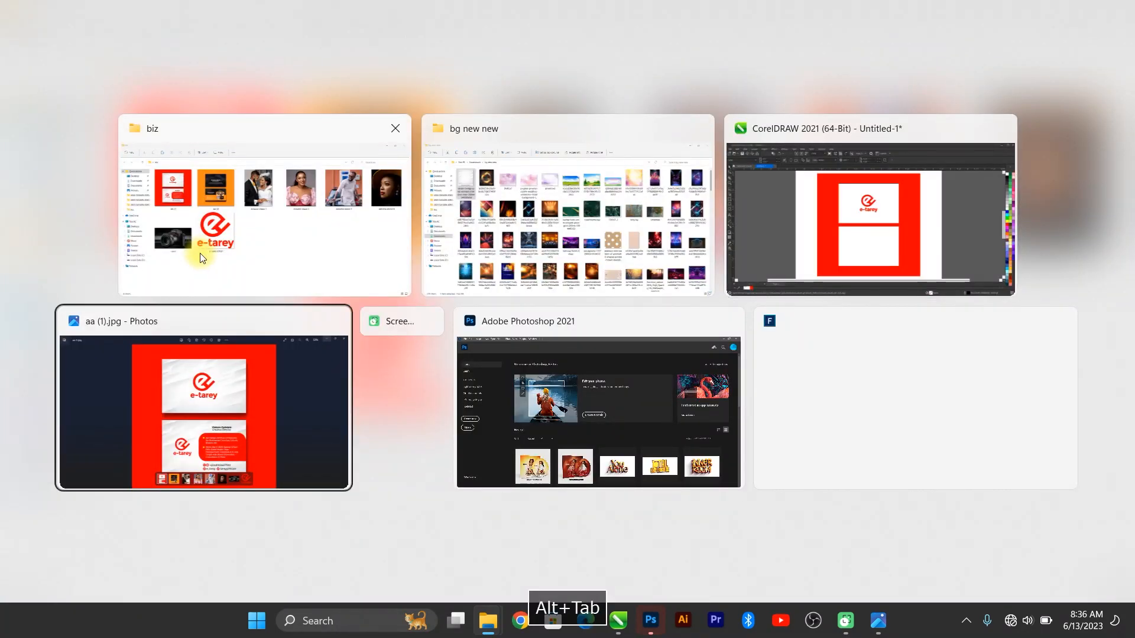
pyautogui.hotkey('alt', 'Tab')
pyautogui.hotkey('alt', 'Tab')
pyautogui.hotkey('alt', 'Tab')
pyautogui.hotkey('alt', 'Tab')
pyautogui.hotkey('alt', 'Tab')
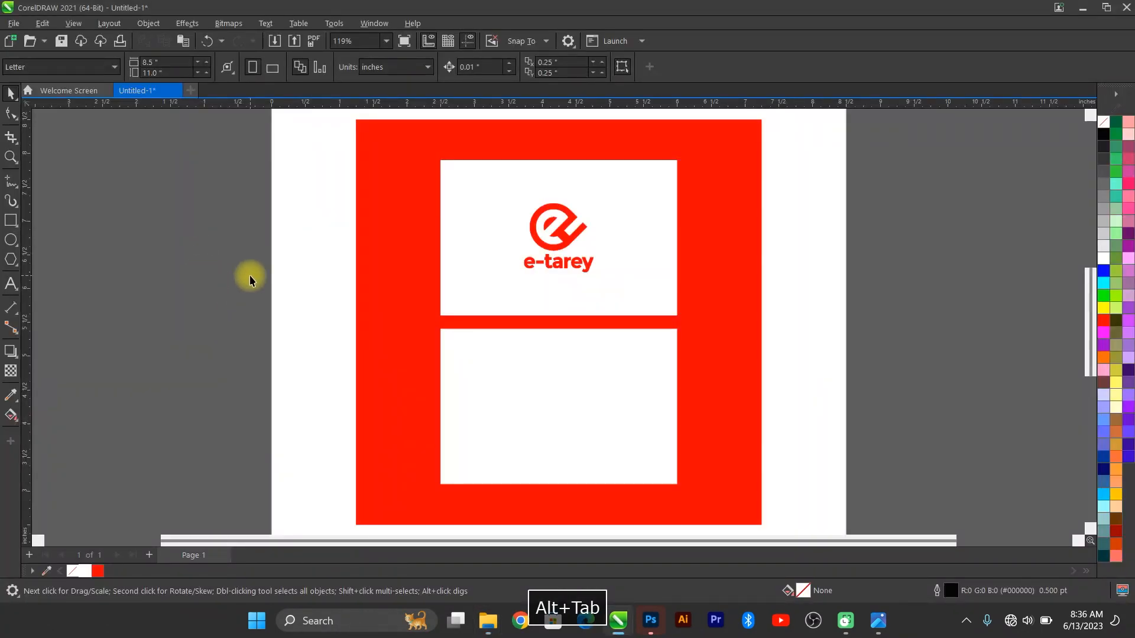
# Step: Paste the scratched texture and PowerClip it inside the front card via Place Inside Frame
pyautogui.hotkey('ctrl', 'v')
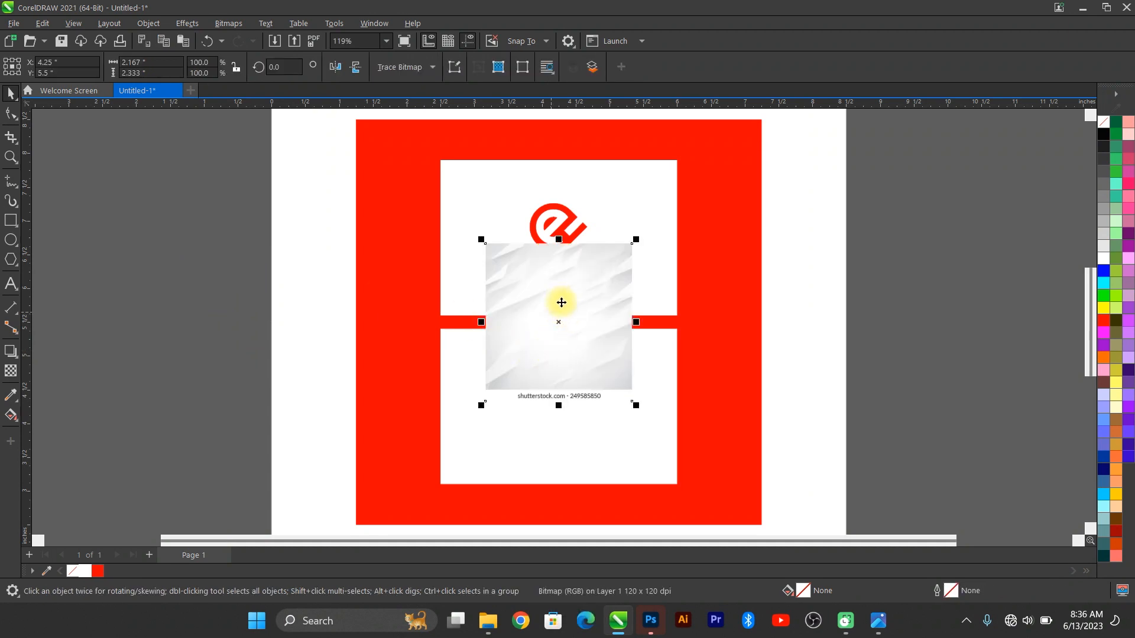
pyautogui.moveTo(562, 302); pyautogui.dragTo(470, 309)
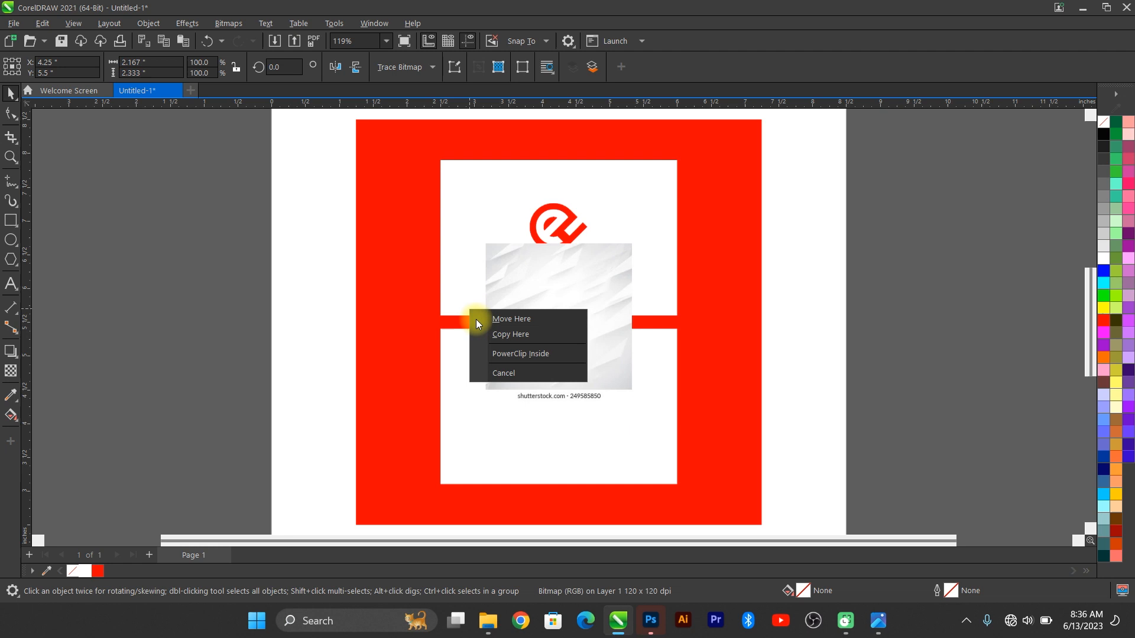
pyautogui.click(225, 279)
pyautogui.click(149, 22)
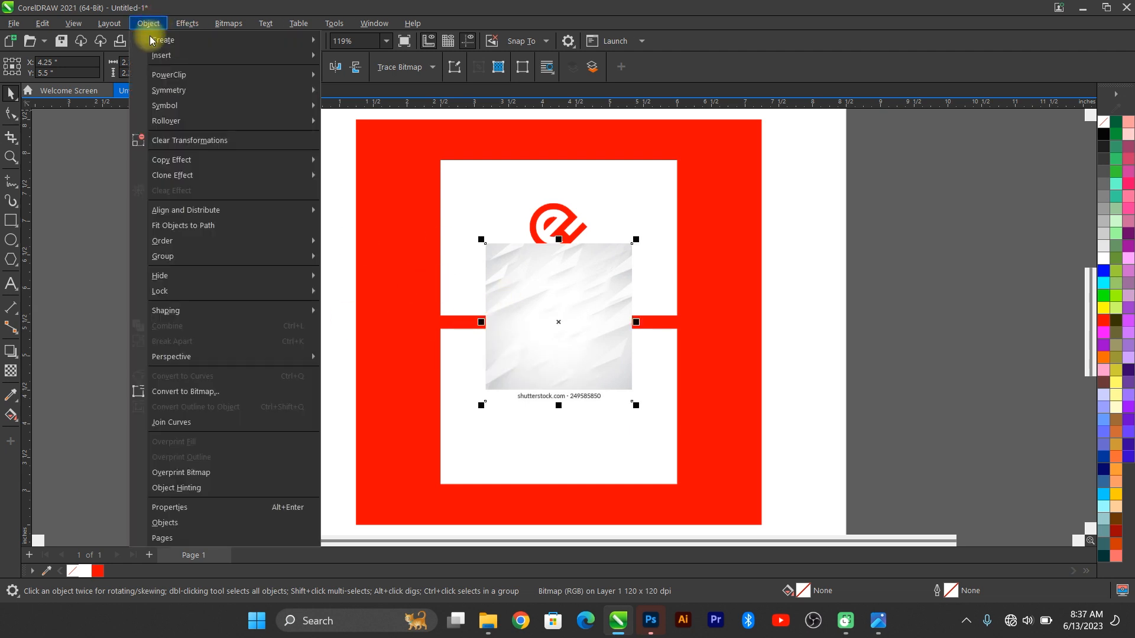
pyautogui.moveTo(188, 75)
pyautogui.click(372, 81)
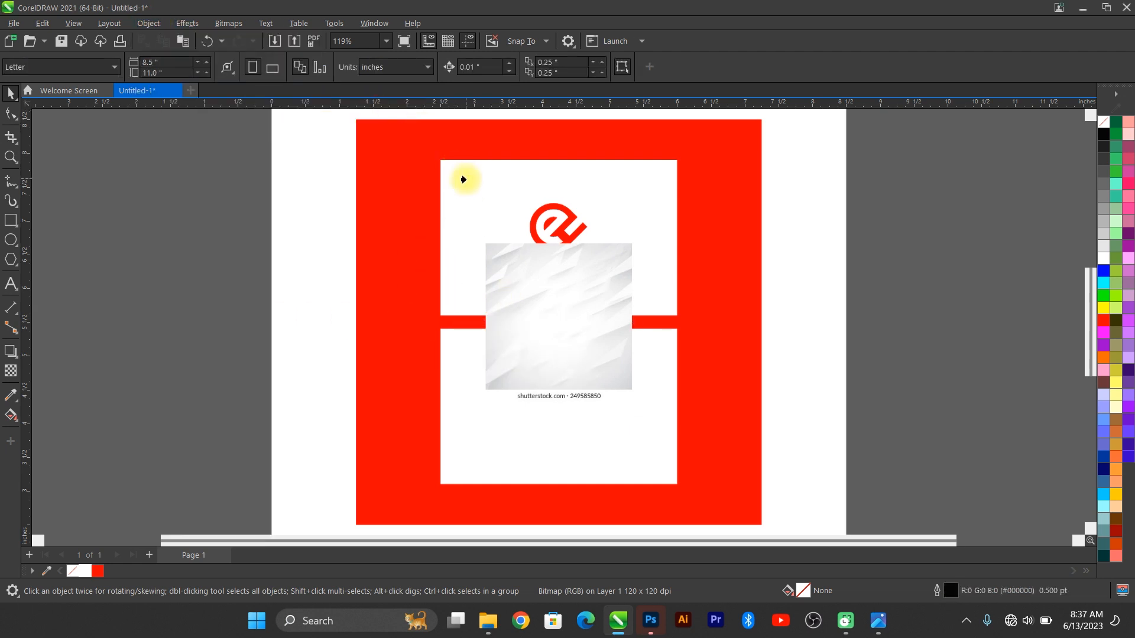
pyautogui.click(464, 180)
# Step: Edit the PowerClip contents, enlarging and widening the texture to span the card's full width
pyautogui.click(492, 223)
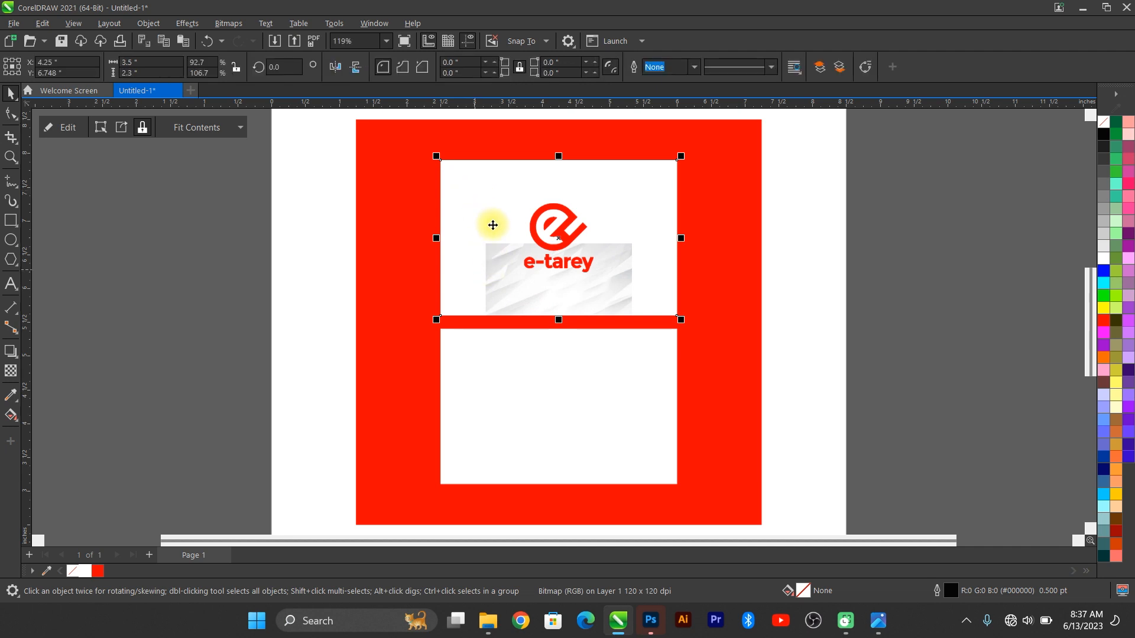
pyautogui.click(510, 196)
pyautogui.doubleClick(511, 197)
pyautogui.click(559, 304)
pyautogui.moveTo(579, 300); pyautogui.dragTo(520, 213)
pyautogui.moveTo(577, 317); pyautogui.dragTo(597, 336)
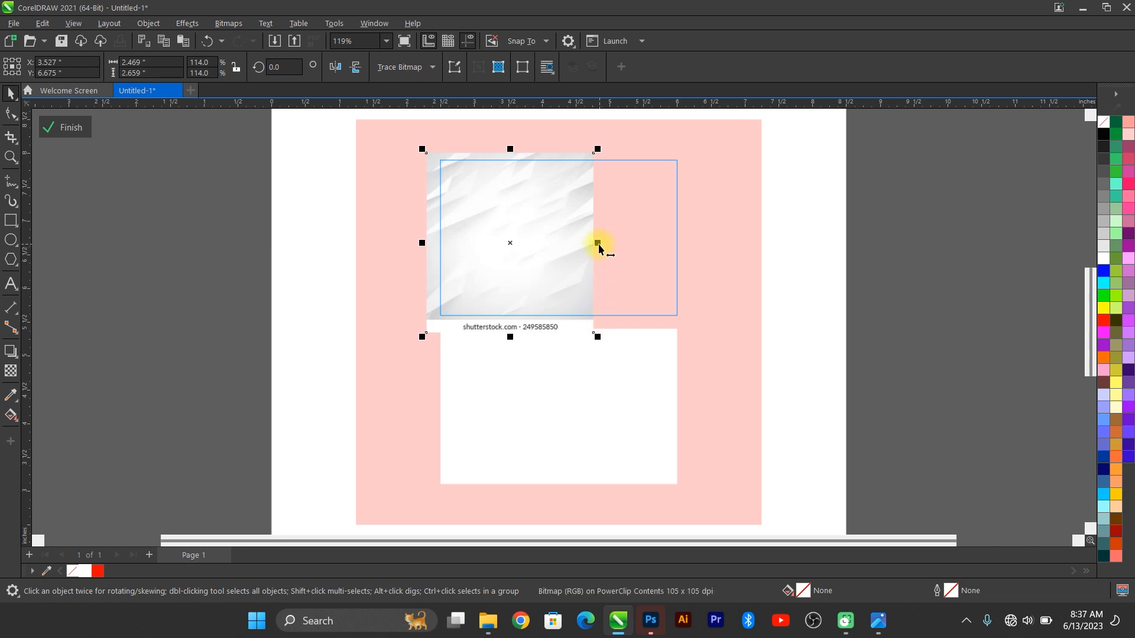
pyautogui.moveTo(597, 242); pyautogui.dragTo(691, 243)
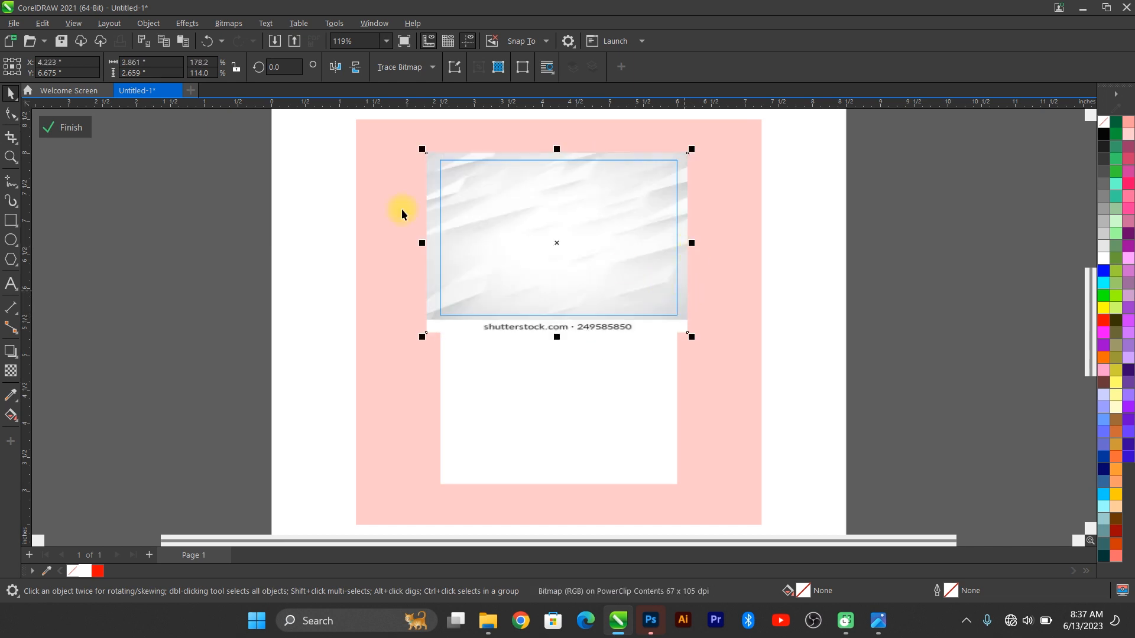
pyautogui.moveTo(422, 242); pyautogui.dragTo(433, 251)
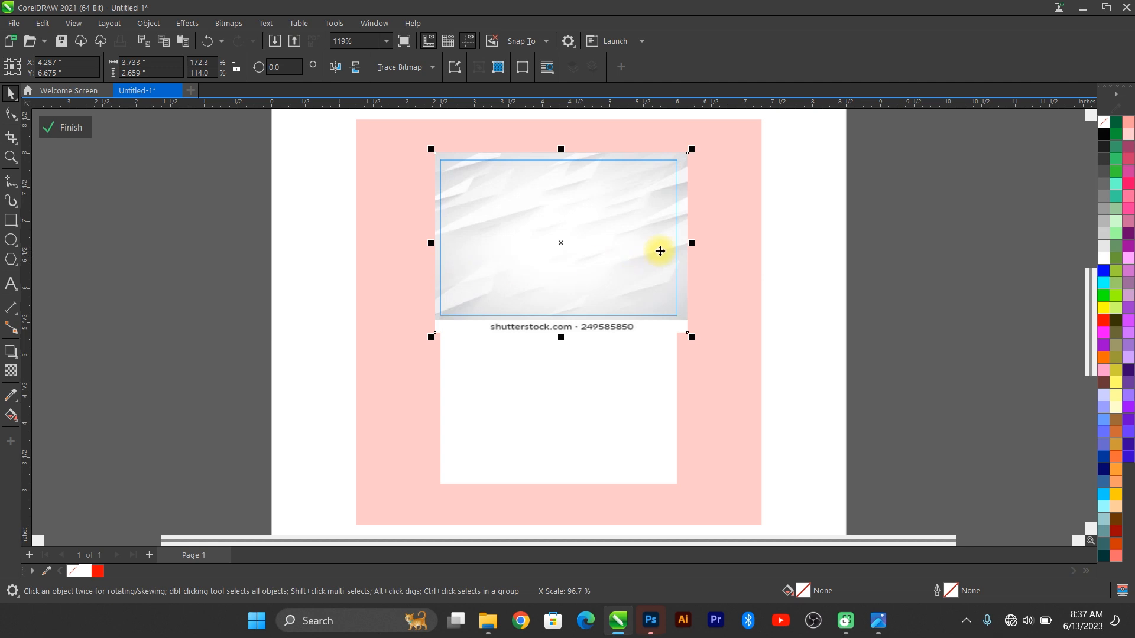
pyautogui.moveTo(692, 242); pyautogui.dragTo(684, 247)
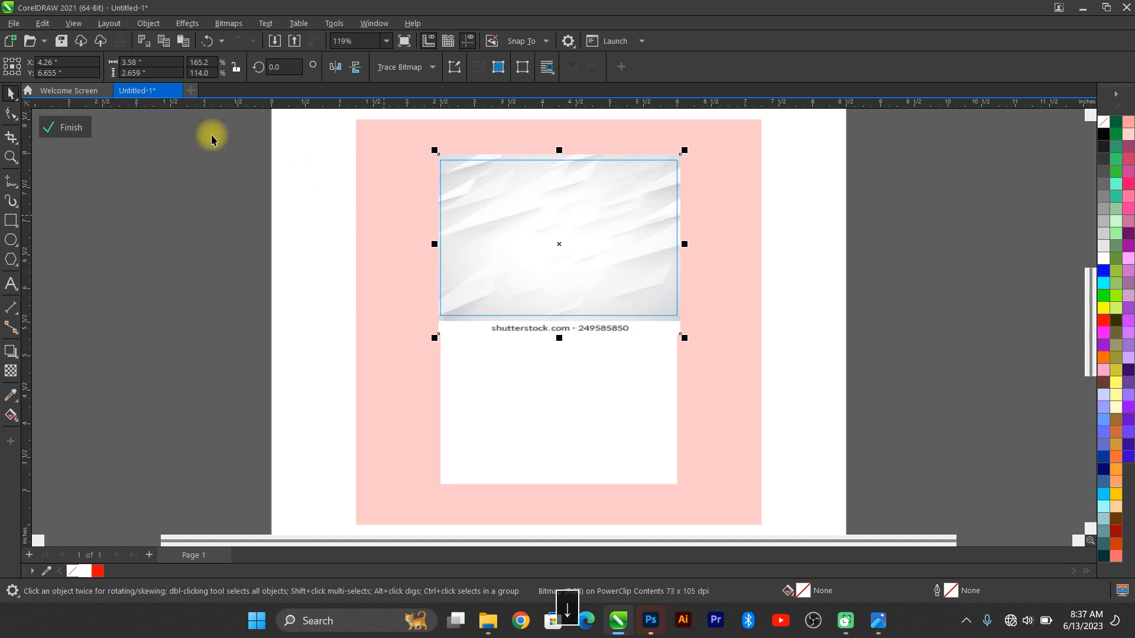
# Step: Duplicate the textured front card to replace the plain lower white card
pyautogui.click(62, 142)
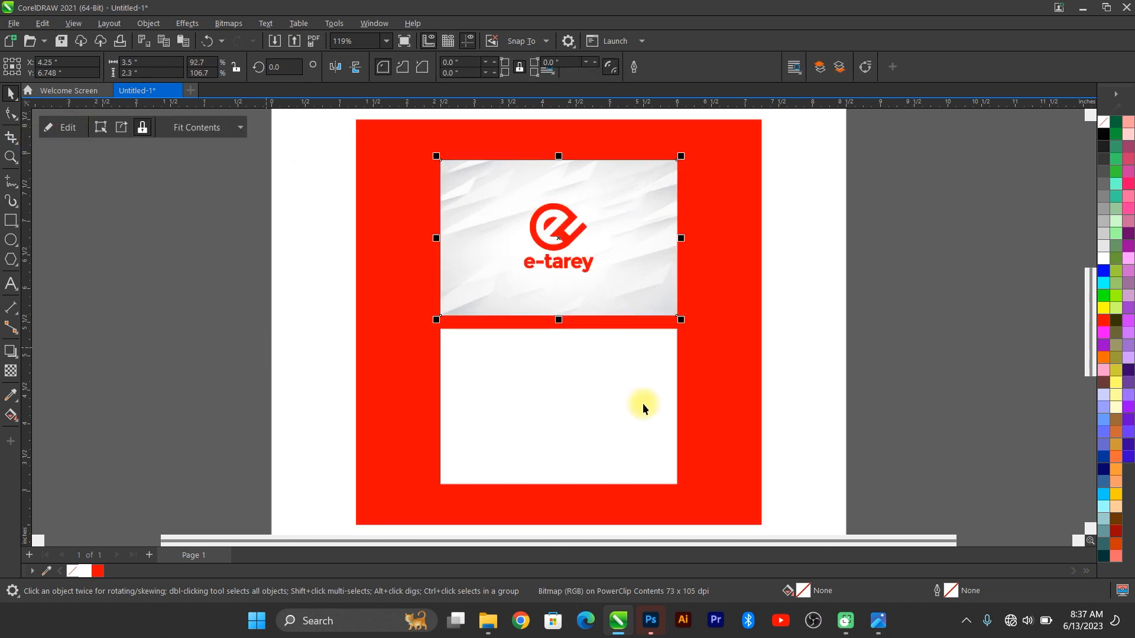
pyautogui.hotkey('ctrl', 'd')
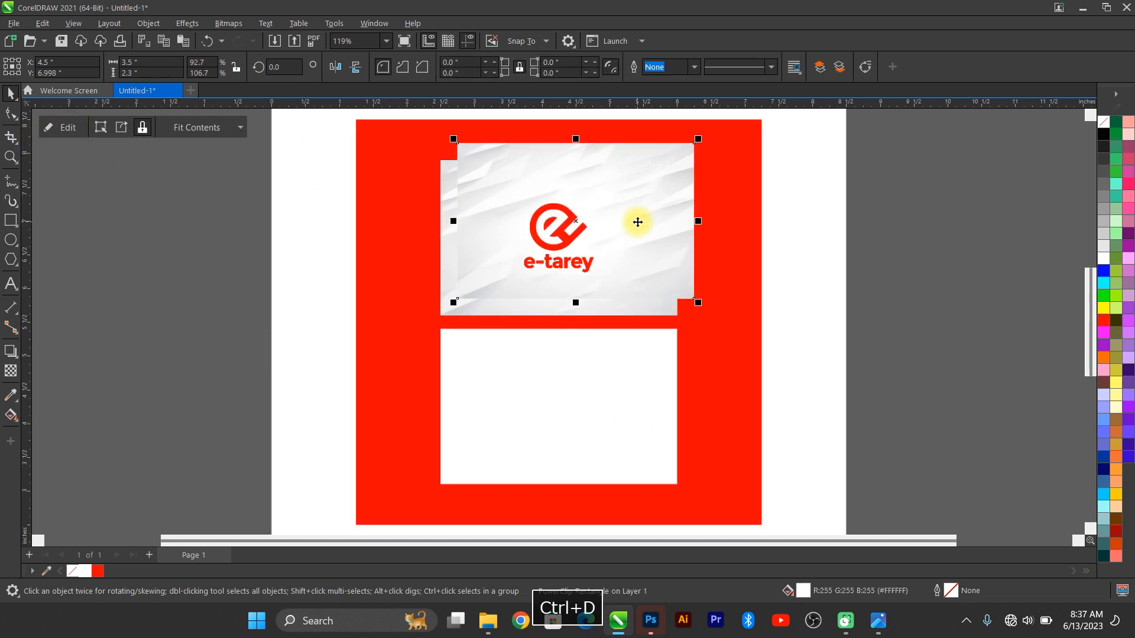
pyautogui.moveTo(657, 223); pyautogui.dragTo(720, 425)
pyautogui.click(471, 395)
pyautogui.press('Delete')
pyautogui.moveTo(701, 384); pyautogui.dragTo(620, 369)
# Step: Deselect both cards and bring up the aa (1) reference mockup in Photos
pyautogui.keyDown('shift'); pyautogui.click(659, 257); pyautogui.keyUp('shift')
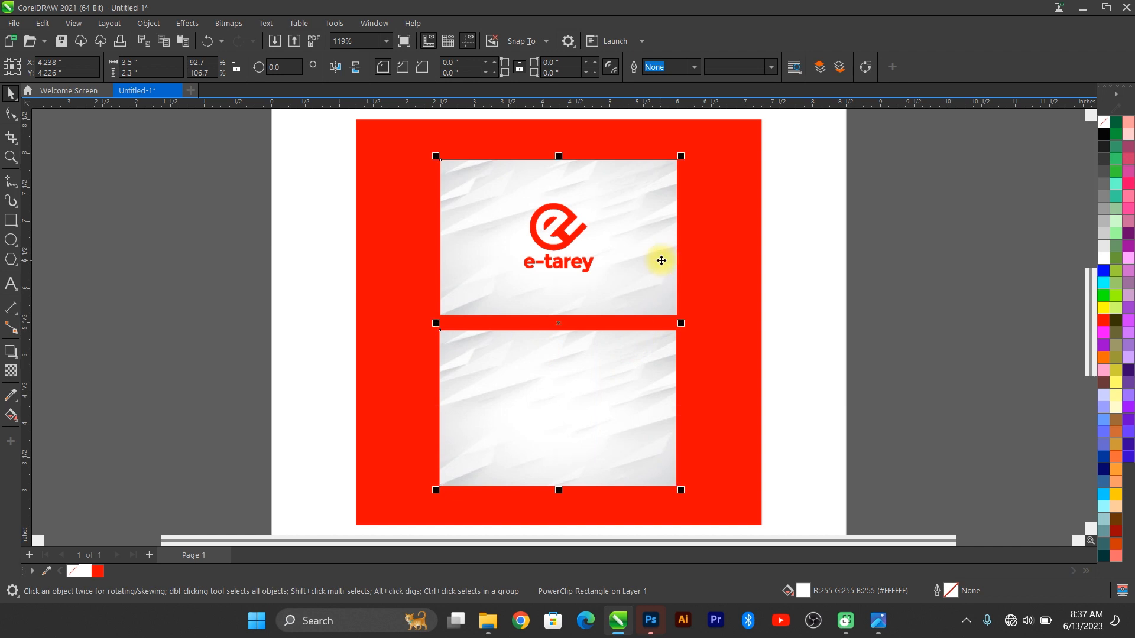
pyautogui.click(915, 210)
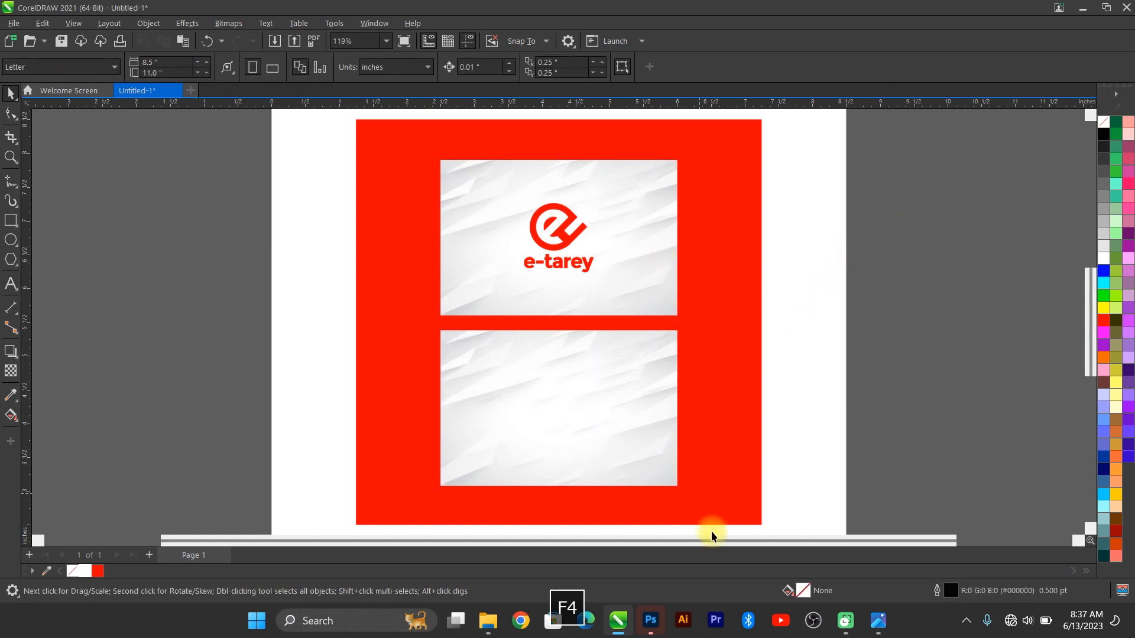
pyautogui.click(882, 624)
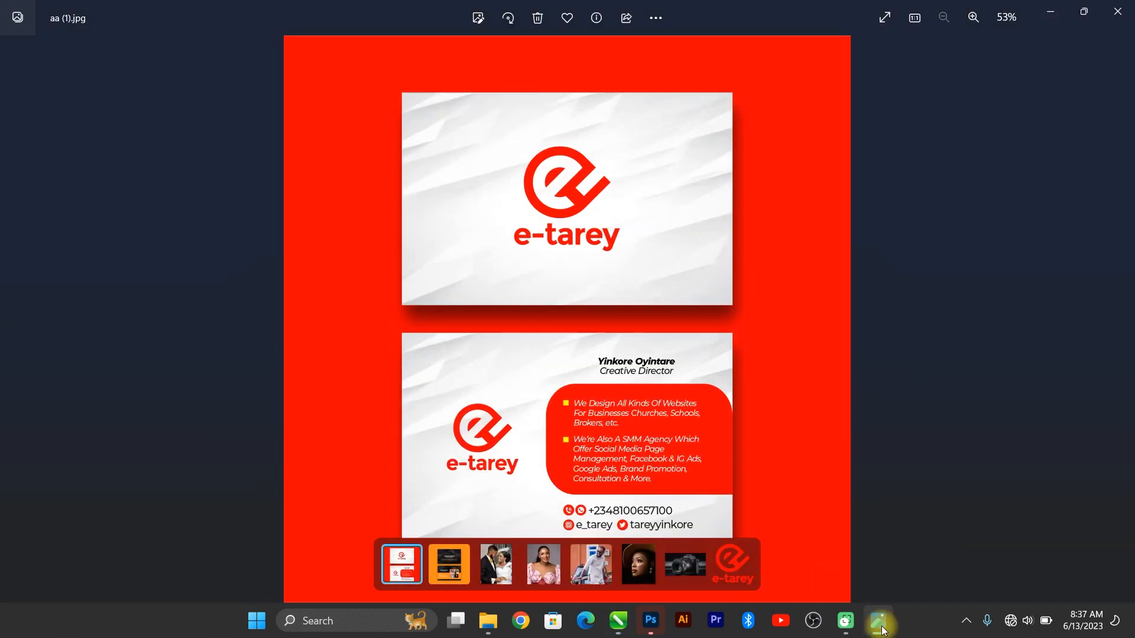
pyautogui.click(879, 624)
pyautogui.click(880, 624)
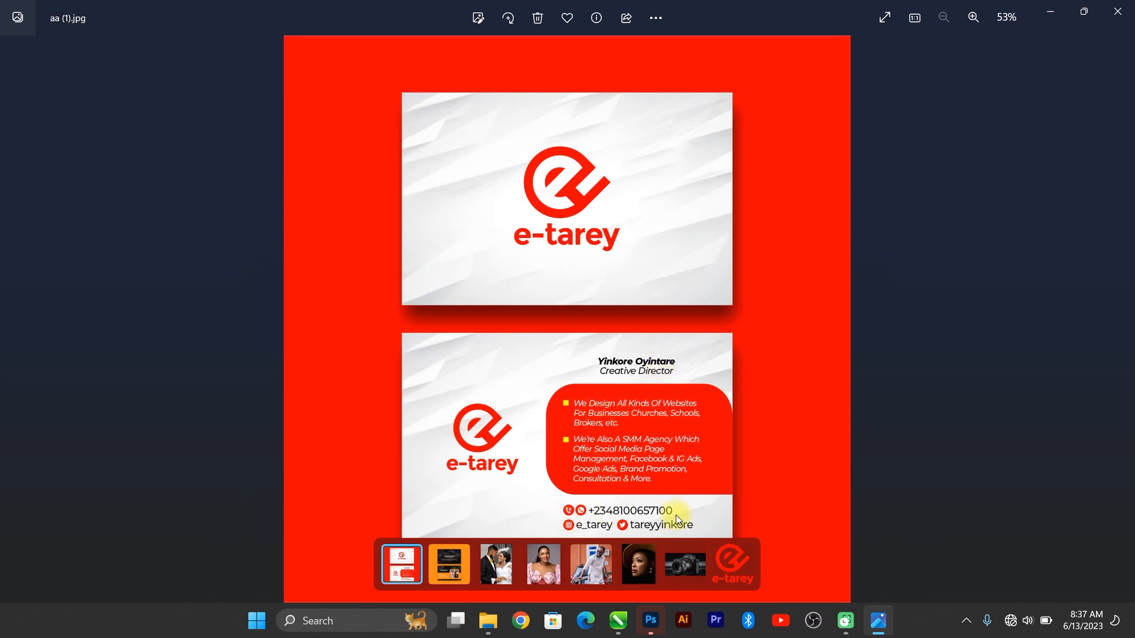
pyautogui.click(1052, 10)
# Step: Duplicate the e-tarey logo, shrink it to about 0.8 inch and place it on the back card's left
pyautogui.click(577, 231)
pyautogui.hotkey('ctrl', 'd')
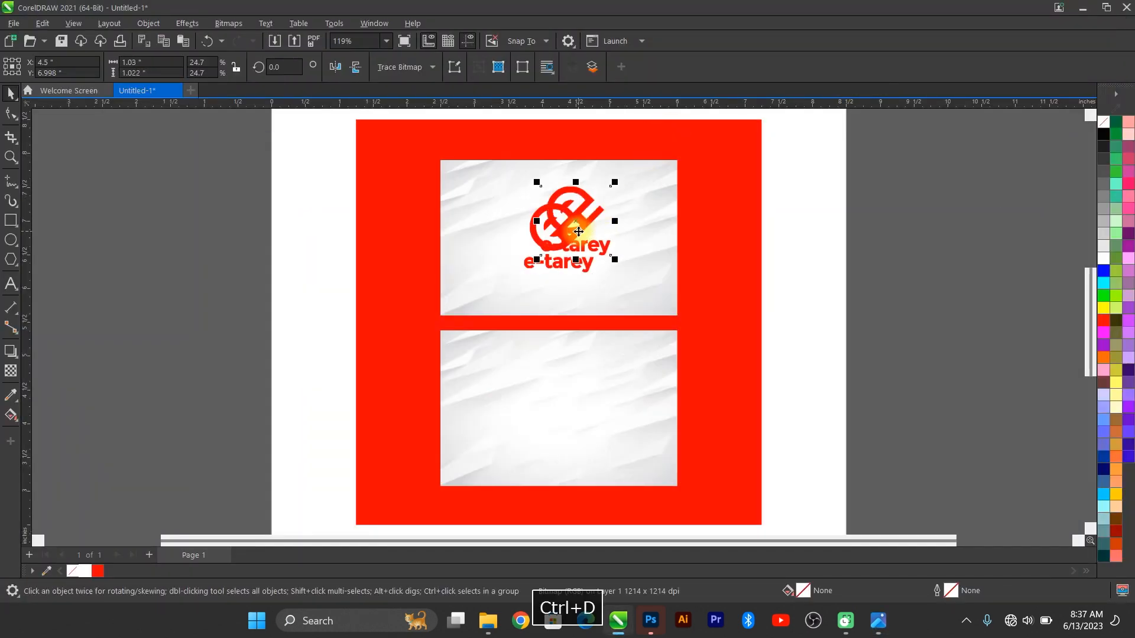
pyautogui.moveTo(614, 182); pyautogui.dragTo(493, 417)
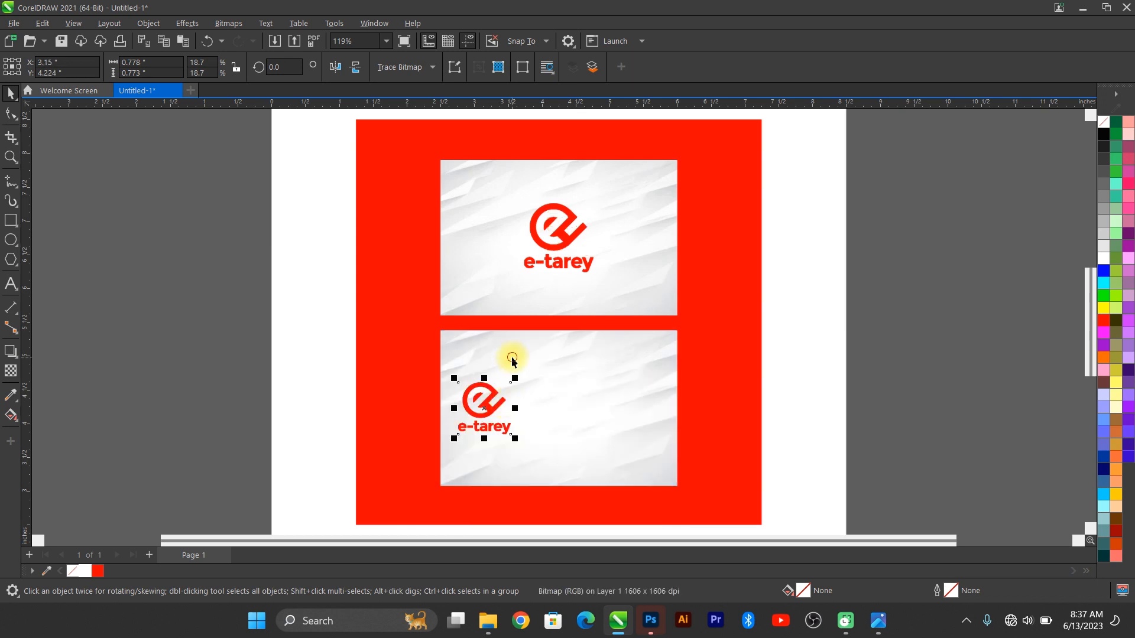
pyautogui.click(299, 377)
pyautogui.click(481, 410)
pyautogui.press('Right')
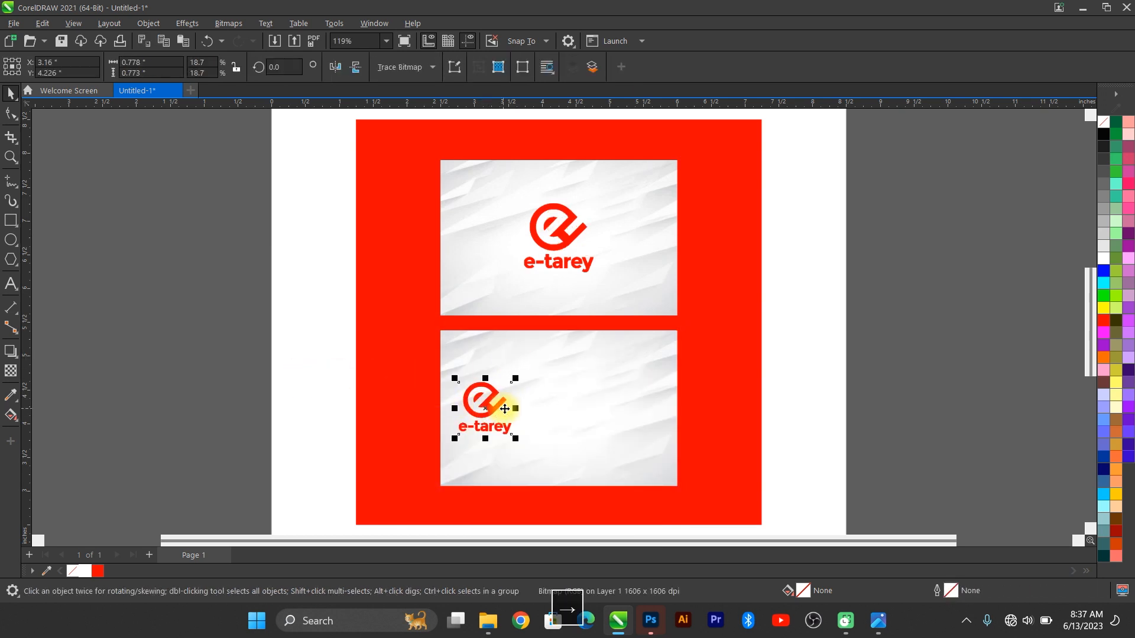
pyautogui.press('Right')
pyautogui.press('Right')
pyautogui.press('Right')
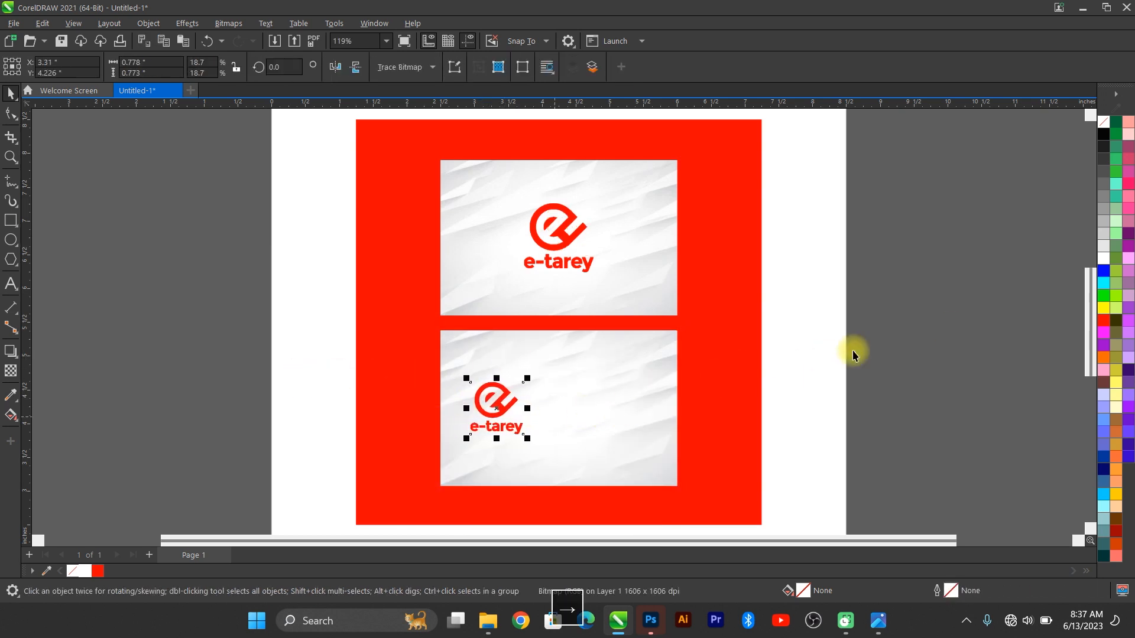
pyautogui.click(852, 355)
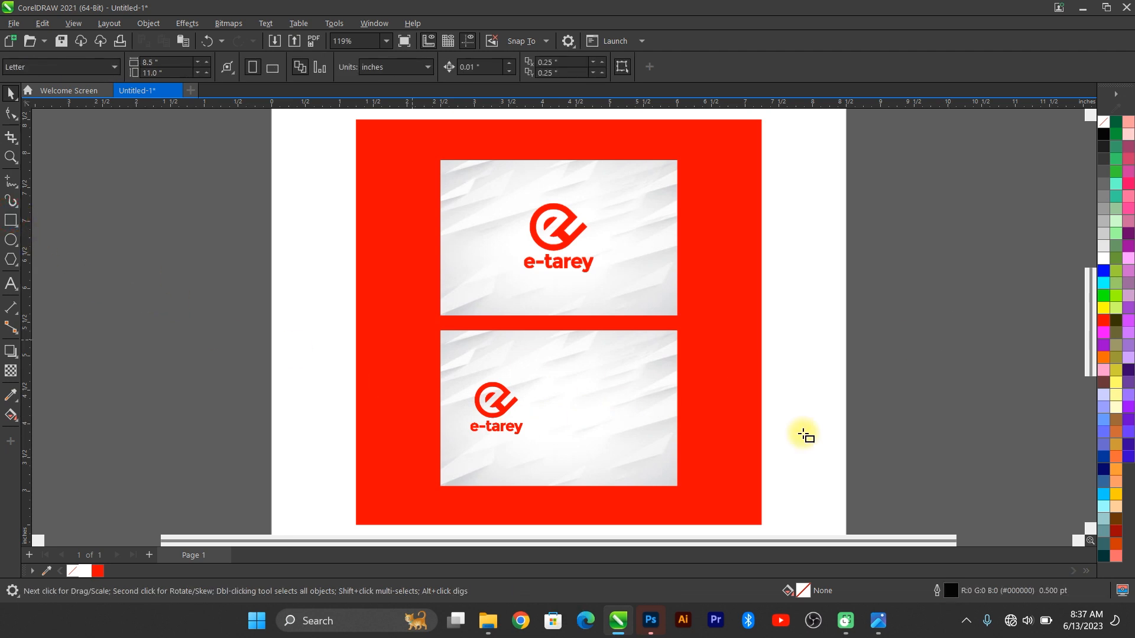
# Step: Draw a rectangle on the back card's right half, checking it against the reference mockup
pyautogui.press('F6')
pyautogui.moveTo(548, 372); pyautogui.dragTo(677, 441)
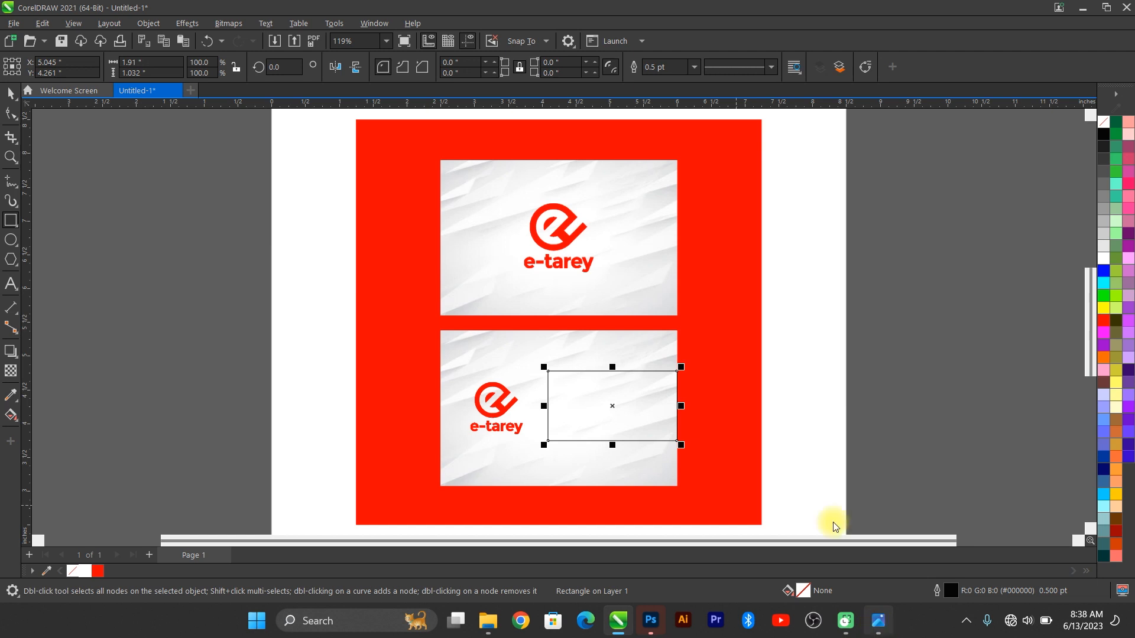
pyautogui.hotkey('alt', 'Tab')
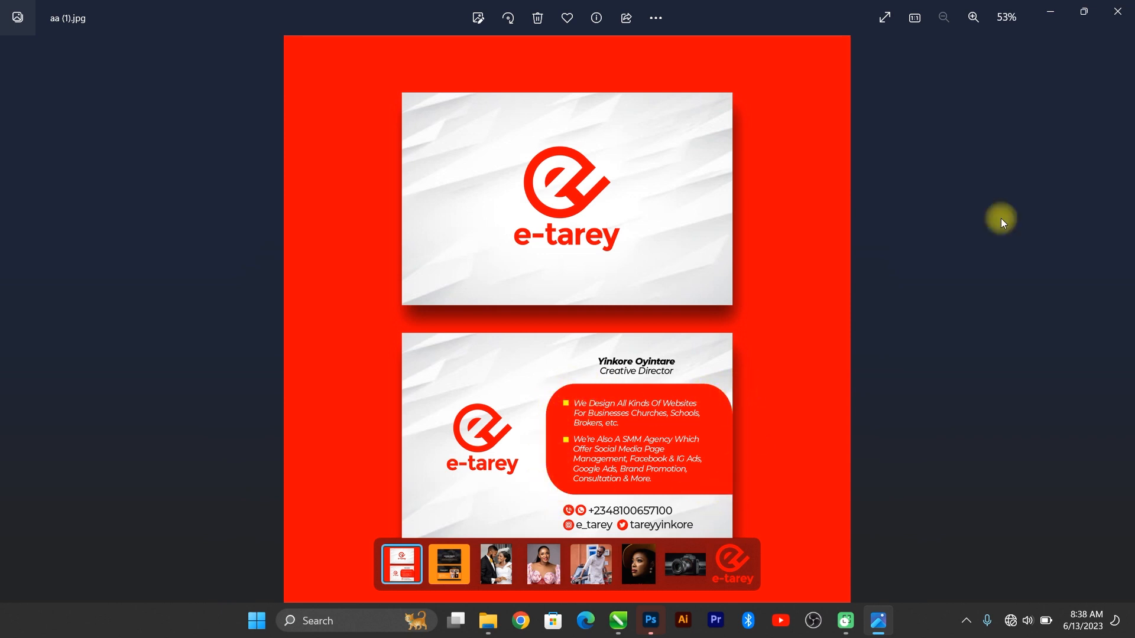
pyautogui.click(1058, 18)
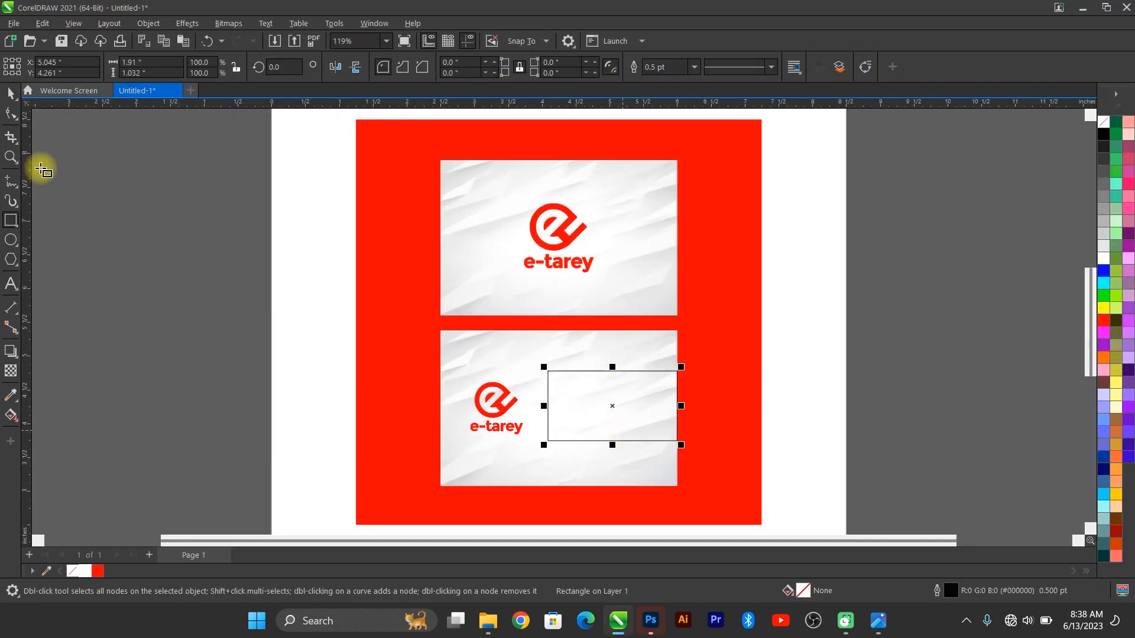
pyautogui.click(10, 114)
# Step: Fill the rectangle red with no outline, align it right and centred on the card, and make it taller
pyautogui.click(97, 571)
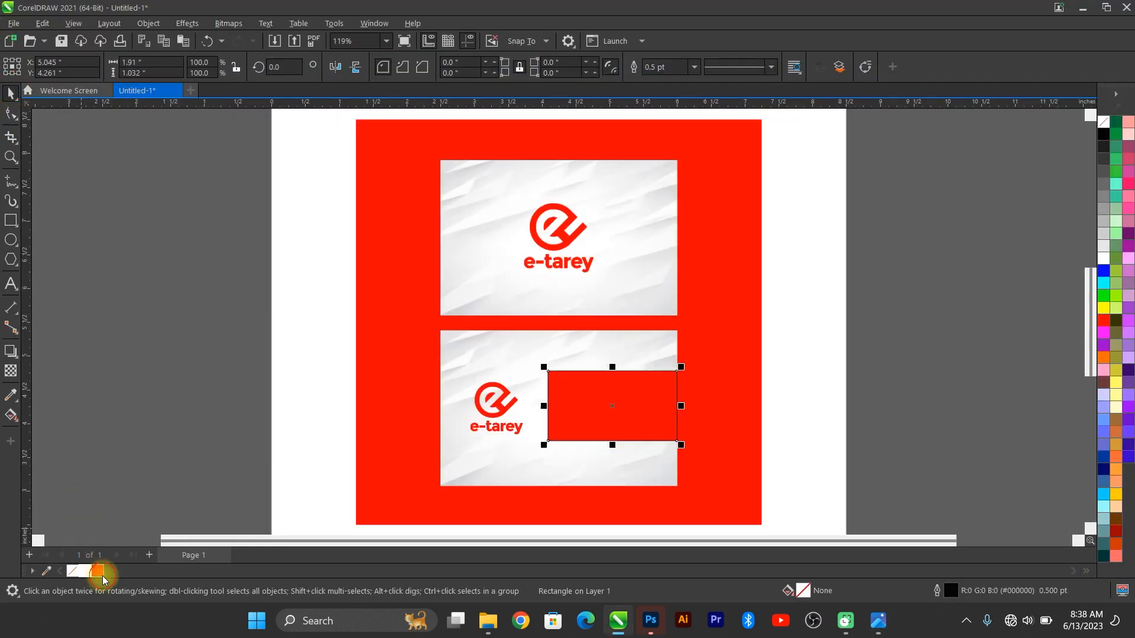
pyautogui.rightClick(68, 573)
pyautogui.click(112, 388)
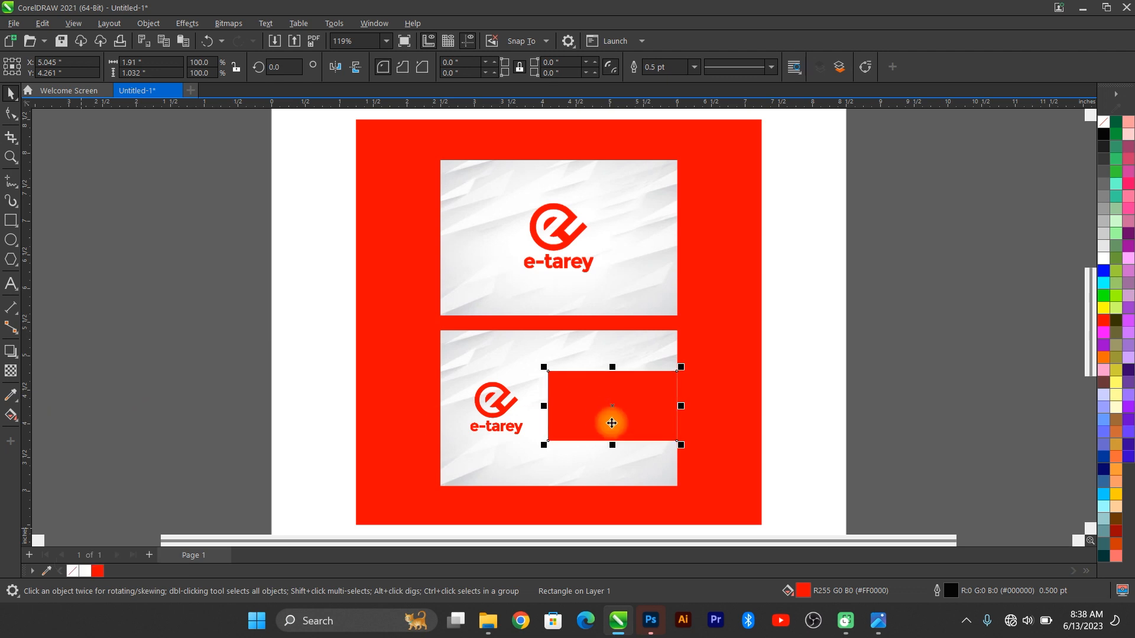
pyautogui.scroll(2, 631, 431)
pyautogui.moveTo(643, 381); pyautogui.dragTo(595, 335)
pyautogui.keyDown('shift'); pyautogui.click(721, 222); pyautogui.keyUp('shift')
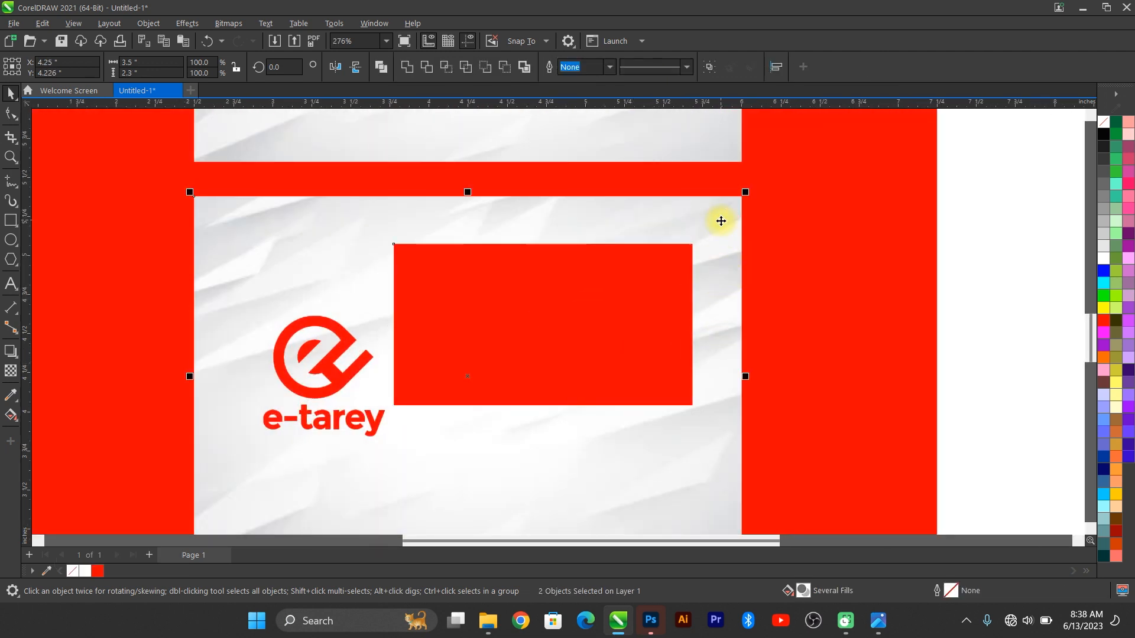
pyautogui.press('r')
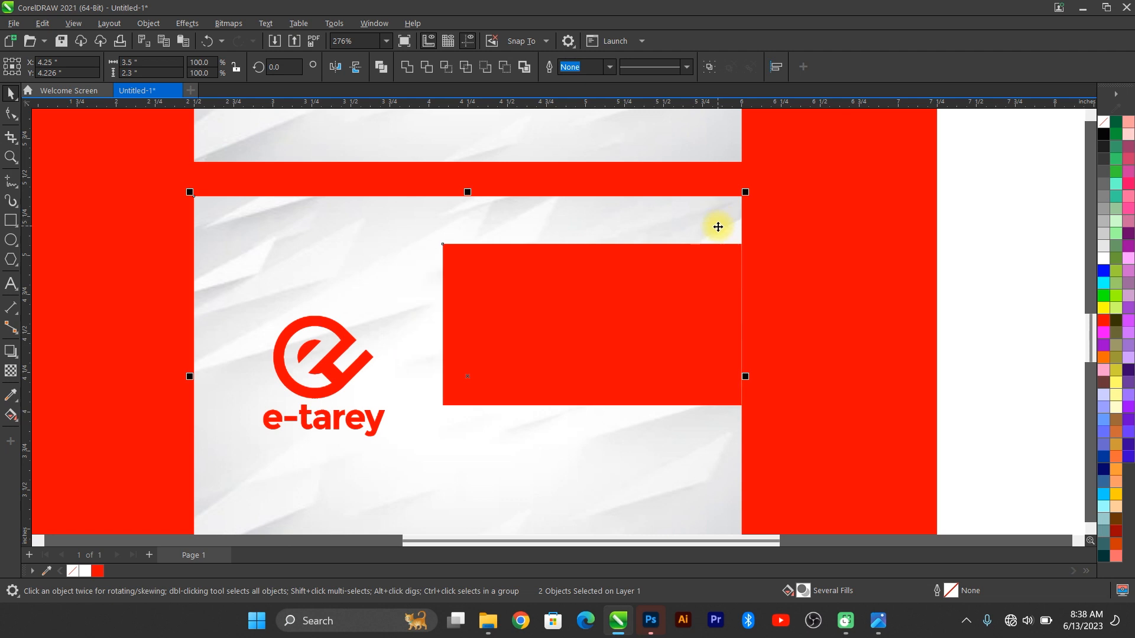
pyautogui.press('c')
pyautogui.click(643, 337)
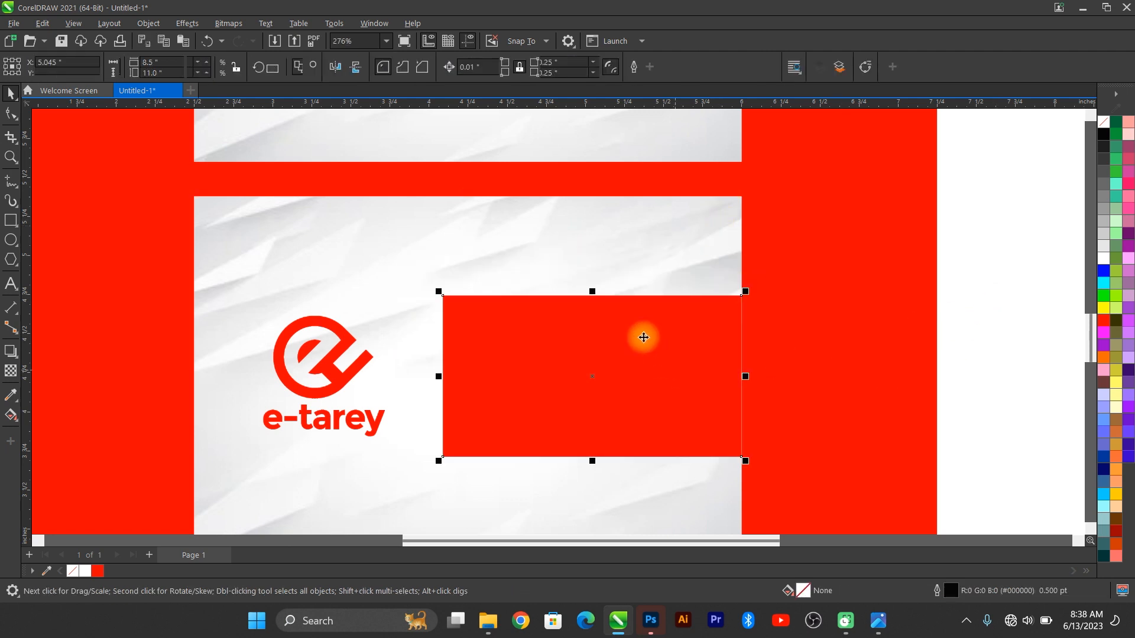
pyautogui.moveTo(592, 291); pyautogui.dragTo(590, 287)
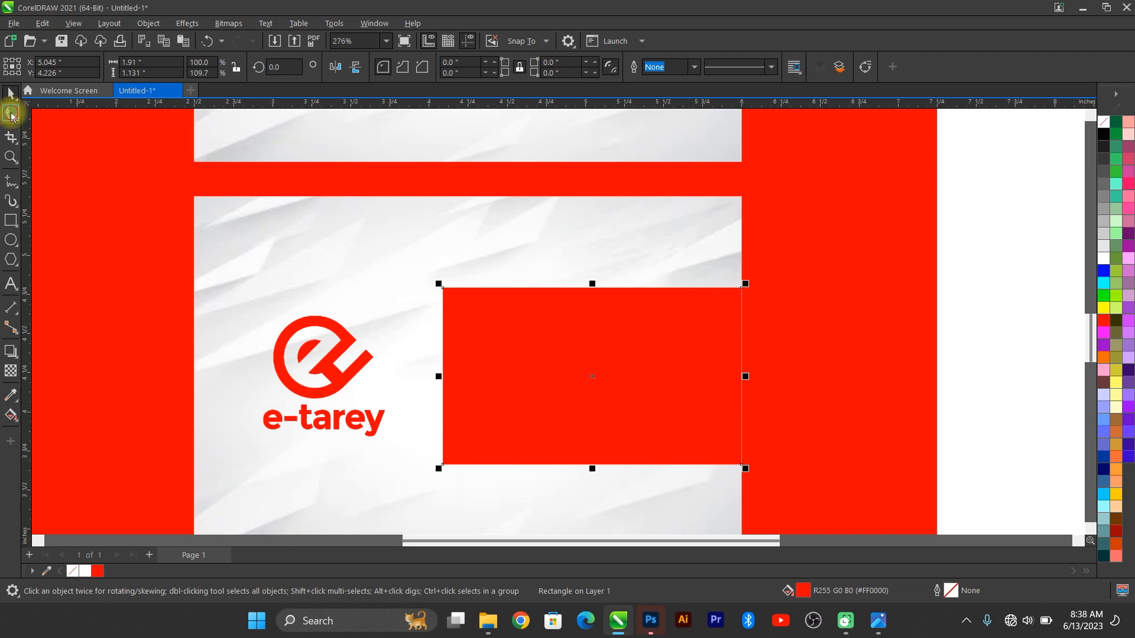
# Step: Round the panel's corners to 0.272 inch, leaving the bottom-right corner square
pyautogui.click(11, 114)
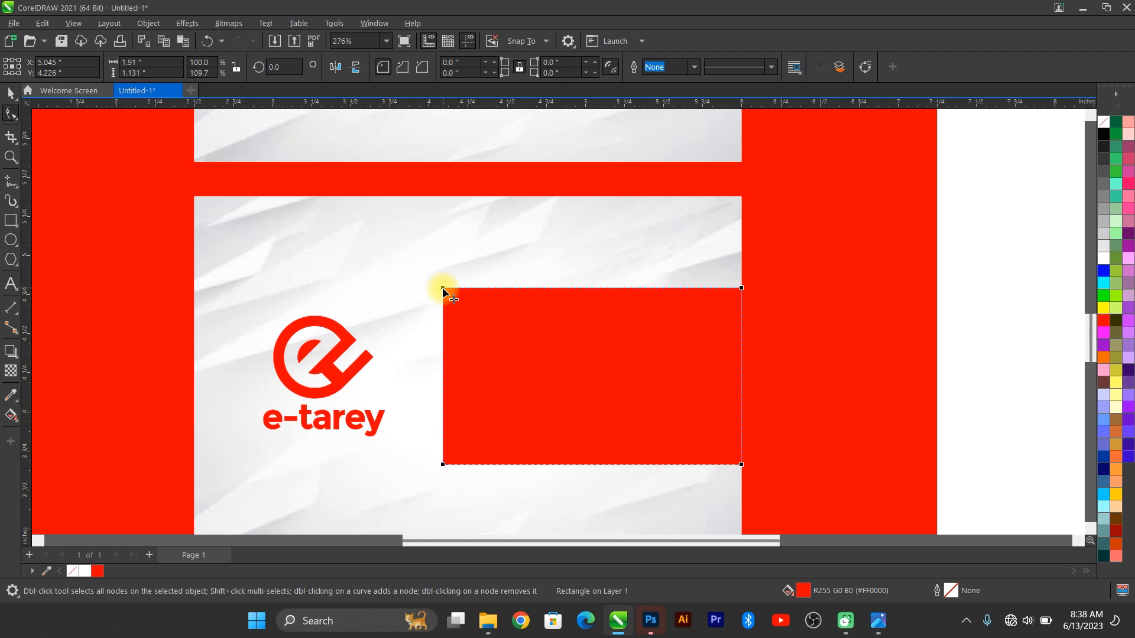
pyautogui.moveTo(442, 288); pyautogui.dragTo(486, 287)
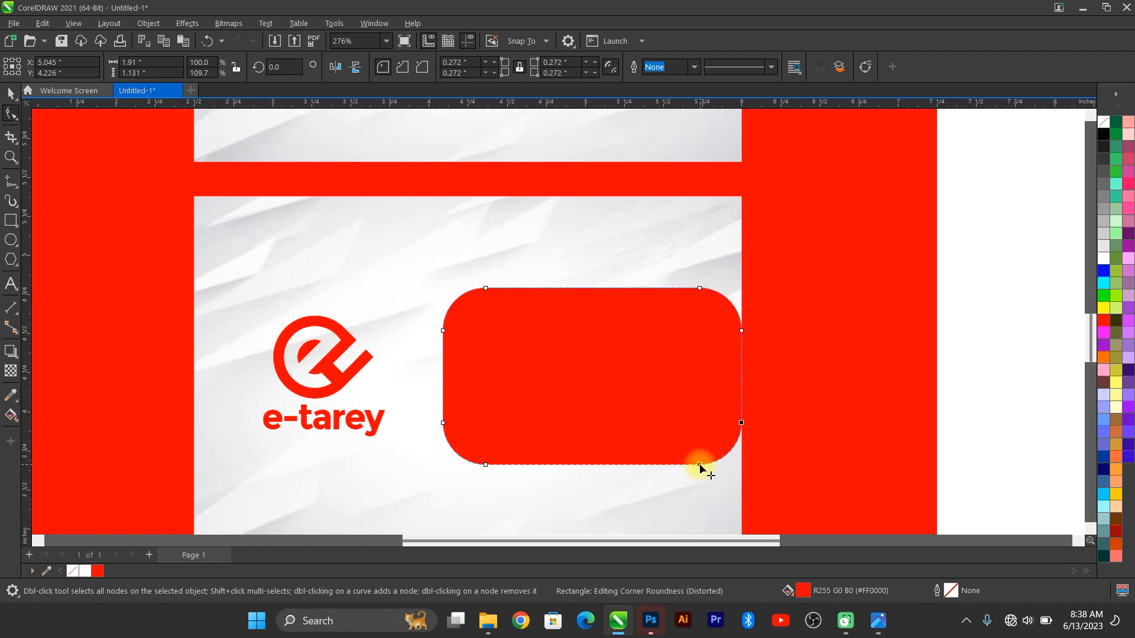
pyautogui.moveTo(699, 467); pyautogui.dragTo(764, 471)
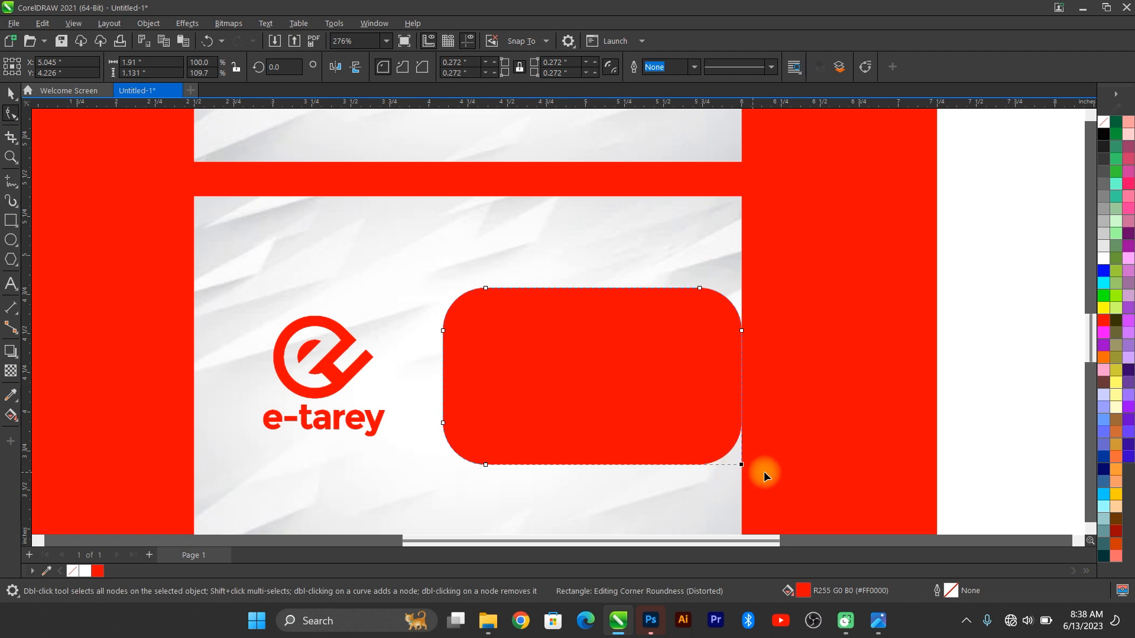
pyautogui.click(10, 93)
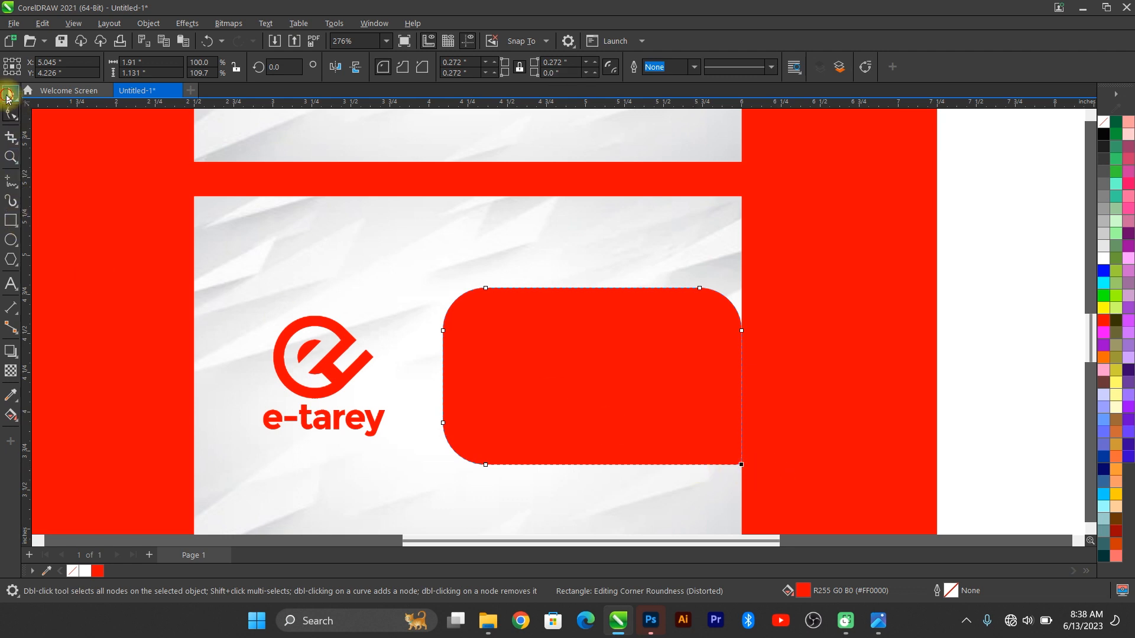
pyautogui.click(620, 343)
pyautogui.press('F4')
pyautogui.click(890, 349)
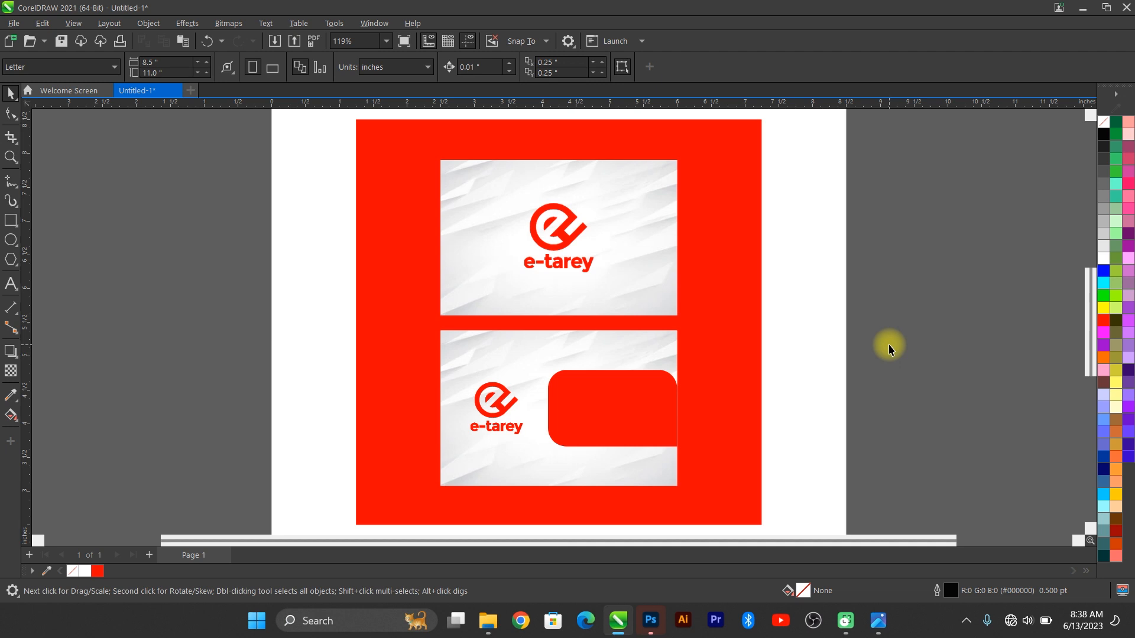
# Step: Compare the design against the reference mockup image
pyautogui.click(878, 620)
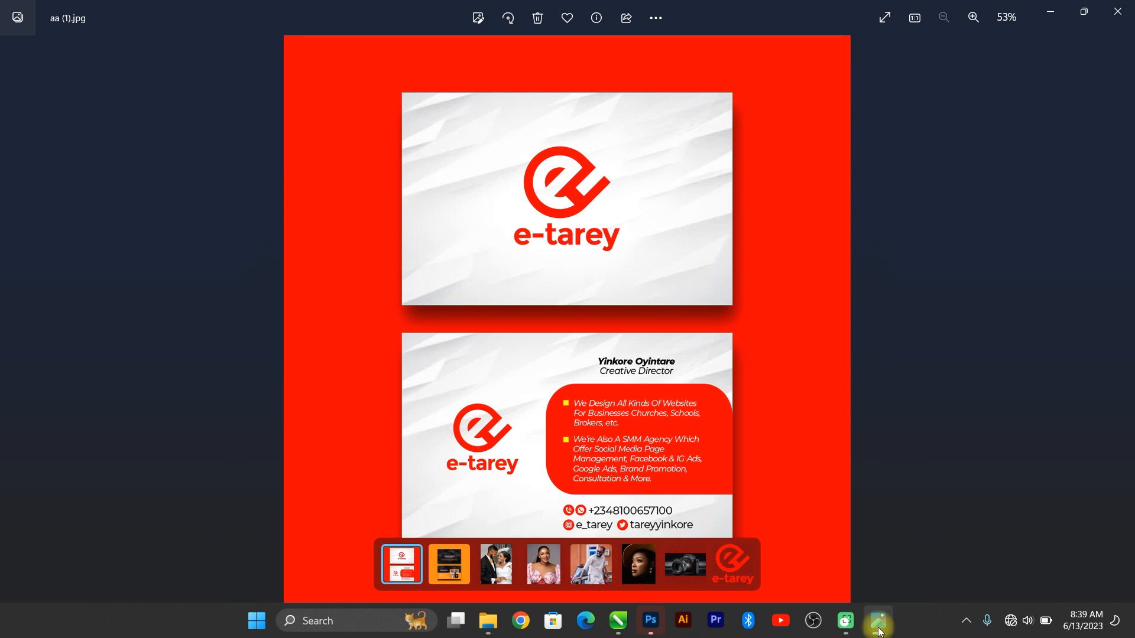
pyautogui.click(878, 626)
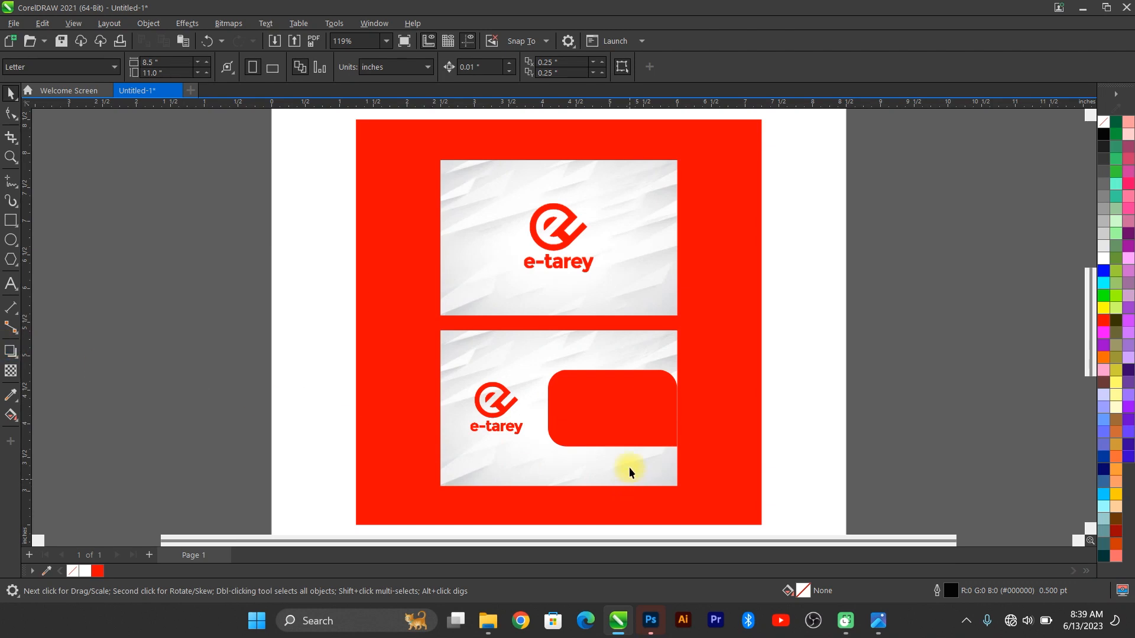
pyautogui.scroll(2, 629, 467)
pyautogui.click(11, 284)
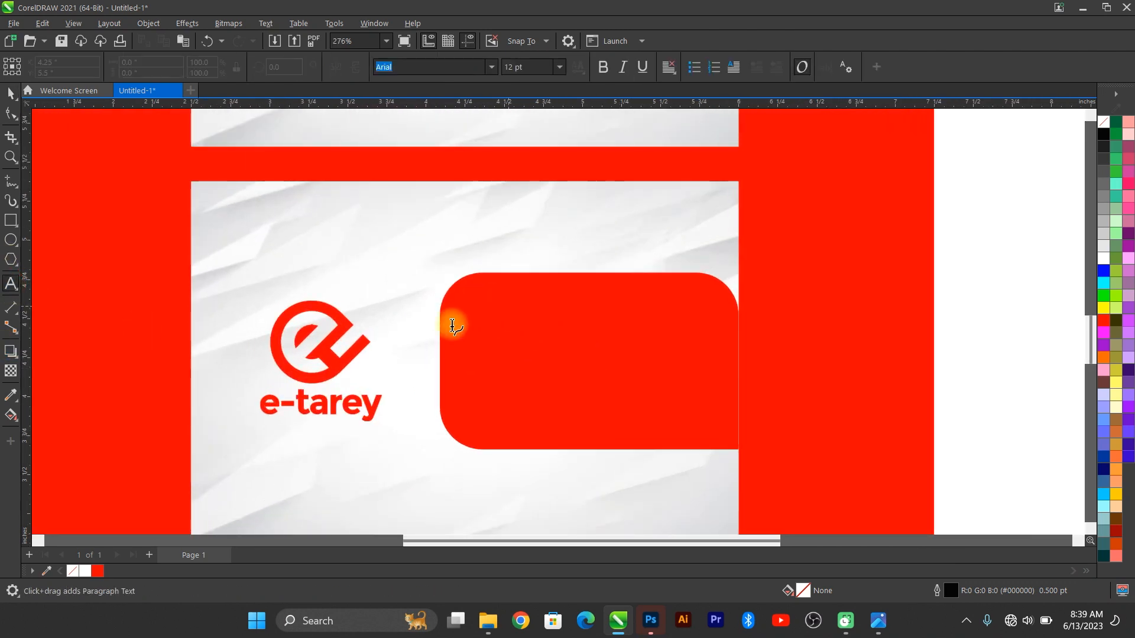
pyautogui.click(10, 94)
pyautogui.scroll(-1, 724, 426)
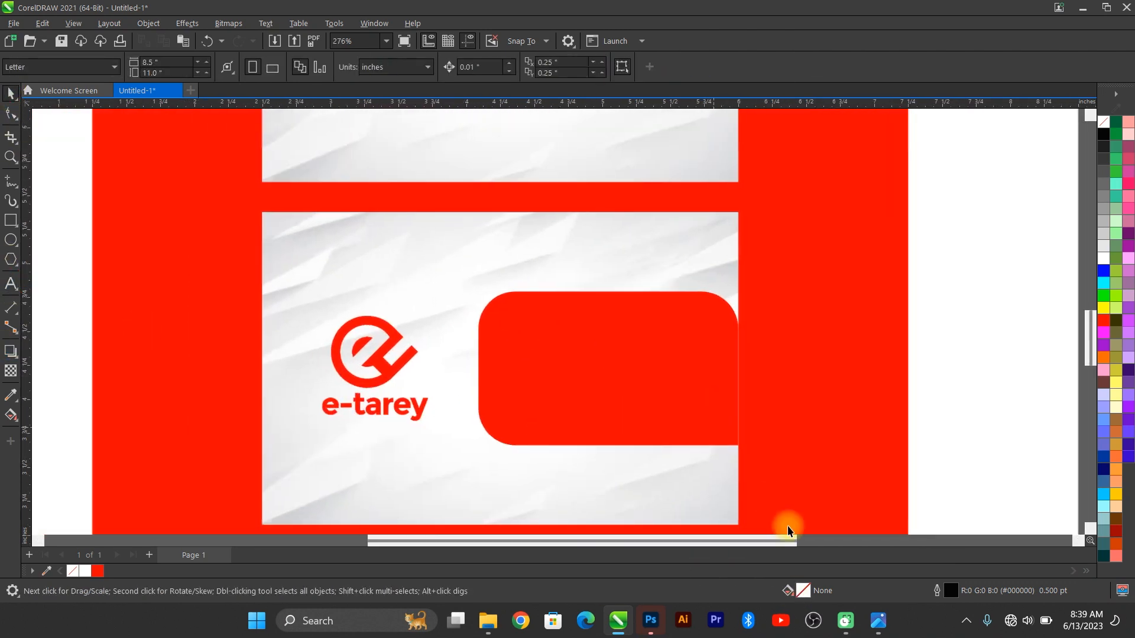
# Step: Copy the mockup image aa (1) from the biz folder and return to CorelDRAW
pyautogui.click(878, 621)
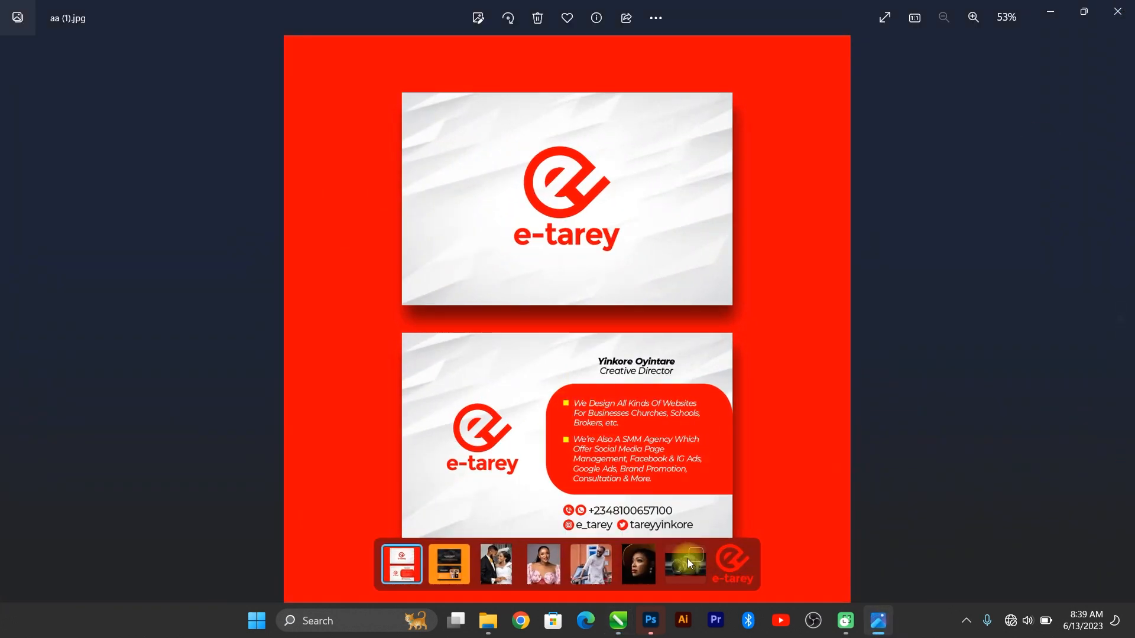
pyautogui.moveTo(496, 623)
pyautogui.click(430, 564)
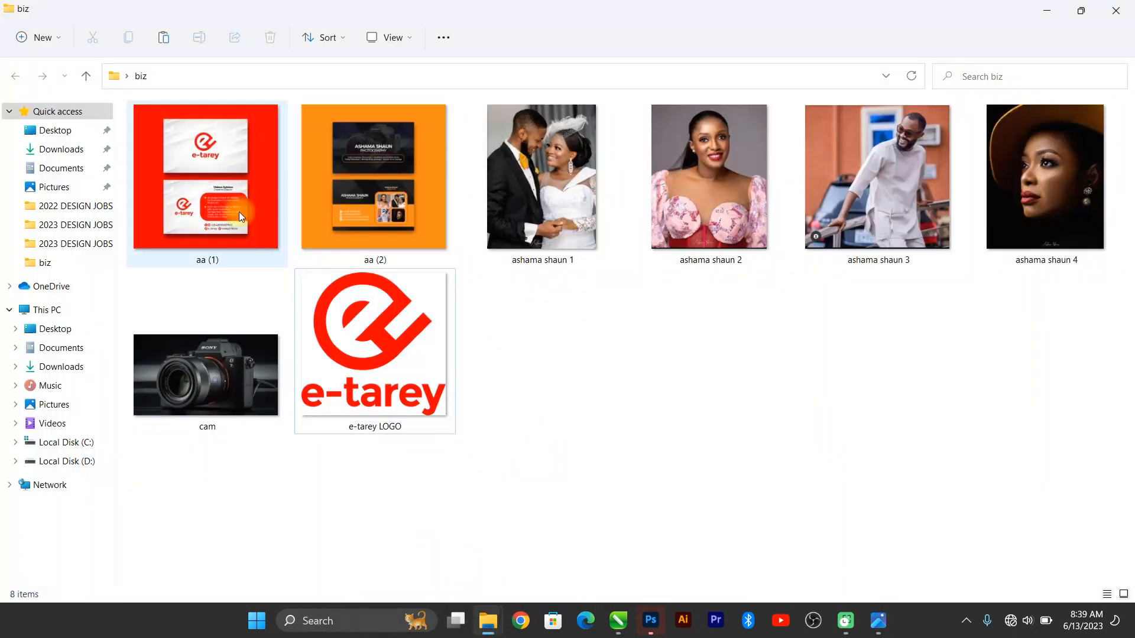
pyautogui.hotkey('ctrl', 'c')
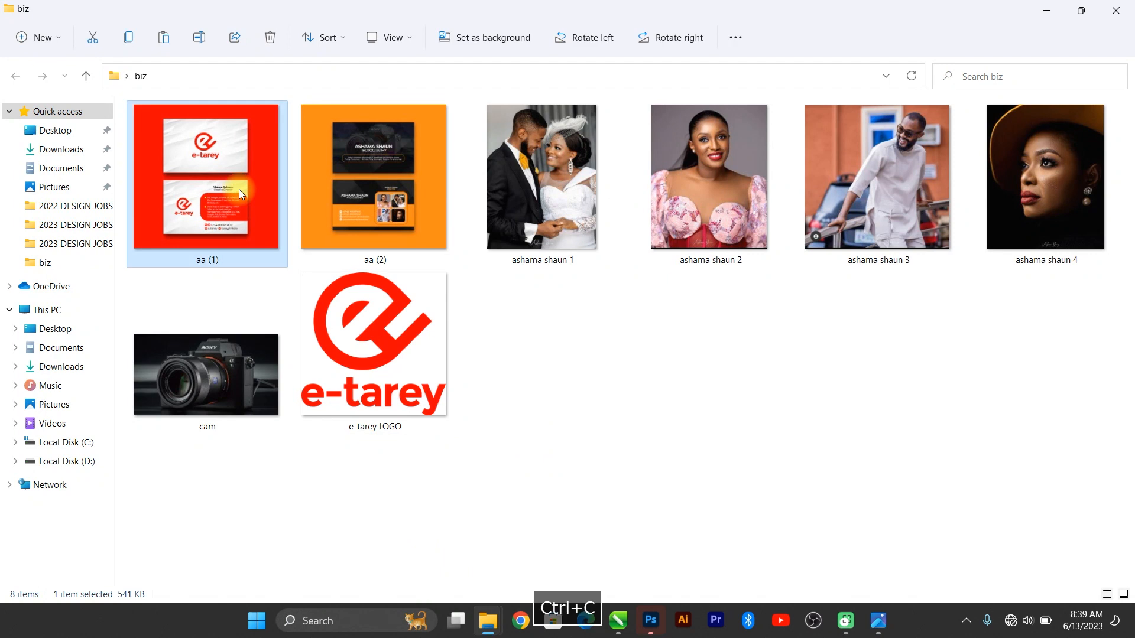
pyautogui.hotkey('alt', 'Tab')
pyautogui.hotkey('alt', 'Tab')
pyautogui.press('Tab')
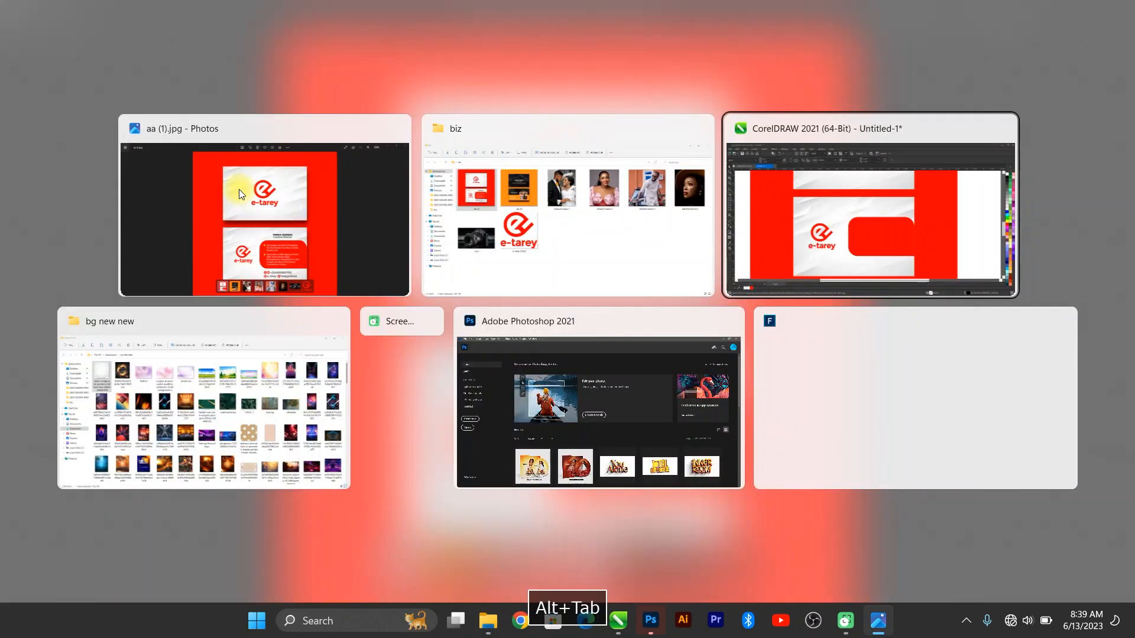
# Step: Crop the pasted aa (1) image to the back card's red info panel and move it right of the page
pyautogui.press('F4')
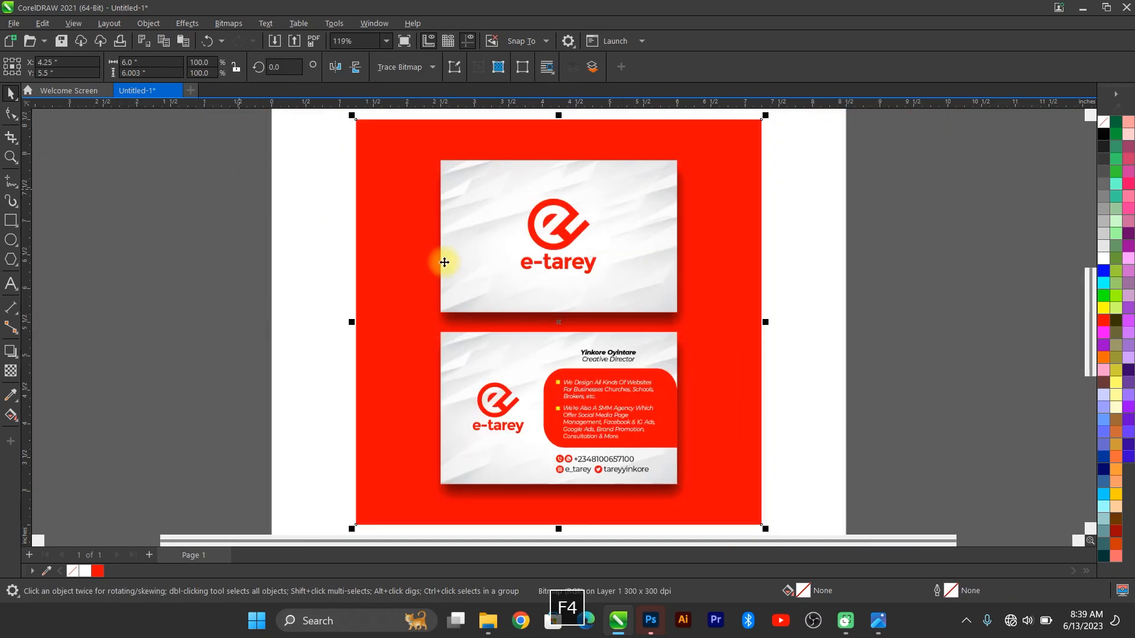
pyautogui.moveTo(595, 376); pyautogui.dragTo(242, 319)
pyautogui.click(11, 137)
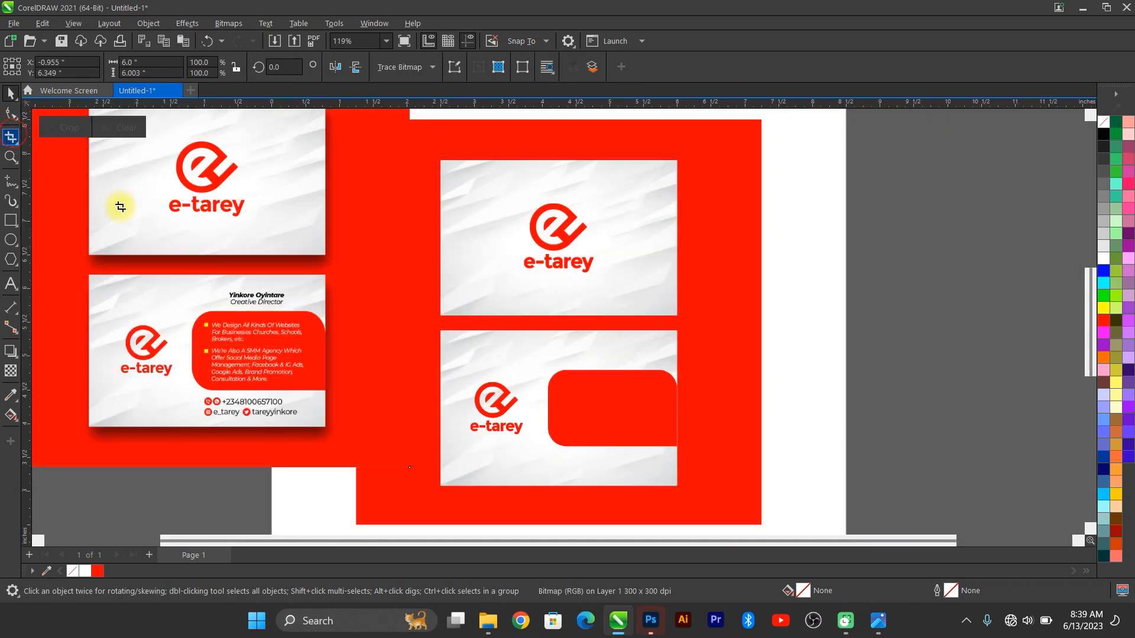
pyautogui.moveTo(183, 289); pyautogui.dragTo(328, 424)
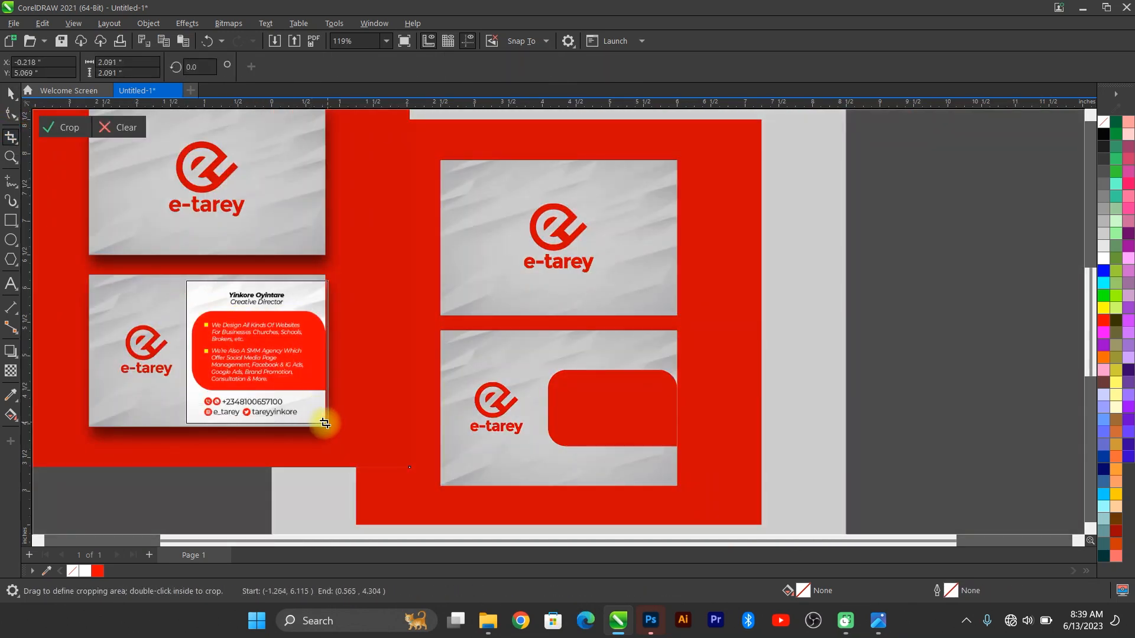
pyautogui.doubleClick(253, 383)
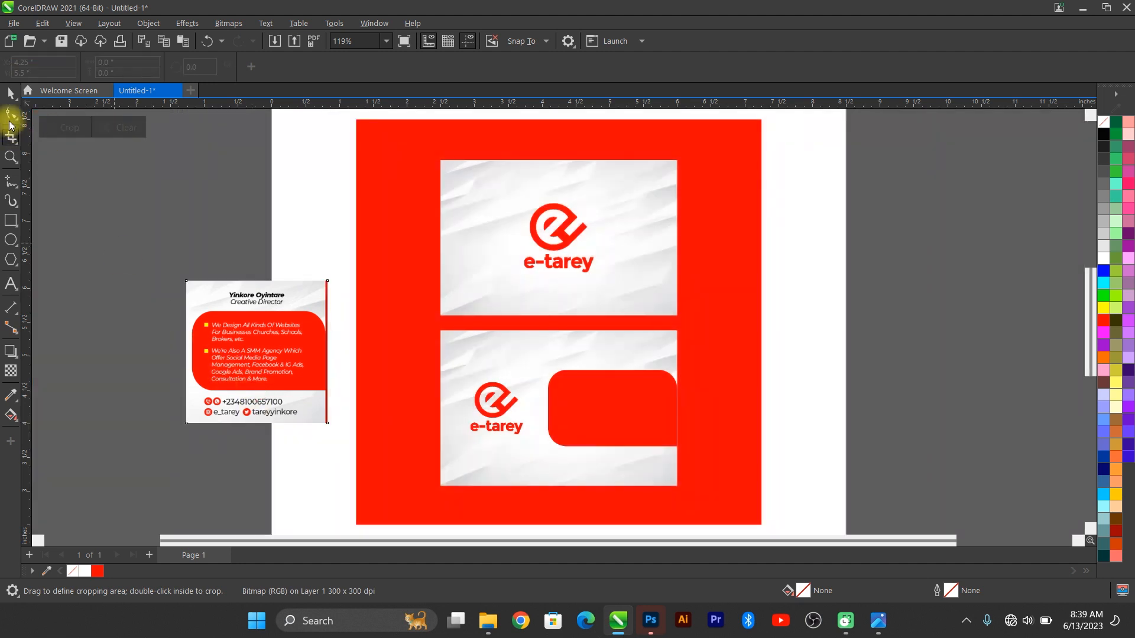
pyautogui.click(11, 93)
pyautogui.moveTo(247, 369); pyautogui.dragTo(829, 422)
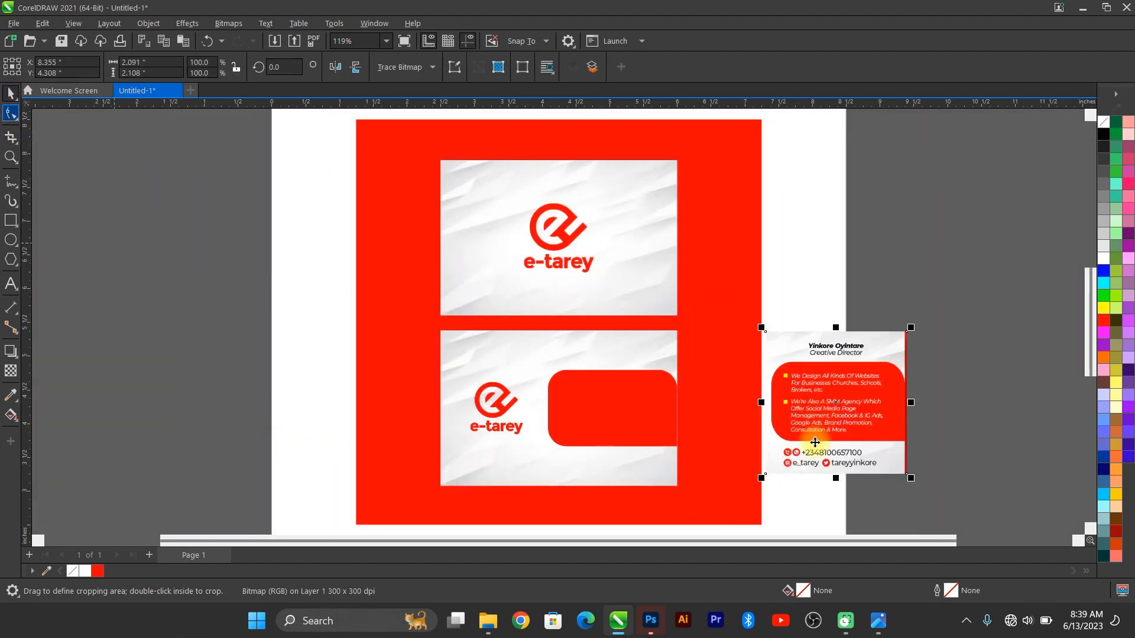
# Step: Start a text line above the red panel on the back card
pyautogui.scroll(4, 821, 438)
pyautogui.click(10, 284)
pyautogui.click(328, 269)
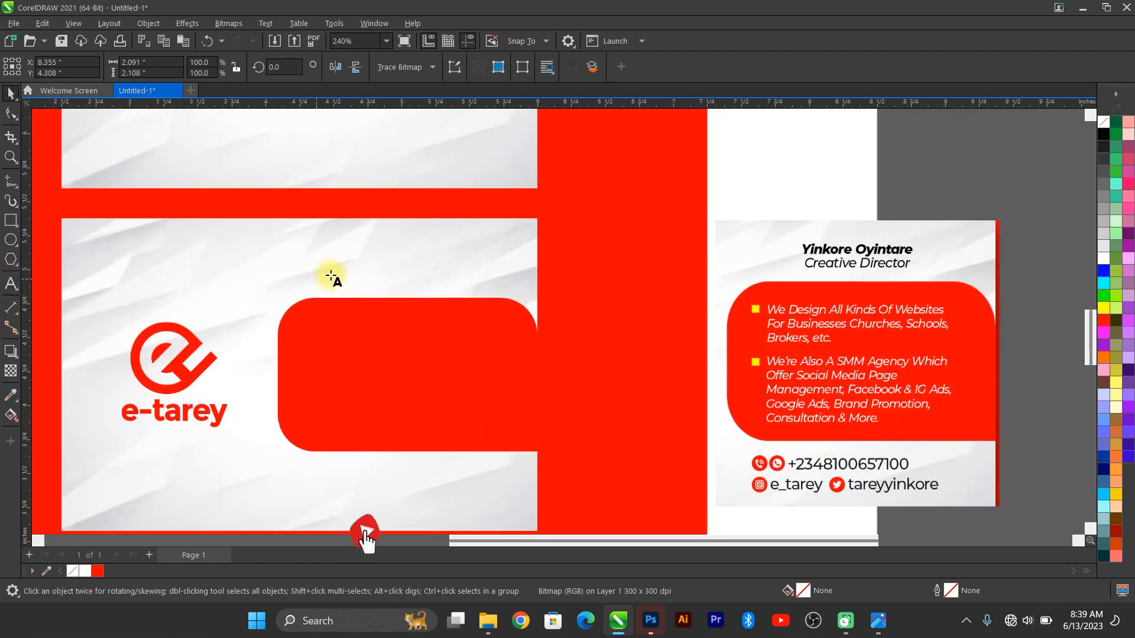
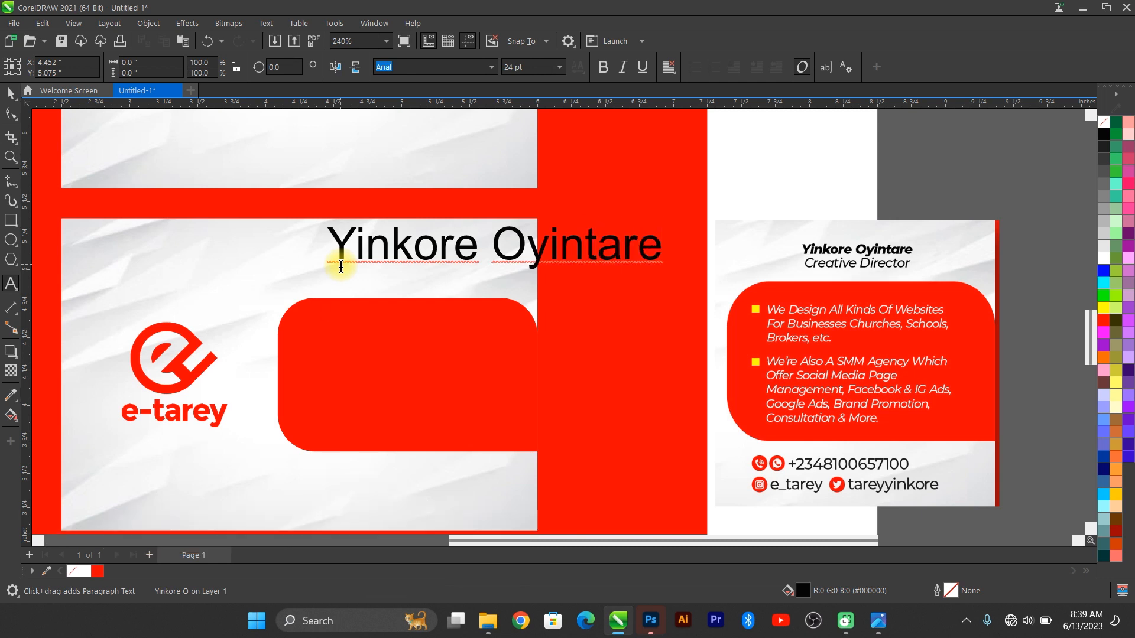
# Step: Type the cardholder's name with 'Creative Director' on the line below it
pyautogui.press('Return')
pyautogui.write('Creative Director')
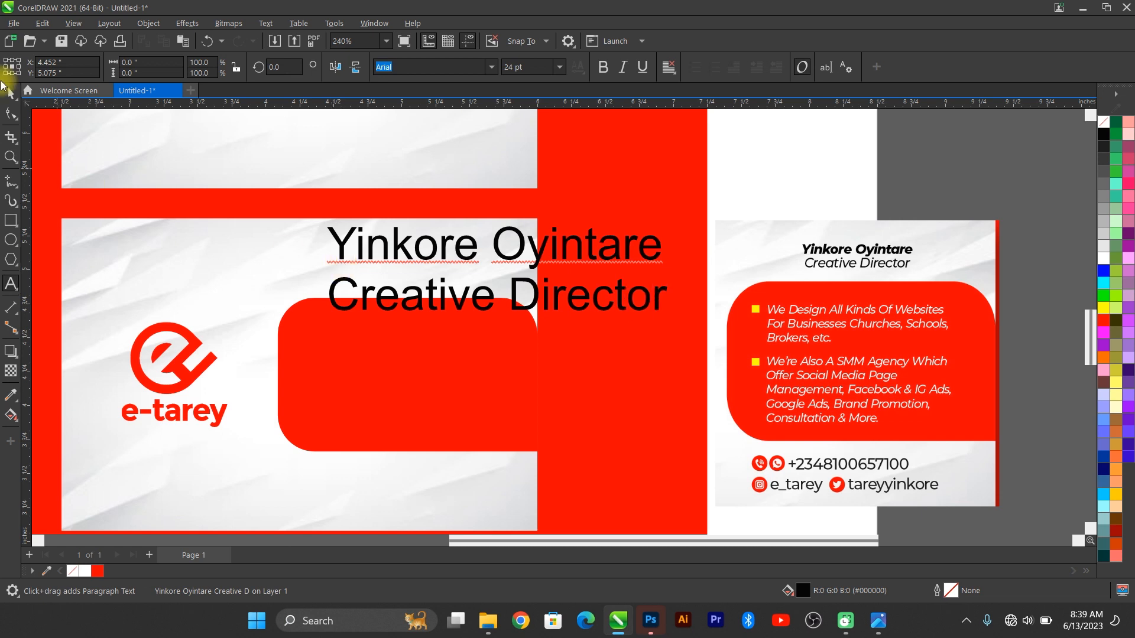
pyautogui.press('Escape')
# Step: Resize the name text to 9 pt and move it onto the card above the red panel
pyautogui.moveTo(670, 223); pyautogui.dragTo(577, 246)
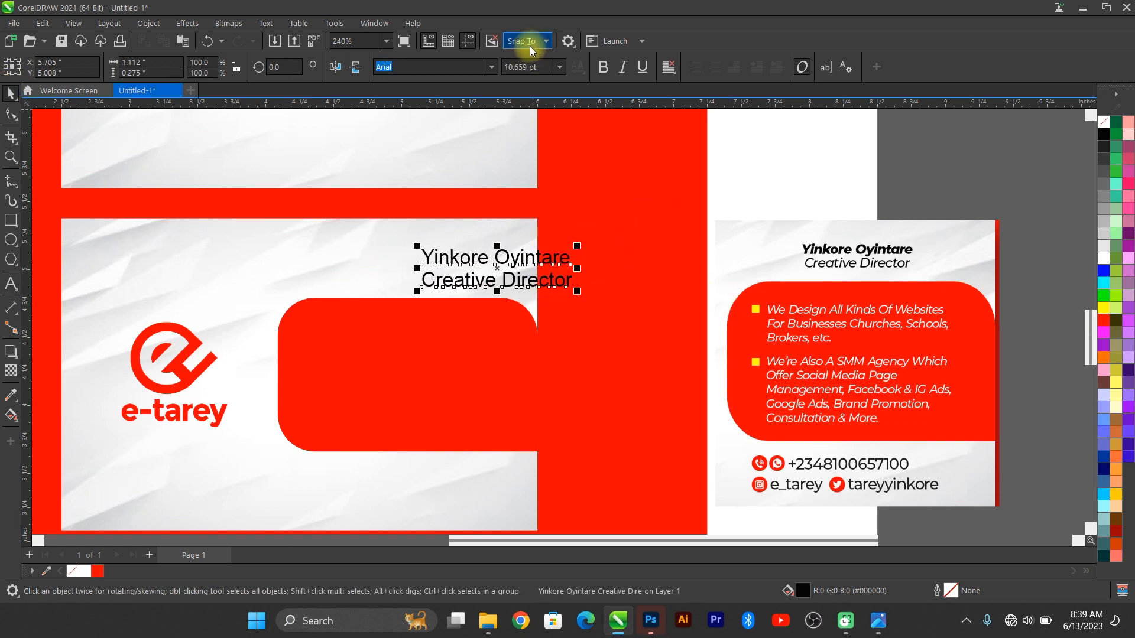
pyautogui.click(559, 67)
pyautogui.click(530, 125)
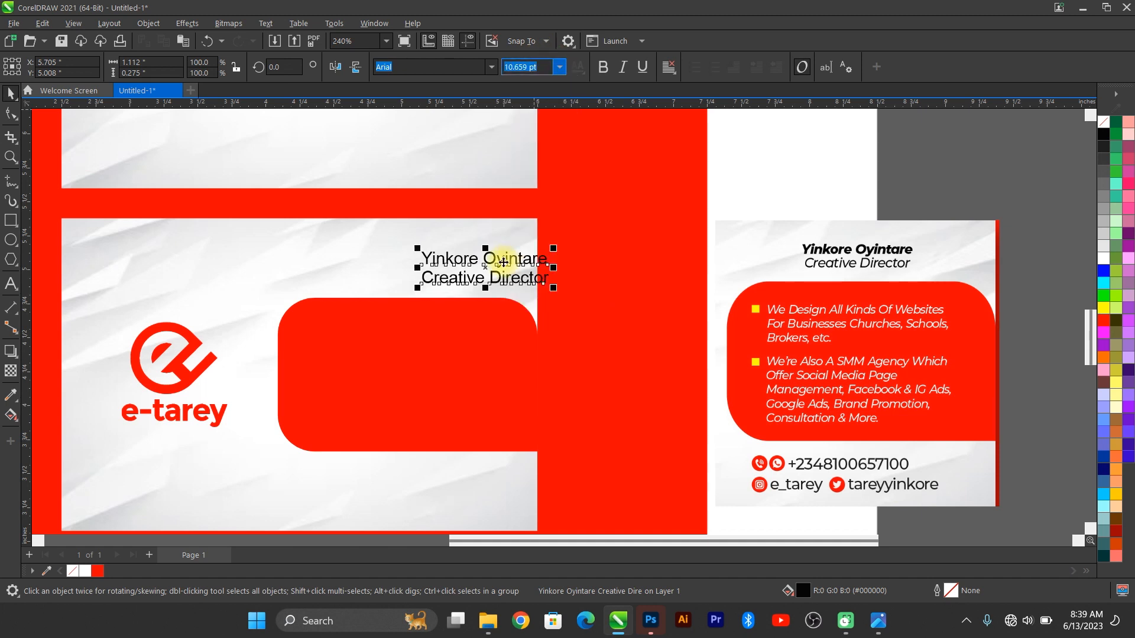
pyautogui.moveTo(496, 256); pyautogui.dragTo(421, 269)
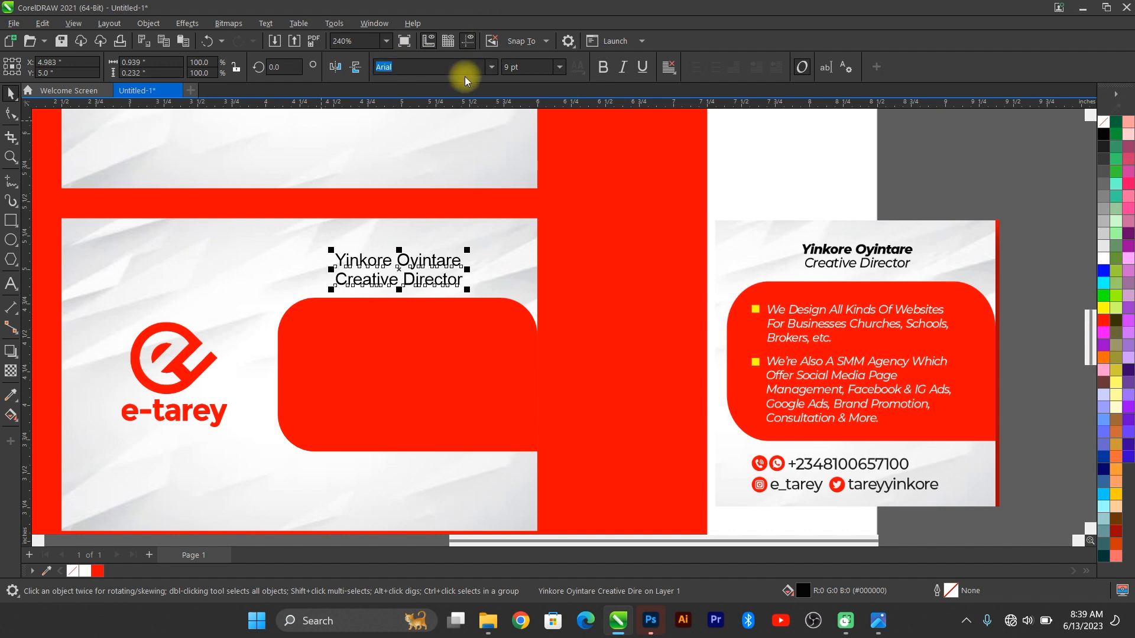
# Step: Set the name text in Montserrat and tighten its line and letter spacing
pyautogui.press('Menu')
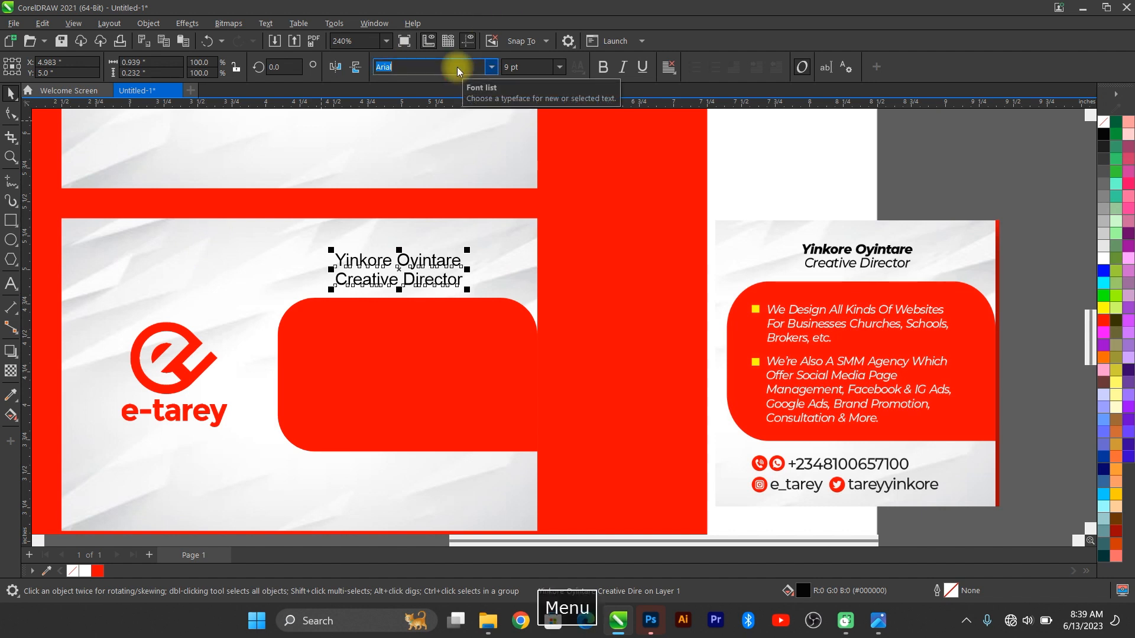
pyautogui.press('Escape')
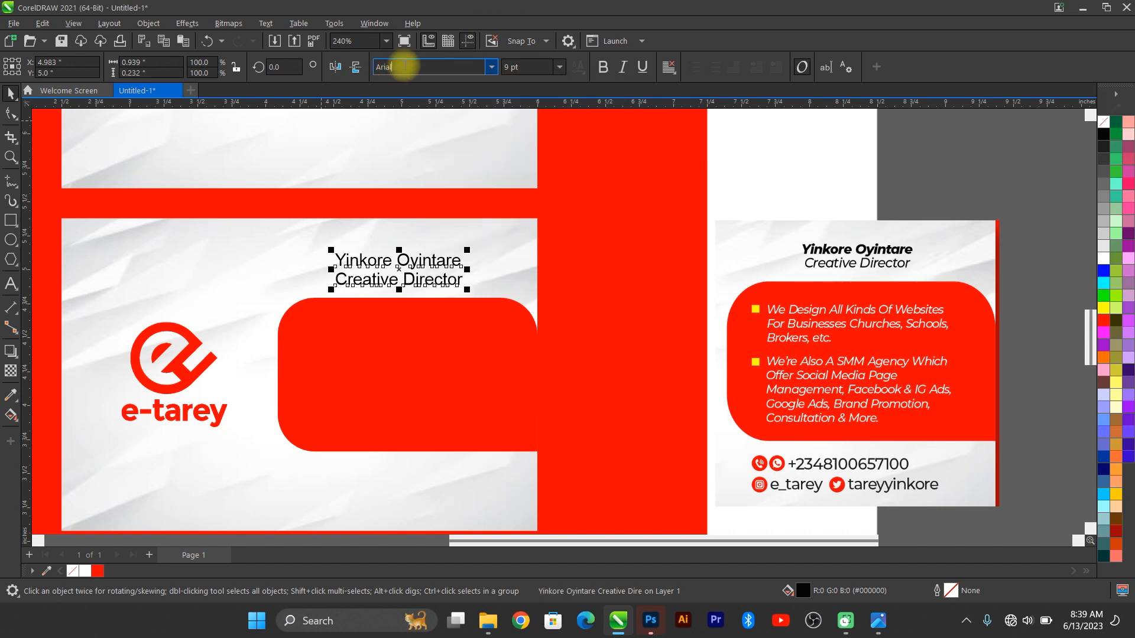
pyautogui.write('mo')
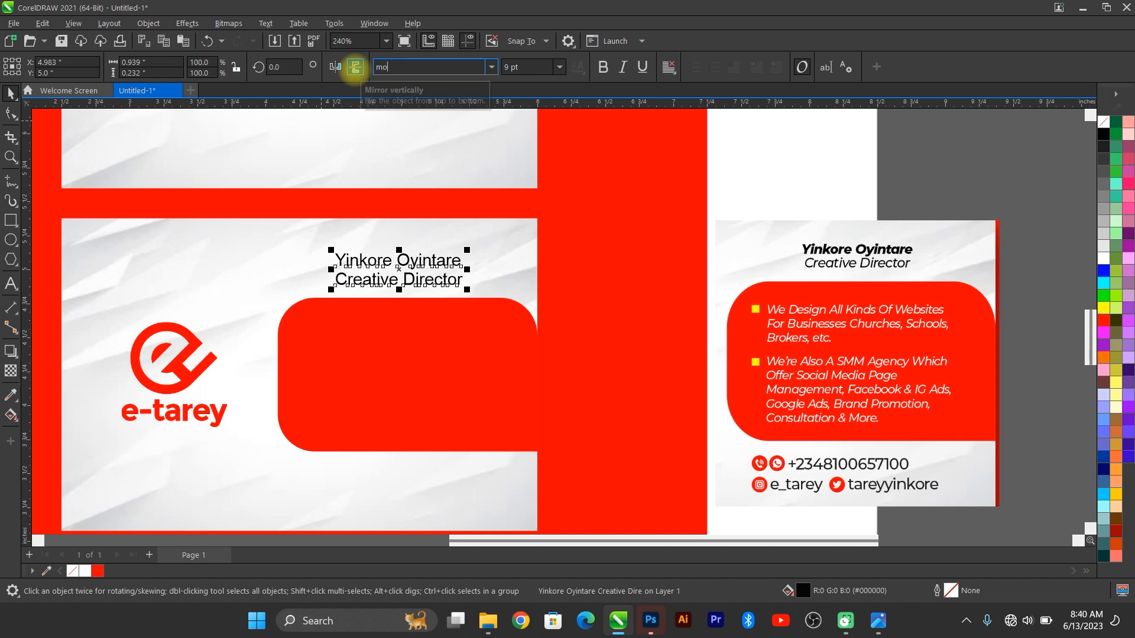
pyautogui.write('ntserrat')
pyautogui.press('Return')
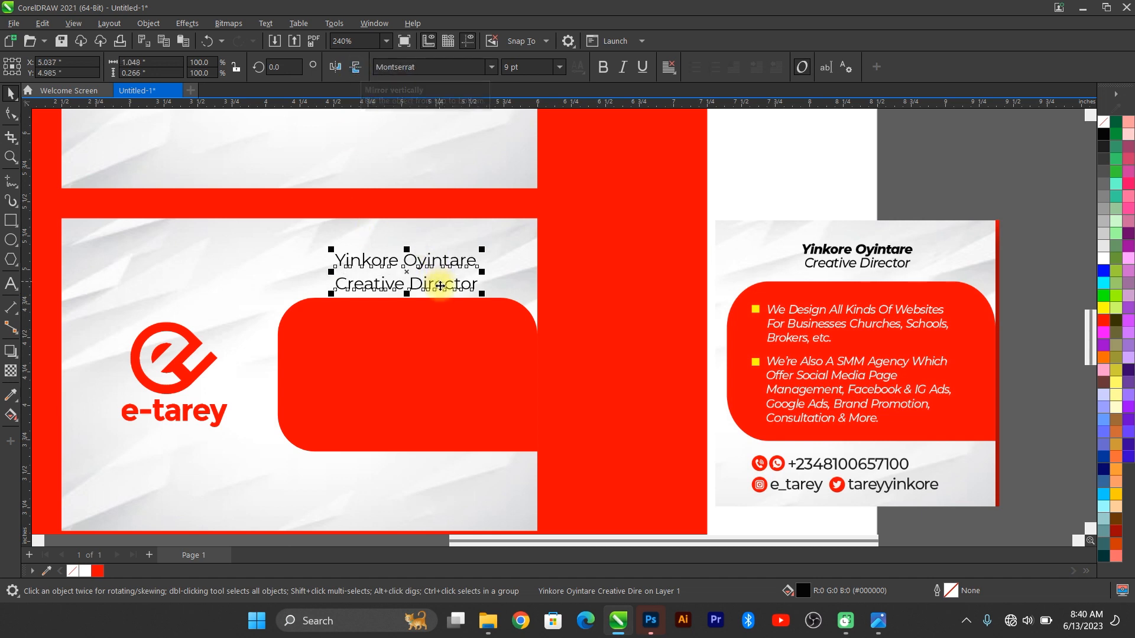
pyautogui.scroll(2, 440, 286)
pyautogui.click(10, 112)
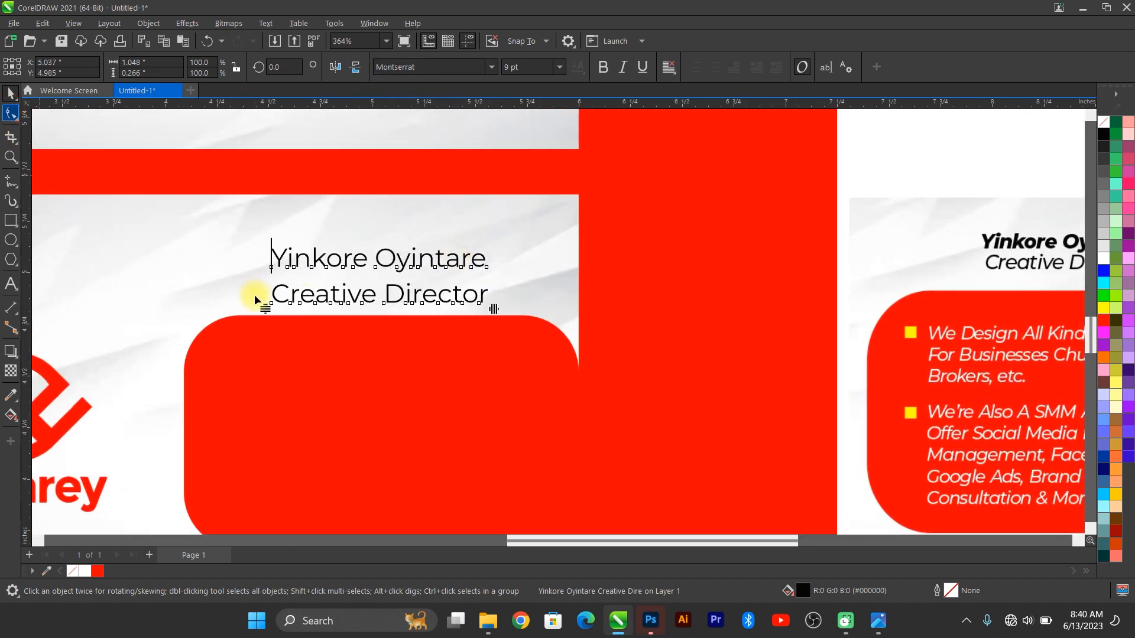
pyautogui.moveTo(265, 309); pyautogui.dragTo(265, 300)
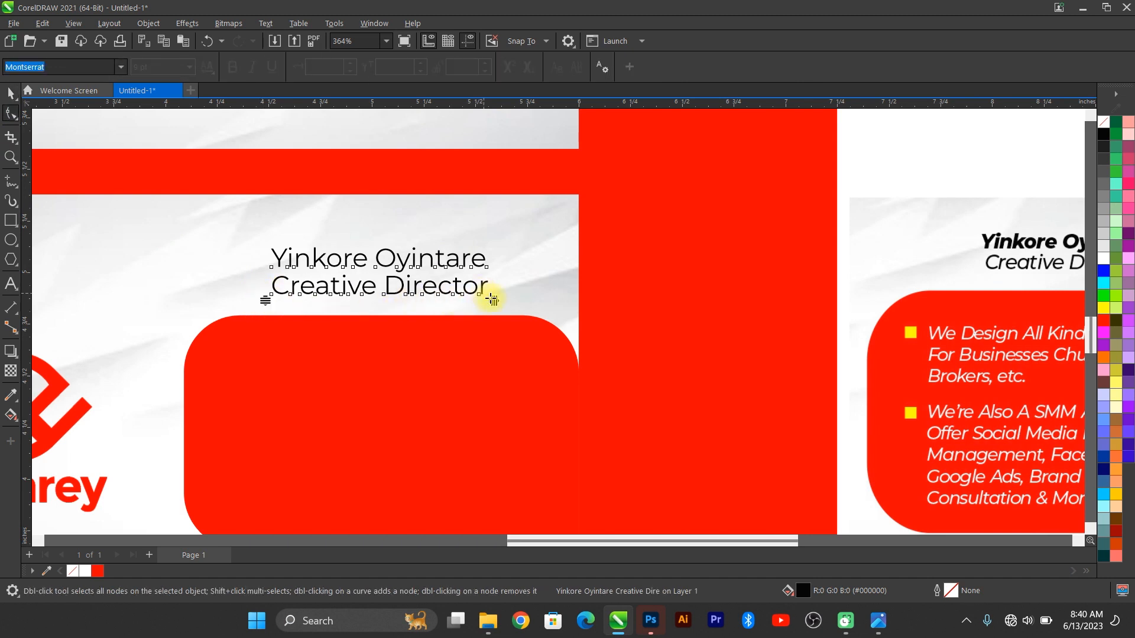
pyautogui.moveTo(493, 300); pyautogui.dragTo(474, 294)
pyautogui.press('space')
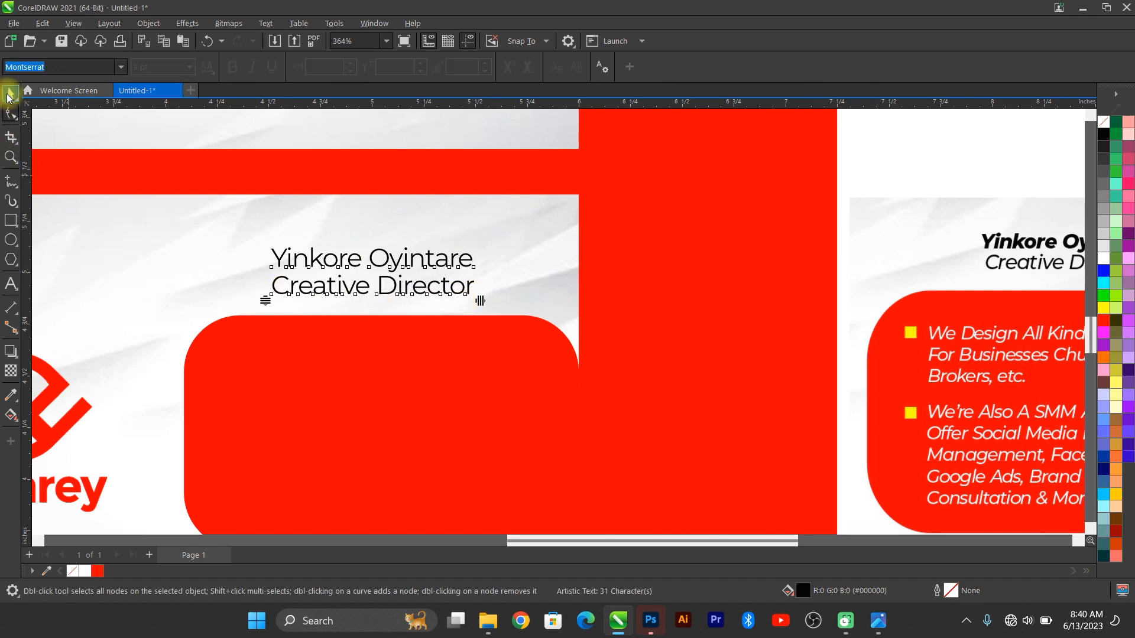
pyautogui.scroll(-1, 170, 238)
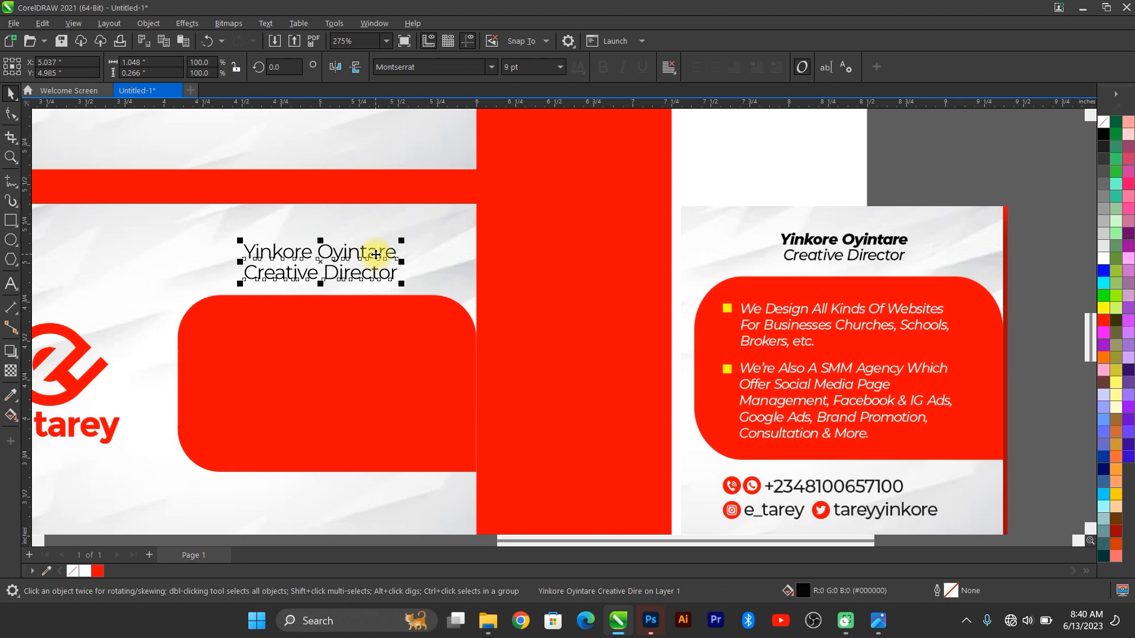
# Step: Bold the name line and centre-align the name and title
pyautogui.doubleClick(375, 253)
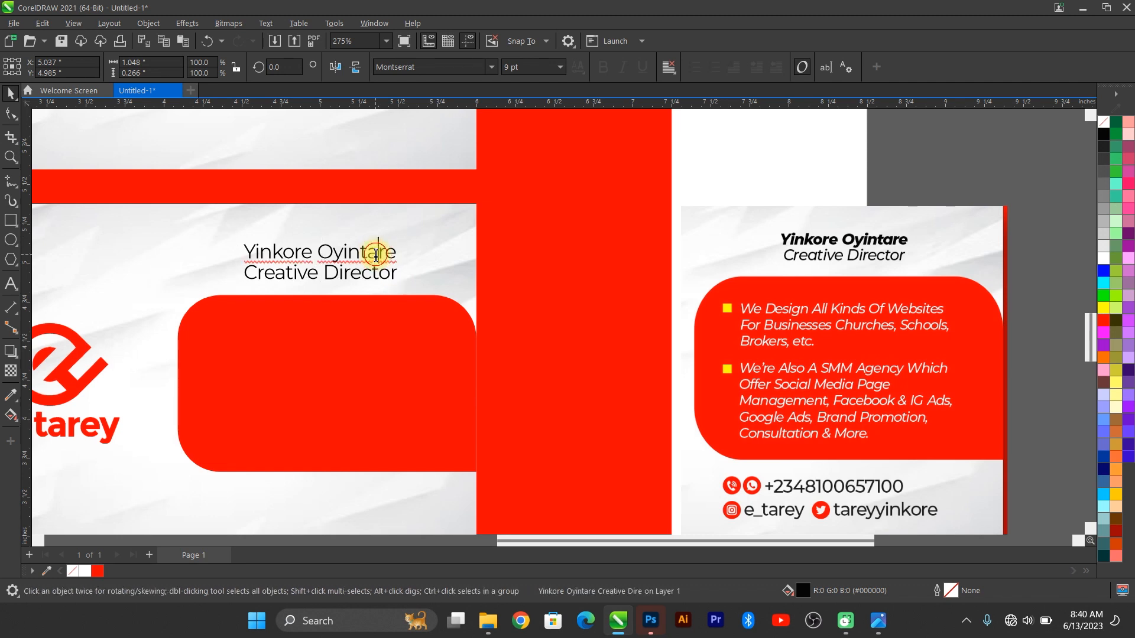
pyautogui.press('Home')
pyautogui.hotkey('shift', 'End')
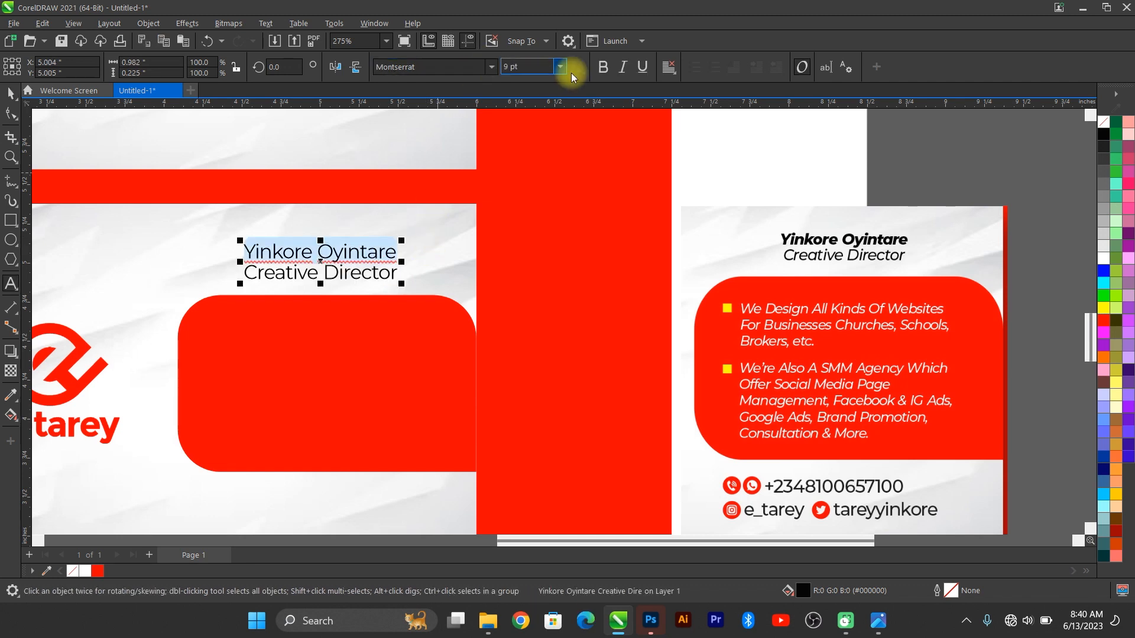
pyautogui.click(602, 66)
pyautogui.click(10, 93)
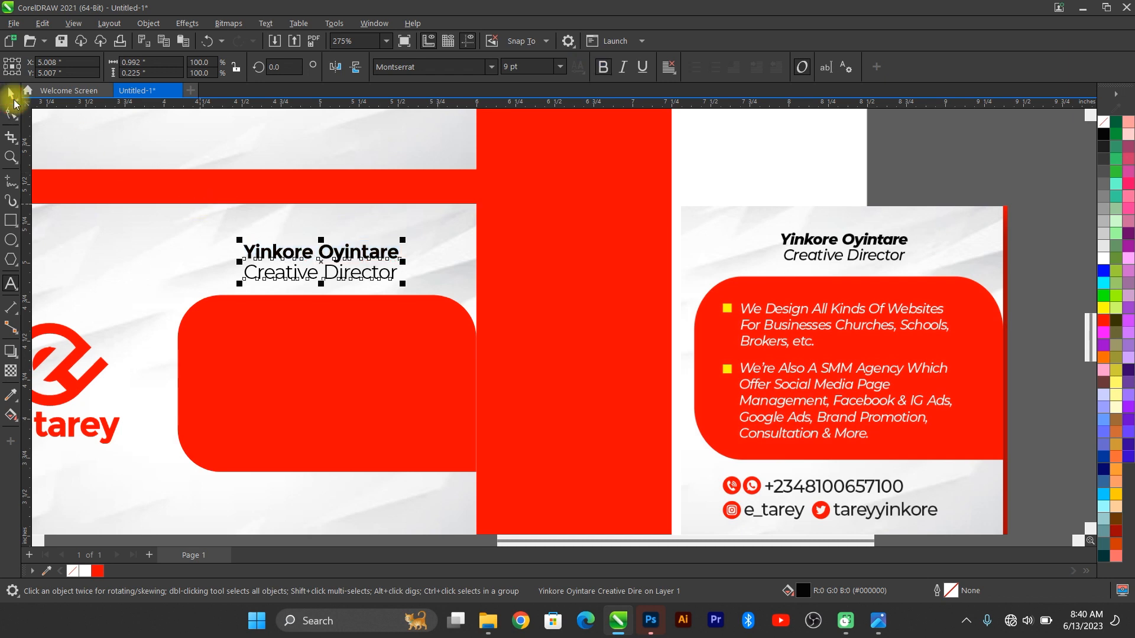
pyautogui.click(673, 70)
pyautogui.click(760, 114)
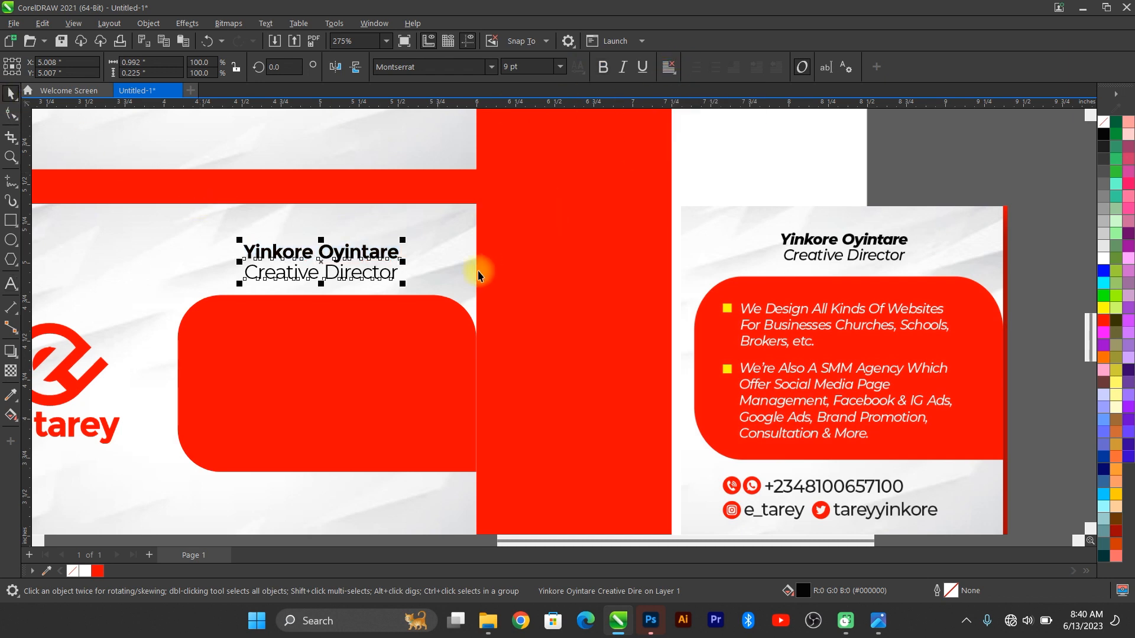
# Step: Make the name and title text 7 pt italic
pyautogui.click(559, 67)
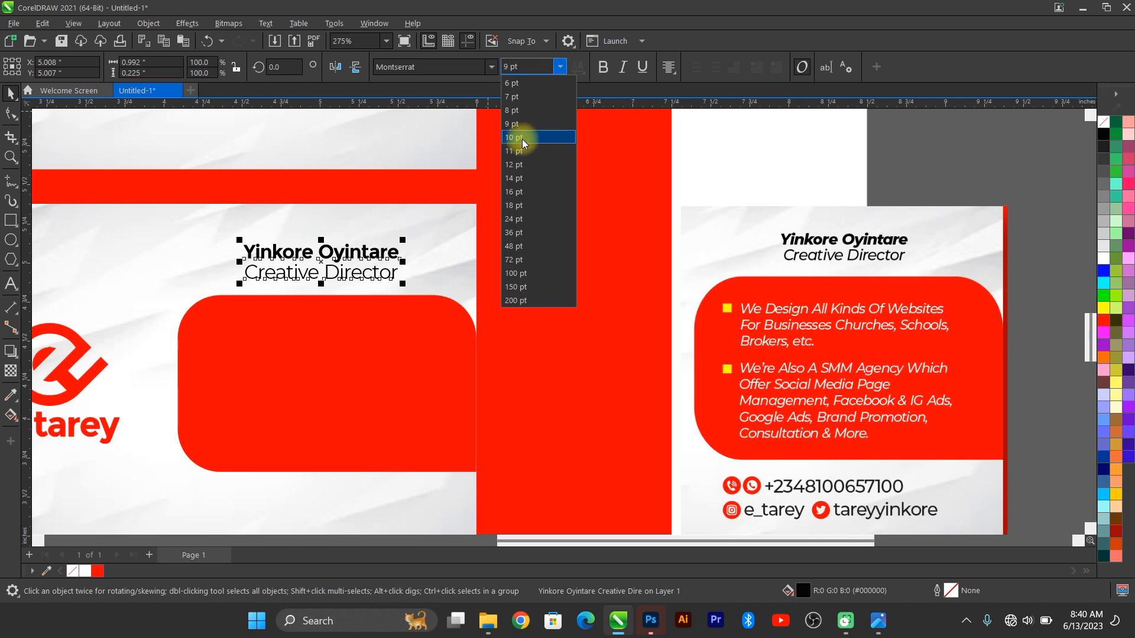
pyautogui.click(524, 98)
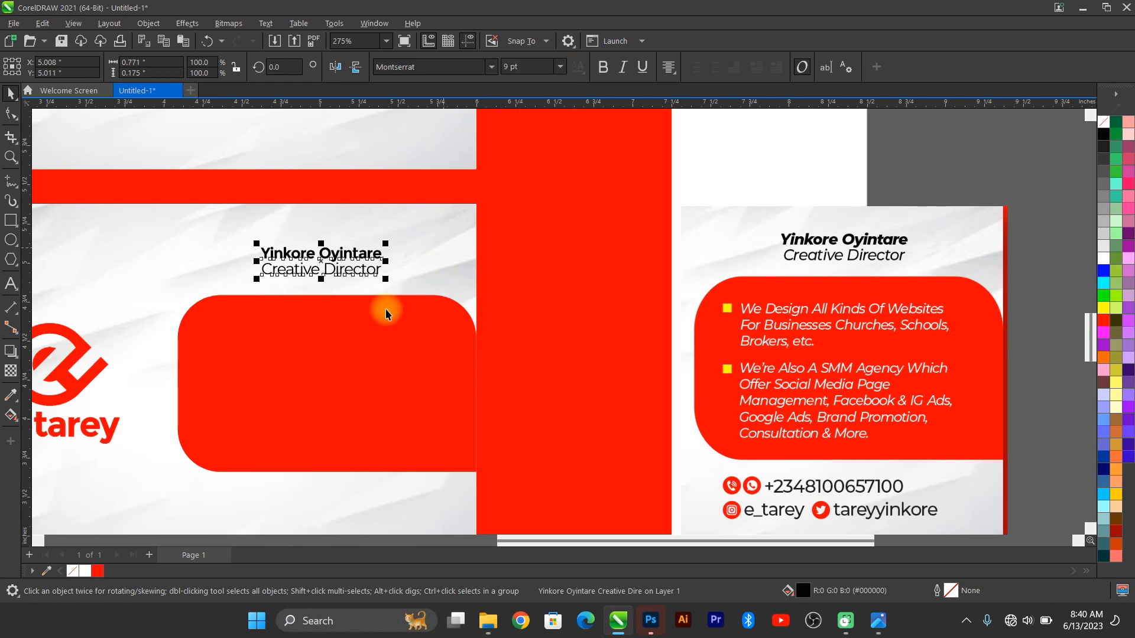
pyautogui.click(623, 67)
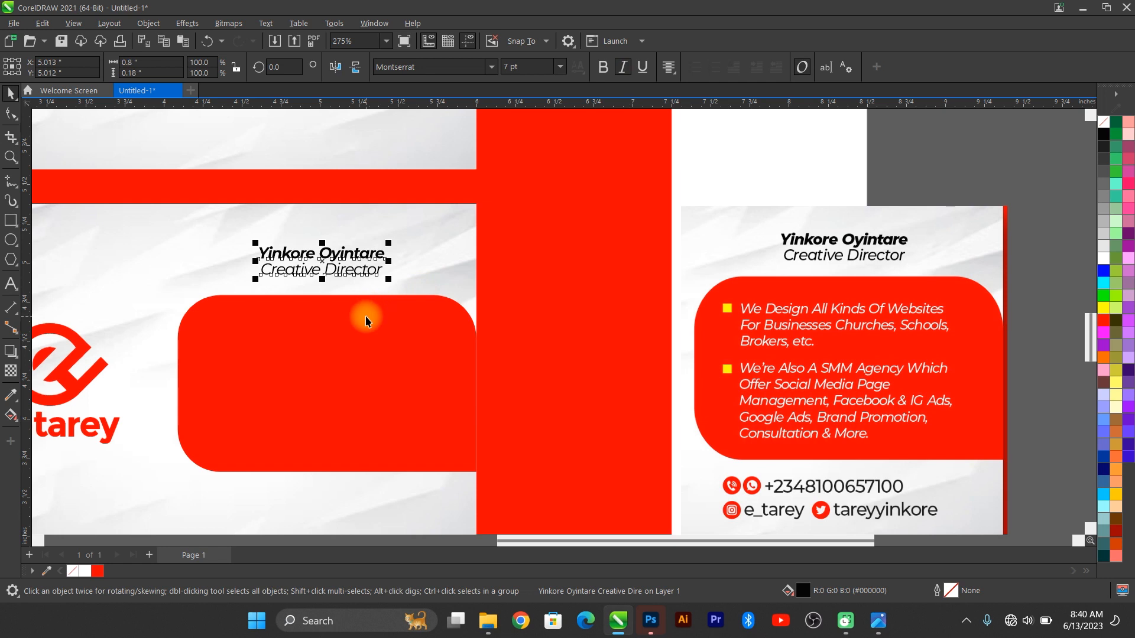
pyautogui.scroll(2, 385, 297)
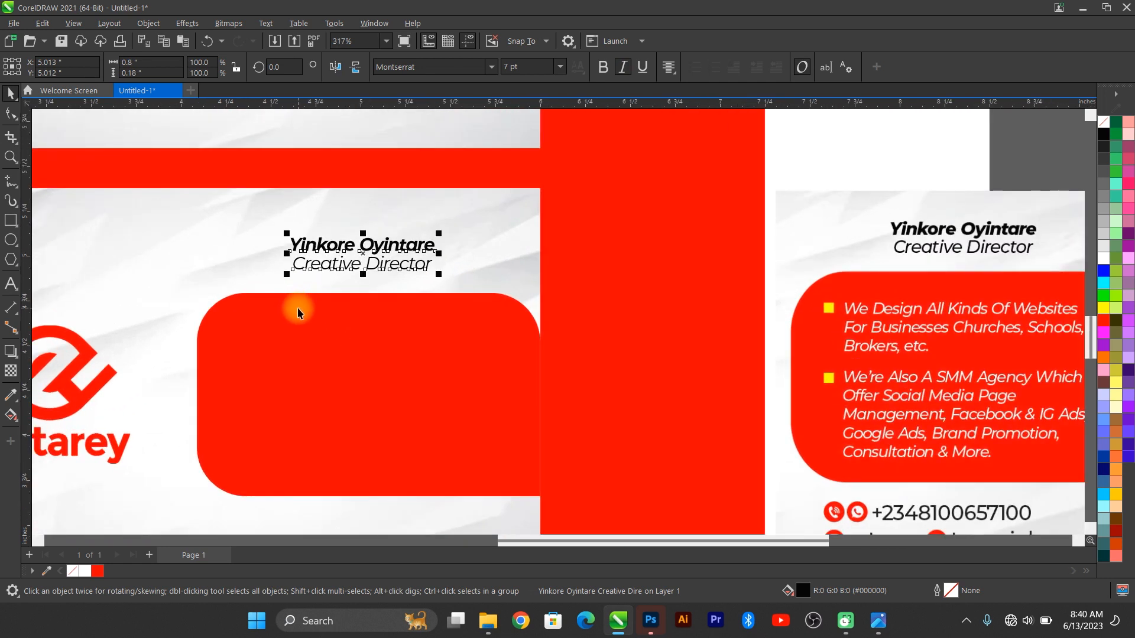
# Step: Duplicate the name text into the red panel, make it white, and replace it with 'We Design All Kinds'
pyautogui.hotkey('ctrl', 'c')
pyautogui.hotkey('ctrl', 'v')
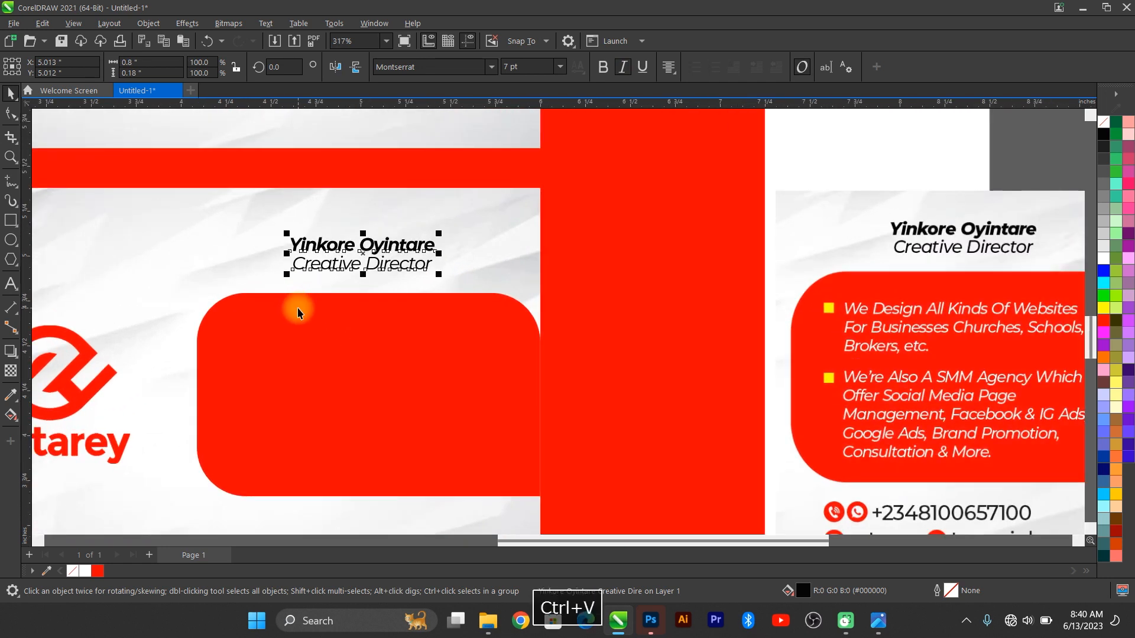
pyautogui.moveTo(374, 241); pyautogui.dragTo(304, 331)
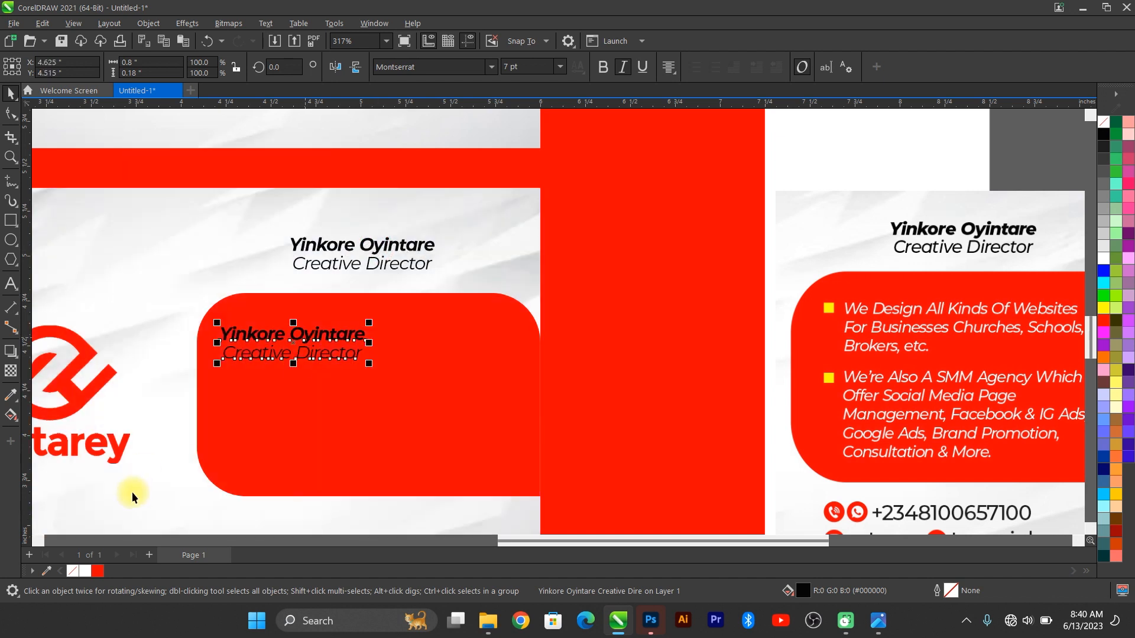
pyautogui.click(85, 571)
pyautogui.click(340, 335)
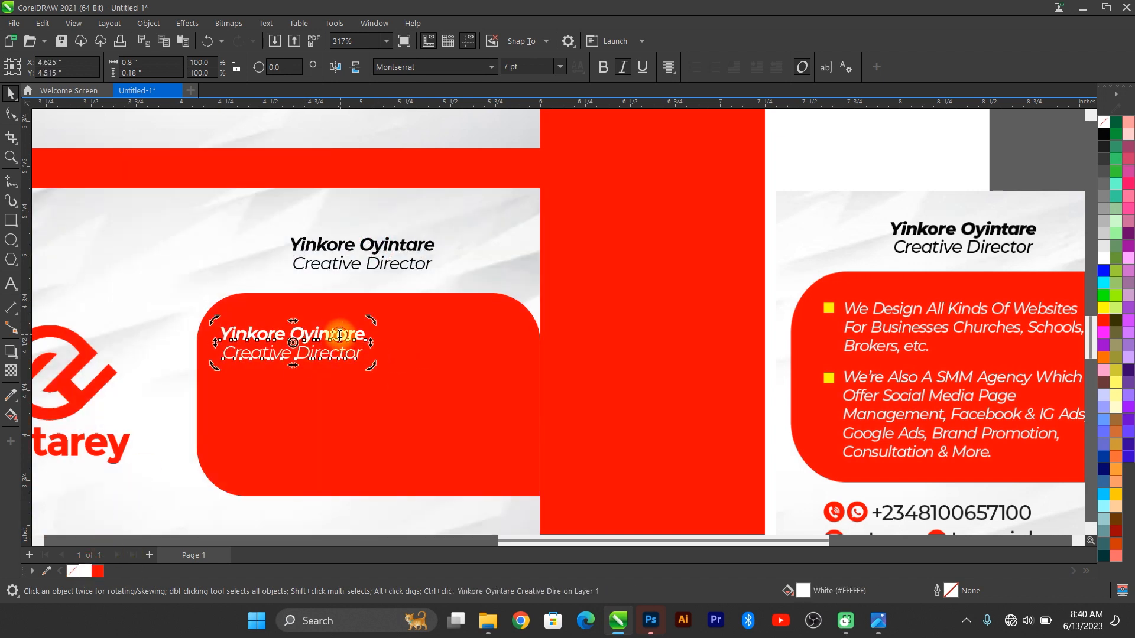
pyautogui.doubleClick(367, 333)
pyautogui.hotkey('ctrl', 'a')
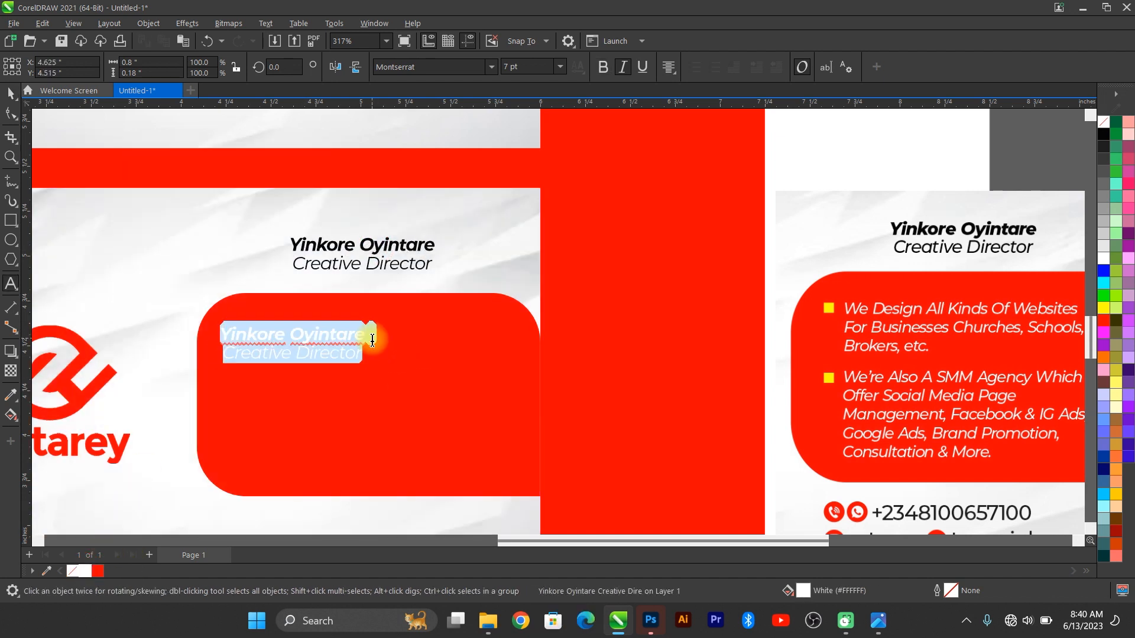
pyautogui.write('We Desig')
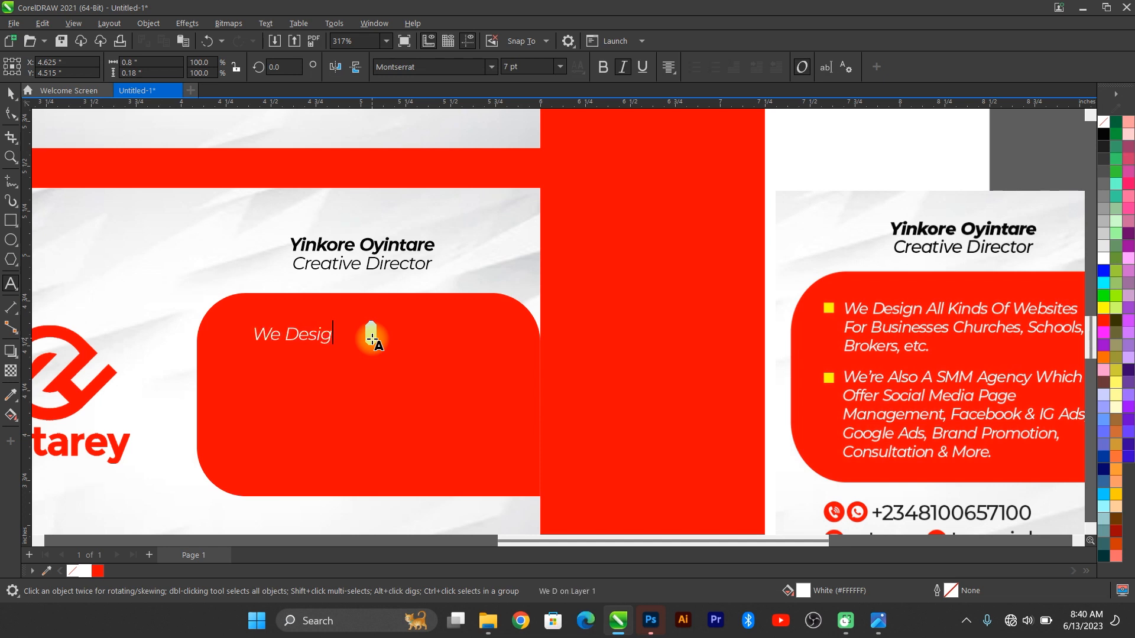
pyautogui.write('n All Kinds')
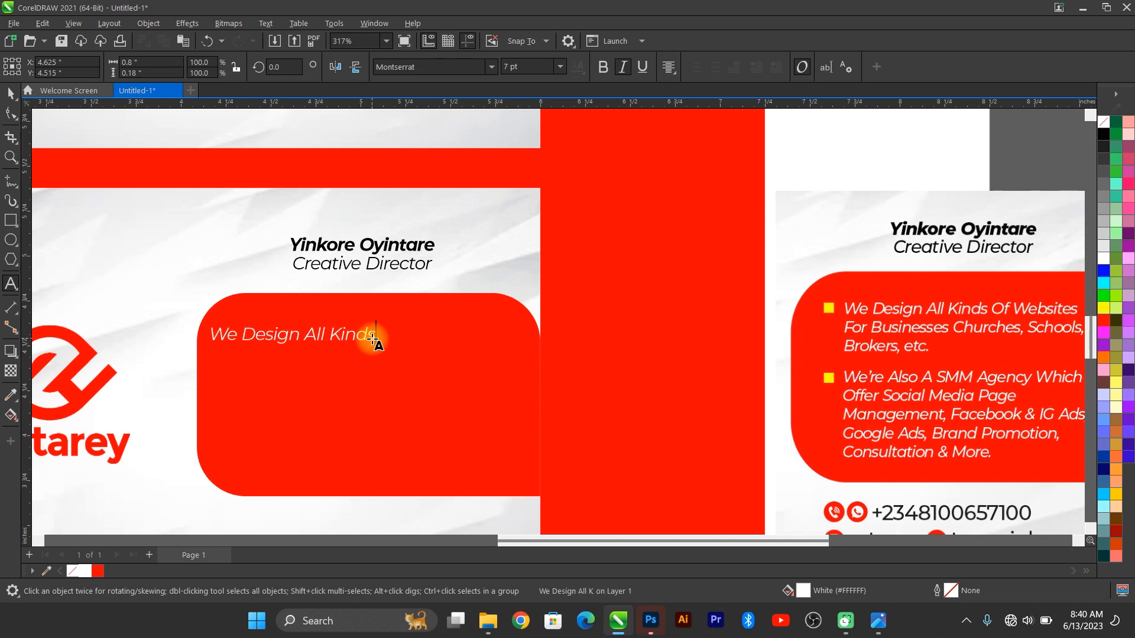
pyautogui.click(10, 93)
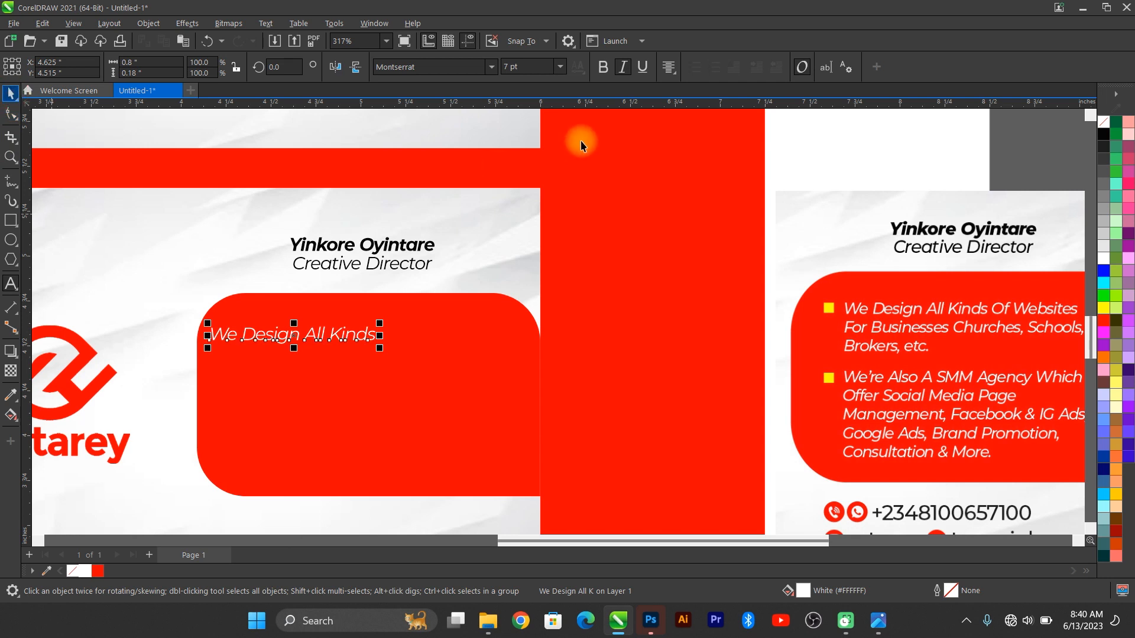
pyautogui.click(668, 67)
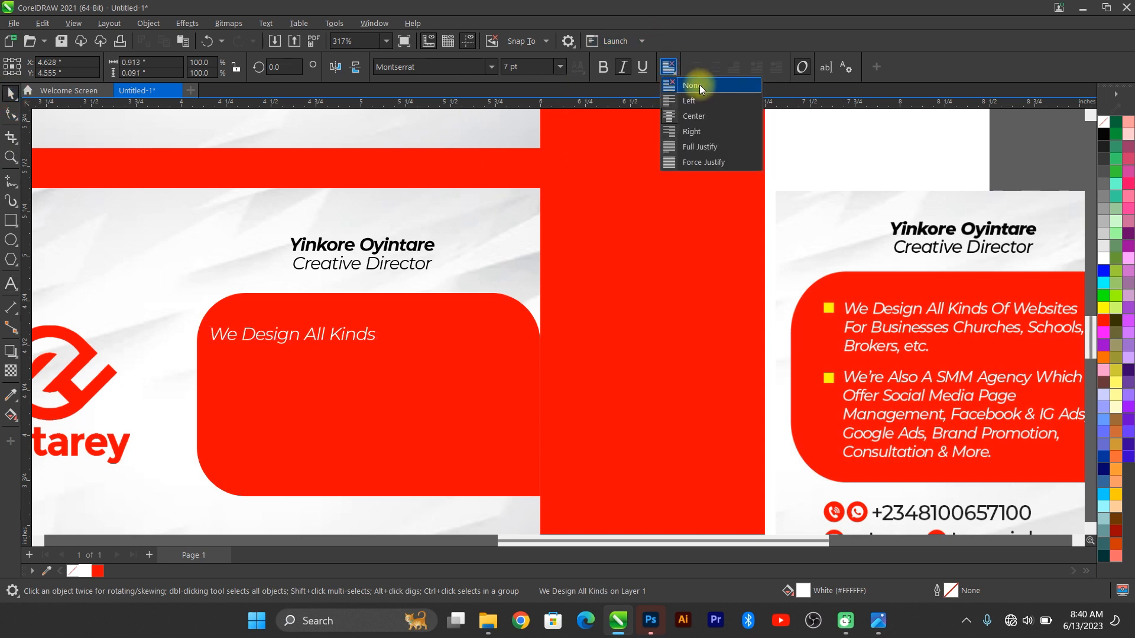
pyautogui.click(699, 86)
pyautogui.moveTo(354, 332); pyautogui.dragTo(370, 327)
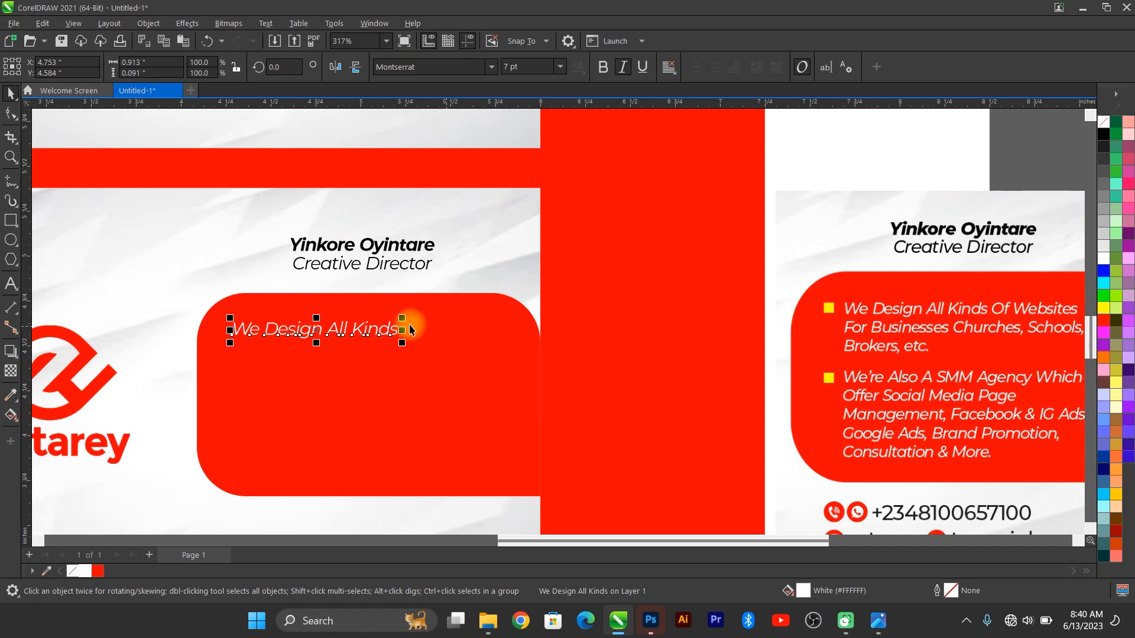
# Step: Extend the line with 'Websites For Businesses, Churches, Schools, Brokers, etc.'
pyautogui.doubleClick(387, 330)
pyautogui.press('End')
pyautogui.write('W')
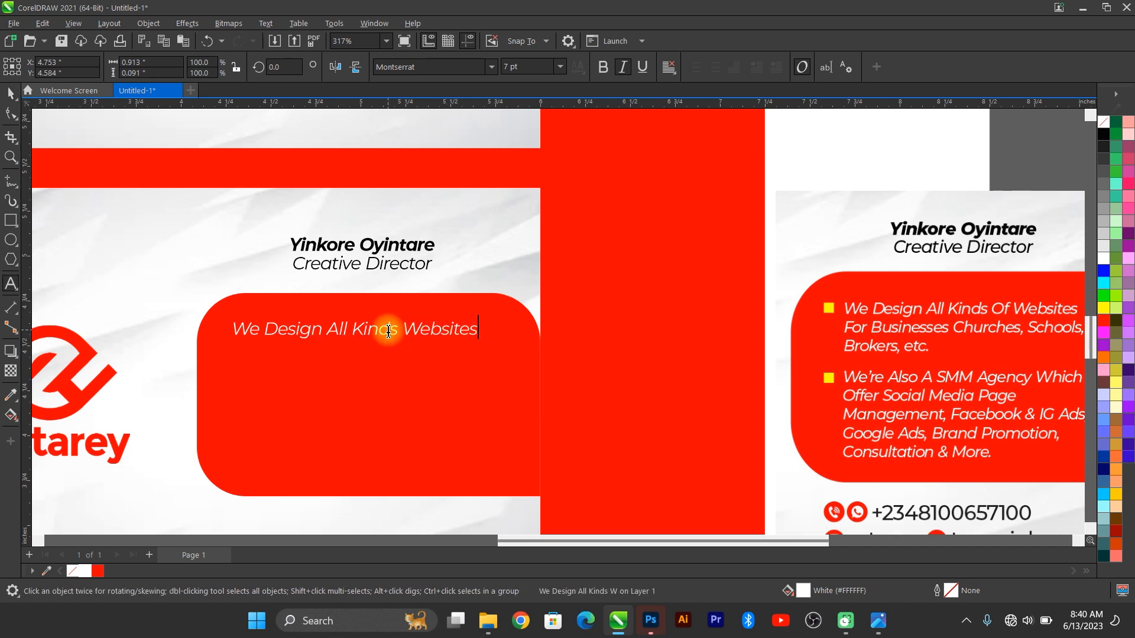
pyautogui.write('ebsites For B')
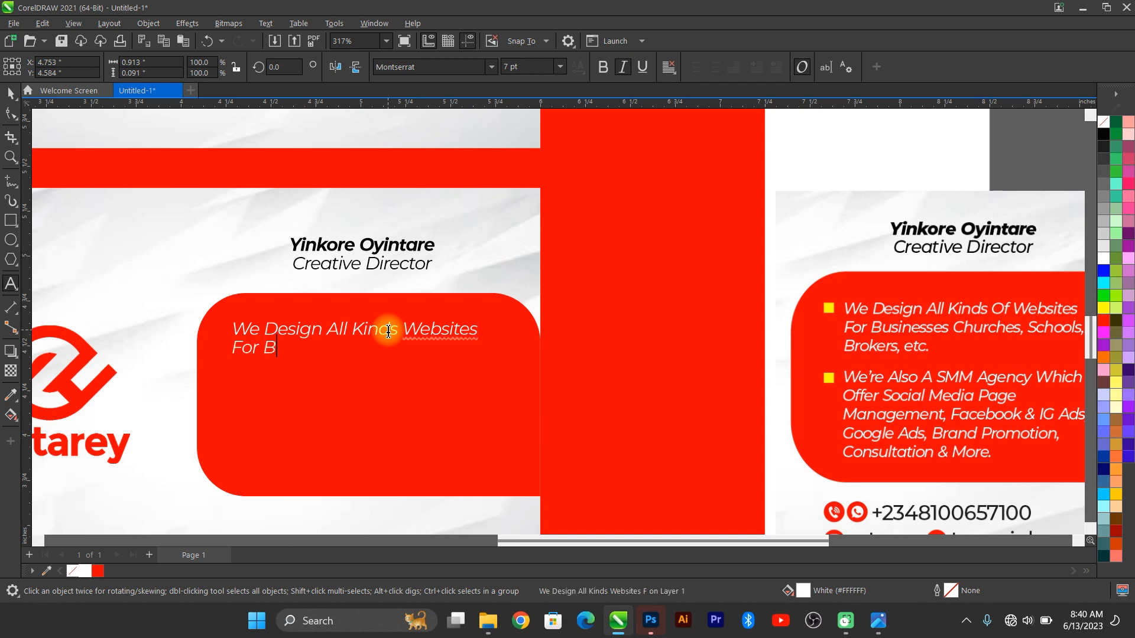
pyautogui.write('usinesses')
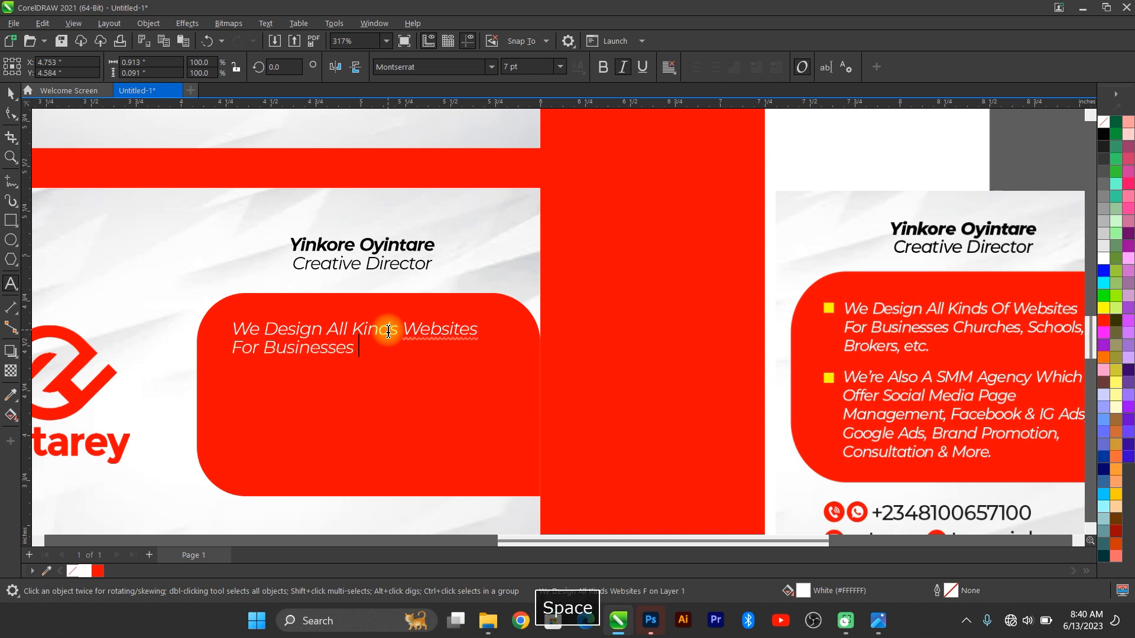
pyautogui.press('BackSpace')
pyautogui.write(', Churches, School')
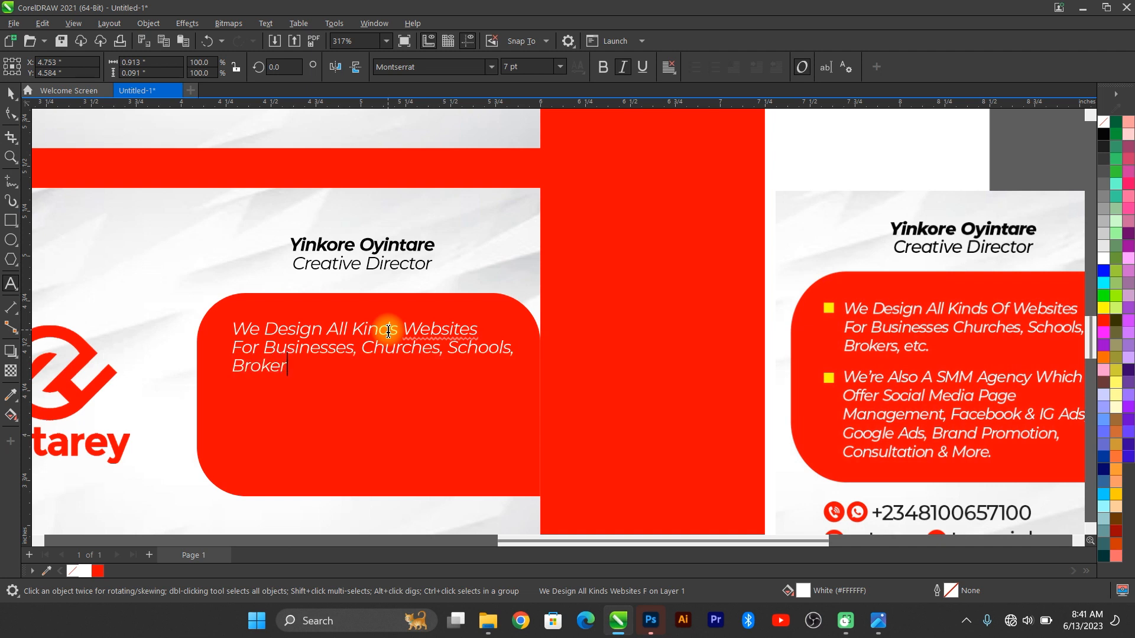
pyautogui.write('s, st')
# Step: Paste a copy of the services paragraph below and retype it as 'We're Also A SMM Agency Which Offer Social Media Page Management'
pyautogui.click(10, 93)
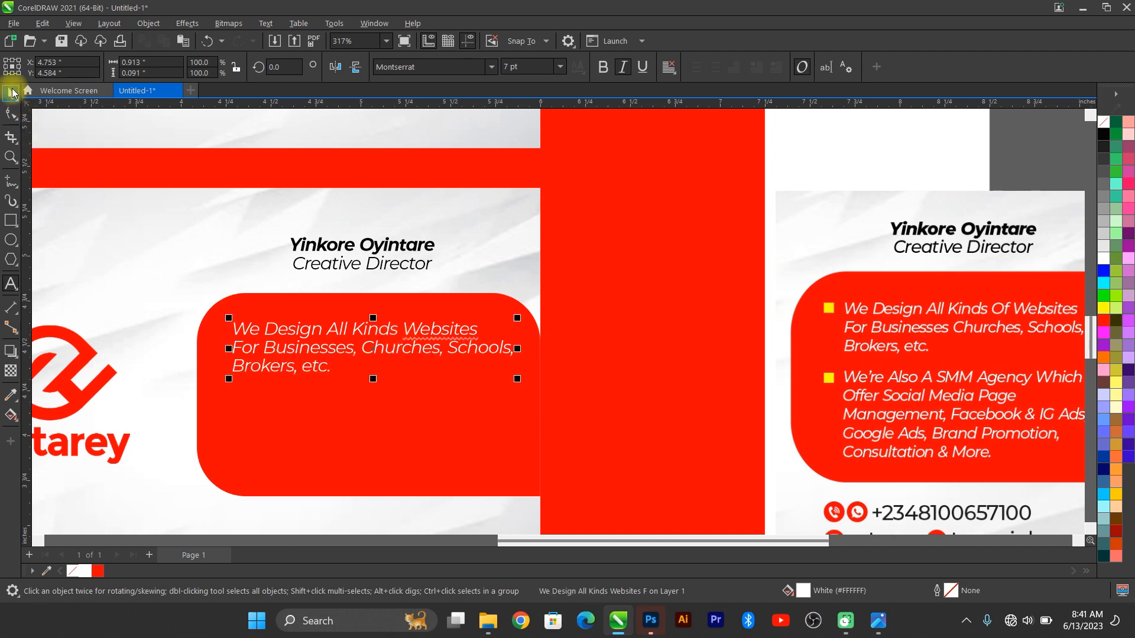
pyautogui.hotkey('ctrl', 'v')
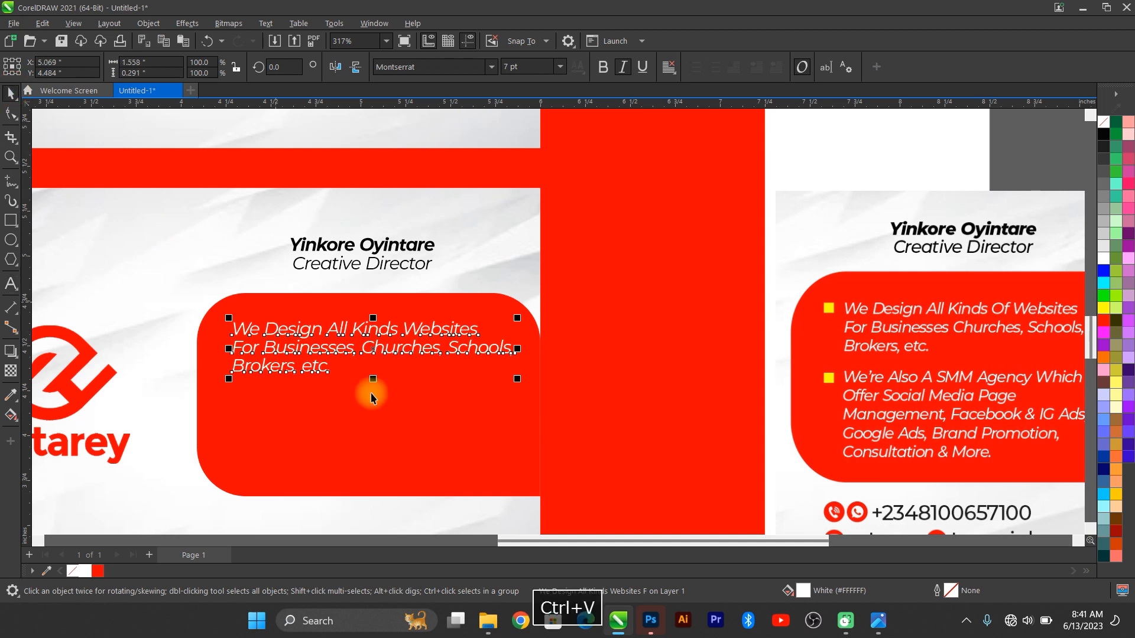
pyautogui.click(347, 334)
pyautogui.moveTo(347, 330); pyautogui.dragTo(339, 407)
pyautogui.doubleClick(339, 407)
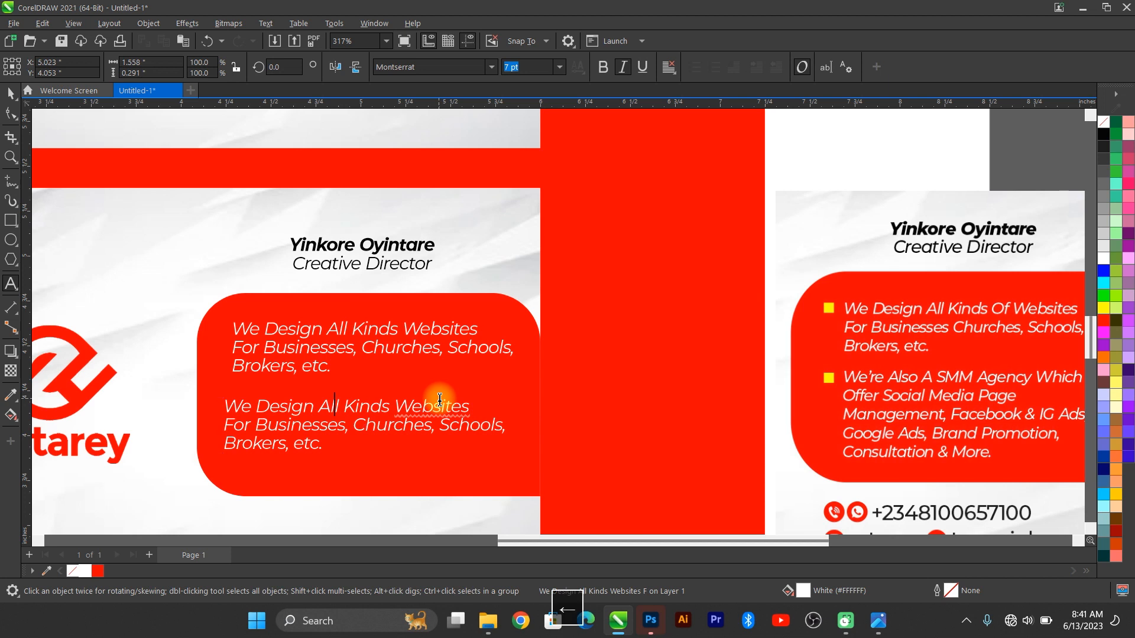
pyautogui.hotkey('ctrl', 'a')
pyautogui.write('We ')
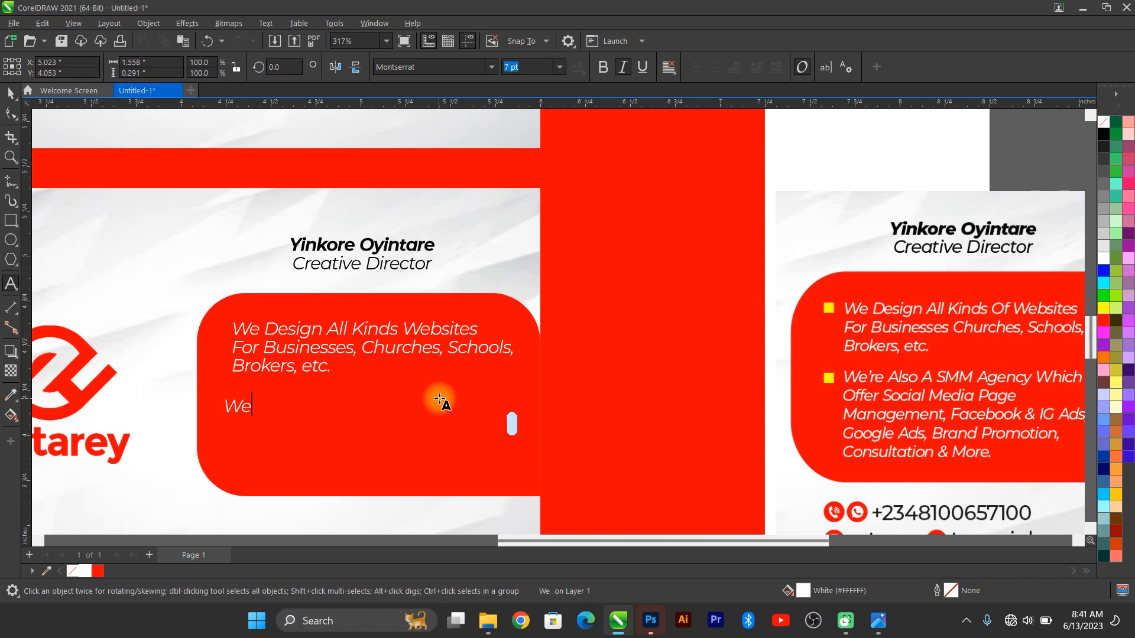
pyautogui.write('re Also')
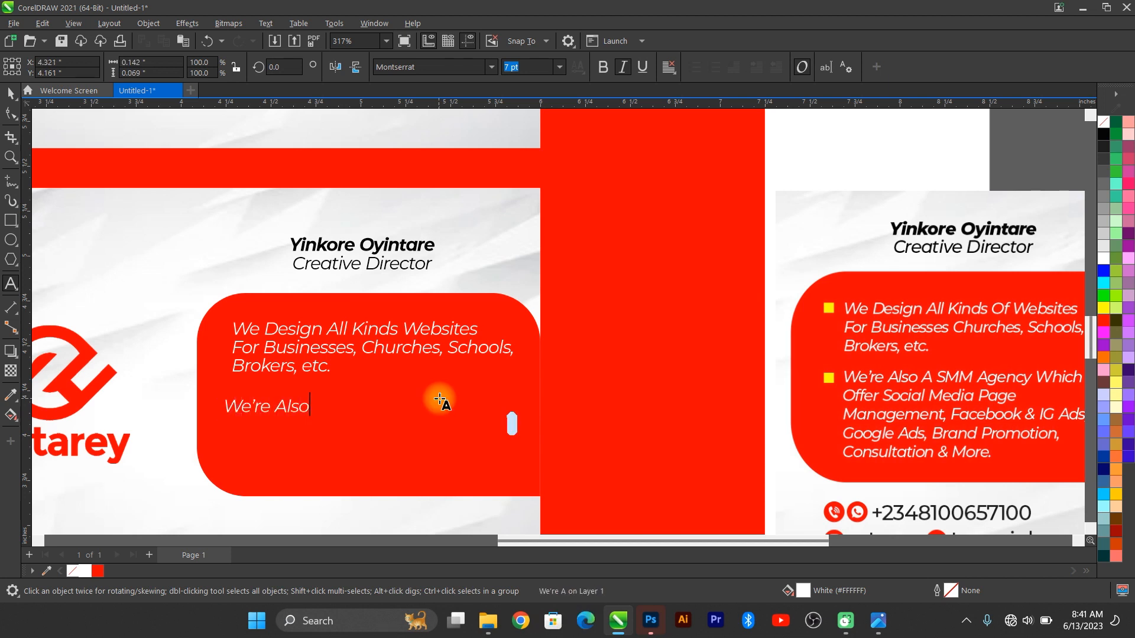
pyautogui.write(' A SMM Agen')
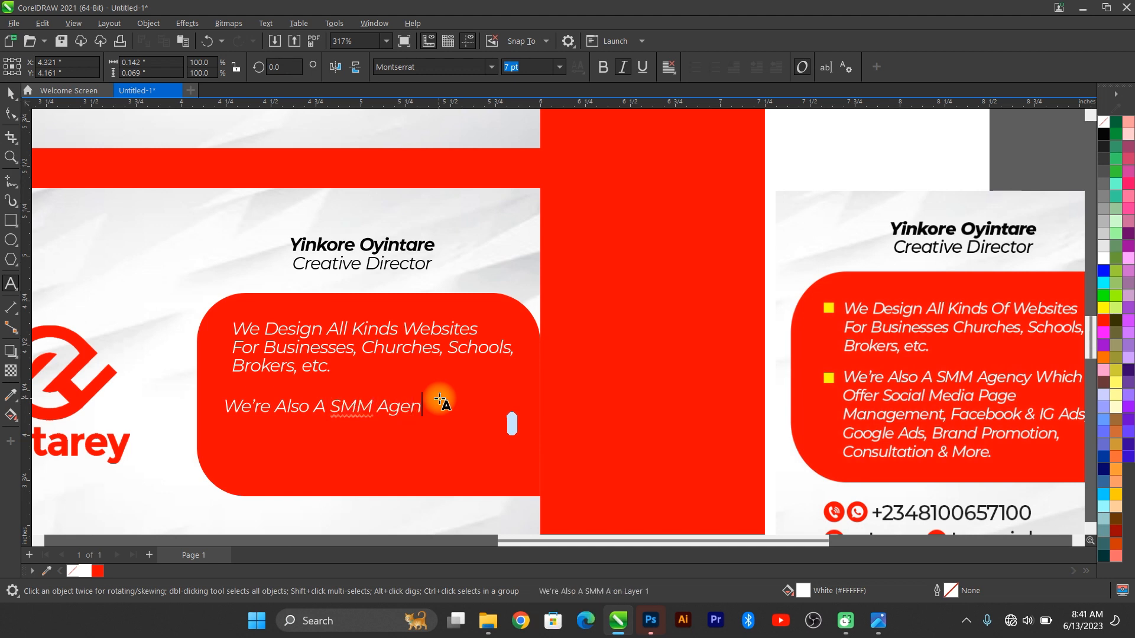
pyautogui.write('cy WHich')
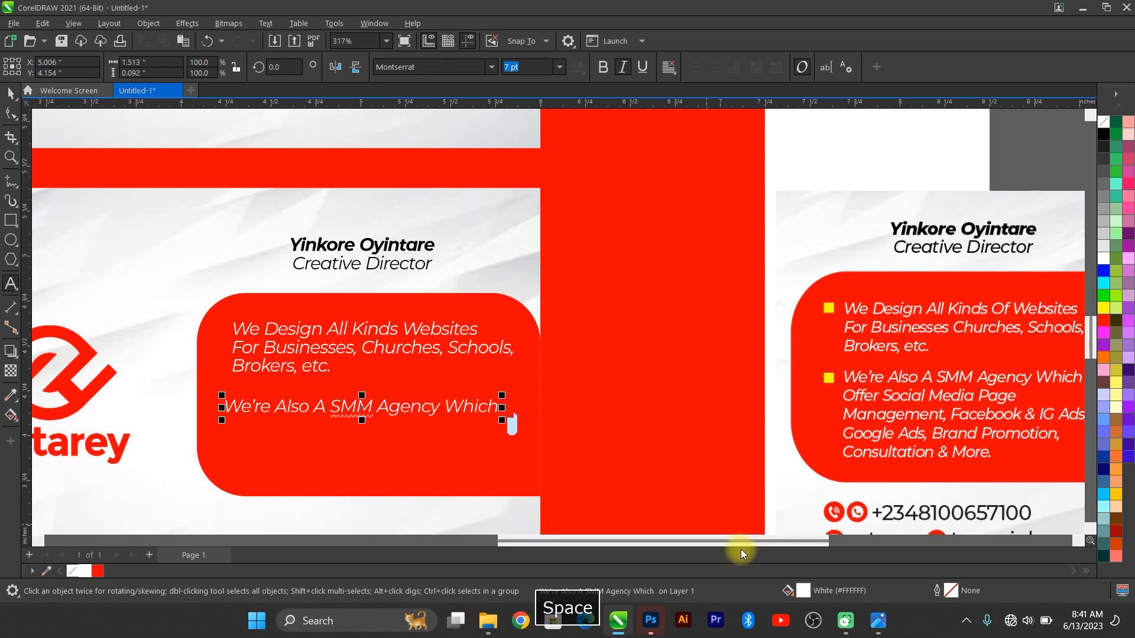
pyautogui.moveTo(741, 541); pyautogui.dragTo(751, 542)
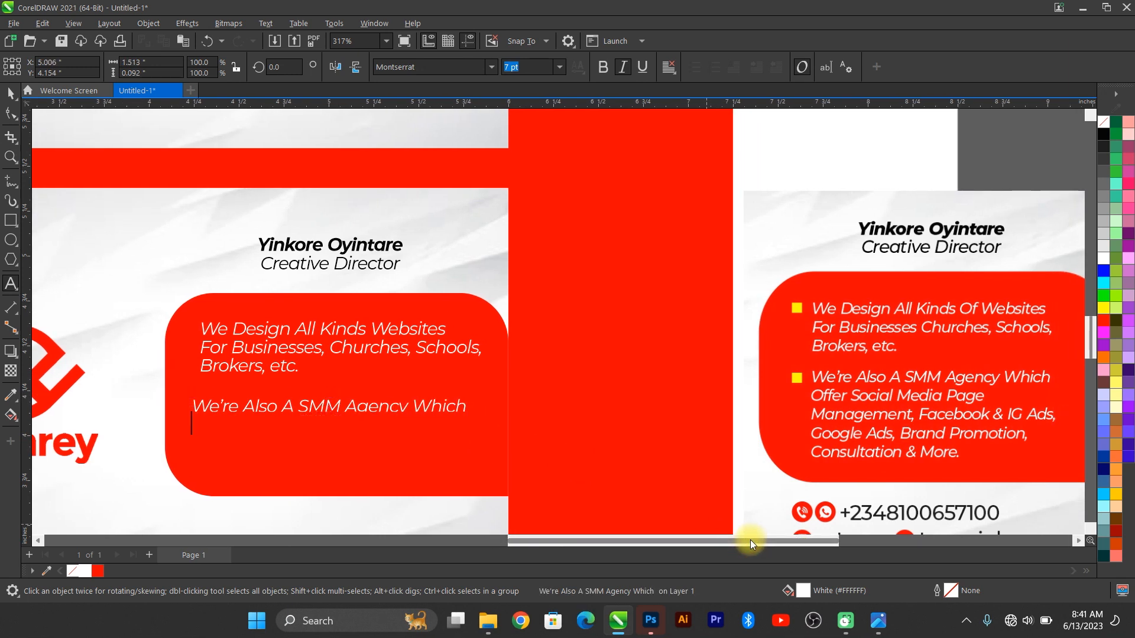
pyautogui.write('Offer S')
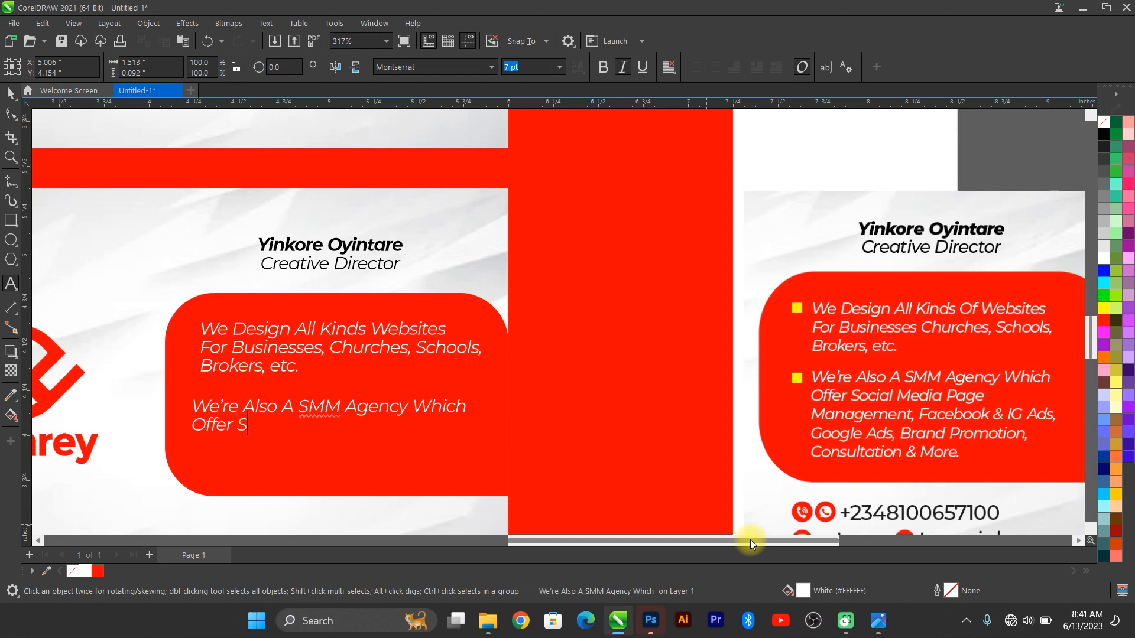
pyautogui.write('ocial Media ')
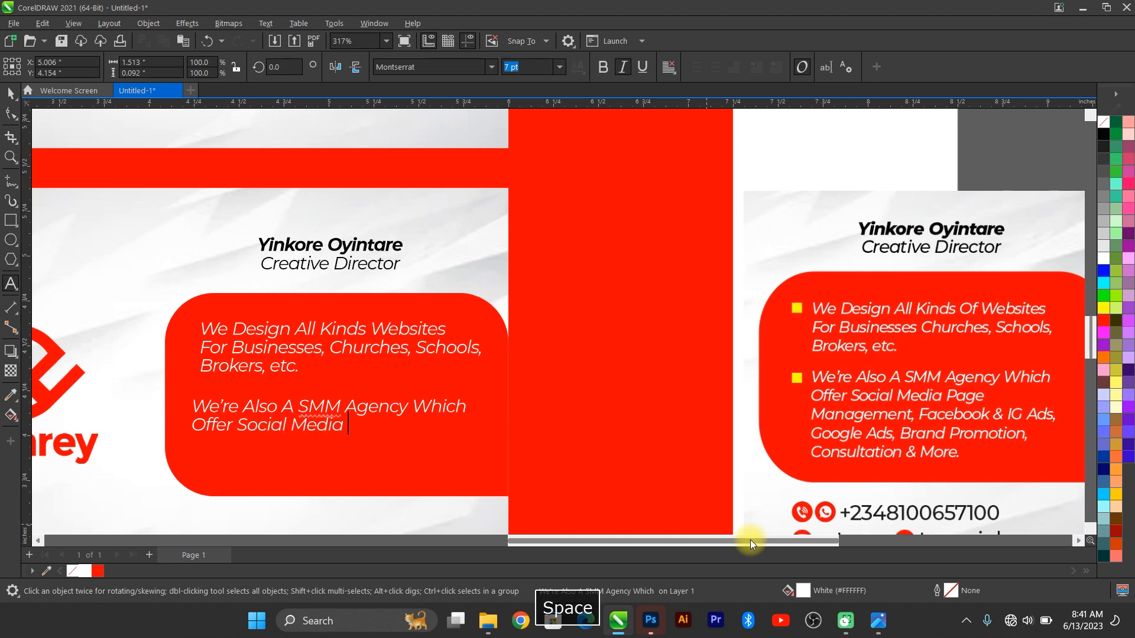
pyautogui.write('Page Management')
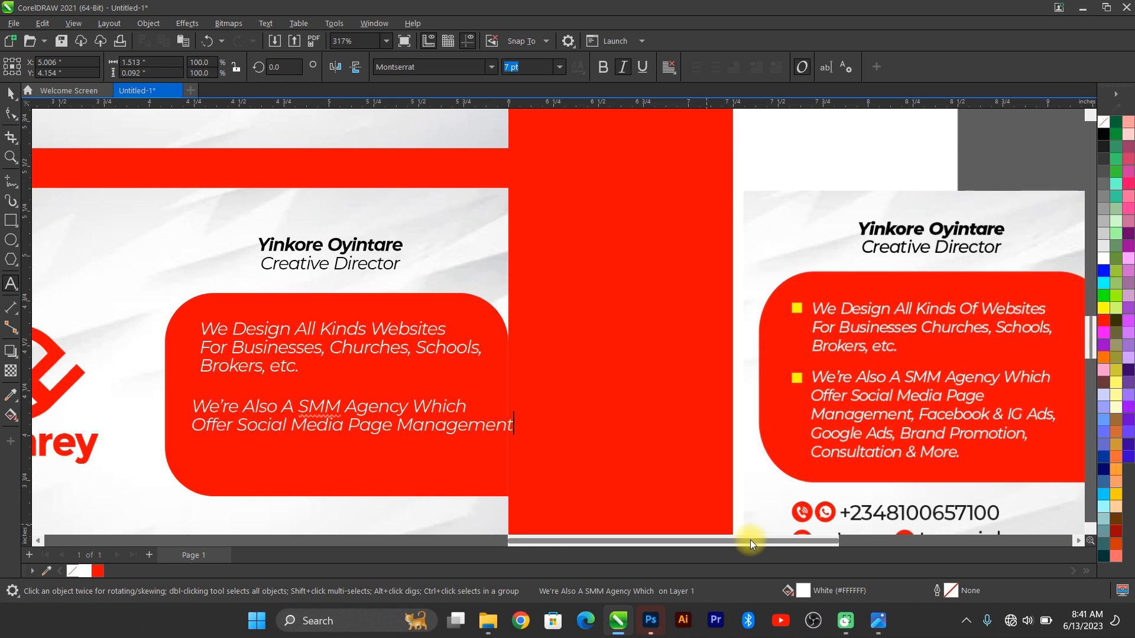
# Step: Put Management on its own line and add 'Facebook & IG Ads, Google Ads, Brand Promotion, Consultation & More.'
pyautogui.click(395, 424)
pyautogui.press('BackSpace')
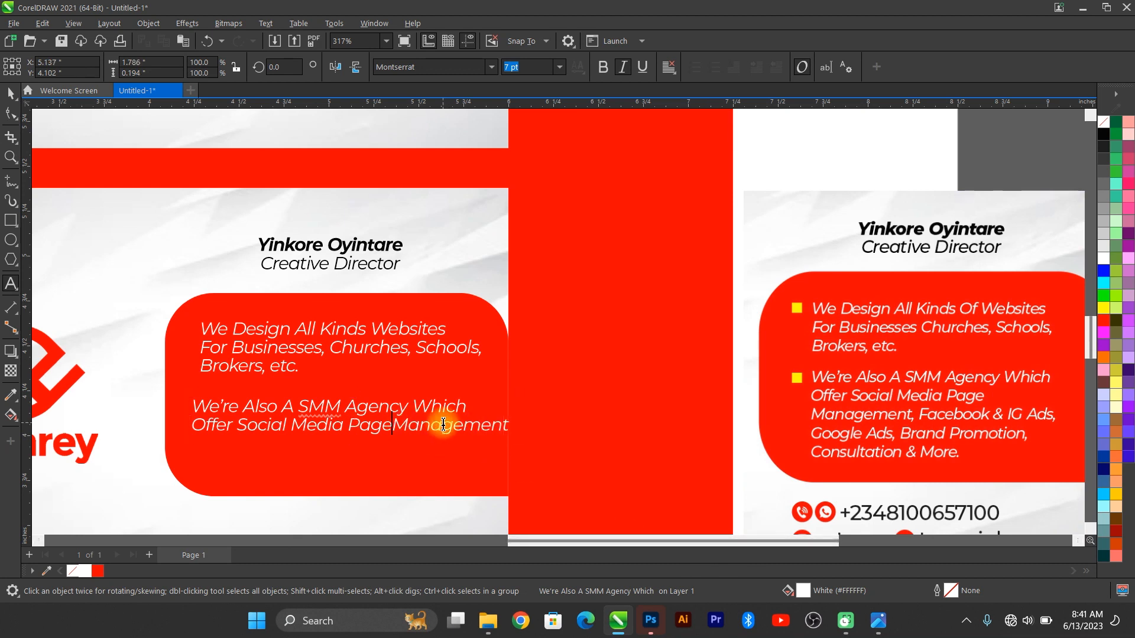
pyautogui.press('Return')
pyautogui.press('End')
pyautogui.write(', ')
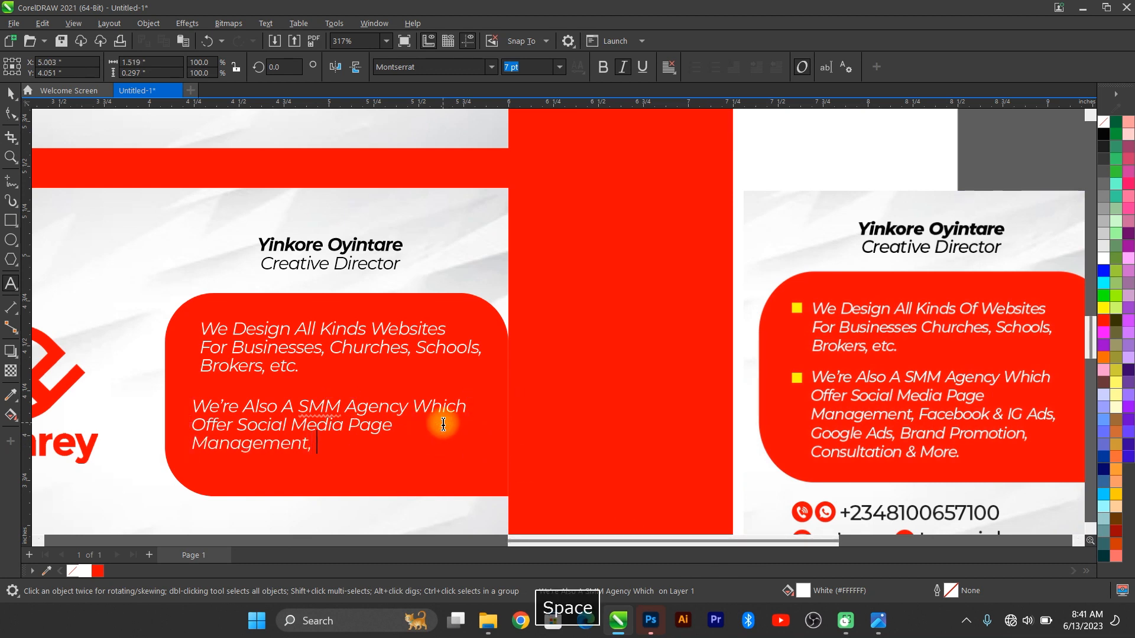
pyautogui.write('Facebook')
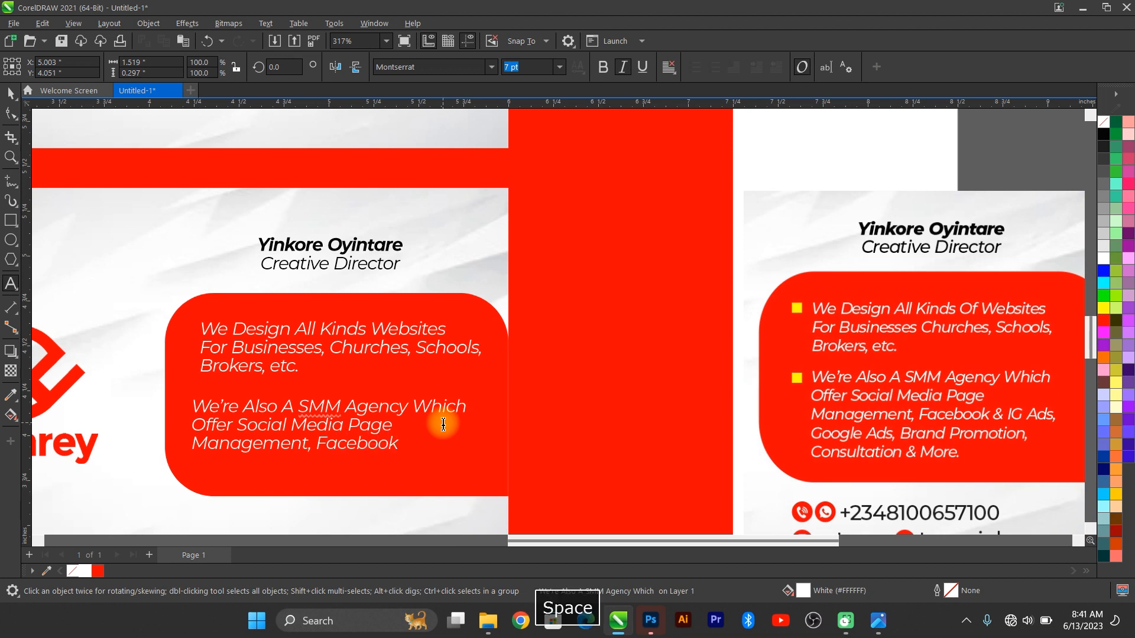
pyautogui.write(' & IG Ads,')
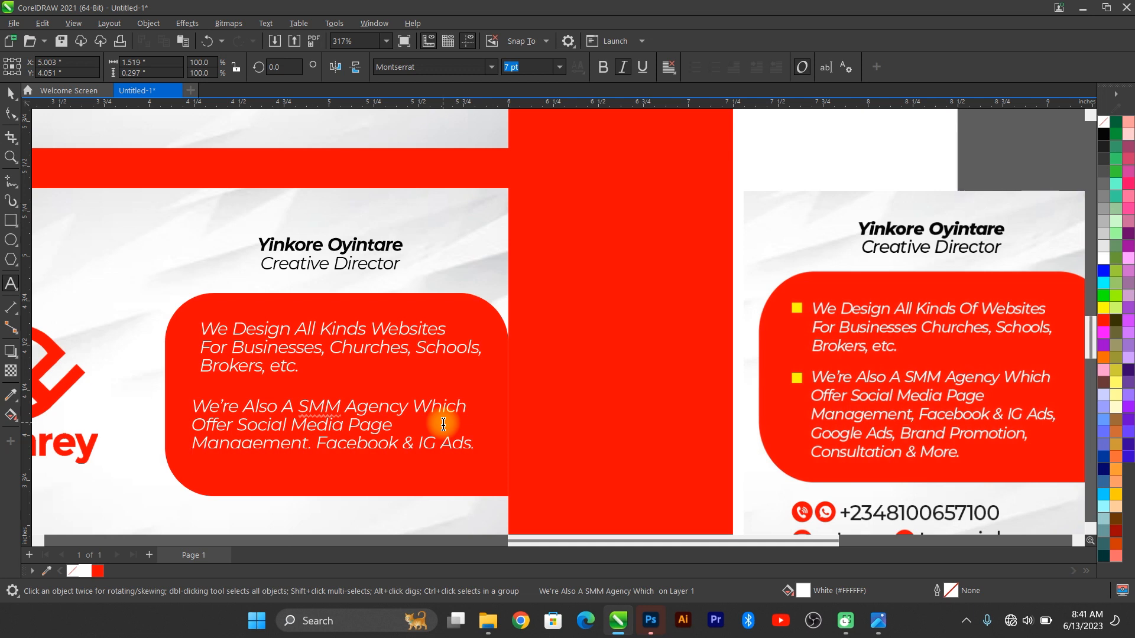
pyautogui.write(' A')
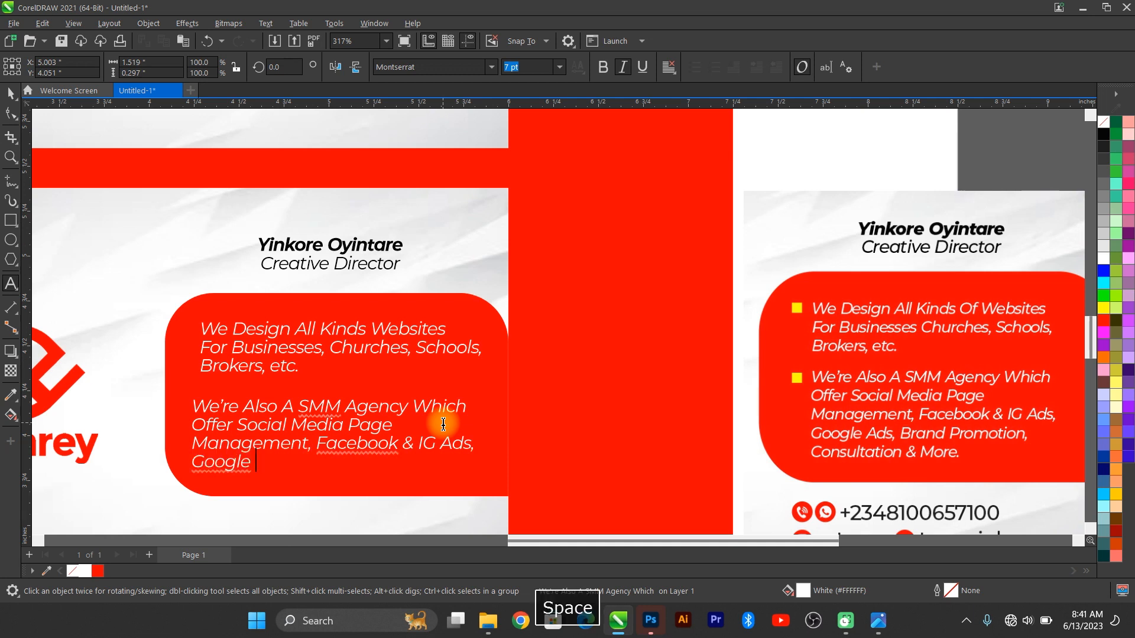
pyautogui.write('ds,')
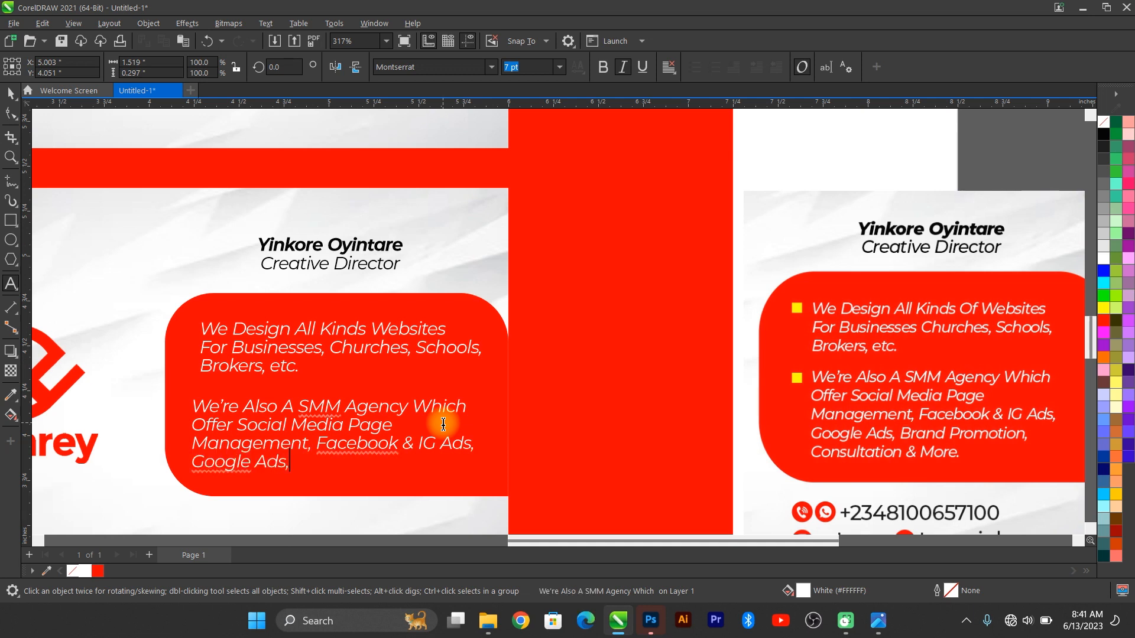
pyautogui.write(' Brand Promotion')
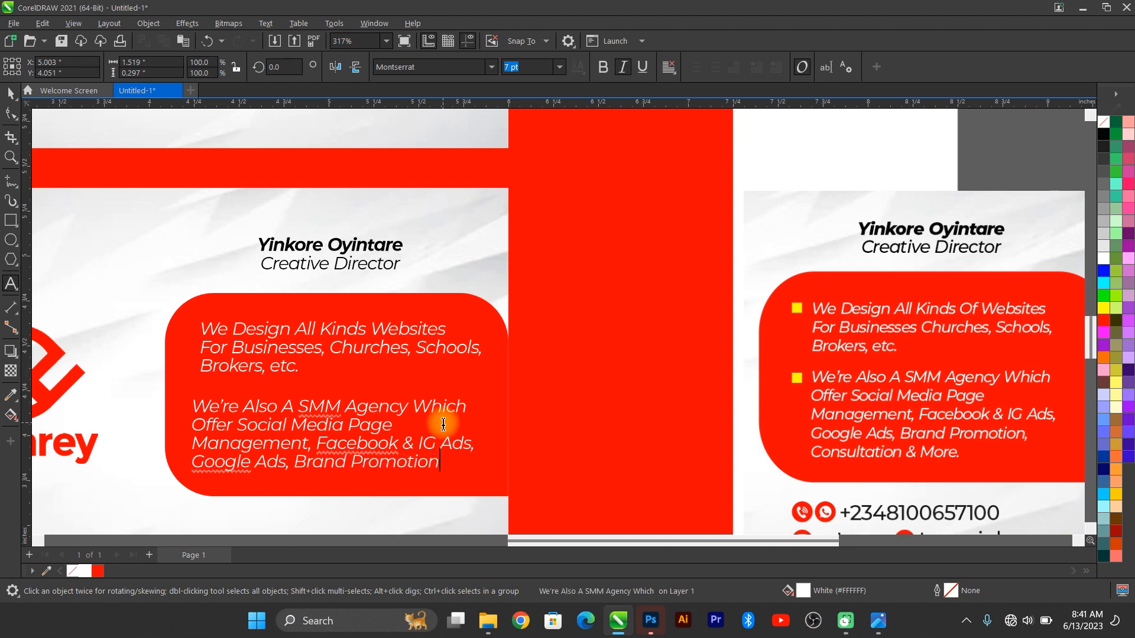
pyautogui.write(', COnsultation')
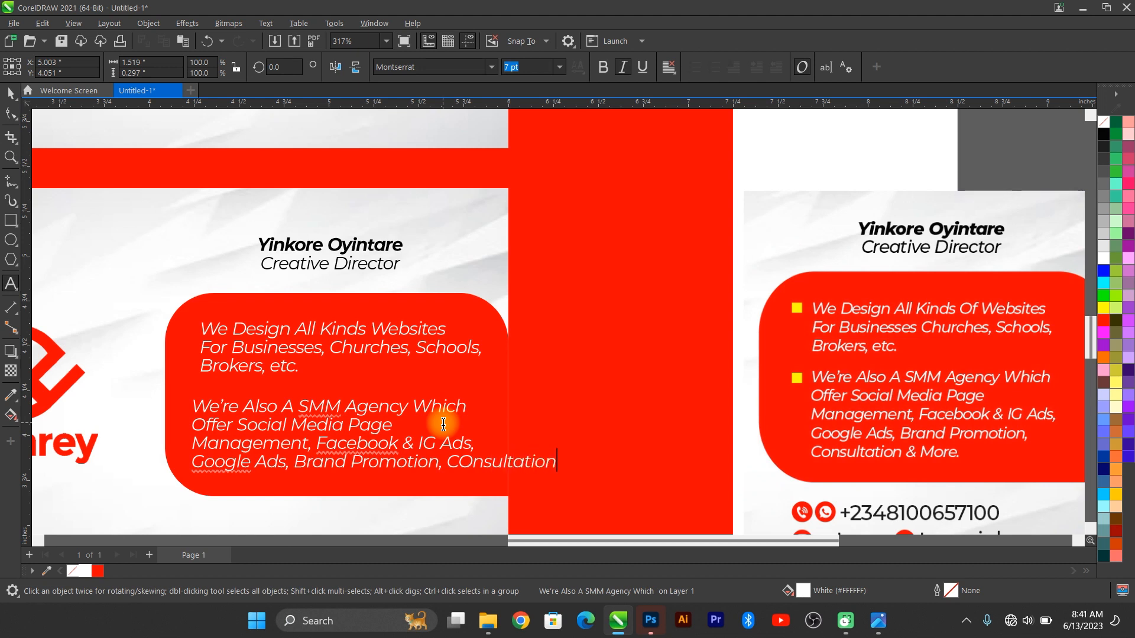
pyautogui.write(' & More.')
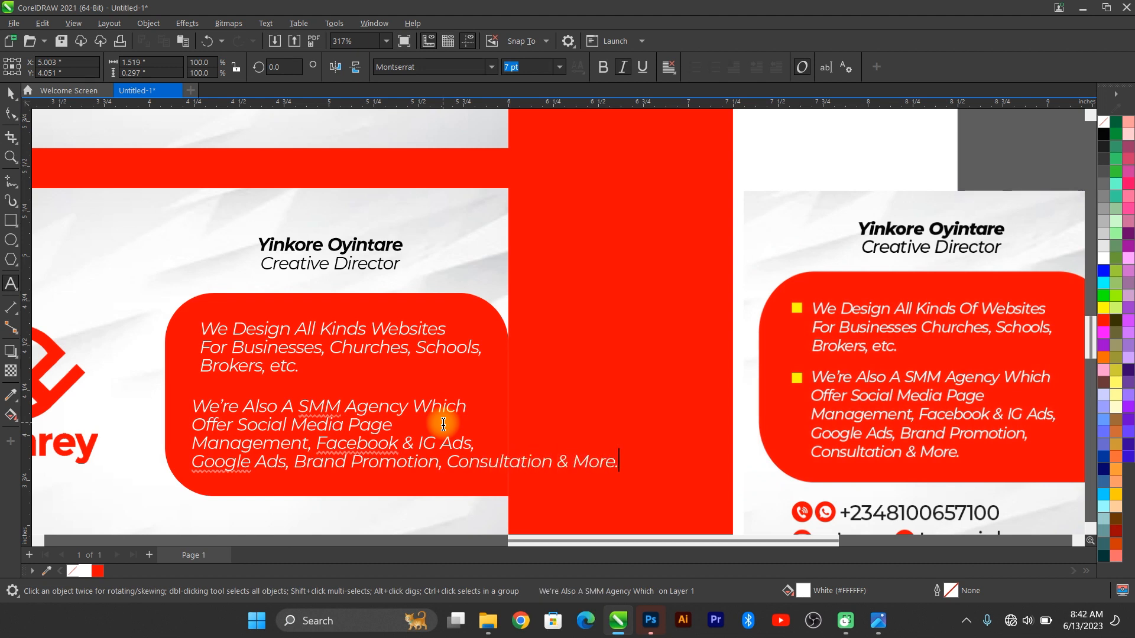
pyautogui.press('Escape')
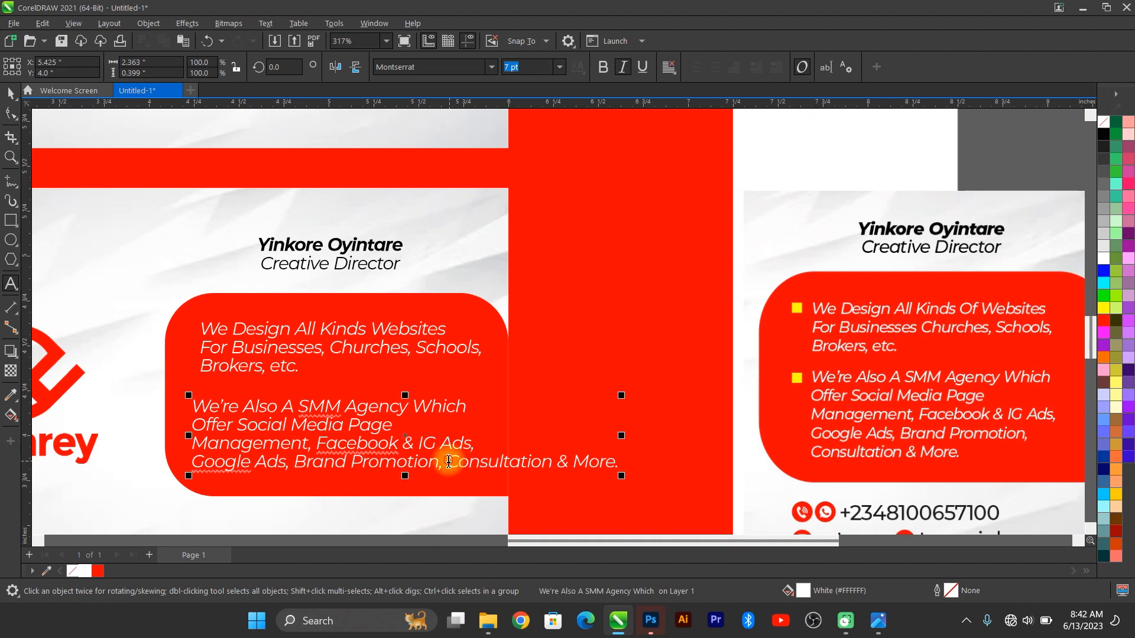
# Step: Move 'Consultation & More.' onto its own line and nudge the second paragraph up
pyautogui.click(448, 461)
pyautogui.press('BackSpace')
pyautogui.press('Return')
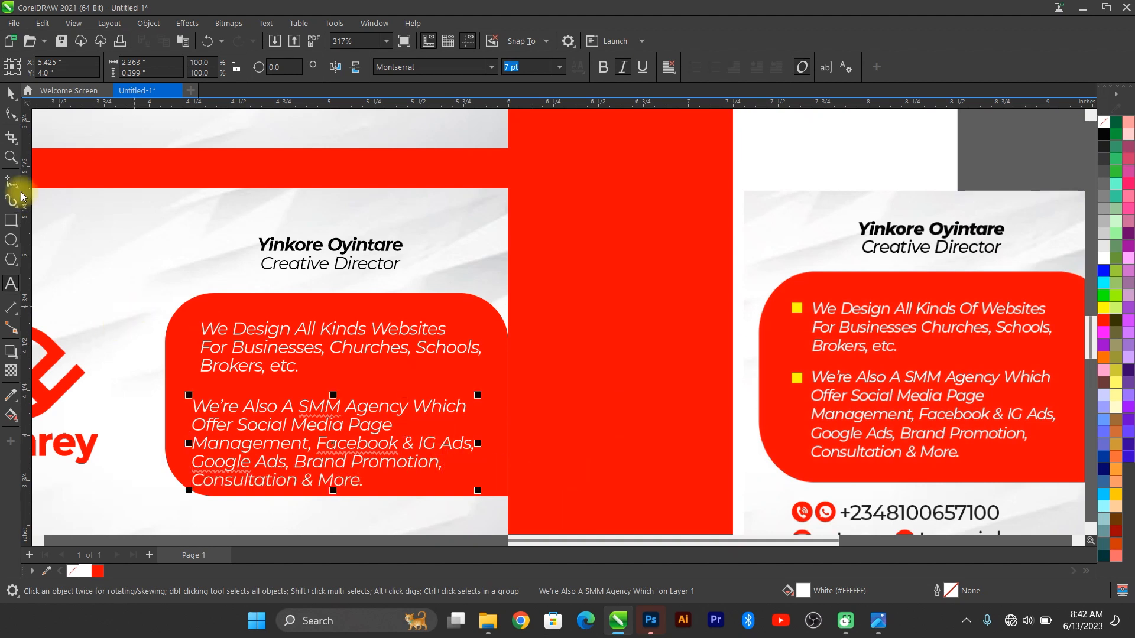
pyautogui.click(11, 94)
pyautogui.press('Up')
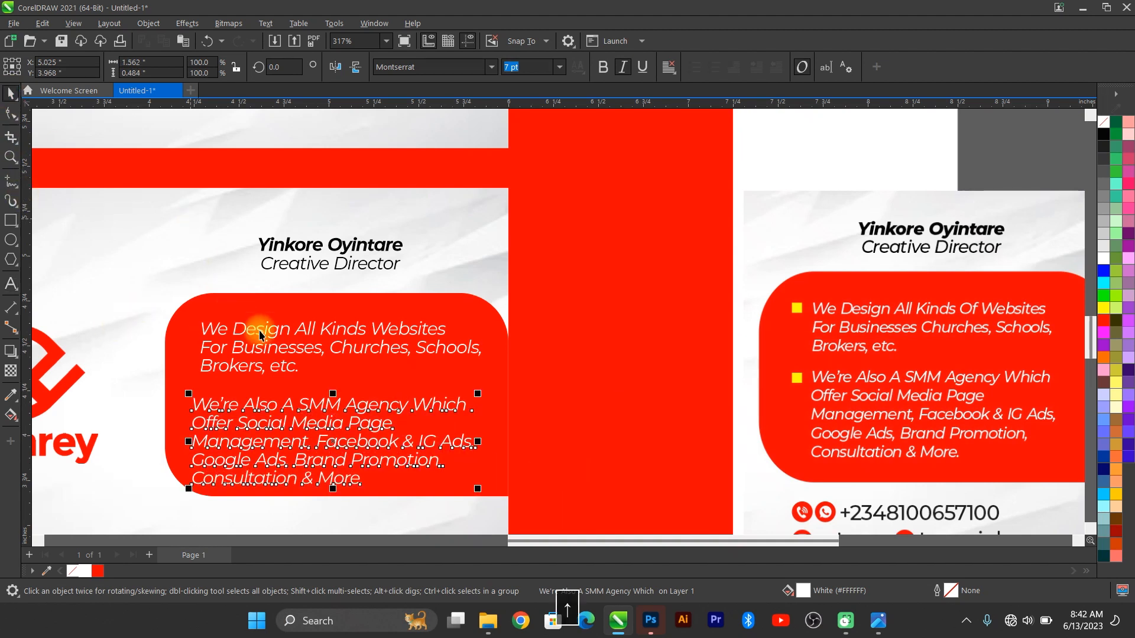
pyautogui.press('Up')
pyautogui.press('Up')
pyautogui.press('Up')
pyautogui.press('Up')
pyautogui.press('Up')
pyautogui.press('Up')
pyautogui.press('Up')
pyautogui.press('Up')
pyautogui.press('Up')
pyautogui.press('Up')
# Step: Stretch the red panel taller at the top and raise the first paragraph
pyautogui.click(299, 324)
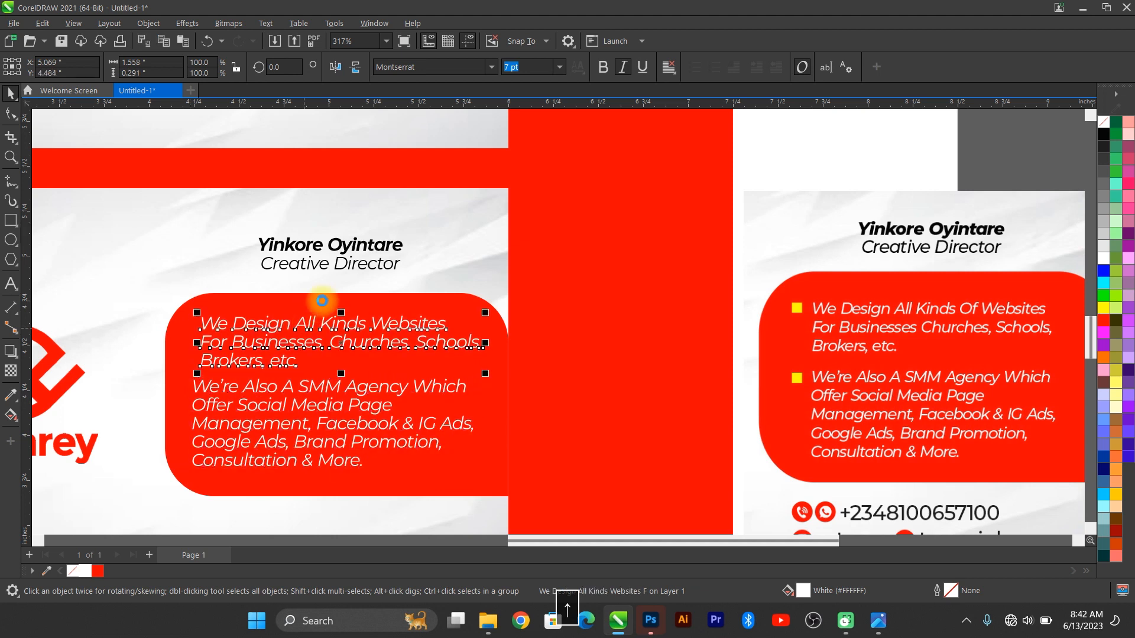
pyautogui.click(322, 301)
pyautogui.moveTo(337, 293); pyautogui.dragTo(336, 279)
pyautogui.click(333, 346)
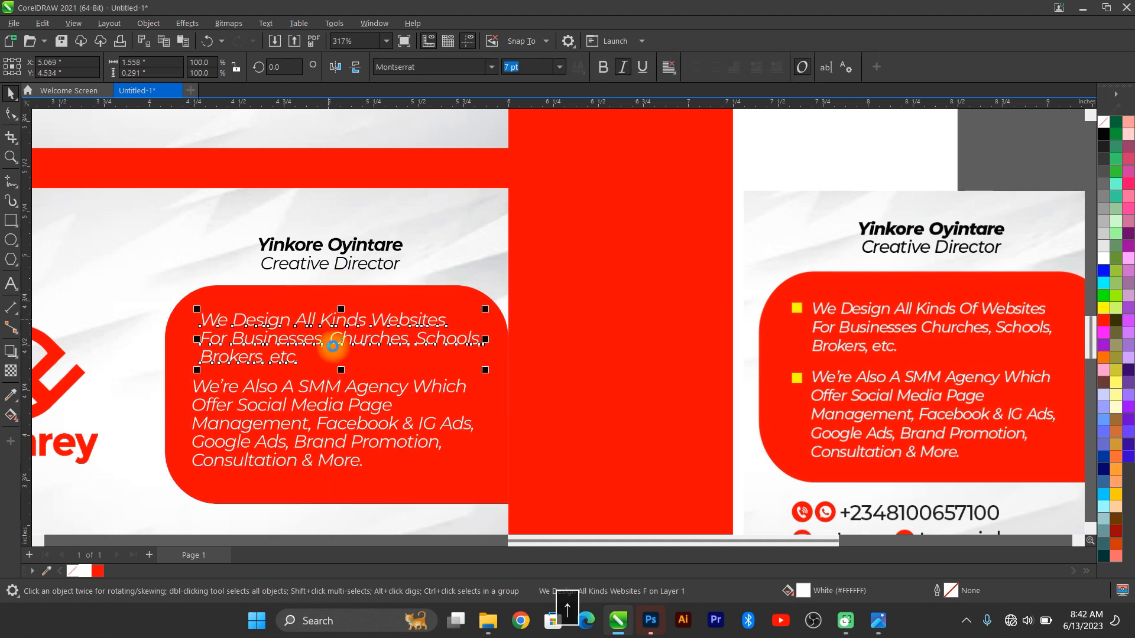
pyautogui.press('Up')
pyautogui.press('Up')
pyautogui.keyDown('shift'); pyautogui.click(318, 392); pyautogui.keyUp('shift')
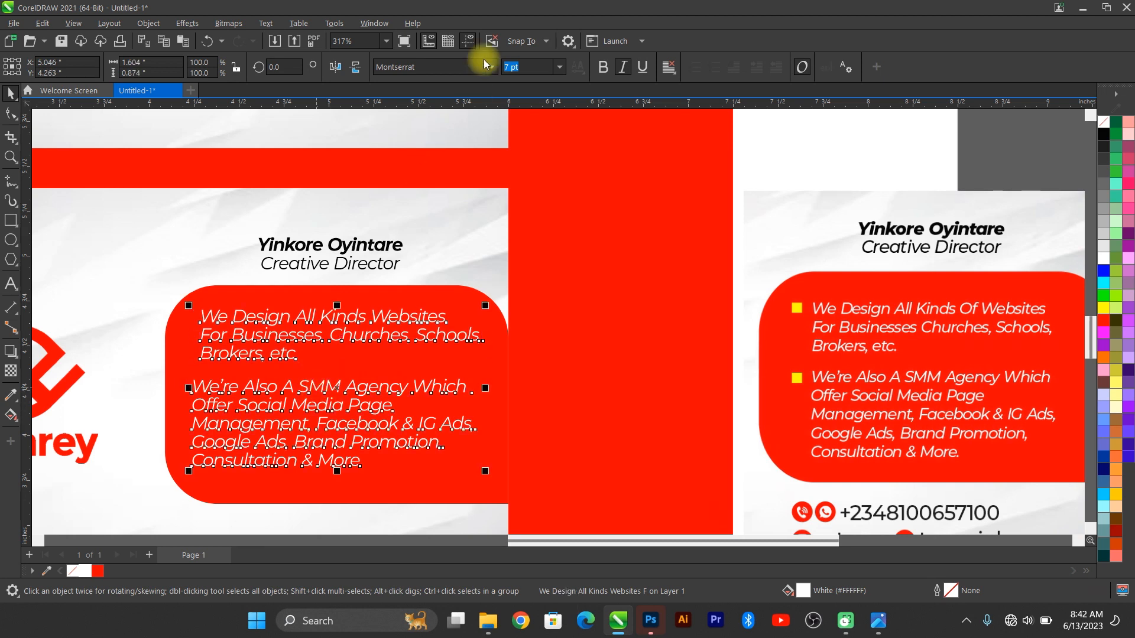
# Step: Set both services paragraphs to 6.5 pt and nudge them into position
pyautogui.click(559, 66)
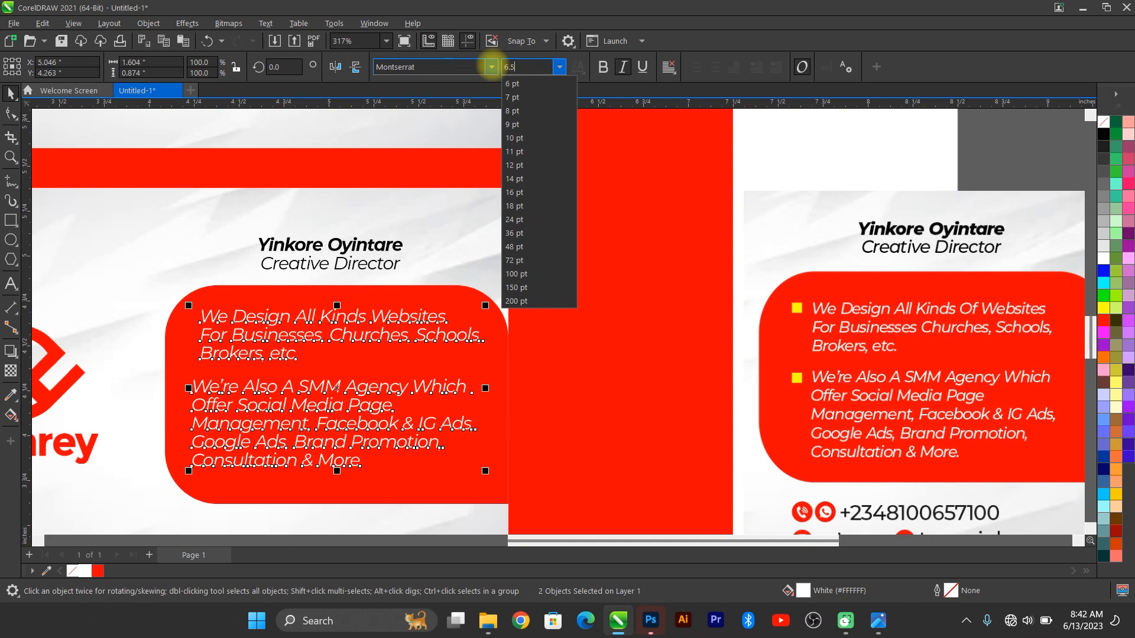
pyautogui.press('Return')
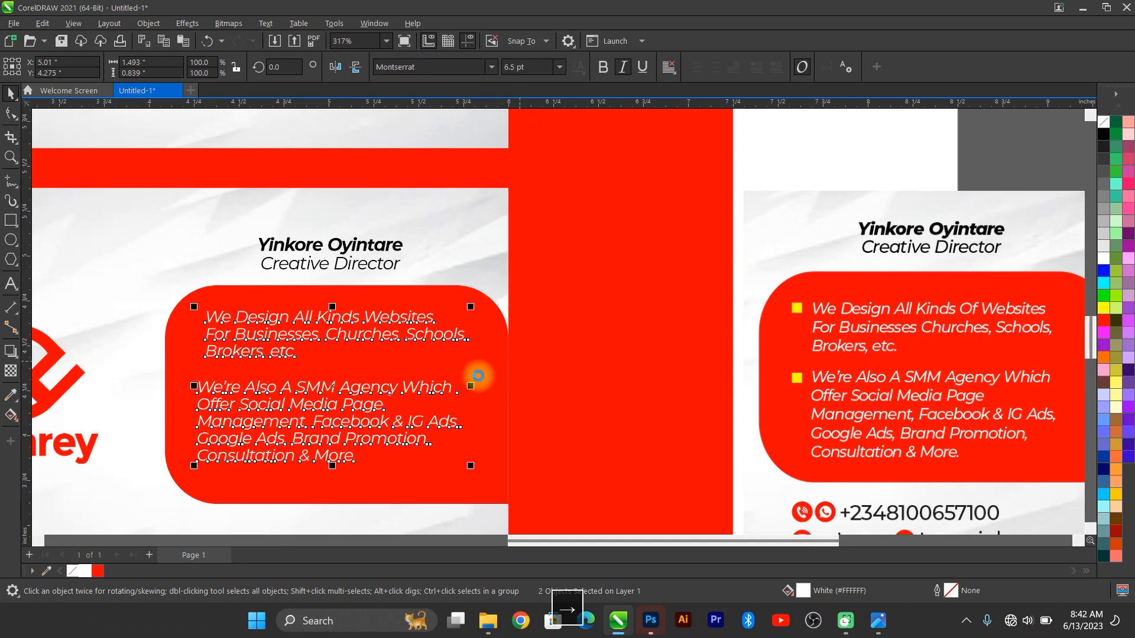
pyautogui.press('Right')
pyautogui.press('Down')
pyautogui.press('Down')
pyautogui.press('Down')
pyautogui.press('Right')
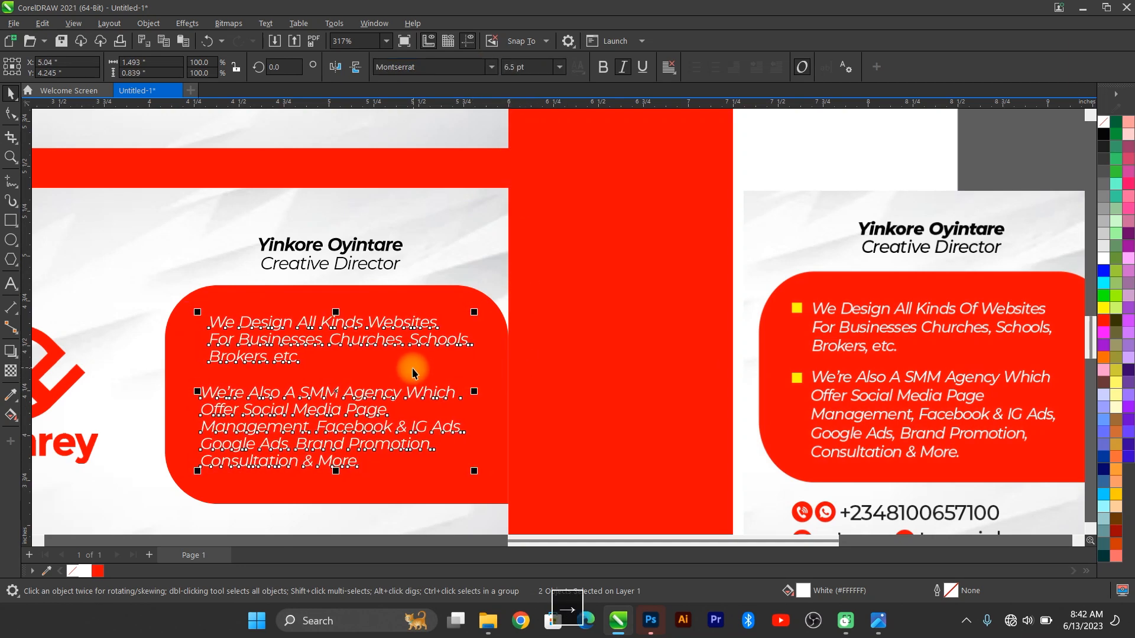
# Step: Align the two services paragraphs' left edges and fine-tune their position
pyautogui.click(201, 329)
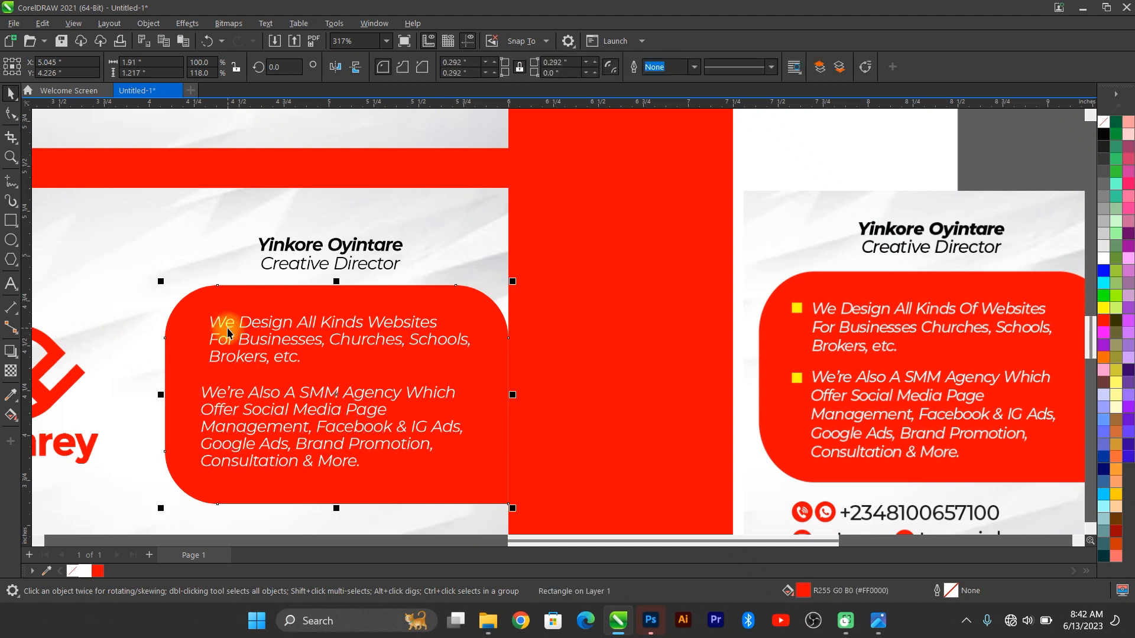
pyautogui.click(227, 332)
pyautogui.press('Right')
pyautogui.press('Right')
pyautogui.press('Right')
pyautogui.press('Right')
pyautogui.press('Right')
pyautogui.press('Right')
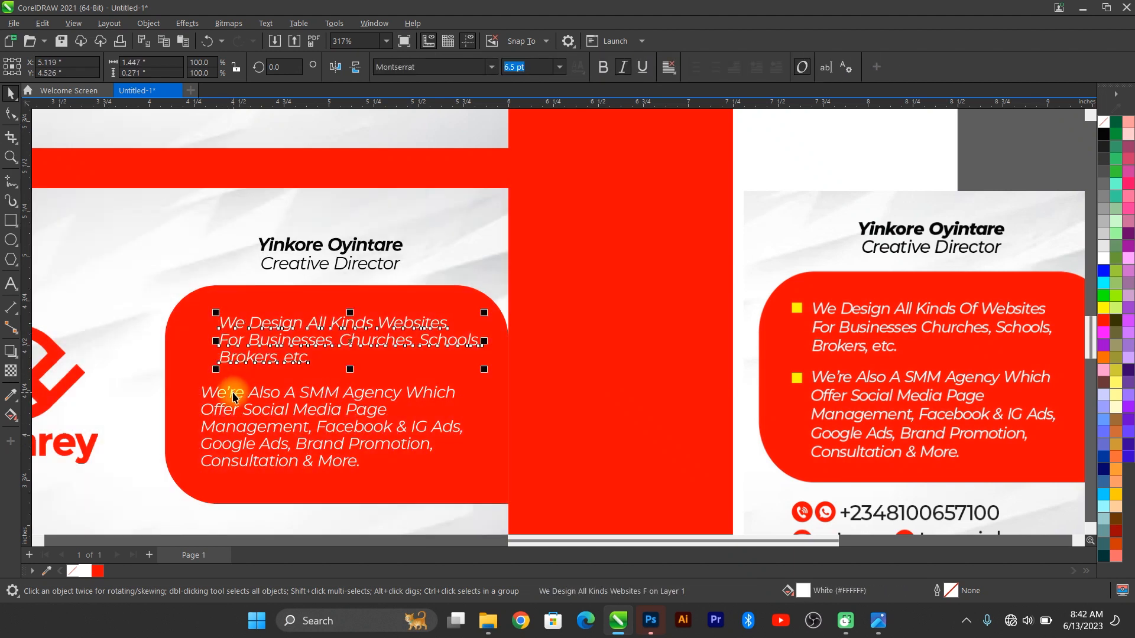
pyautogui.keyDown('shift'); pyautogui.click(232, 396); pyautogui.keyUp('shift')
pyautogui.press('l')
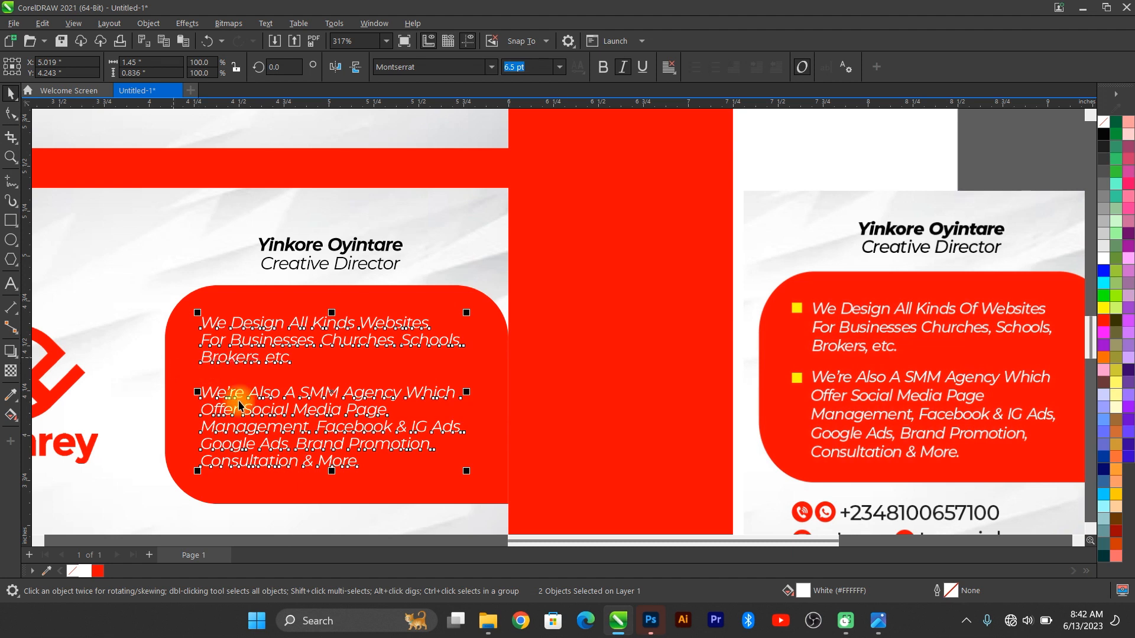
pyautogui.press('Down')
pyautogui.press('Down')
pyautogui.press('Up')
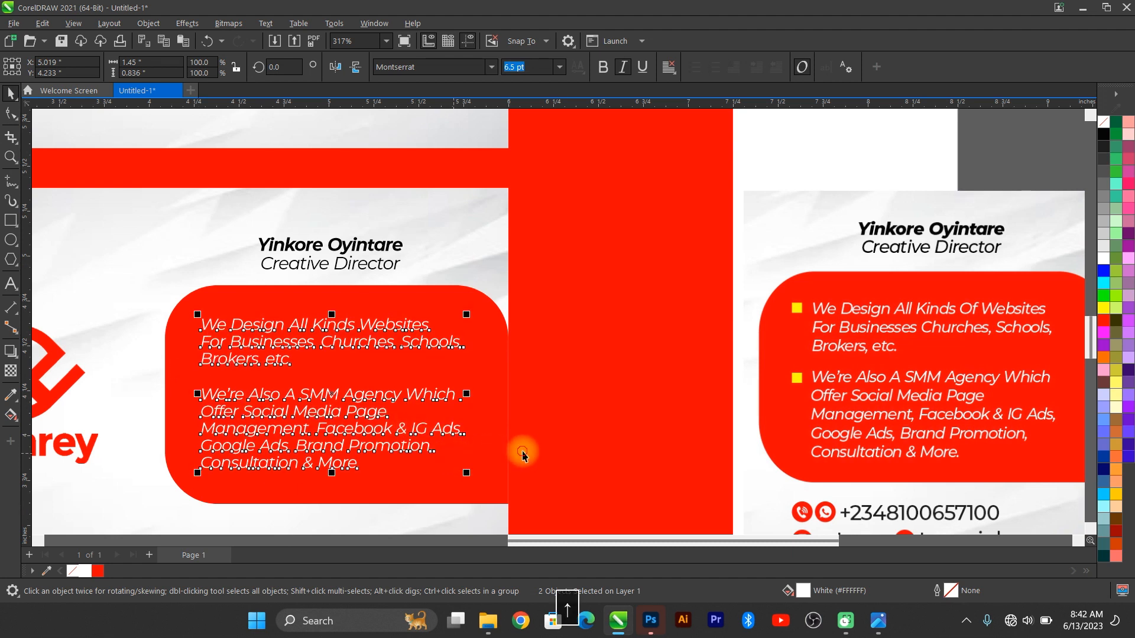
pyautogui.click(522, 452)
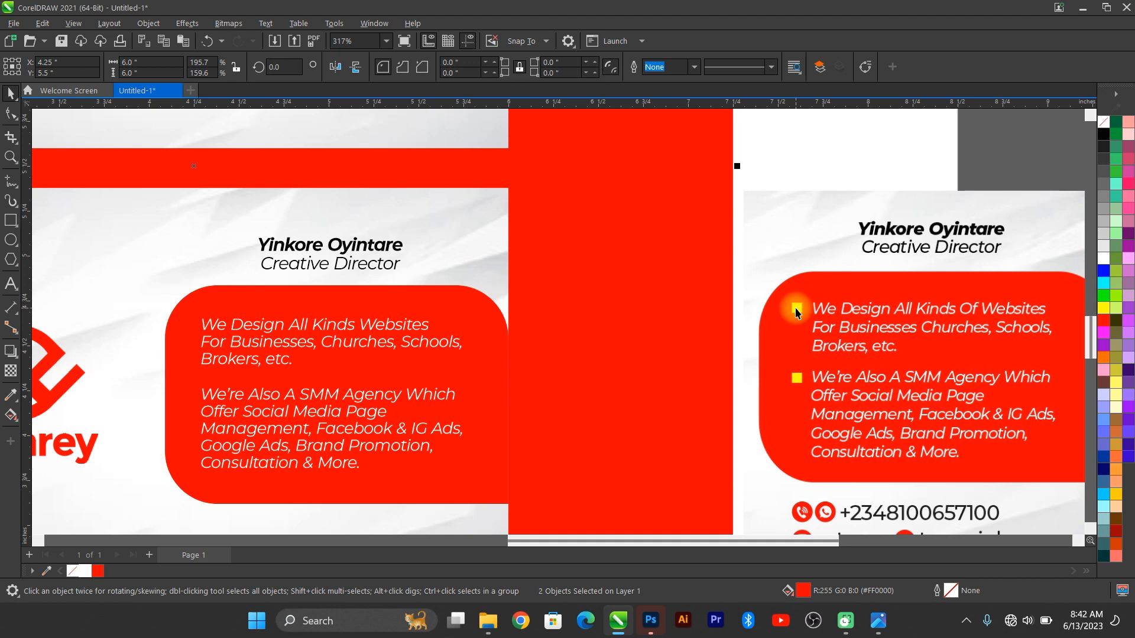
# Step: Draw a small square bullet just left of the 'We Design' service line
pyautogui.scroll(2, 122, 296)
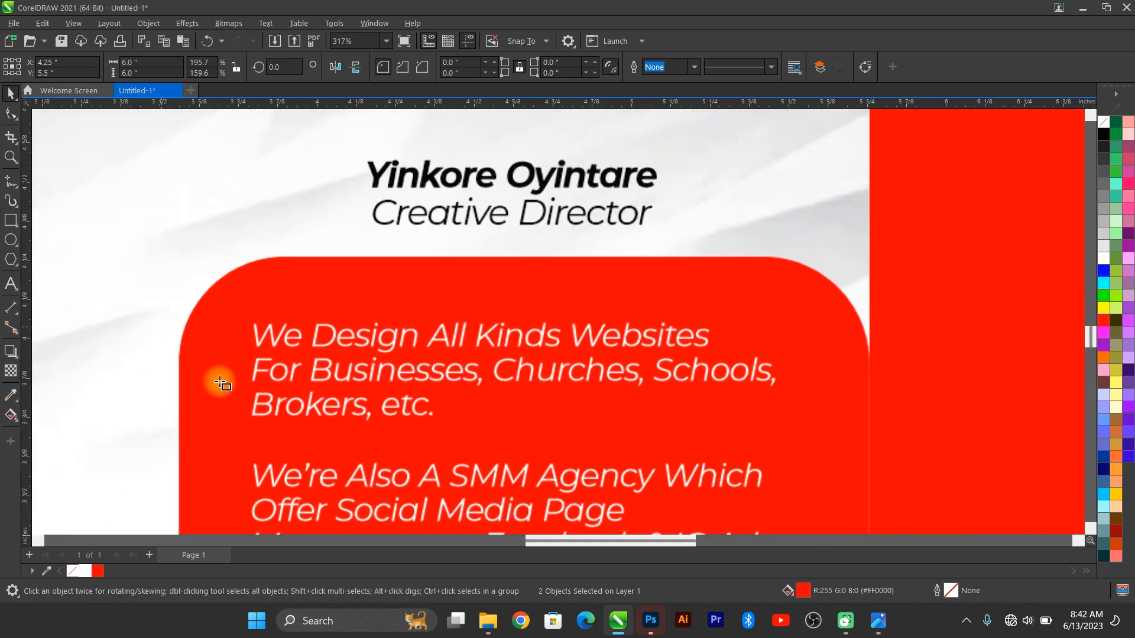
pyautogui.press('F6')
pyautogui.scroll(3, 223, 377)
pyautogui.moveTo(223, 293); pyautogui.dragTo(245, 315)
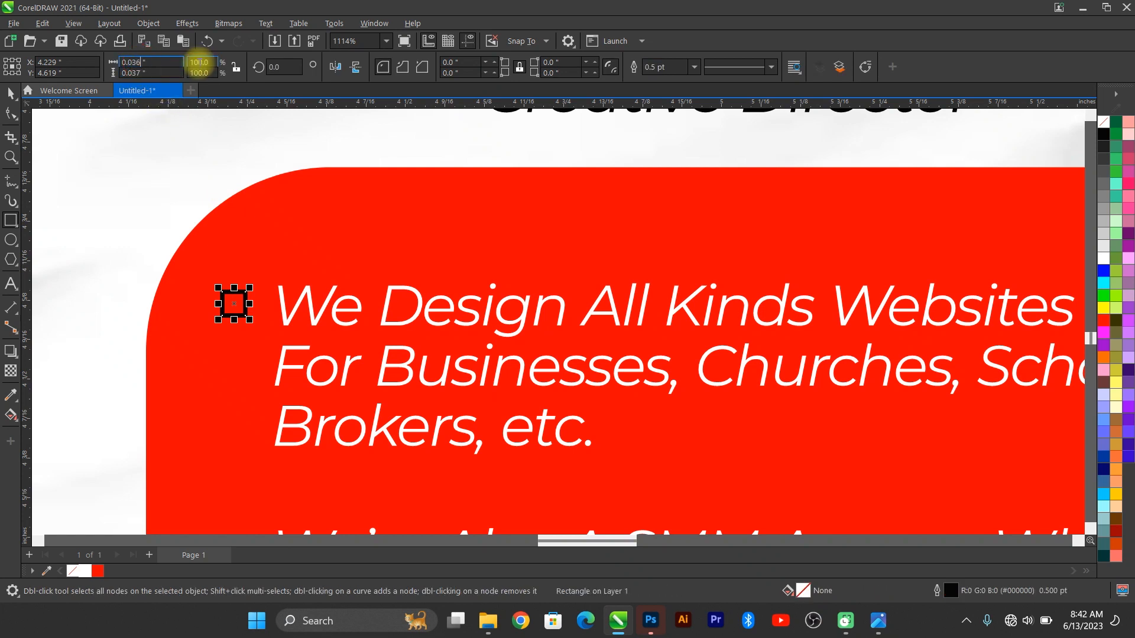
pyautogui.press('BackSpace')
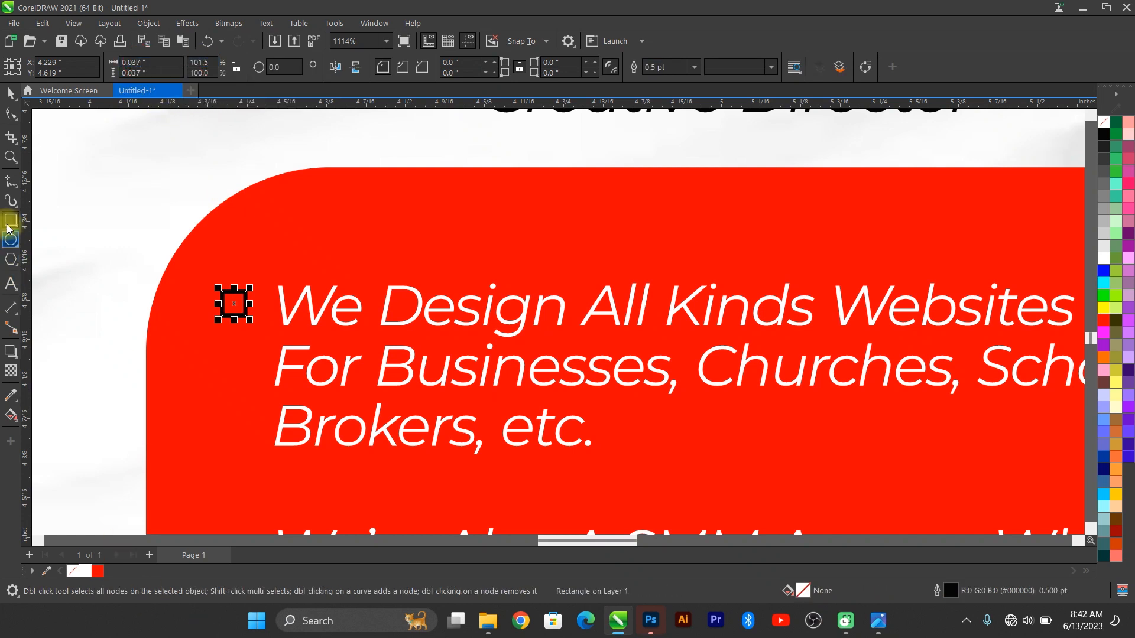
pyautogui.click(11, 92)
pyautogui.scroll(-1, 221, 182)
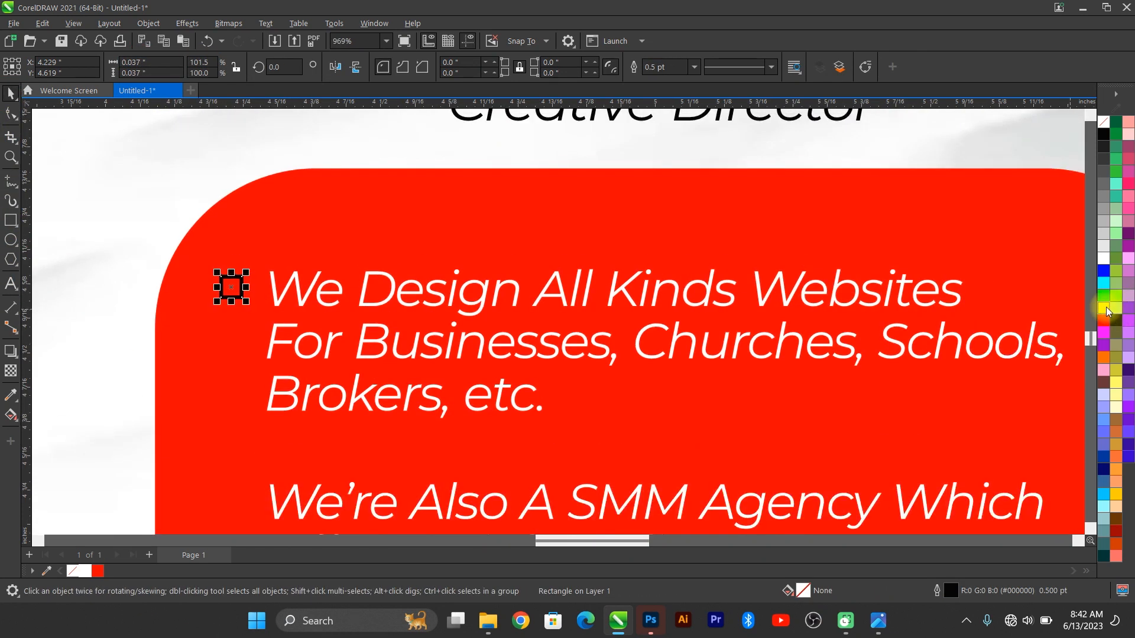
# Step: Fill the bullet square yellow and remove its outline
pyautogui.click(1103, 307)
pyautogui.rightClick(1104, 122)
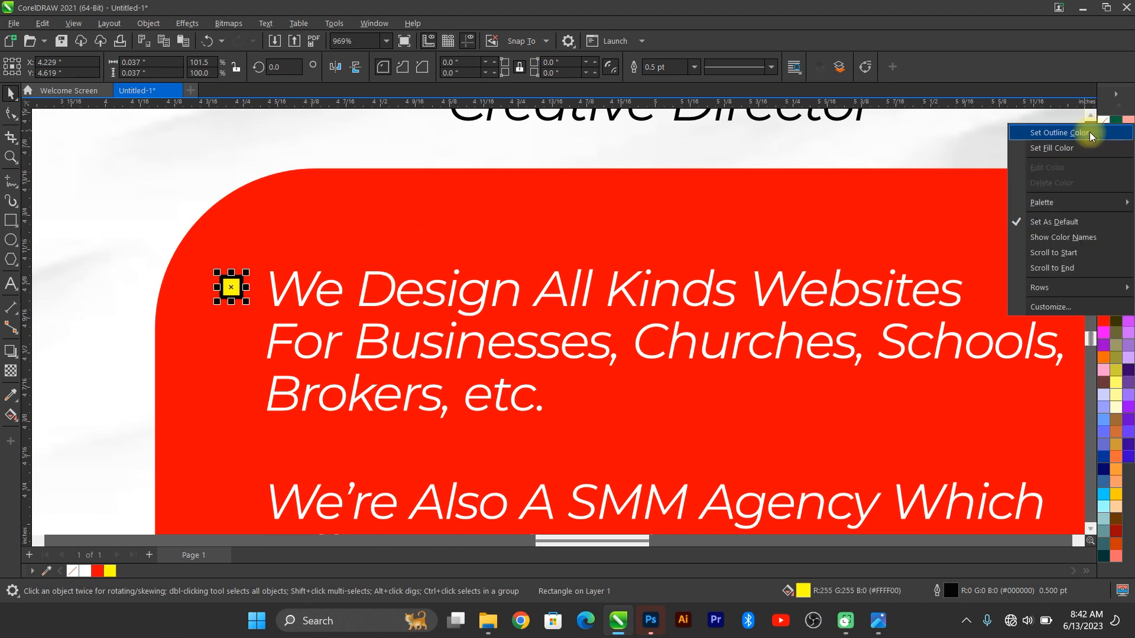
pyautogui.click(1089, 132)
# Step: Compare with the reference card, enlarge the bullet slightly, and try a blue fill
pyautogui.press('F4')
pyautogui.scroll(2, 690, 439)
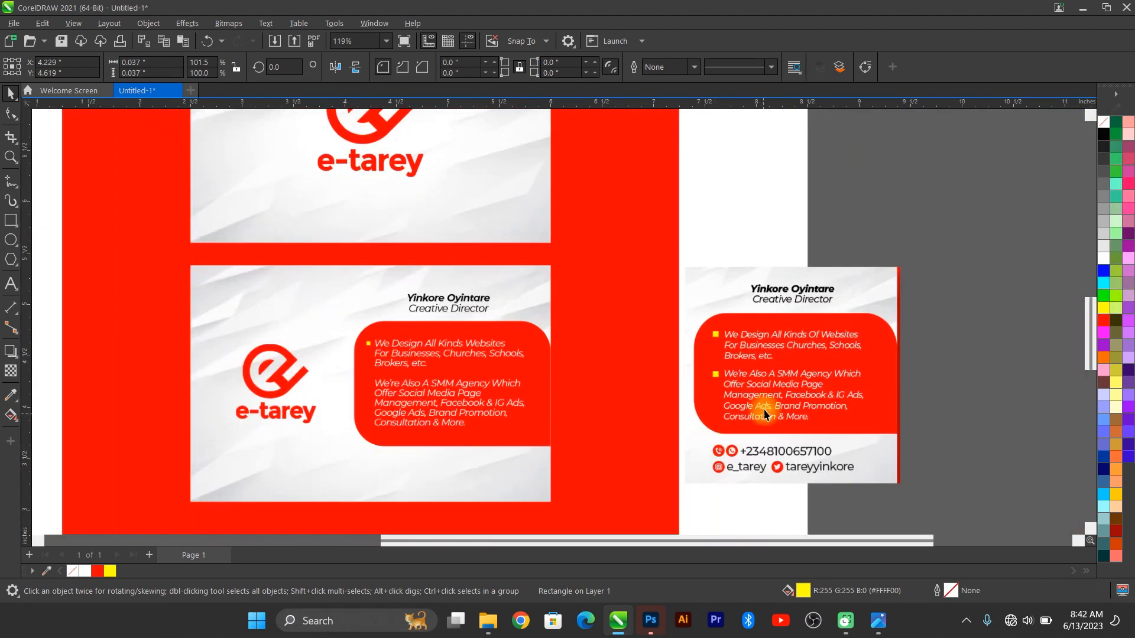
pyautogui.click(767, 410)
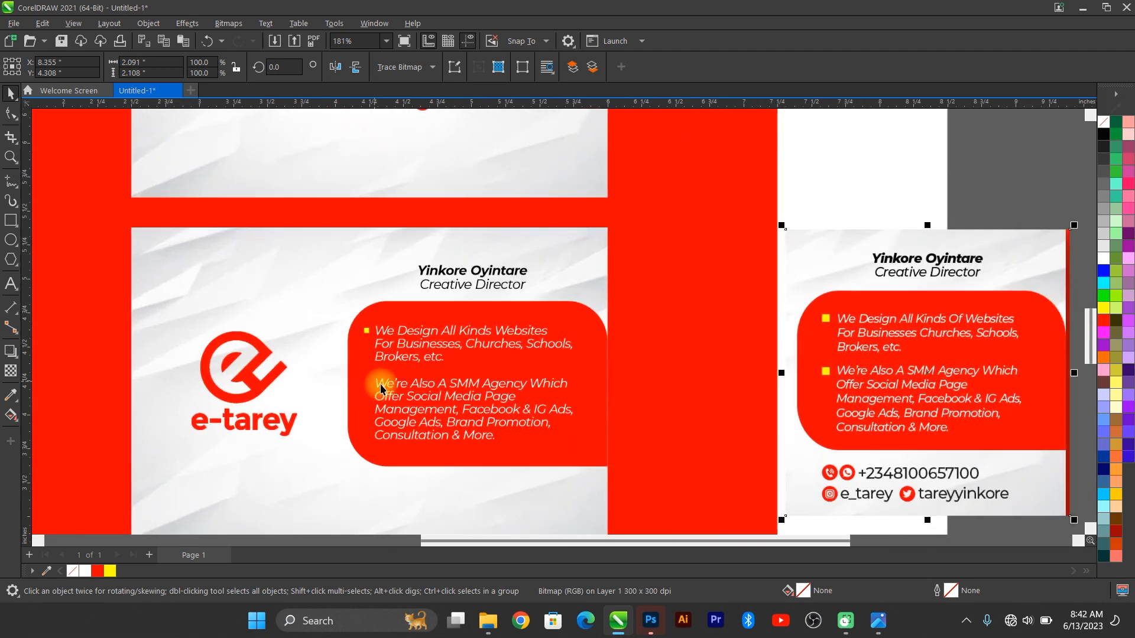
pyautogui.scroll(6, 375, 363)
pyautogui.scroll(2, 347, 278)
pyautogui.click(342, 278)
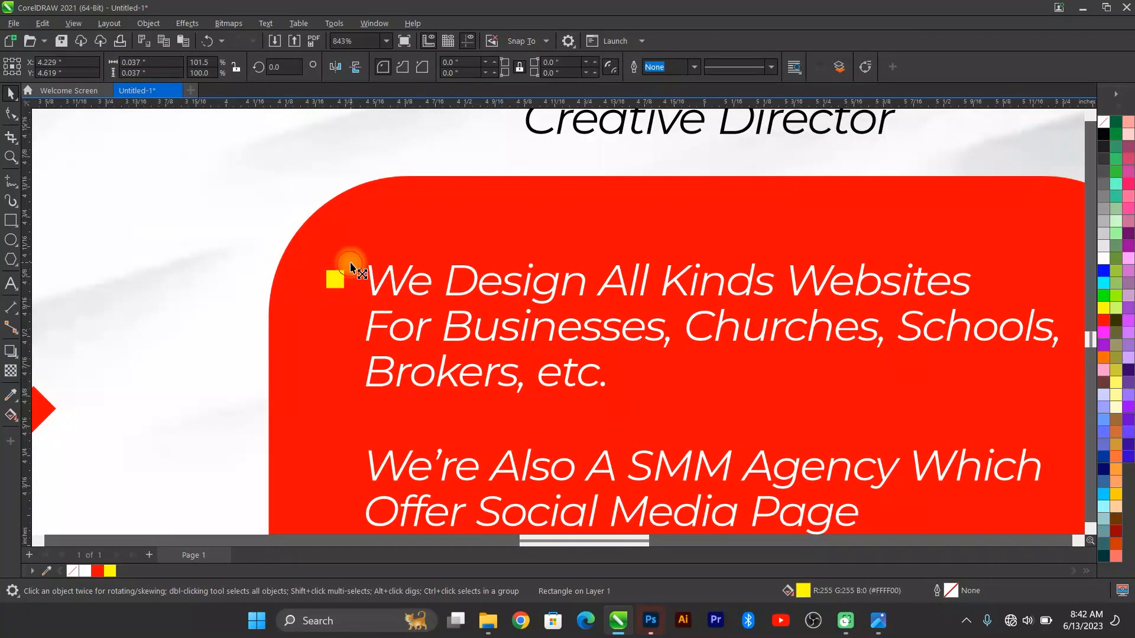
pyautogui.moveTo(348, 266); pyautogui.dragTo(351, 263)
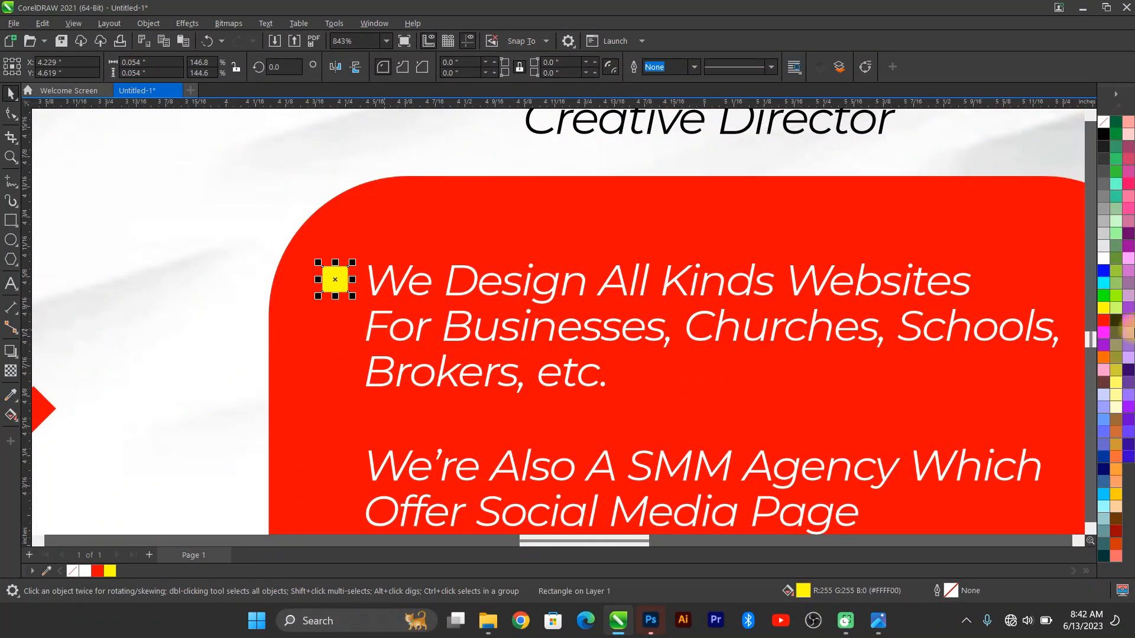
pyautogui.click(1104, 269)
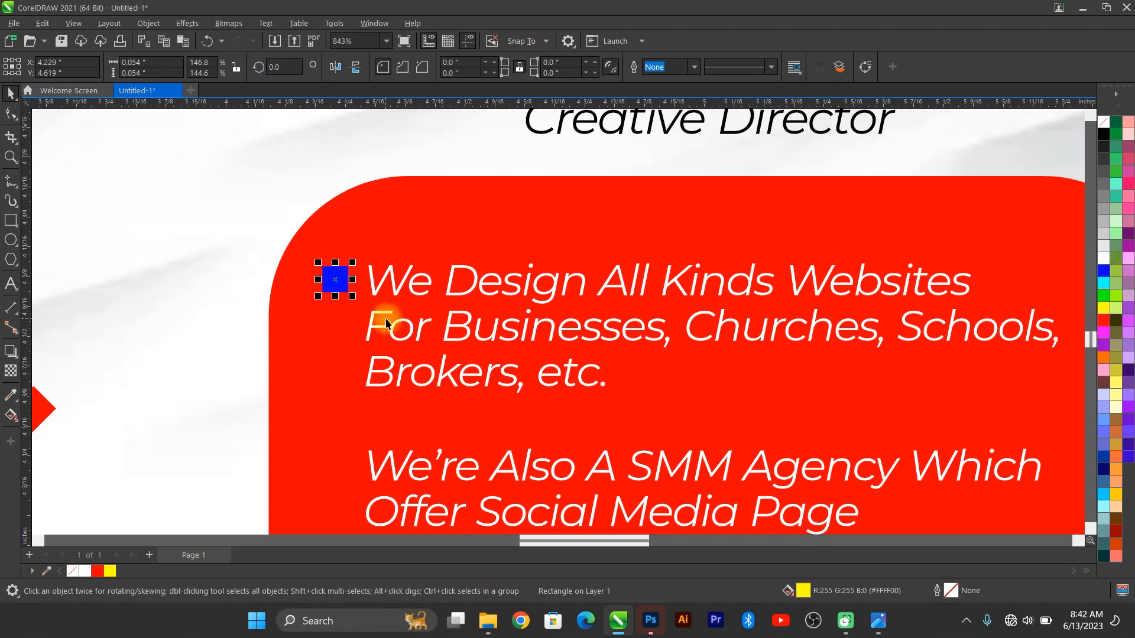
pyautogui.scroll(-3, 371, 285)
pyautogui.scroll(-3, 371, 285)
# Step: Restore the yellow fill, nudge the bullet right, and place a duplicate beside the second paragraph
pyautogui.hotkey('ctrl', 'z')
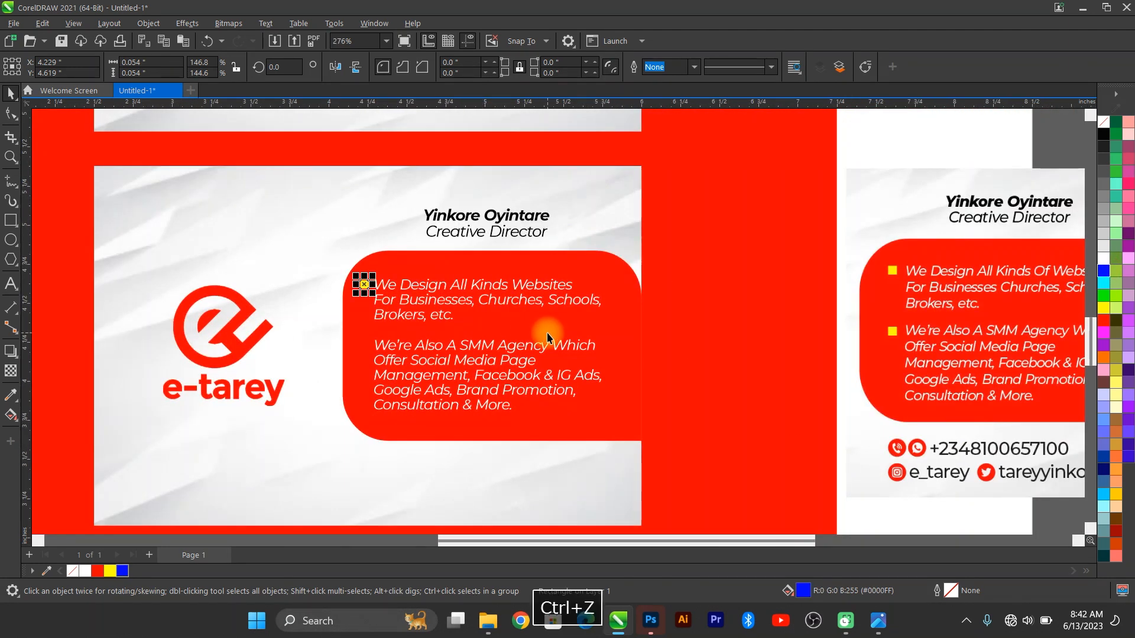
pyautogui.press('Right')
pyautogui.press('Right')
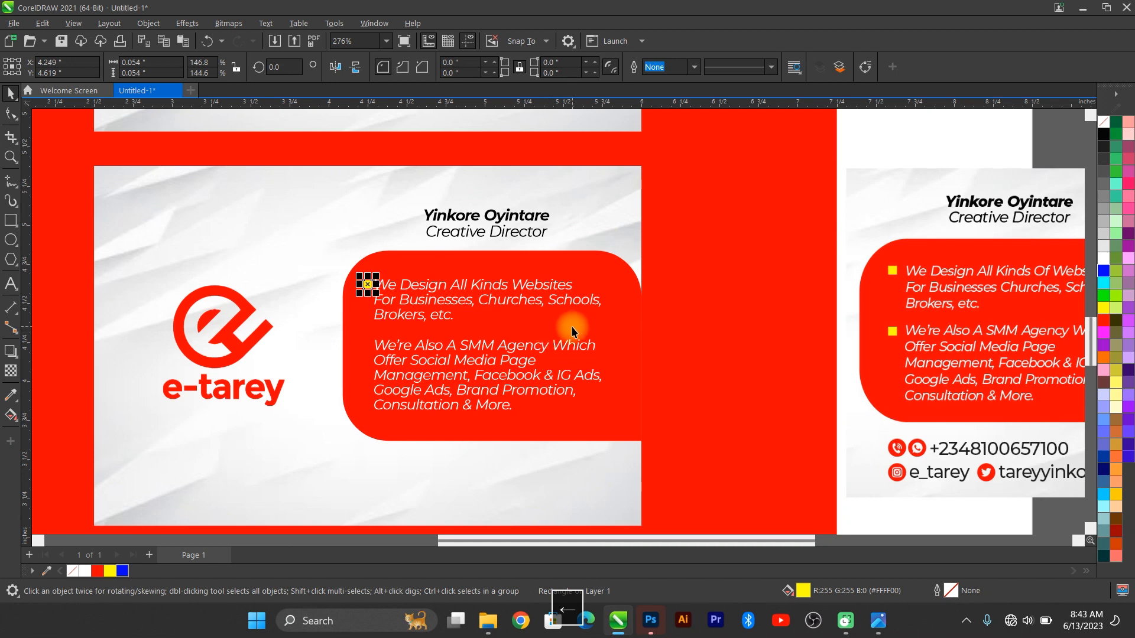
pyautogui.hotkey('ctrl', 'd')
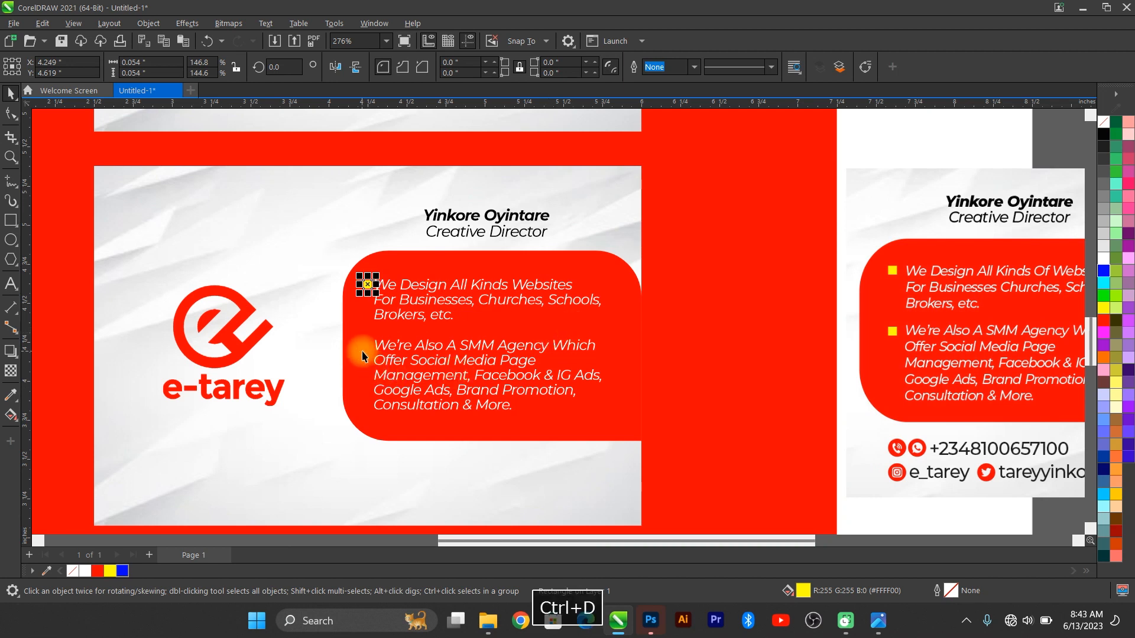
pyautogui.moveTo(405, 246); pyautogui.dragTo(362, 345)
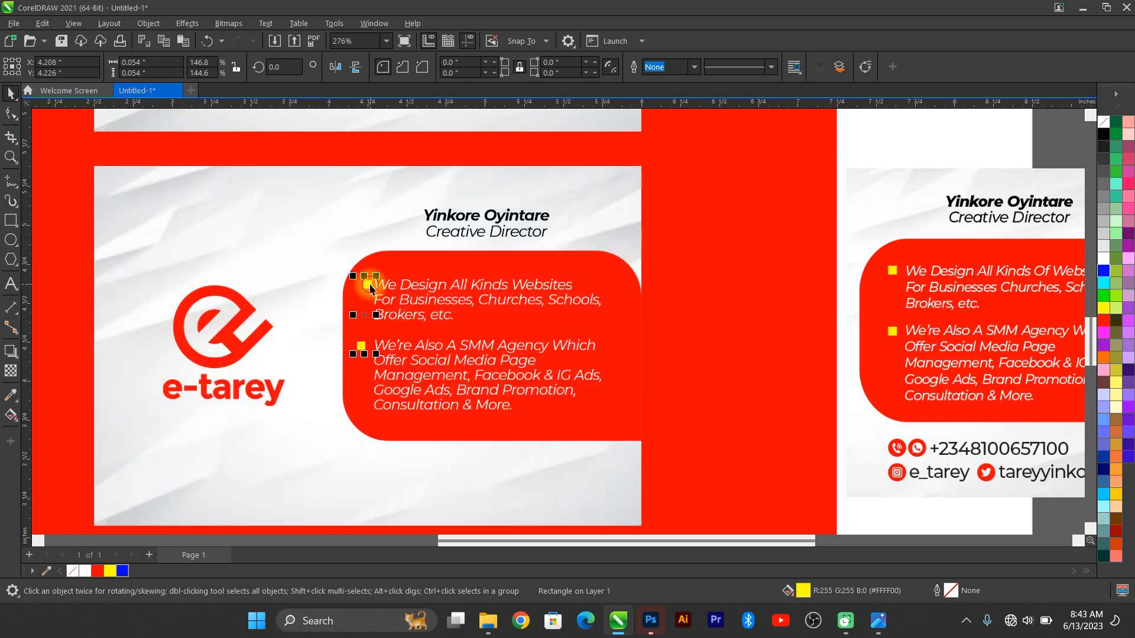
# Step: Nudge both yellow bullets slightly left to line them up with the text
pyautogui.click(370, 287)
pyautogui.keyDown('shift'); pyautogui.click(375, 353); pyautogui.keyUp('shift')
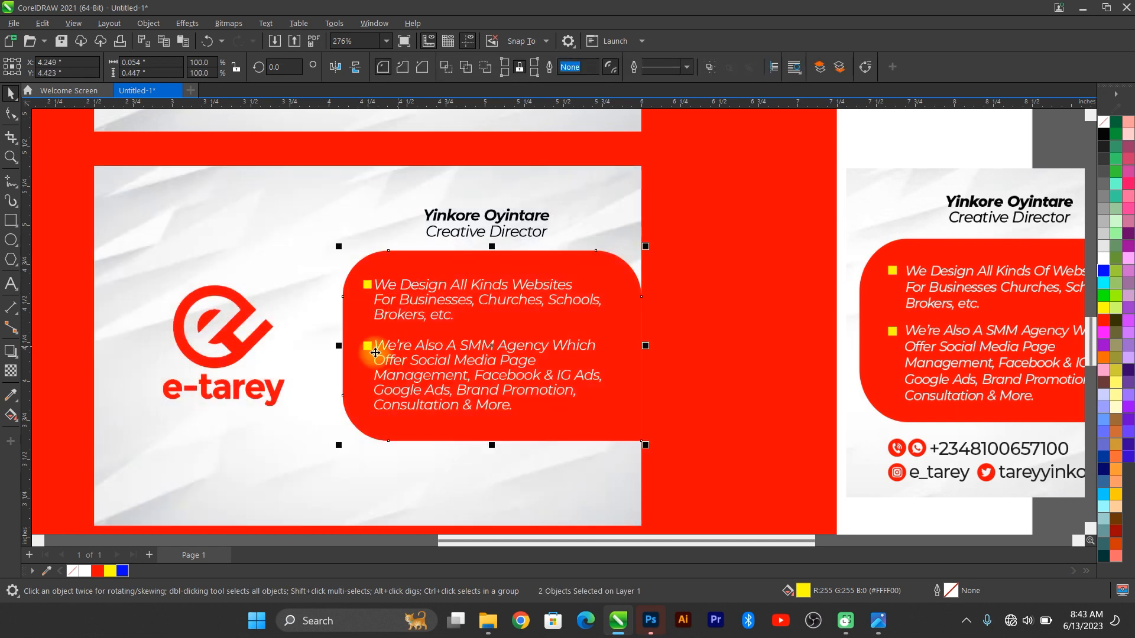
pyautogui.press('Left')
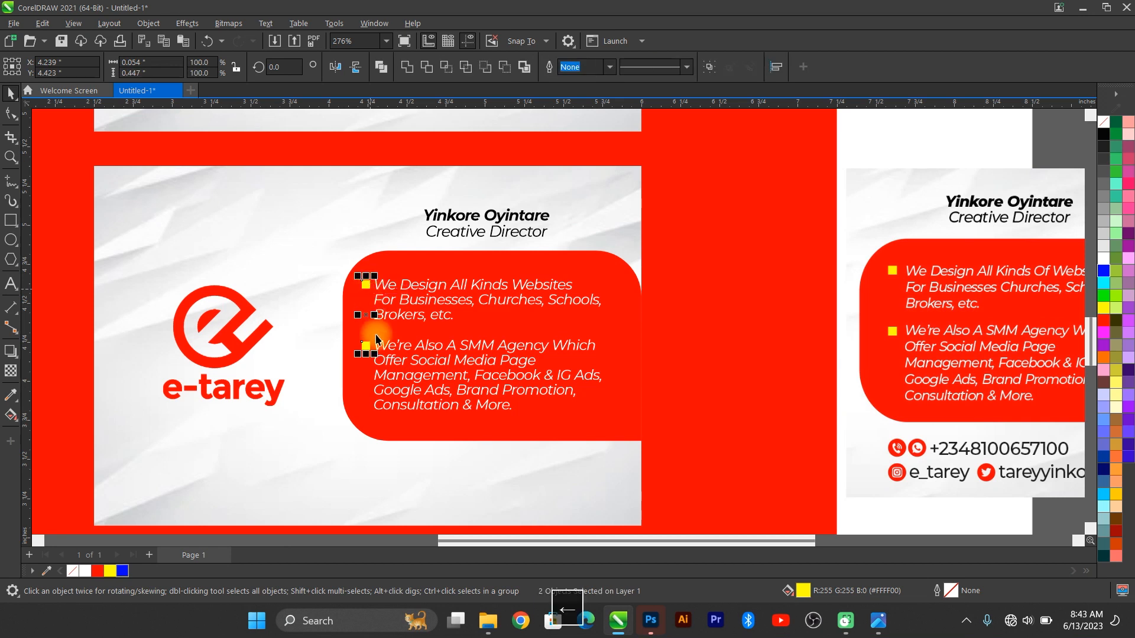
pyautogui.scroll(-2, 376, 339)
# Step: Move the right-hand reference card up slightly and select the name and title text
pyautogui.click(685, 299)
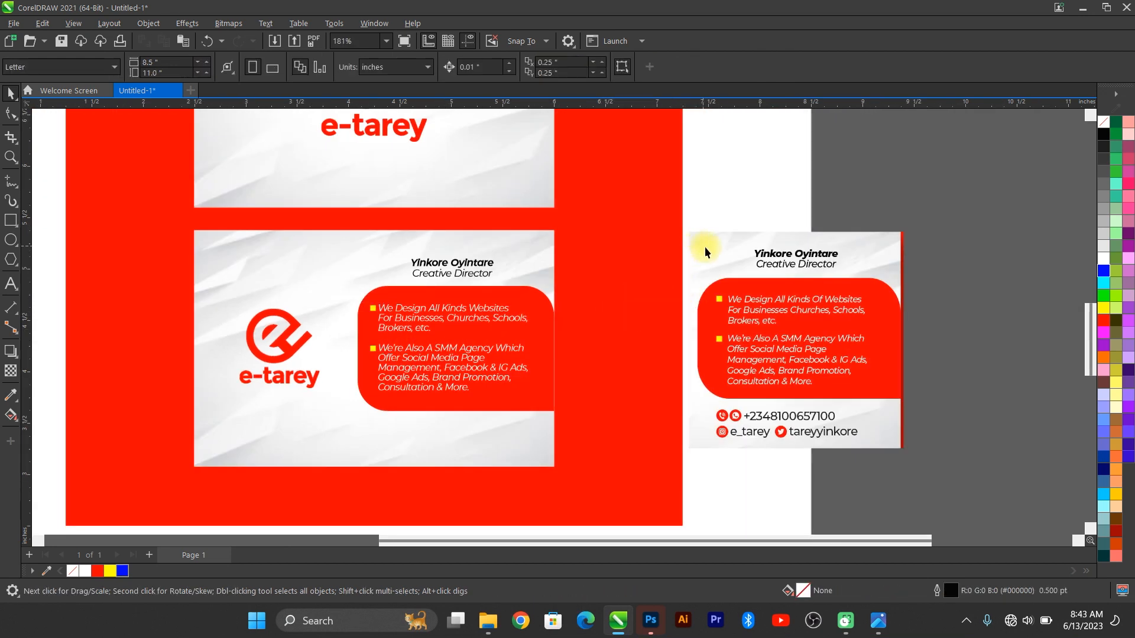
pyautogui.moveTo(724, 301); pyautogui.dragTo(728, 284)
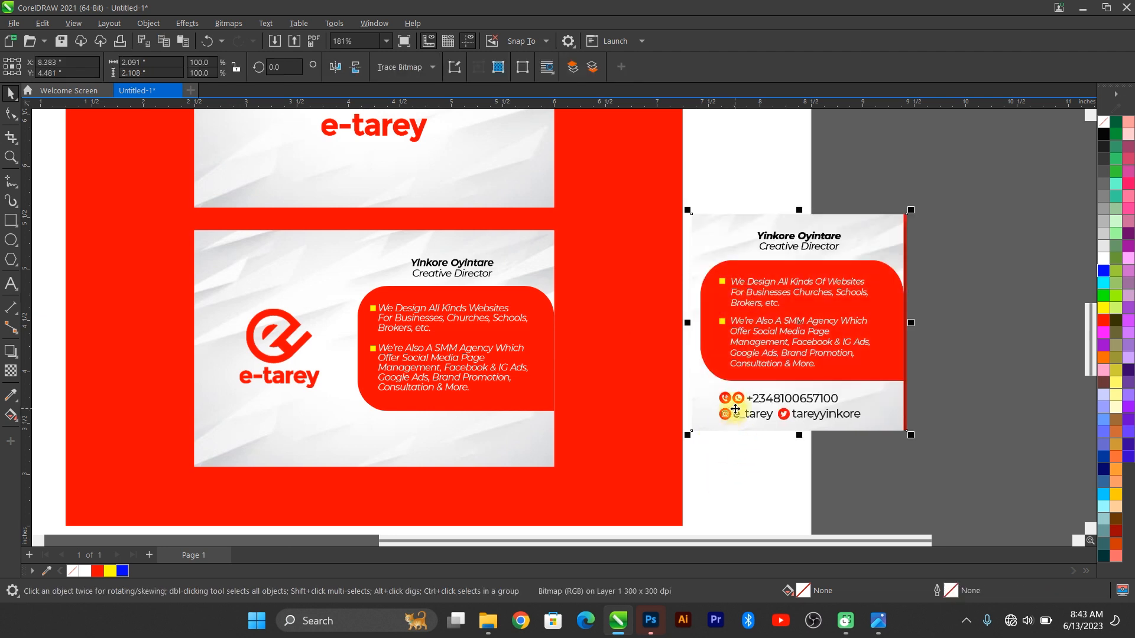
pyautogui.scroll(3, 520, 478)
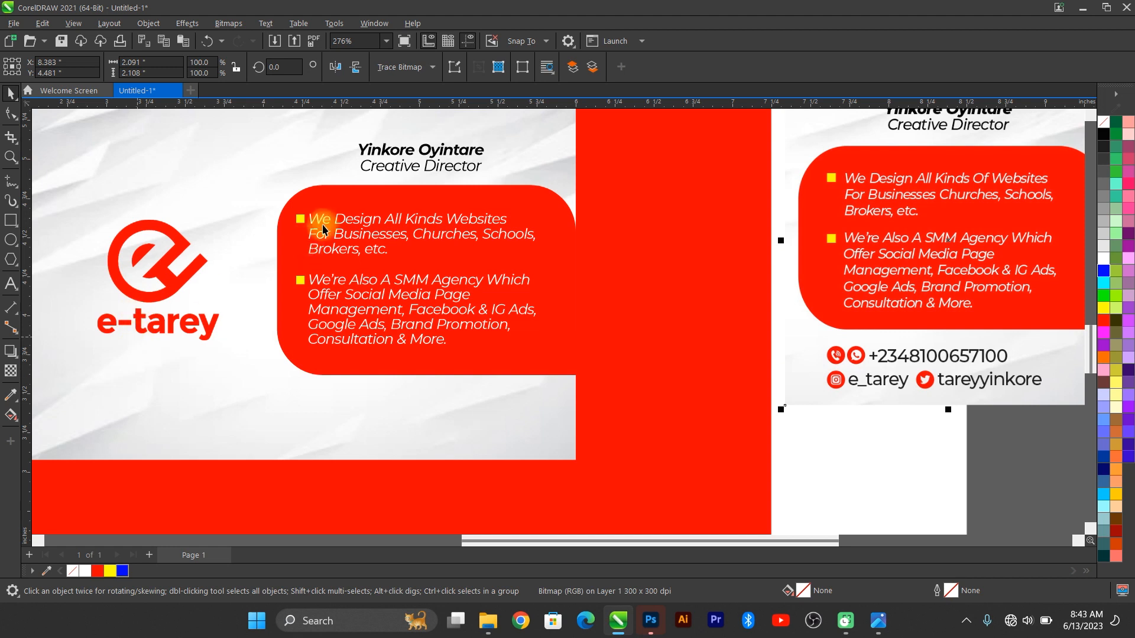
pyautogui.click(437, 168)
# Step: Duplicate the name text below the red panel and replace it with the phone number and two social handles
pyautogui.hotkey('ctrl', 'd')
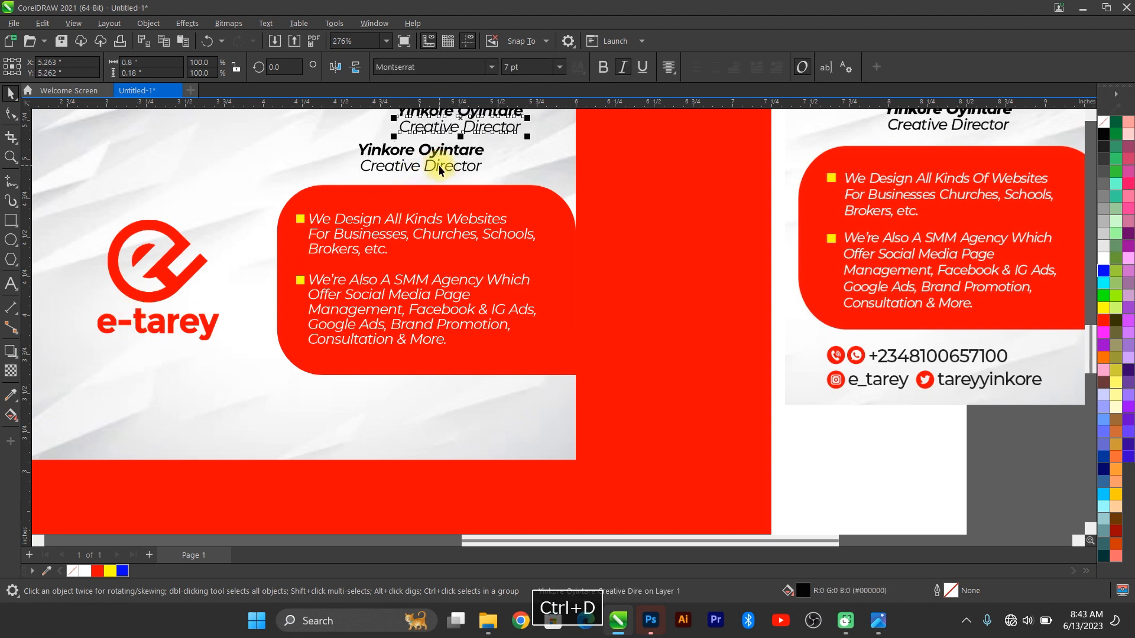
pyautogui.moveTo(474, 121); pyautogui.dragTo(417, 408)
pyautogui.doubleClick(418, 406)
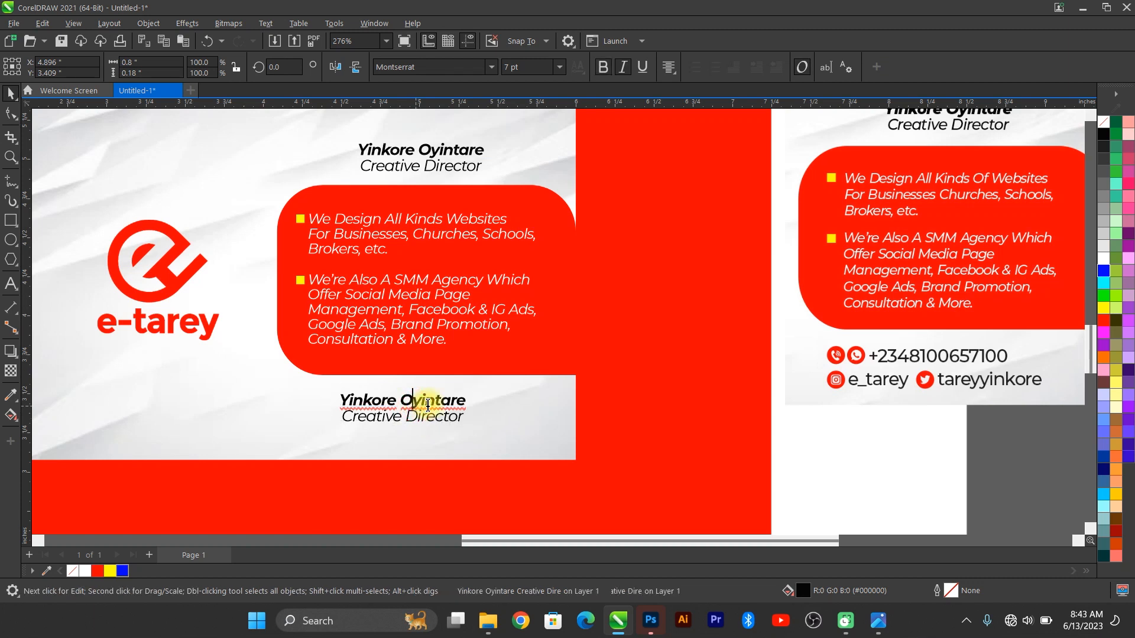
pyautogui.hotkey('ctrl', 'a')
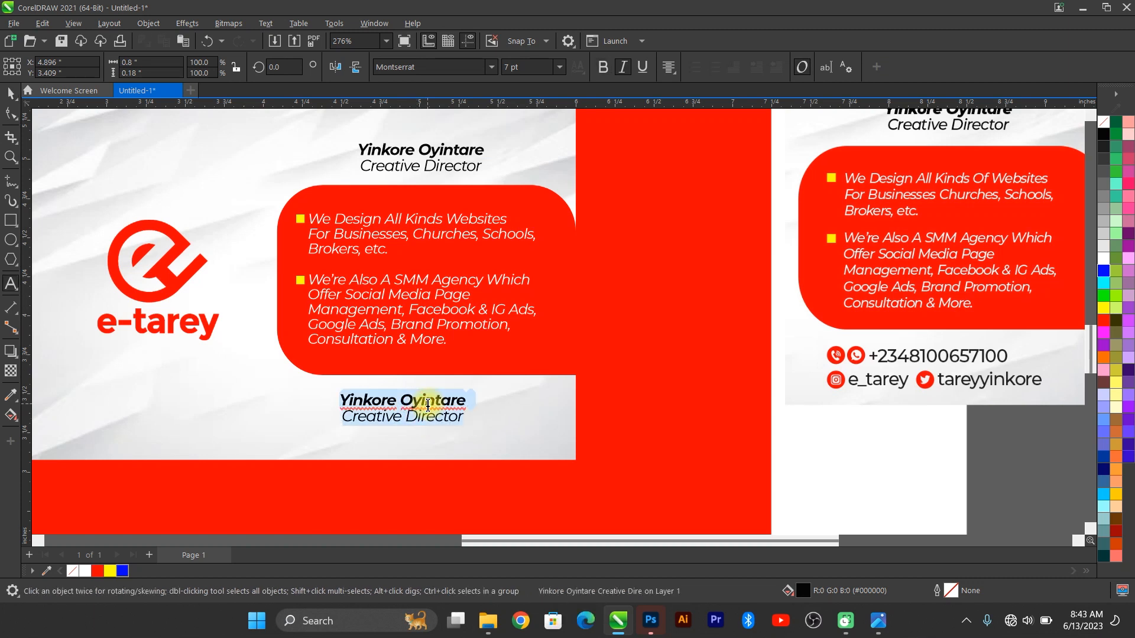
pyautogui.press('Delete')
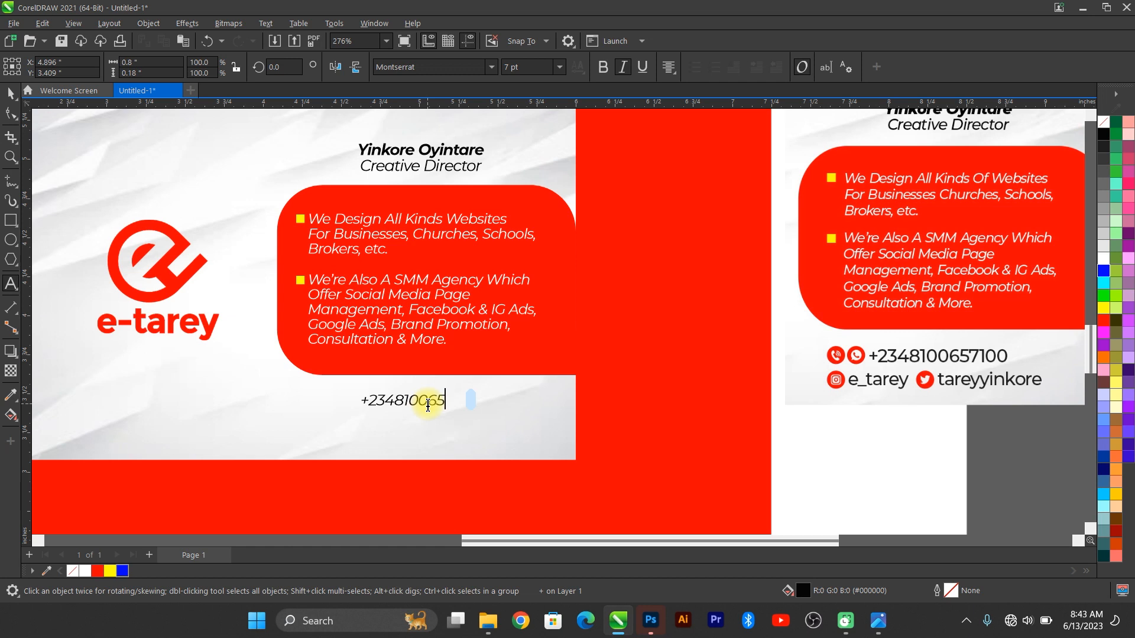
pyautogui.write('00')
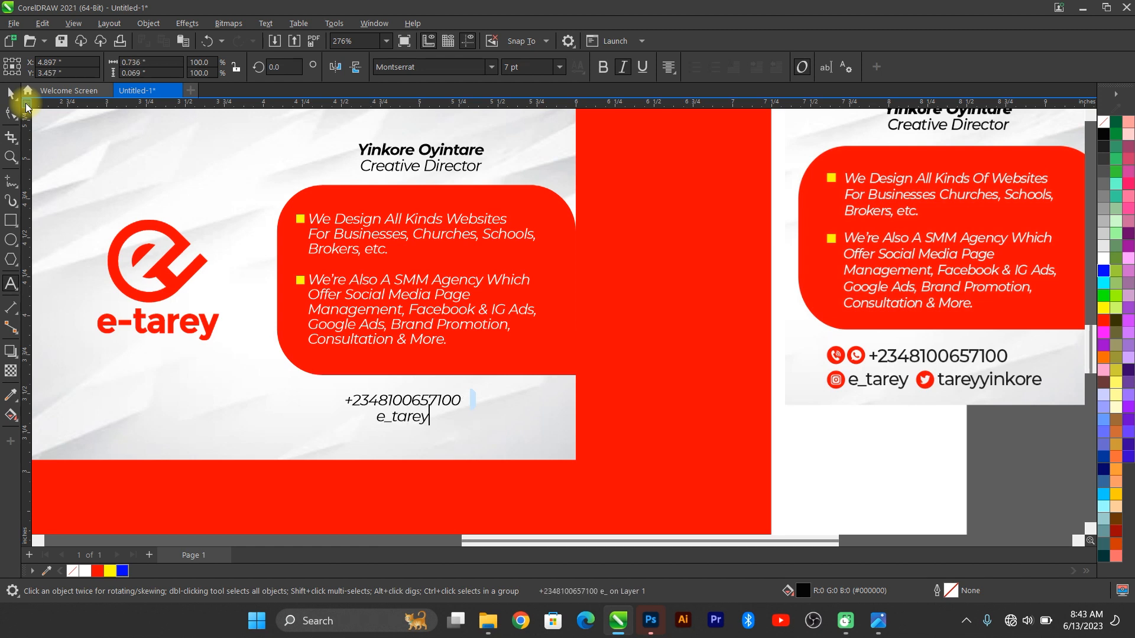
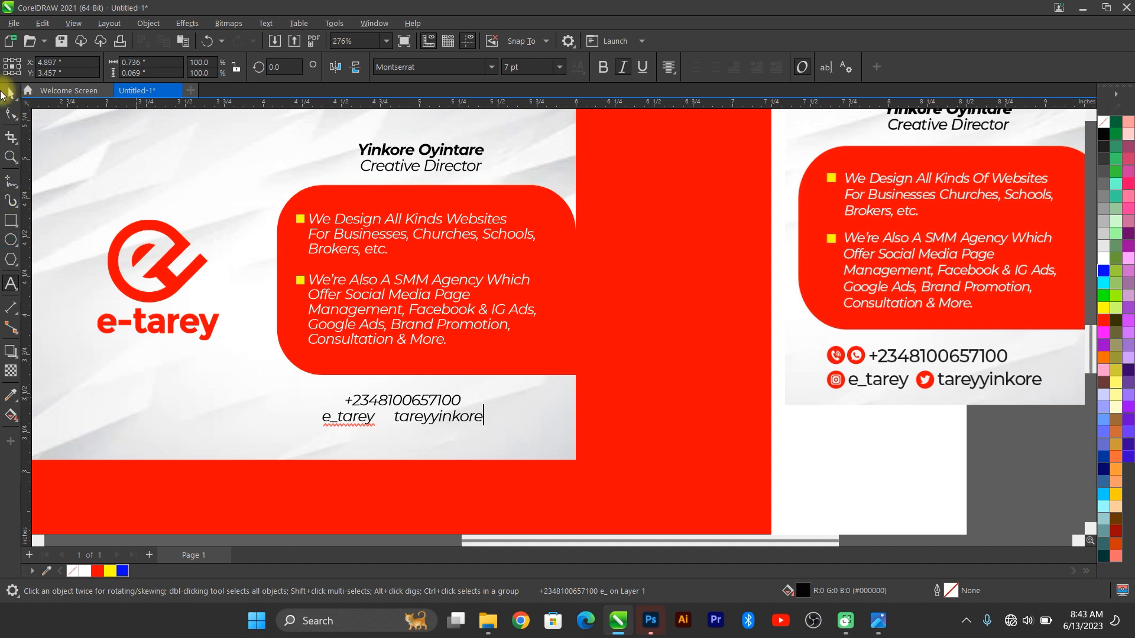
# Step: Left-align the contact lines and add more space before the second social handle
pyautogui.click(11, 93)
pyautogui.click(656, 71)
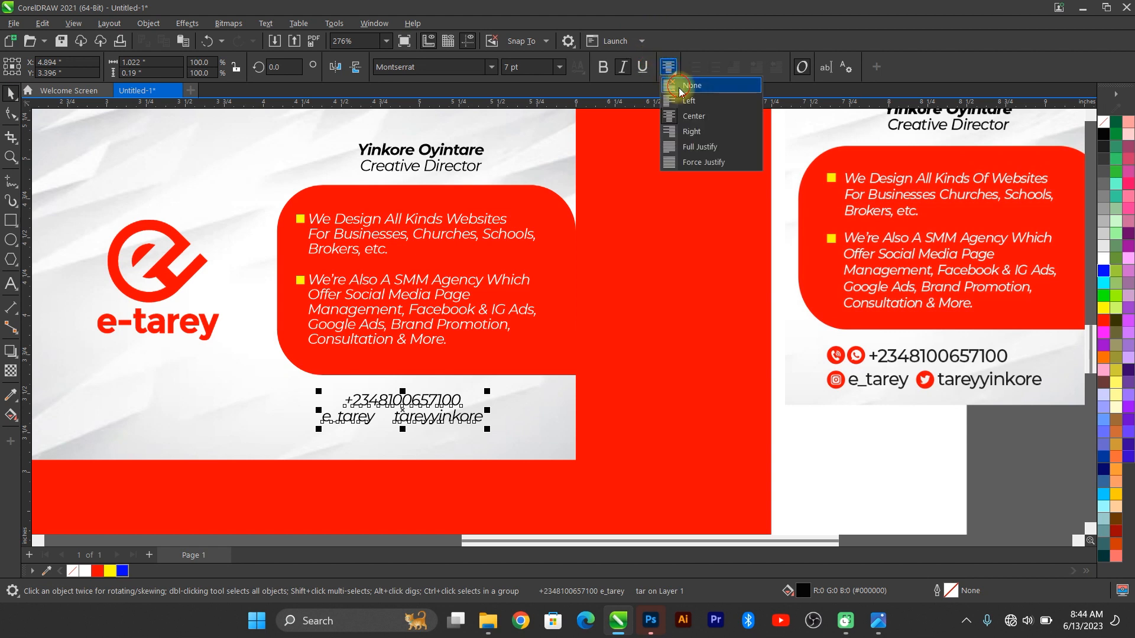
pyautogui.click(674, 79)
pyautogui.scroll(2, 398, 413)
pyautogui.doubleClick(399, 409)
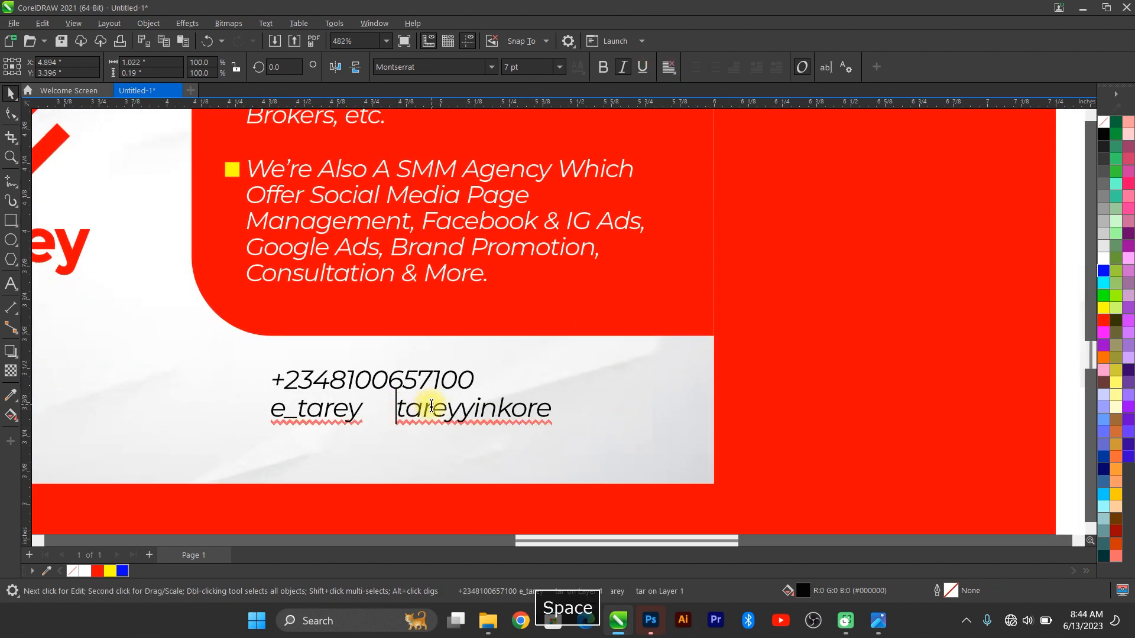
pyautogui.click(8, 95)
pyautogui.scroll(-1, 497, 316)
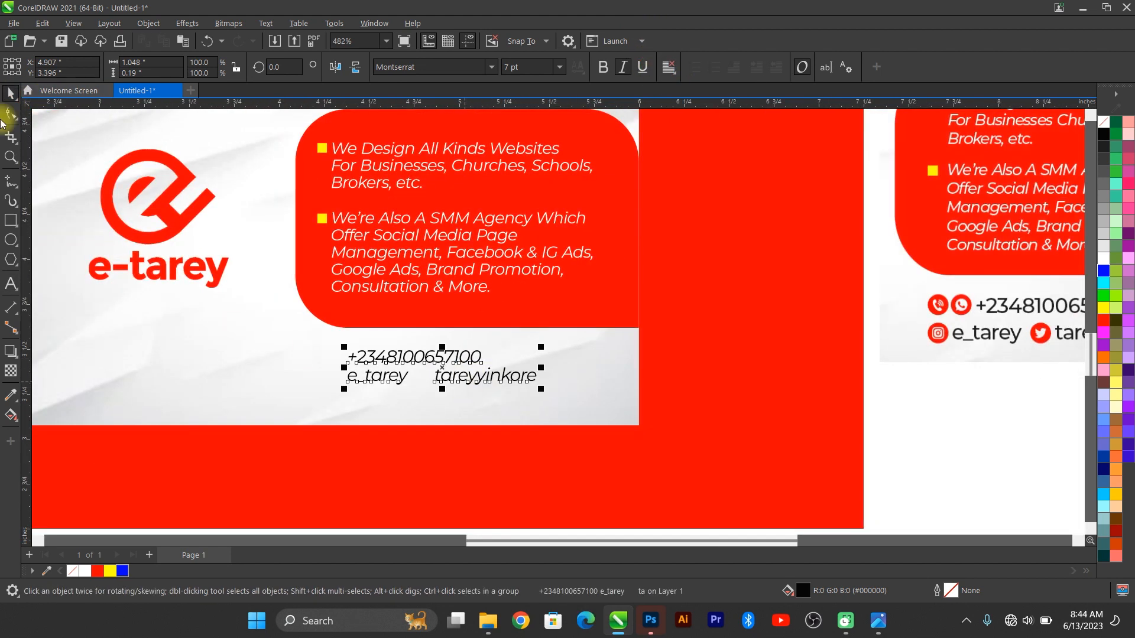
# Step: Increase the contact text's line spacing and scale the text up slightly
pyautogui.click(11, 115)
pyautogui.scroll(1, 310, 387)
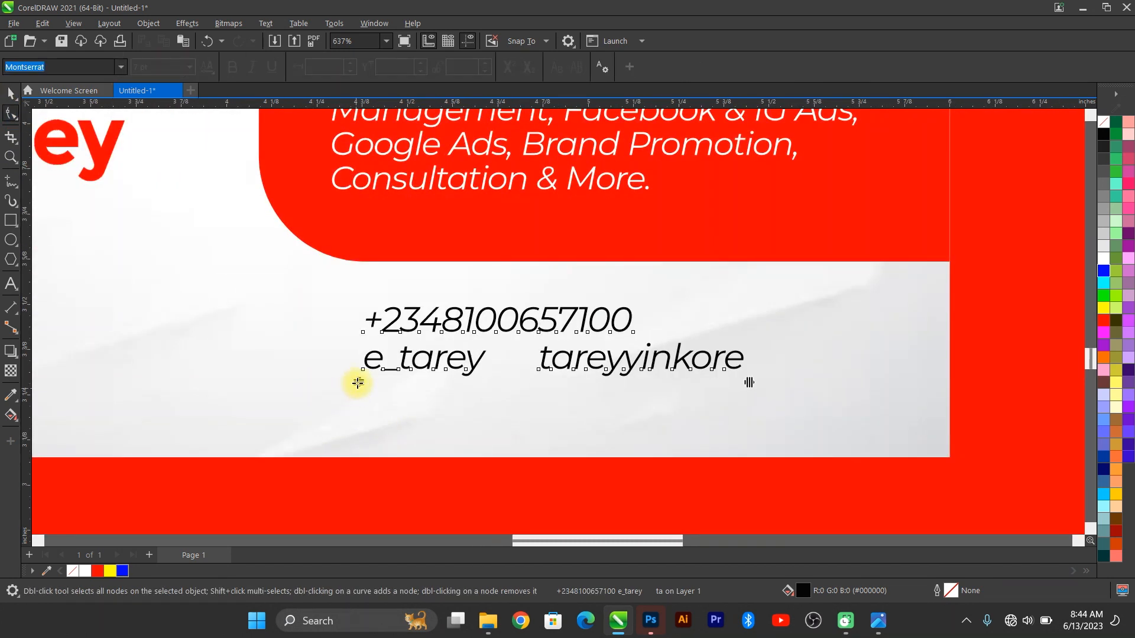
pyautogui.moveTo(357, 383); pyautogui.dragTo(357, 388)
pyautogui.click(11, 93)
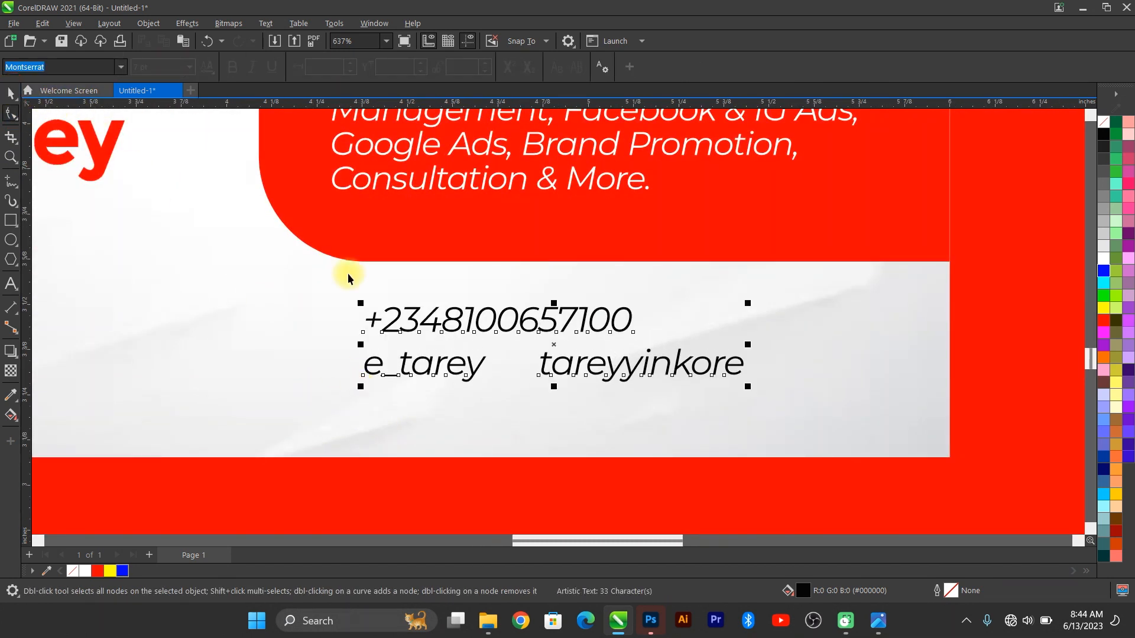
pyautogui.scroll(-3, 502, 304)
pyautogui.press('space')
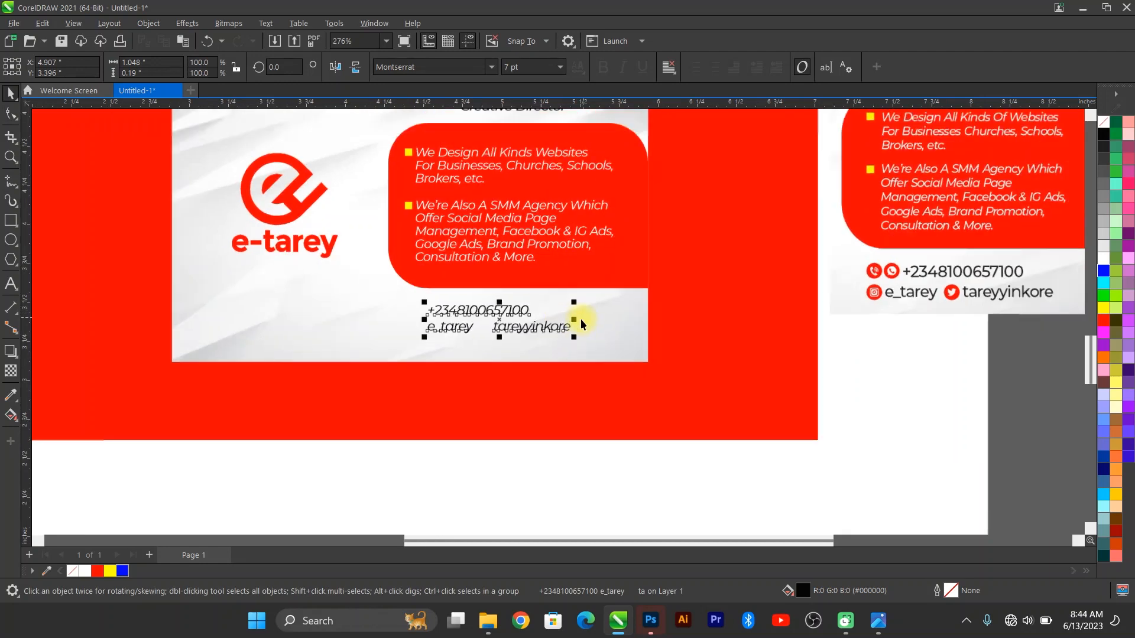
pyautogui.scroll(-1, 582, 317)
pyautogui.moveTo(576, 305); pyautogui.dragTo(590, 299)
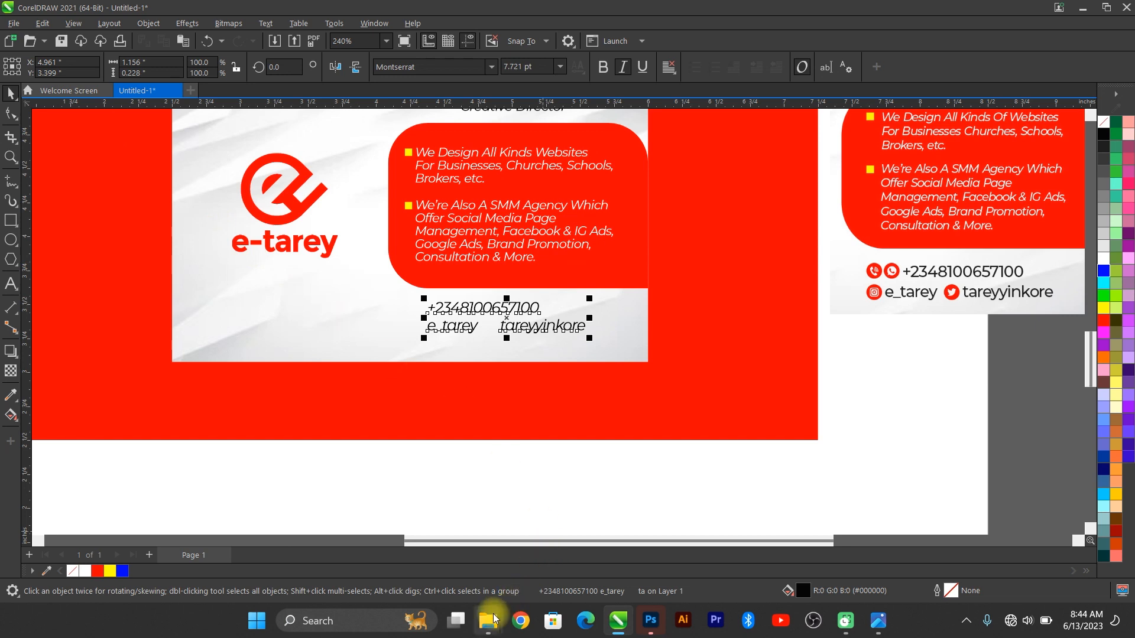
# Step: In File Explorer, browse from 2022 DESIGN JOBS to the 2023 DESIGN JOBS folder
pyautogui.moveTo(487, 626)
pyautogui.click(561, 553)
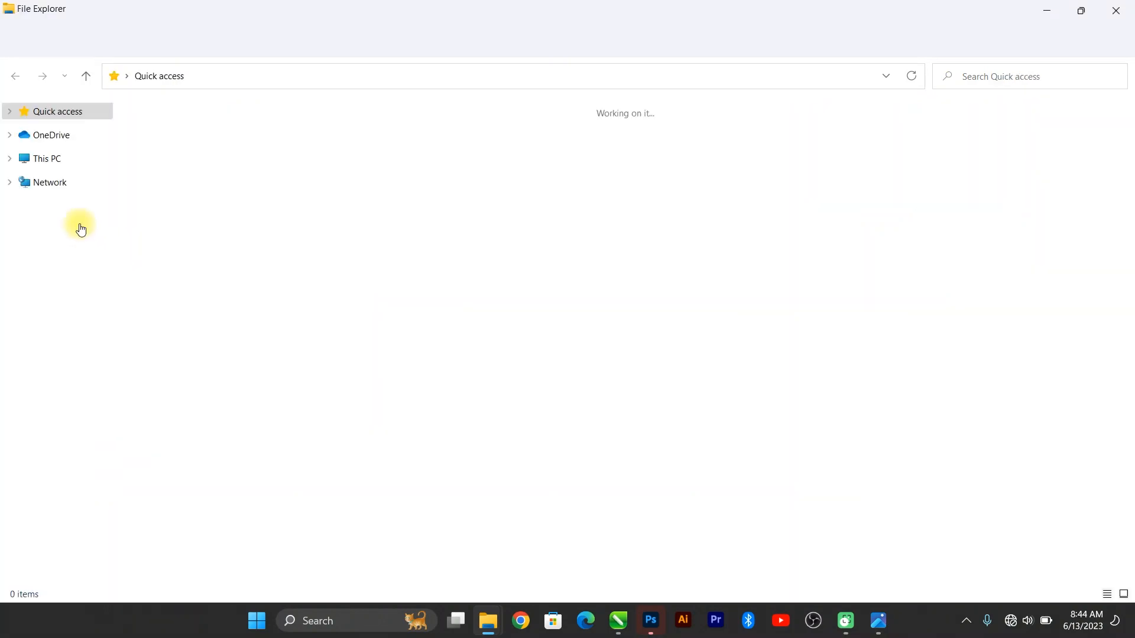
pyautogui.click(75, 206)
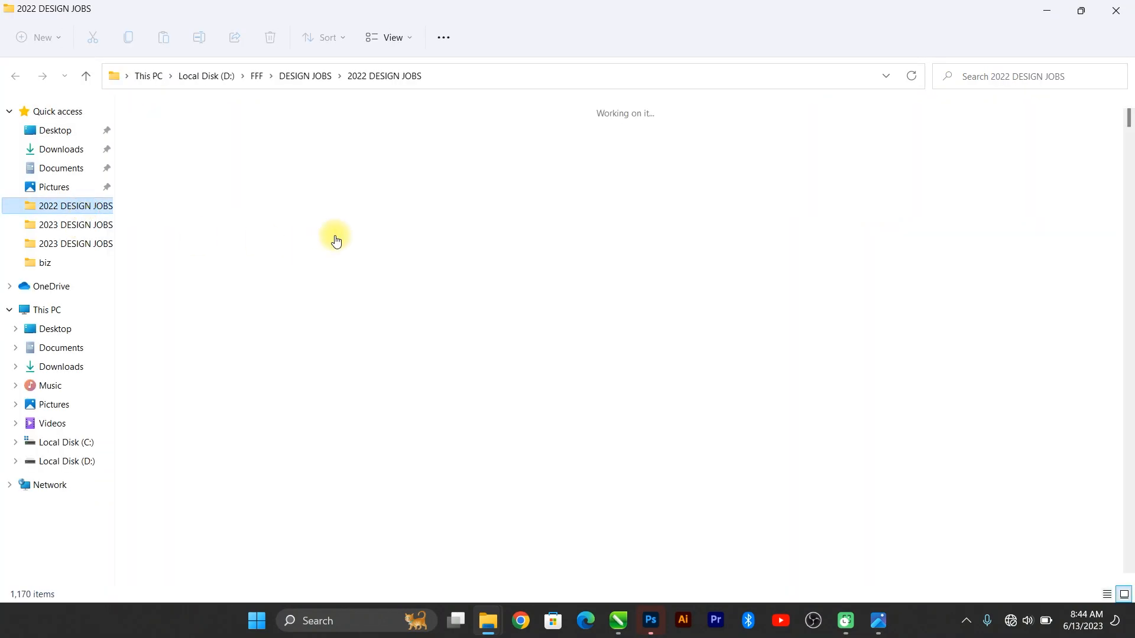
pyautogui.press('Down')
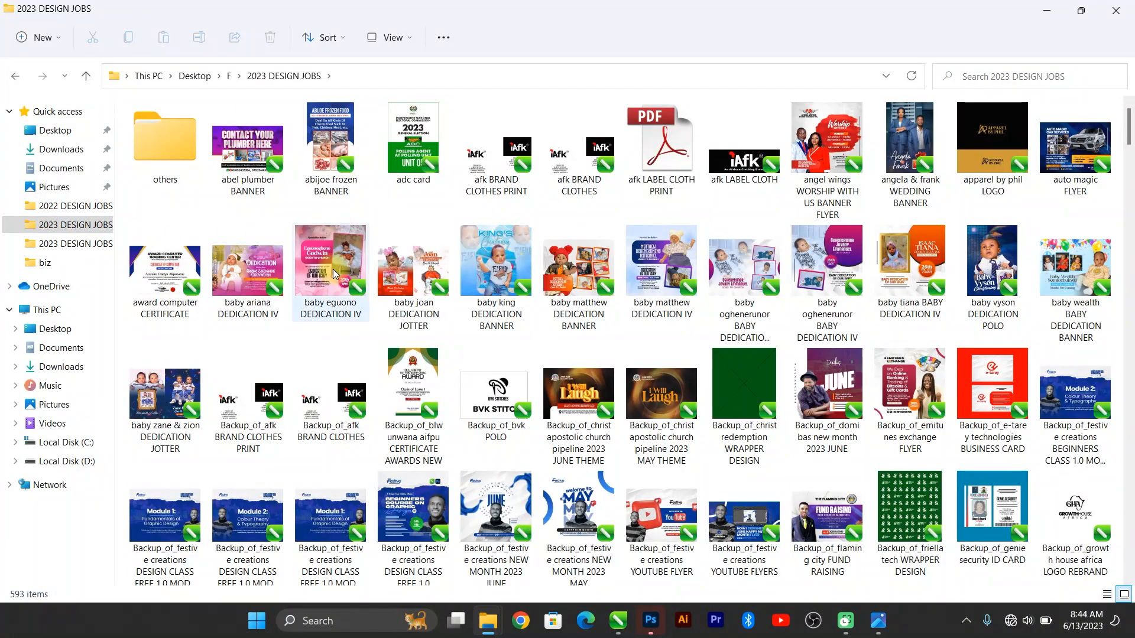
pyautogui.click(334, 274)
# Step: Open the 'social media icons N' file and fit all its icons in view
pyautogui.press('s')
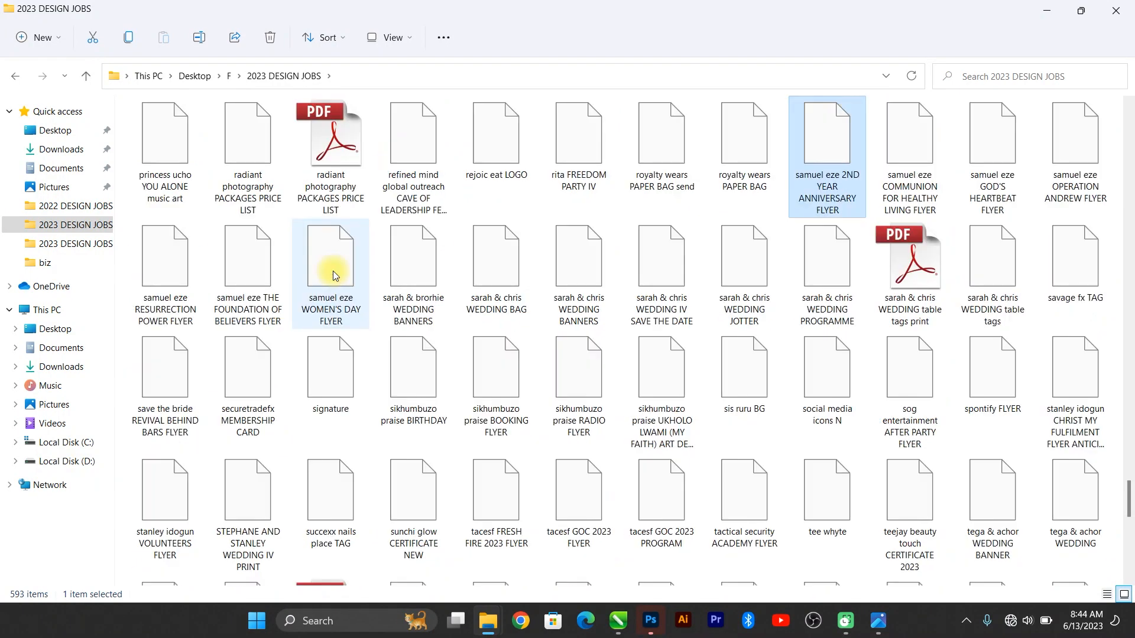
pyautogui.doubleClick(860, 425)
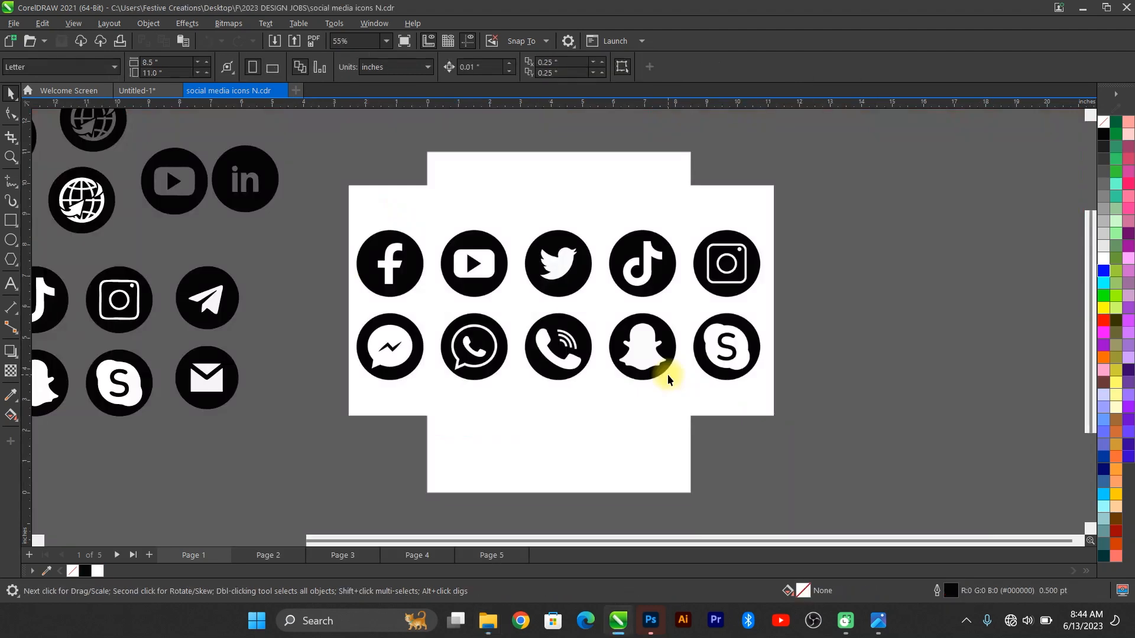
pyautogui.press('F4')
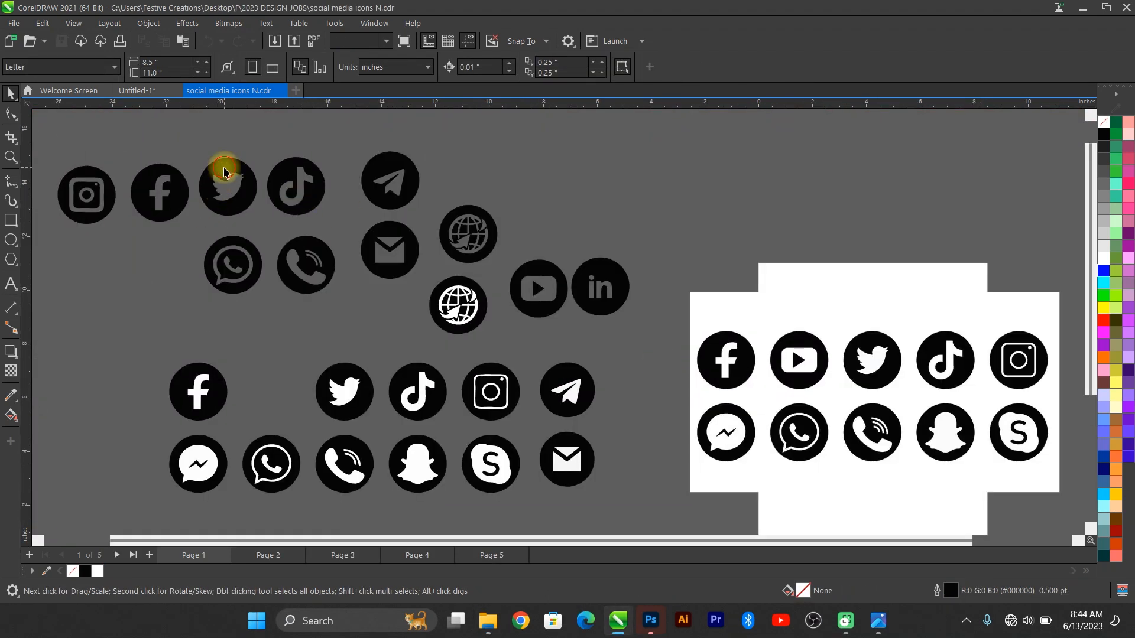
# Step: Copy the Twitter, Instagram, WhatsApp and phone icons, then return to the Untitled-1 card
pyautogui.click(225, 168)
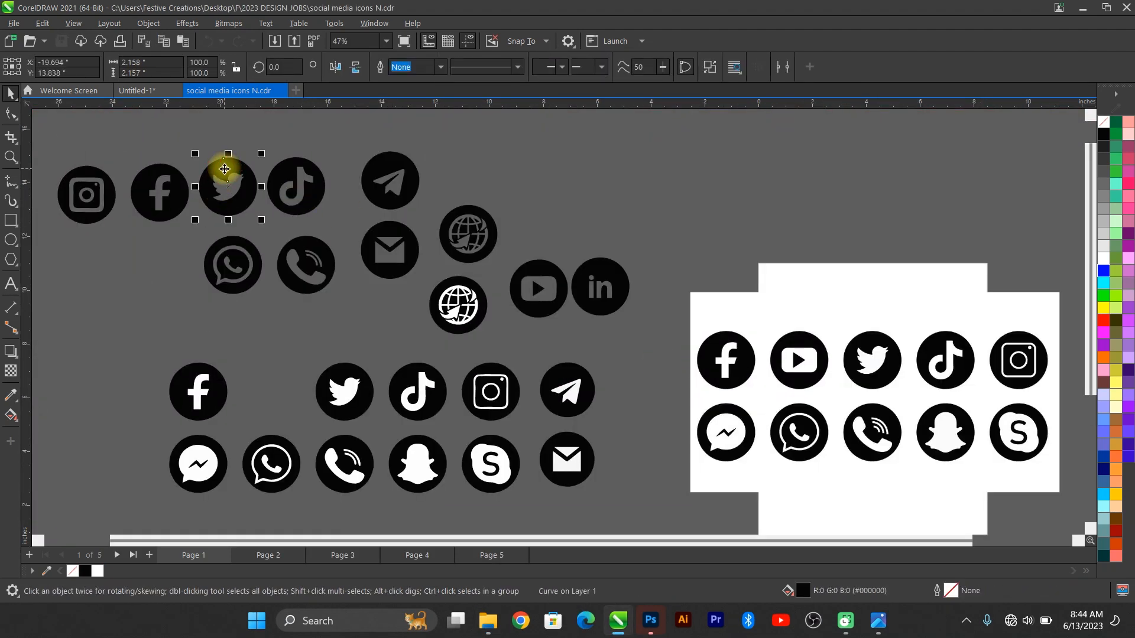
pyautogui.keyDown('shift'); pyautogui.click(155, 184); pyautogui.keyUp('shift')
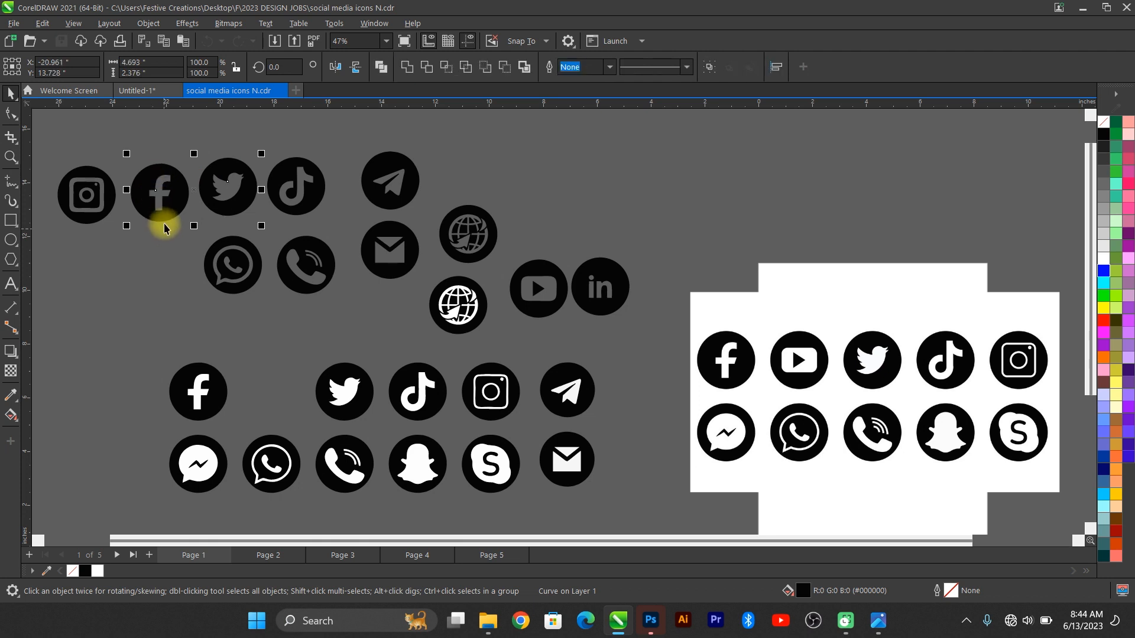
pyautogui.keyDown('shift'); pyautogui.click(91, 171); pyautogui.keyUp('shift')
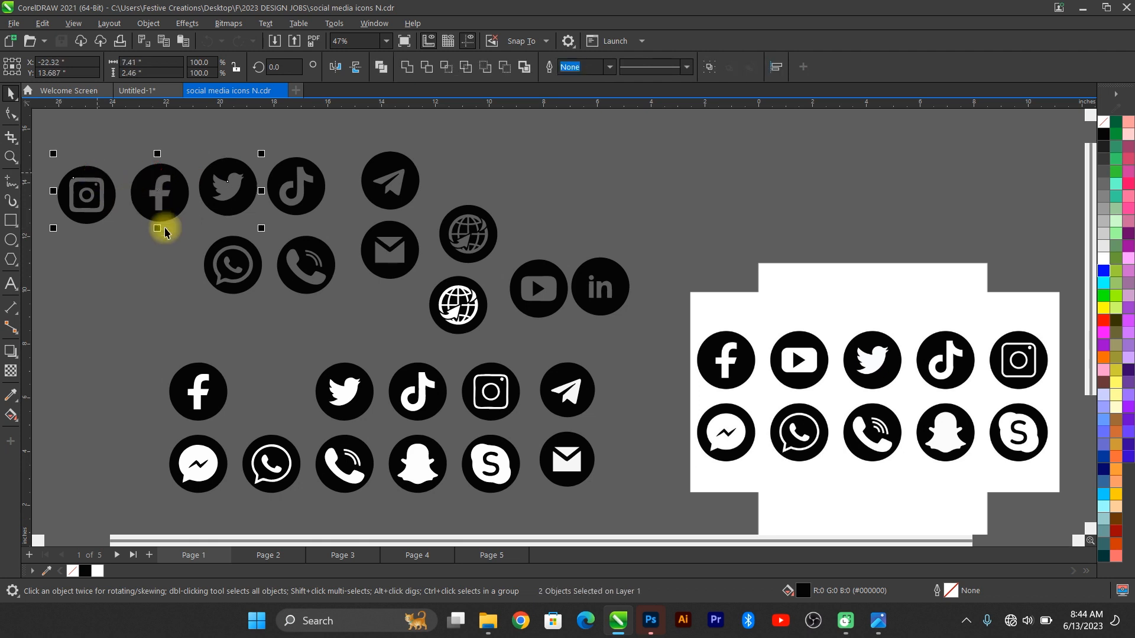
pyautogui.keyDown('shift'); pyautogui.click(237, 243); pyautogui.keyUp('shift')
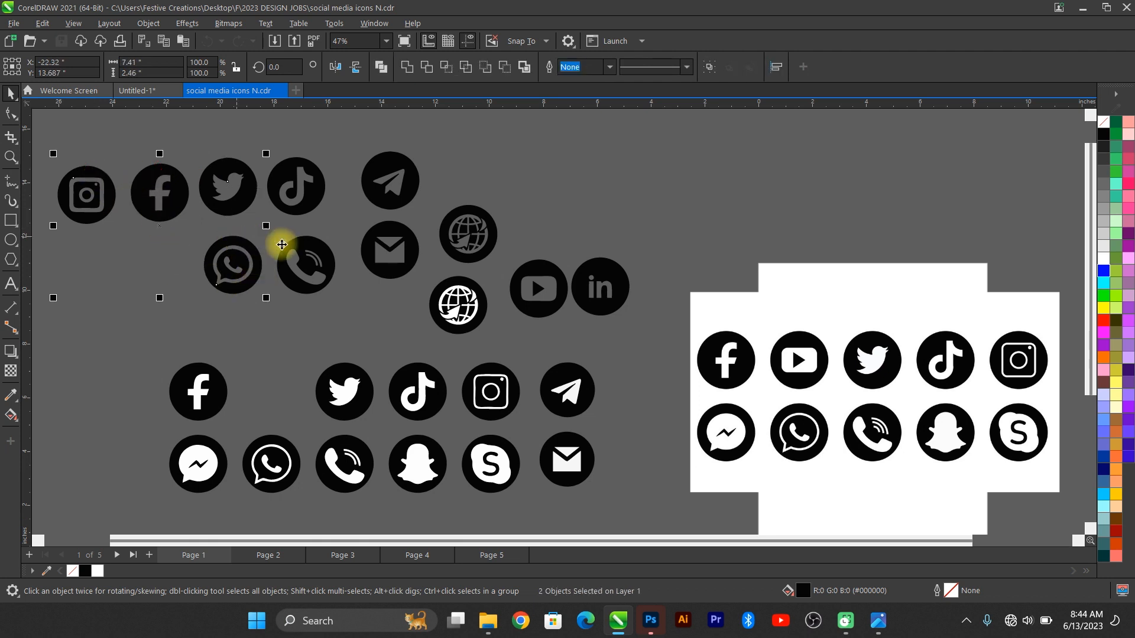
pyautogui.keyDown('shift'); pyautogui.click(280, 253); pyautogui.keyUp('shift')
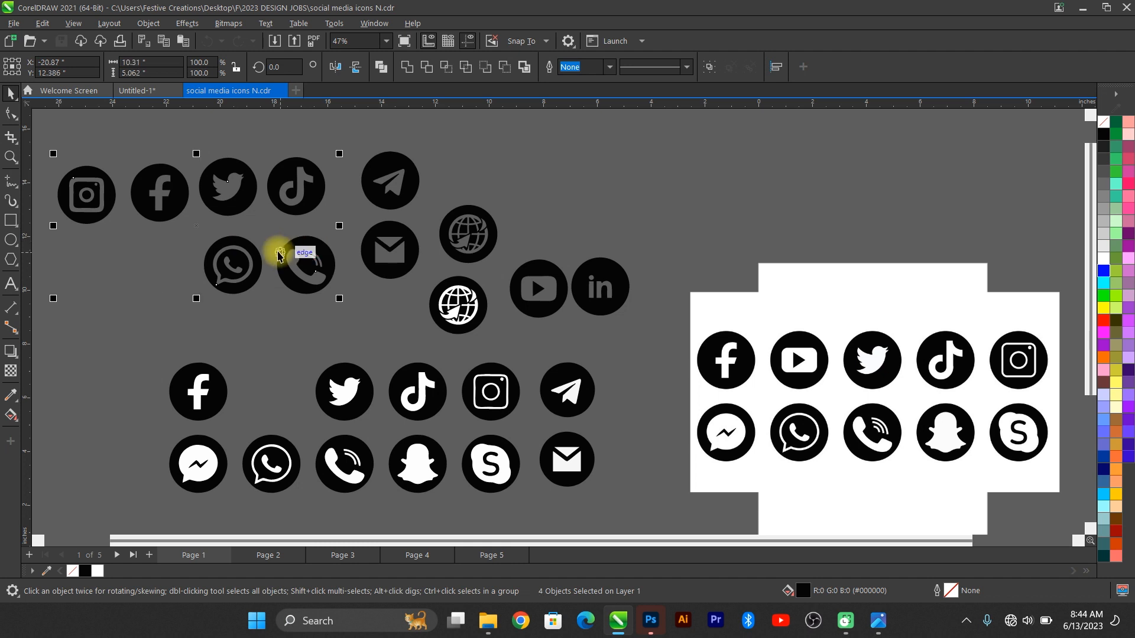
pyautogui.hotkey('ctrl', 'c')
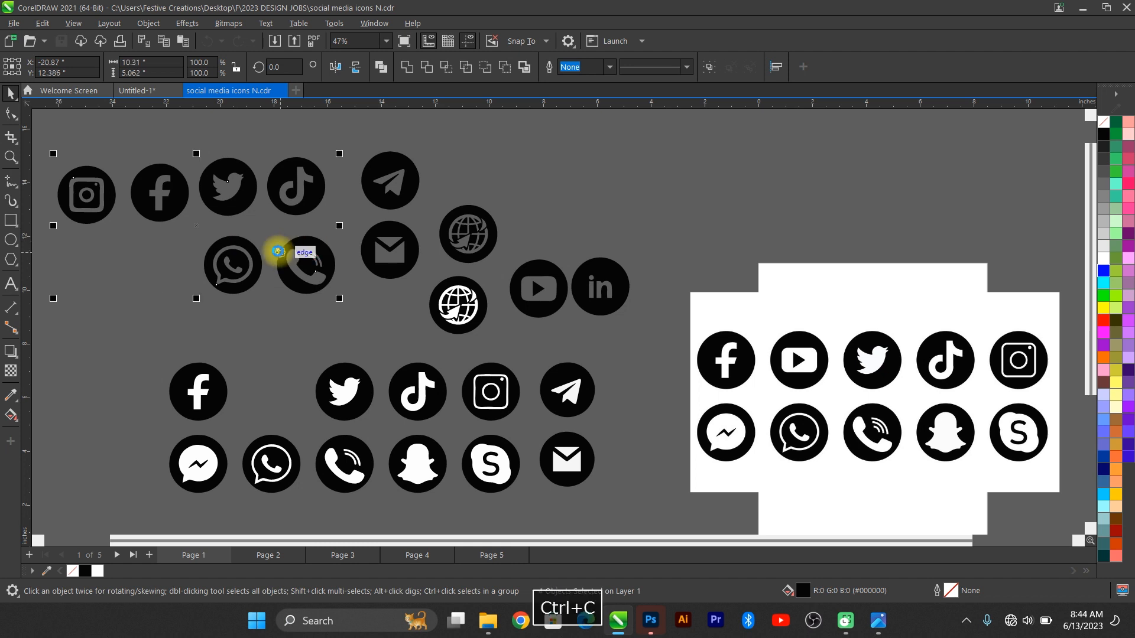
pyautogui.click(147, 90)
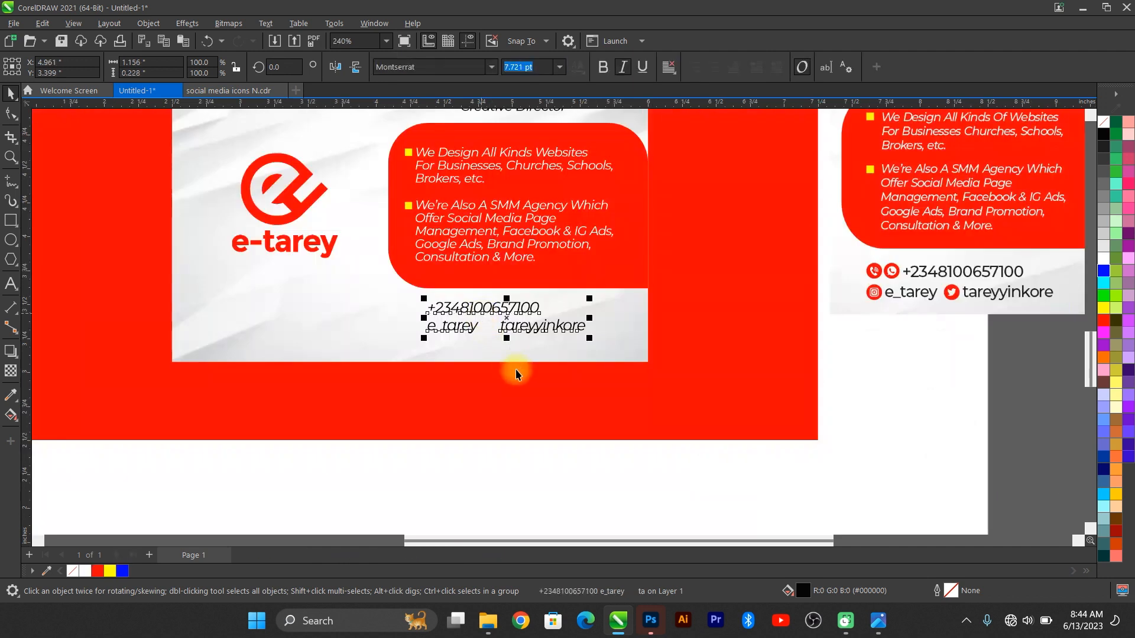
# Step: Paste the icons, shrink them to about a fifth, and move them onto the card back
pyautogui.hotkey('ctrl', 'v')
pyautogui.press('F4')
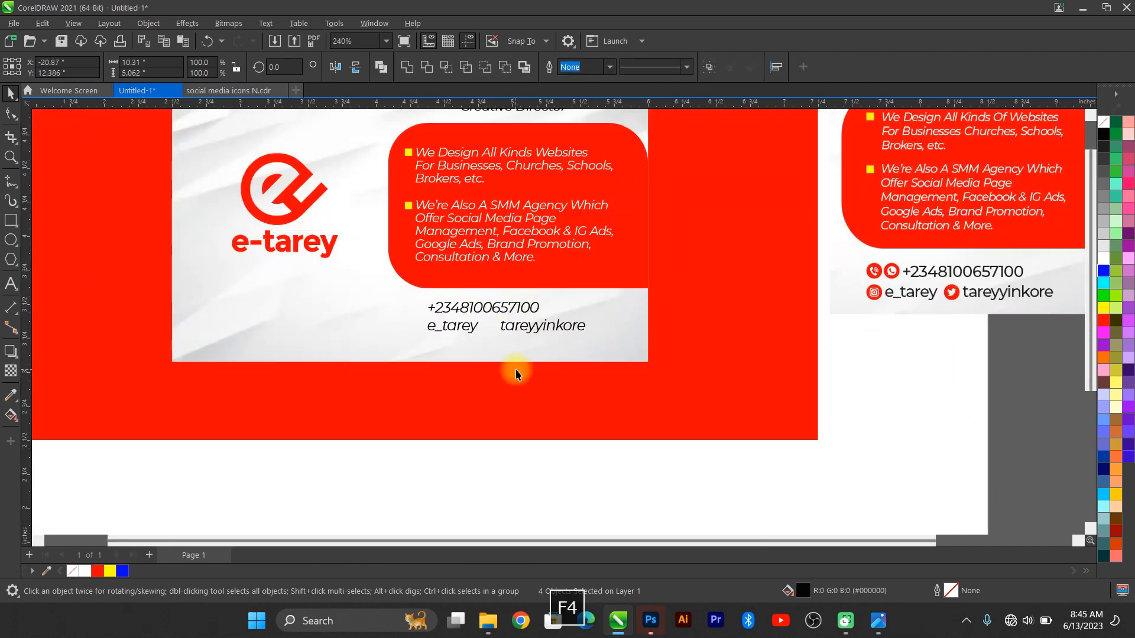
pyautogui.moveTo(353, 142); pyautogui.dragTo(228, 143)
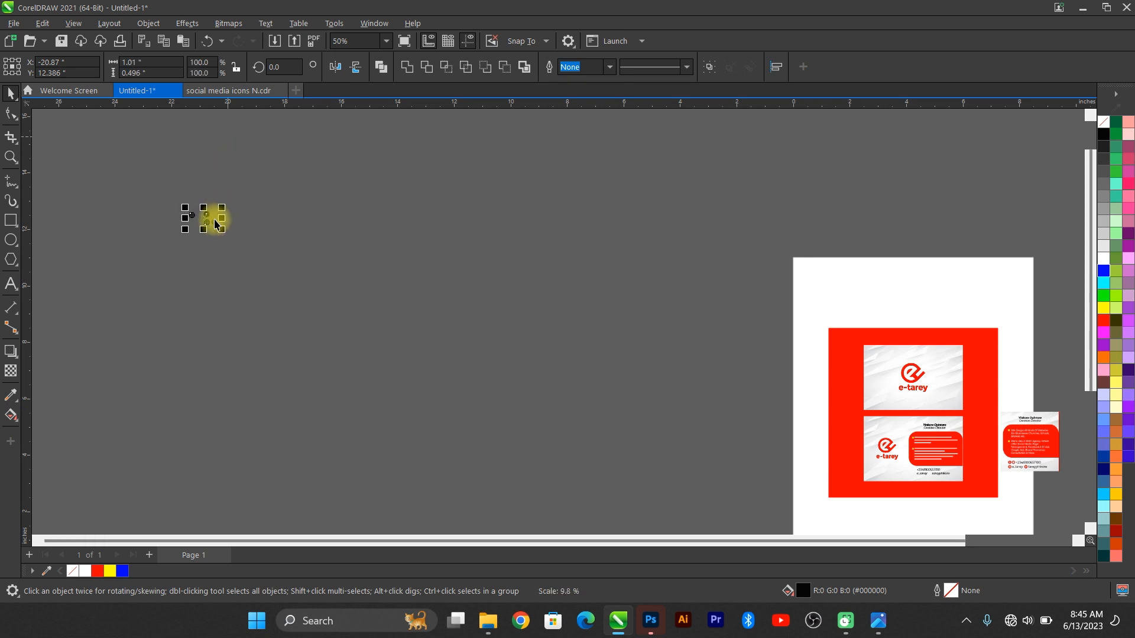
pyautogui.moveTo(432, 316); pyautogui.dragTo(930, 489)
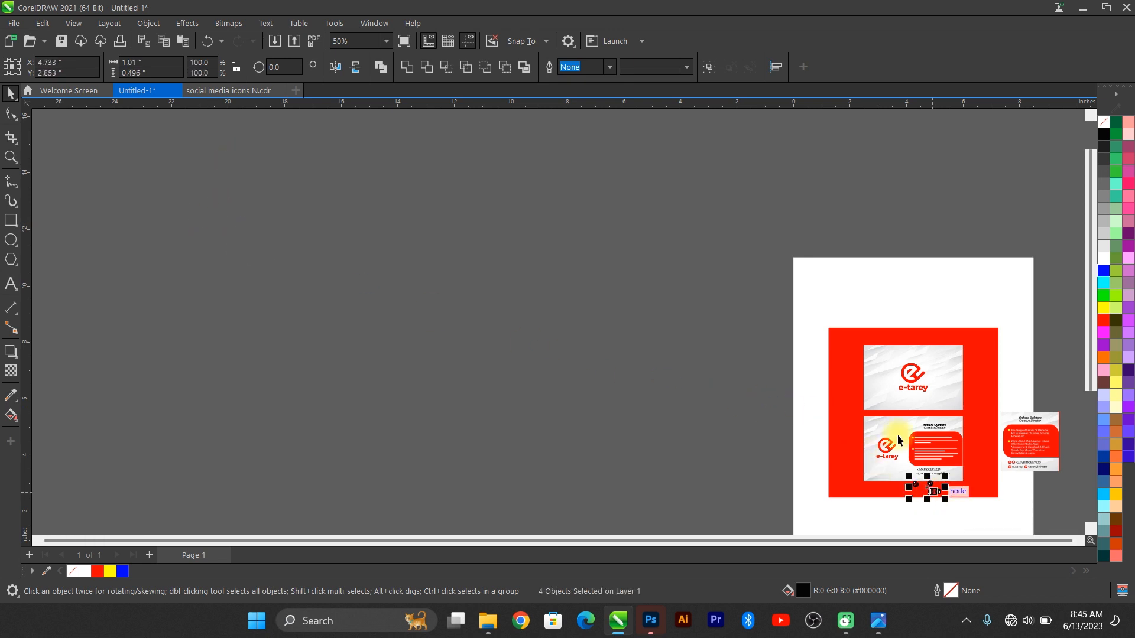
# Step: Shrink the icons to about half again and place them beside the contact lines
pyautogui.press('F4')
pyautogui.scroll(-1, 639, 455)
pyautogui.scroll(2, 593, 487)
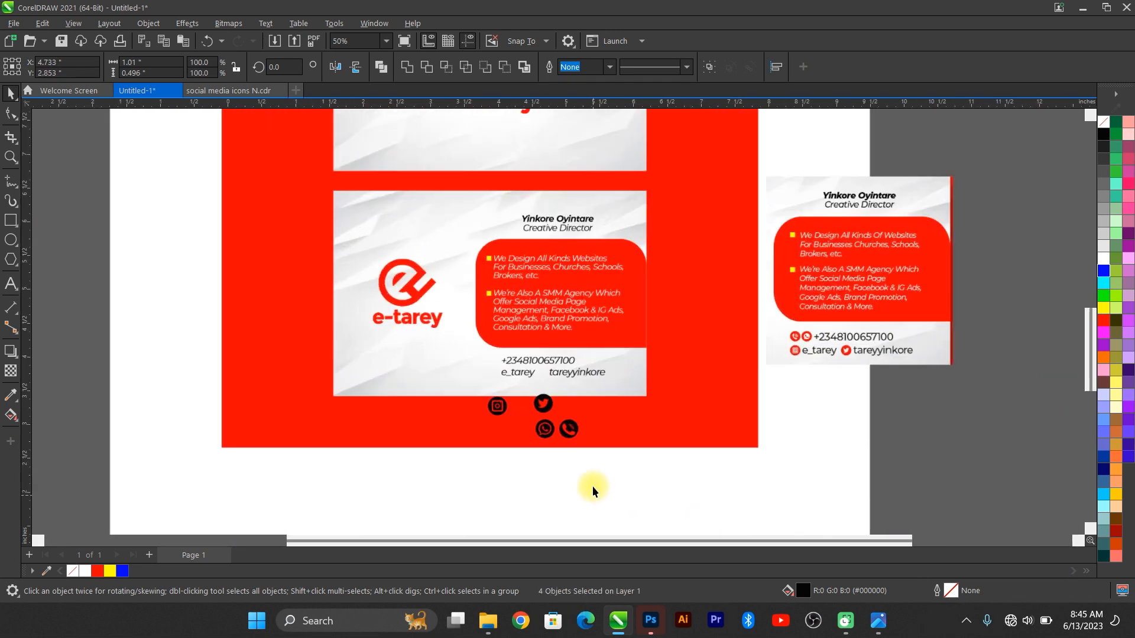
pyautogui.scroll(5, 716, 455)
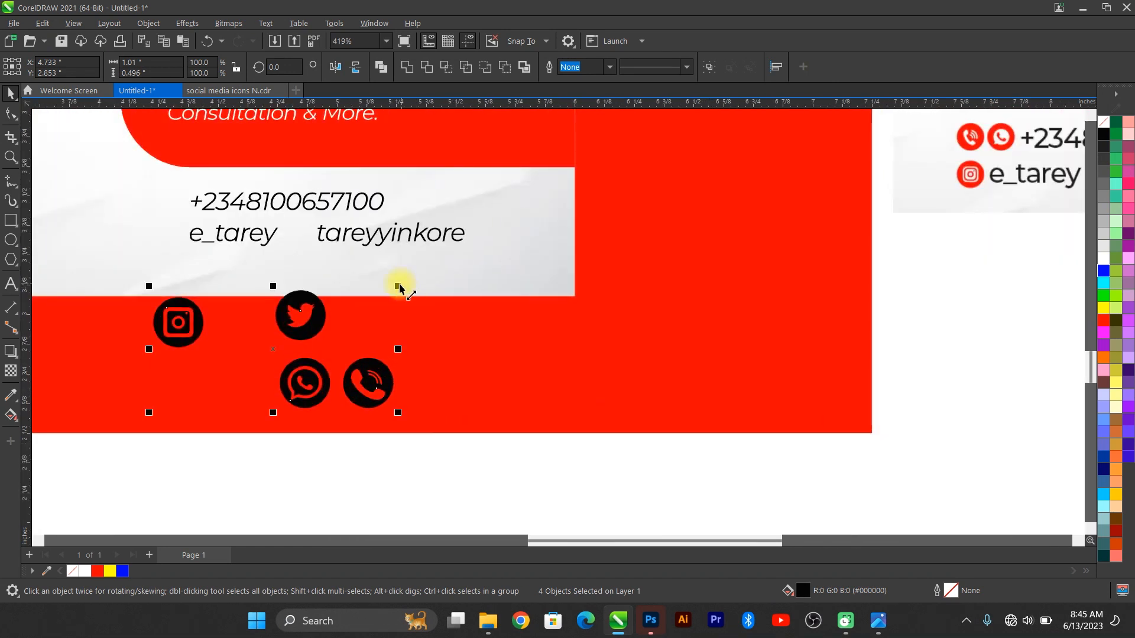
pyautogui.moveTo(399, 285); pyautogui.dragTo(334, 279)
pyautogui.moveTo(296, 329); pyautogui.dragTo(148, 208)
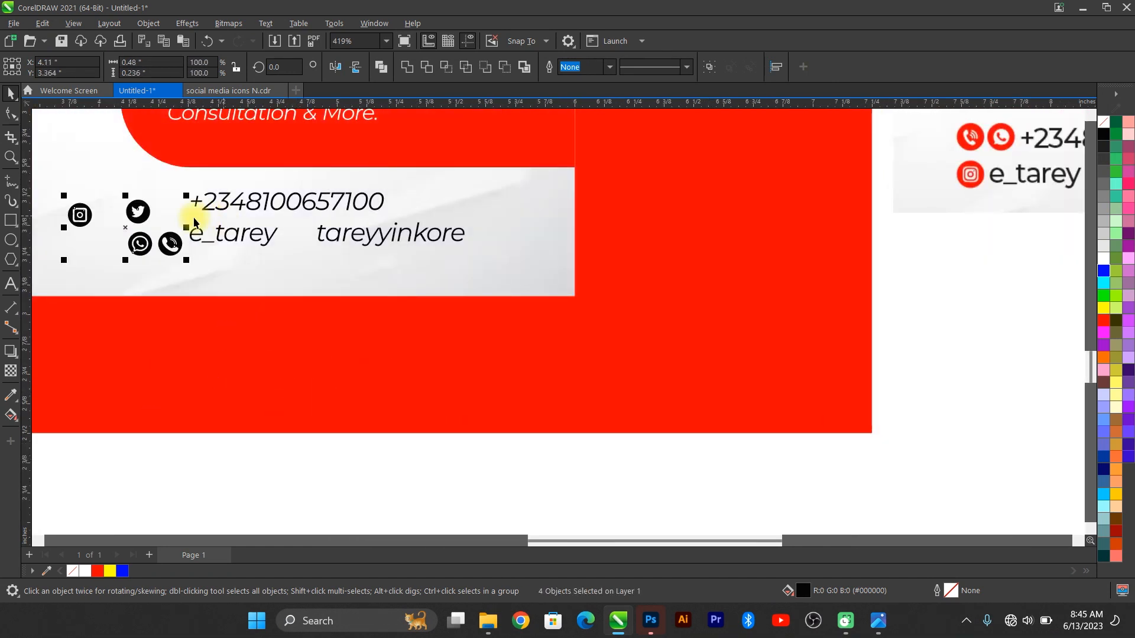
# Step: Colour the icons red and set the WhatsApp and phone icons beside the phone number
pyautogui.click(98, 571)
pyautogui.scroll(-3, 621, 453)
pyautogui.scroll(4, 355, 357)
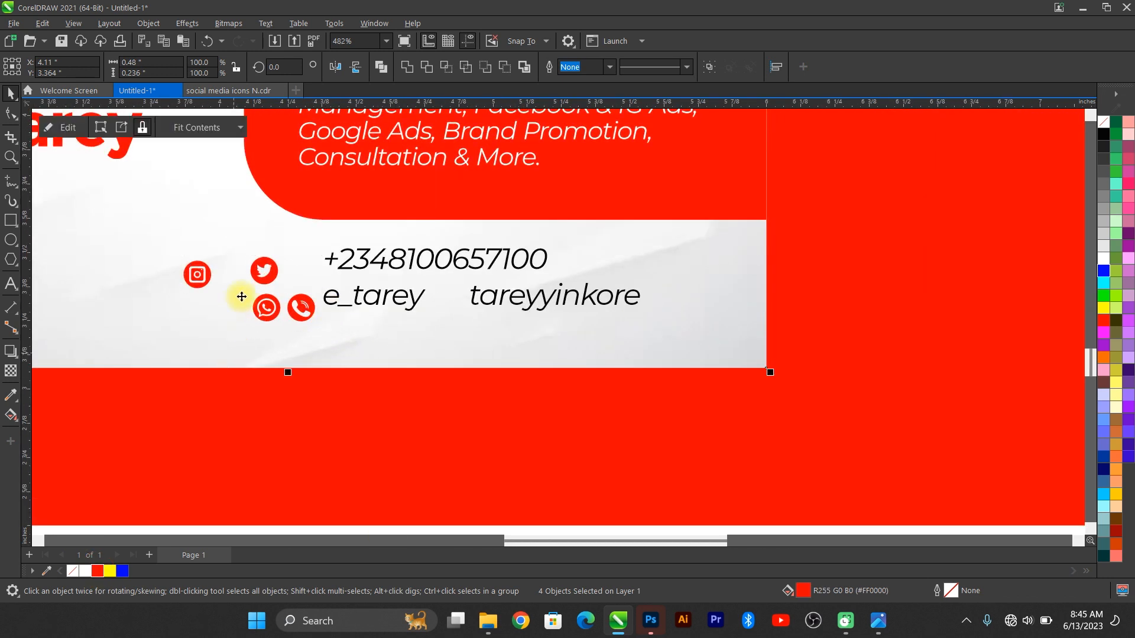
pyautogui.scroll(2, 260, 276)
pyautogui.click(271, 324)
pyautogui.moveTo(271, 324); pyautogui.dragTo(290, 251)
pyautogui.moveTo(321, 325); pyautogui.dragTo(344, 252)
# Step: Place the Twitter and Instagram icons by the usernames and break the contact text into lines
pyautogui.keyDown('shift'); pyautogui.click(289, 243); pyautogui.keyUp('shift')
pyautogui.moveTo(274, 270); pyautogui.dragTo(547, 307)
pyautogui.moveTo(165, 274); pyautogui.dragTo(302, 306)
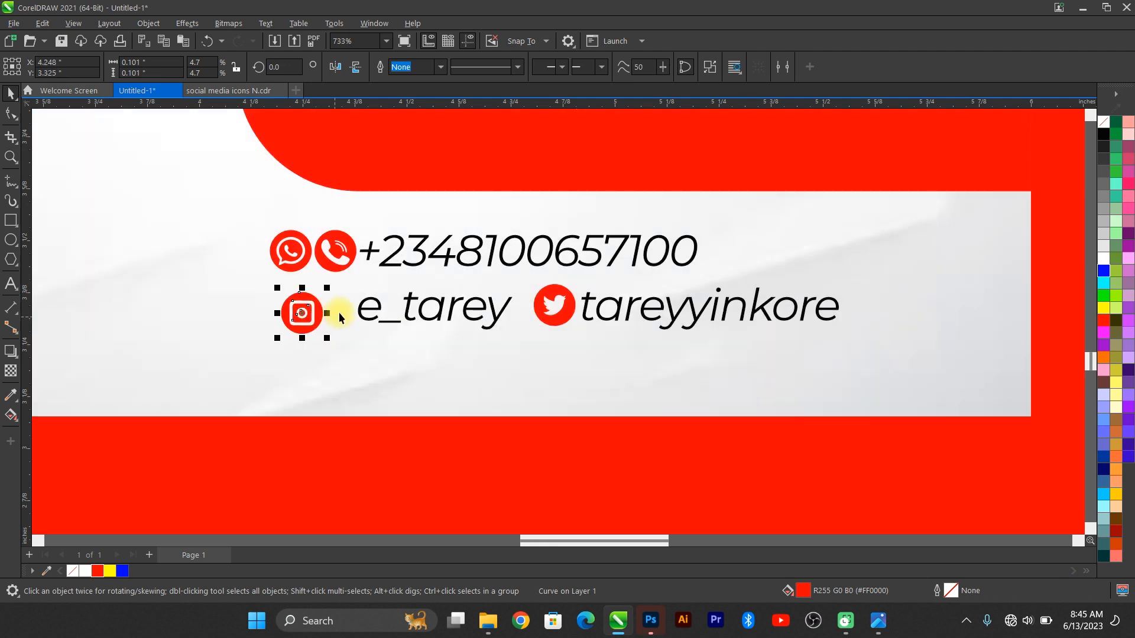
pyautogui.click(365, 310)
pyautogui.hotkey('ctrl', 'k')
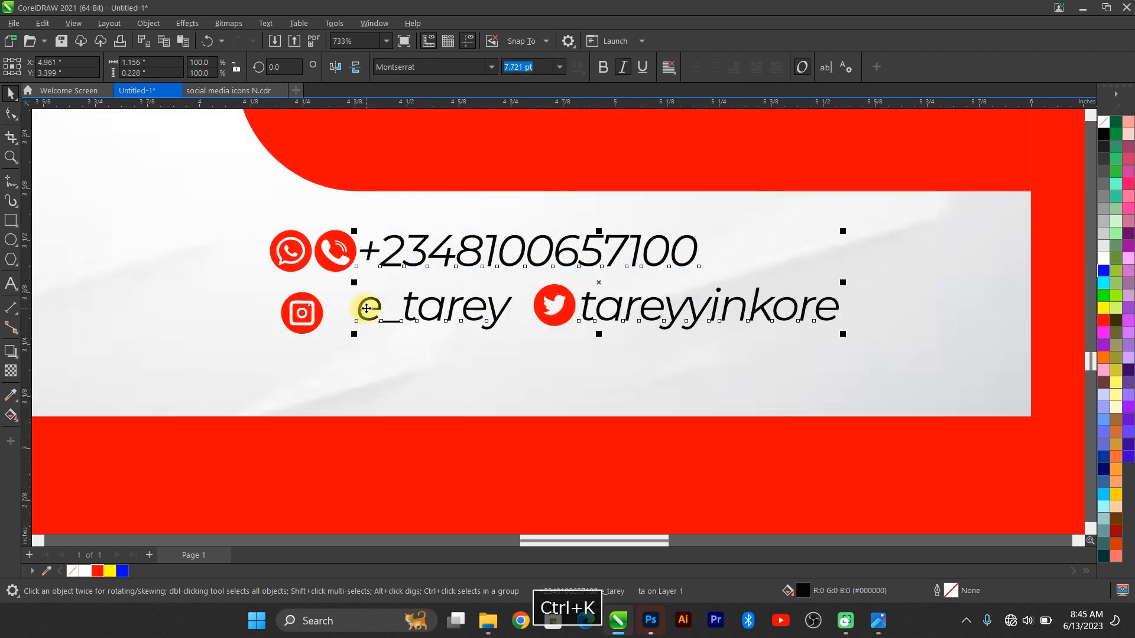
pyautogui.moveTo(302, 311)
pyautogui.mouseDown()
pyautogui.moveTo(299, 295)
pyautogui.moveTo(290, 305)
pyautogui.mouseUp()
# Step: Move the usernames line closer to Instagram and align the phone number with its icons
pyautogui.click(302, 243)
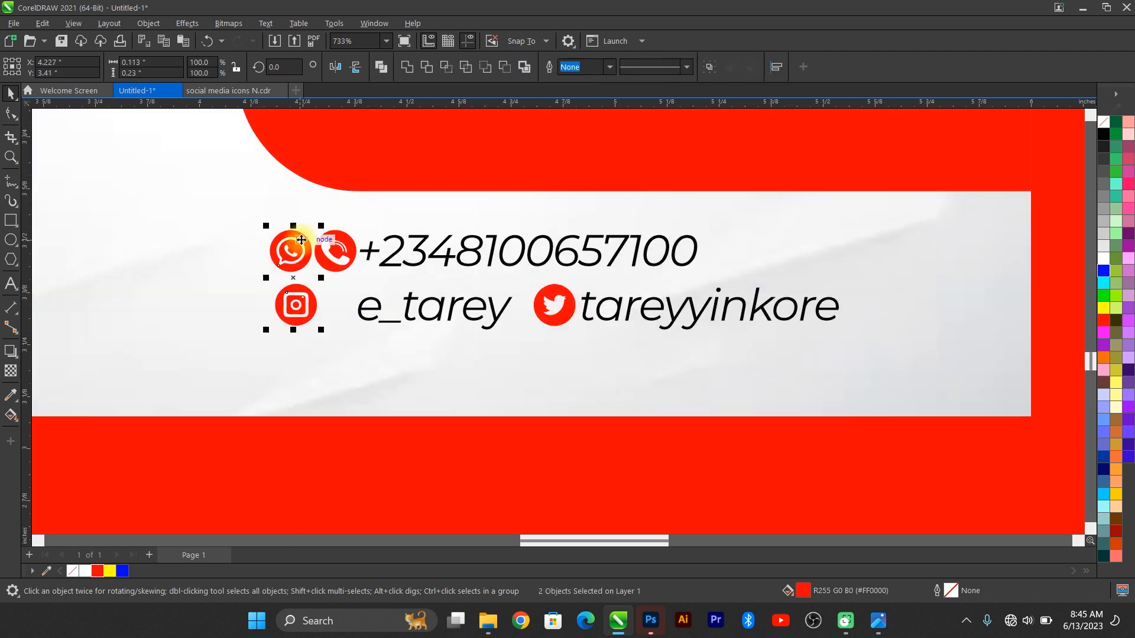
pyautogui.click(340, 246)
pyautogui.click(286, 246)
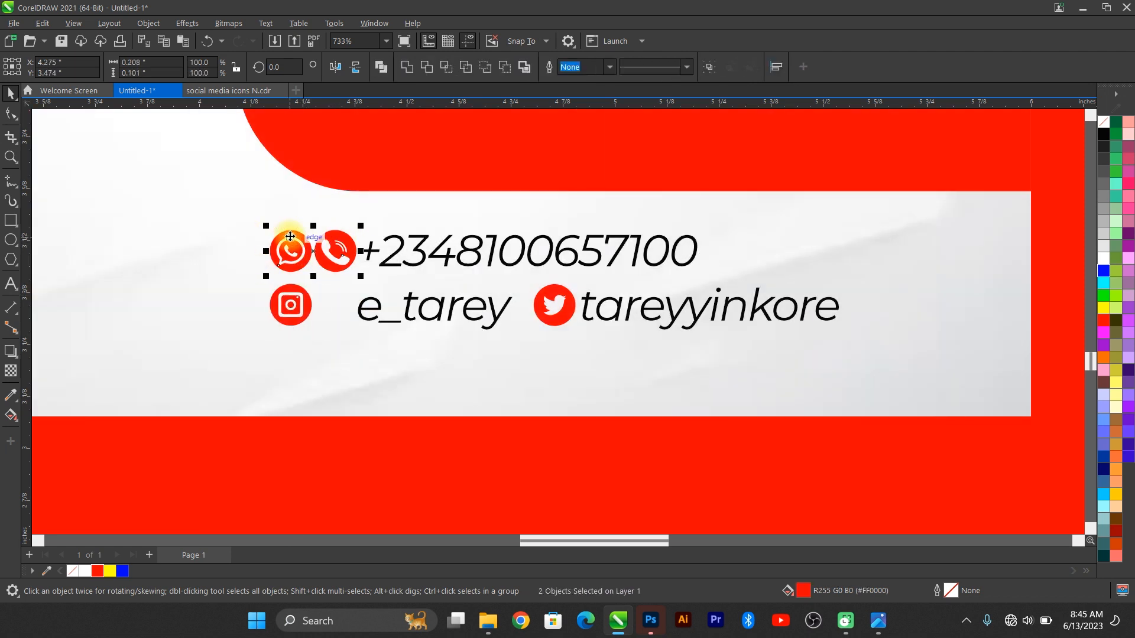
pyautogui.click(375, 307)
pyautogui.click(375, 307)
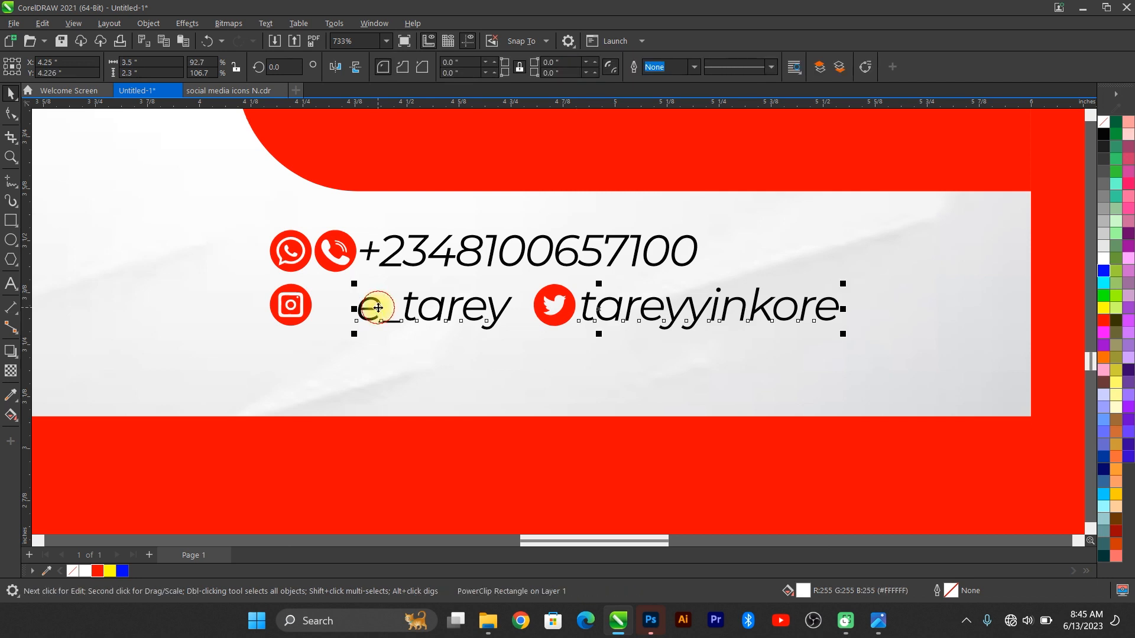
pyautogui.moveTo(372, 307); pyautogui.dragTo(349, 302)
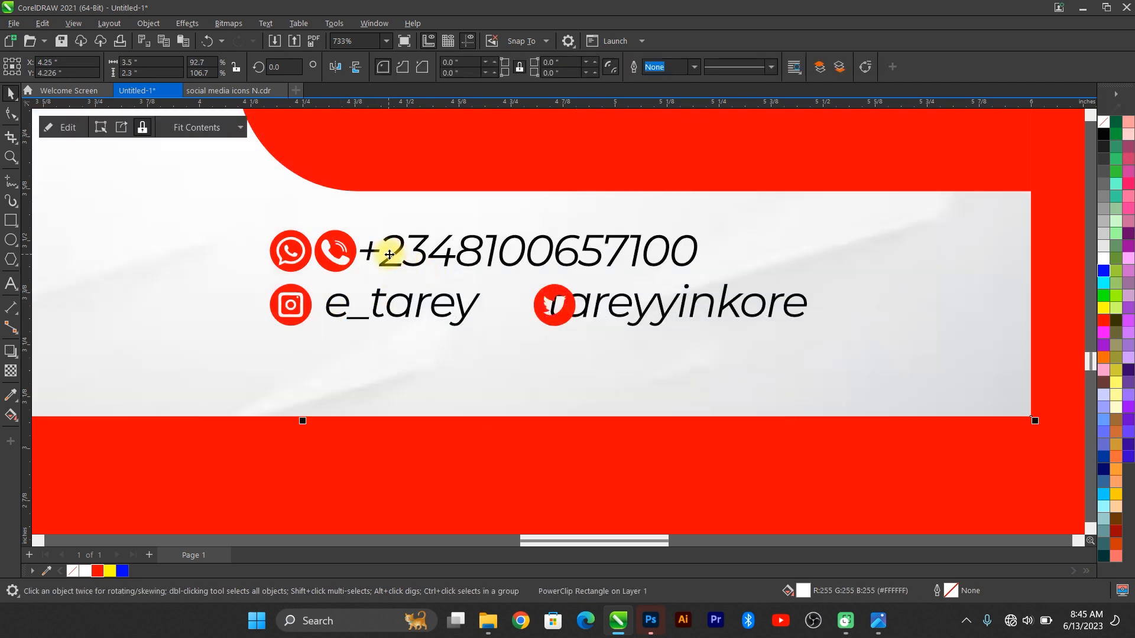
pyautogui.click(388, 260)
pyautogui.keyDown('shift'); pyautogui.click(341, 248); pyautogui.keyUp('shift')
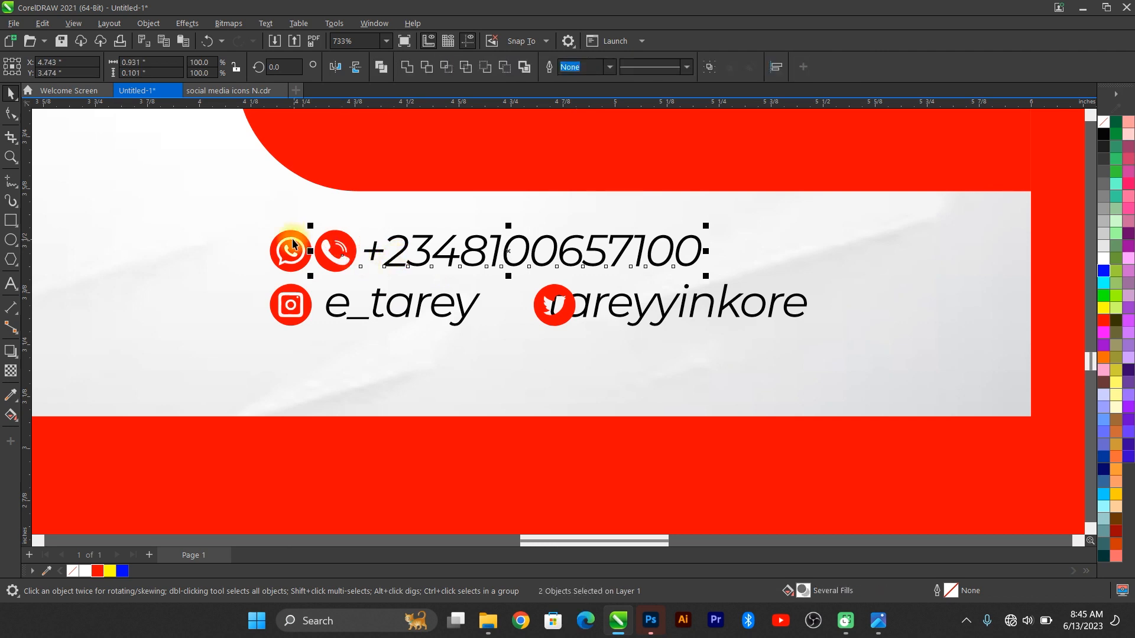
pyautogui.moveTo(294, 239); pyautogui.dragTo(318, 269)
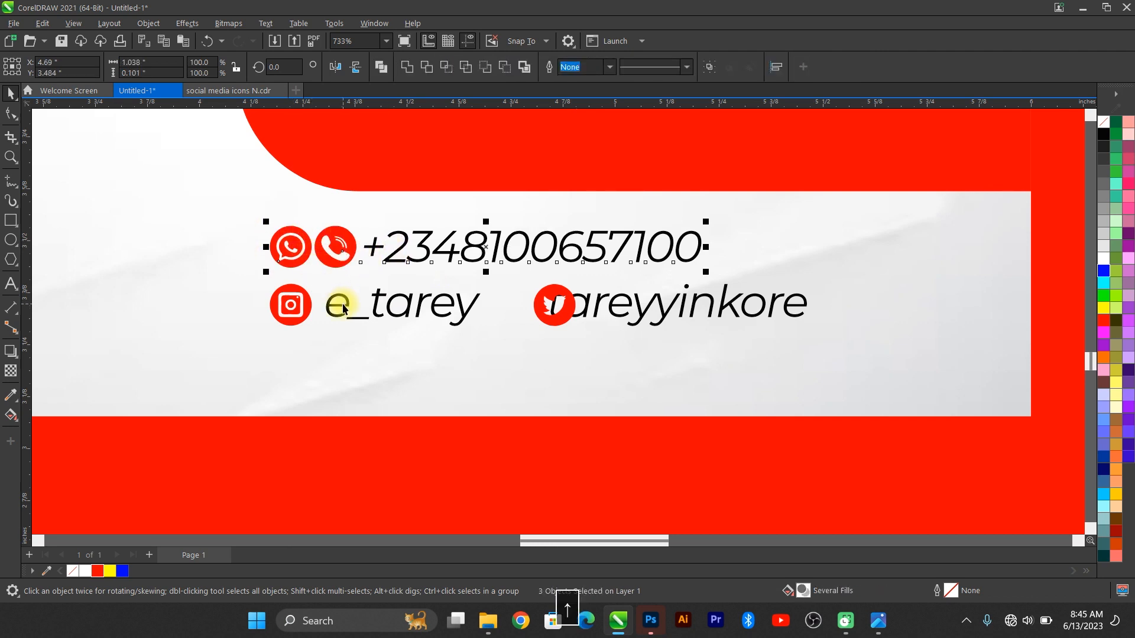
# Step: Set the Twitter icon just before the second handle and nudge the Twitter and Instagram icons up
pyautogui.moveTo(564, 314); pyautogui.dragTo(510, 293)
pyautogui.press('Down')
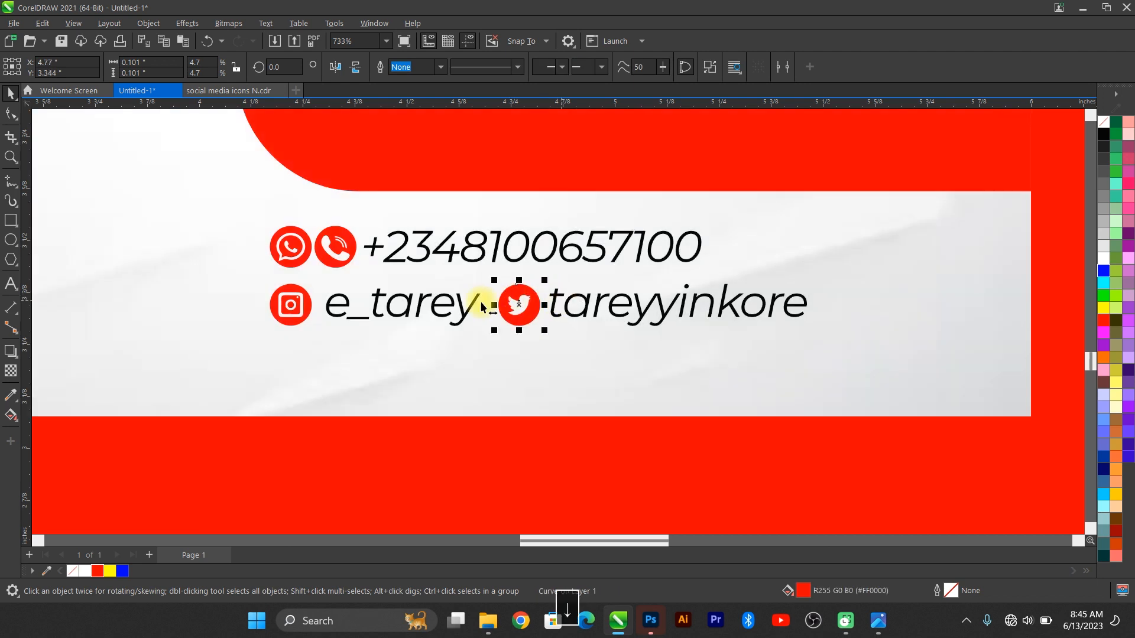
pyautogui.click(298, 300)
pyautogui.click(347, 311)
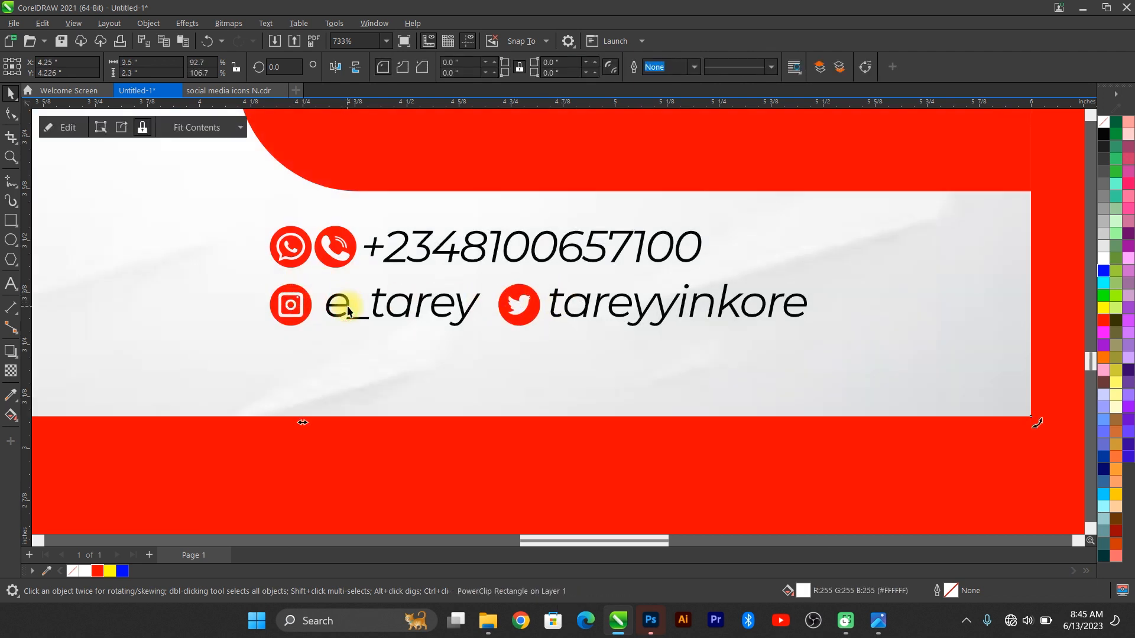
pyautogui.click(380, 297)
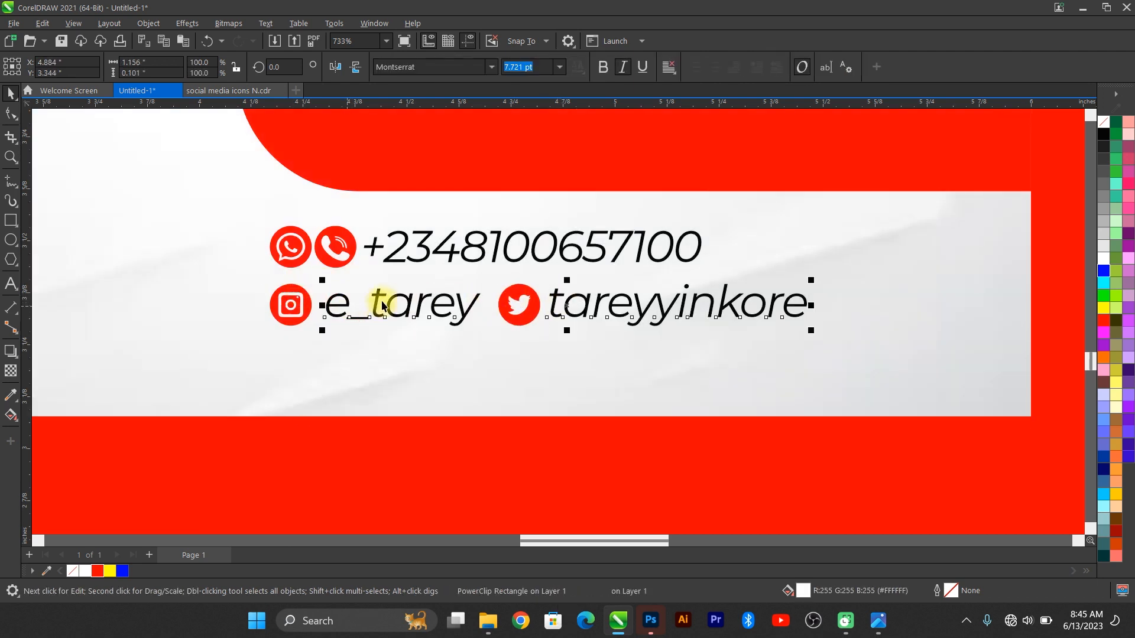
pyautogui.click(516, 289)
pyautogui.hotkey('ctrl', 'Left')
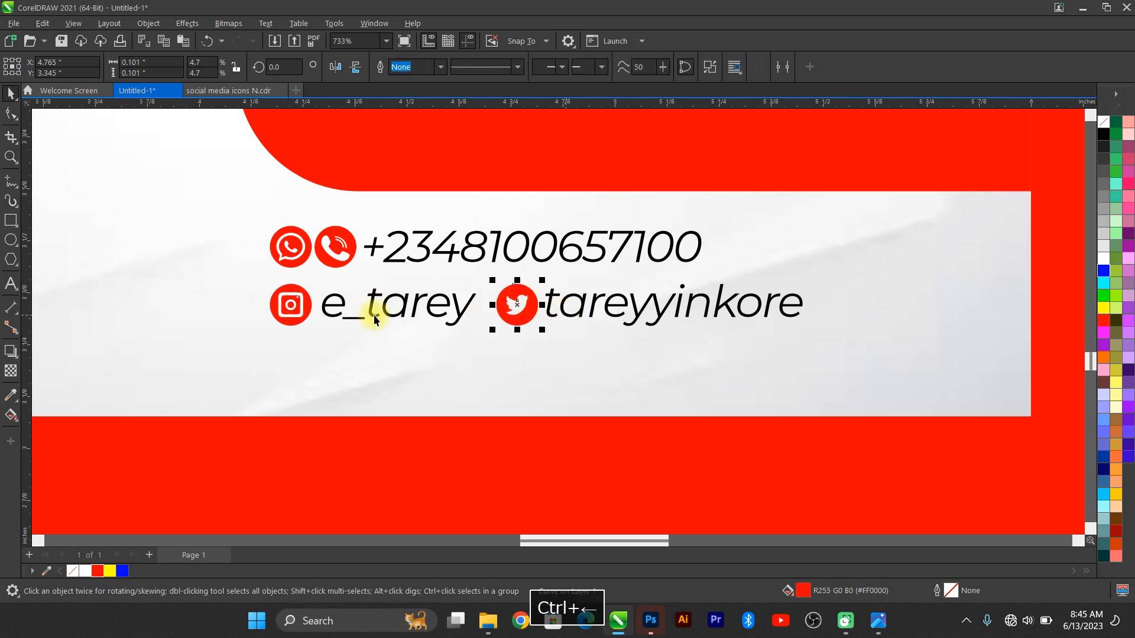
pyautogui.keyDown('shift'); pyautogui.click(305, 299); pyautogui.keyUp('shift')
pyautogui.hotkey('ctrl', 'Up')
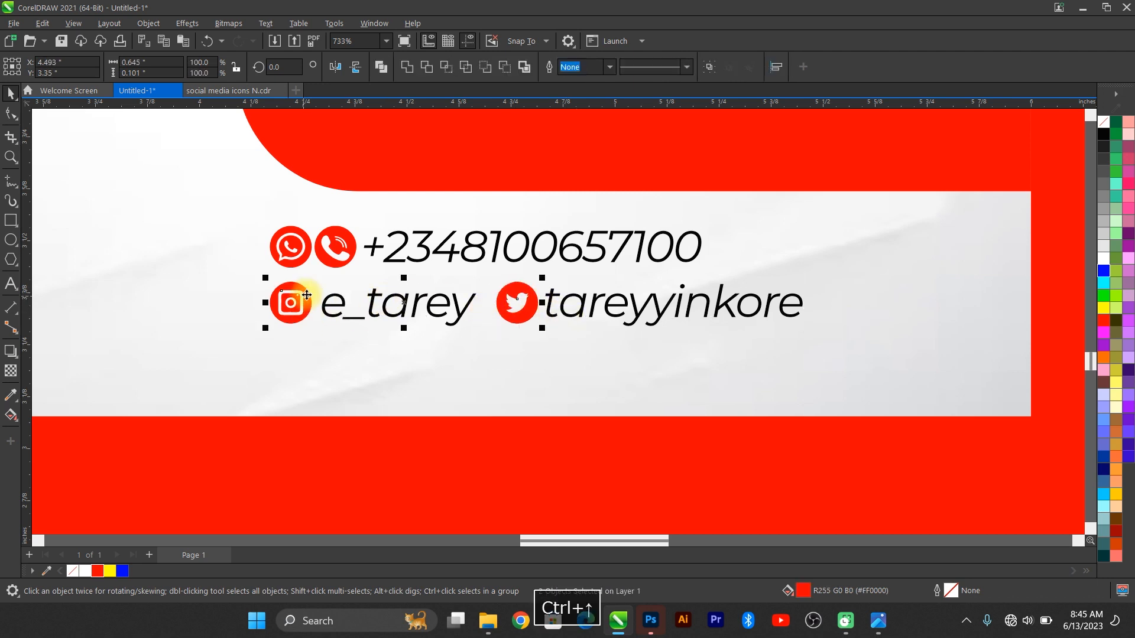
# Step: Marquee-select the six contact-line objects and group them
pyautogui.scroll(-3, 292, 324)
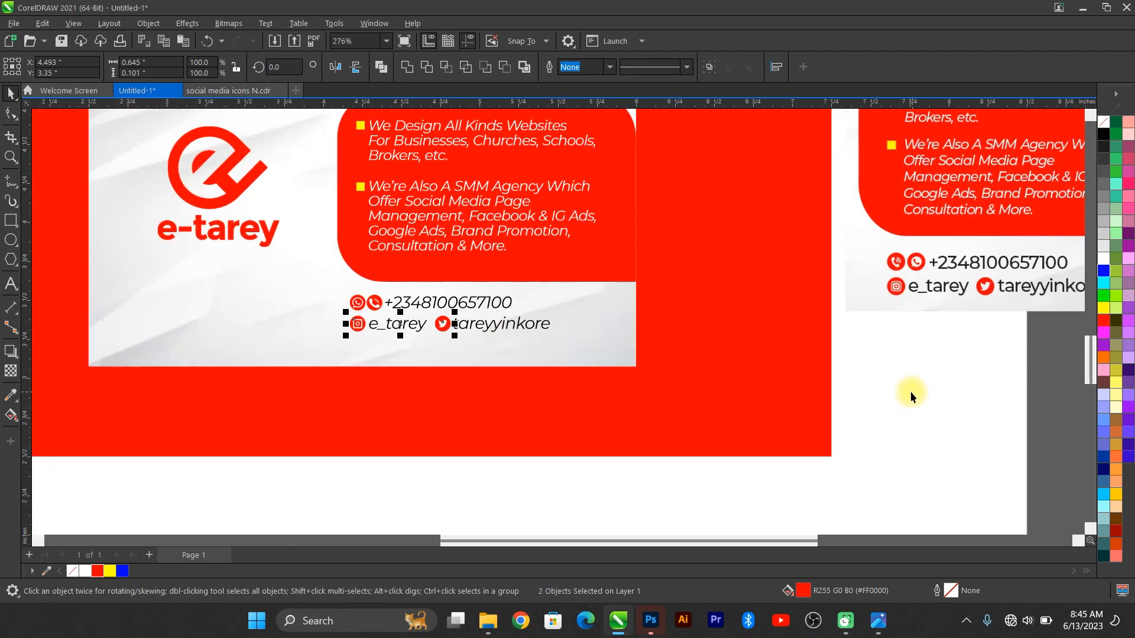
pyautogui.moveTo(630, 476); pyautogui.dragTo(393, 329)
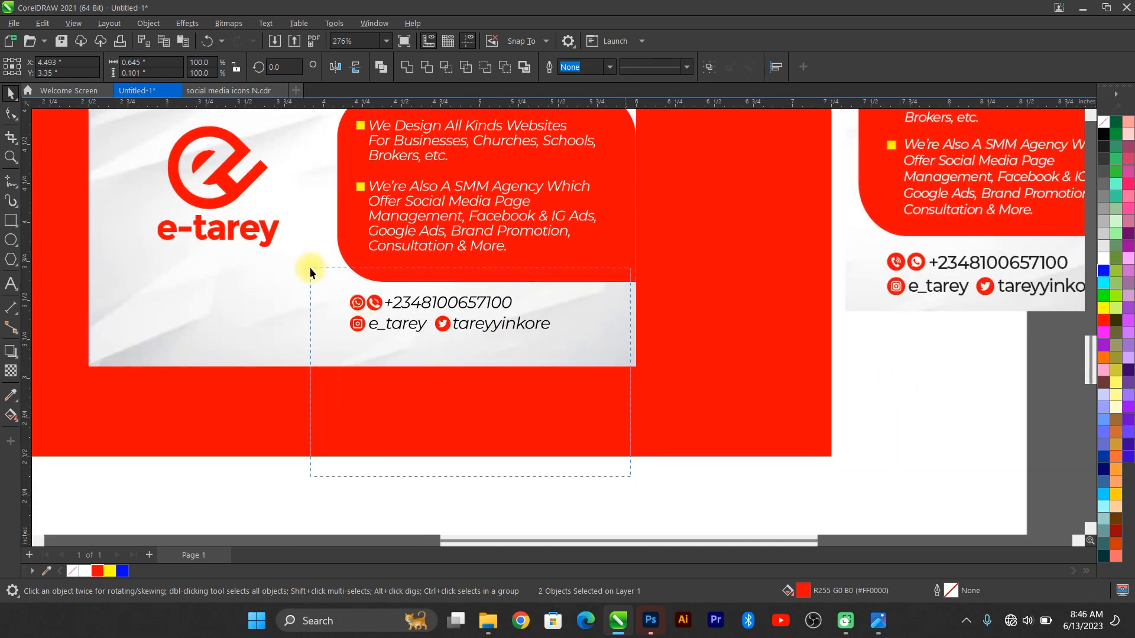
pyautogui.moveTo(310, 272); pyautogui.dragTo(310, 272)
pyautogui.hotkey('ctrl', 'g')
pyautogui.press('F4')
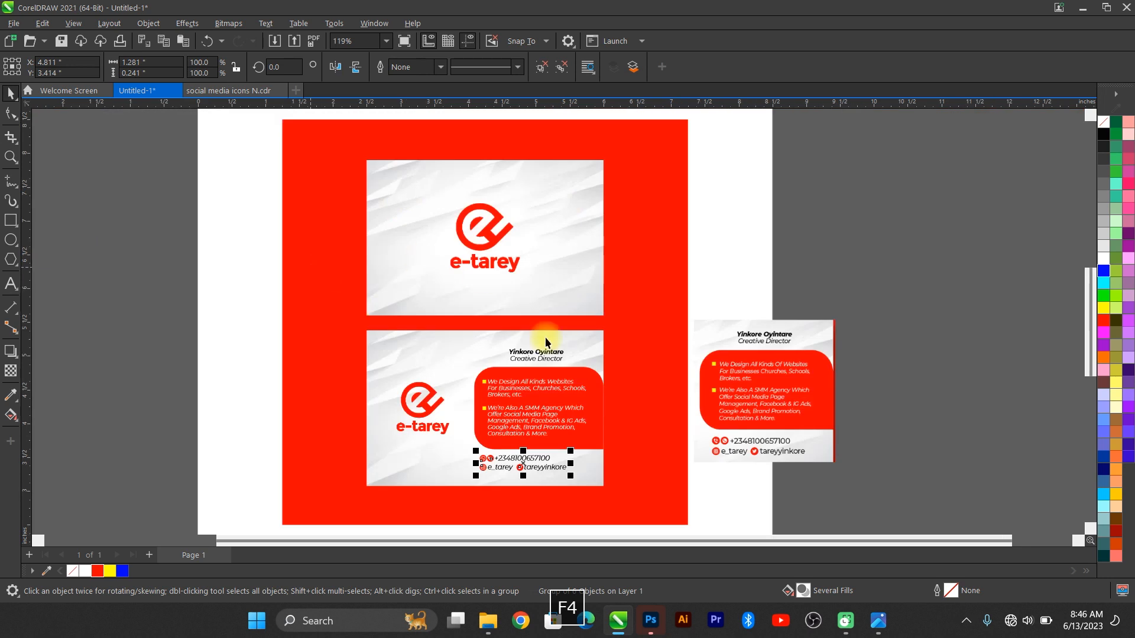
pyautogui.scroll(1, 568, 471)
# Step: Left-align the contact group with the services bullet text
pyautogui.keyDown('shift'); pyautogui.click(552, 316); pyautogui.keyUp('shift')
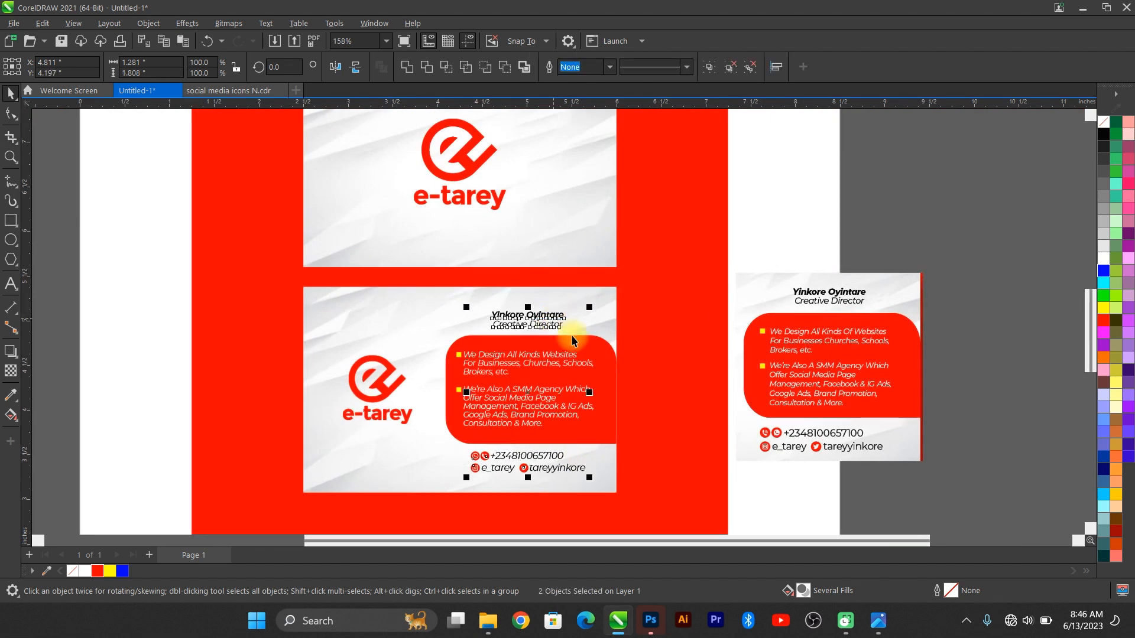
pyautogui.click(501, 457)
pyautogui.click(498, 454)
pyautogui.keyDown('shift'); pyautogui.click(455, 394); pyautogui.keyUp('shift')
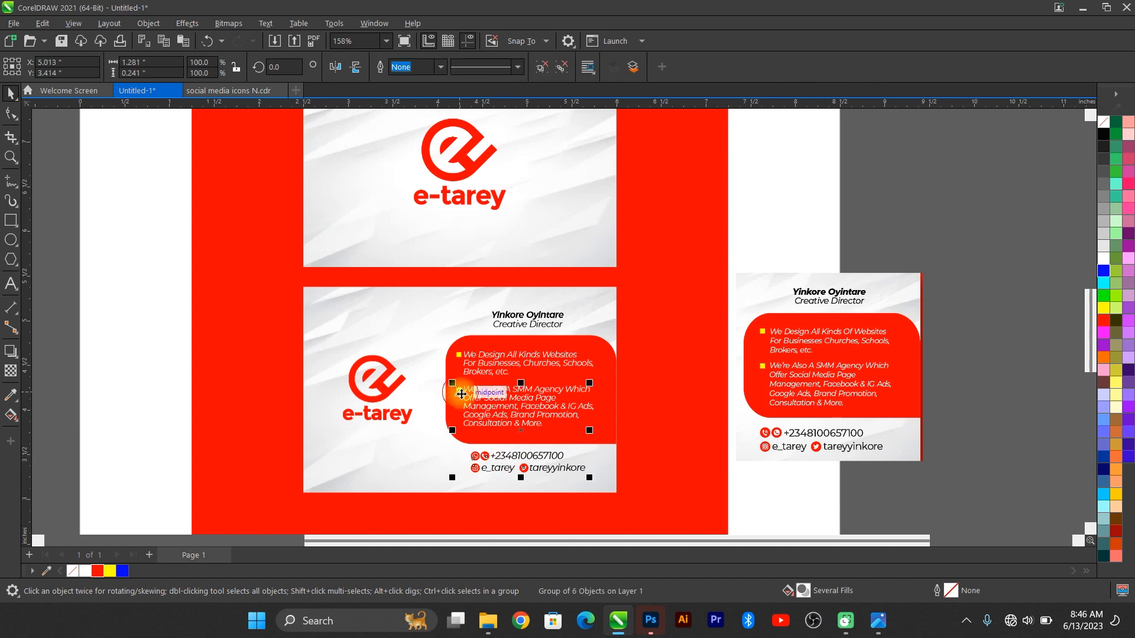
pyautogui.press('l')
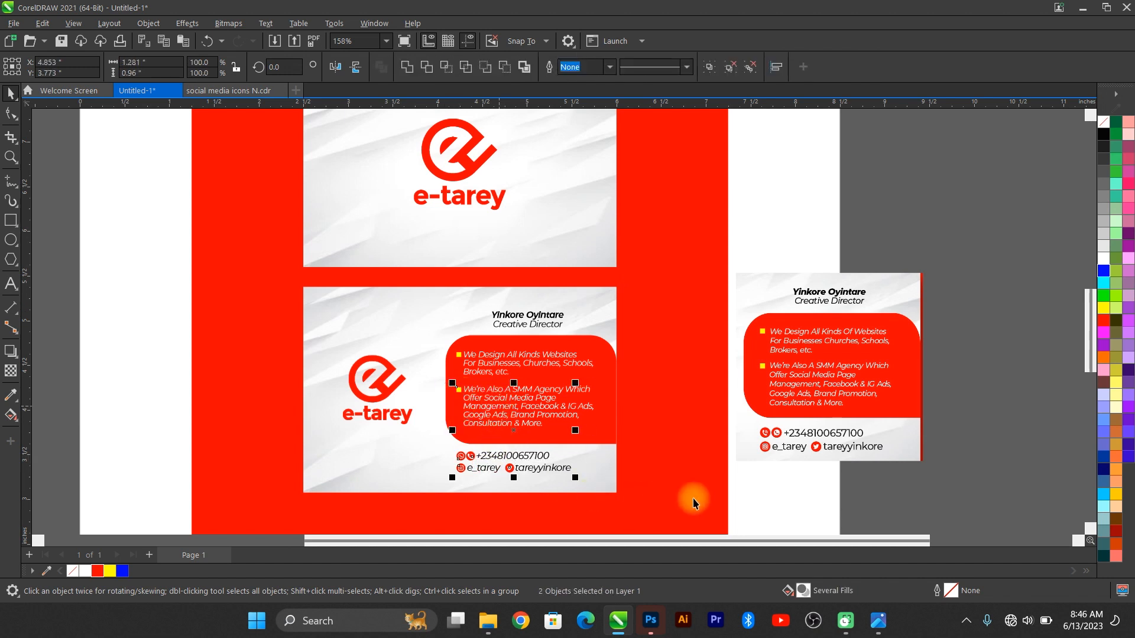
pyautogui.click(890, 498)
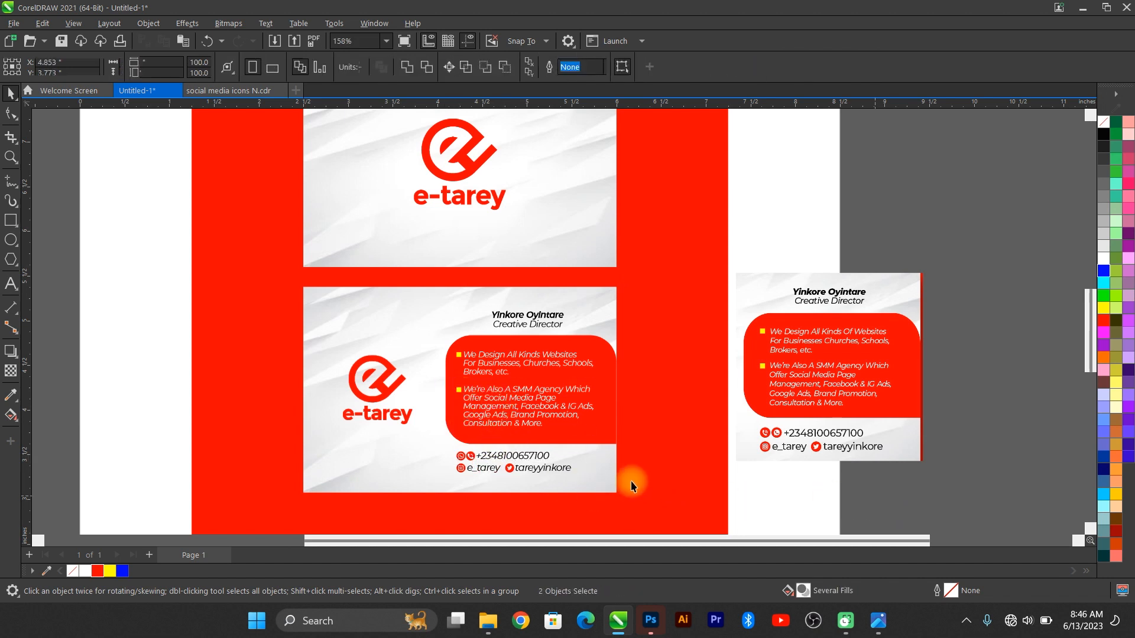
pyautogui.click(492, 458)
pyautogui.keyDown('shift'); pyautogui.click(489, 418); pyautogui.keyUp('shift')
pyautogui.press('l')
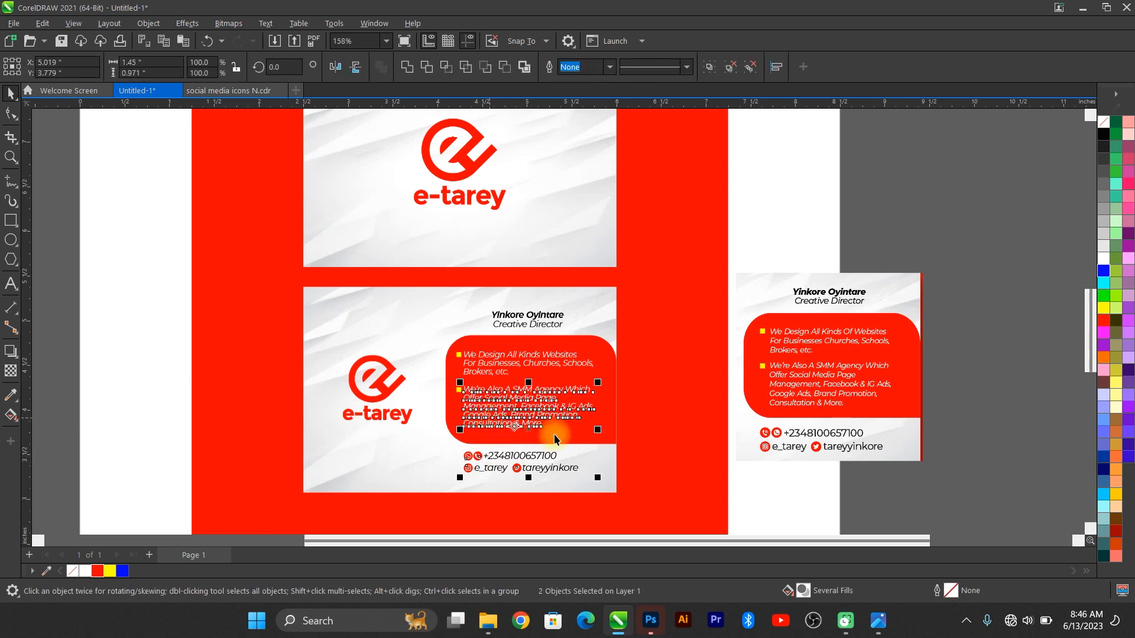
# Step: Delete the reference card beside the page and fit everything in view
pyautogui.click(828, 380)
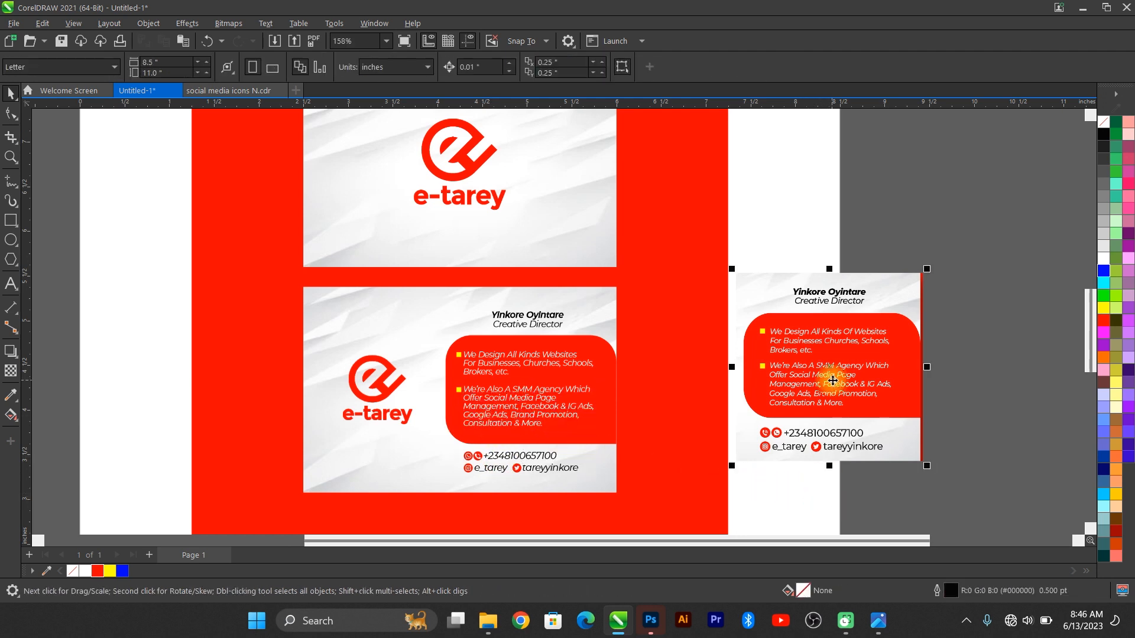
pyautogui.press('Delete')
pyautogui.press('F4')
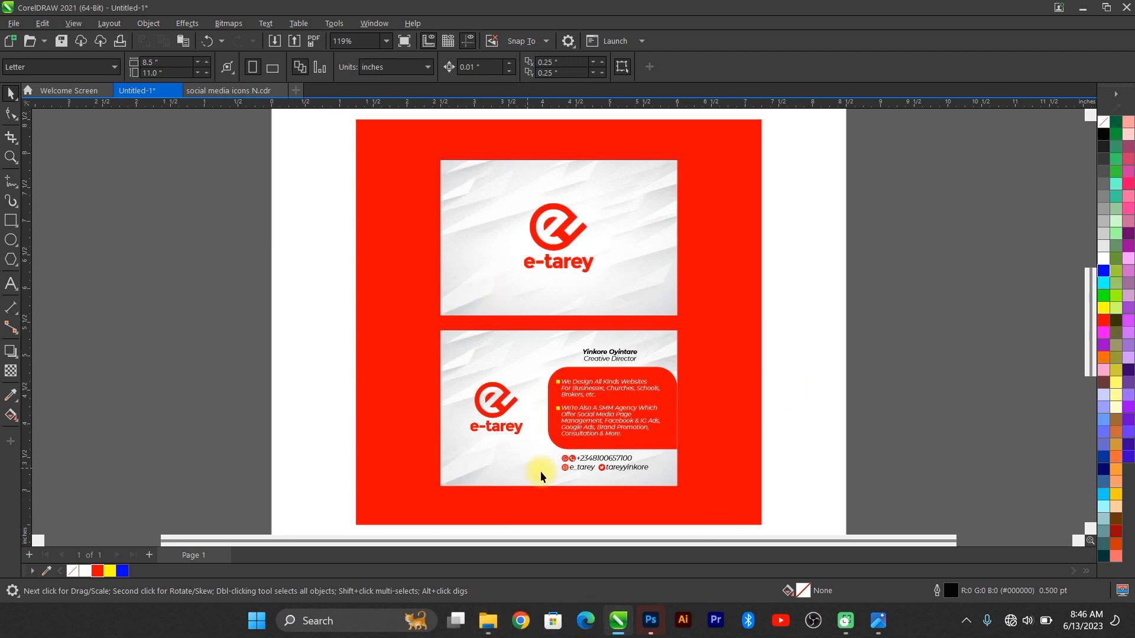
pyautogui.moveTo(485, 630)
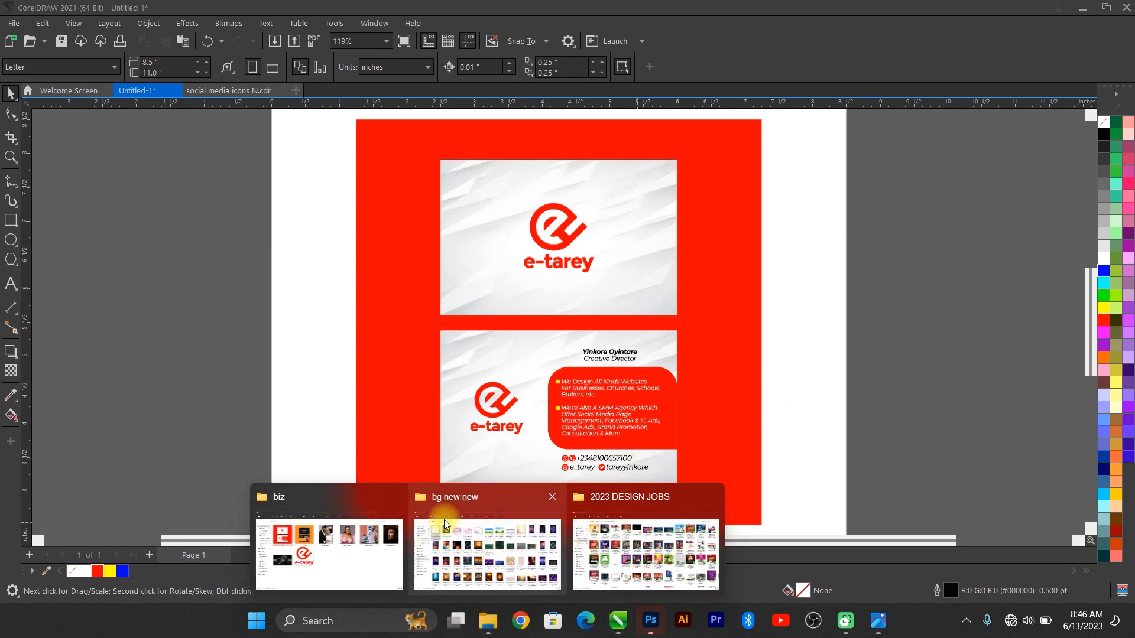
pyautogui.click(375, 540)
pyautogui.doubleClick(238, 199)
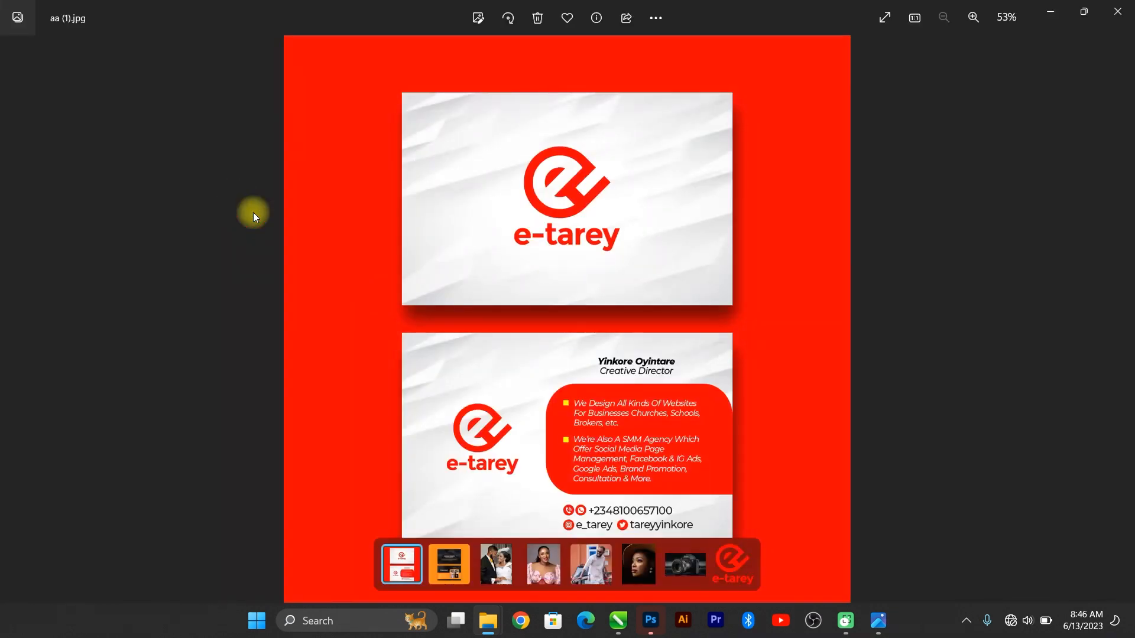
pyautogui.click(1125, 10)
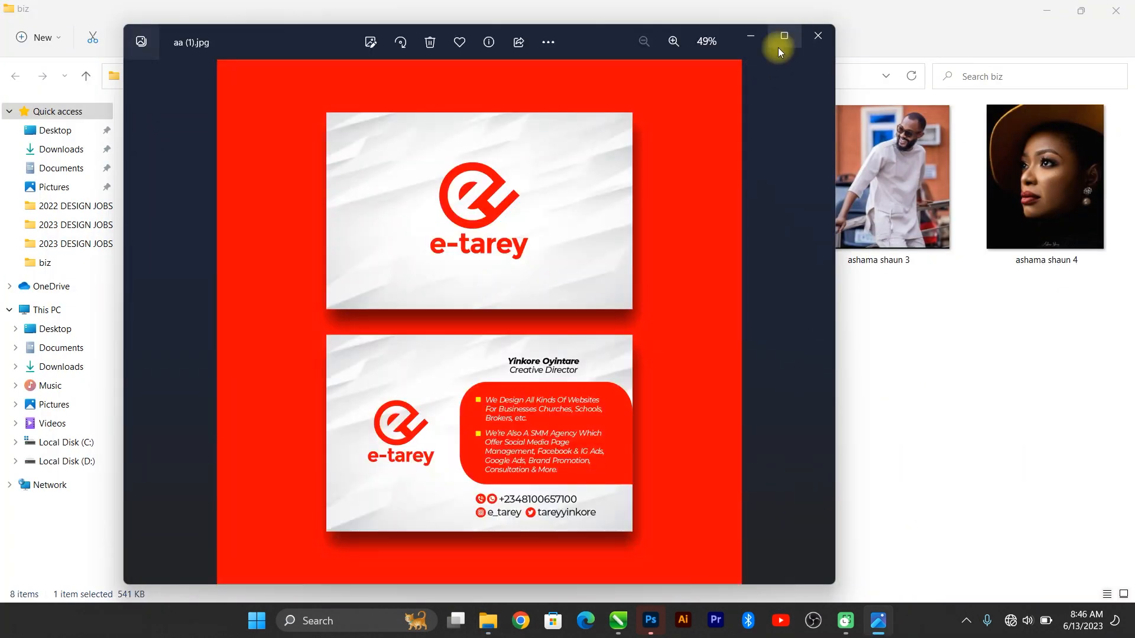
pyautogui.click(815, 38)
pyautogui.click(1047, 10)
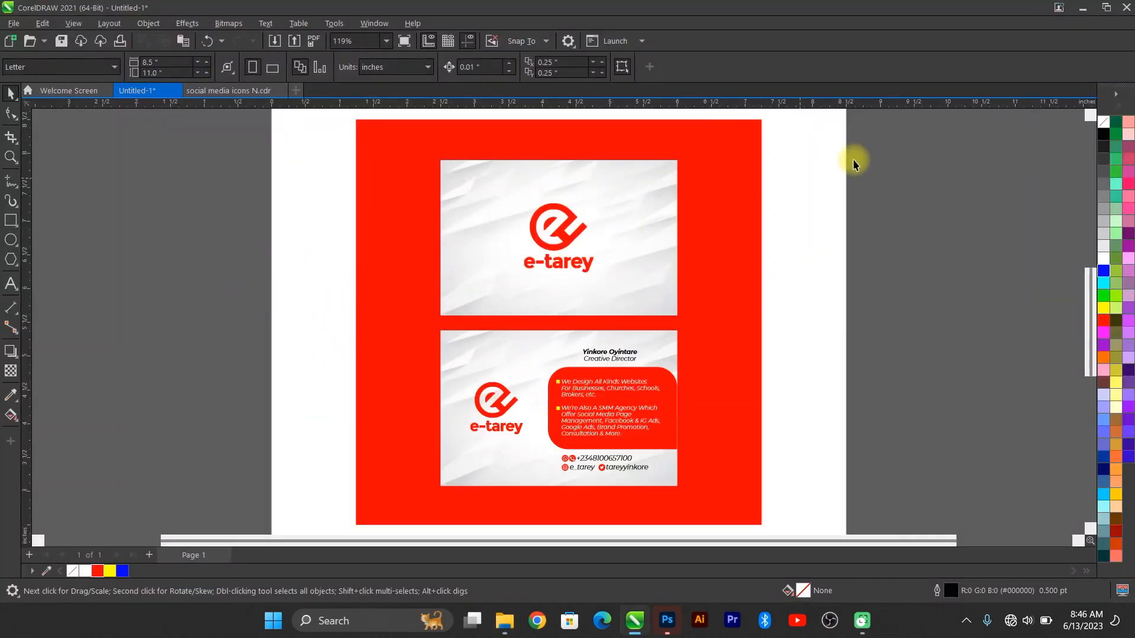
# Step: Group the front card's objects and the back card's objects into two separate groups
pyautogui.moveTo(444, 271); pyautogui.dragTo(394, 334)
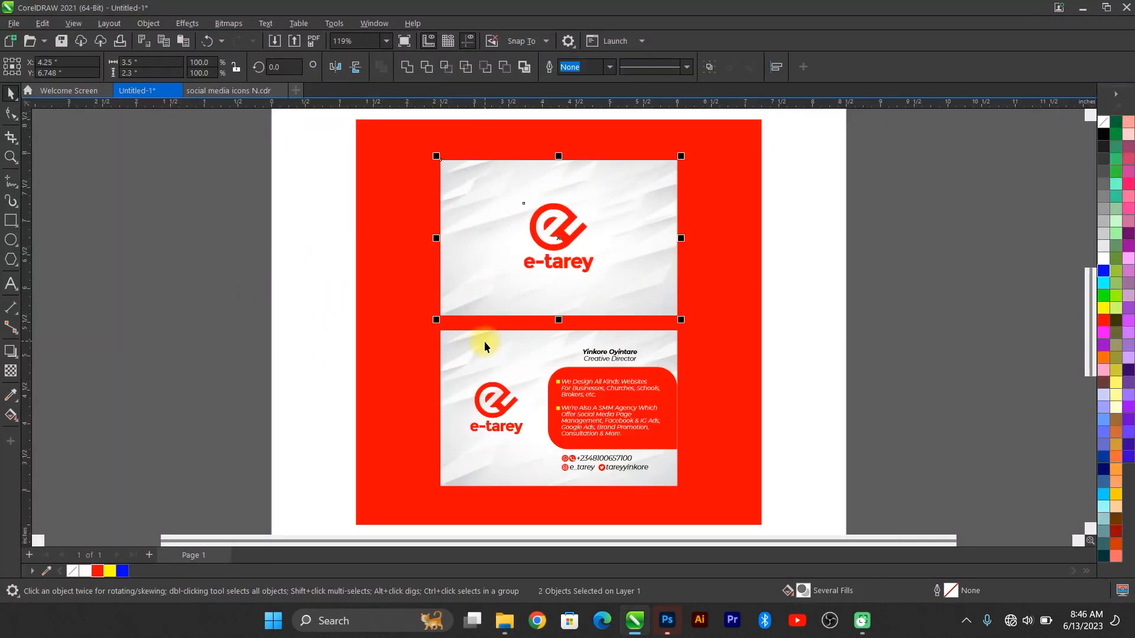
pyautogui.hotkey('ctrl', 'g')
pyautogui.moveTo(851, 298); pyautogui.dragTo(378, 510)
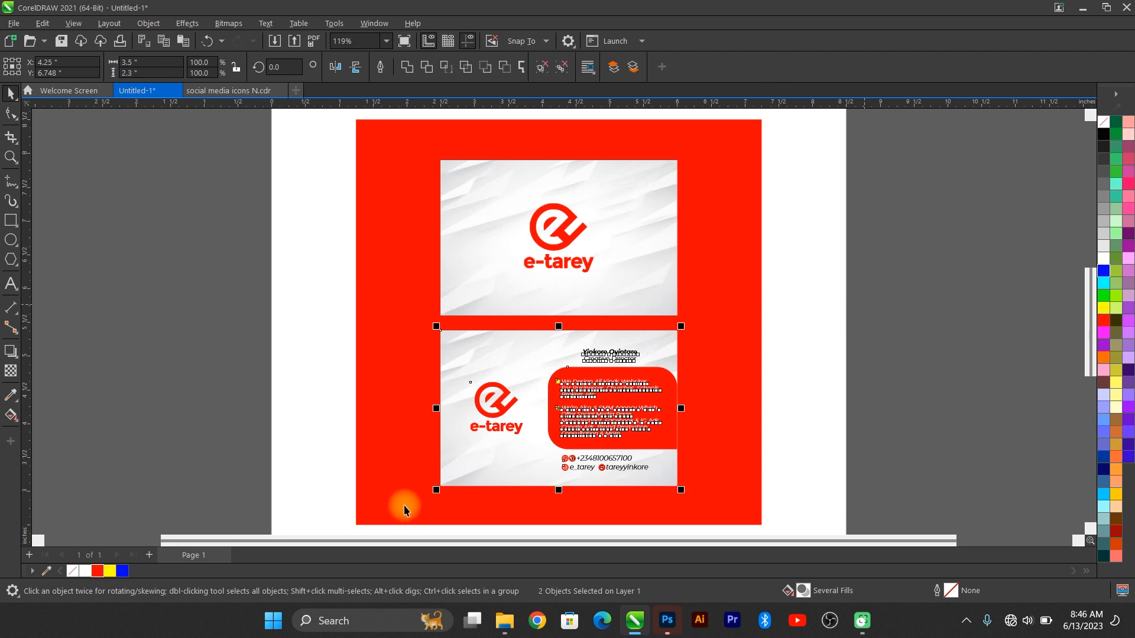
pyautogui.hotkey('ctrl', 'g')
# Step: Give both grouped cards a drop shadow falling straight down onto the red background
pyautogui.click(567, 260)
pyautogui.keyDown('shift'); pyautogui.click(576, 393); pyautogui.keyUp('shift')
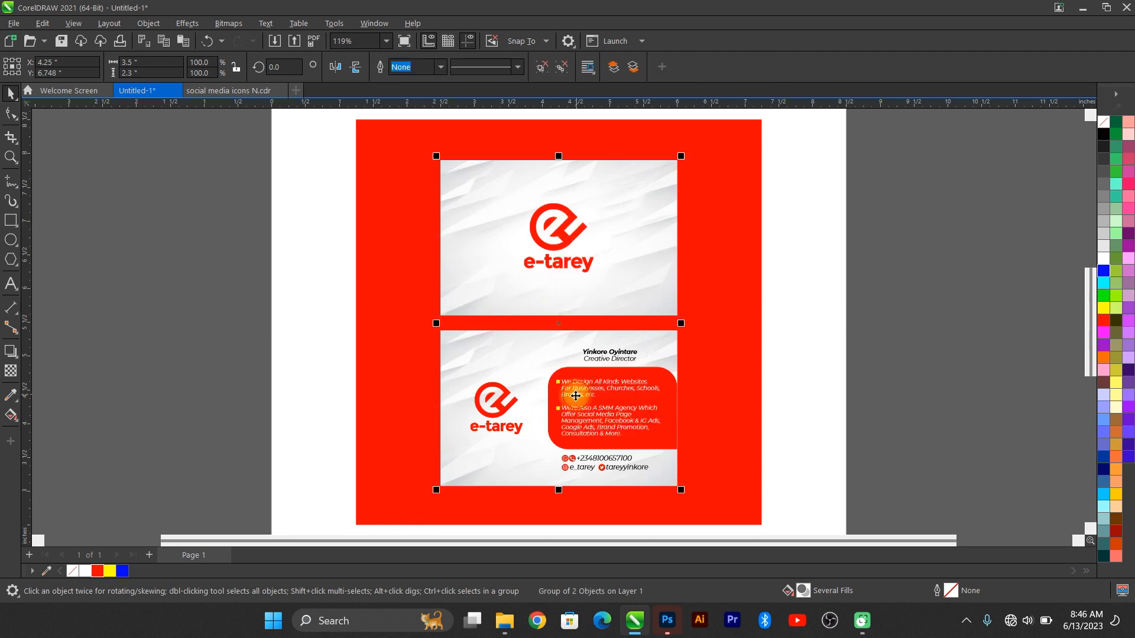
pyautogui.click(11, 352)
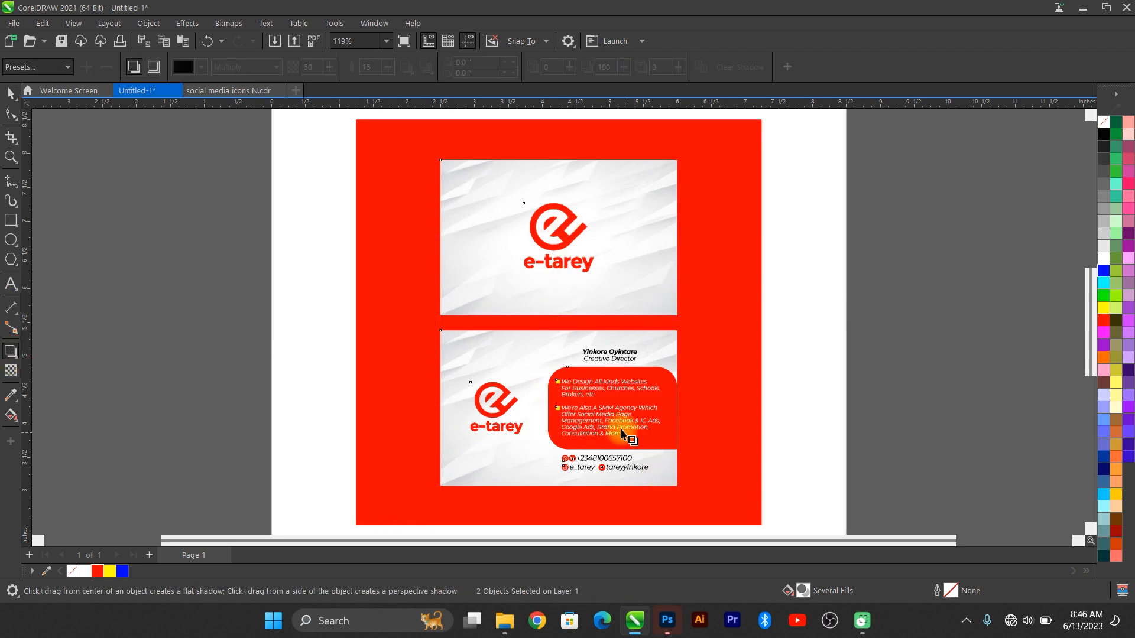
pyautogui.moveTo(558, 486); pyautogui.dragTo(628, 515)
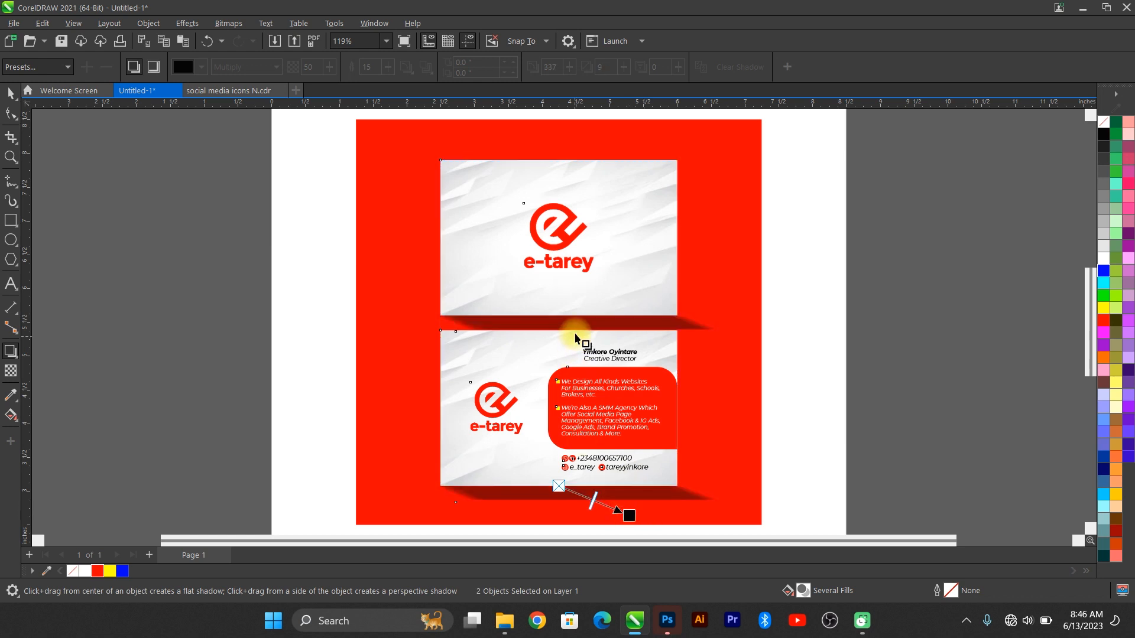
pyautogui.moveTo(575, 335); pyautogui.dragTo(599, 495)
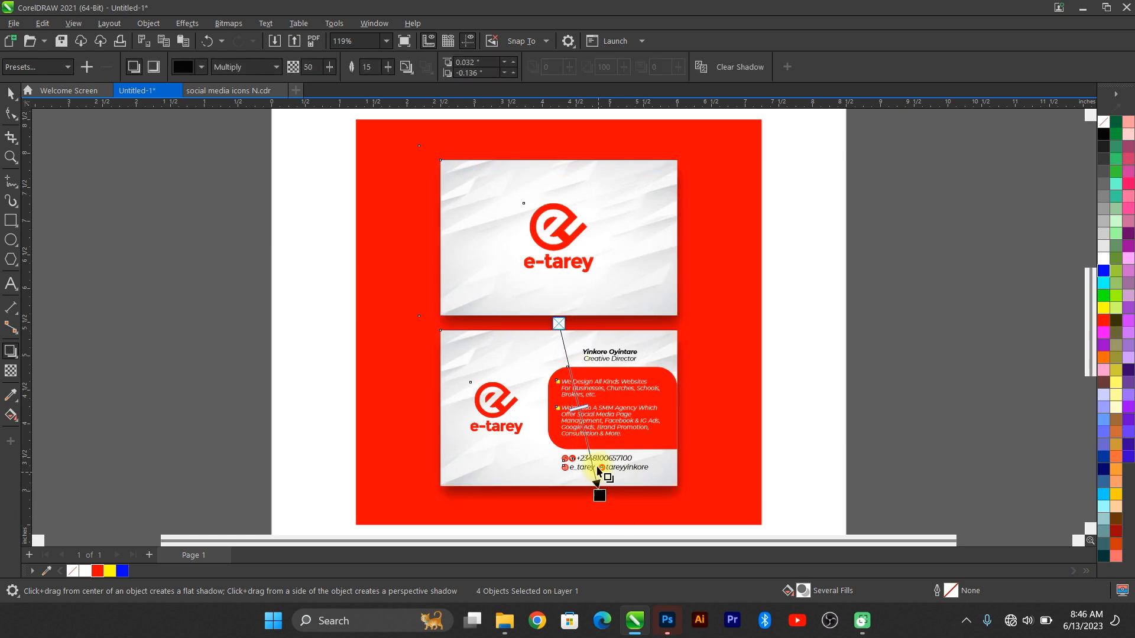
pyautogui.scroll(2, 631, 499)
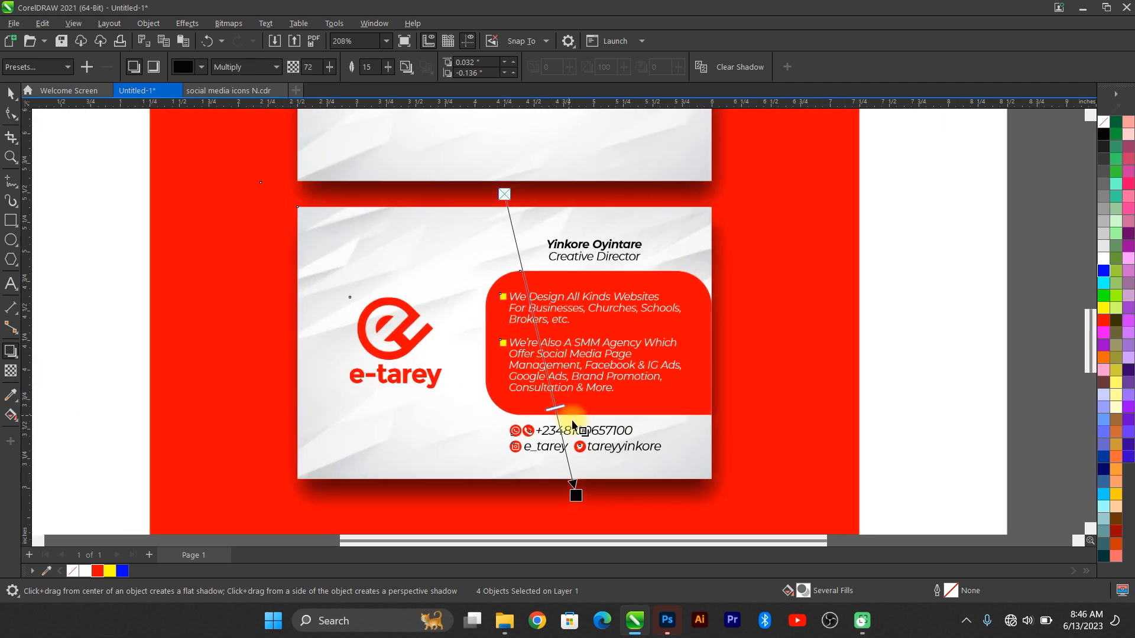
pyautogui.scroll(-2, 573, 423)
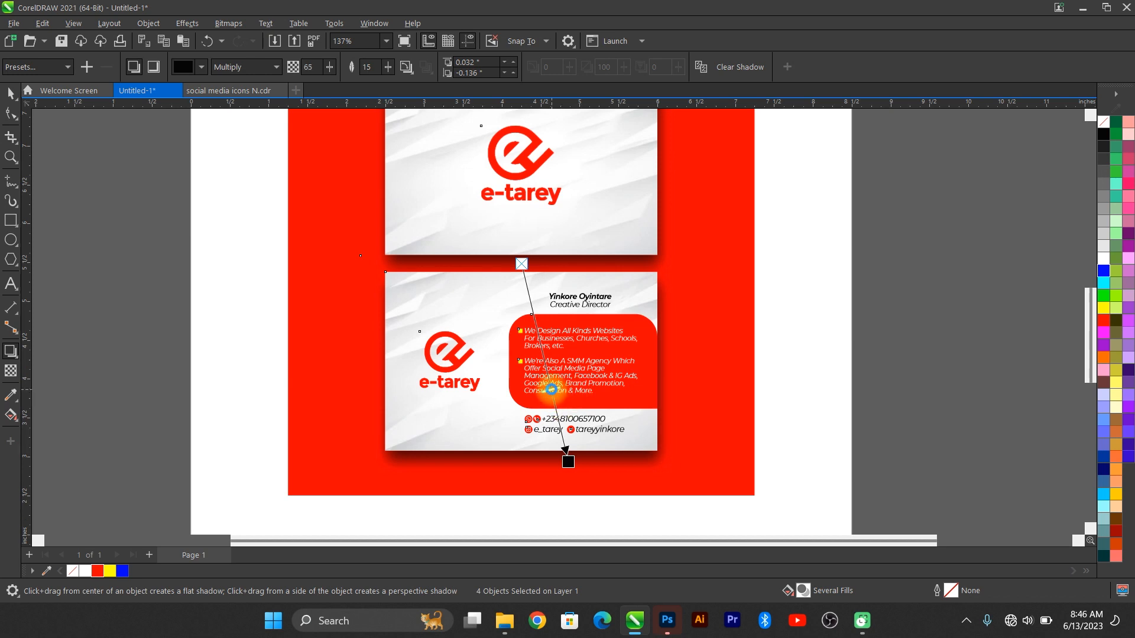
pyautogui.click(11, 93)
pyautogui.press('F4')
pyautogui.press('Escape')
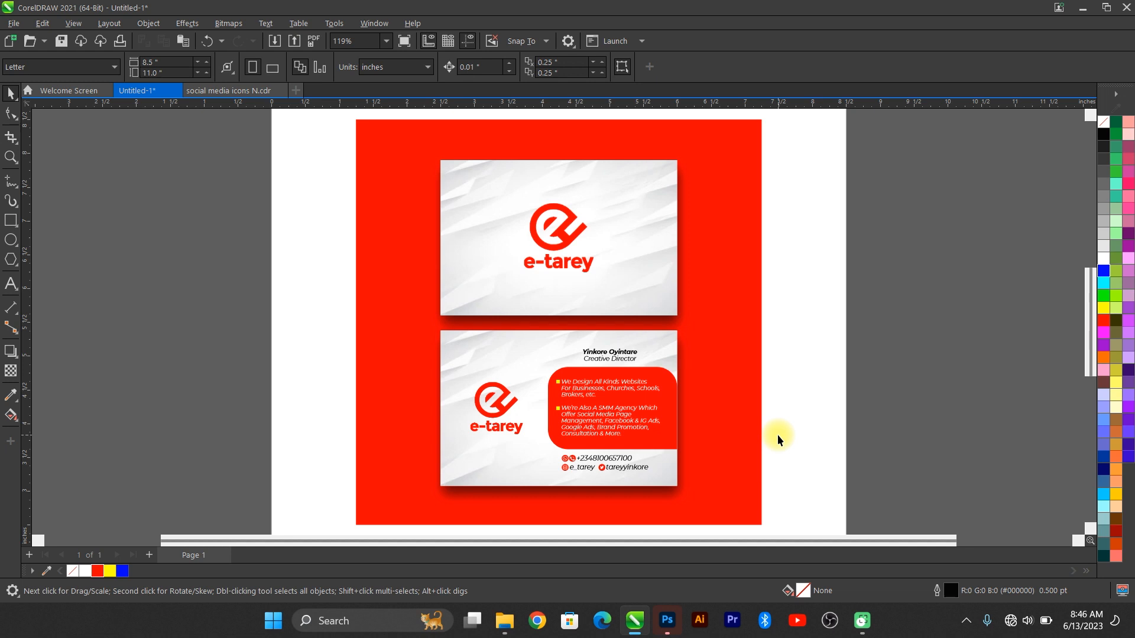
# Step: Add a blank Page 2, then open aa (2).jpg from the biz folder maximized in Photos
pyautogui.click(150, 555)
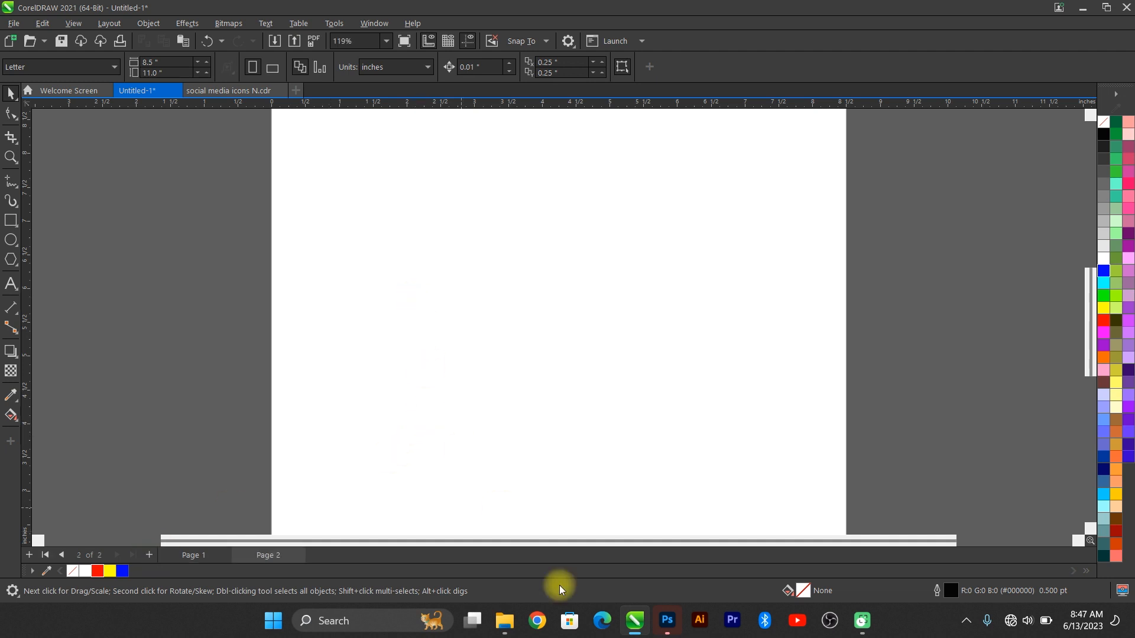
pyautogui.moveTo(501, 615)
pyautogui.click(377, 549)
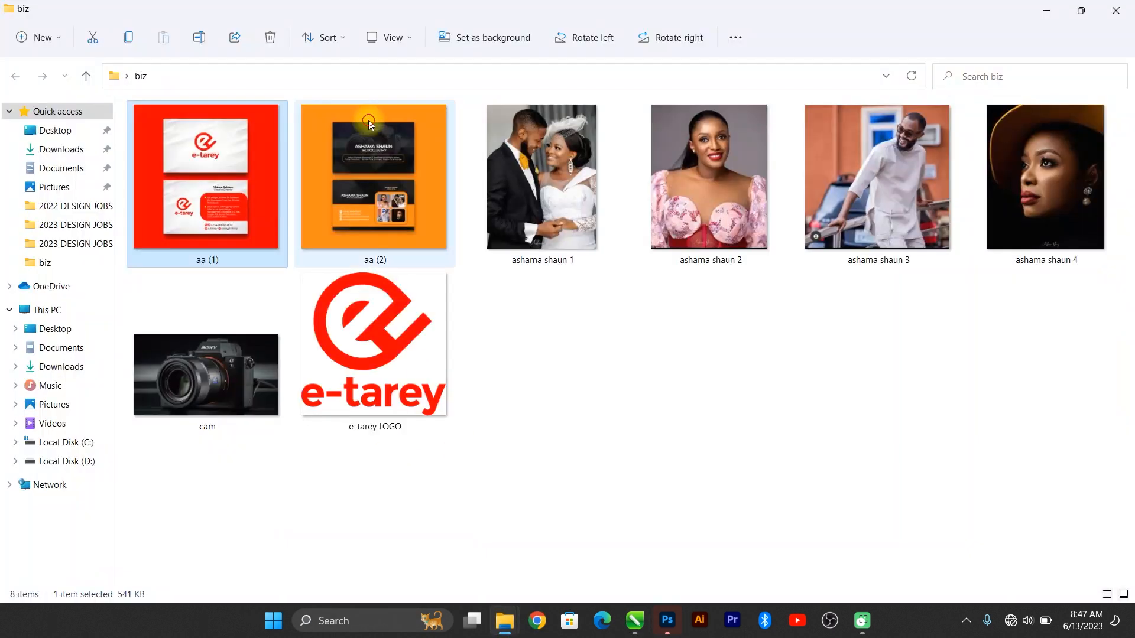
pyautogui.click(370, 123)
pyautogui.doubleClick(371, 121)
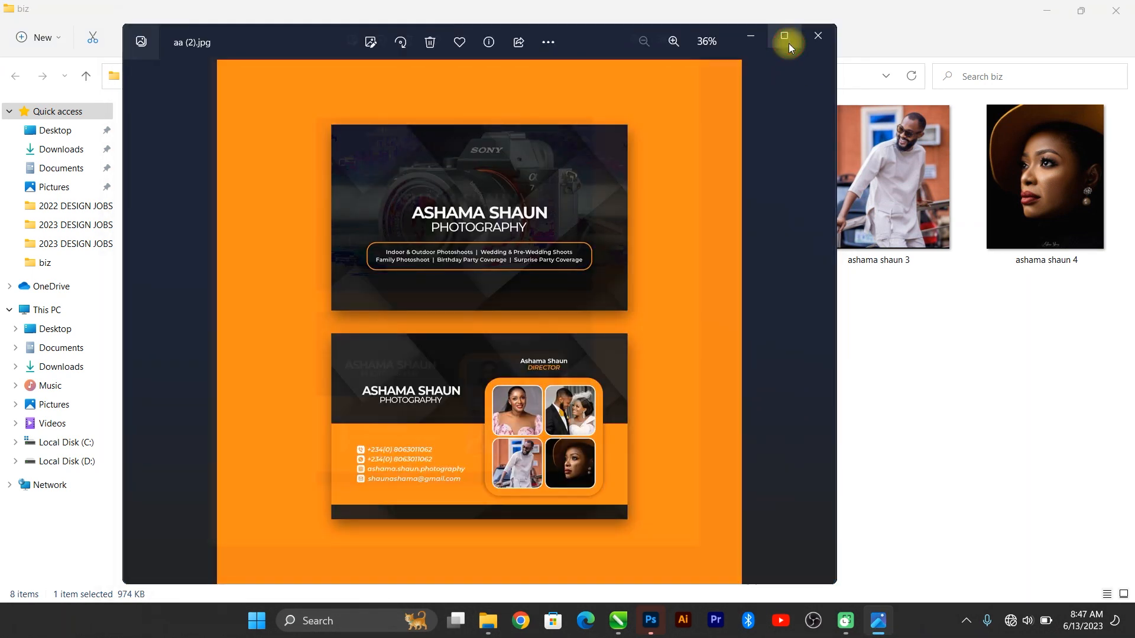
pyautogui.click(789, 37)
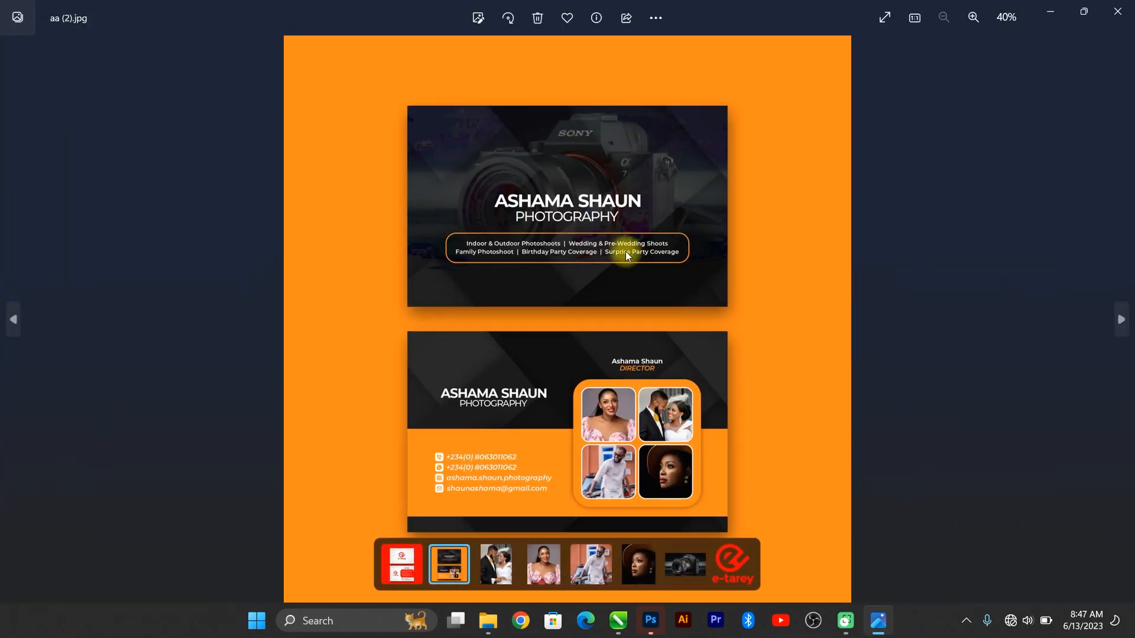
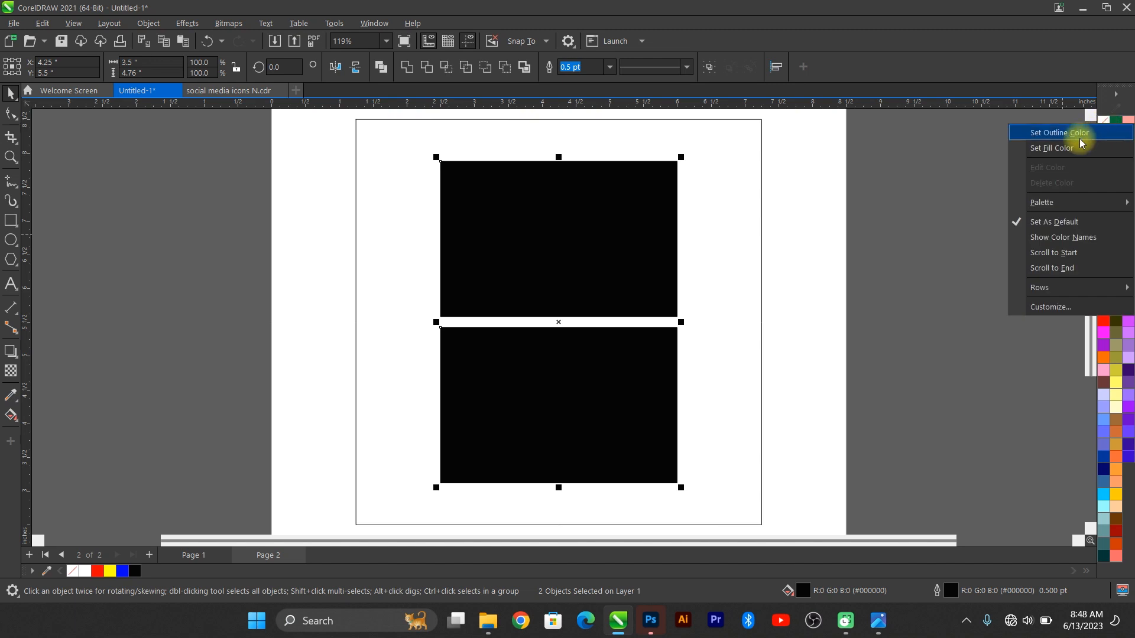
# Step: Deselect the two black rectangles on page 2 and bring up the aa (2).jpg reference image
pyautogui.click(1013, 169)
pyautogui.click(621, 518)
pyautogui.click(878, 621)
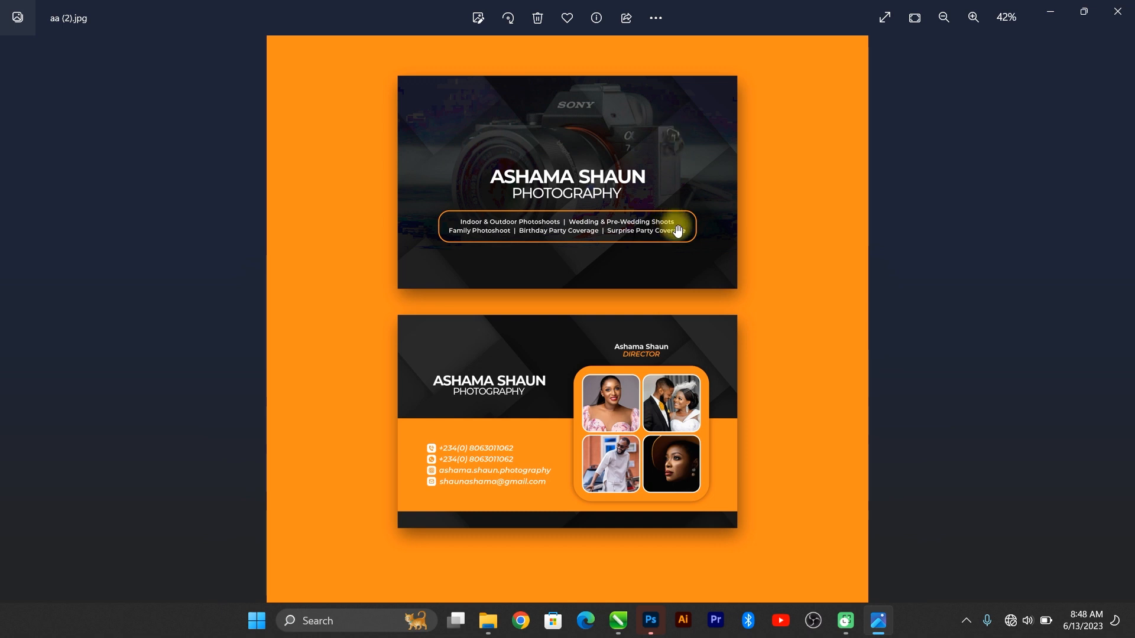
# Step: Copy the cam photo from the biz folder and paste it onto page 2, left of the rectangles
pyautogui.click(1050, 12)
pyautogui.moveTo(486, 628)
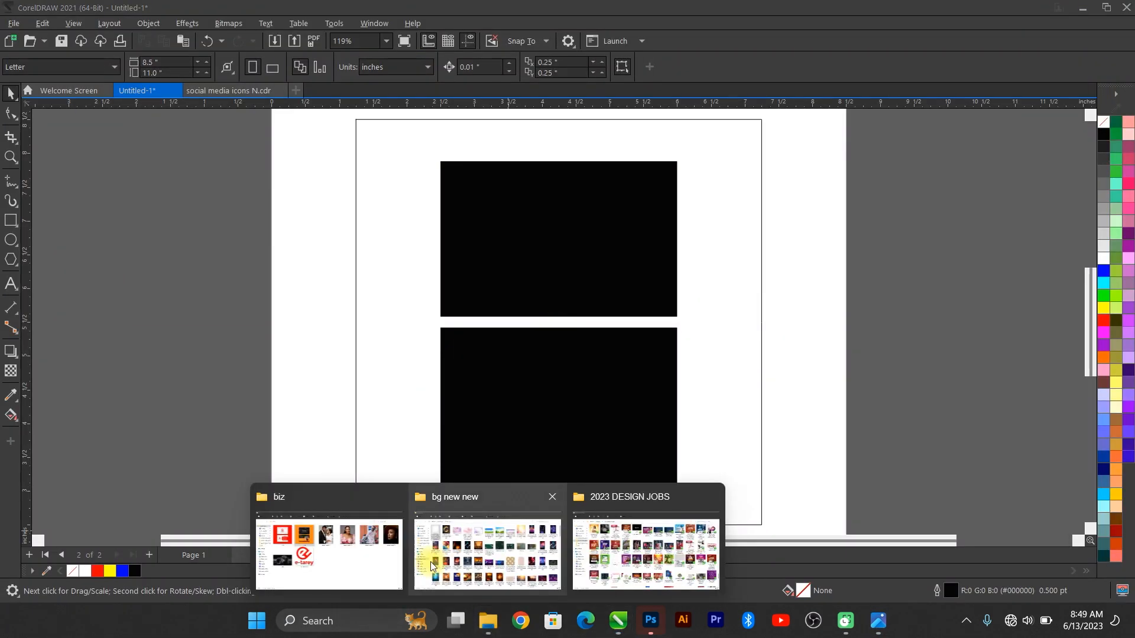
pyautogui.click(329, 544)
pyautogui.click(217, 382)
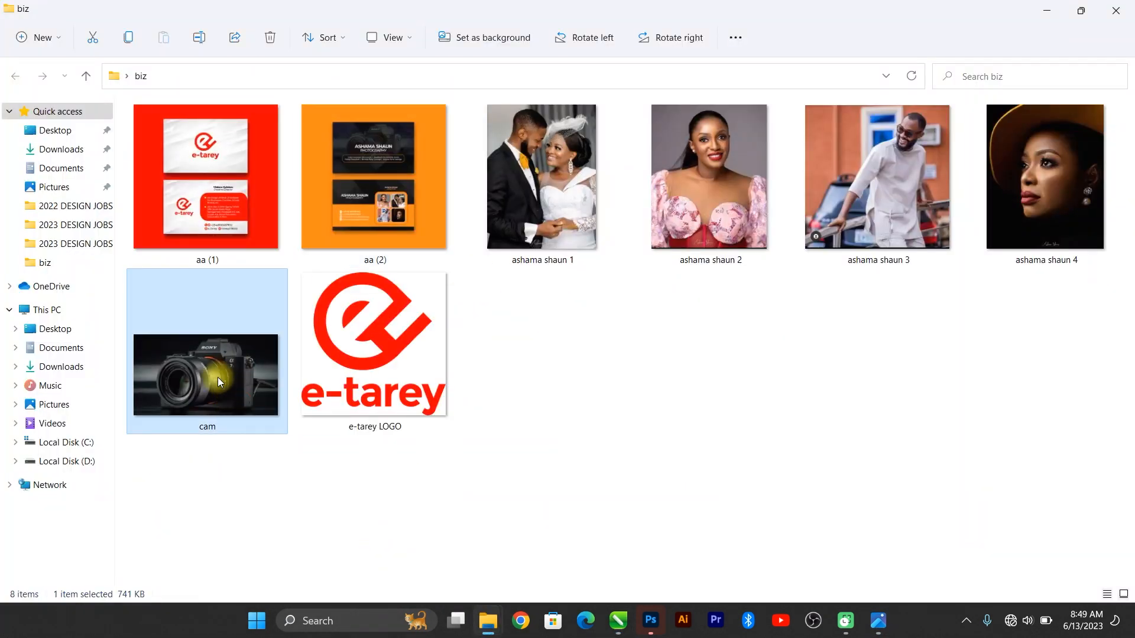
pyautogui.hotkey('ctrl', 'c')
pyautogui.hotkey('alt', 'Tab')
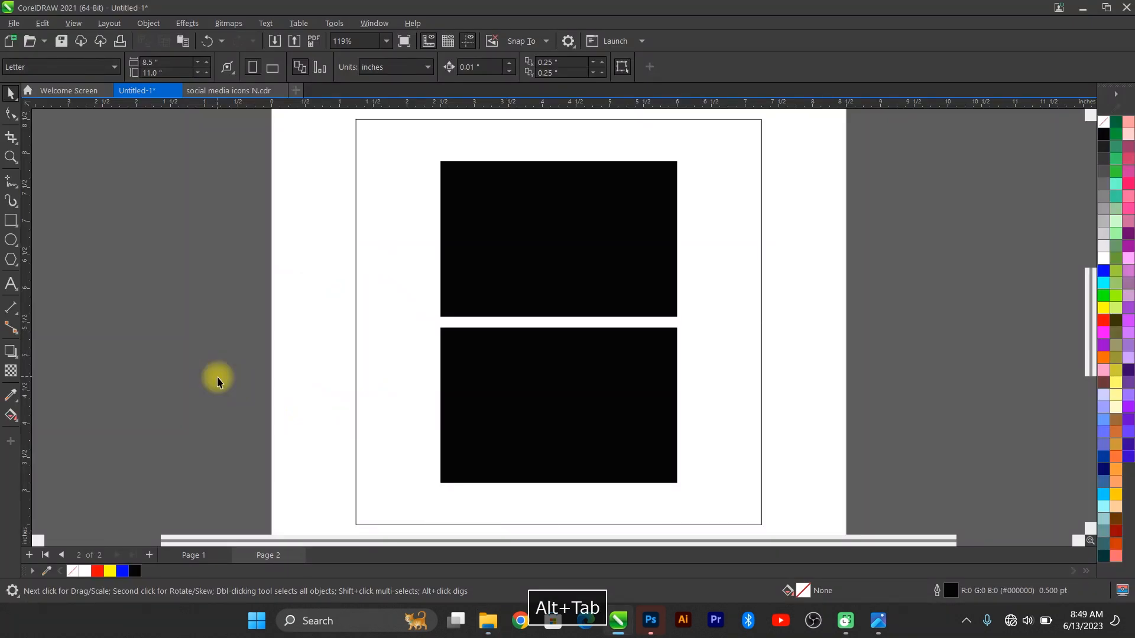
pyautogui.hotkey('ctrl', 'v')
pyautogui.moveTo(608, 299); pyautogui.dragTo(234, 309)
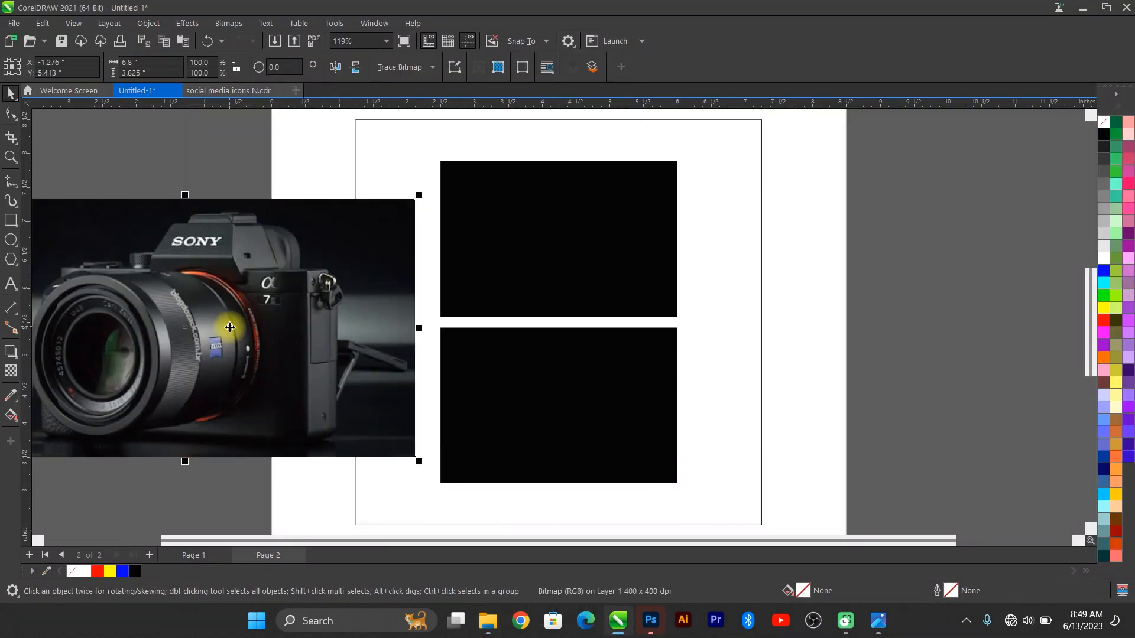
# Step: PowerClip the camera photo inside the top rectangle and resize it to about 54%
pyautogui.click(148, 23)
pyautogui.click(387, 323)
pyautogui.click(223, 305)
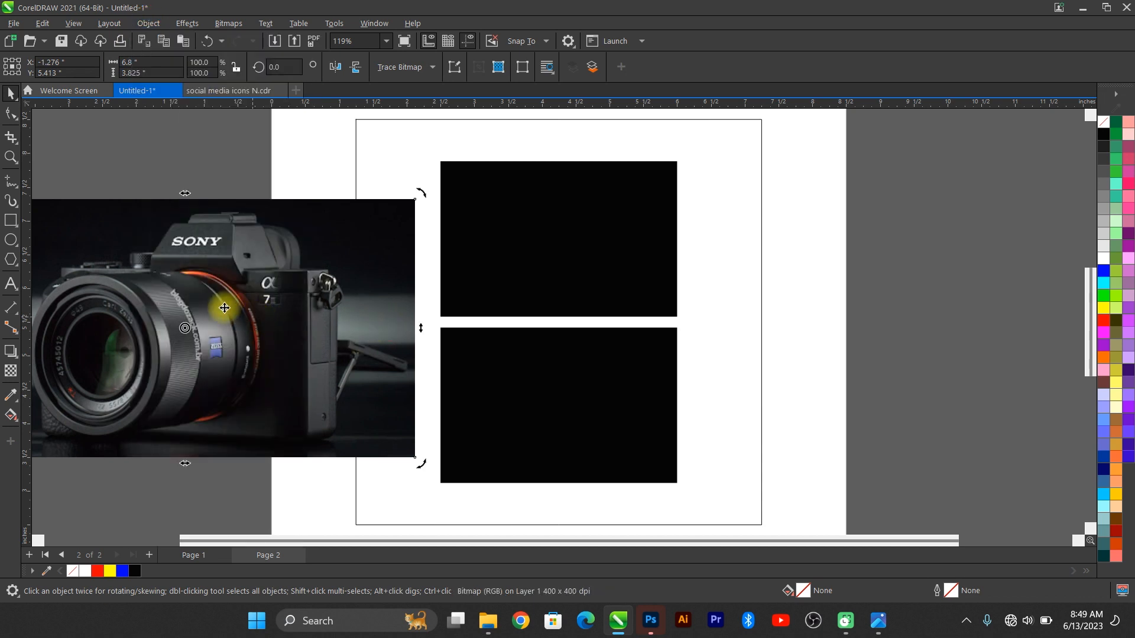
pyautogui.moveTo(223, 305); pyautogui.dragTo(536, 229)
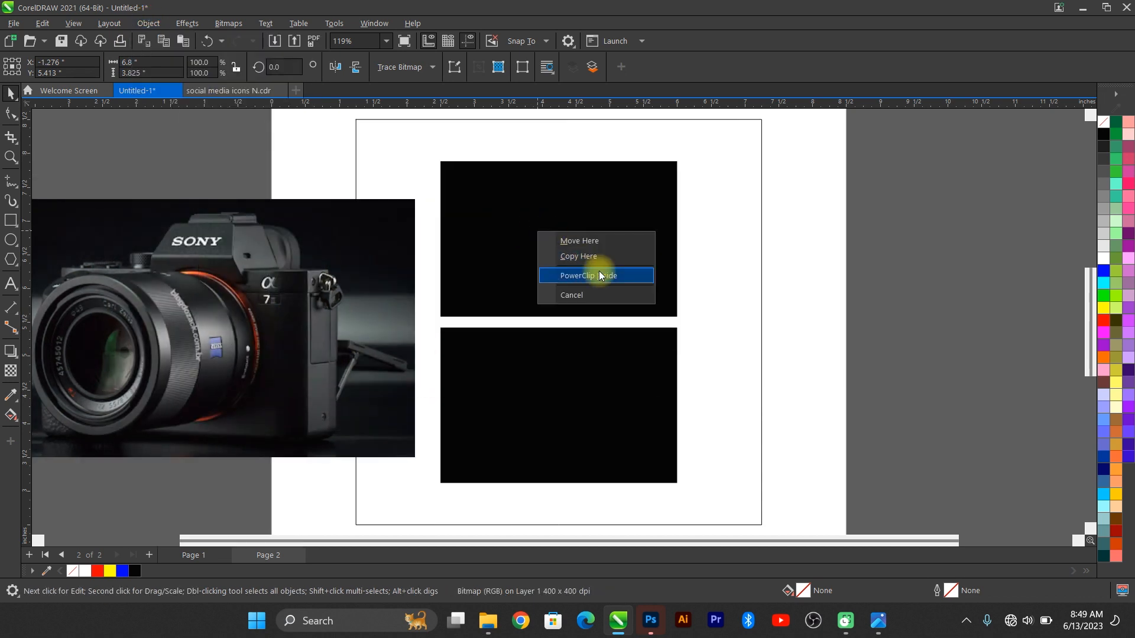
pyautogui.click(601, 274)
pyautogui.doubleClick(602, 235)
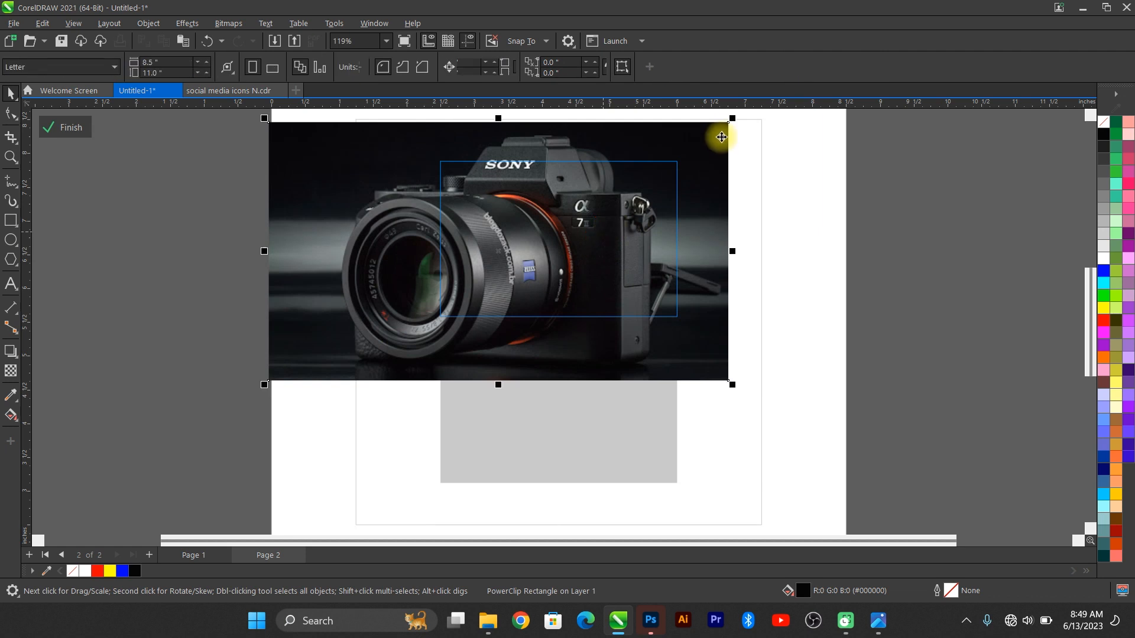
pyautogui.moveTo(736, 116); pyautogui.dragTo(597, 196)
pyautogui.moveTo(519, 231); pyautogui.dragTo(548, 188)
pyautogui.moveTo(626, 267); pyautogui.dragTo(688, 304)
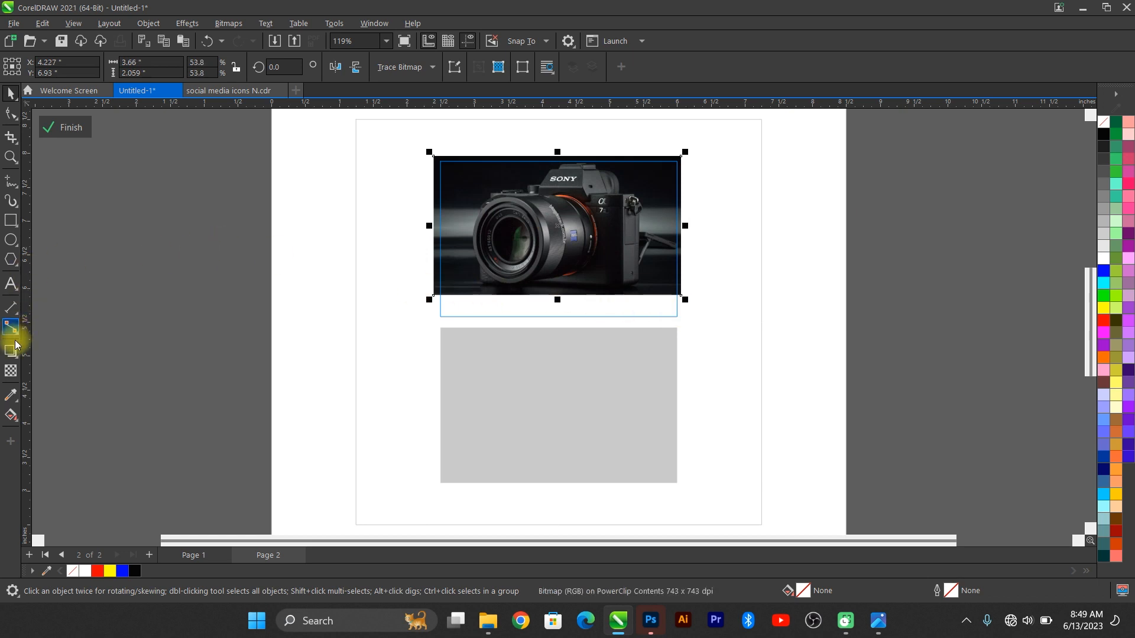
# Step: Apply a gradient transparency fading the camera photo toward its bottom edge, then finish editing
pyautogui.click(10, 370)
pyautogui.scroll(-2, 476, 384)
pyautogui.moveTo(529, 151); pyautogui.dragTo(529, 190)
pyautogui.moveTo(529, 248); pyautogui.dragTo(524, 330)
pyautogui.click(60, 138)
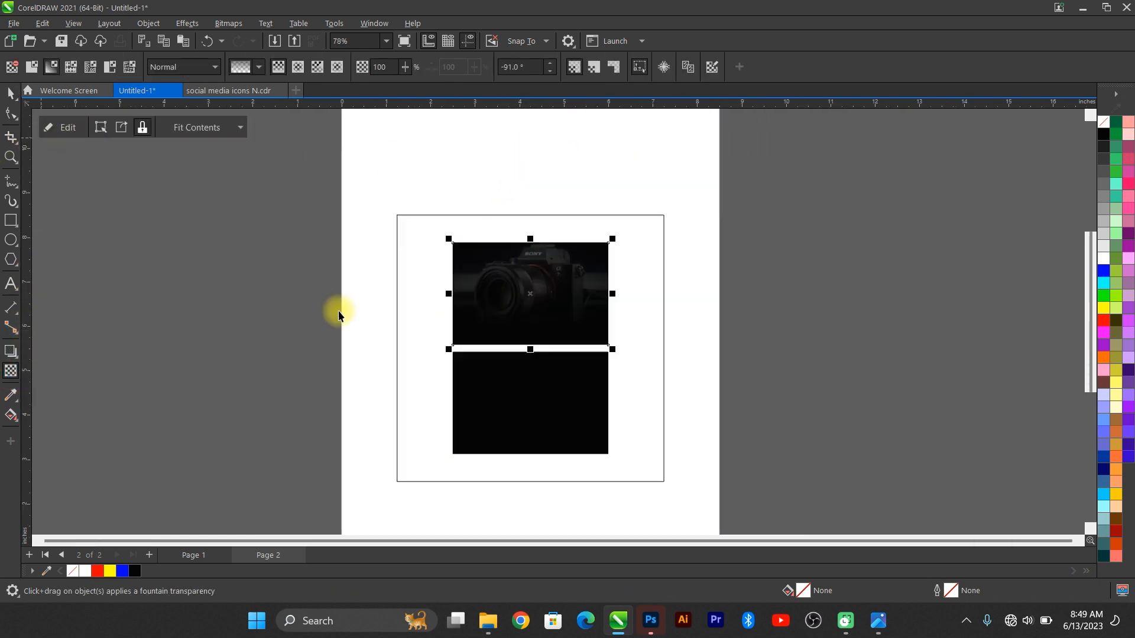
pyautogui.press('F4')
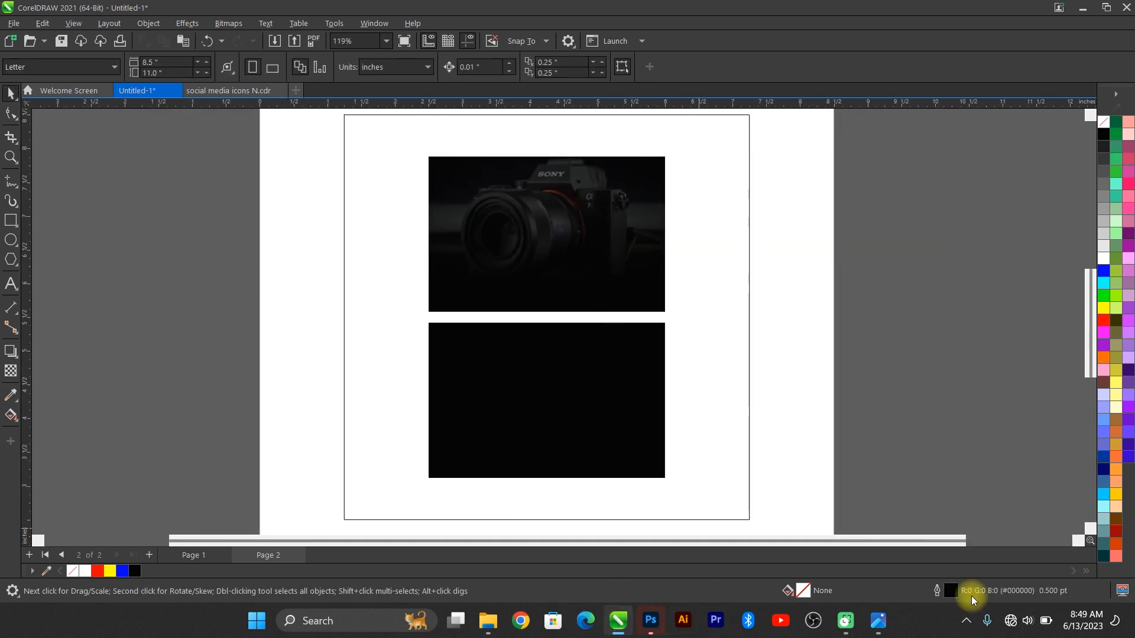
# Step: Browse the bg new new folder and preview a dark abstract background image at full size
pyautogui.click(877, 629)
pyautogui.click(877, 629)
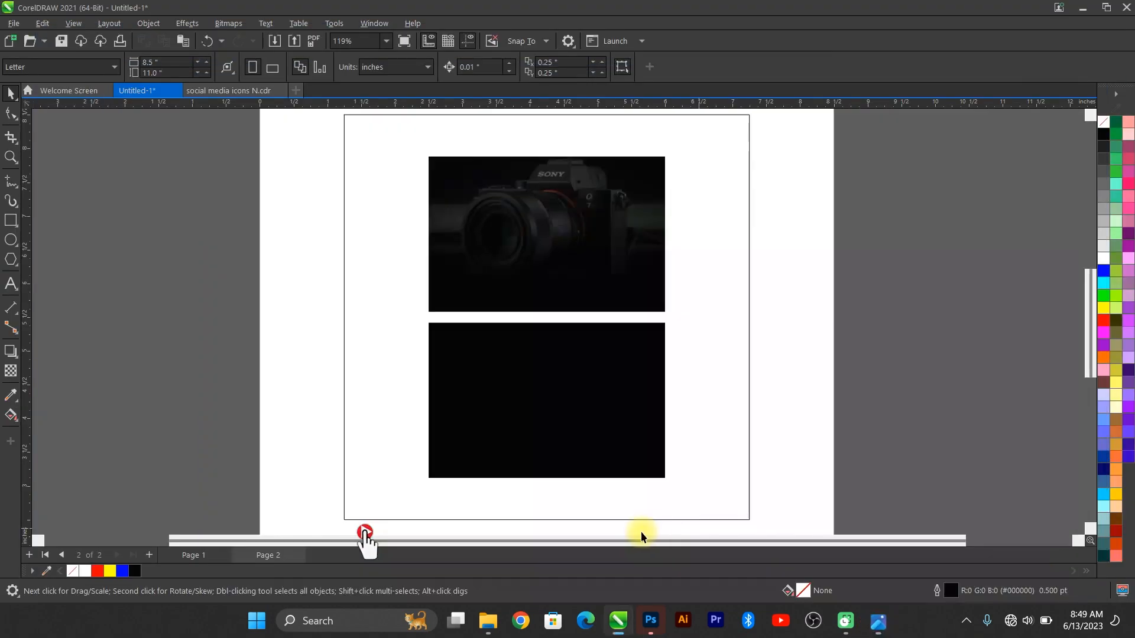
pyautogui.moveTo(488, 632)
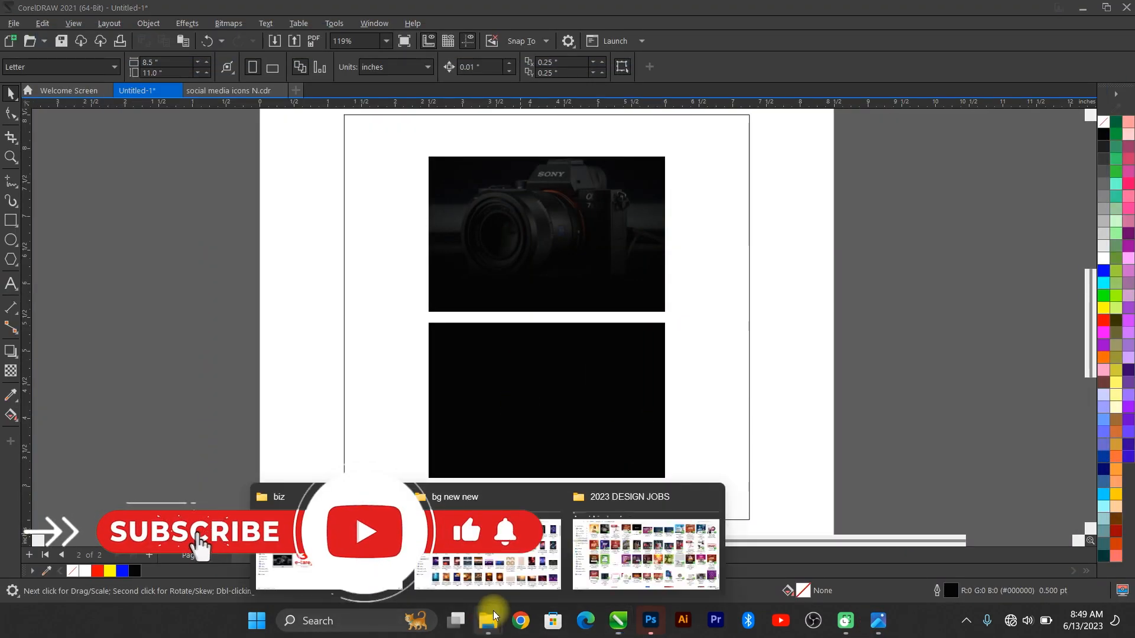
pyautogui.click(495, 555)
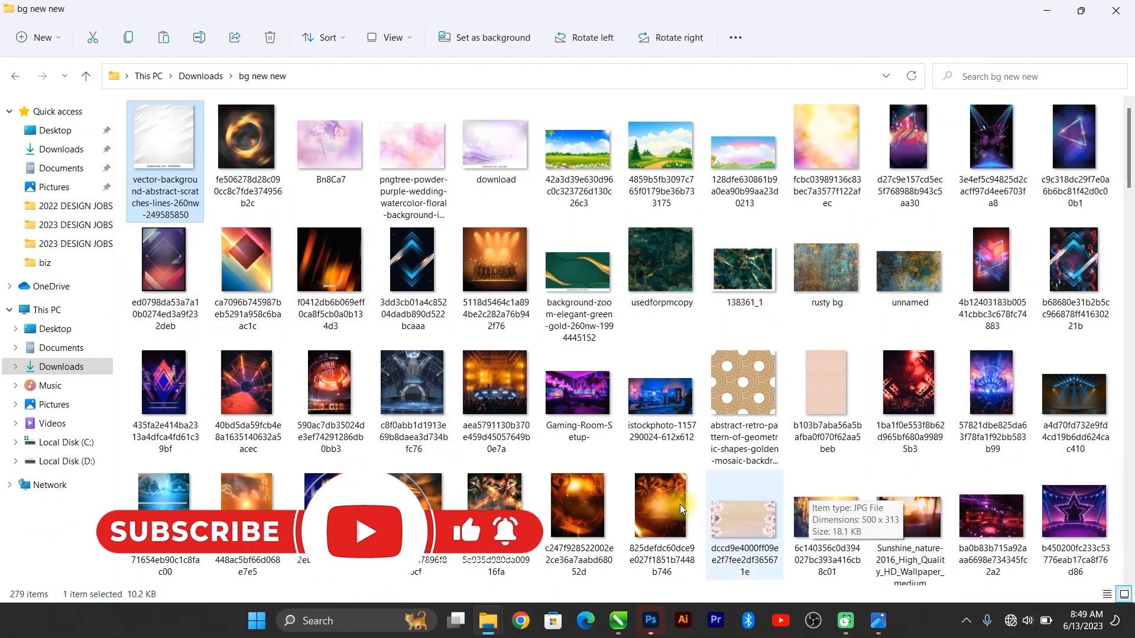
pyautogui.scroll(-5, 399, 399)
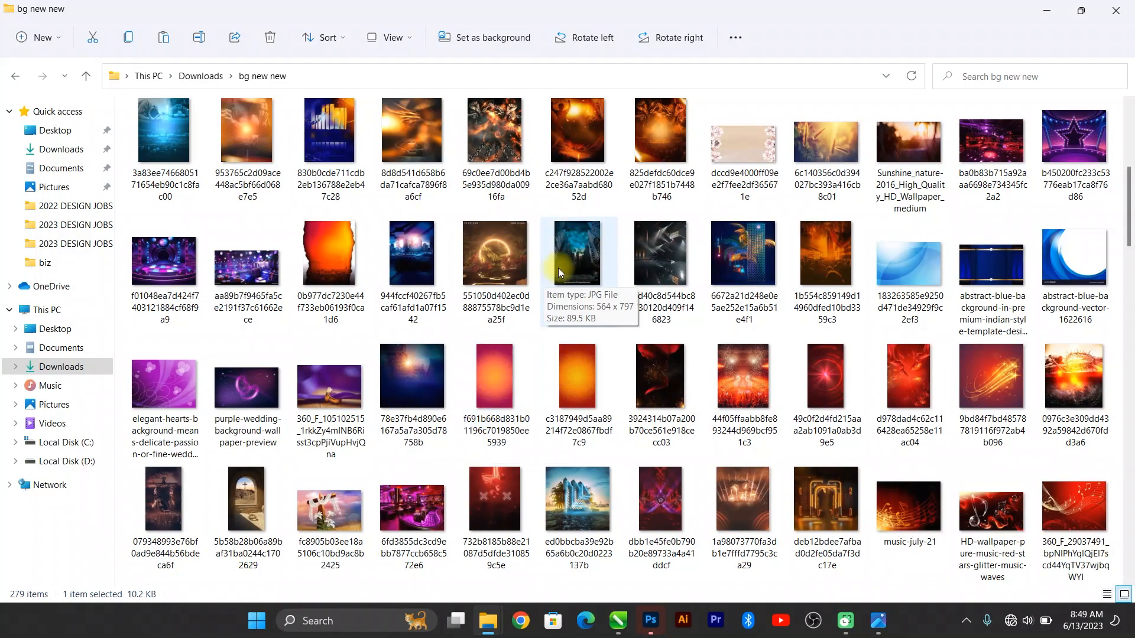
pyautogui.click(667, 250)
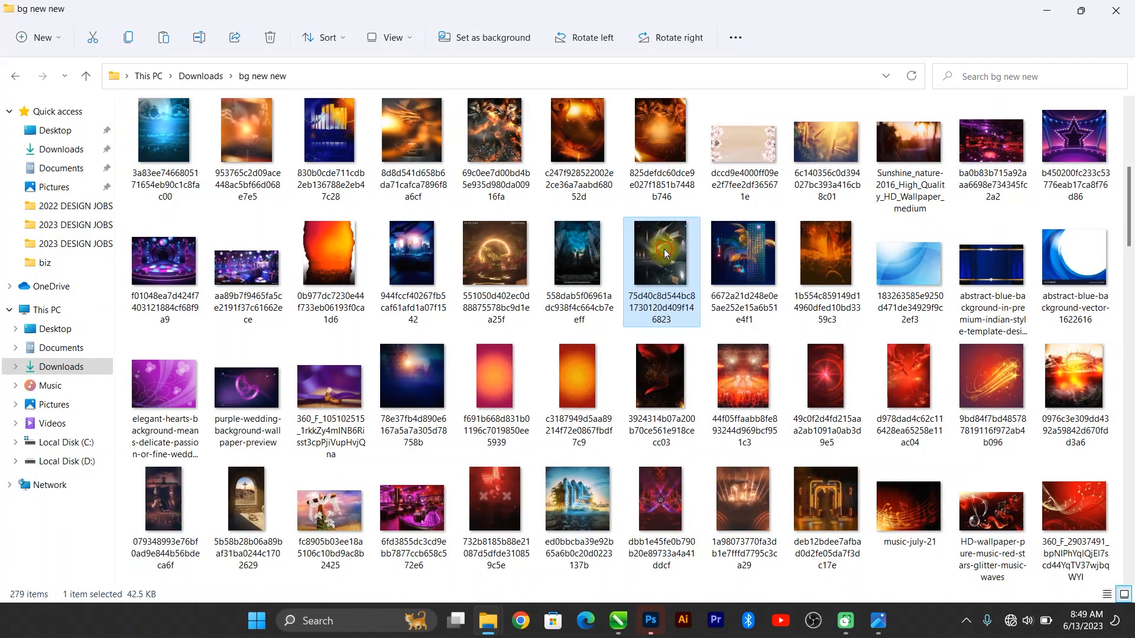
pyautogui.doubleClick(664, 253)
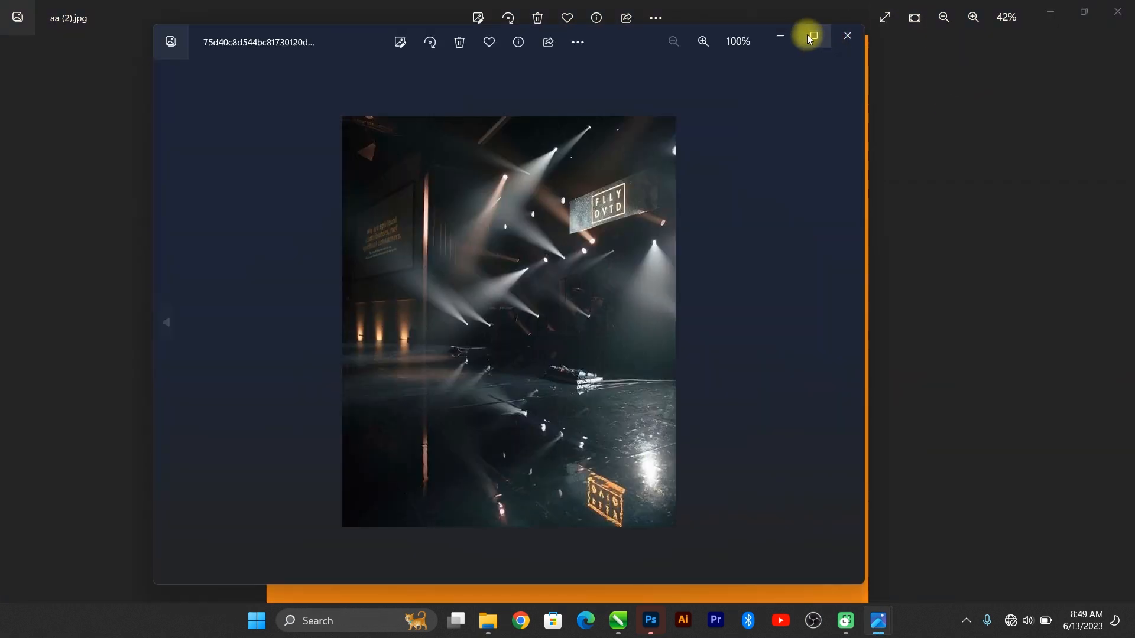
pyautogui.click(848, 36)
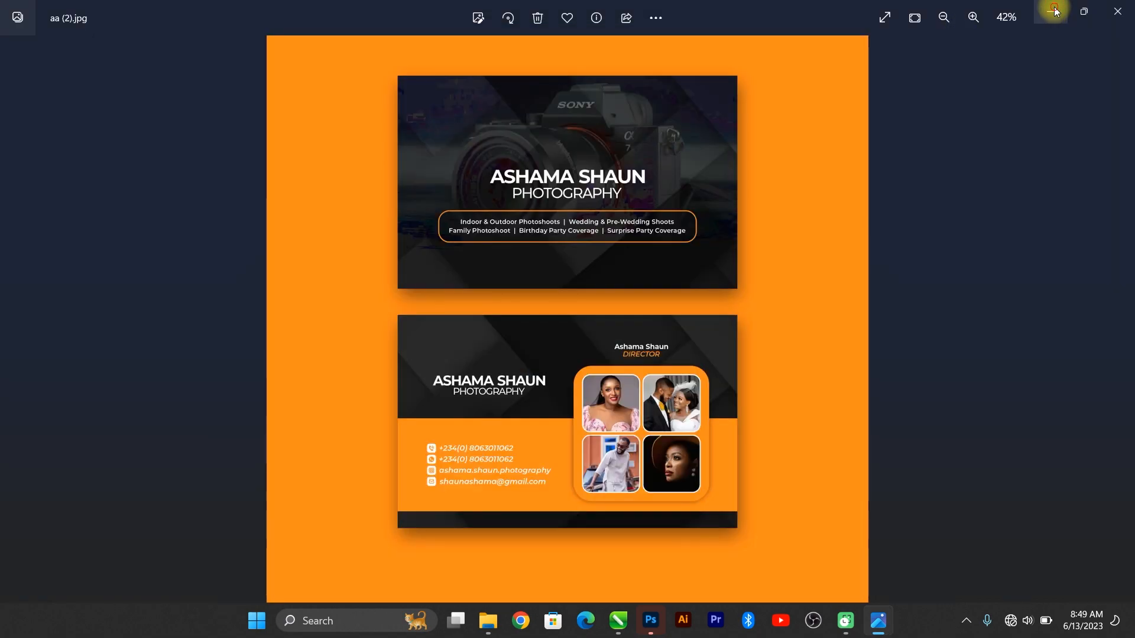
# Step: Copy the dark blue background image and select the top photo rectangle back in CorelDRAW
pyautogui.click(1051, 11)
pyautogui.click(586, 279)
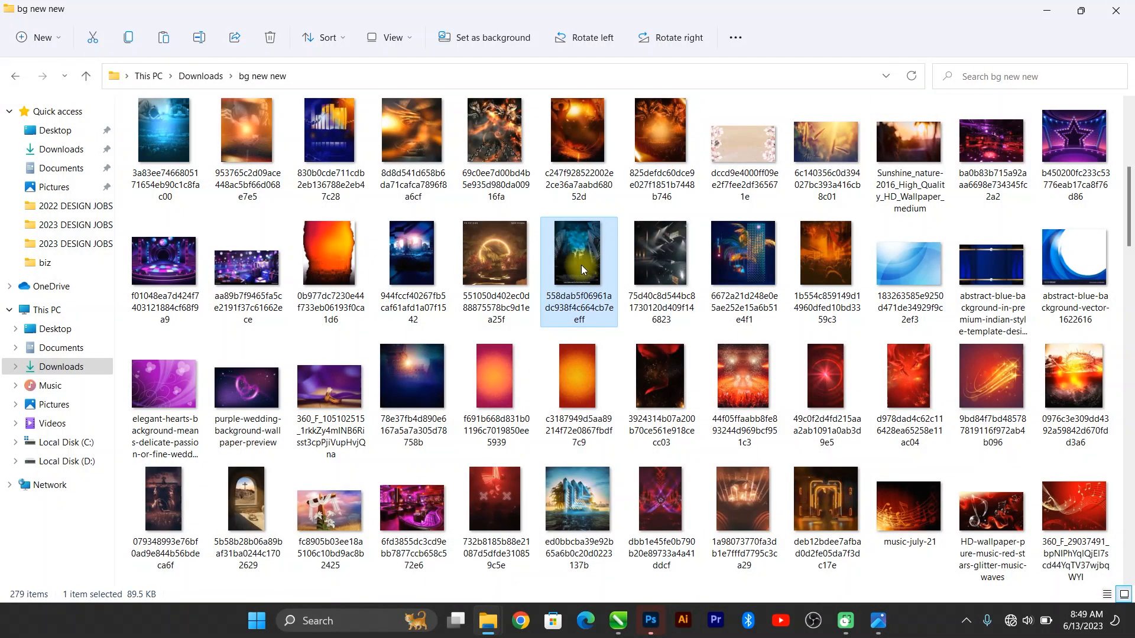
pyautogui.hotkey('ctrl', 'c')
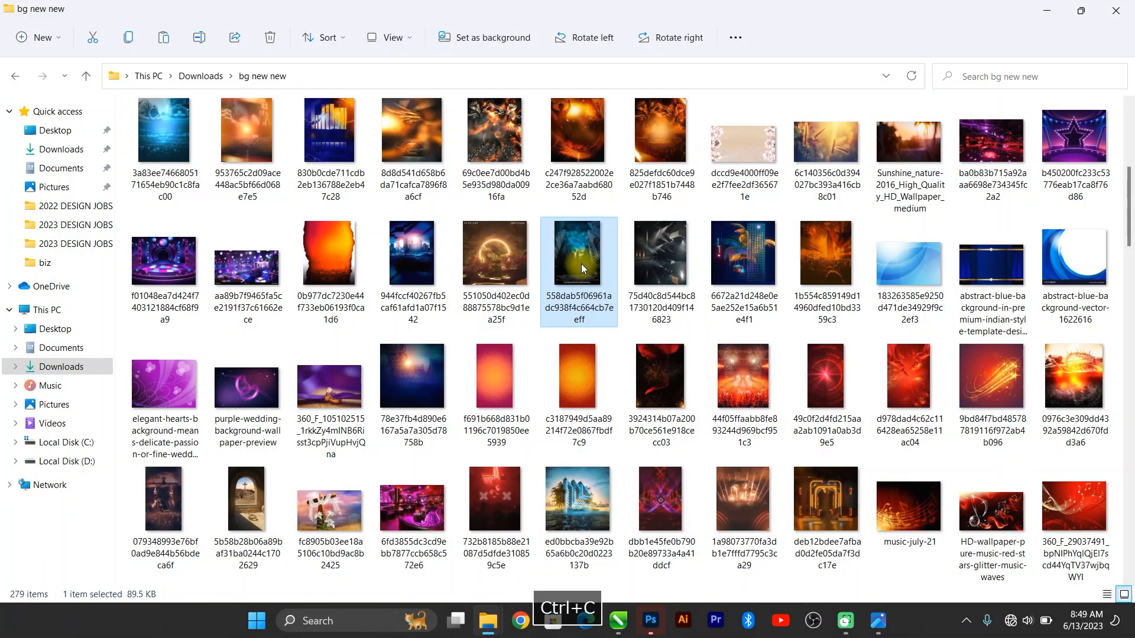
pyautogui.hotkey('alt', 'Tab')
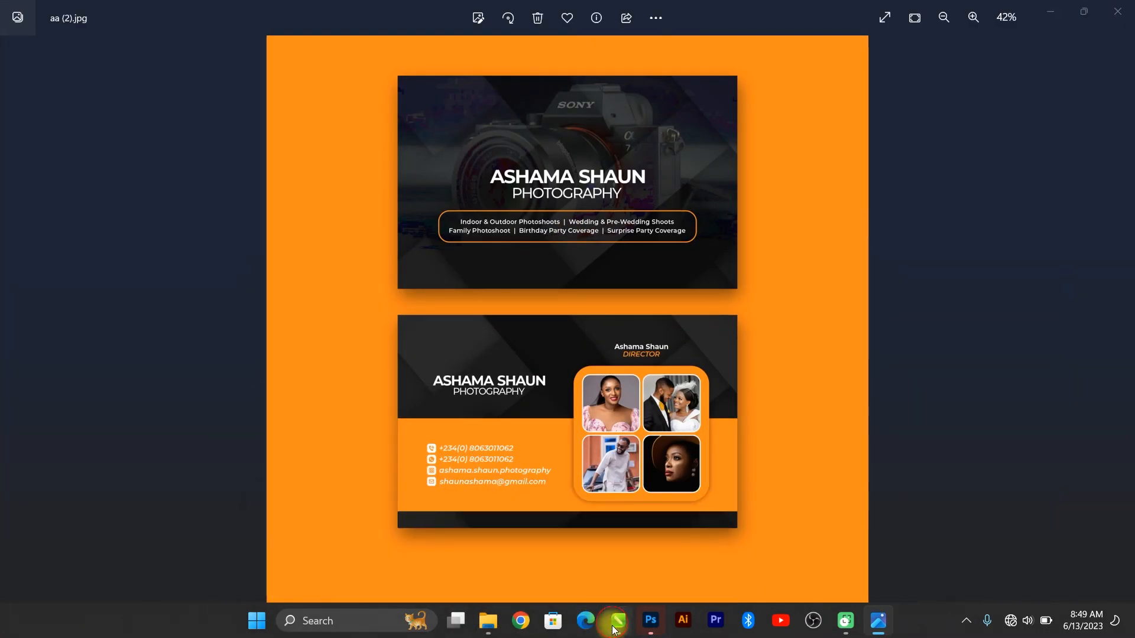
pyautogui.click(613, 629)
pyautogui.click(637, 573)
# Step: Paste the city poster inside the top frame, enlarge it to about 208% and move it up
pyautogui.doubleClick(574, 201)
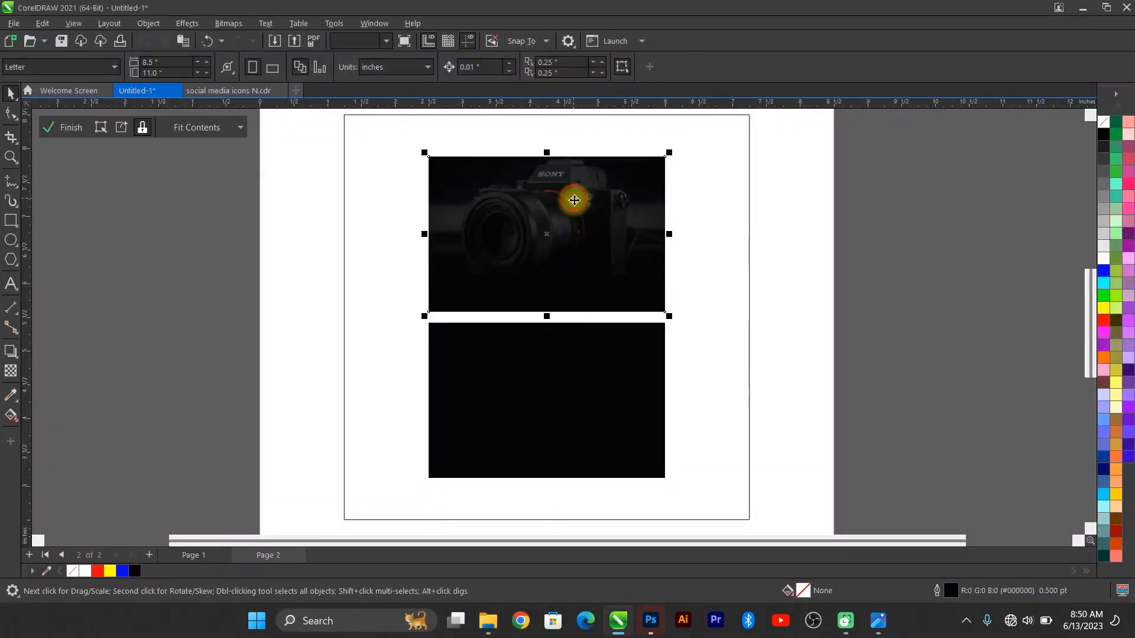
pyautogui.hotkey('ctrl', 'v')
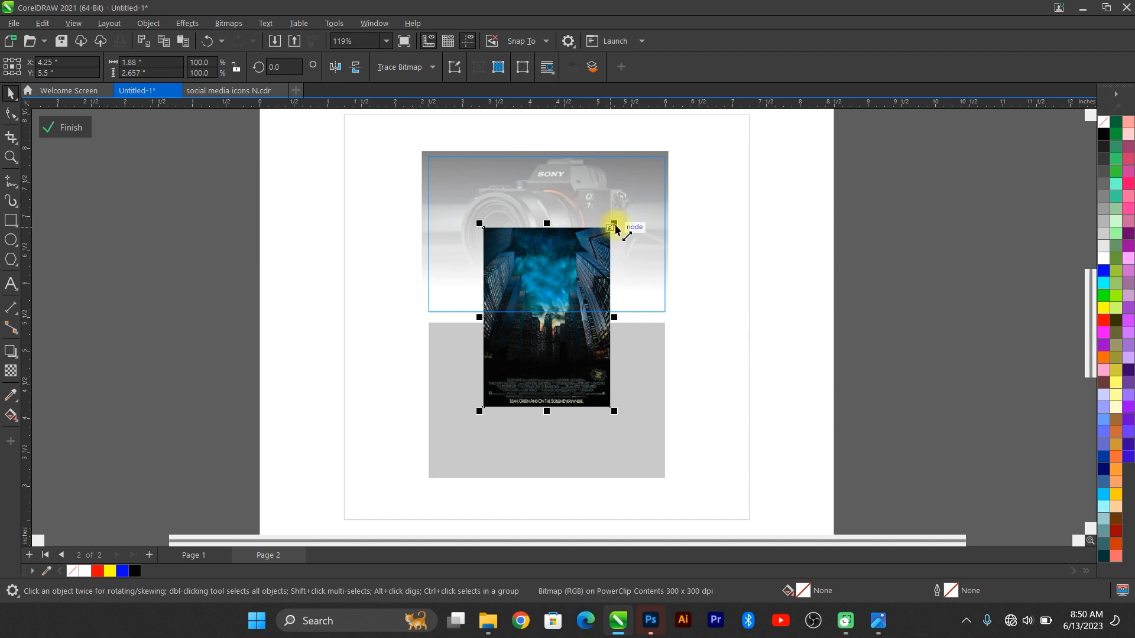
pyautogui.moveTo(614, 225); pyautogui.dragTo(696, 166)
pyautogui.moveTo(616, 357); pyautogui.dragTo(615, 309)
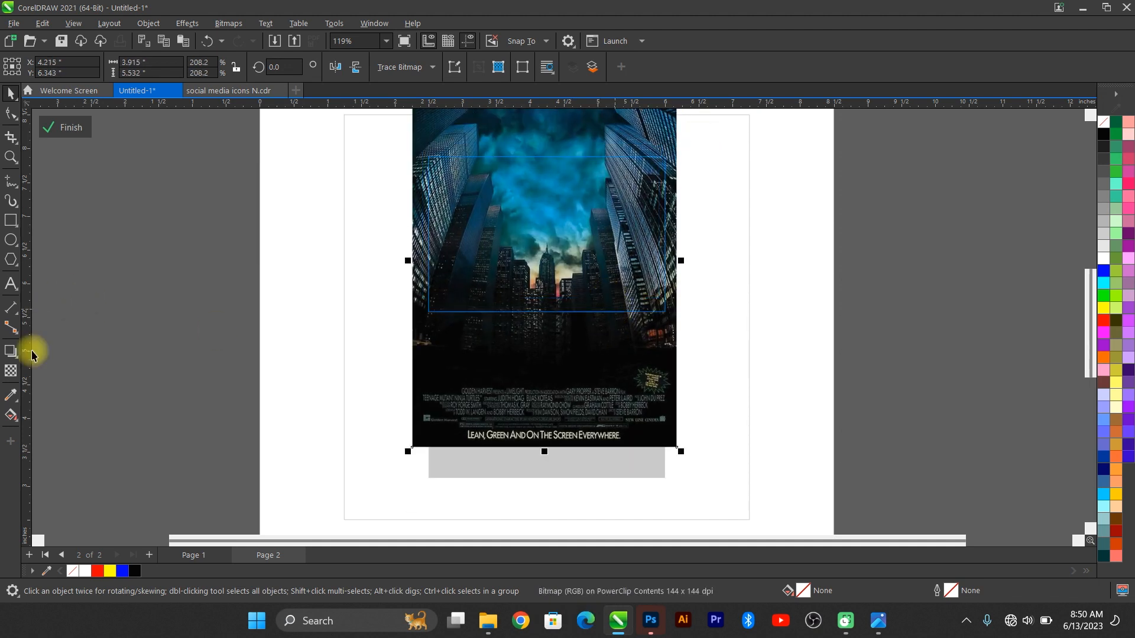
# Step: Give the city poster an even transparency of 60 and finish editing the frame
pyautogui.click(11, 370)
pyautogui.click(31, 70)
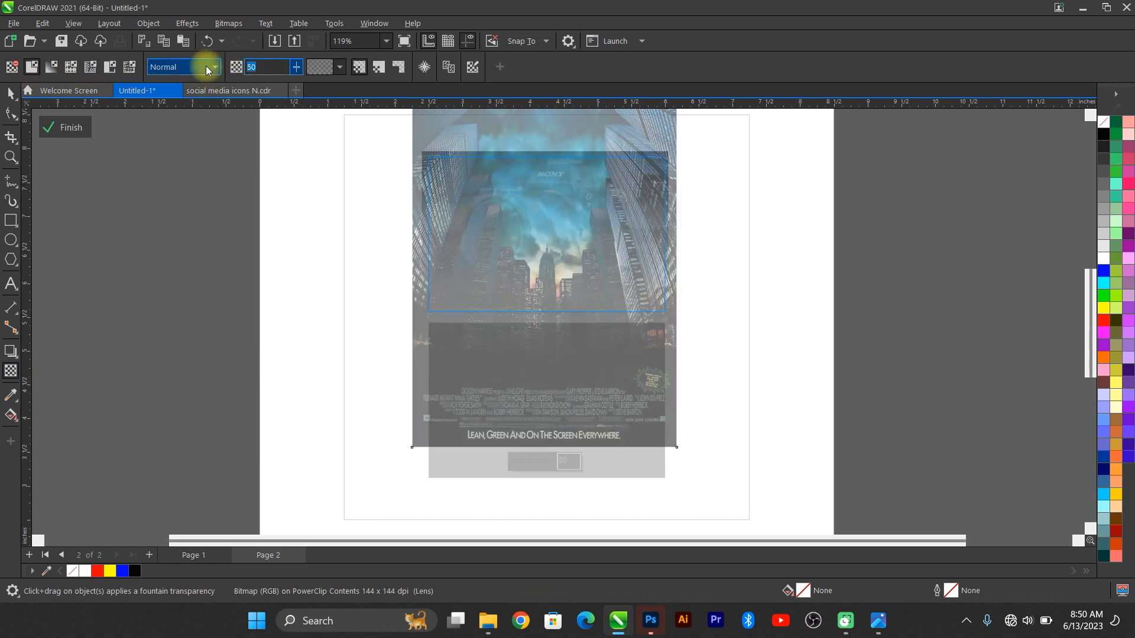
pyautogui.write('60')
pyautogui.press('Return')
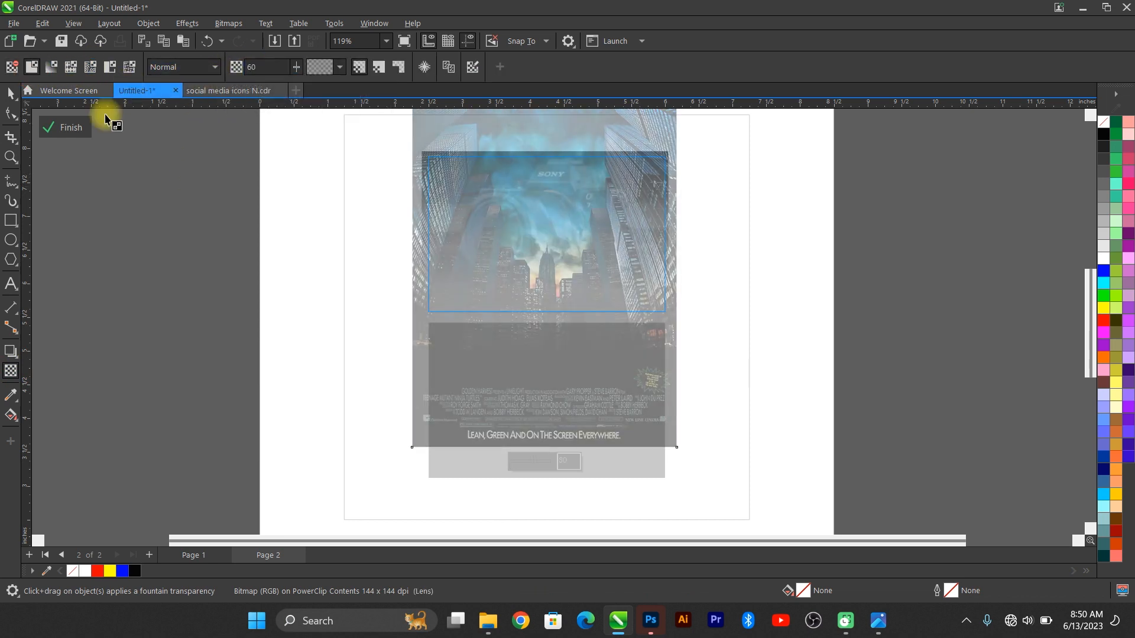
pyautogui.click(65, 128)
pyautogui.press('space')
pyautogui.press('F4')
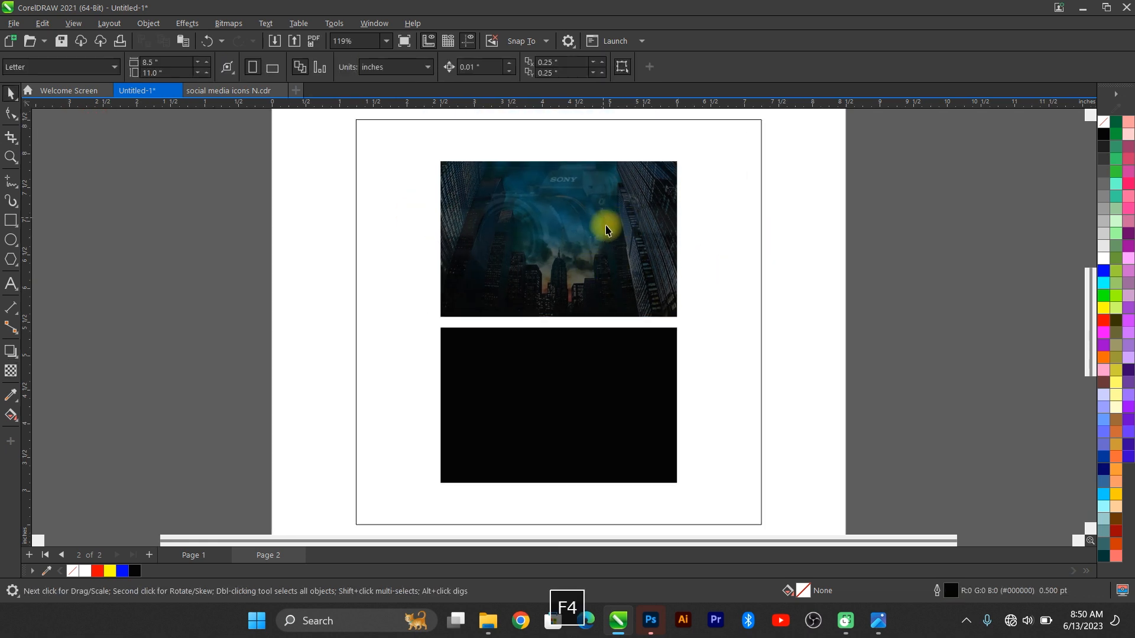
# Step: Convert the city poster inside the top frame to grayscale
pyautogui.doubleClick(654, 214)
pyautogui.click(675, 359)
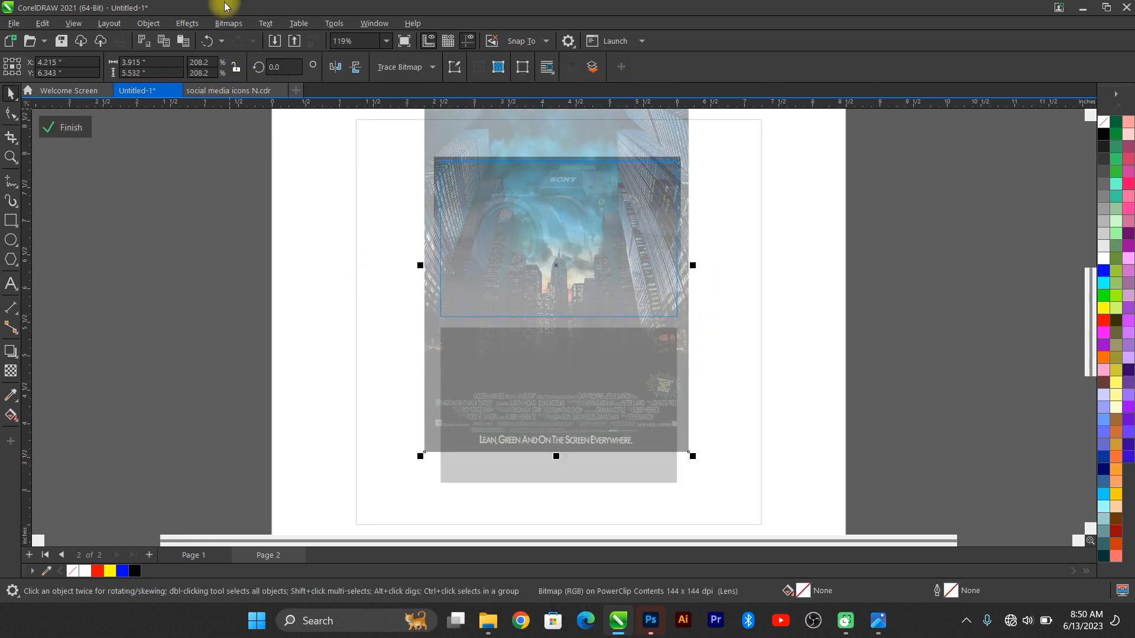
pyautogui.click(214, 24)
pyautogui.moveTo(309, 139)
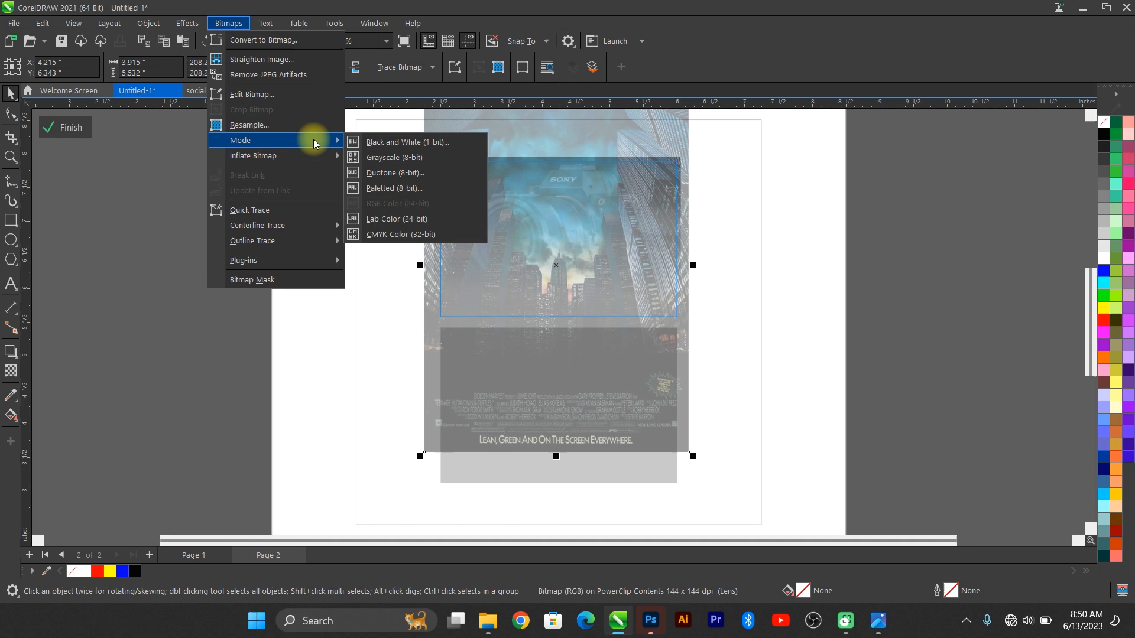
pyautogui.click(381, 155)
pyautogui.click(58, 129)
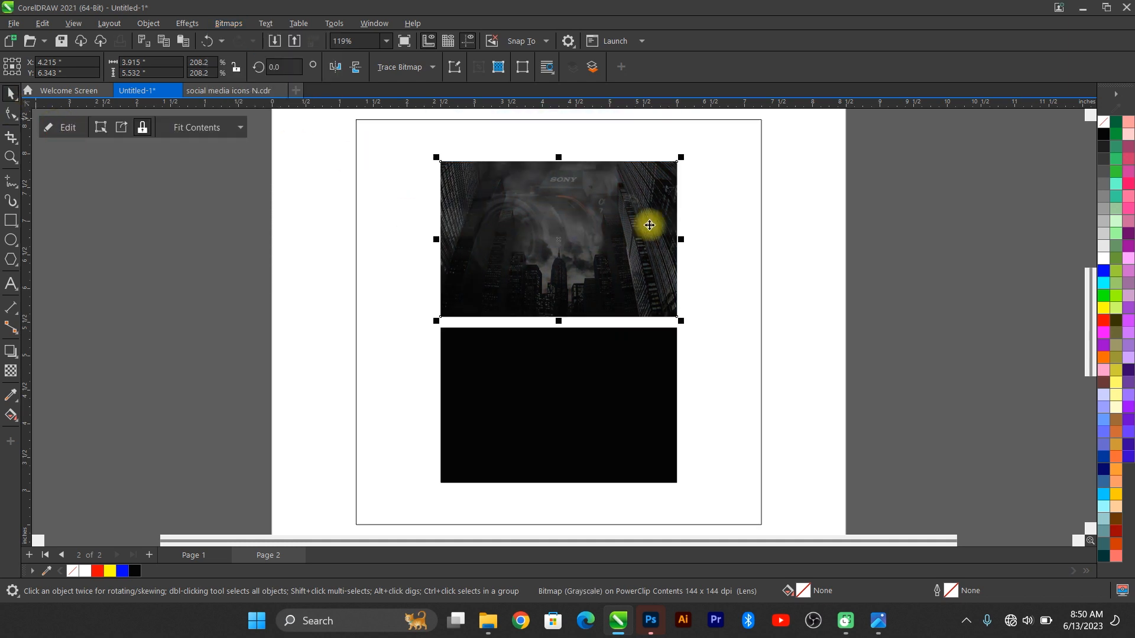
# Step: Raise the city poster's transparency from 60 to 70 and finish editing the frame
pyautogui.doubleClick(659, 220)
pyautogui.scroll(1, 685, 274)
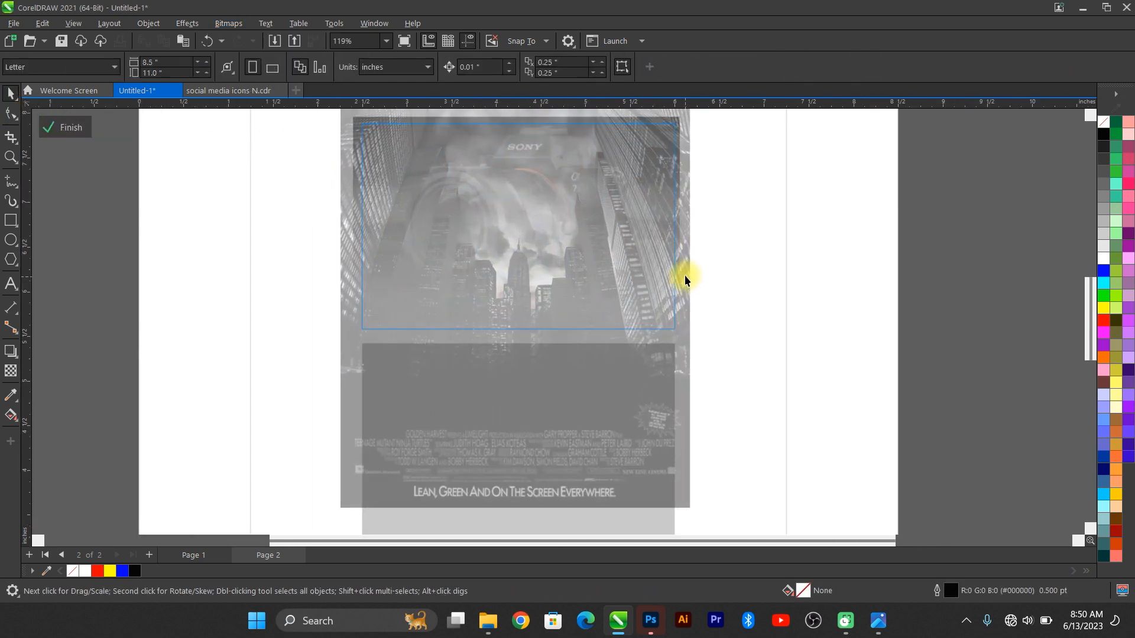
pyautogui.click(11, 371)
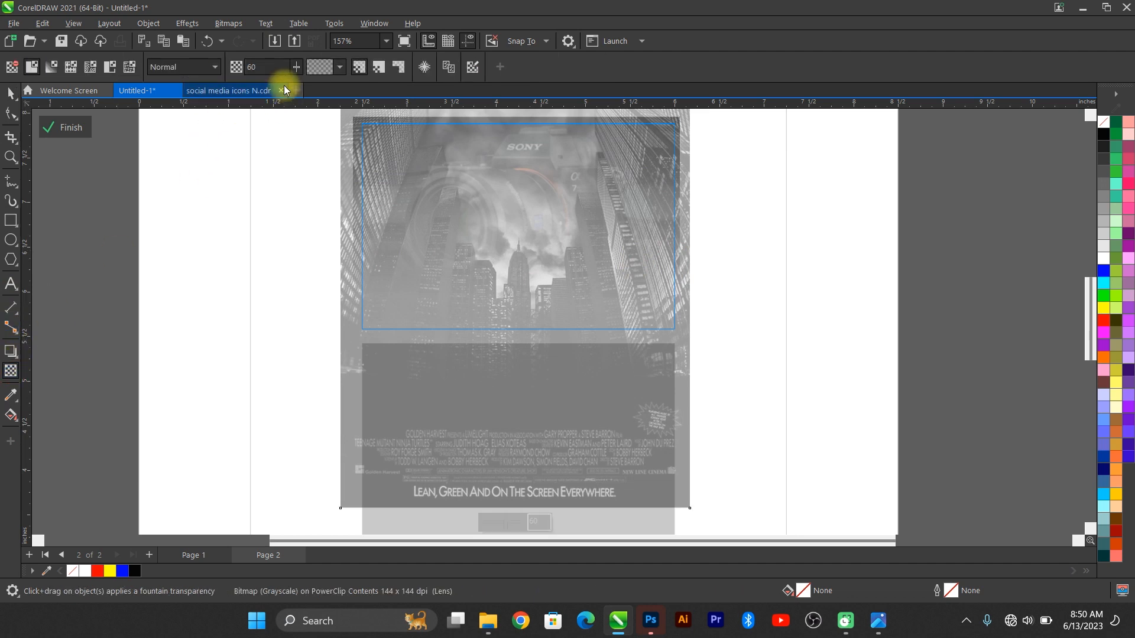
pyautogui.click(265, 66)
pyautogui.write('70')
pyautogui.press('Return')
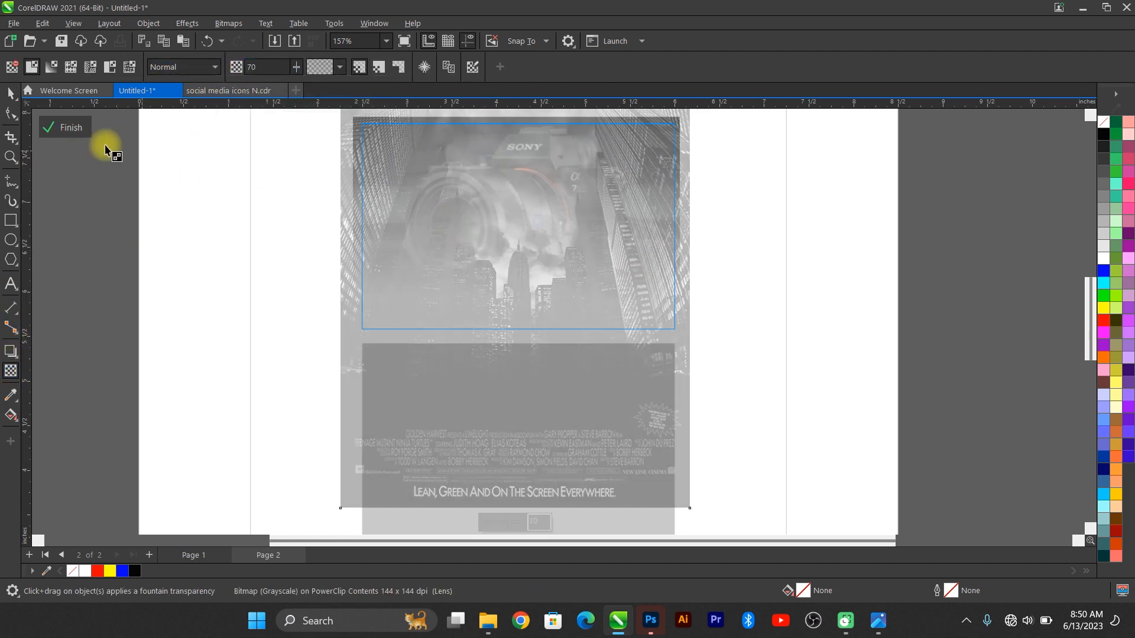
pyautogui.click(65, 129)
pyautogui.press('F4')
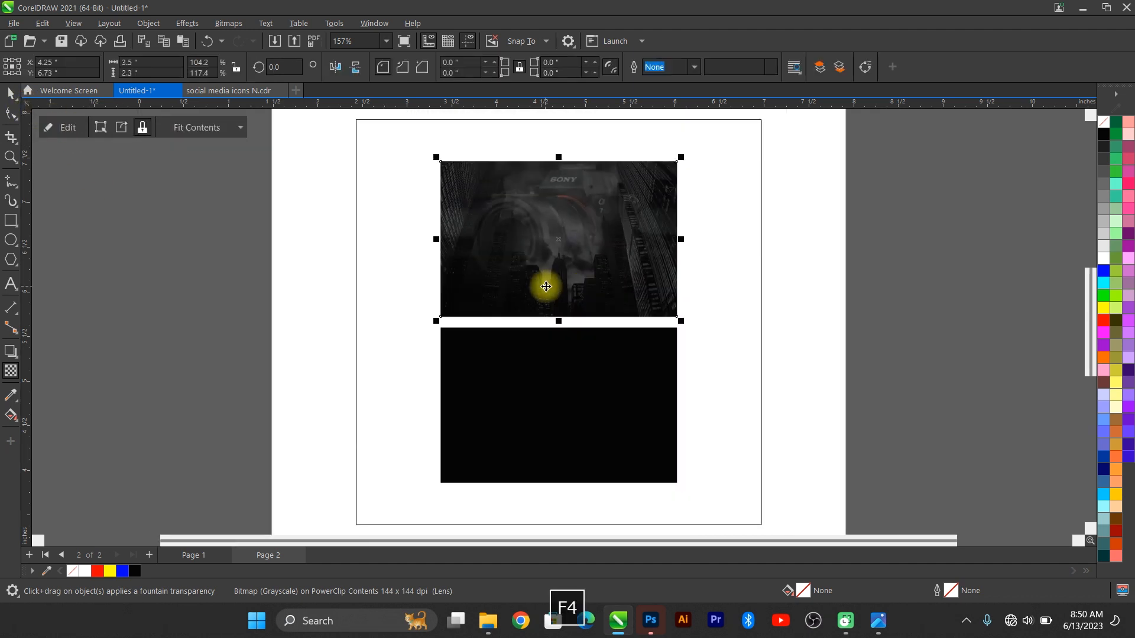
pyautogui.scroll(2, 661, 258)
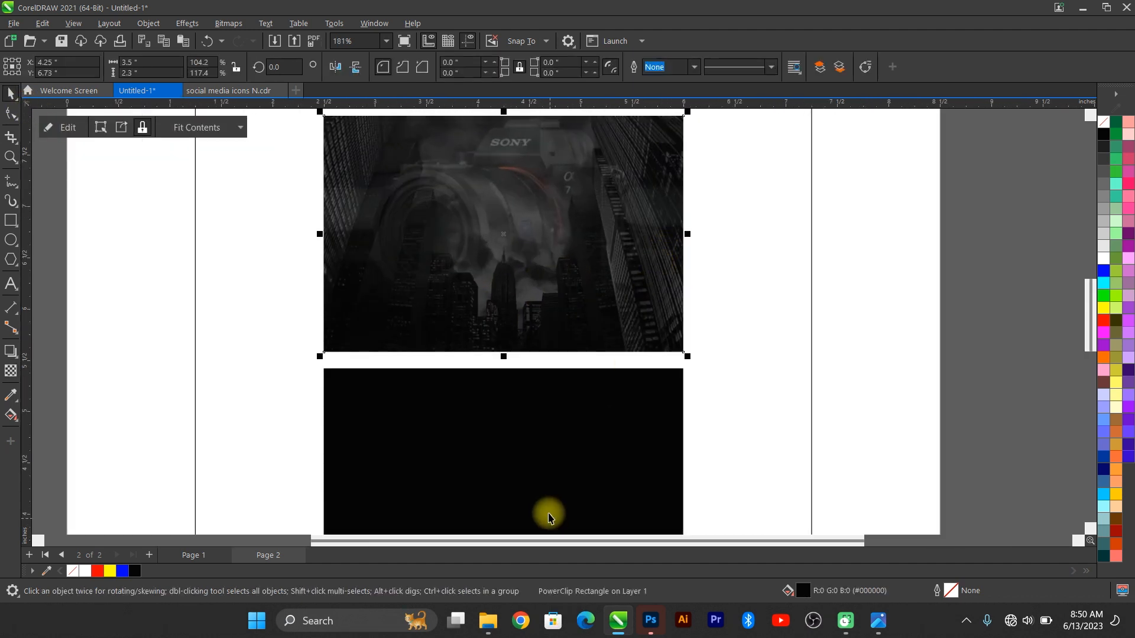
# Step: Give the camera photo a vertical gradient fade starting above the camera and ending near its bottom
pyautogui.doubleClick(489, 182)
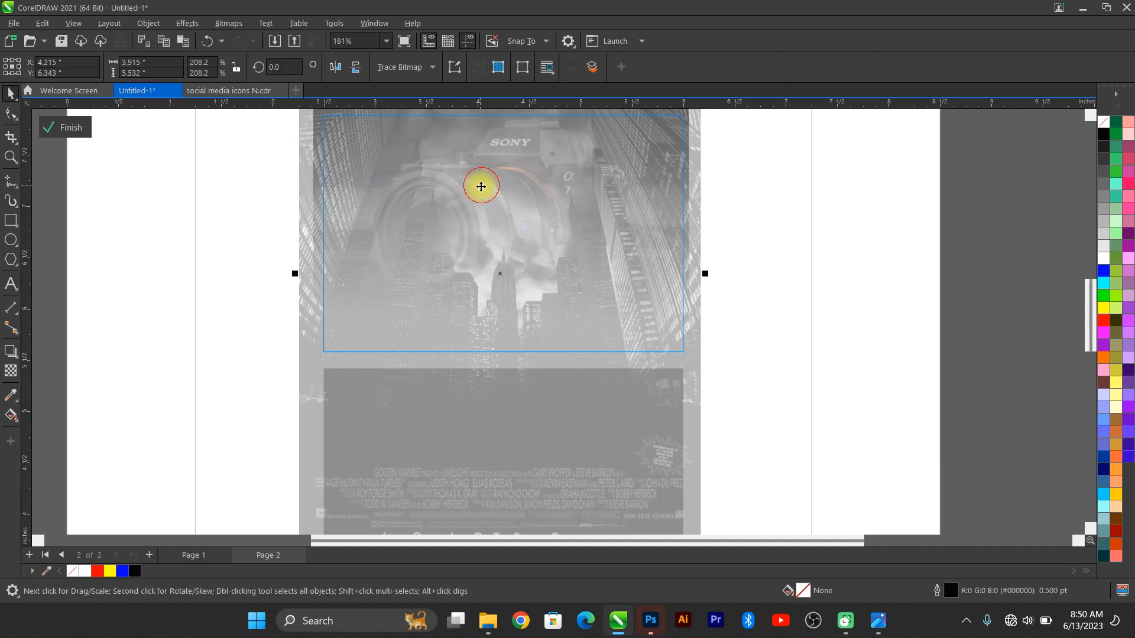
pyautogui.press('F4')
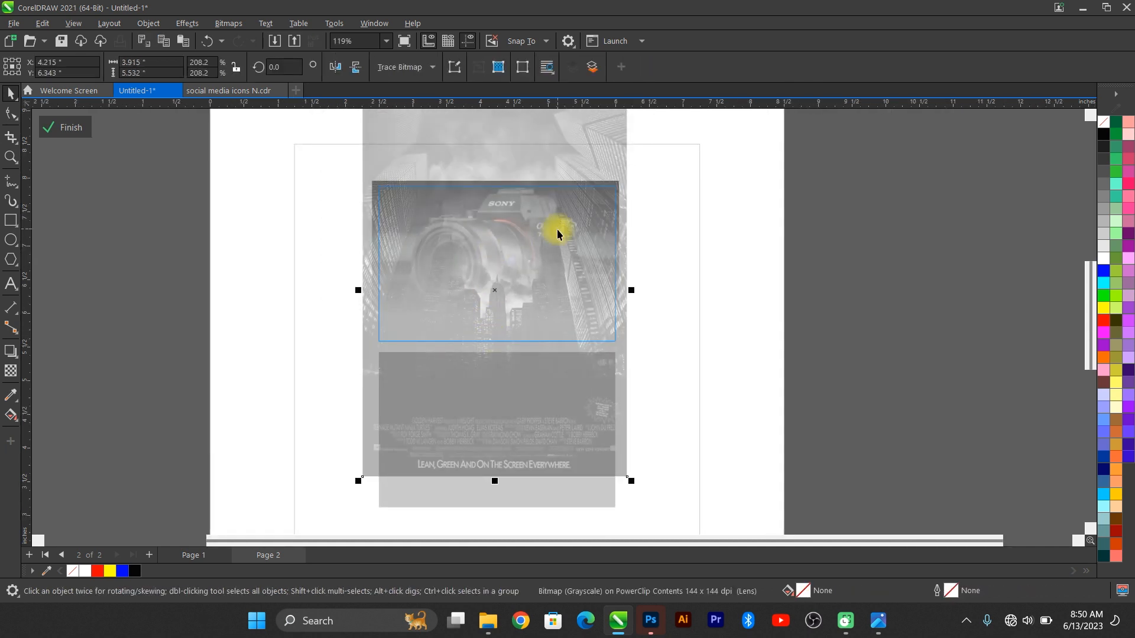
pyautogui.click(408, 233)
pyautogui.click(11, 371)
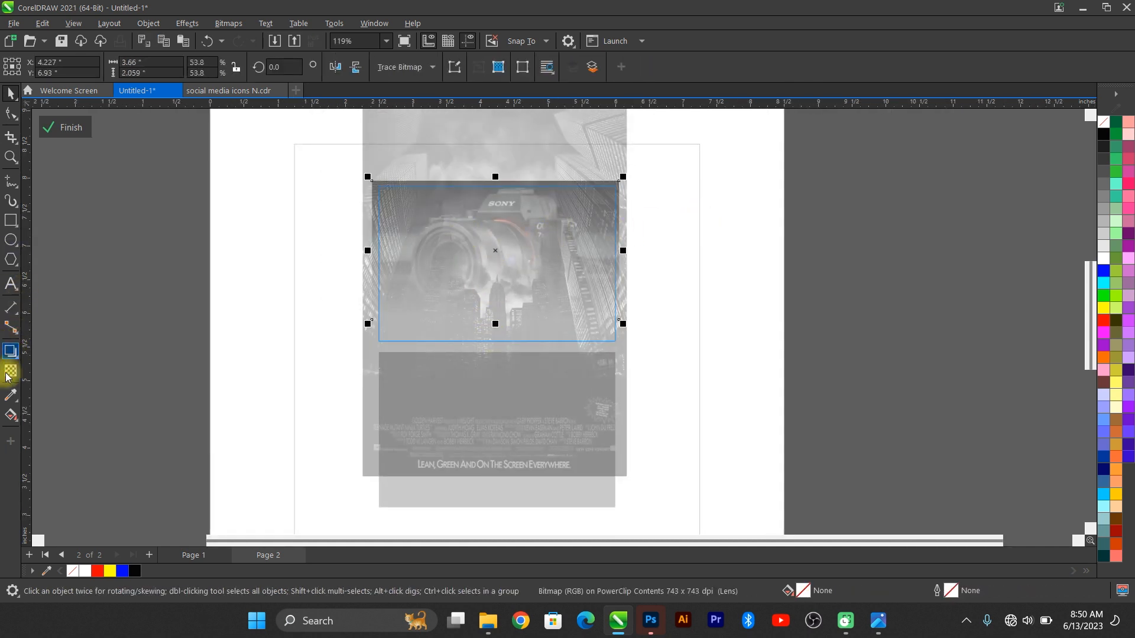
pyautogui.moveTo(487, 262); pyautogui.dragTo(488, 364)
pyautogui.moveTo(484, 422); pyautogui.dragTo(492, 311)
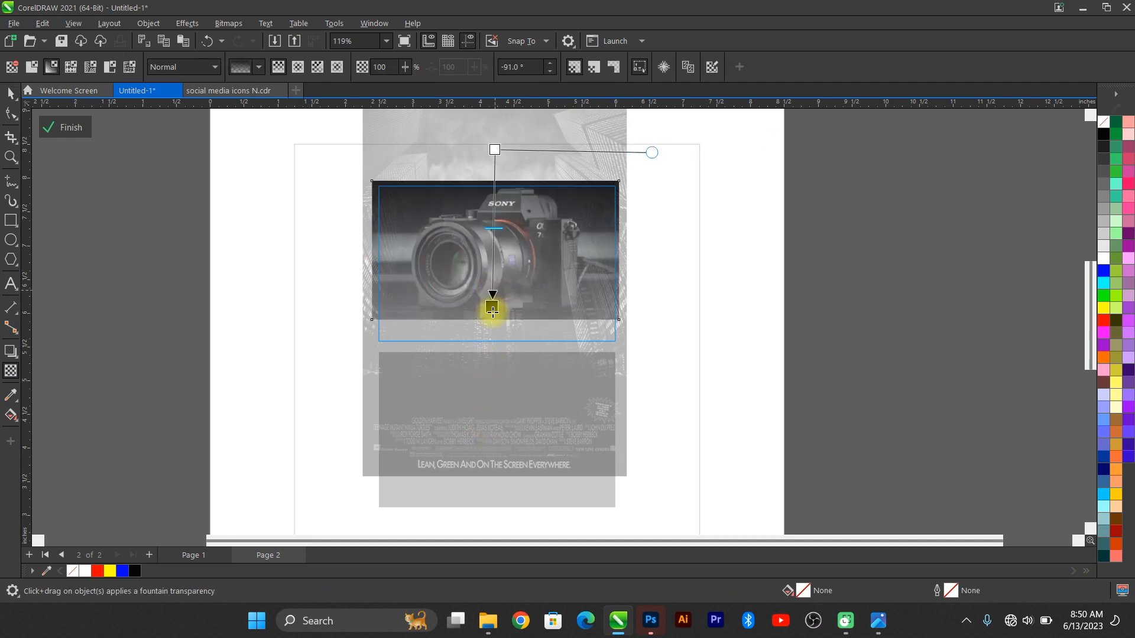
pyautogui.moveTo(493, 149); pyautogui.dragTo(493, 123)
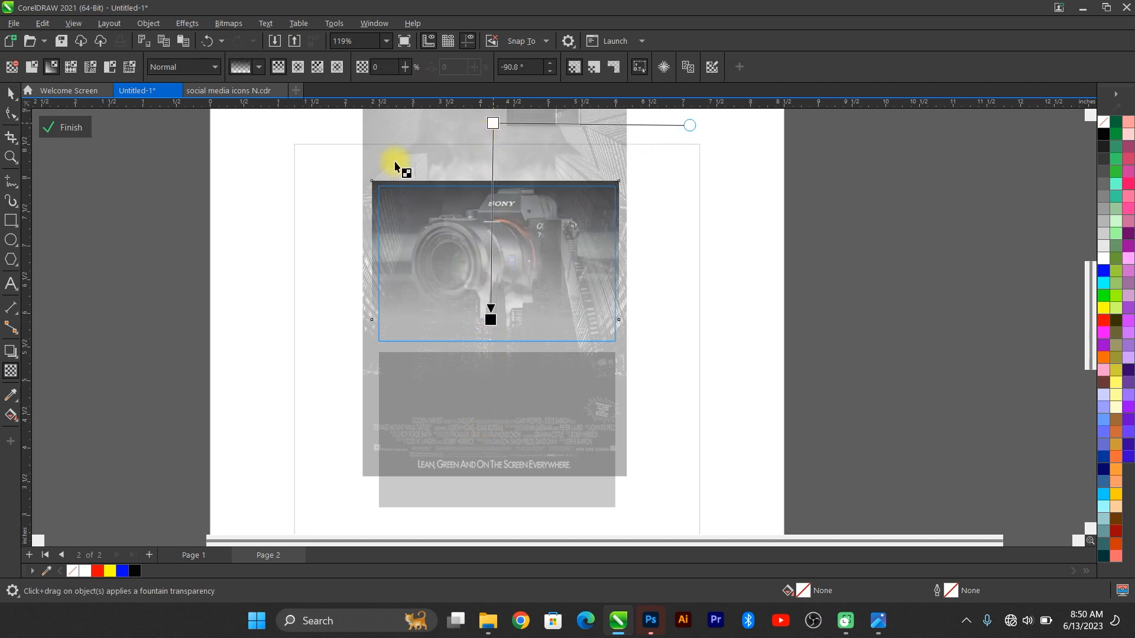
pyautogui.click(65, 128)
# Step: Copy the grayscale city image from the top frame and select the lower black rectangle
pyautogui.click(597, 231)
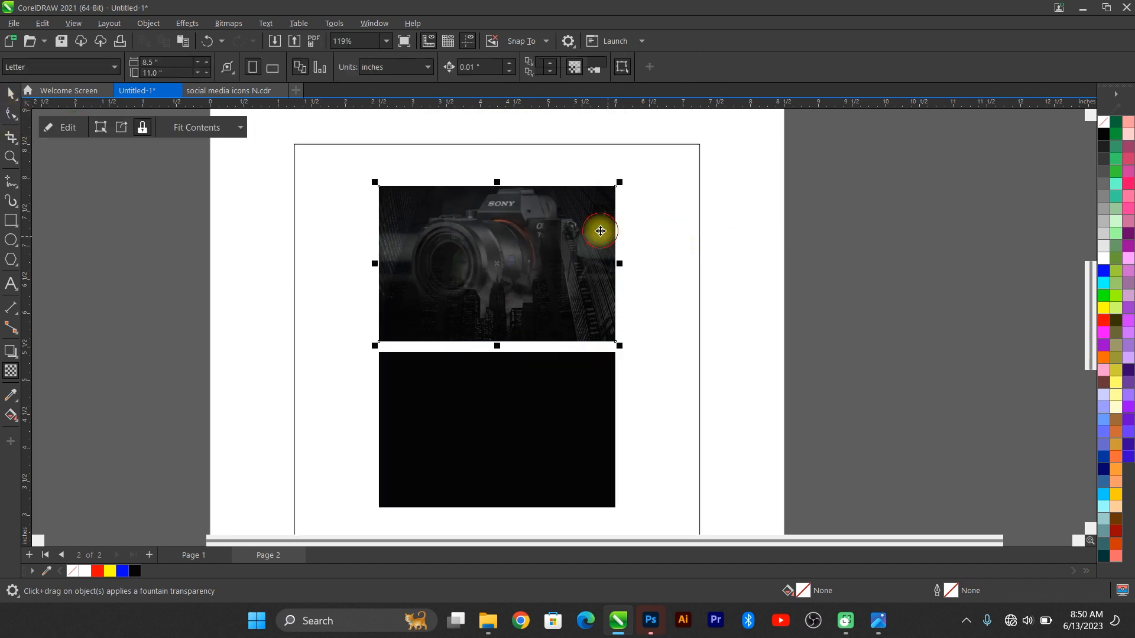
pyautogui.doubleClick(600, 235)
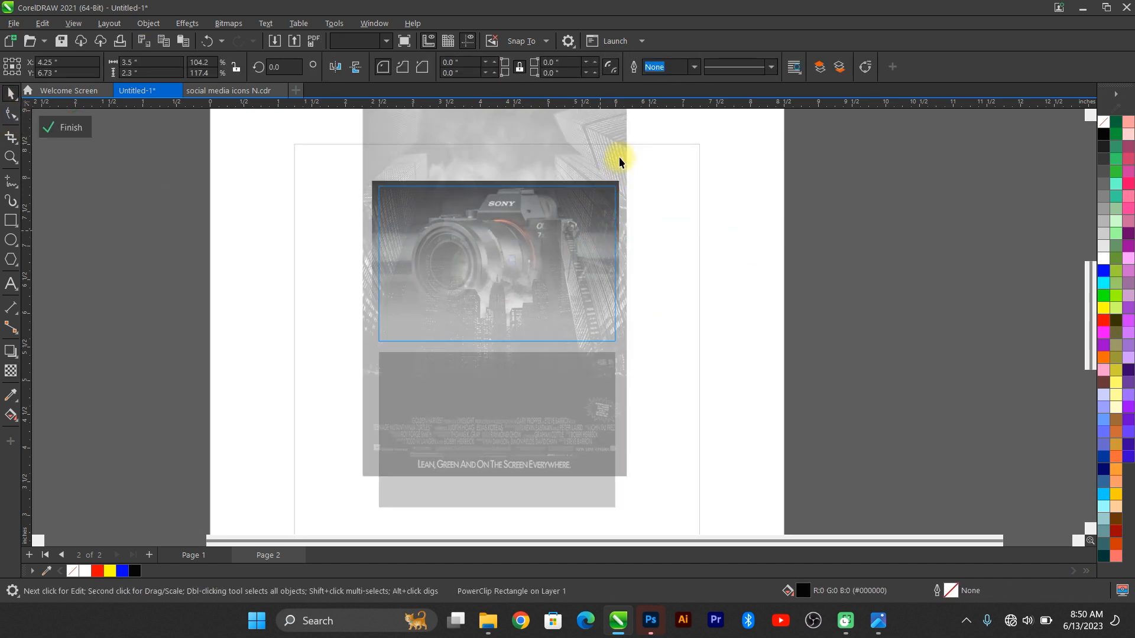
pyautogui.hotkey('ctrl', 'c')
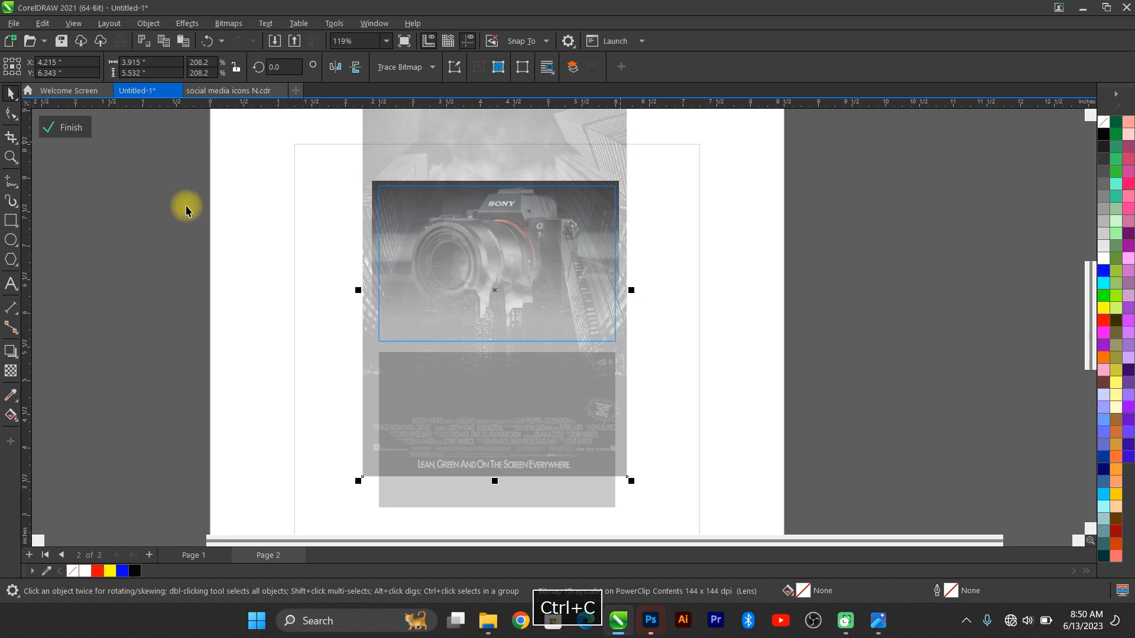
pyautogui.click(52, 120)
pyautogui.click(520, 421)
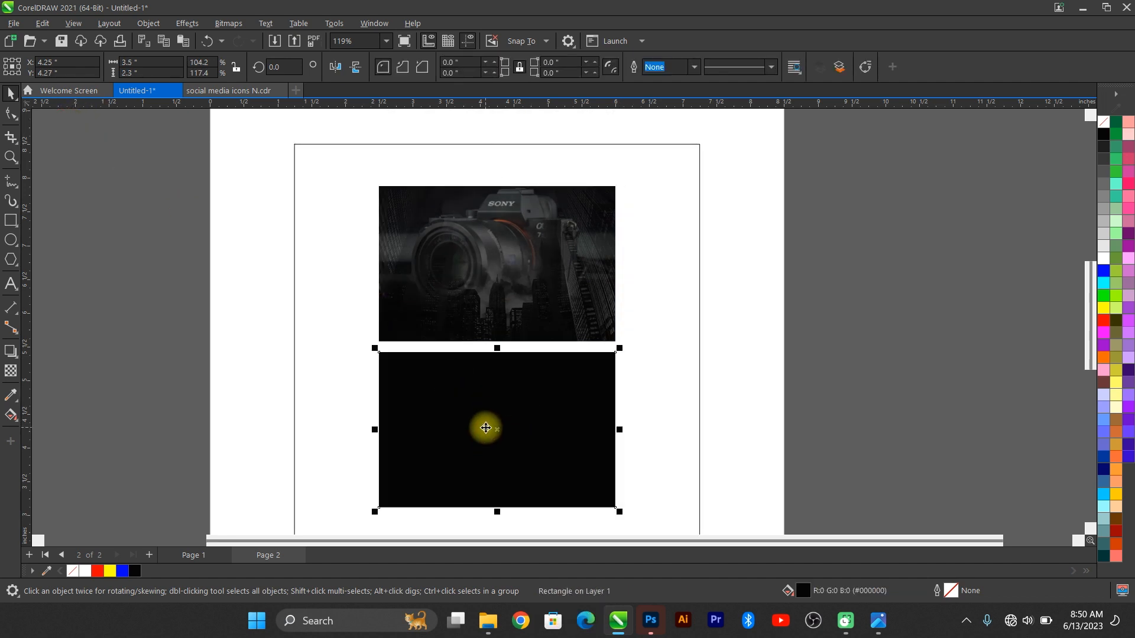
# Step: Paste the grayscale city image and PowerClip it inside the lower black rectangle
pyautogui.hotkey('ctrl', 'v')
pyautogui.moveTo(486, 428); pyautogui.dragTo(851, 407)
pyautogui.moveTo(768, 309); pyautogui.dragTo(568, 390)
pyautogui.click(580, 443)
pyautogui.doubleClick(579, 438)
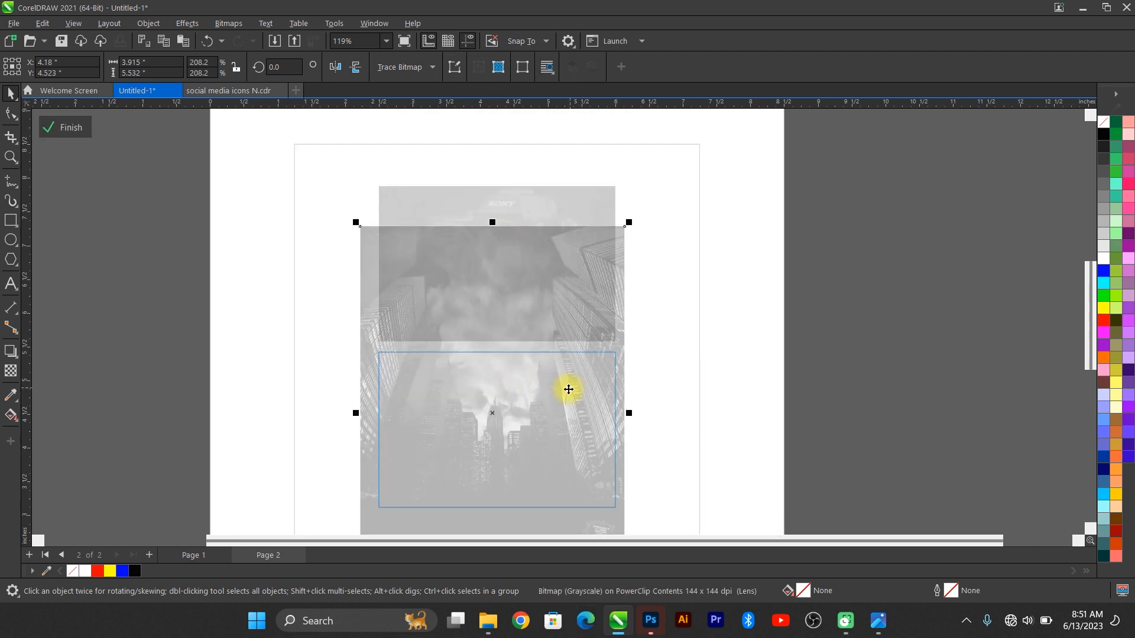
pyautogui.click(72, 127)
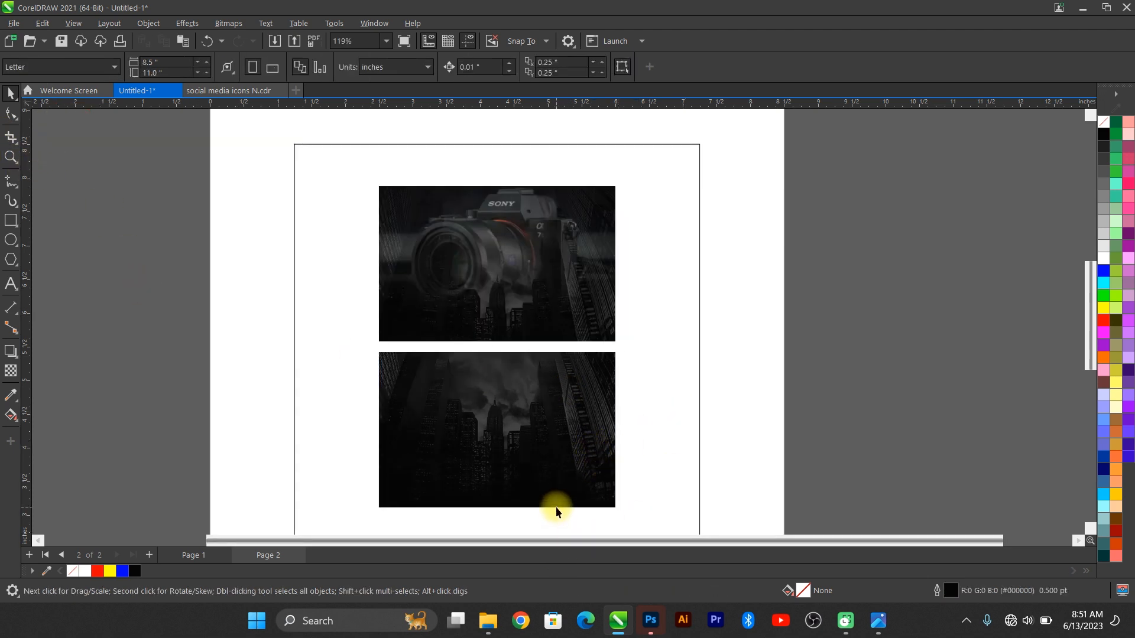
pyautogui.press('F4')
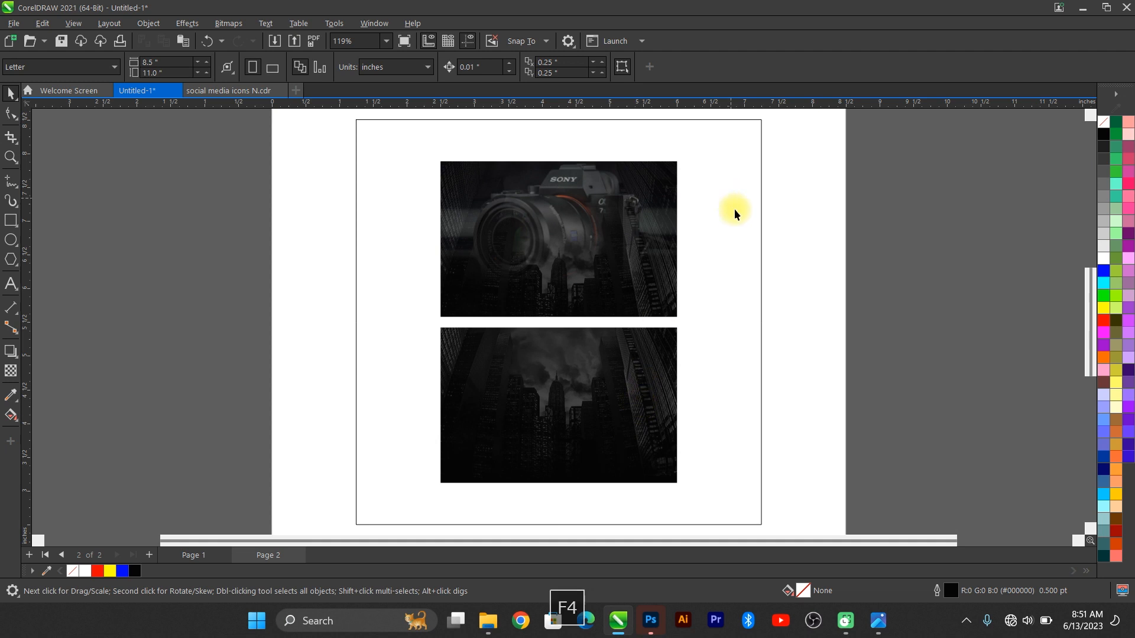
pyautogui.scroll(1, 720, 208)
pyautogui.click(588, 317)
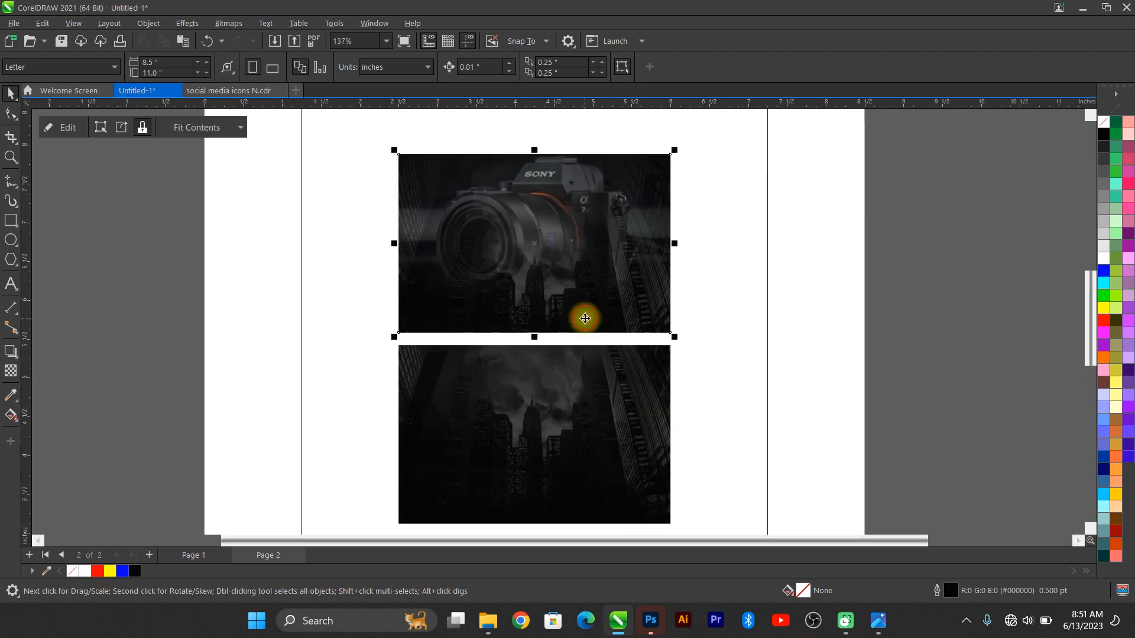
pyautogui.press('F4')
pyautogui.scroll(-1, 650, 368)
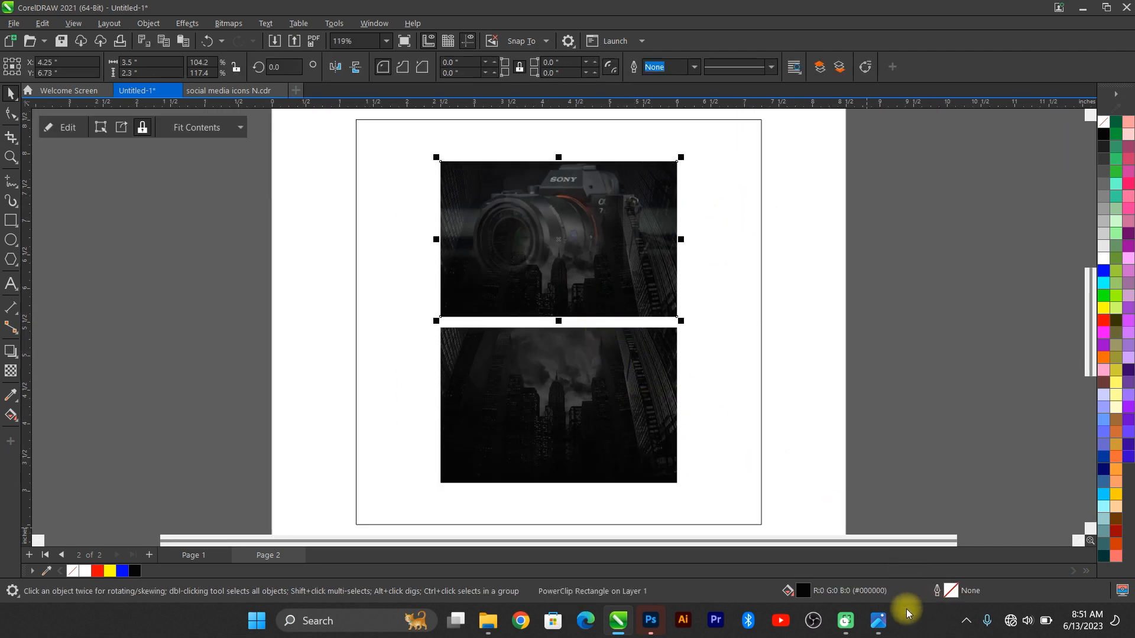
# Step: Try red, yellow and green on the background rectangle, settle on orange, then view the reference
pyautogui.click(727, 399)
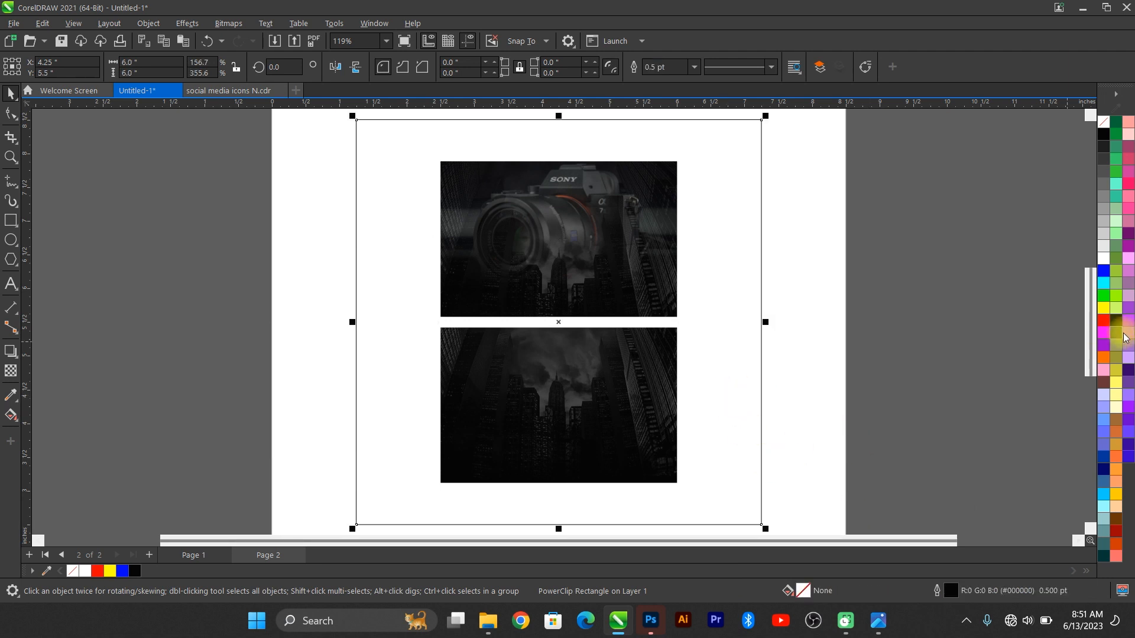
pyautogui.click(1102, 333)
pyautogui.click(1103, 308)
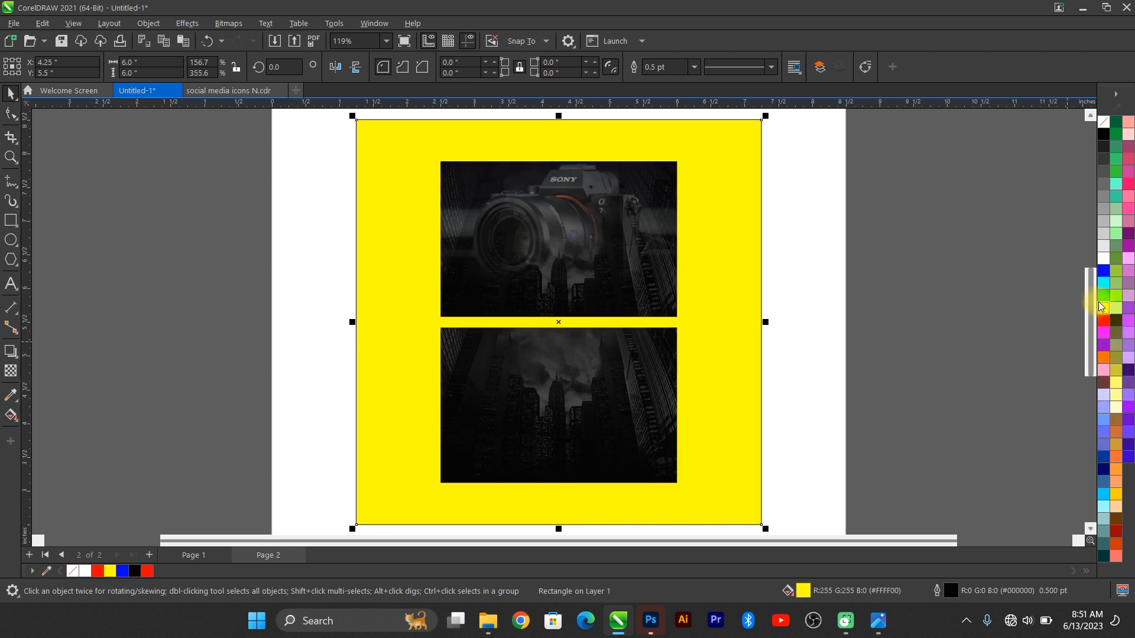
pyautogui.click(1099, 295)
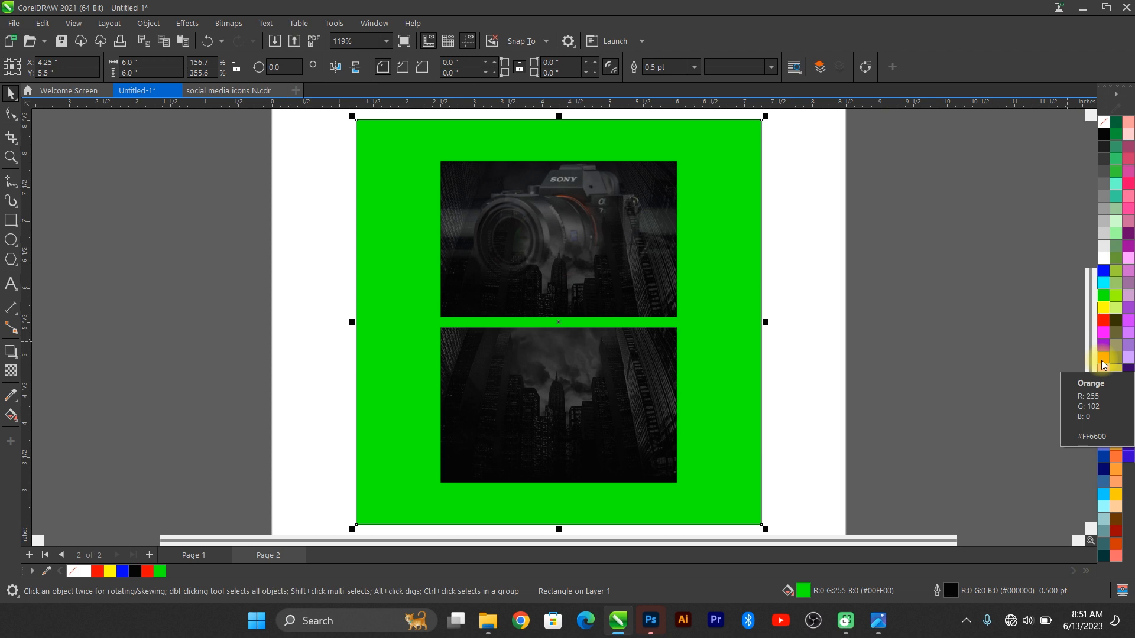
pyautogui.click(1101, 360)
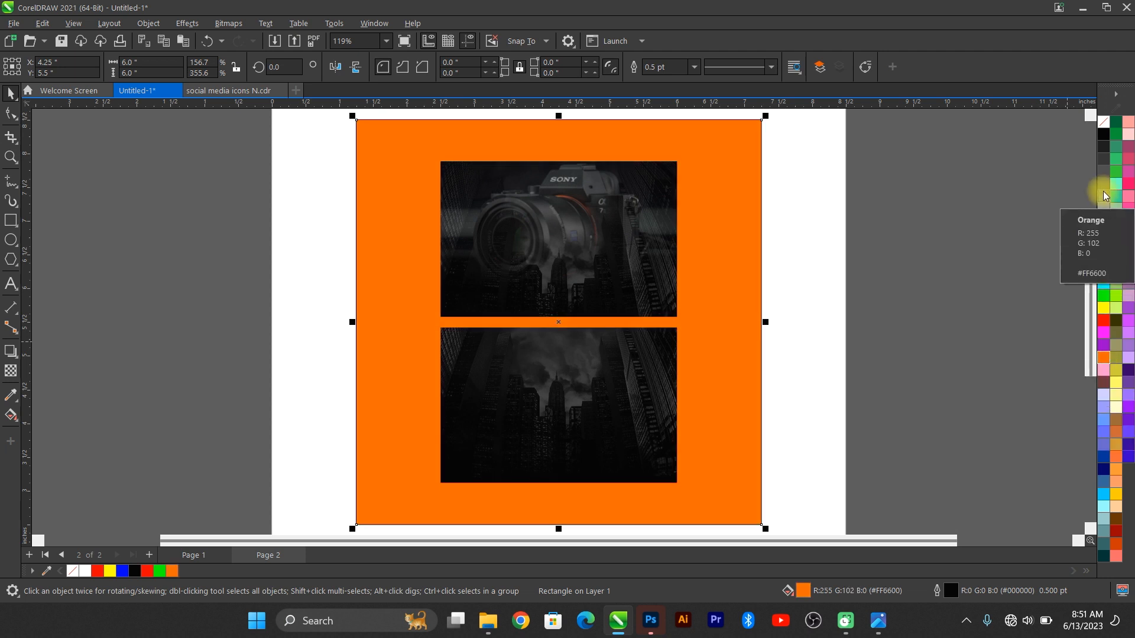
pyautogui.rightClick(1093, 115)
pyautogui.click(903, 235)
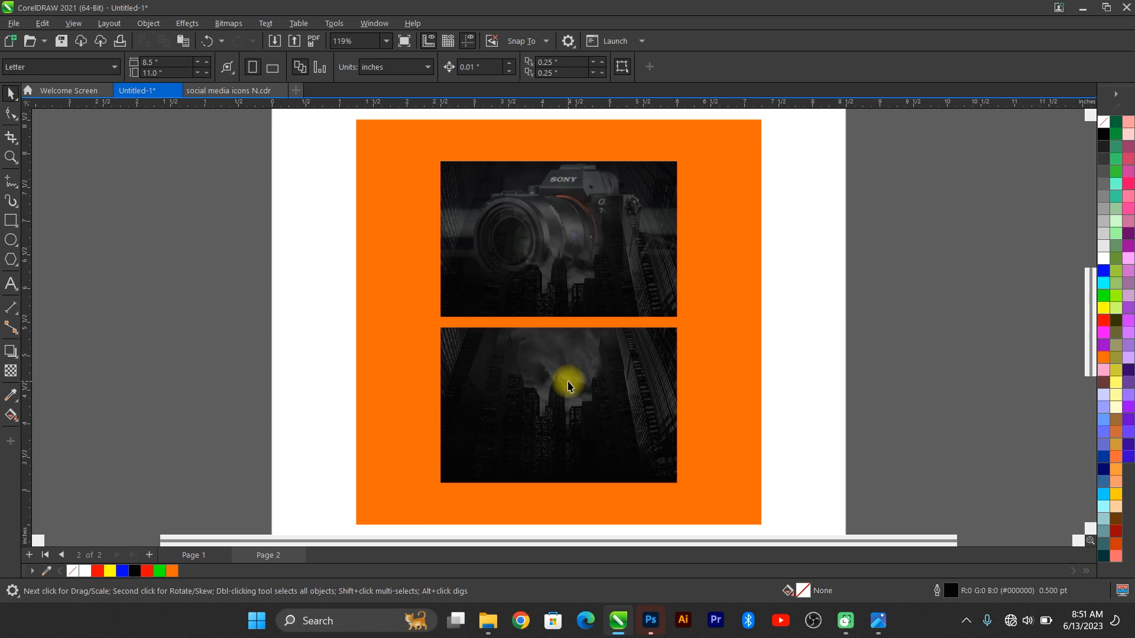
pyautogui.click(879, 627)
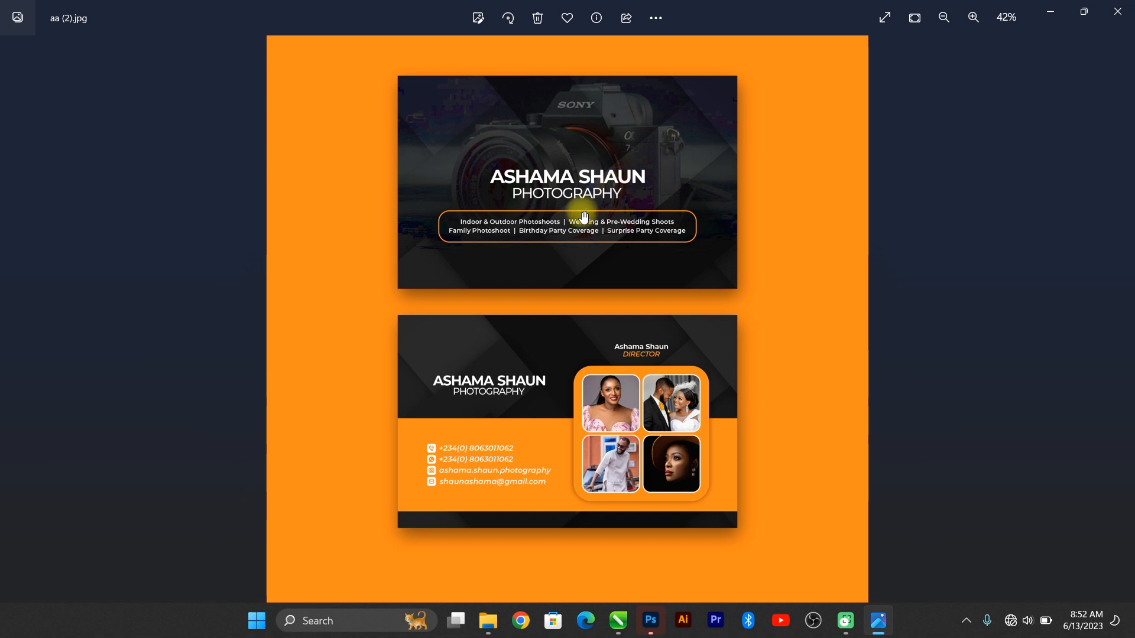
# Step: Type the business name and PHOTOGRAPHY as two centre-aligned text lines
pyautogui.click(1036, 15)
pyautogui.press('F8')
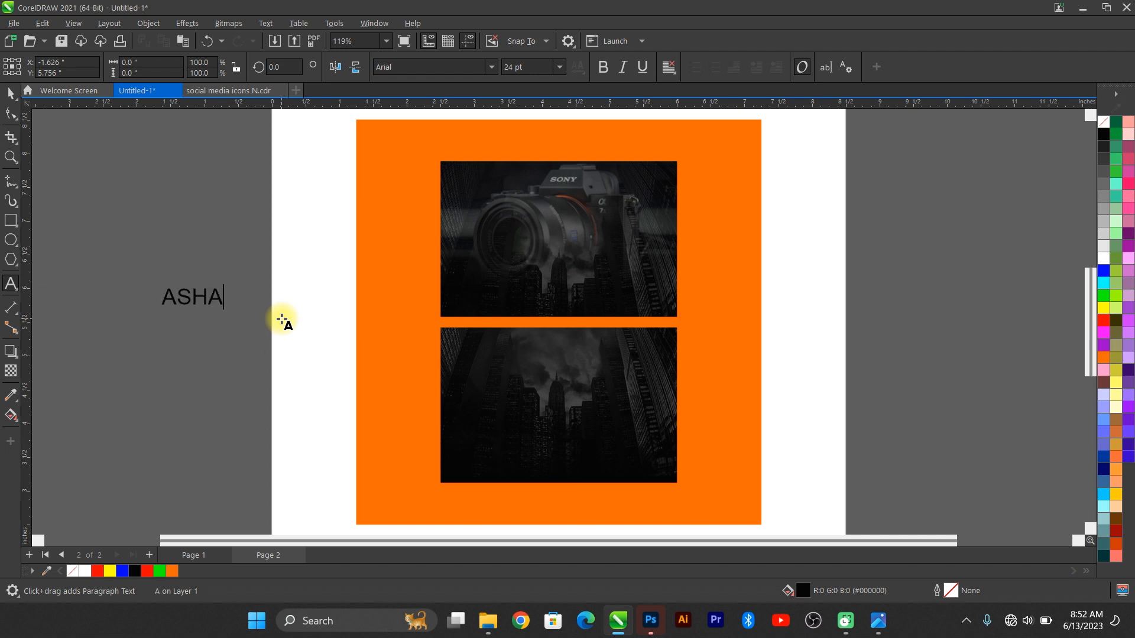
pyautogui.write('SHAUN')
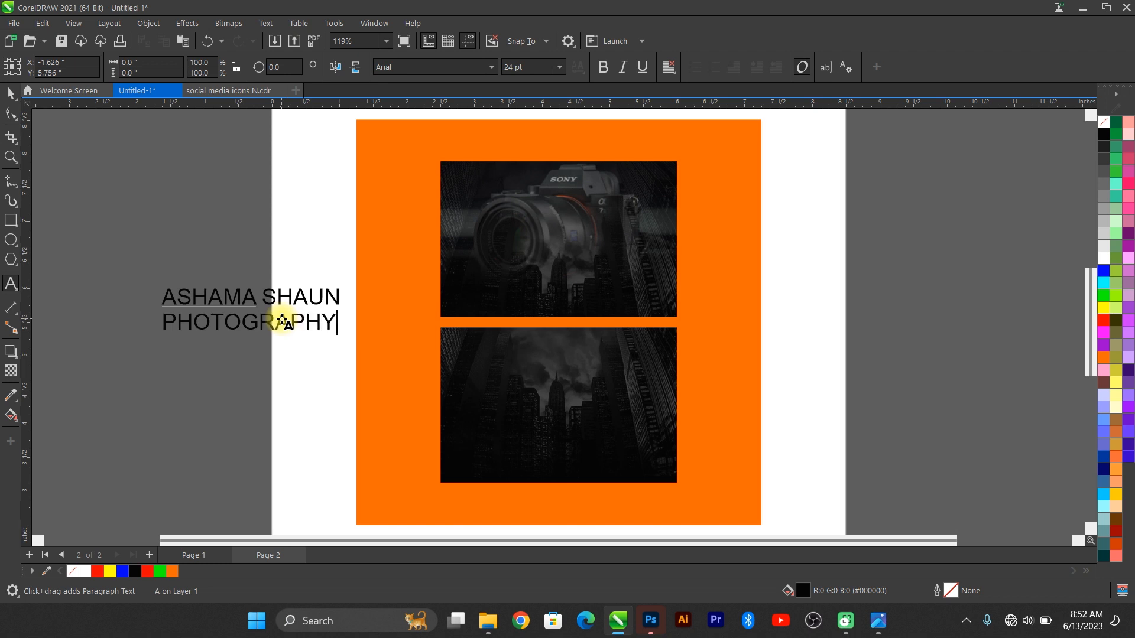
pyautogui.hotkey('ctrl', 'a')
pyautogui.press('BackSpace')
pyautogui.hotkey('ctrl', 'z')
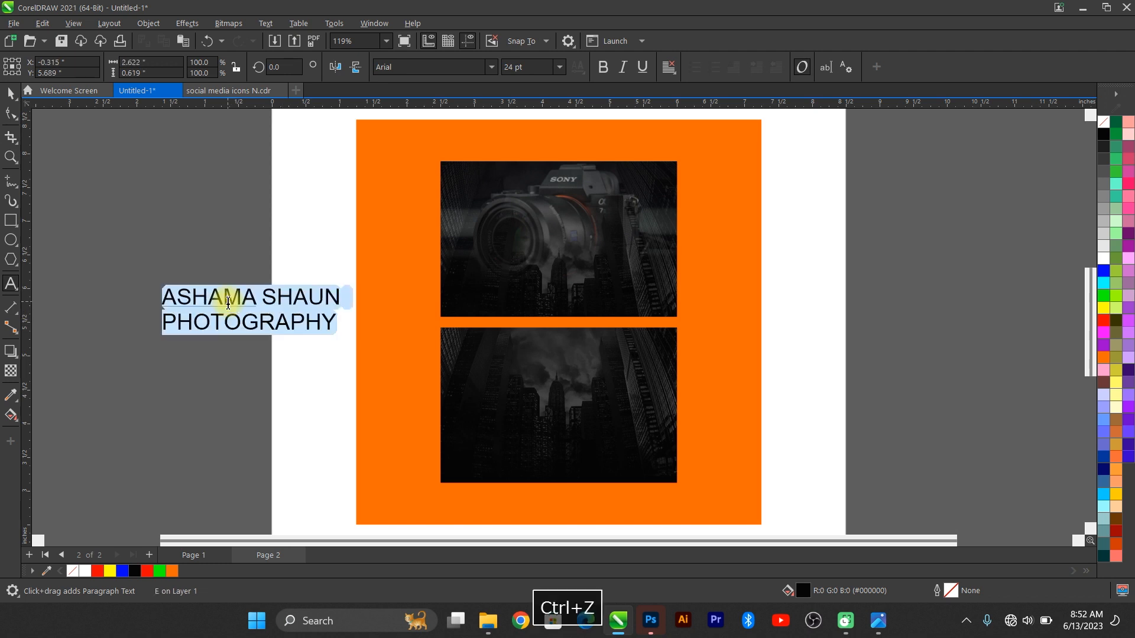
pyautogui.hotkey('ctrl', 'e')
pyautogui.click(10, 93)
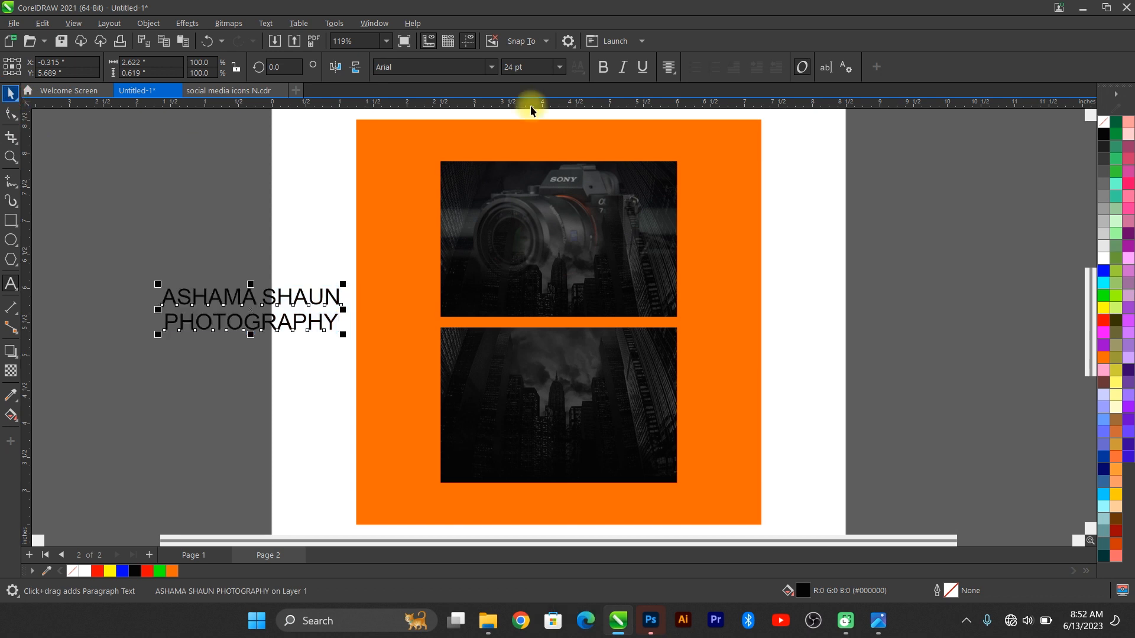
# Step: Set the title font to Montserrat, move it over the top camera photo and make it white
pyautogui.click(430, 64)
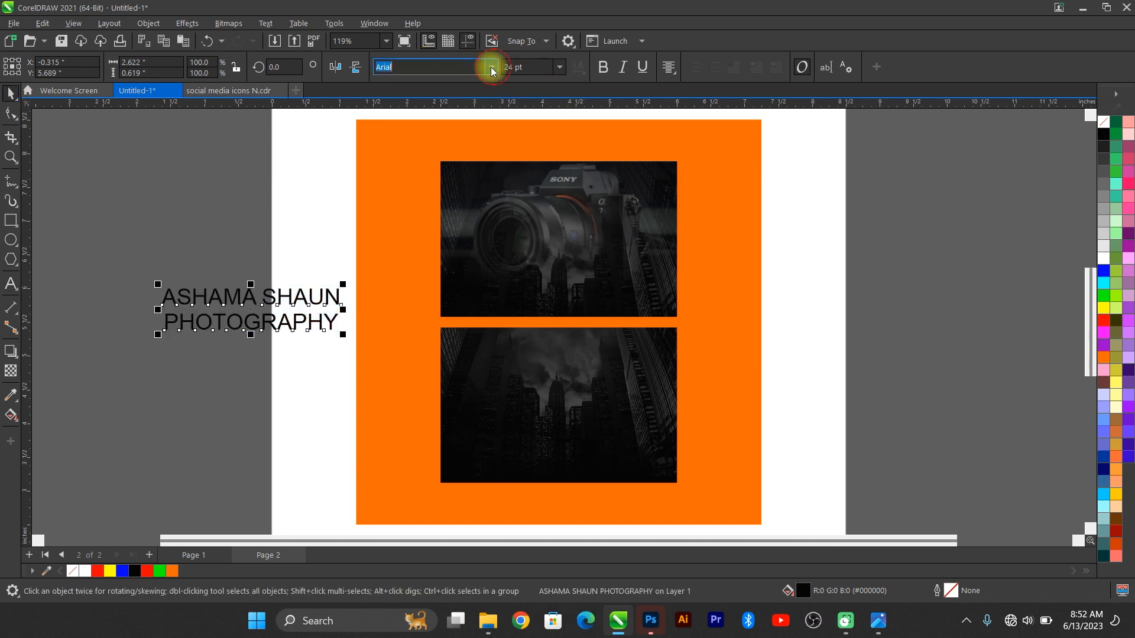
pyautogui.click(491, 67)
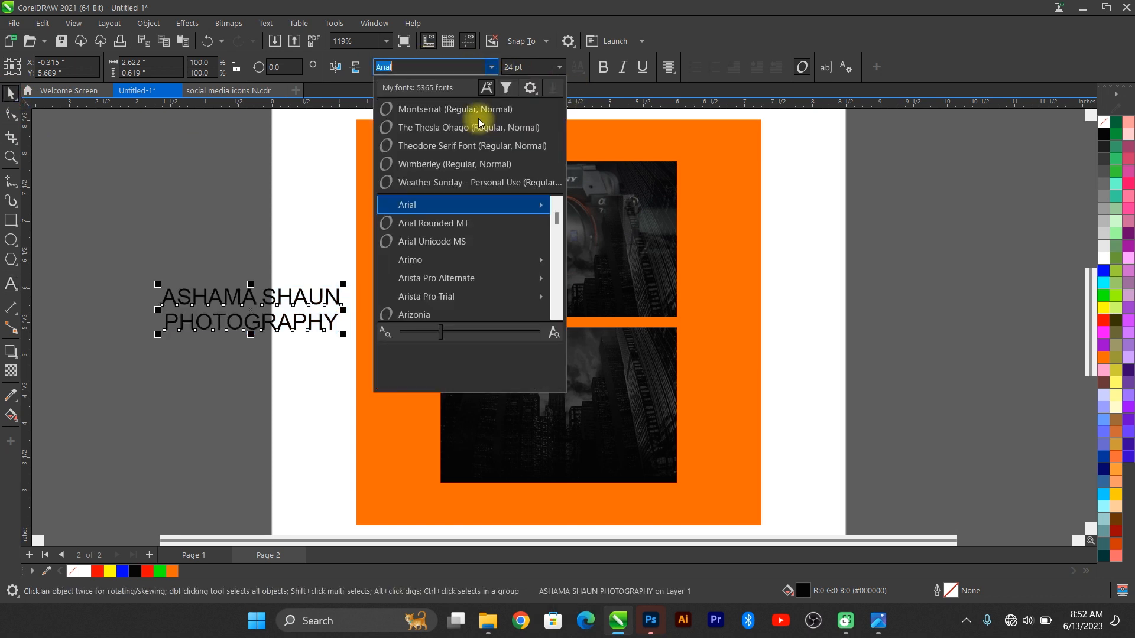
pyautogui.click(480, 110)
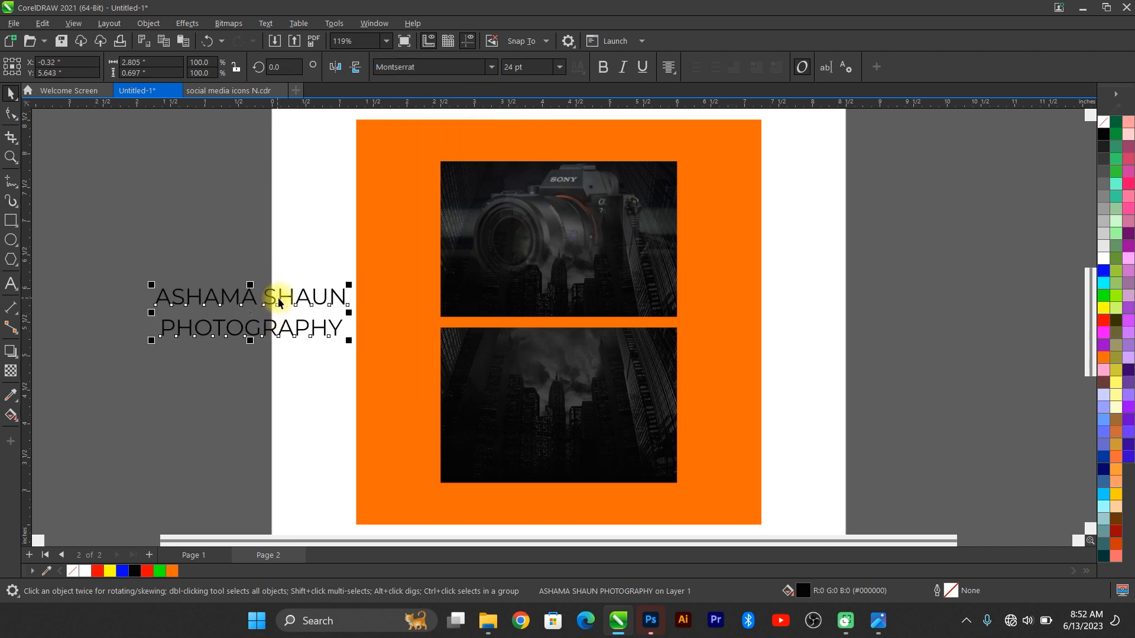
pyautogui.moveTo(280, 303); pyautogui.dragTo(568, 238)
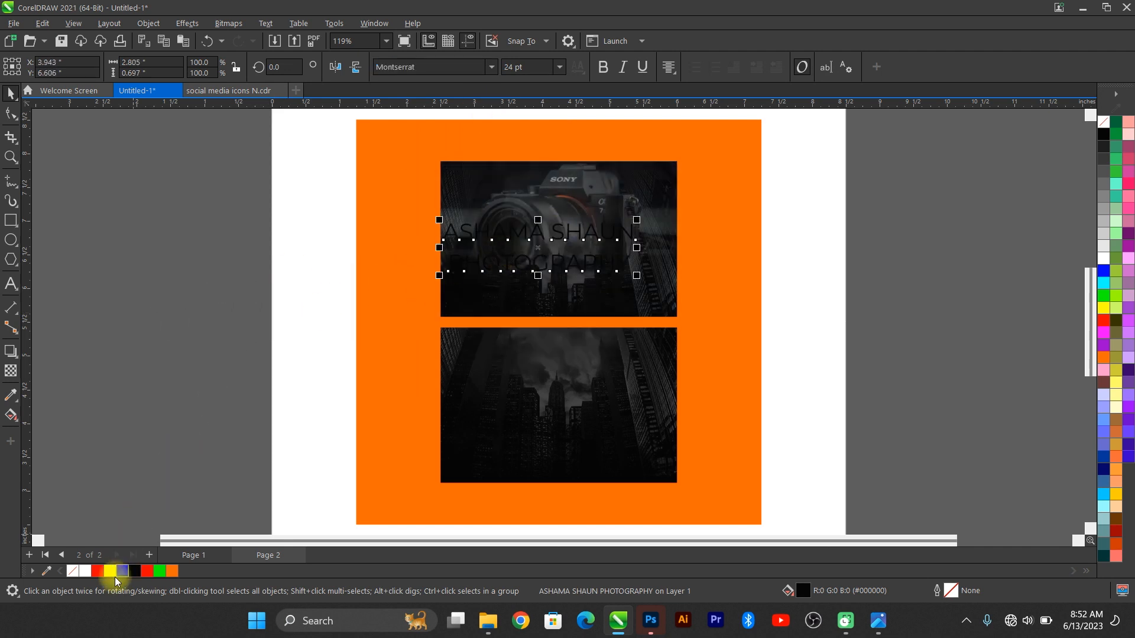
pyautogui.click(86, 571)
pyautogui.scroll(4, 653, 218)
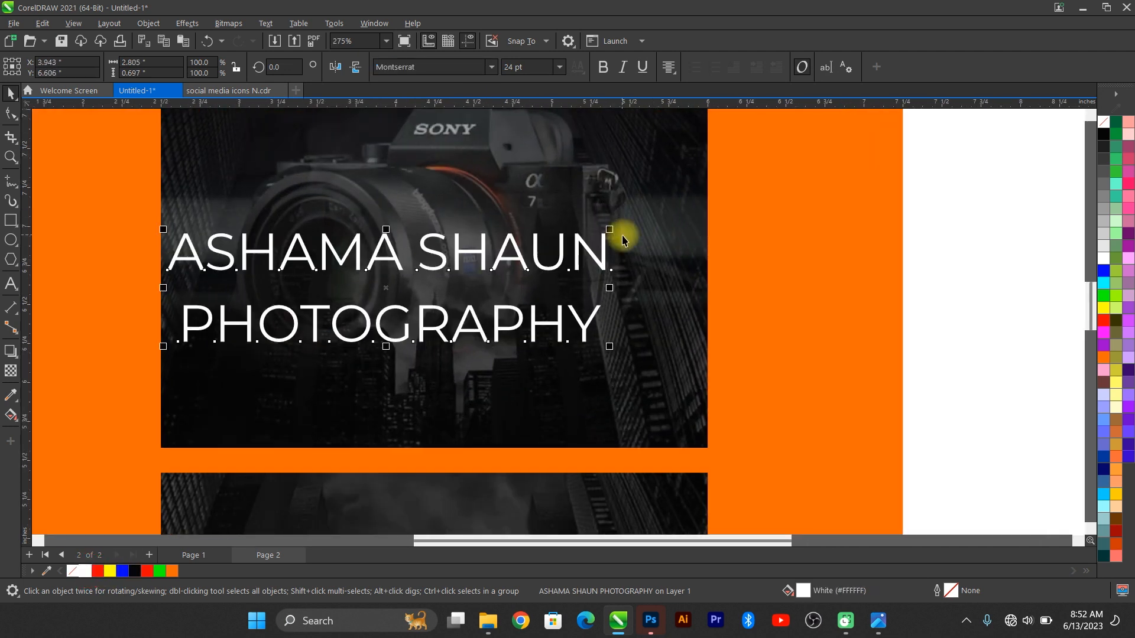
# Step: Tighten the title's line and letter spacing, then break it into separate lines with Ctrl+K
pyautogui.click(8, 119)
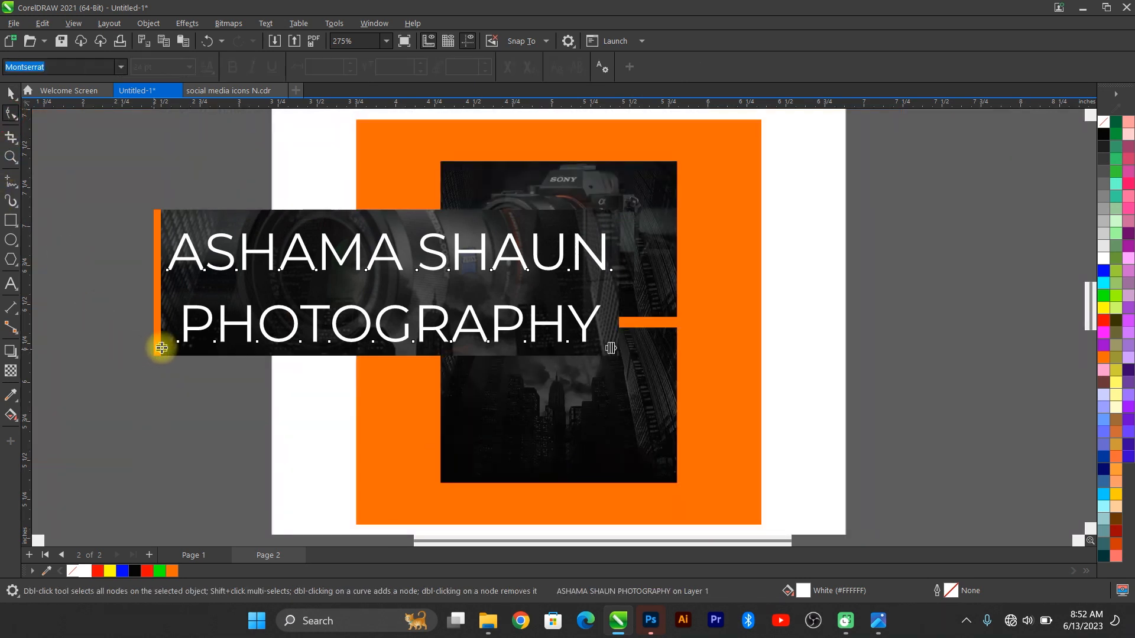
pyautogui.moveTo(157, 341); pyautogui.dragTo(171, 317)
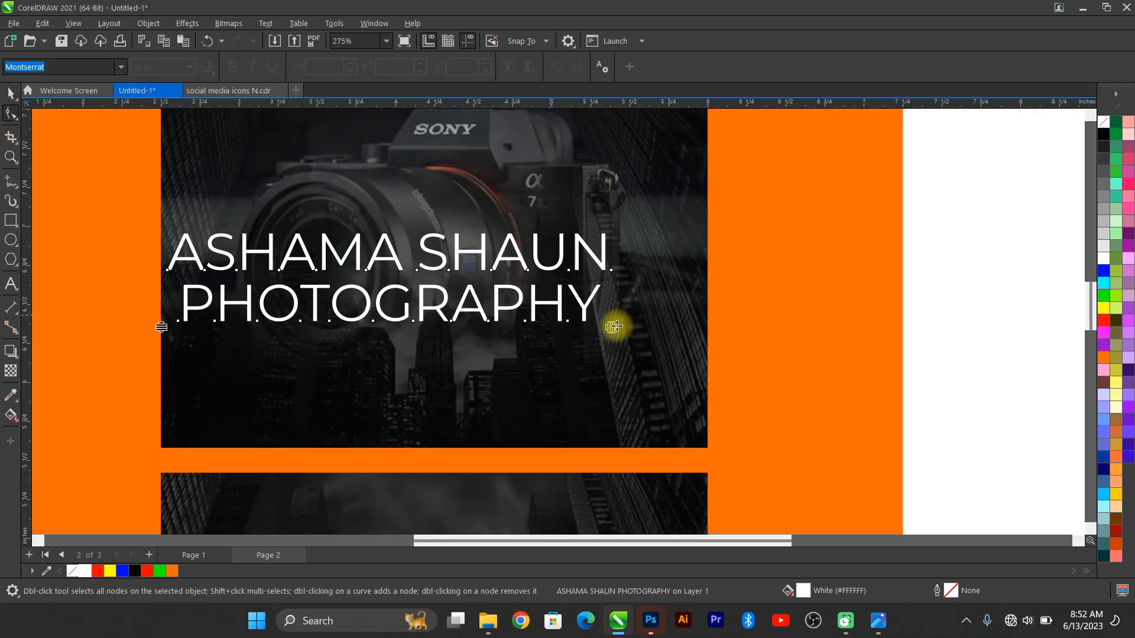
pyautogui.moveTo(615, 324); pyautogui.dragTo(570, 318)
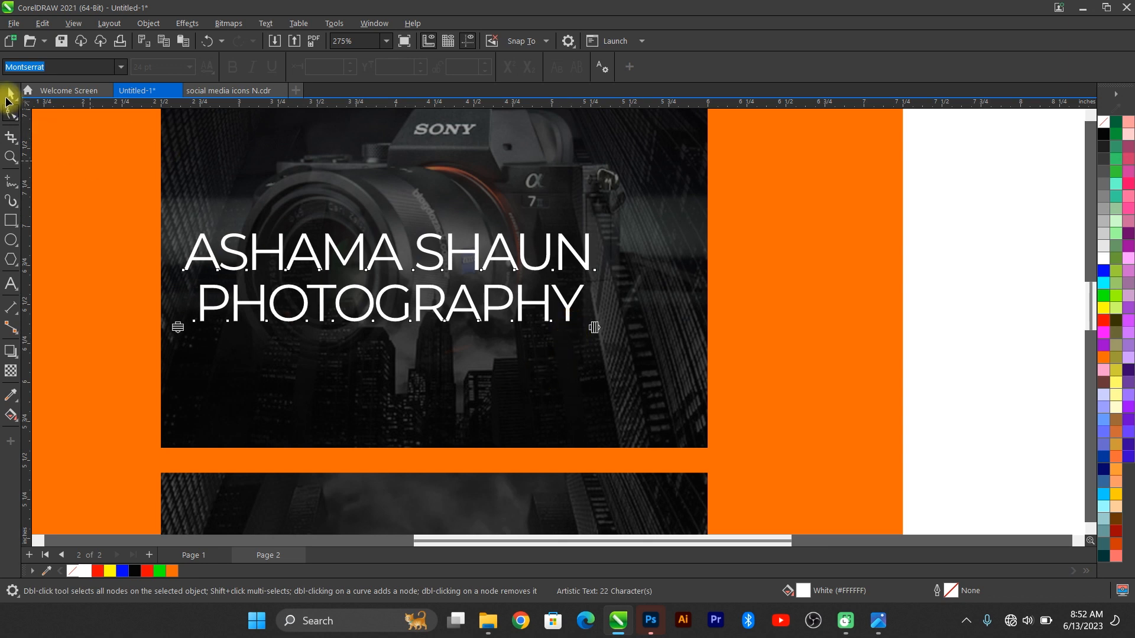
pyautogui.click(11, 96)
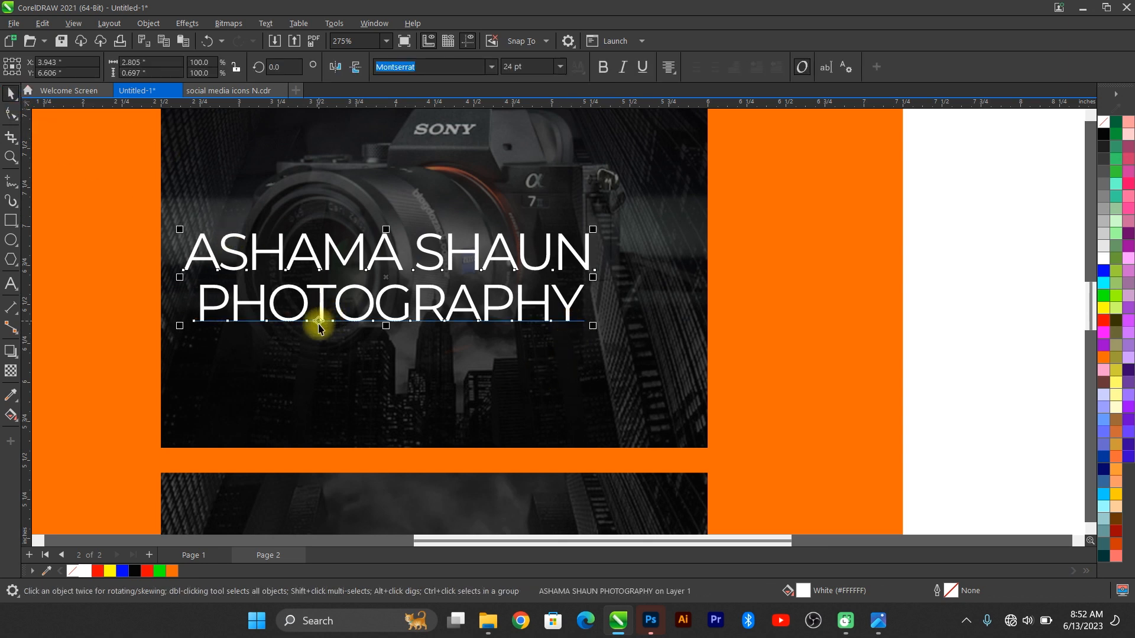
pyautogui.hotkey('ctrl', 'k')
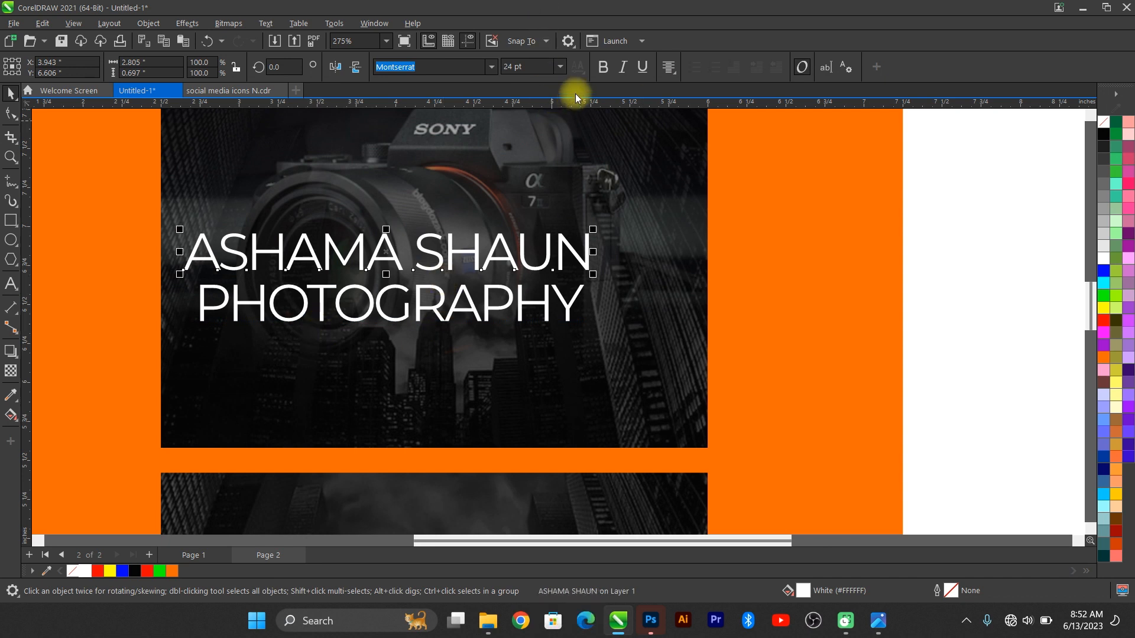
# Step: Bold the name line, set PHOTOGRAPHY to 18 pt, scale both to about 74% and compare with the reference
pyautogui.click(603, 68)
pyautogui.click(576, 298)
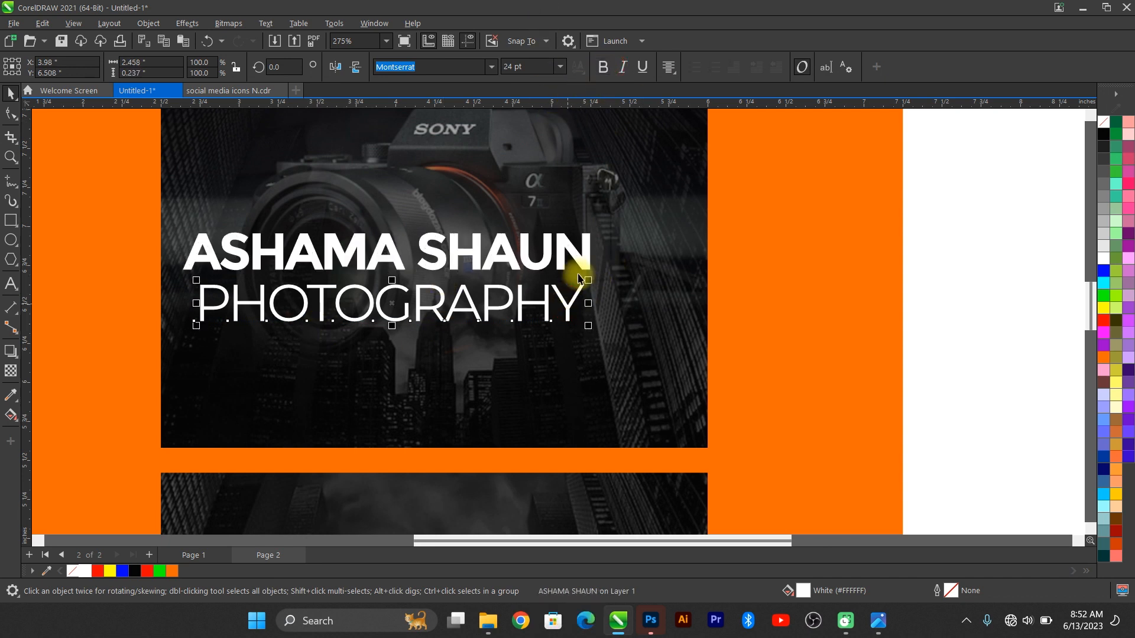
pyautogui.click(560, 68)
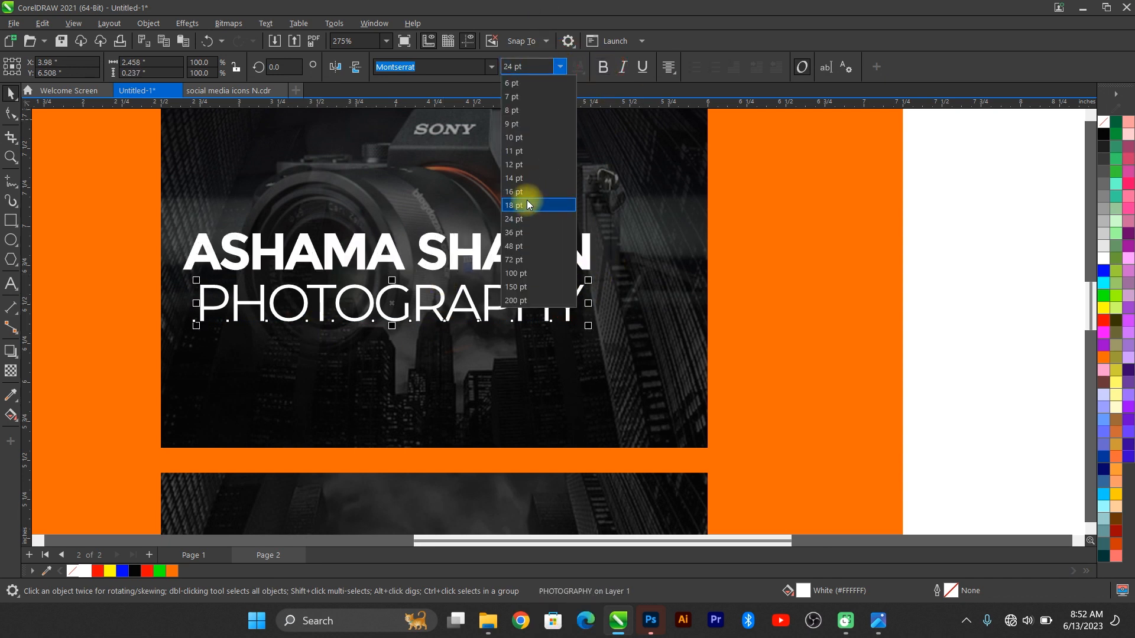
pyautogui.click(528, 205)
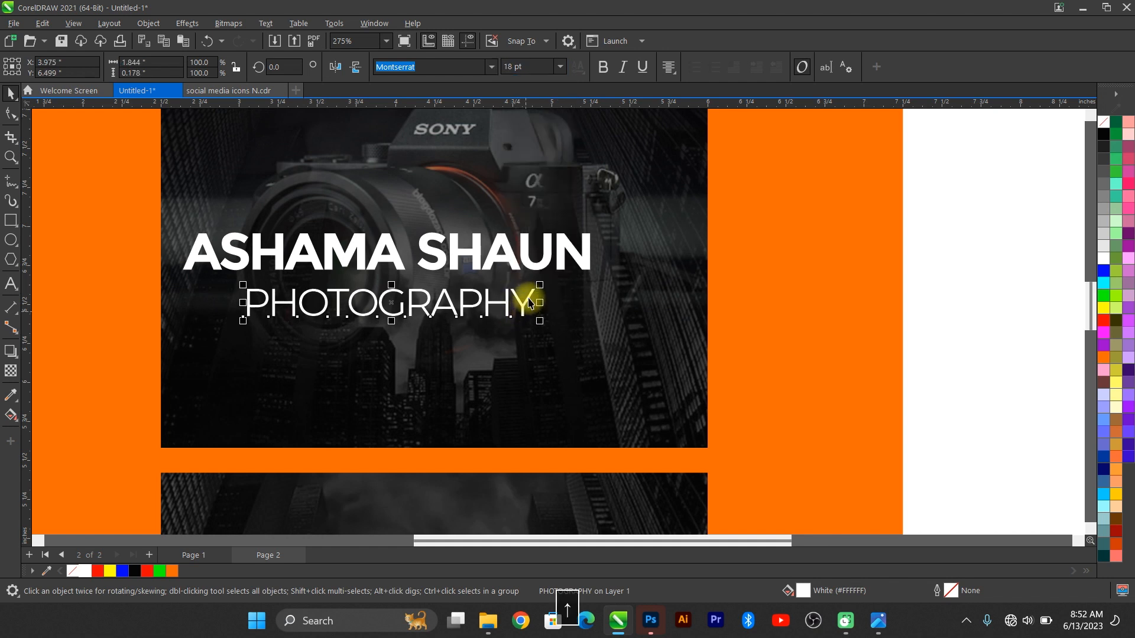
pyautogui.keyDown('shift'); pyautogui.click(524, 258); pyautogui.keyUp('shift')
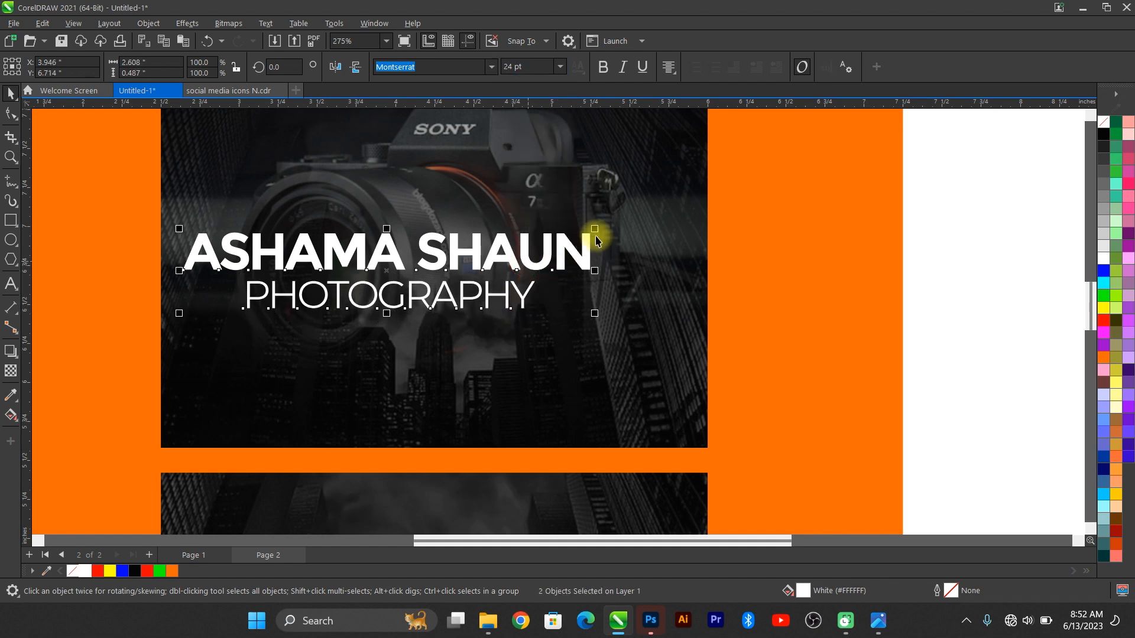
pyautogui.moveTo(594, 229); pyautogui.dragTo(544, 217)
pyautogui.keyDown('shift'); pyautogui.click(619, 246); pyautogui.keyUp('shift')
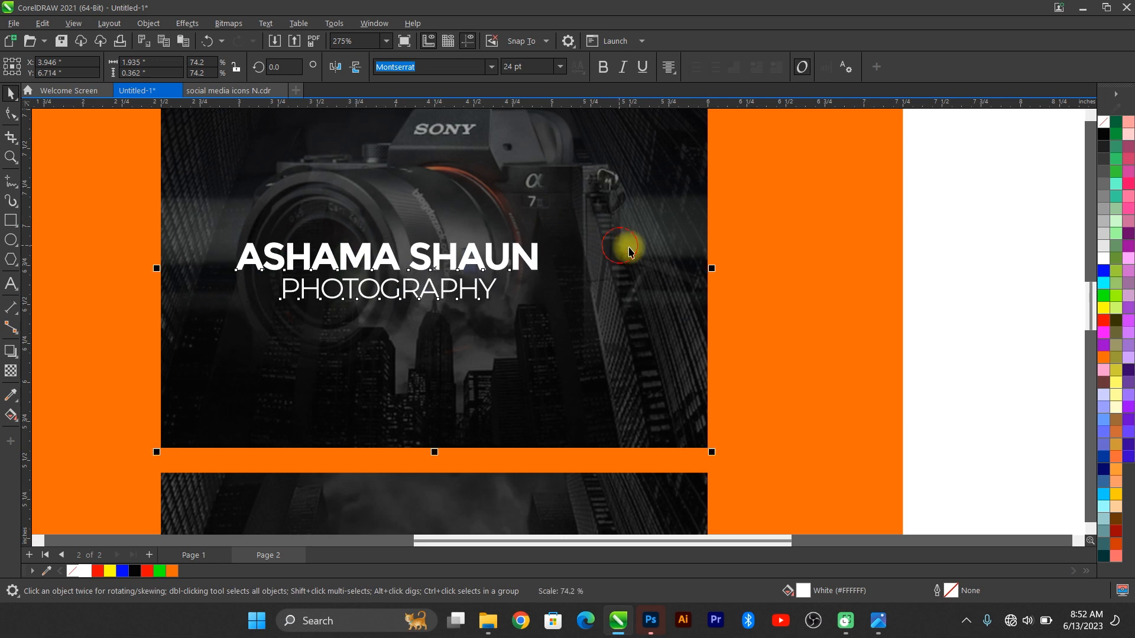
pyautogui.click(878, 625)
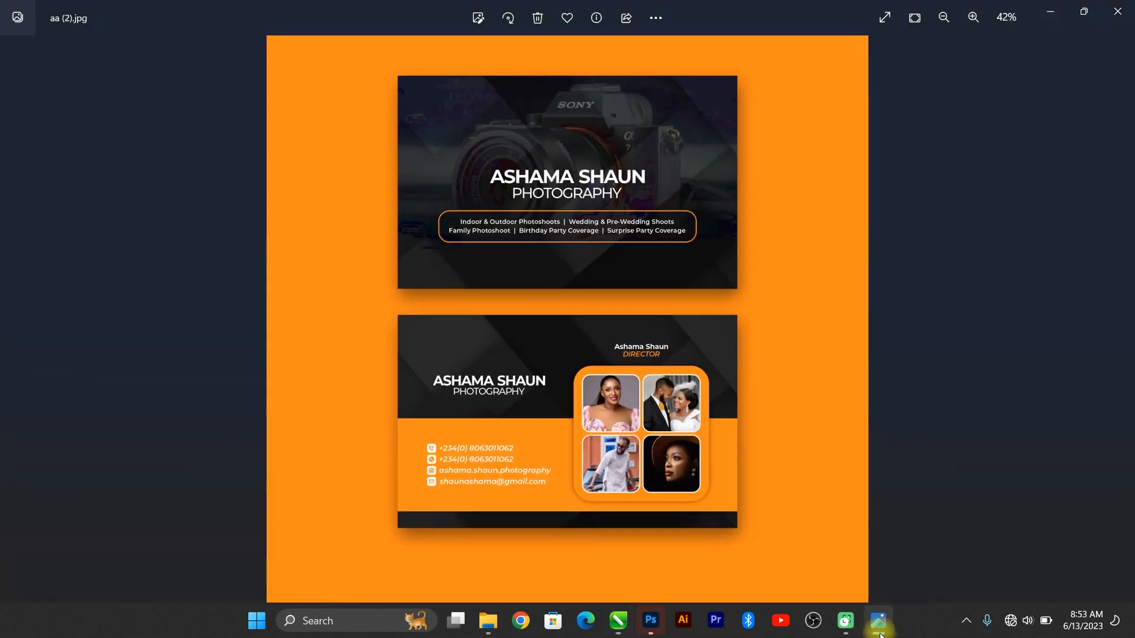
pyautogui.click(880, 630)
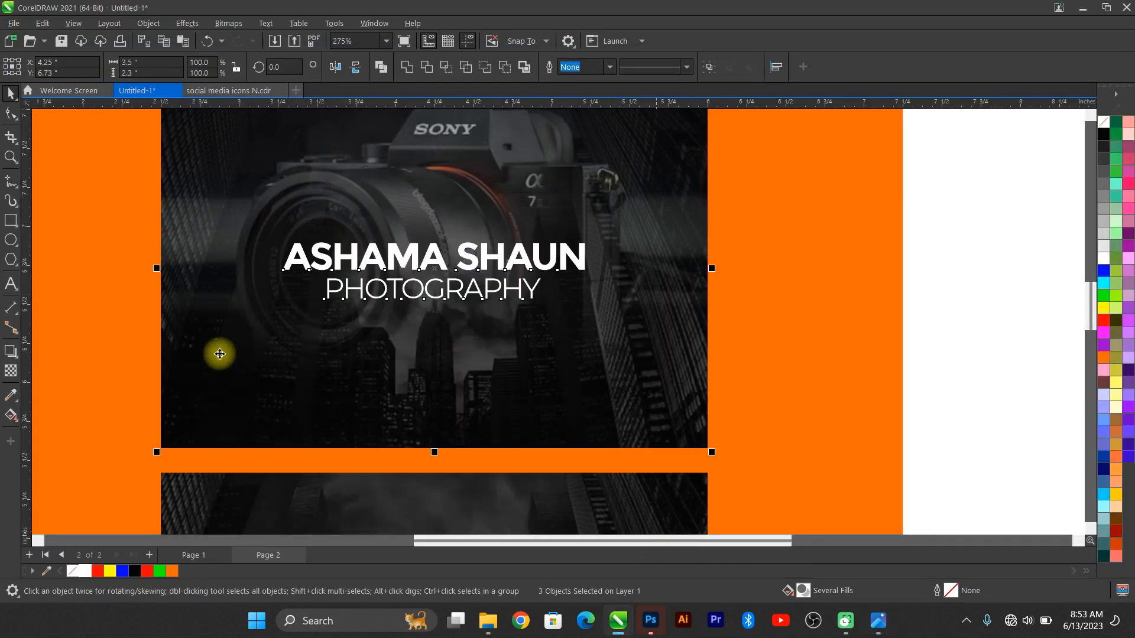
# Step: Draw a wide box below the front-card title and give it an orange fill and orange outline
pyautogui.click(11, 218)
pyautogui.moveTo(204, 327)
pyautogui.mouseDown()
pyautogui.moveTo(603, 413)
pyautogui.moveTo(655, 398)
pyautogui.mouseUp()
pyautogui.click(11, 92)
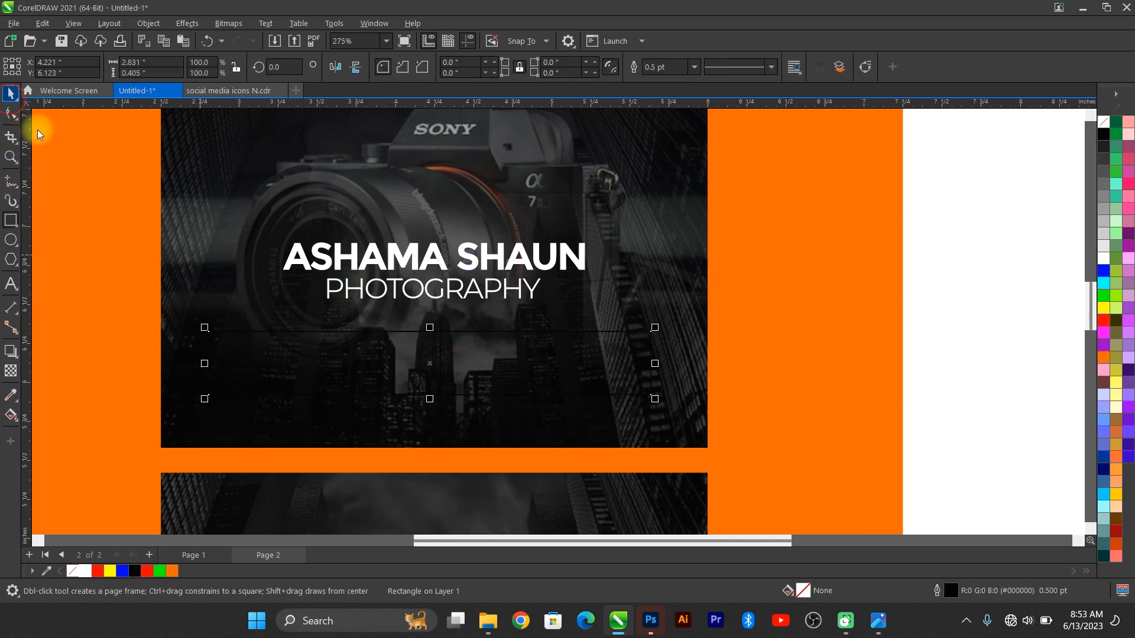
pyautogui.click(173, 570)
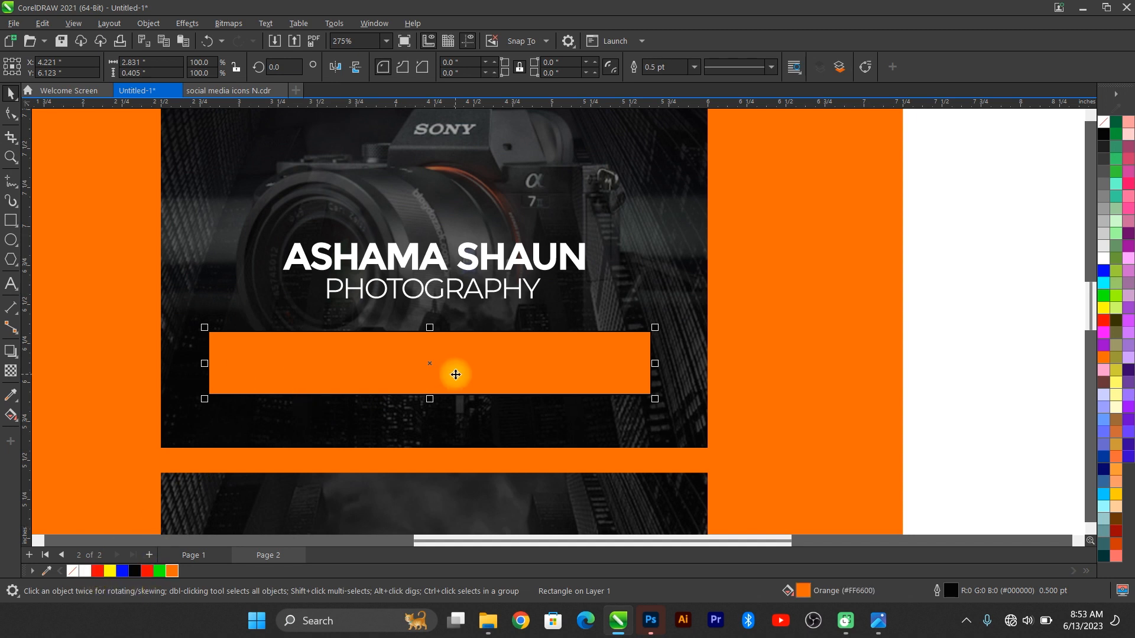
pyautogui.rightClick(172, 571)
pyautogui.click(211, 385)
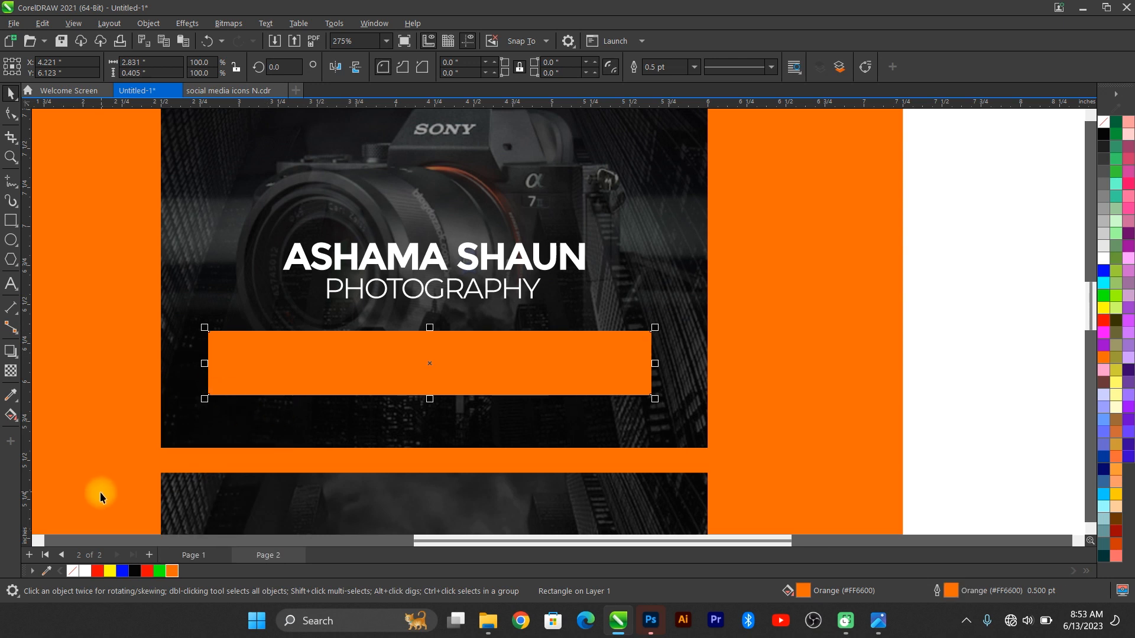
# Step: Round the box's corners, remove its fill and set its outline to 0.75 pt
pyautogui.click(12, 112)
pyautogui.moveTo(209, 332); pyautogui.dragTo(227, 332)
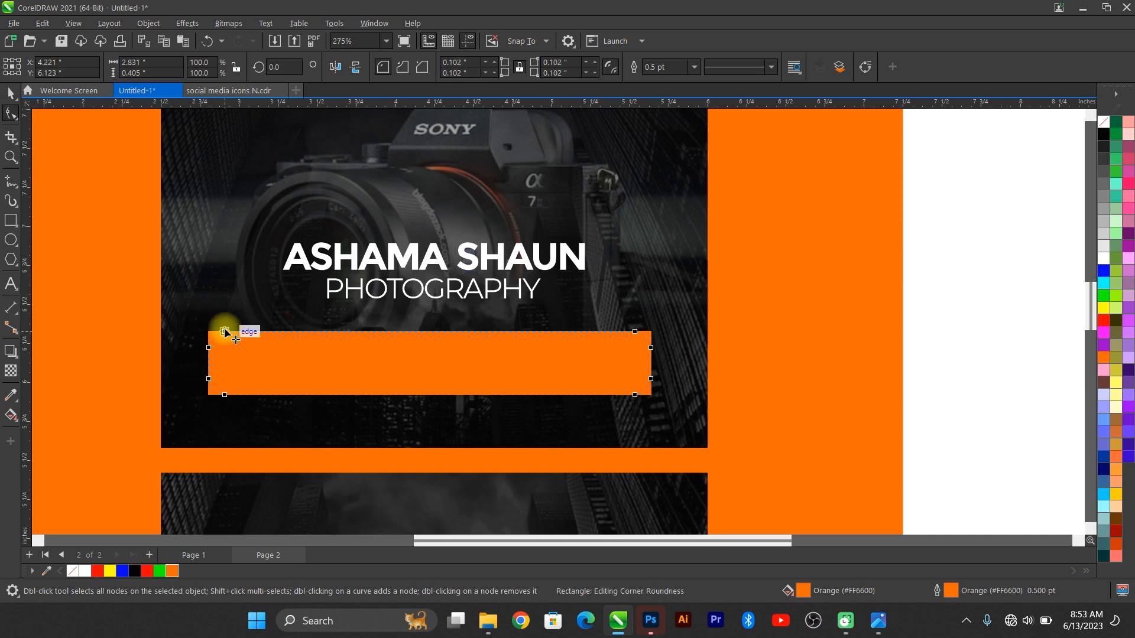
pyautogui.click(10, 92)
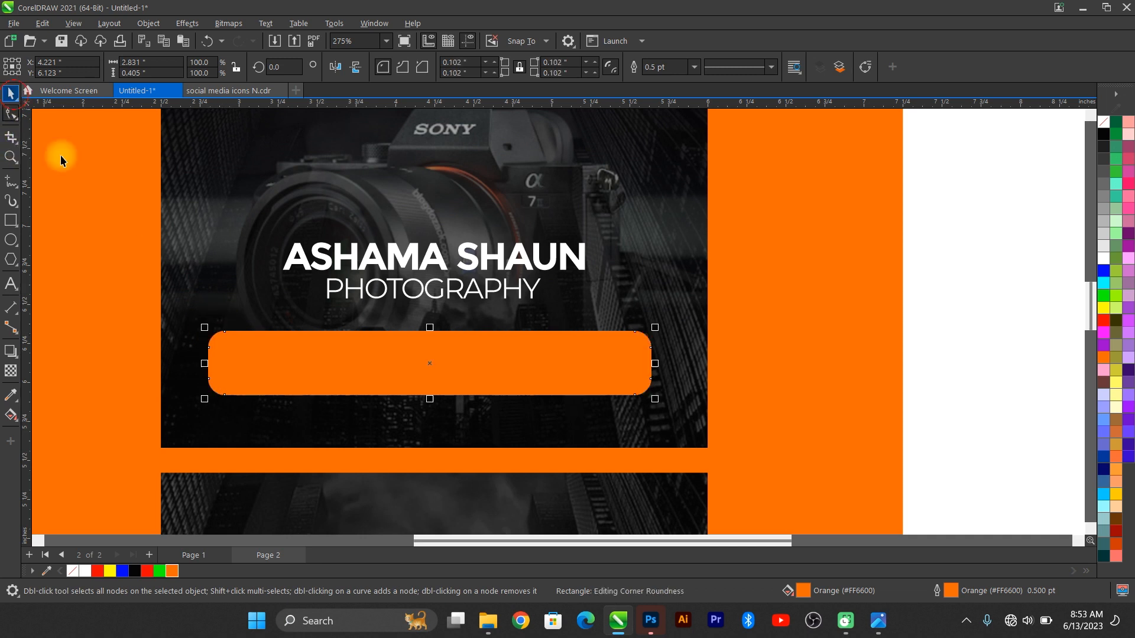
pyautogui.click(74, 572)
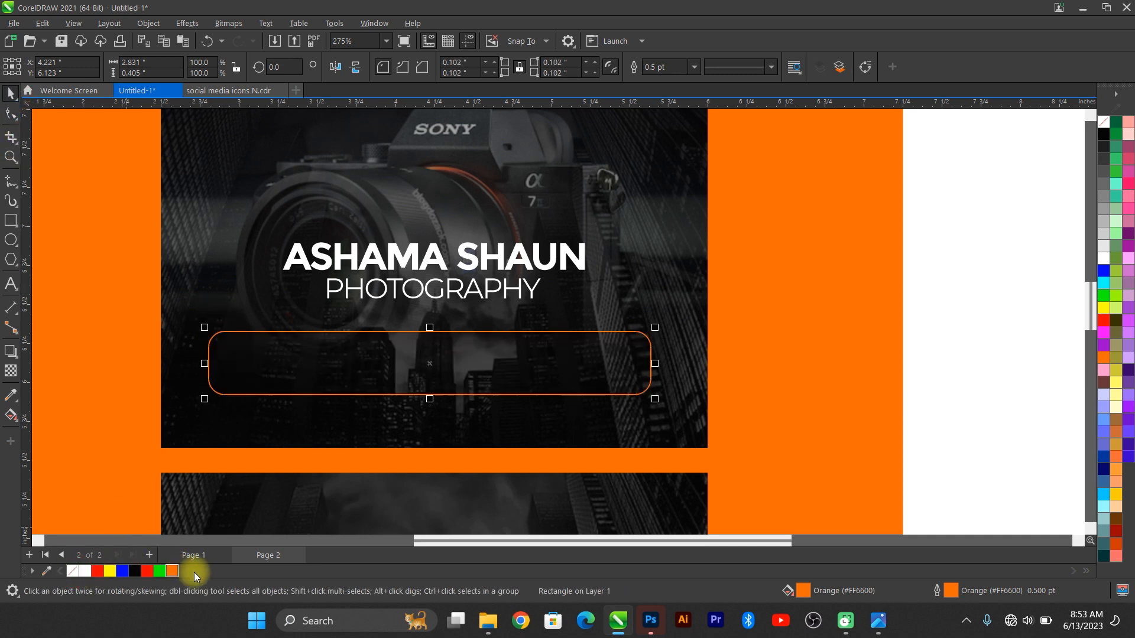
pyautogui.click(695, 67)
pyautogui.click(675, 112)
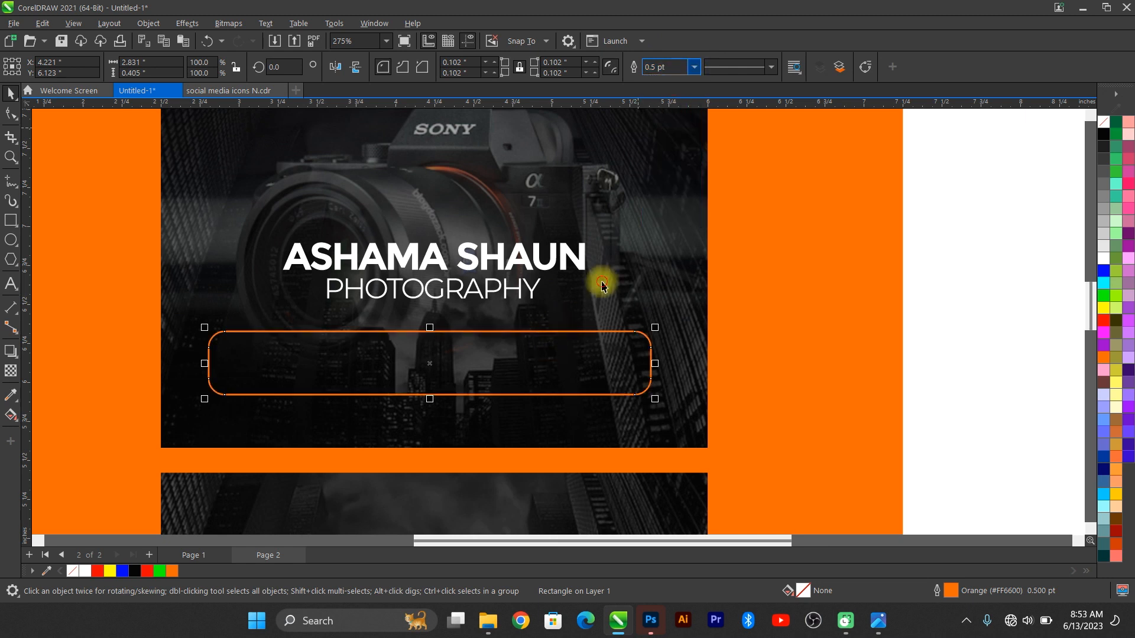
pyautogui.click(822, 255)
pyautogui.scroll(3, 427, 387)
# Step: Paste a copy of the PHOTOGRAPHY text into the rounded box and retype it as 'Indoor'
pyautogui.scroll(-1, 600, 216)
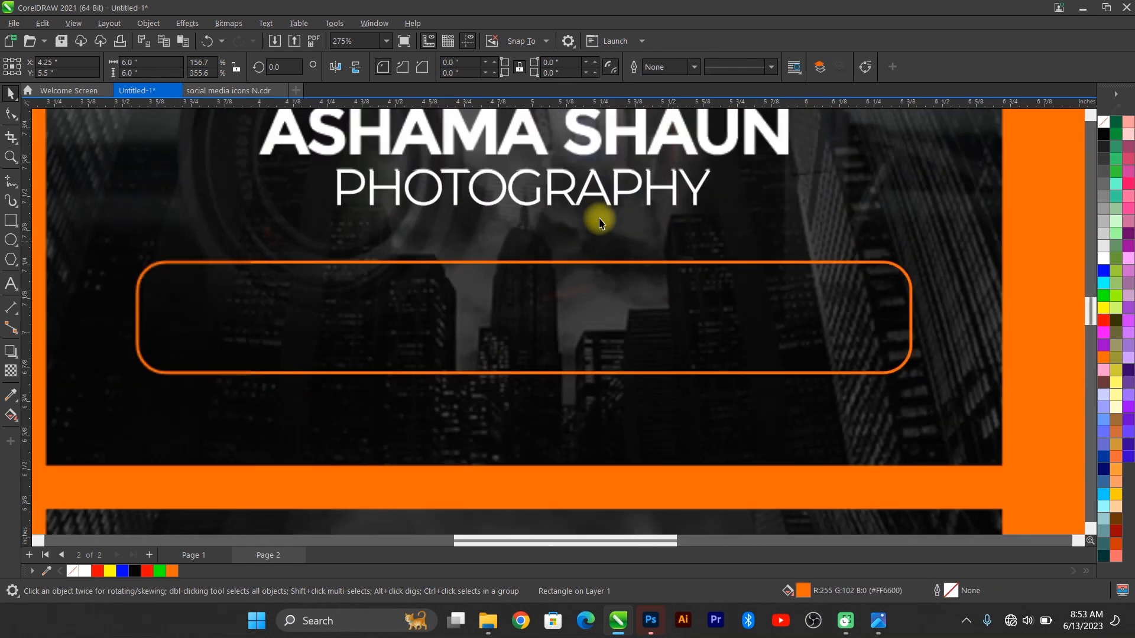
pyautogui.click(574, 201)
pyautogui.hotkey('ctrl', 'v')
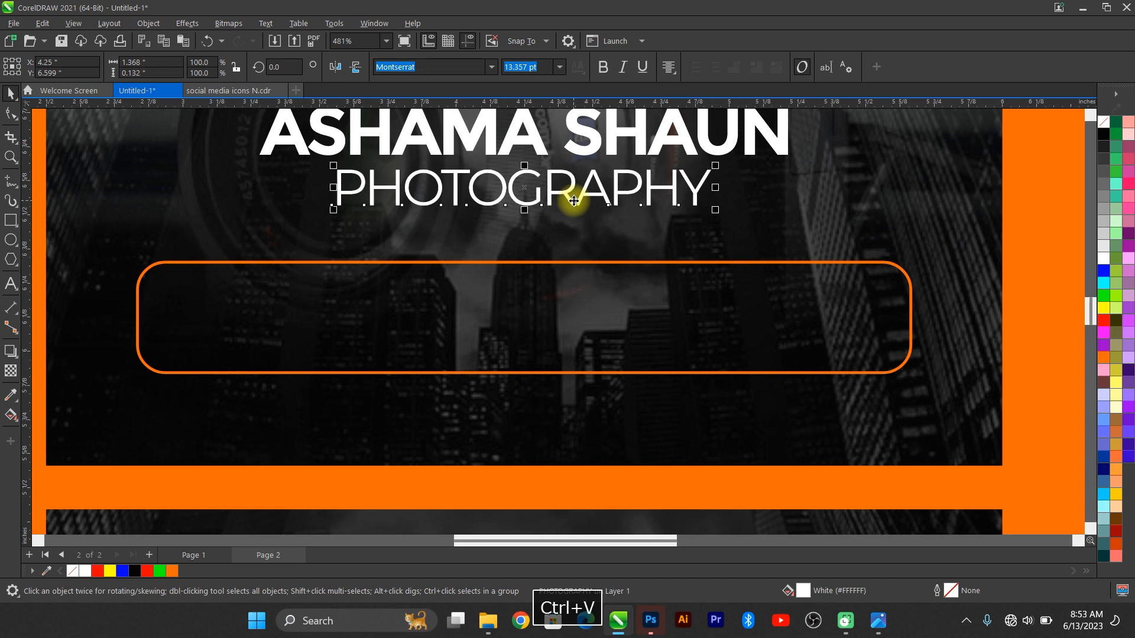
pyautogui.moveTo(571, 203); pyautogui.dragTo(520, 322)
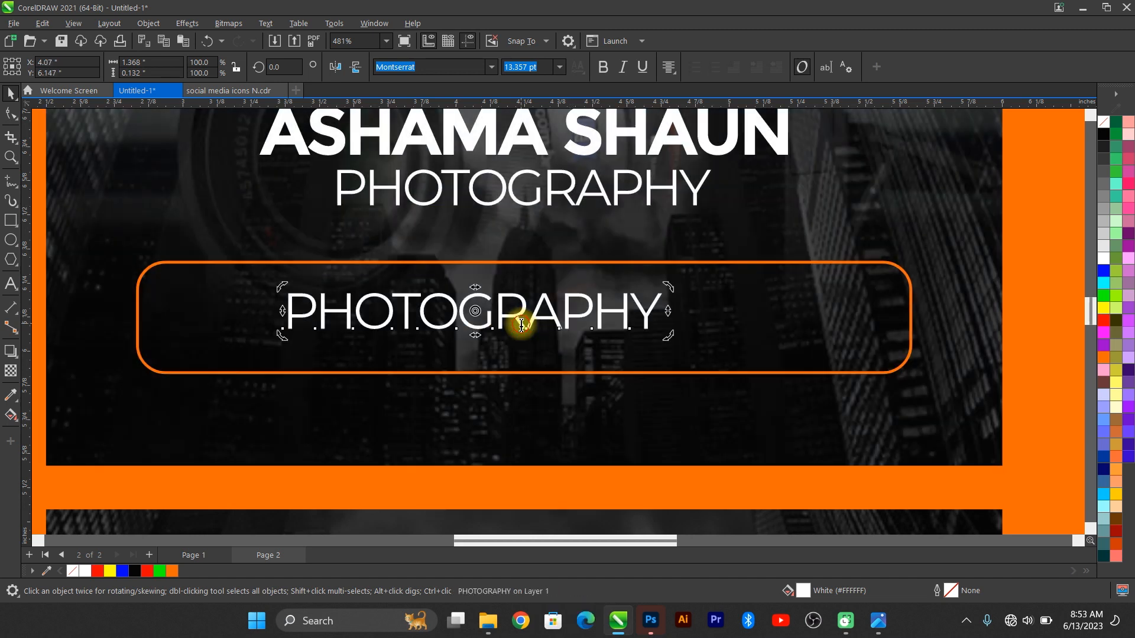
pyautogui.click(558, 322)
pyautogui.hotkey('ctrl', 'a')
pyautogui.write('Indor')
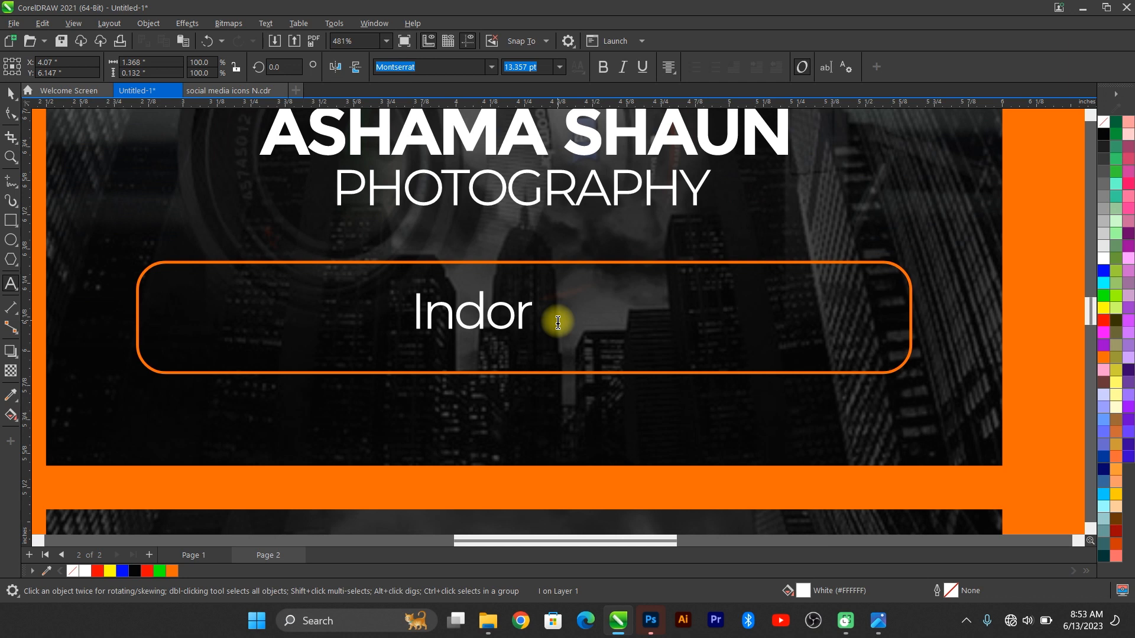
pyautogui.press('BackSpace')
pyautogui.write('or')
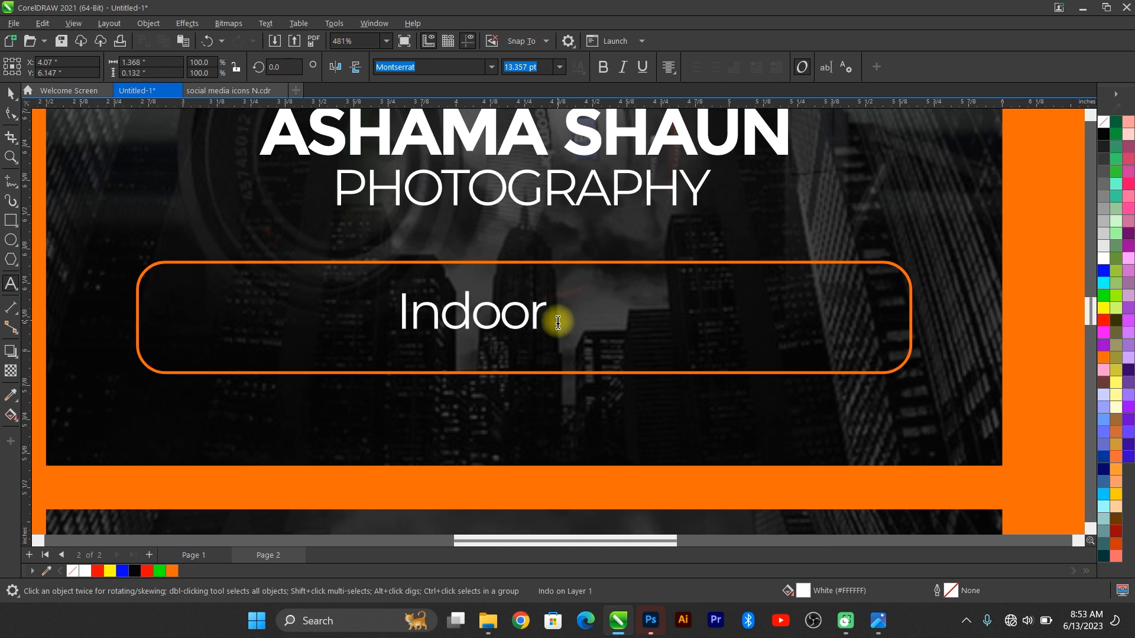
pyautogui.press('Escape')
# Step: Check the reference card, then zoom out and set 'Indoor' to 9 pt
pyautogui.click(874, 622)
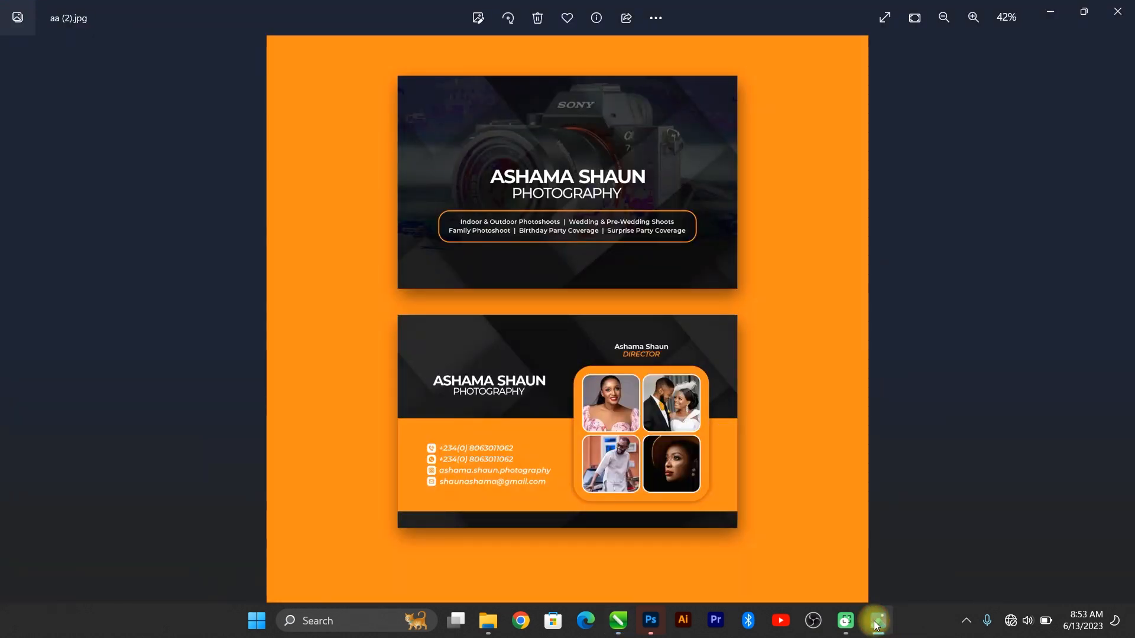
pyautogui.click(876, 624)
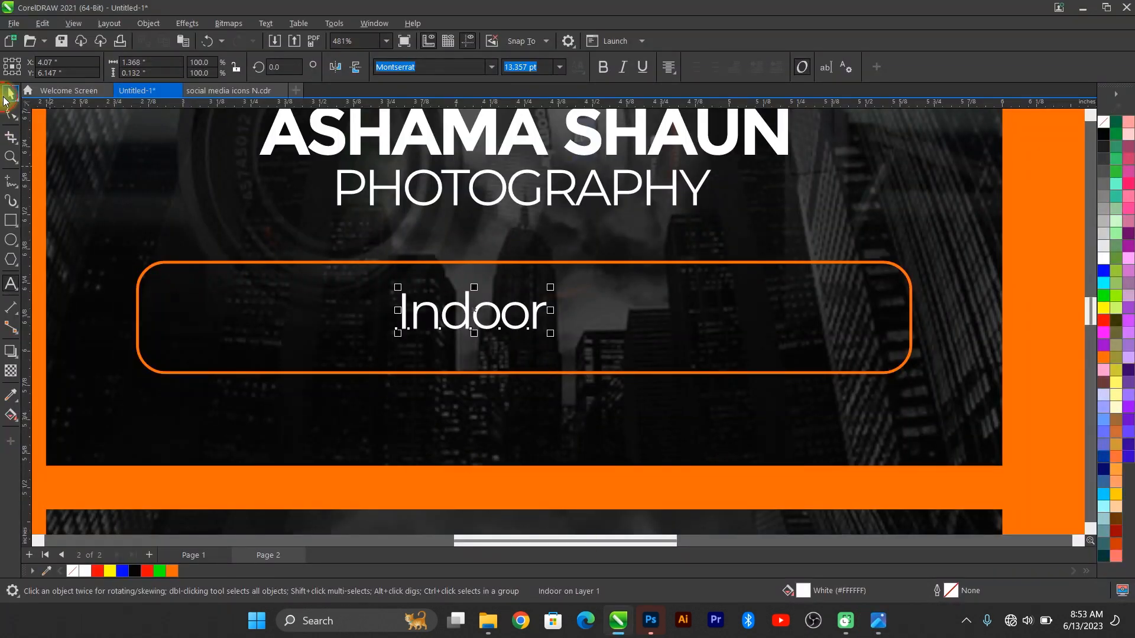
pyautogui.hotkey('shift', 'F4')
pyautogui.click(559, 67)
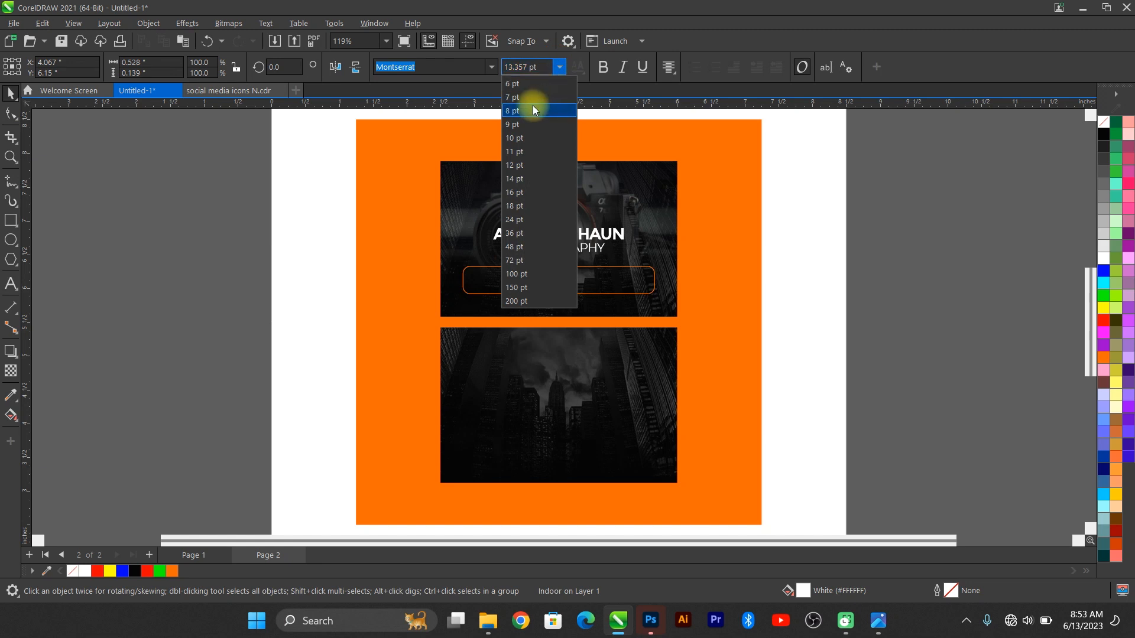
pyautogui.press('Escape')
# Step: Copy the aa (2) image from the biz folder and switch back toward CorelDRAW
pyautogui.moveTo(487, 618)
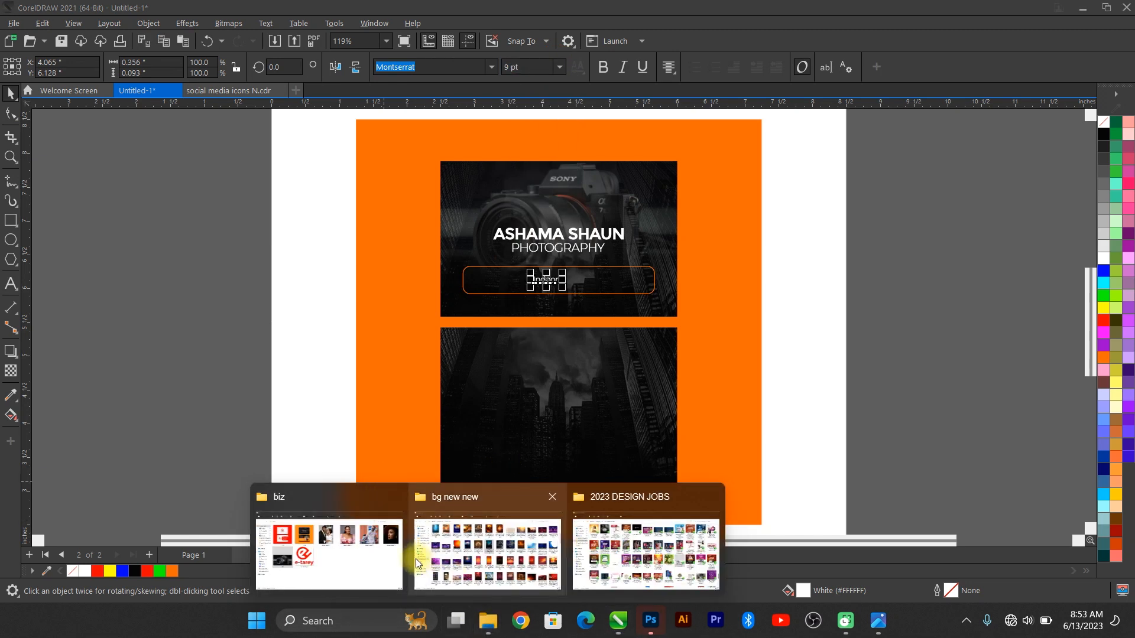
pyautogui.click(416, 558)
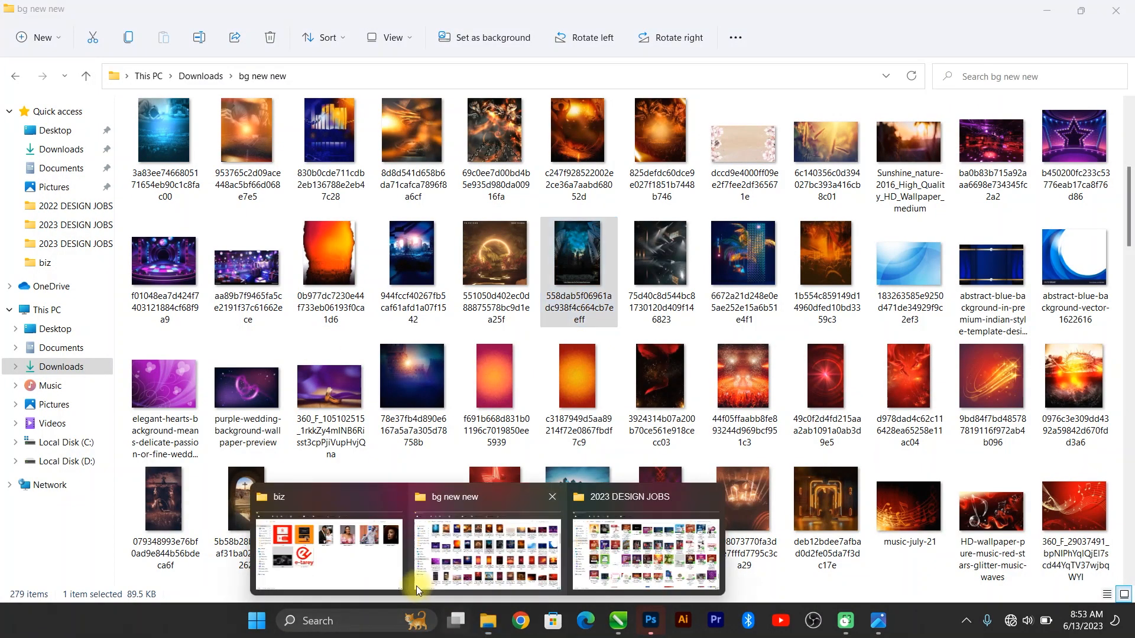
pyautogui.click(331, 532)
pyautogui.click(417, 158)
pyautogui.hotkey('ctrl', 'c')
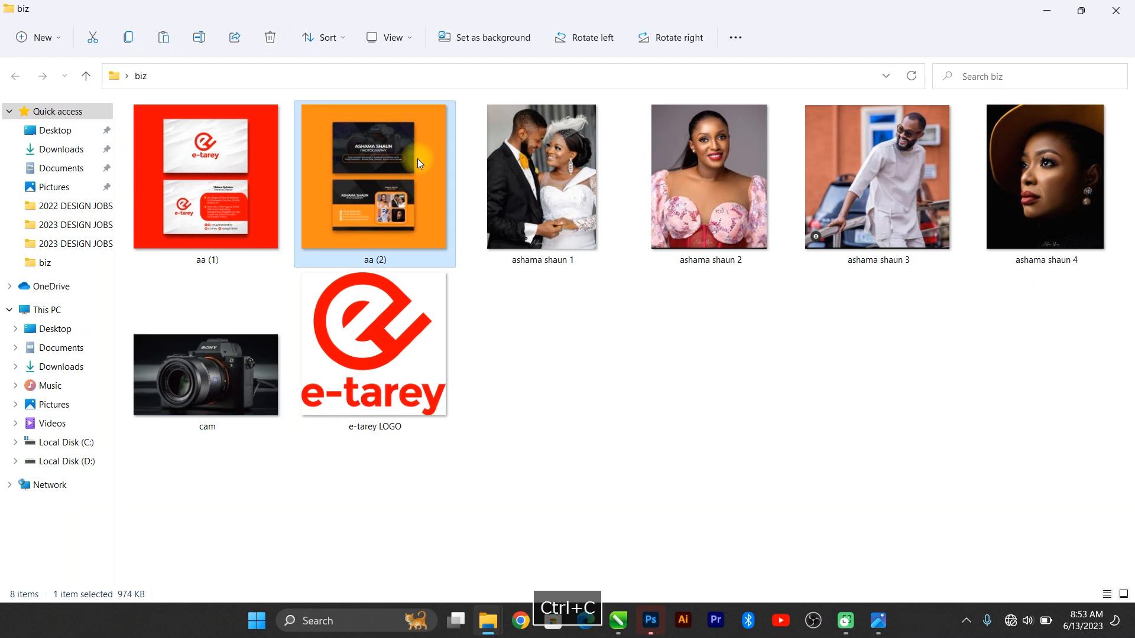
pyautogui.hotkey('alt', 'Tab')
pyautogui.hotkey('alt', 'Tab')
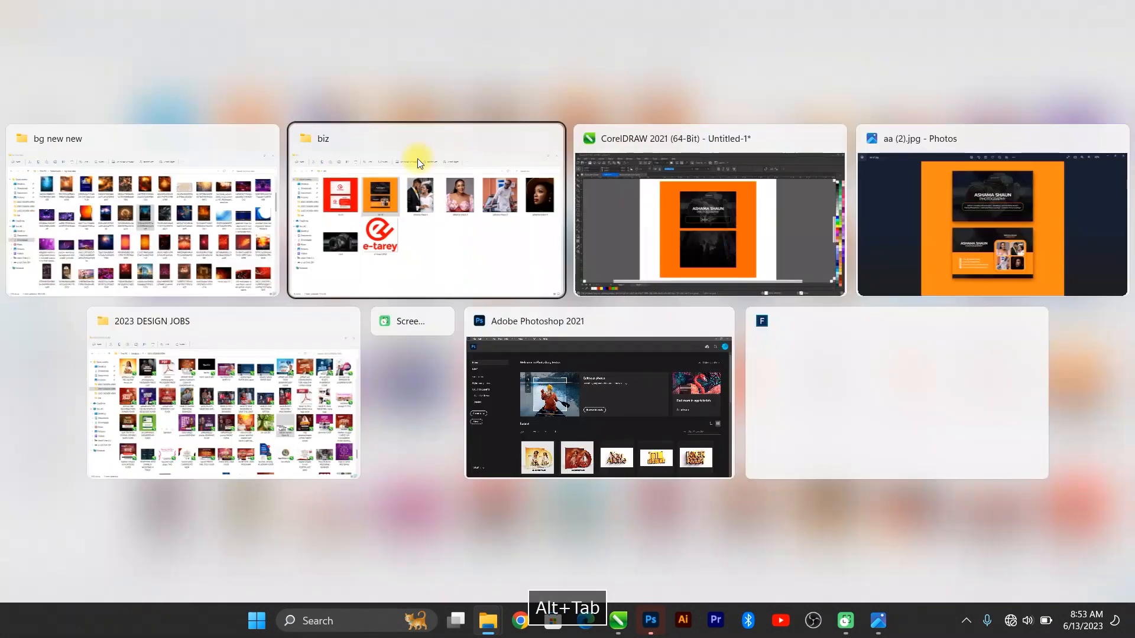
pyautogui.hotkey('alt', 'Tab')
# Step: Paste the aa (2) reference image, scale it to 91.5% and place it left of the page
pyautogui.hotkey('ctrl', 'v')
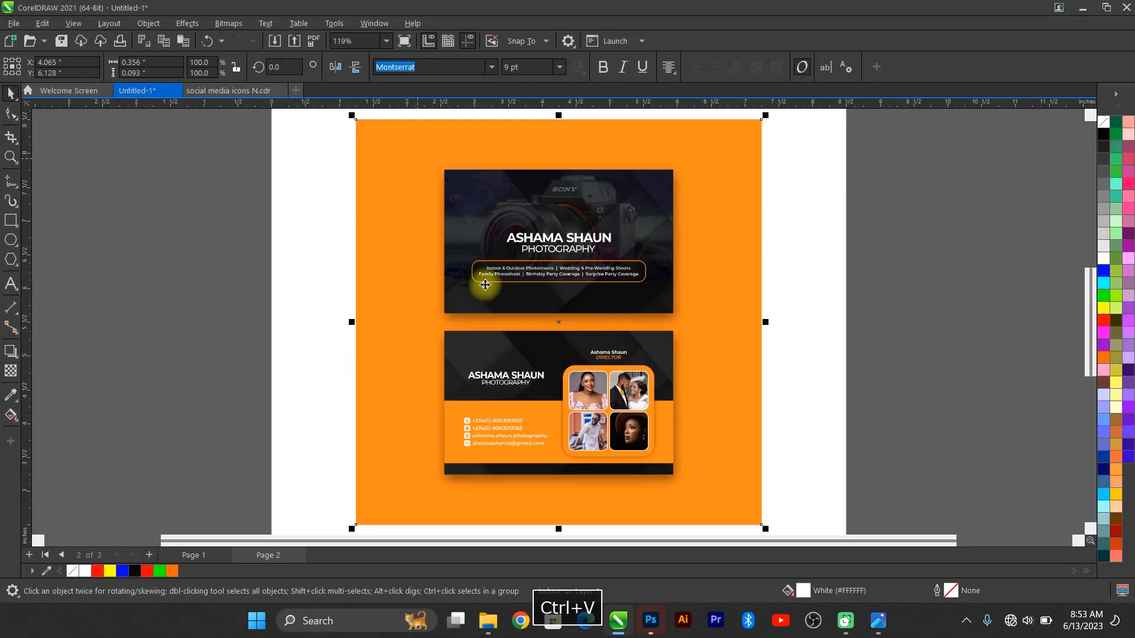
pyautogui.moveTo(642, 280); pyautogui.dragTo(386, 272)
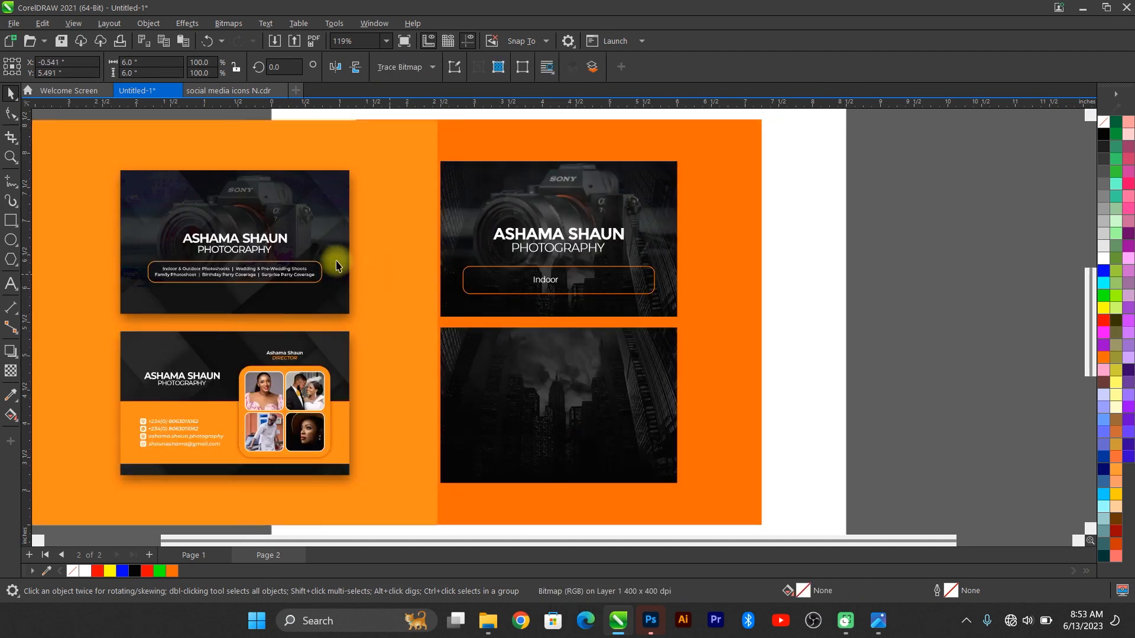
pyautogui.scroll(-1, 418, 253)
pyautogui.moveTo(439, 136); pyautogui.dragTo(423, 149)
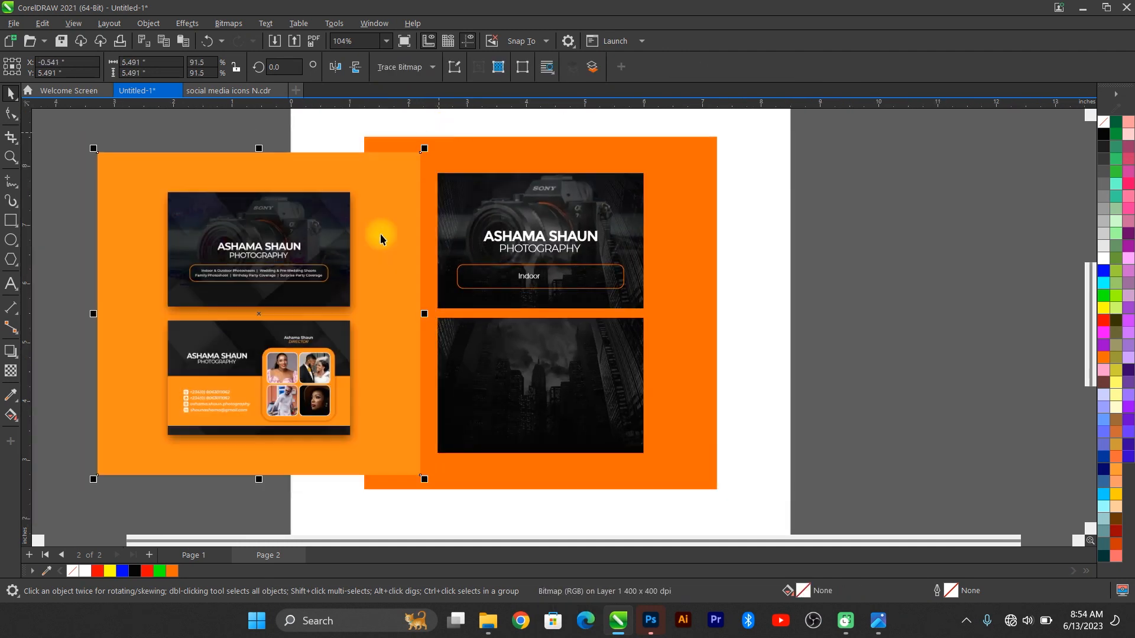
pyautogui.moveTo(381, 235); pyautogui.dragTo(301, 262)
pyautogui.scroll(-1, 363, 316)
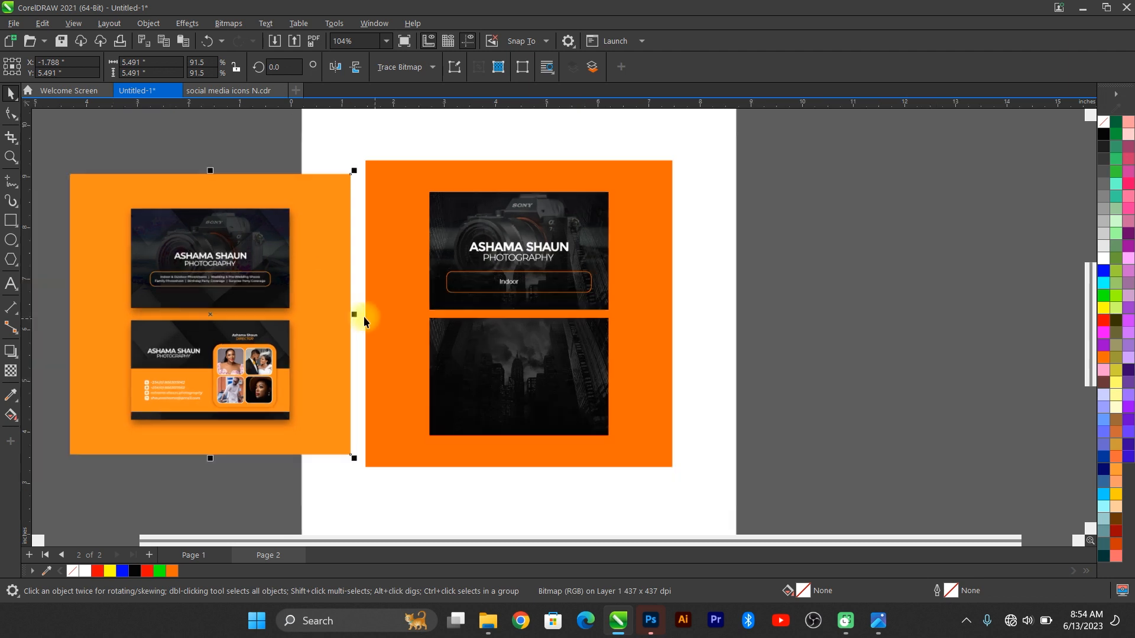
pyautogui.scroll(1, 148, 284)
pyautogui.press('F4')
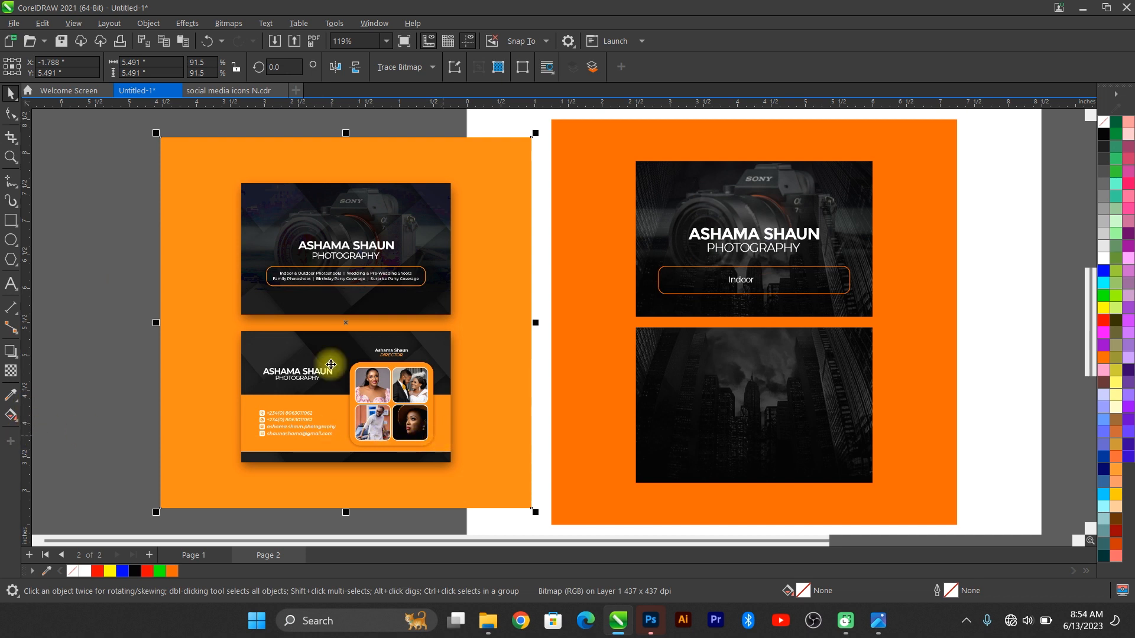
# Step: Sample the reference card's orange (#FF8B14) and apply it to the page background
pyautogui.click(10, 394)
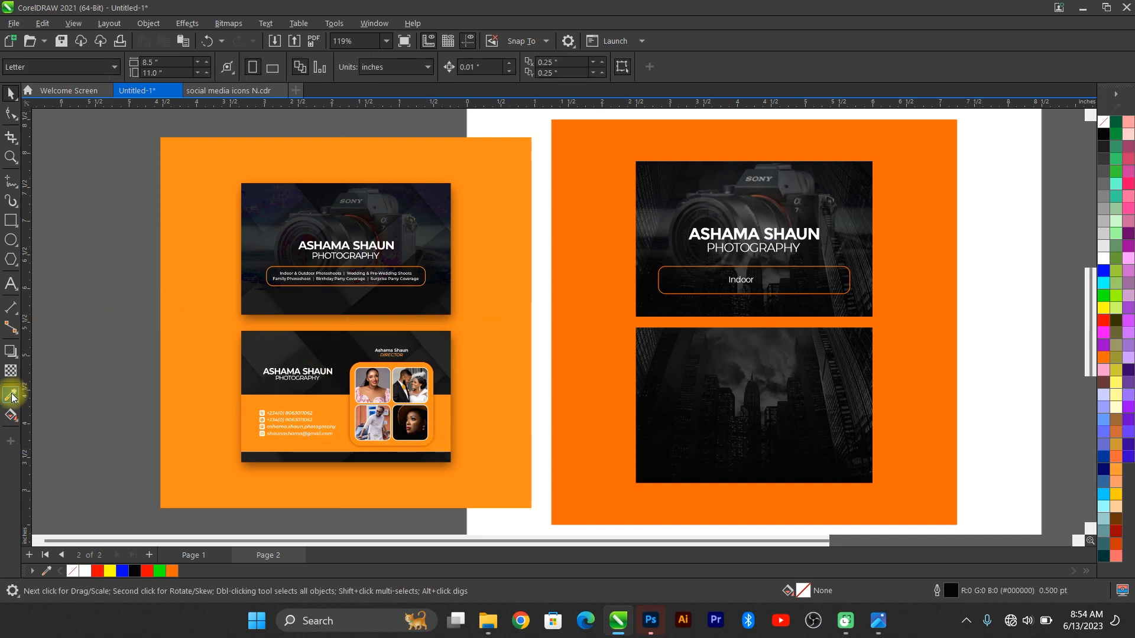
pyautogui.click(511, 253)
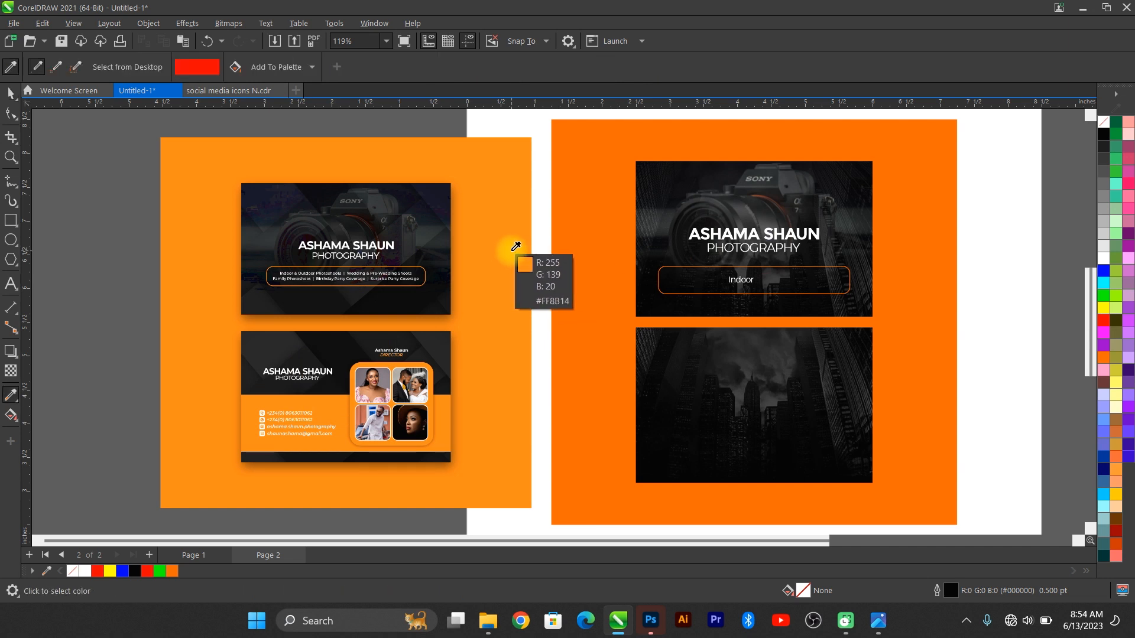
pyautogui.click(608, 166)
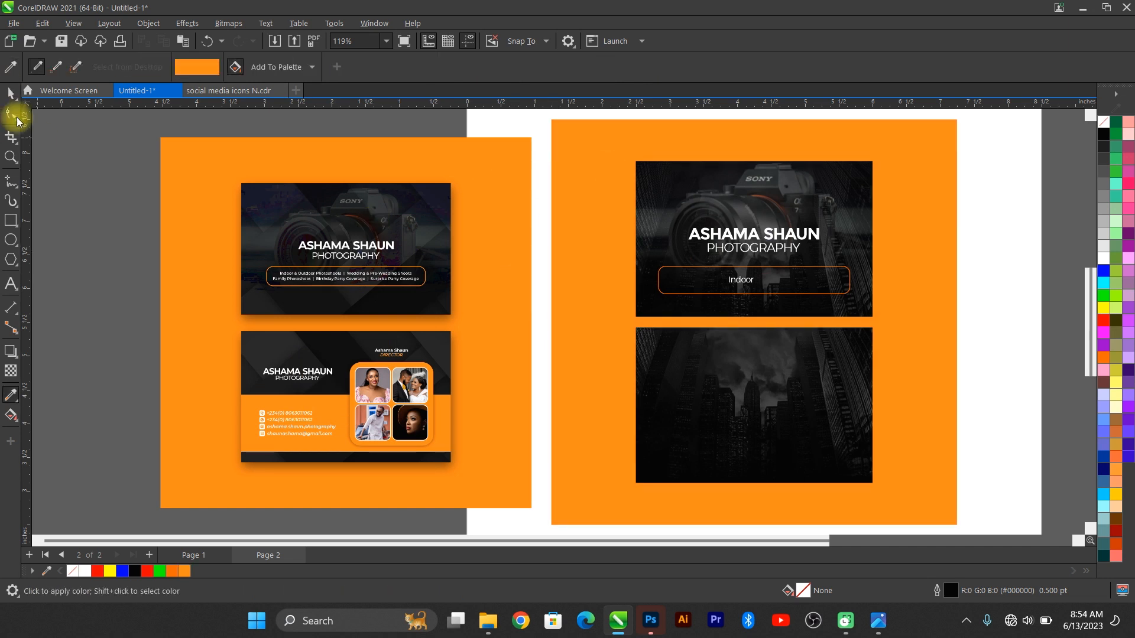
# Step: Recolour the rounded frame's outline around 'Indoor' to the new orange
pyautogui.click(13, 94)
pyautogui.click(823, 278)
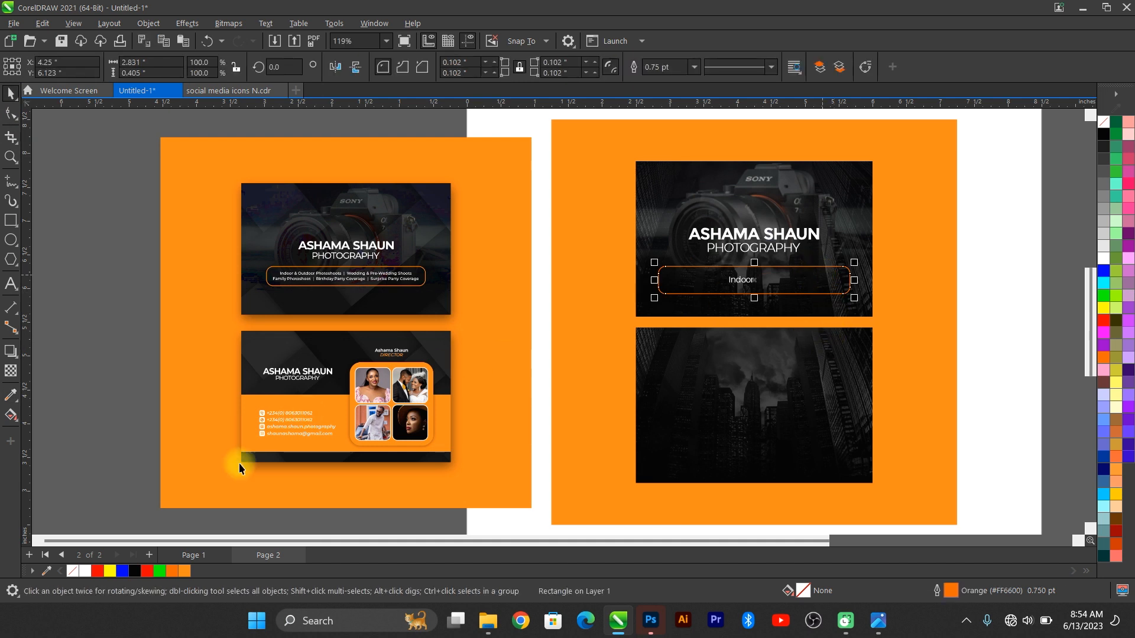
pyautogui.rightClick(184, 571)
pyautogui.click(223, 387)
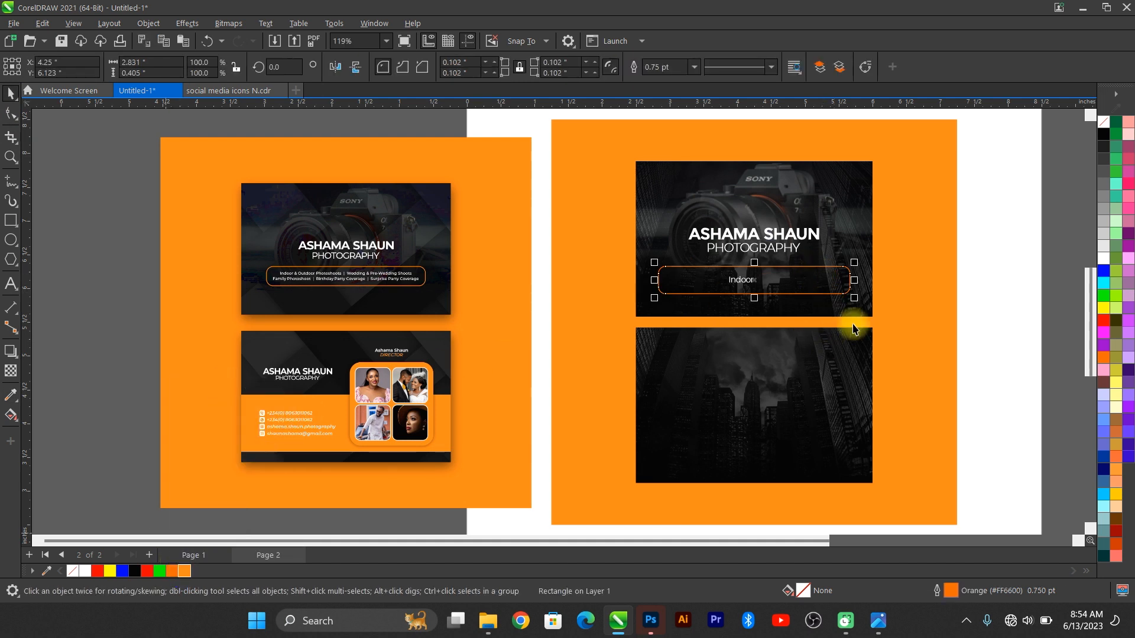
pyautogui.click(1010, 252)
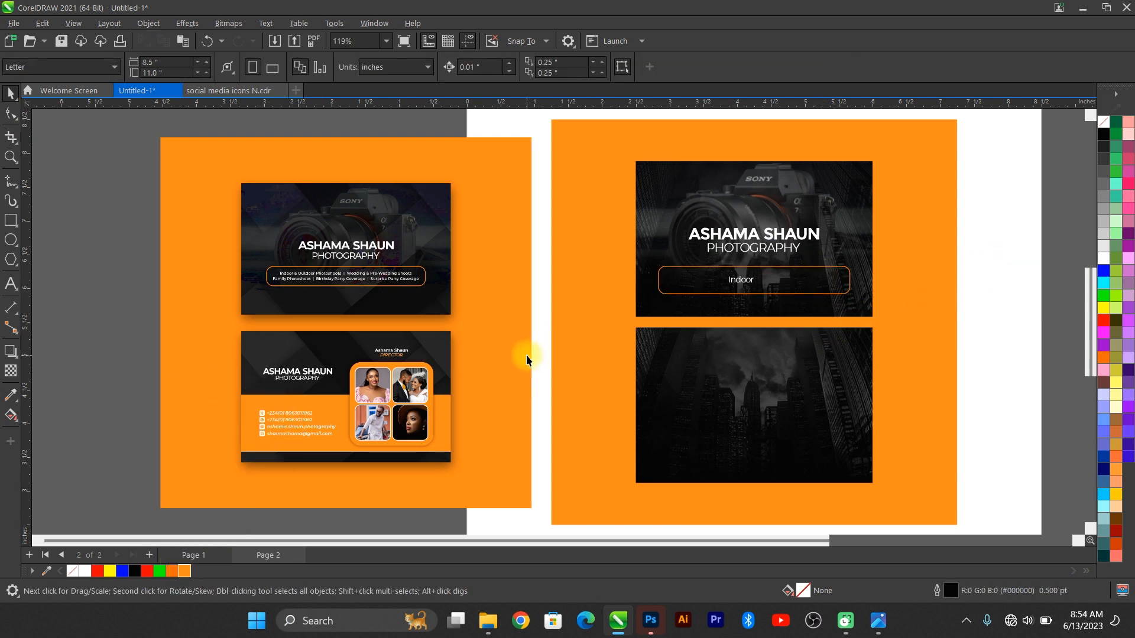
# Step: Set 'Indoor' to 7 pt, shift it left, and extend it with '& Outdoor Photoshoots | Wedding & Pre-wedding Shoots…'
pyautogui.scroll(2, 540, 338)
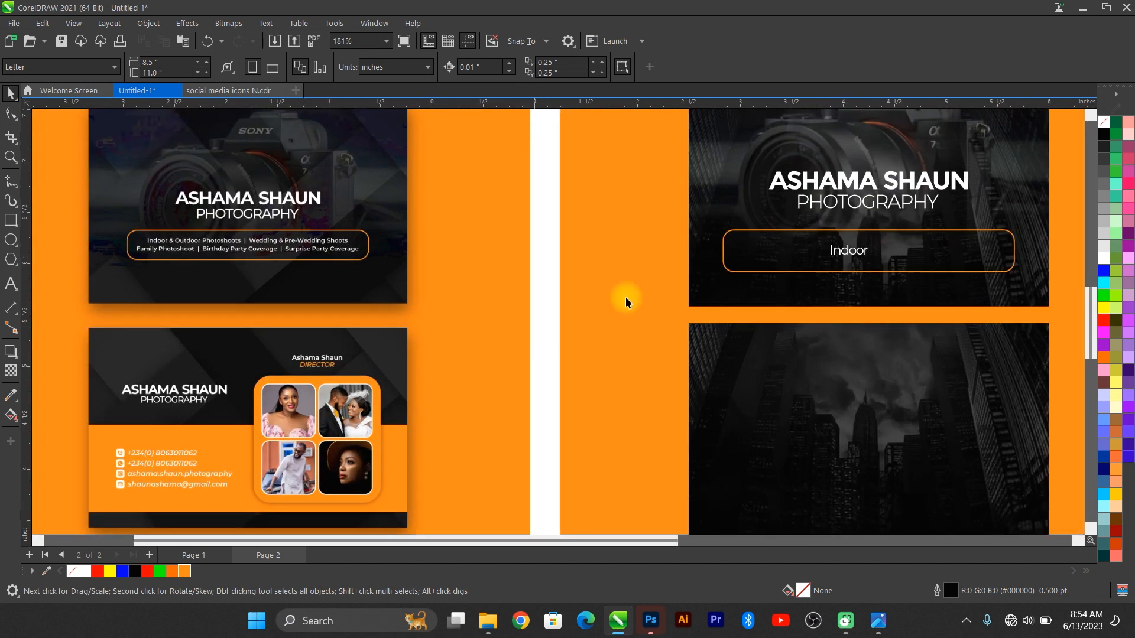
pyautogui.click(862, 253)
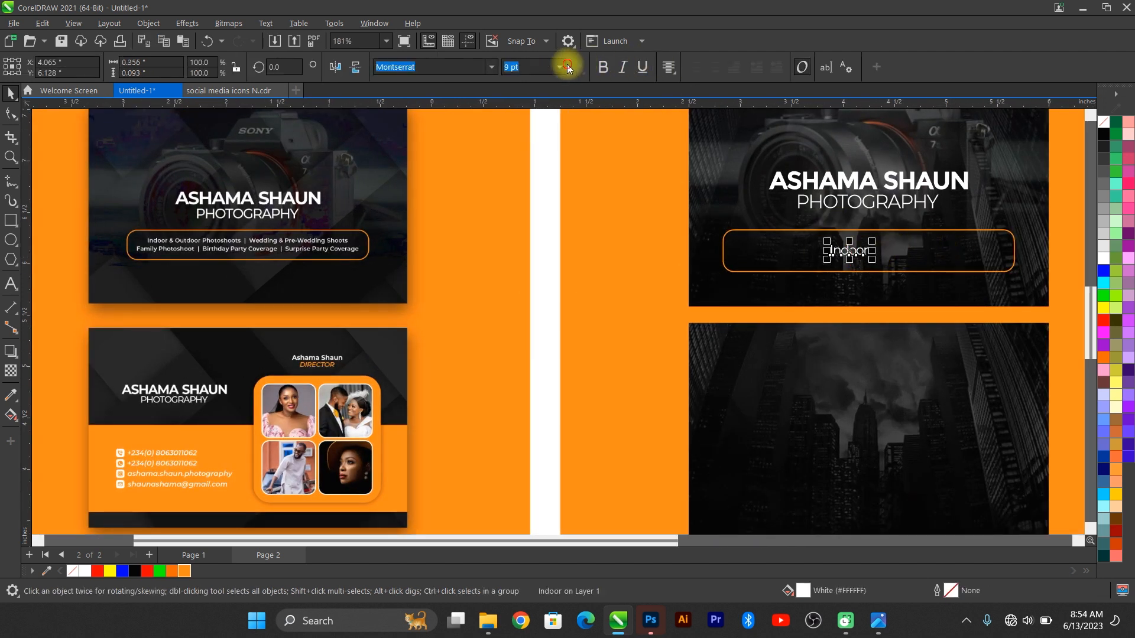
pyautogui.click(559, 67)
pyautogui.click(530, 97)
pyautogui.moveTo(850, 253); pyautogui.dragTo(792, 242)
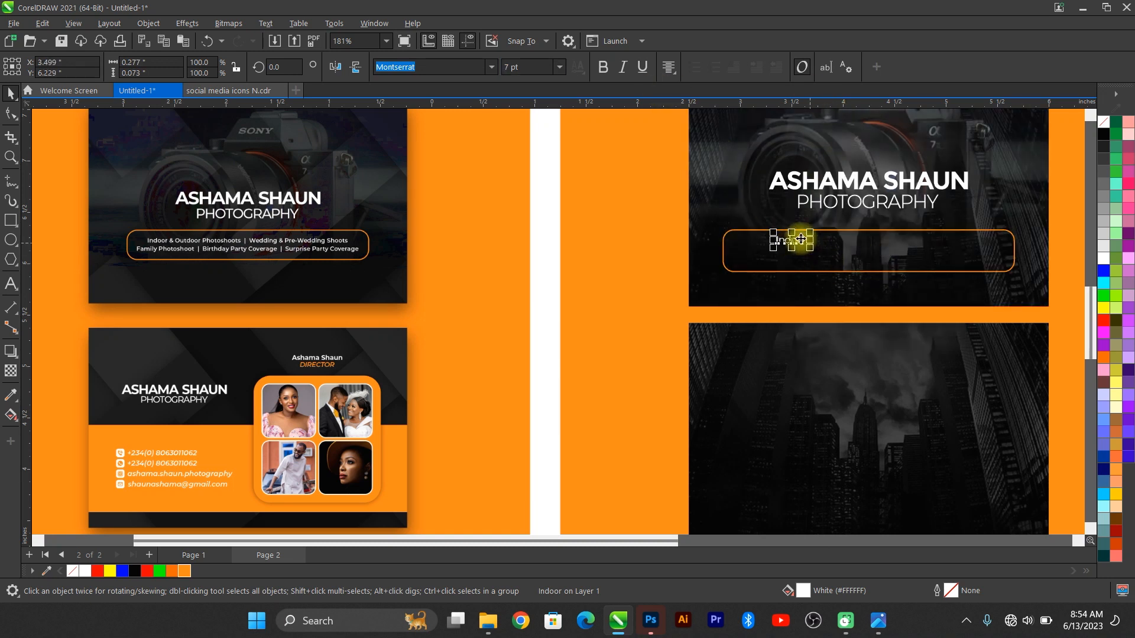
pyautogui.doubleClick(804, 241)
pyautogui.press('End')
pyautogui.write('& O')
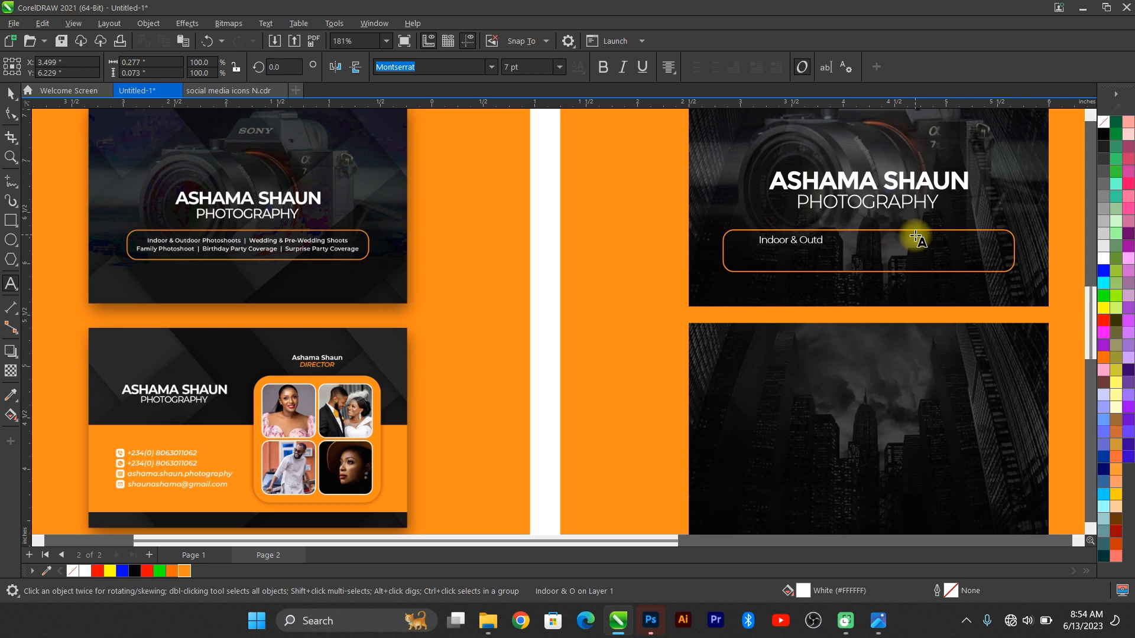
pyautogui.write('utdoor Photo')
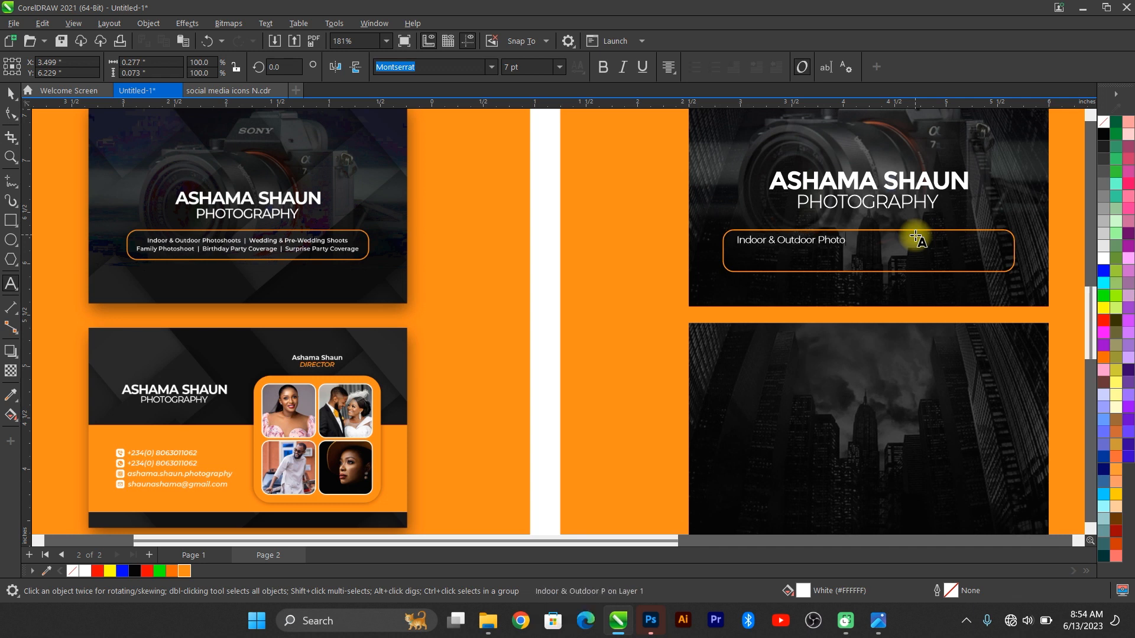
pyautogui.write('shoots ')
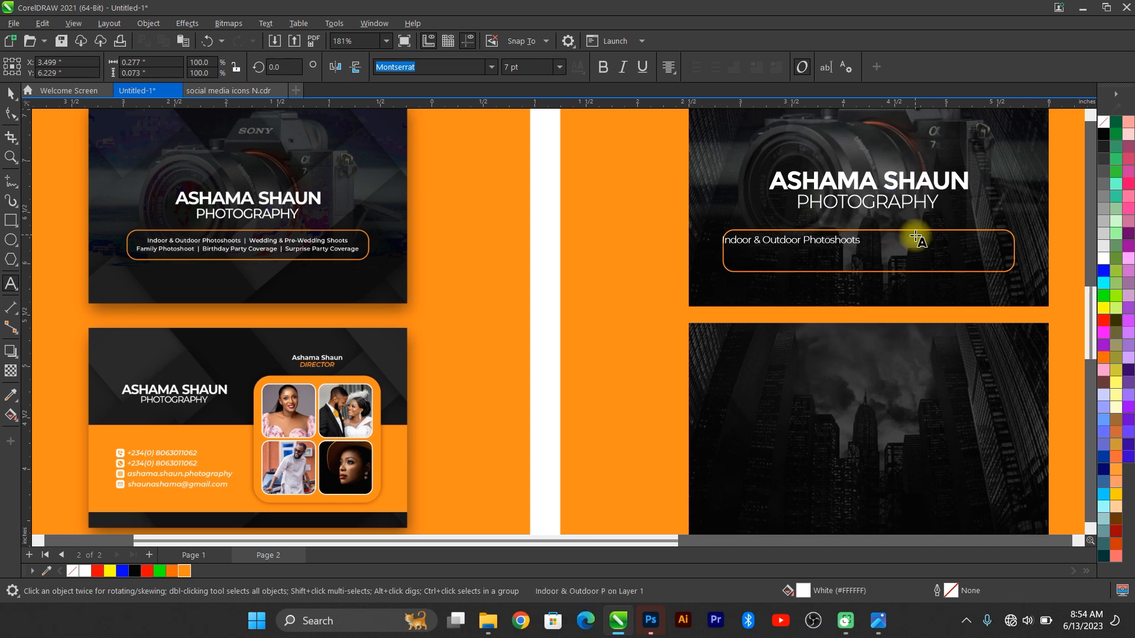
pyautogui.write(' | ')
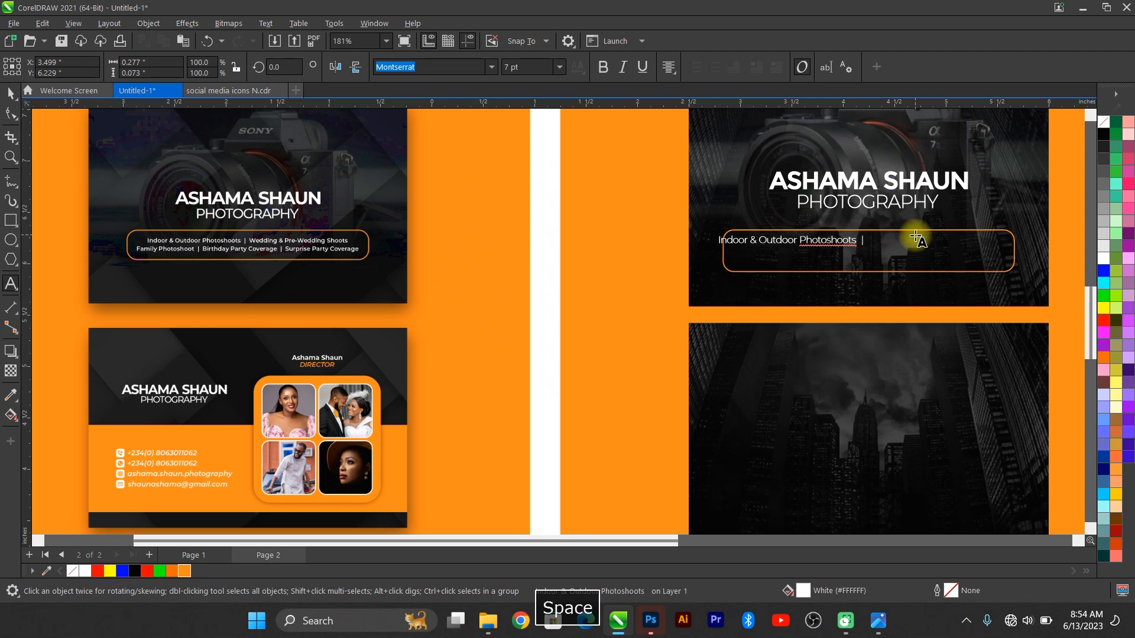
pyautogui.write('Wedding')
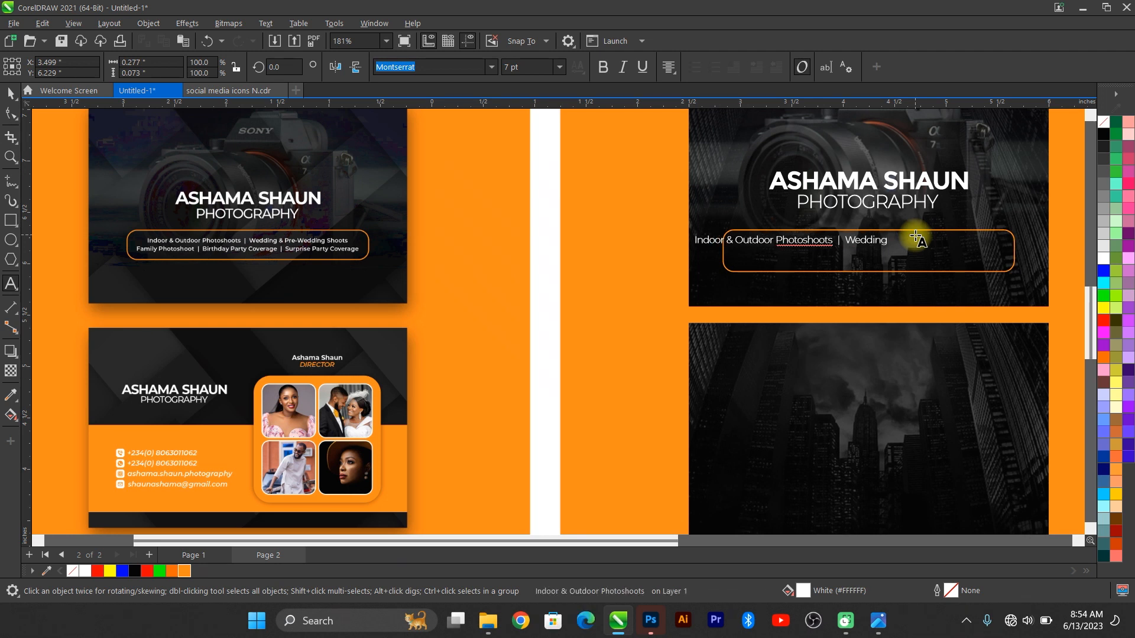
pyautogui.write(' & Pre')
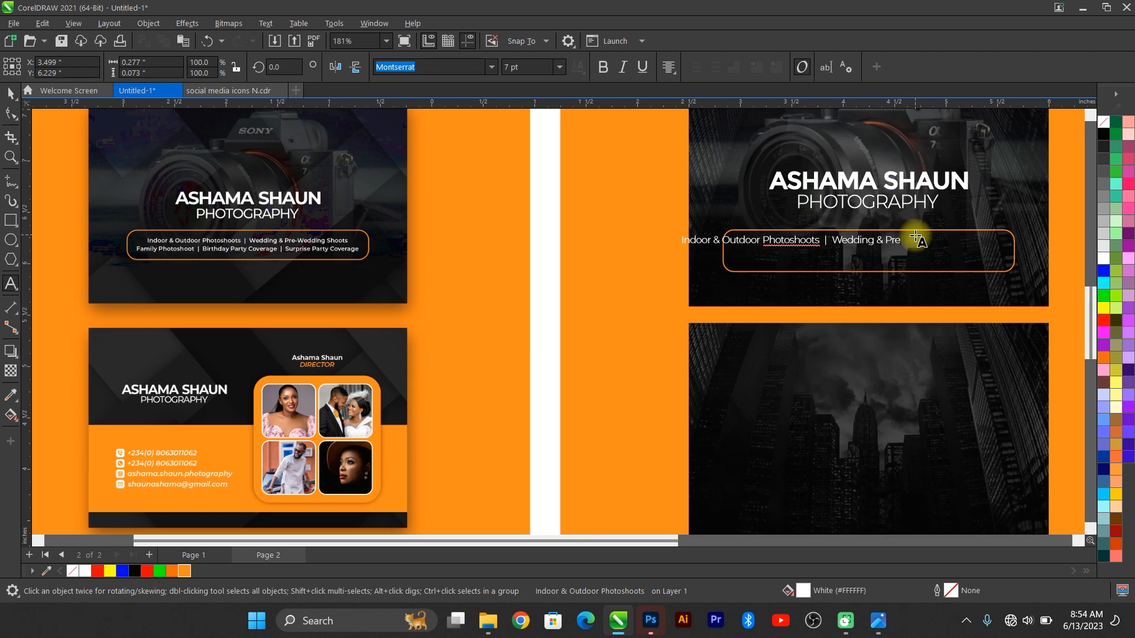
pyautogui.write('-wedding')
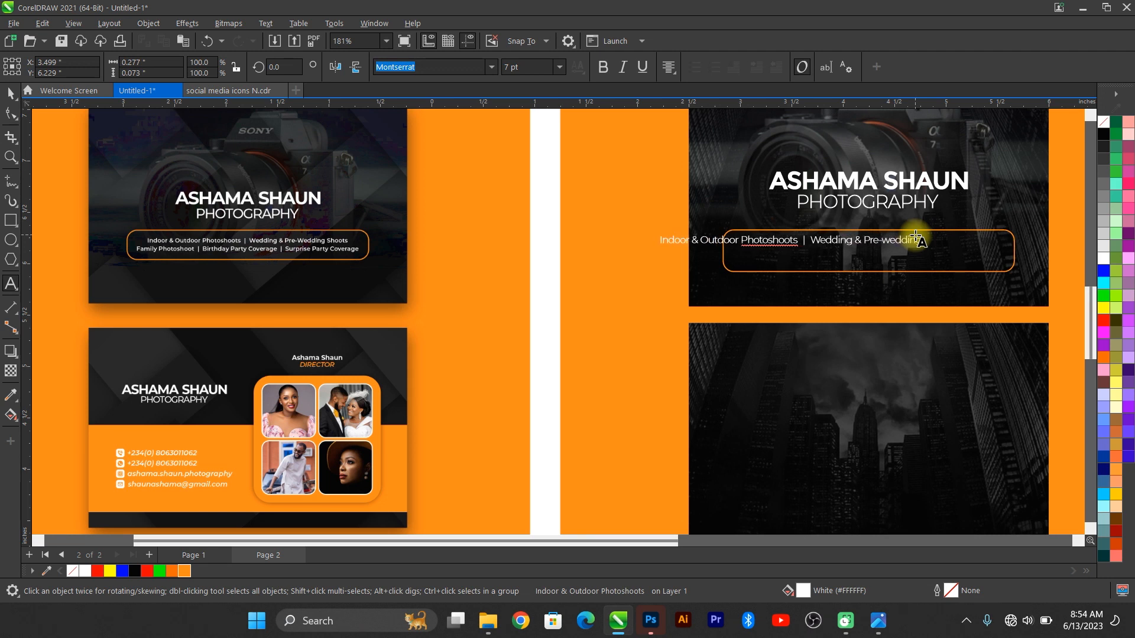
pyautogui.write(' Shoots')
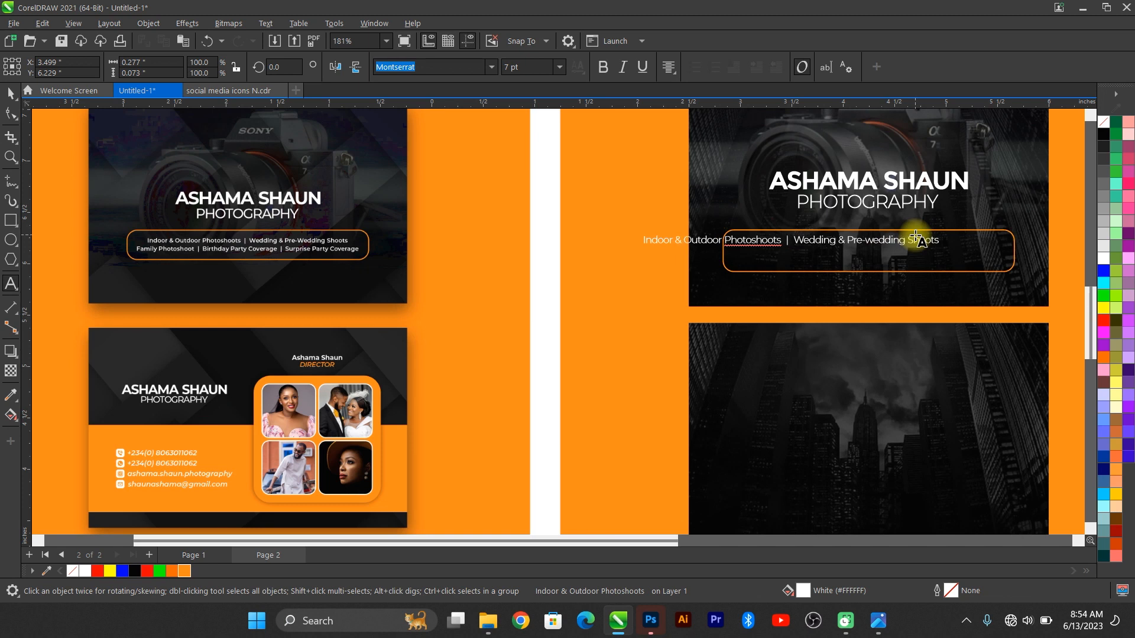
pyautogui.write('Family Photoshoot')
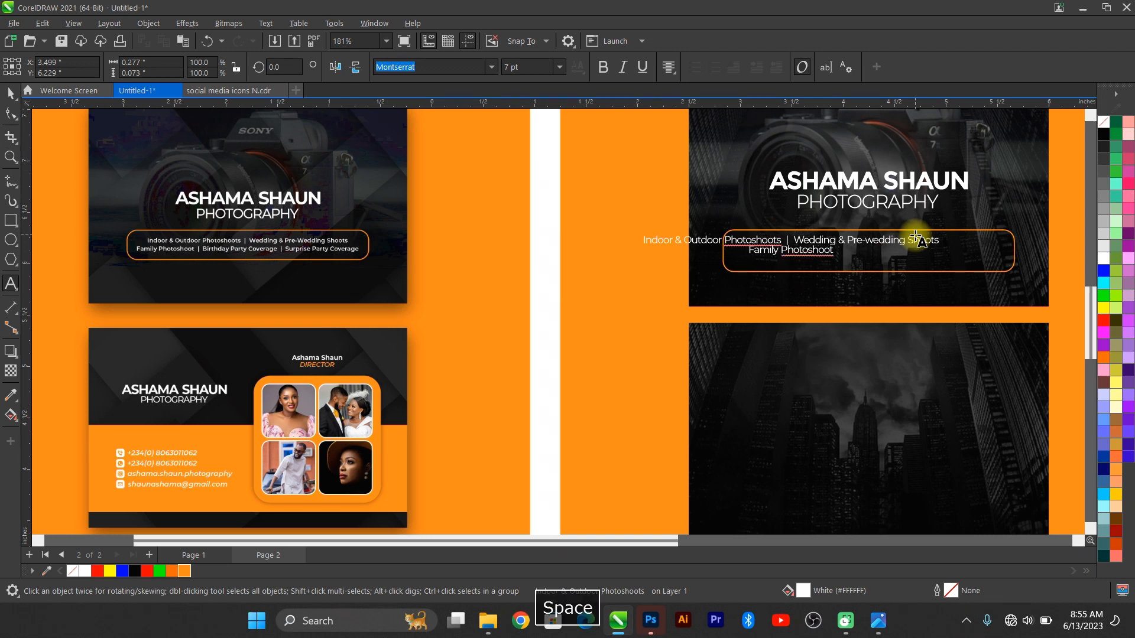
pyautogui.write(' | B')
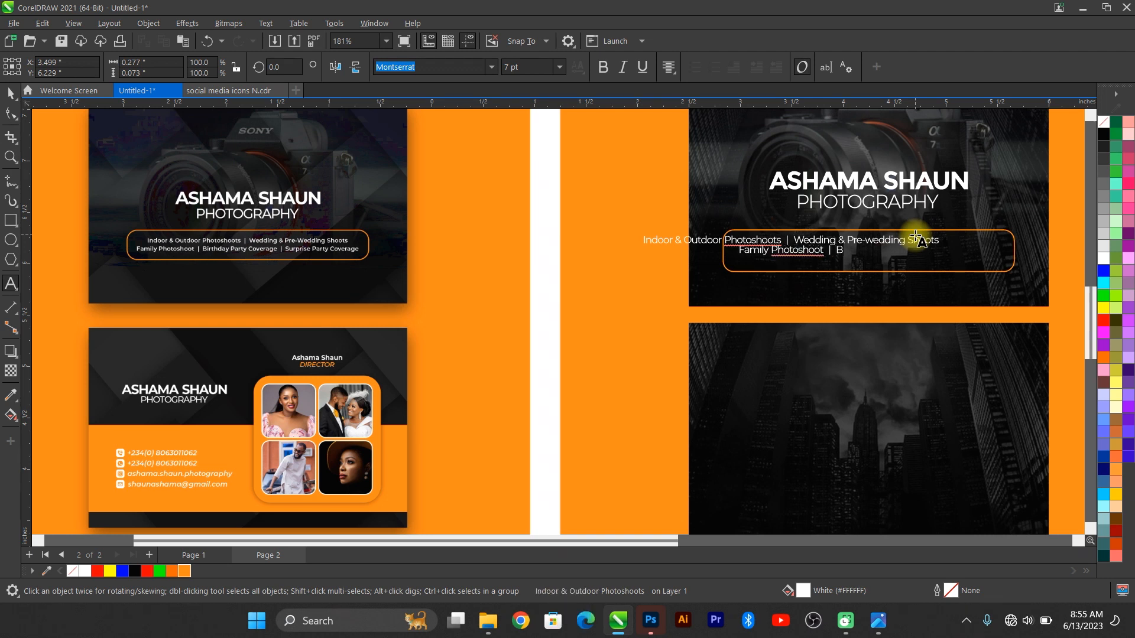
pyautogui.write('irthday P')
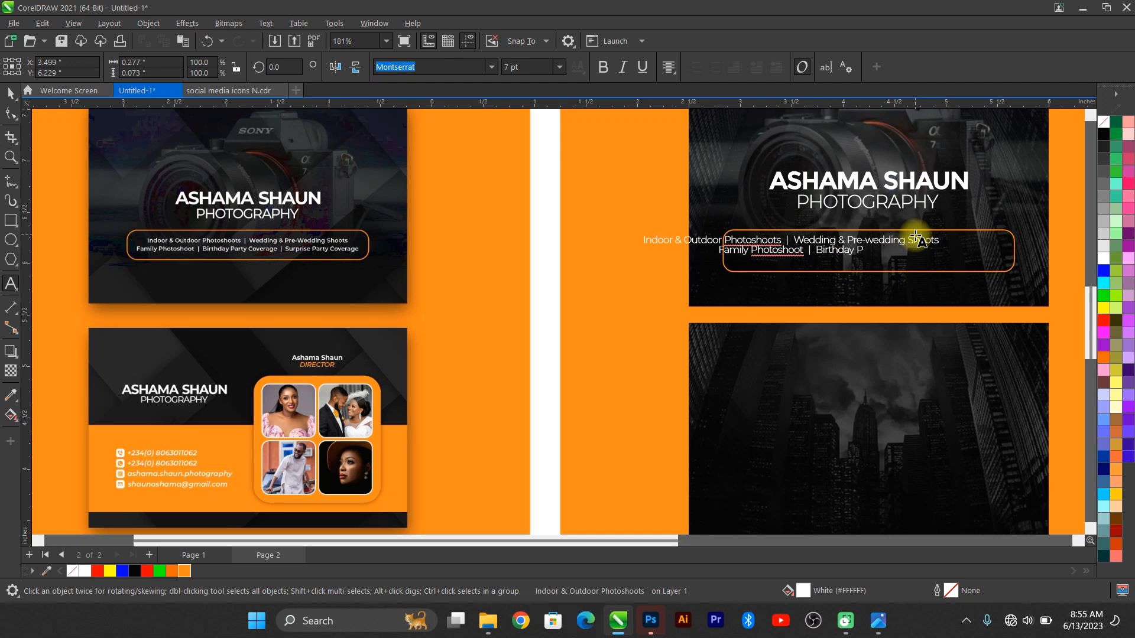
pyautogui.write('arty Cov')
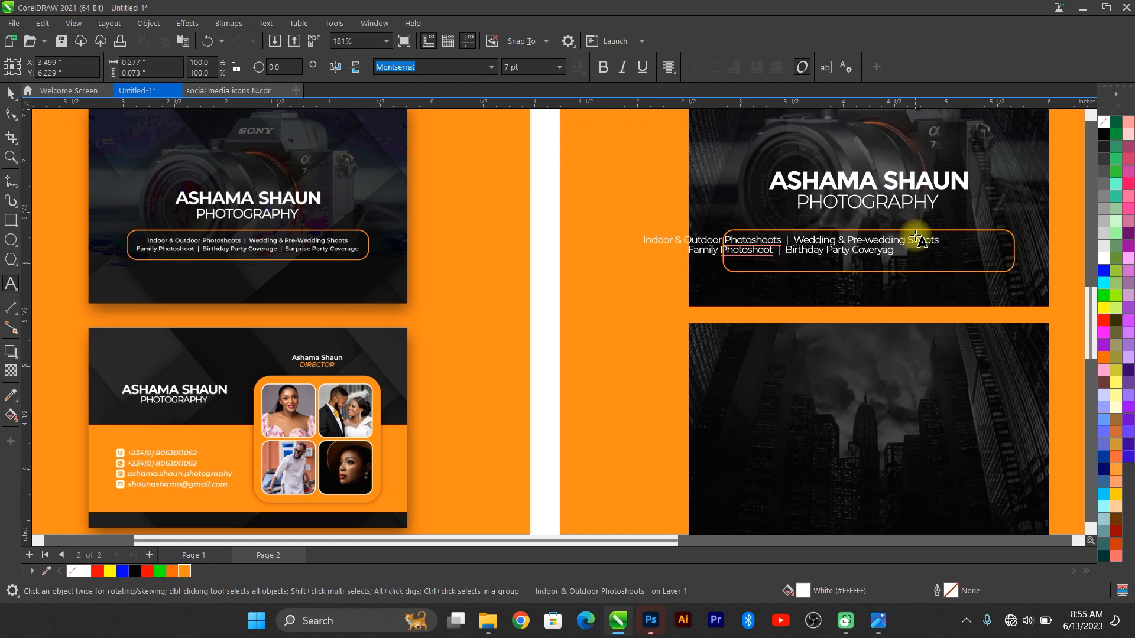
pyautogui.write('erage | SUrpr')
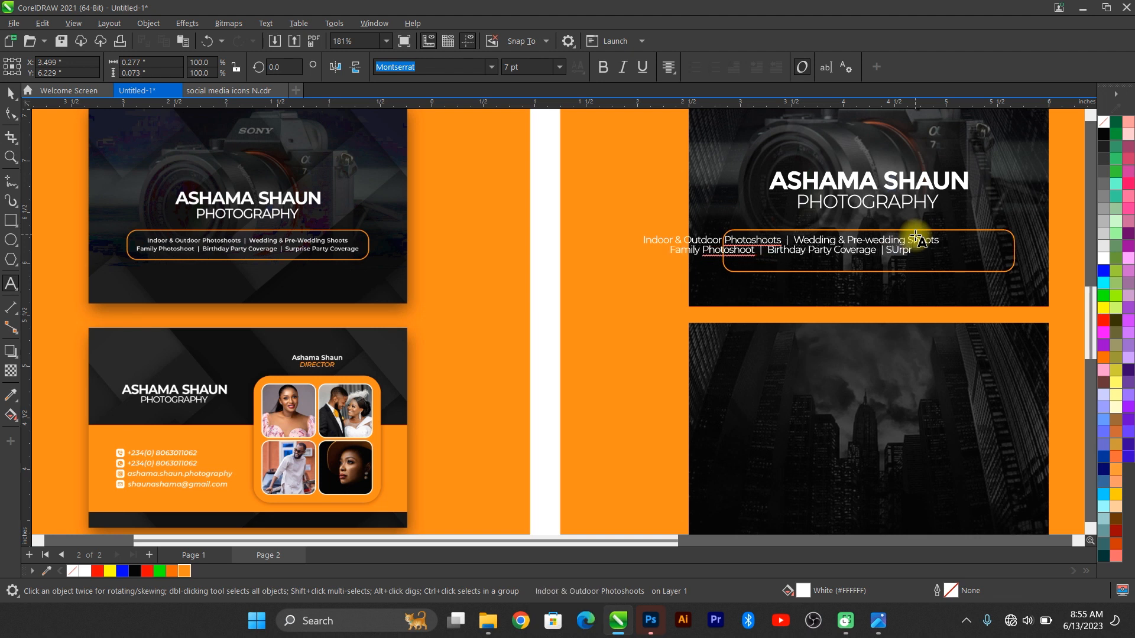
pyautogui.write('ise Party Coverage')
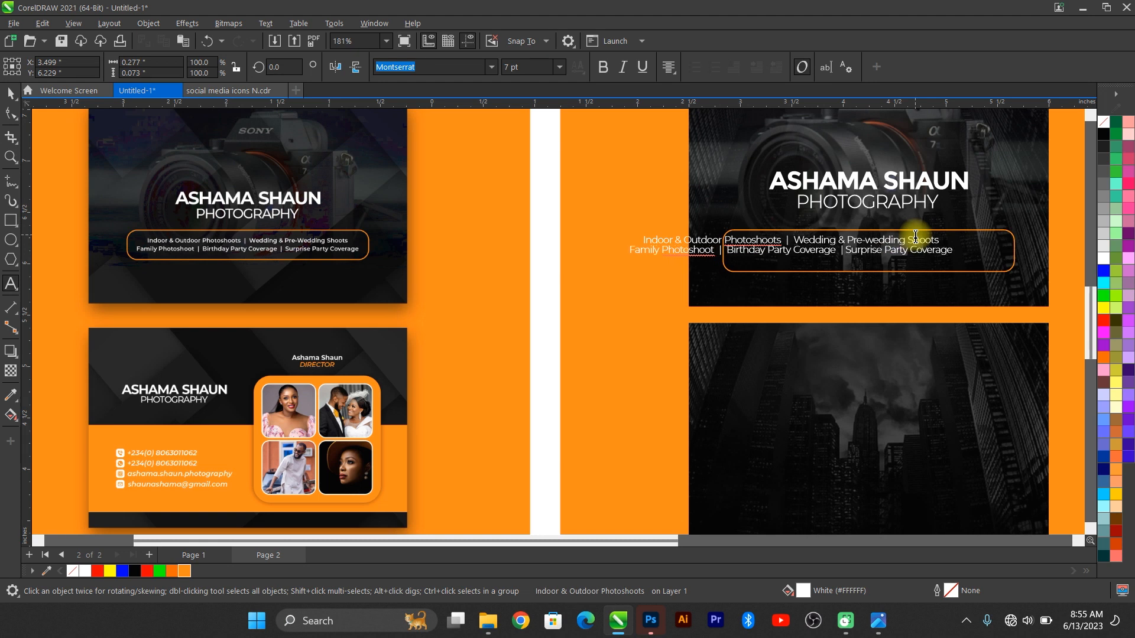
# Step: Increase the line spacing between the two lines of services text
pyautogui.click(10, 93)
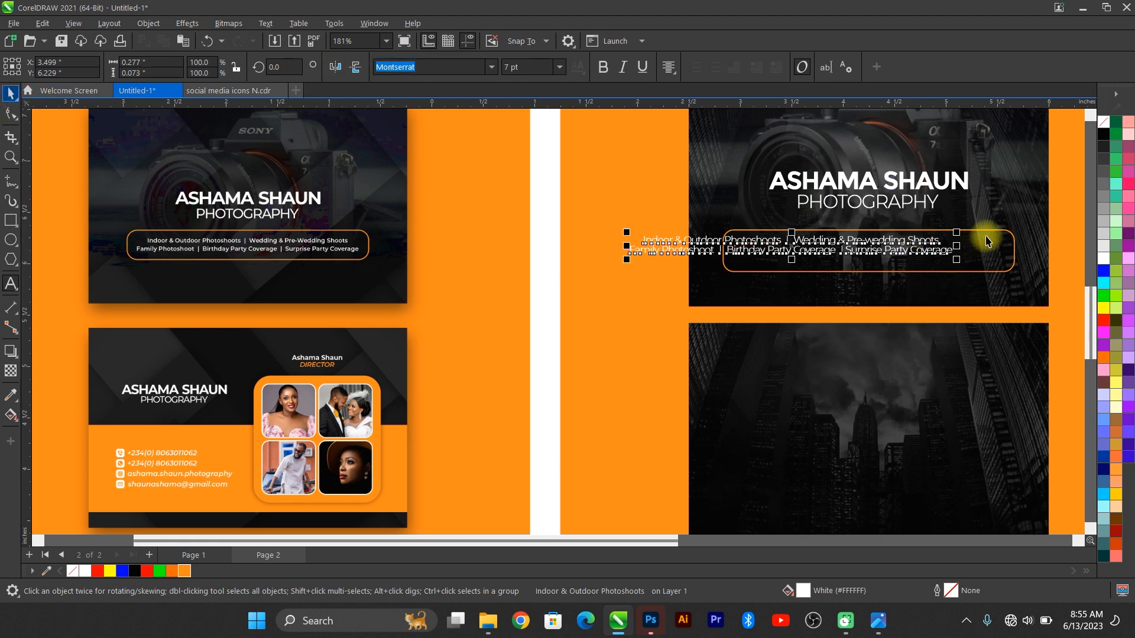
pyautogui.click(985, 296)
pyautogui.scroll(2, 996, 258)
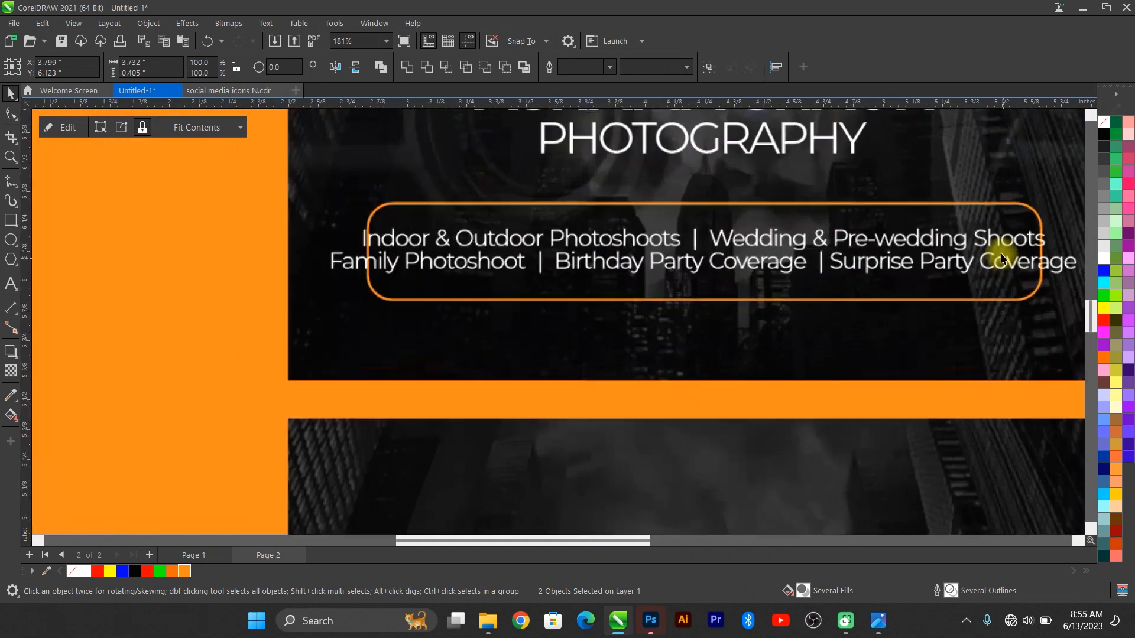
pyautogui.click(998, 237)
pyautogui.click(365, 237)
pyautogui.click(11, 114)
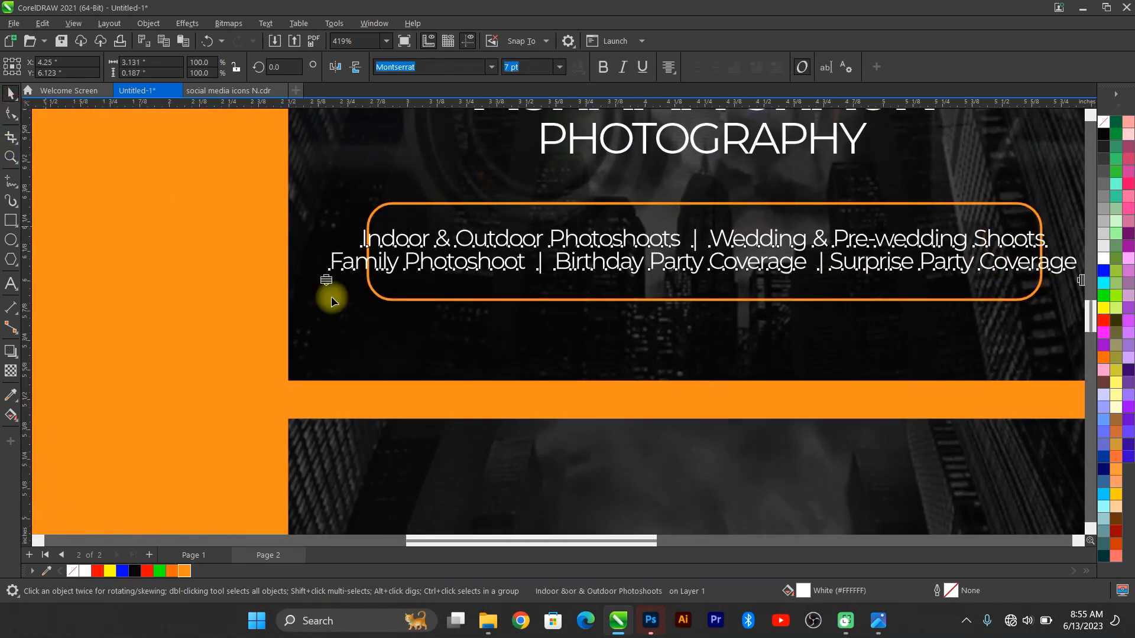
pyautogui.moveTo(326, 281); pyautogui.dragTo(325, 290)
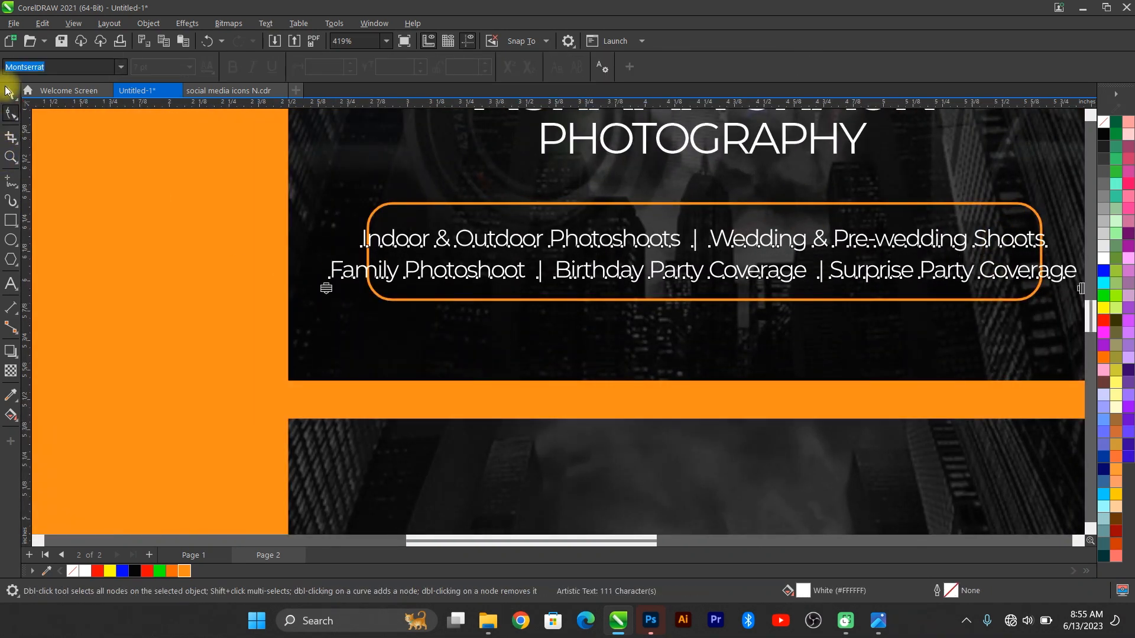
pyautogui.scroll(-1, 197, 200)
pyautogui.press('space')
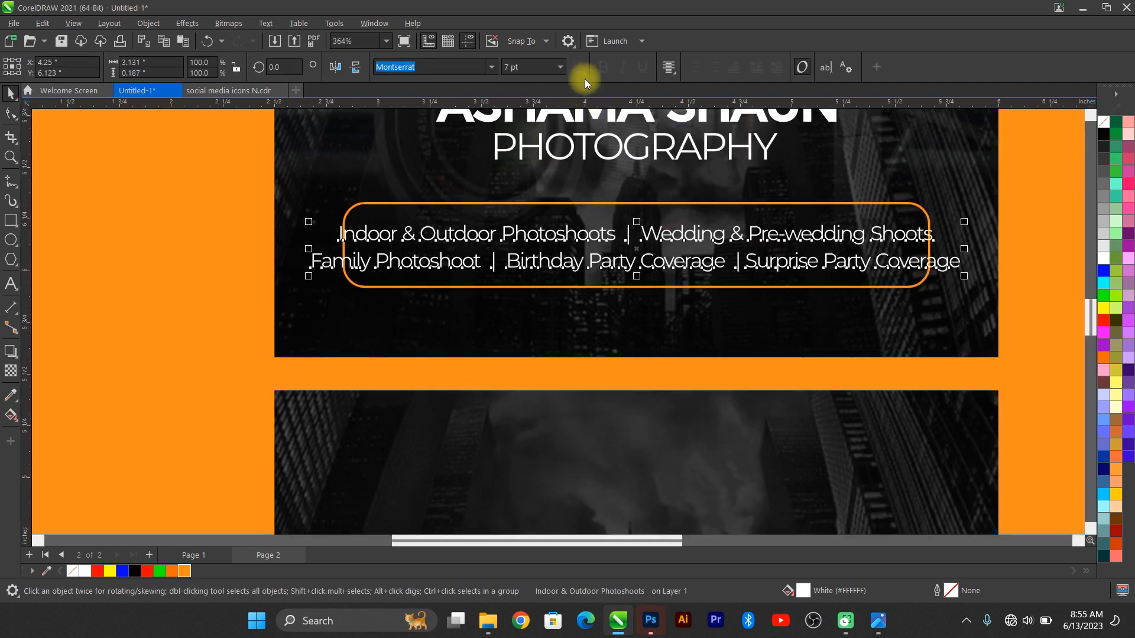
# Step: Set the services text to 6 pt
pyautogui.click(559, 66)
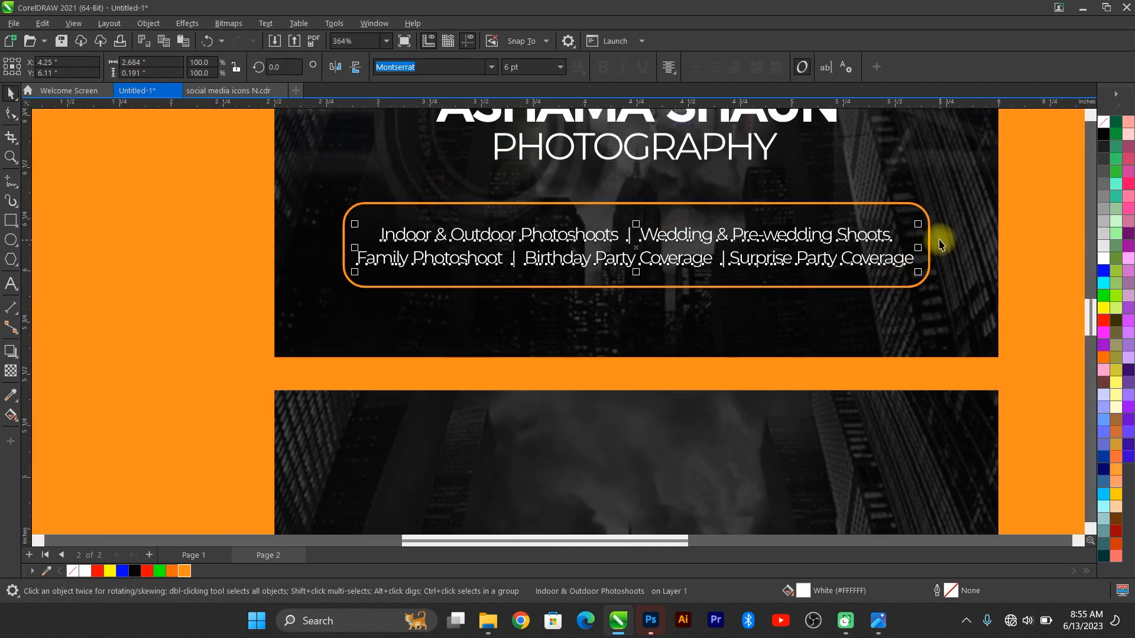
pyautogui.keyDown('shift'); pyautogui.click(851, 217); pyautogui.keyUp('shift')
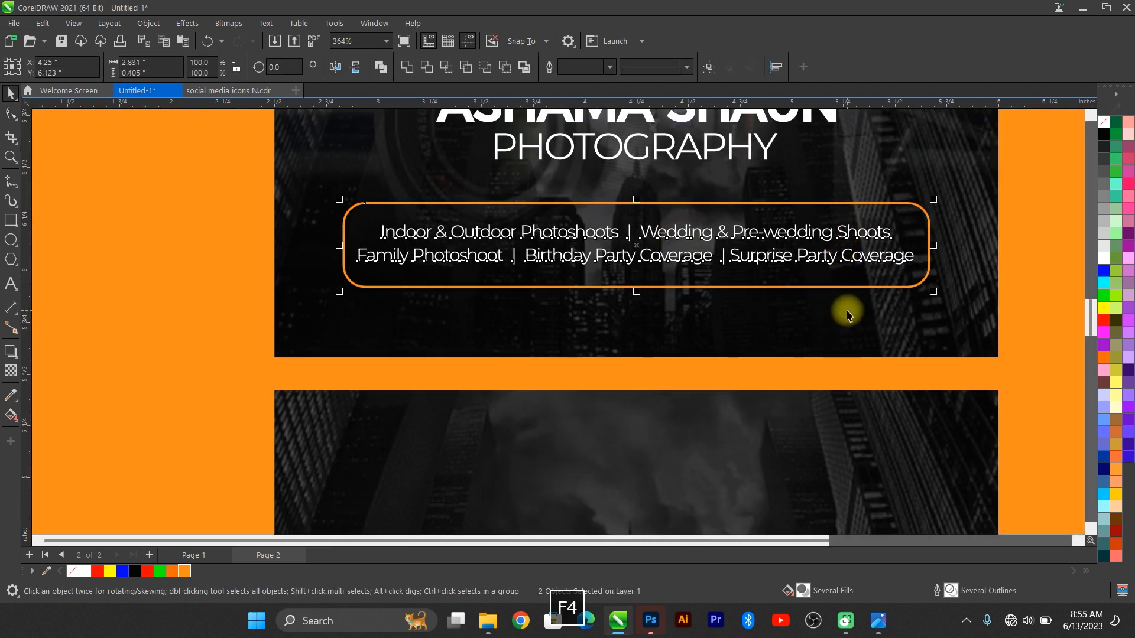
pyautogui.press('F4')
pyautogui.click(998, 226)
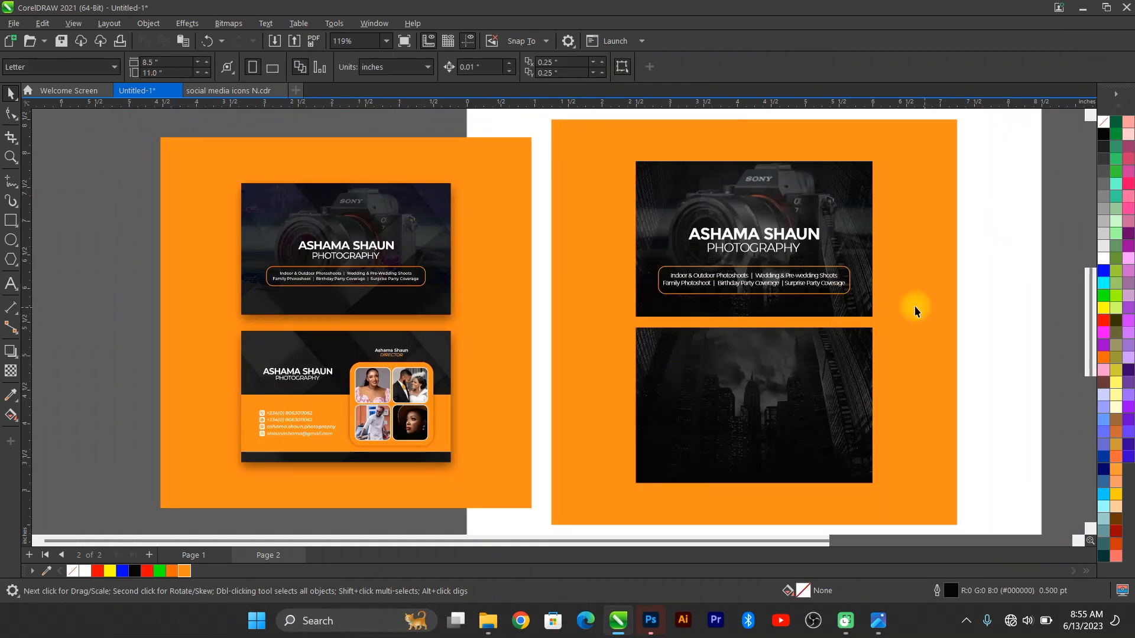
# Step: Shorten the orange rounded frame so it hugs the two-line text
pyautogui.scroll(3, 816, 287)
pyautogui.click(508, 183)
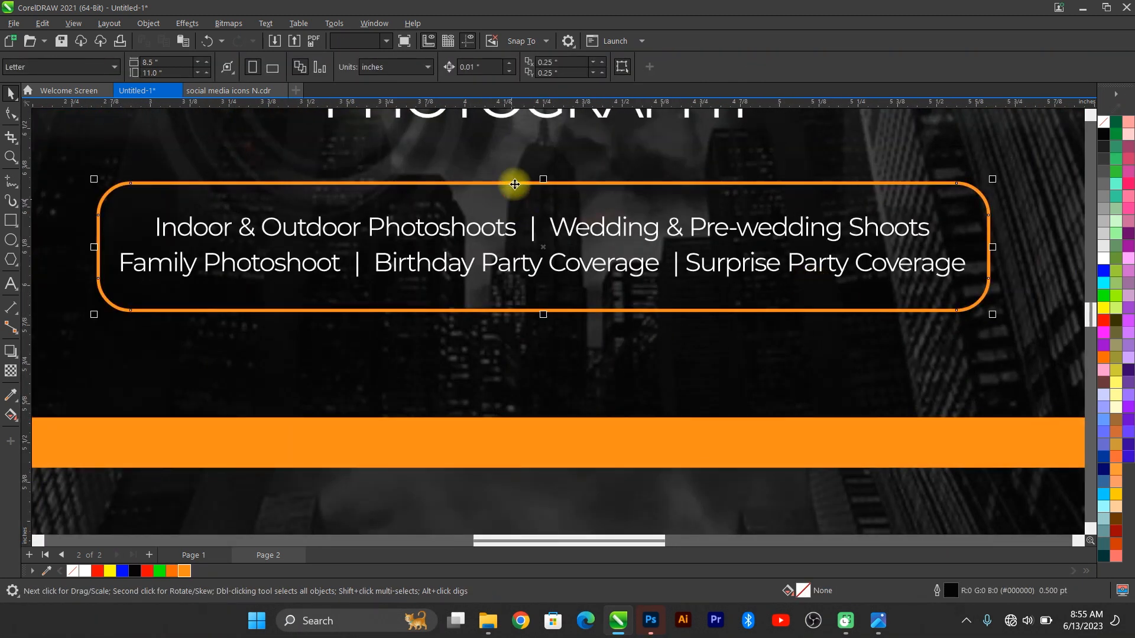
pyautogui.moveTo(542, 180); pyautogui.dragTo(544, 188)
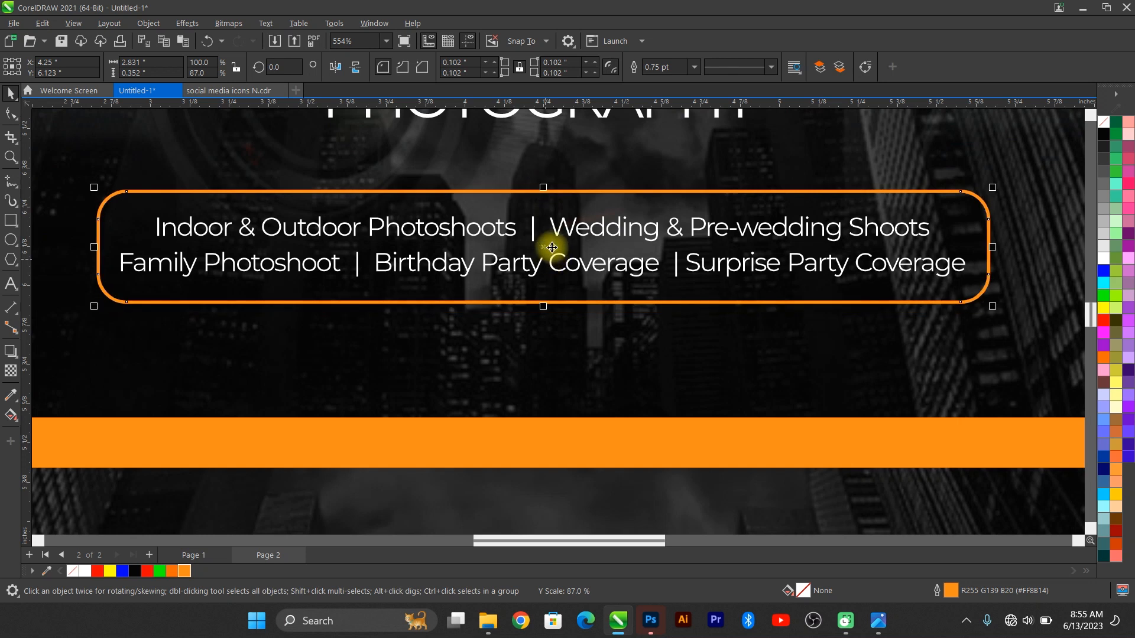
pyautogui.click(566, 233)
pyautogui.click(572, 233)
pyautogui.press('F4')
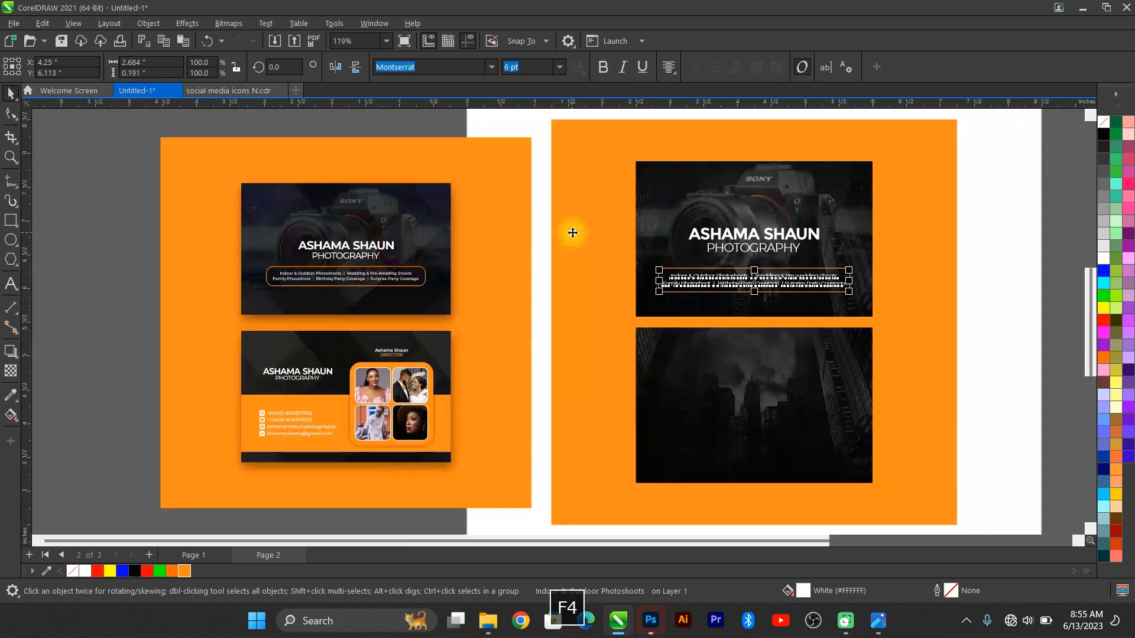
pyautogui.click(1023, 251)
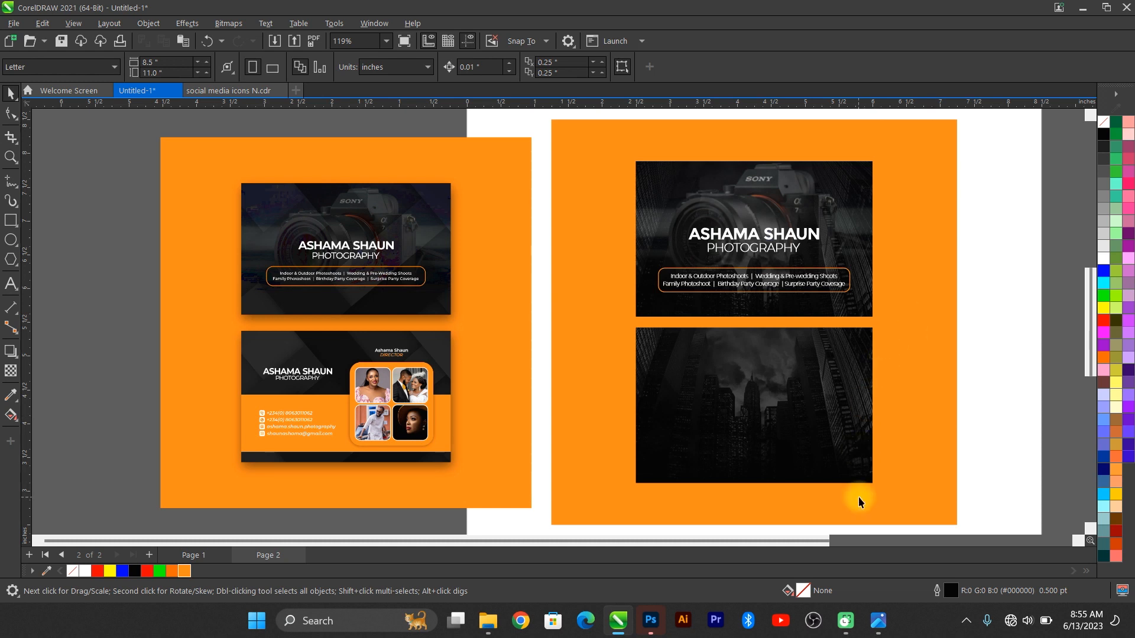
pyautogui.scroll(3, 839, 480)
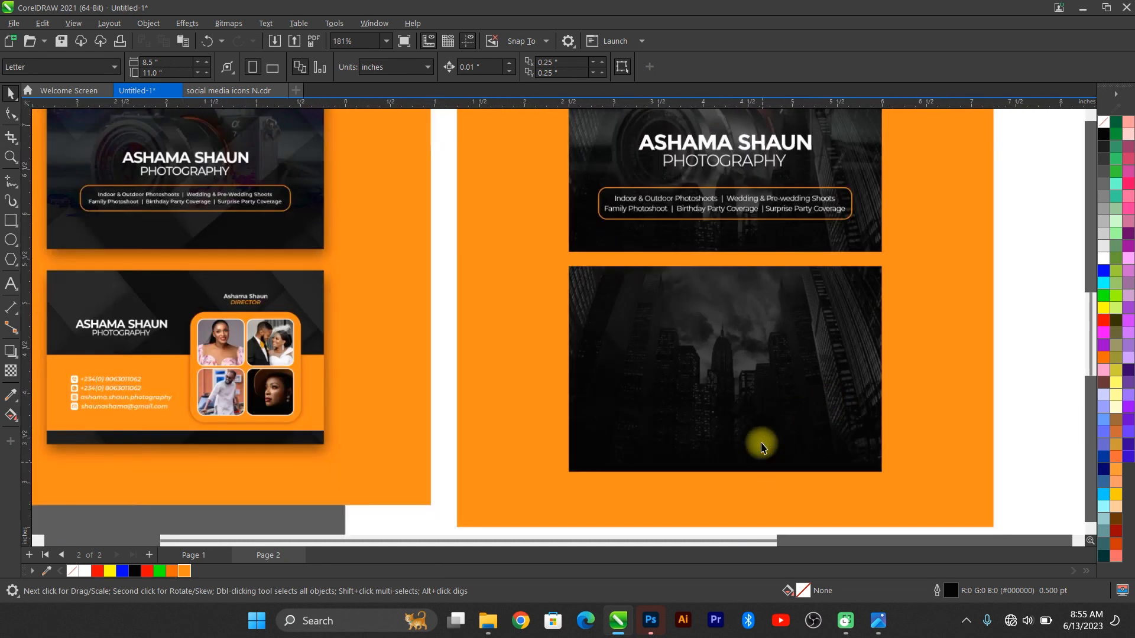
pyautogui.scroll(1, 688, 433)
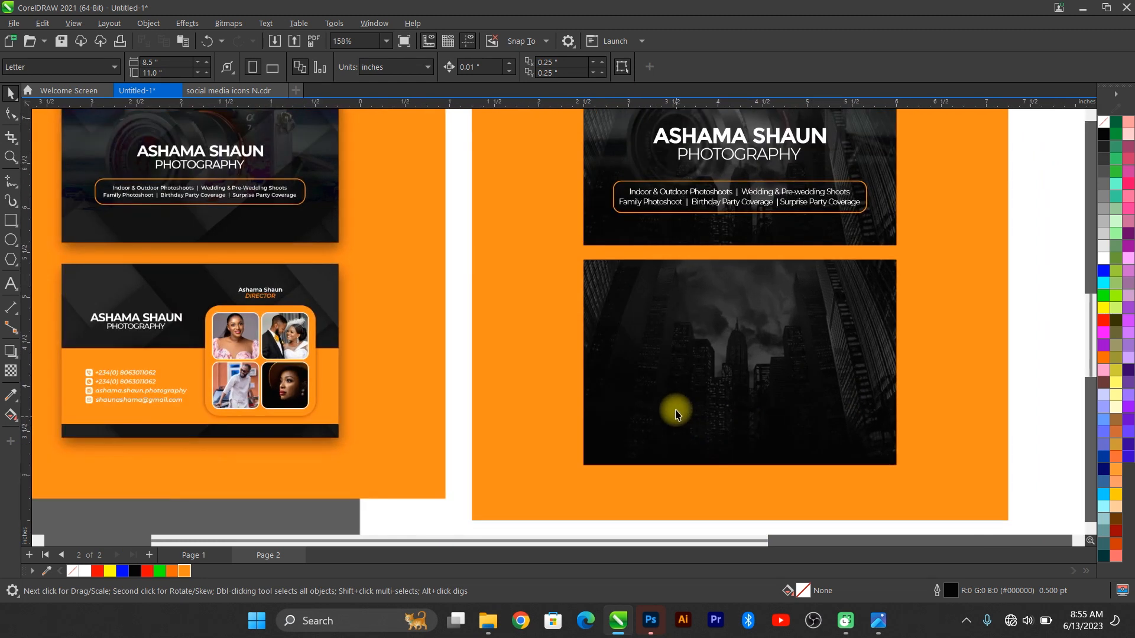
pyautogui.click(793, 142)
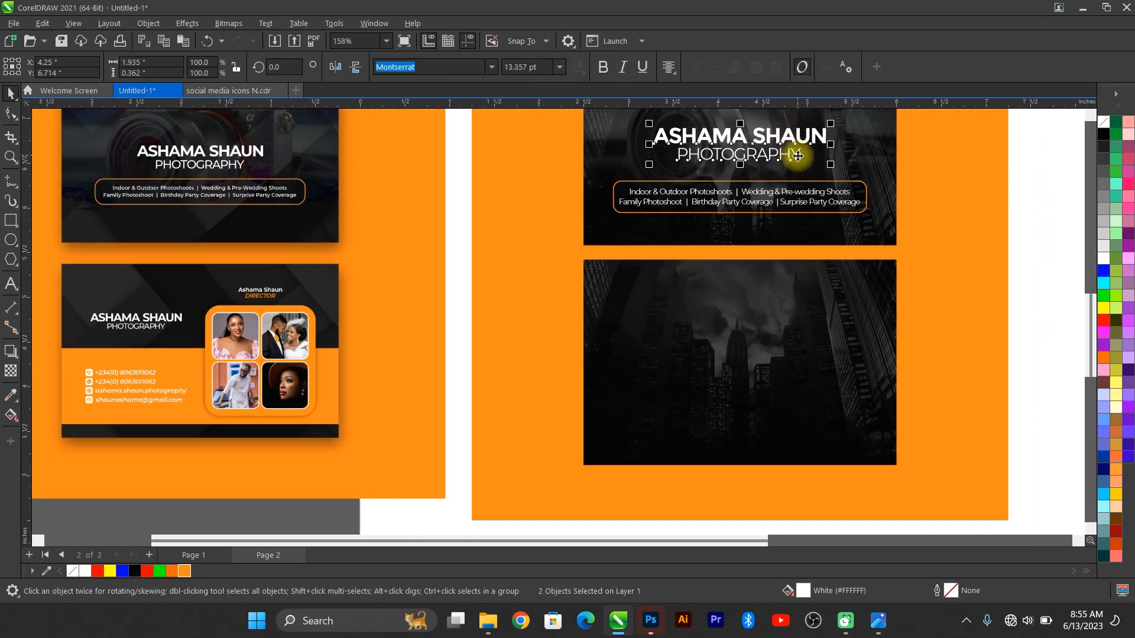
pyautogui.hotkey('ctrl', 'c')
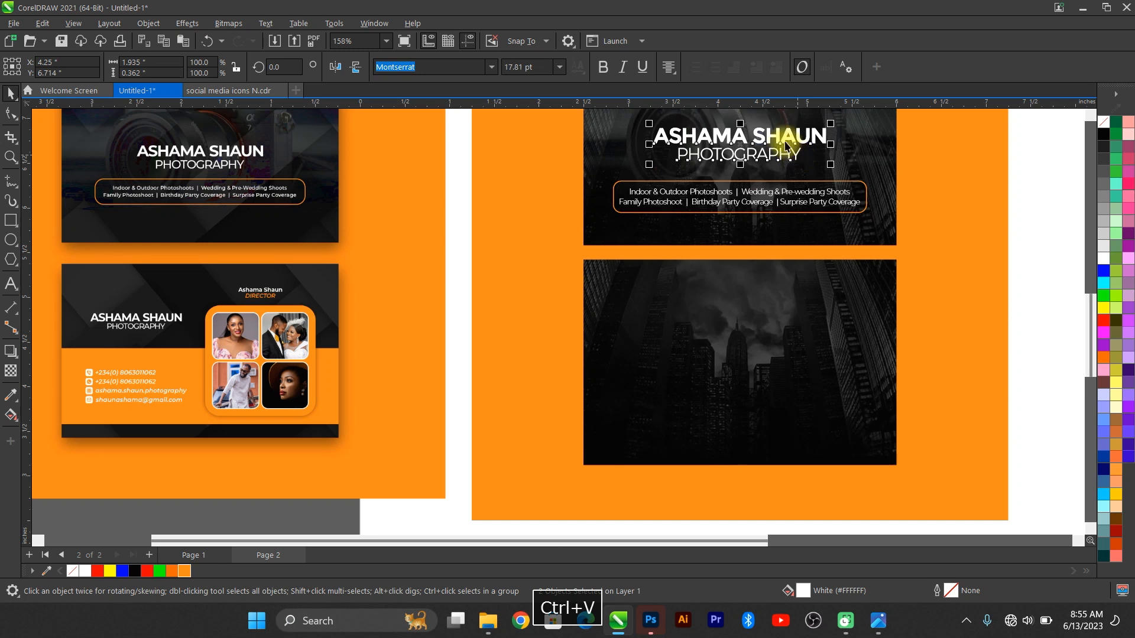
pyautogui.moveTo(785, 146); pyautogui.dragTo(717, 336)
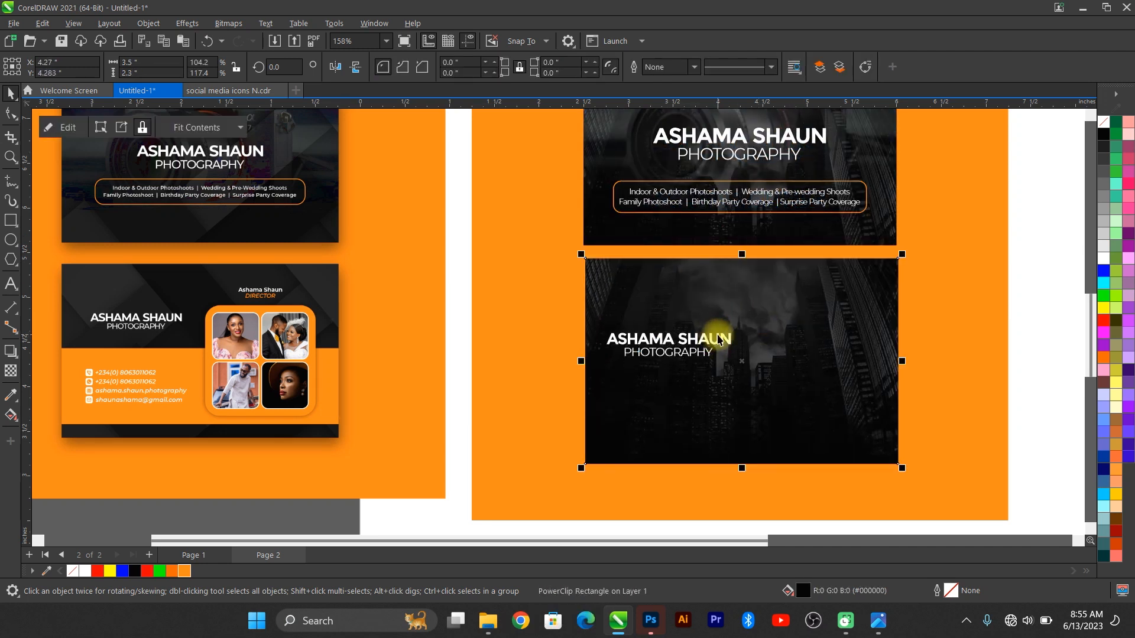
pyautogui.hotkey('ctrl', 'z')
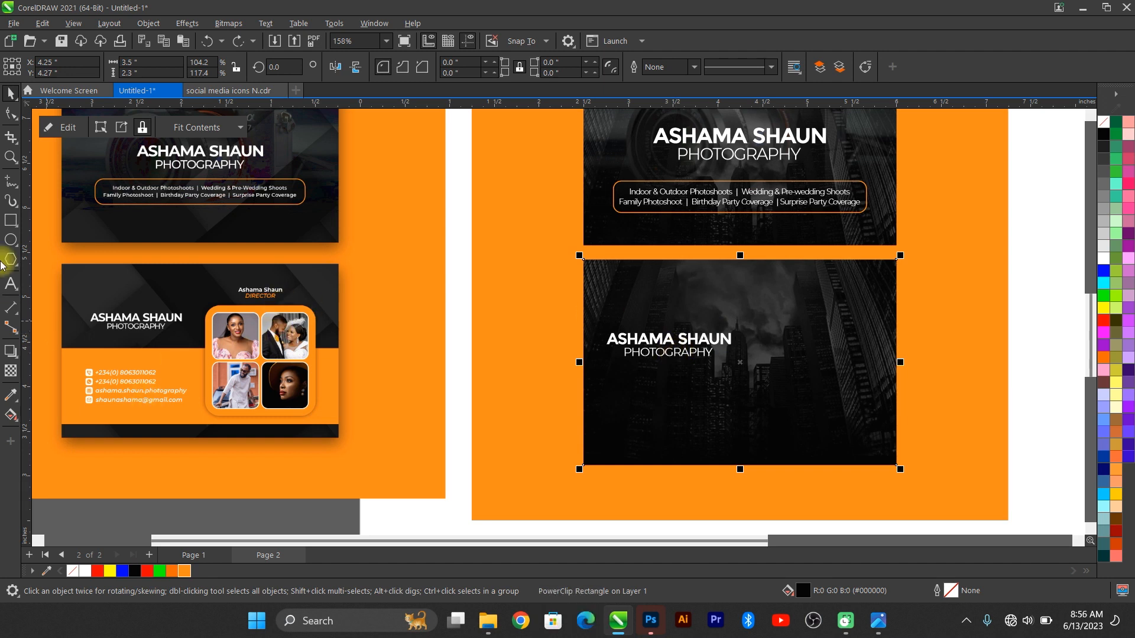
# Step: Add a wide orange, outline-free band across the back card's lower part
pyautogui.moveTo(584, 378); pyautogui.dragTo(896, 438)
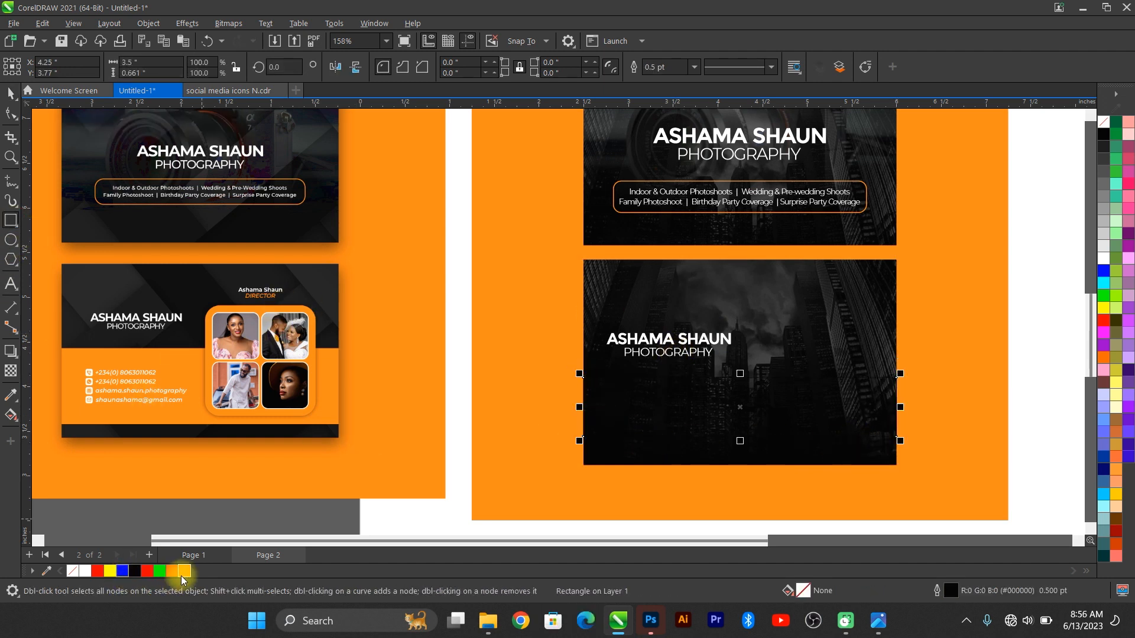
pyautogui.click(184, 571)
pyautogui.rightClick(74, 571)
pyautogui.click(140, 416)
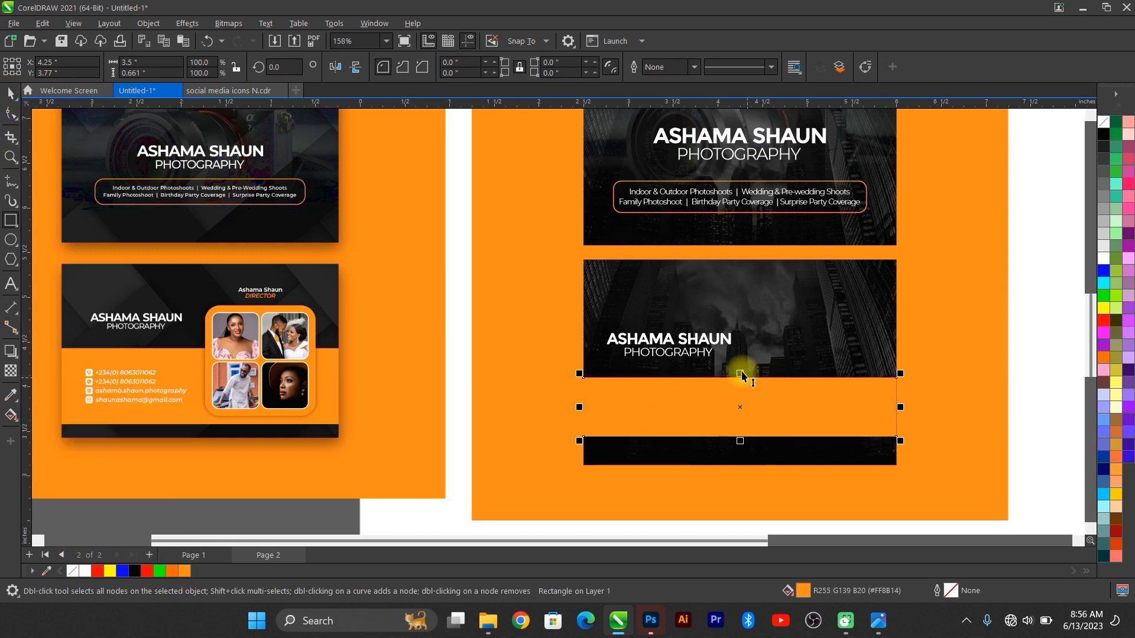
pyautogui.moveTo(742, 375); pyautogui.dragTo(731, 365)
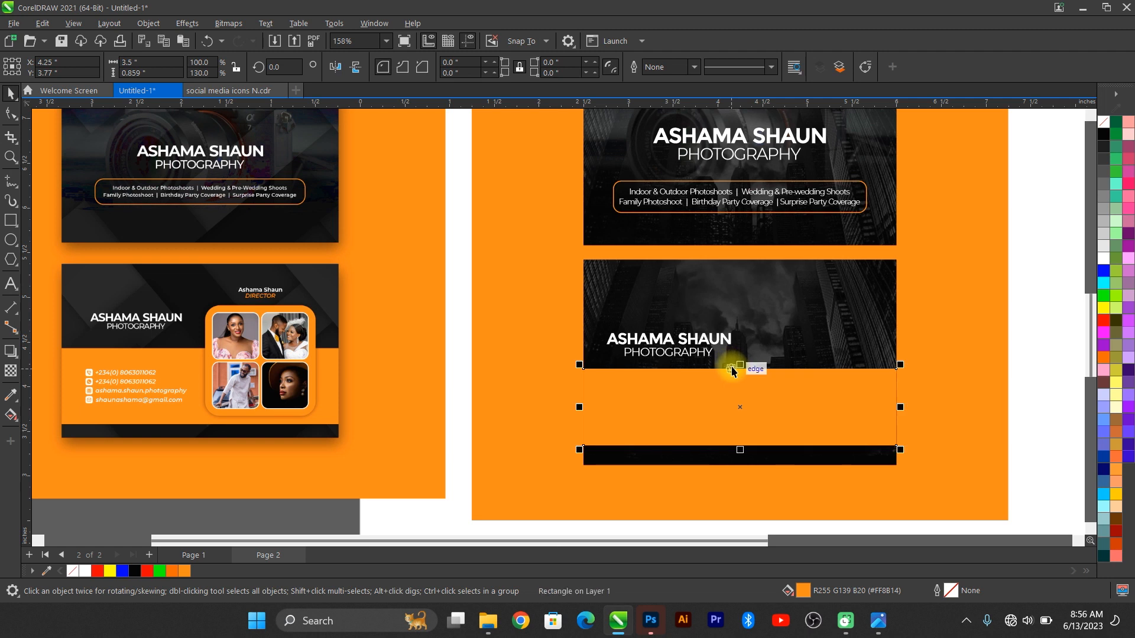
# Step: Draw a box on the right of the back card and round its corners
pyautogui.click(20, 219)
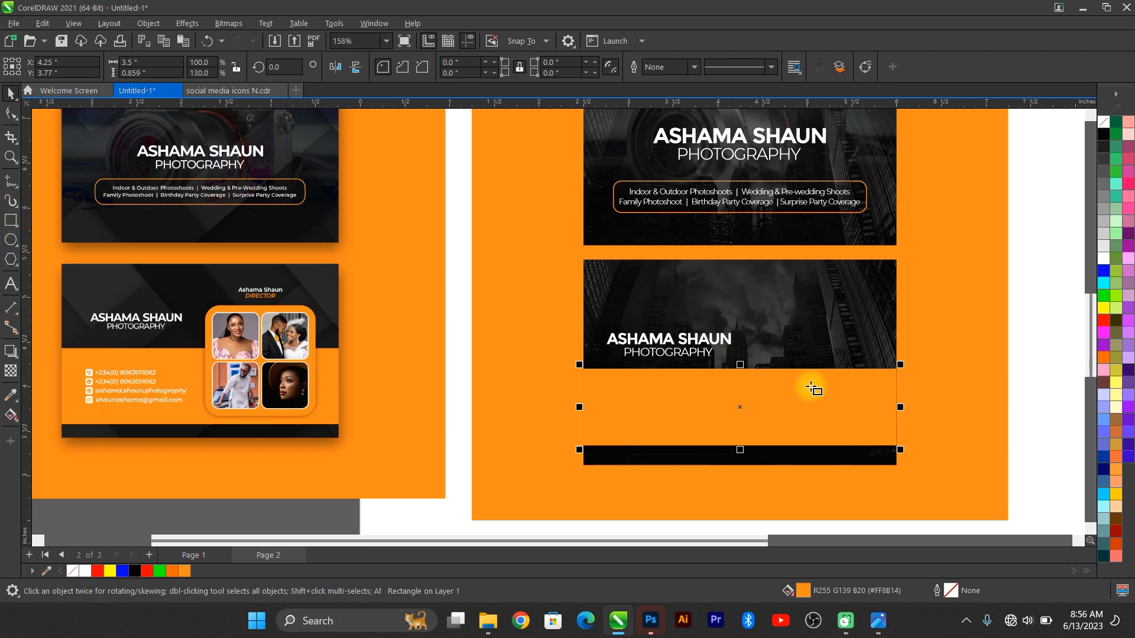
pyautogui.moveTo(754, 314); pyautogui.dragTo(875, 446)
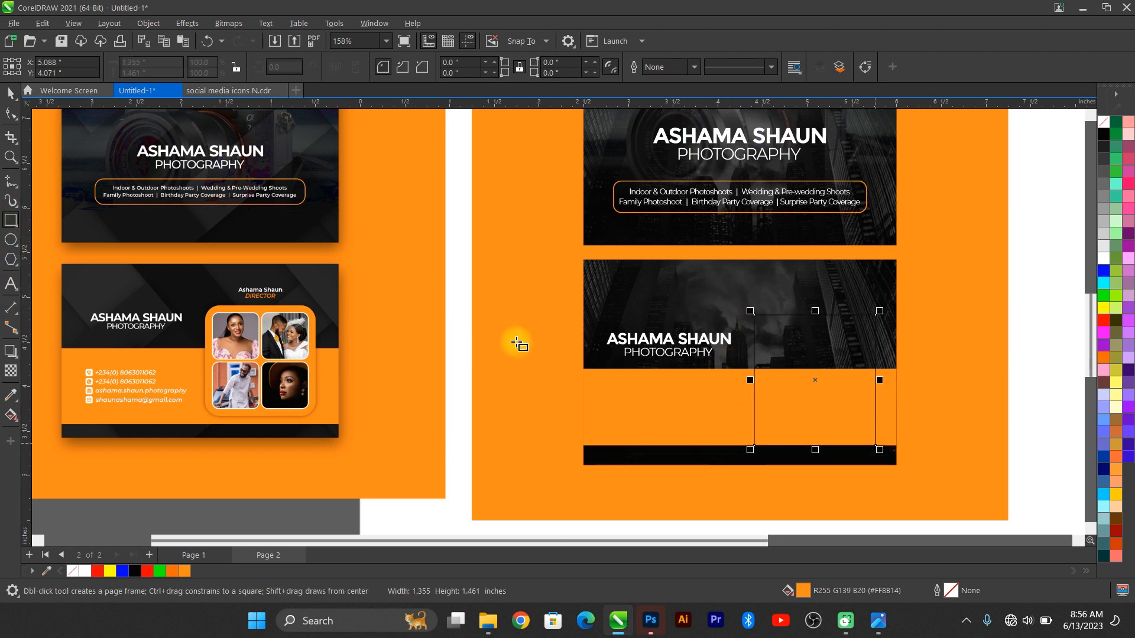
pyautogui.click(4, 112)
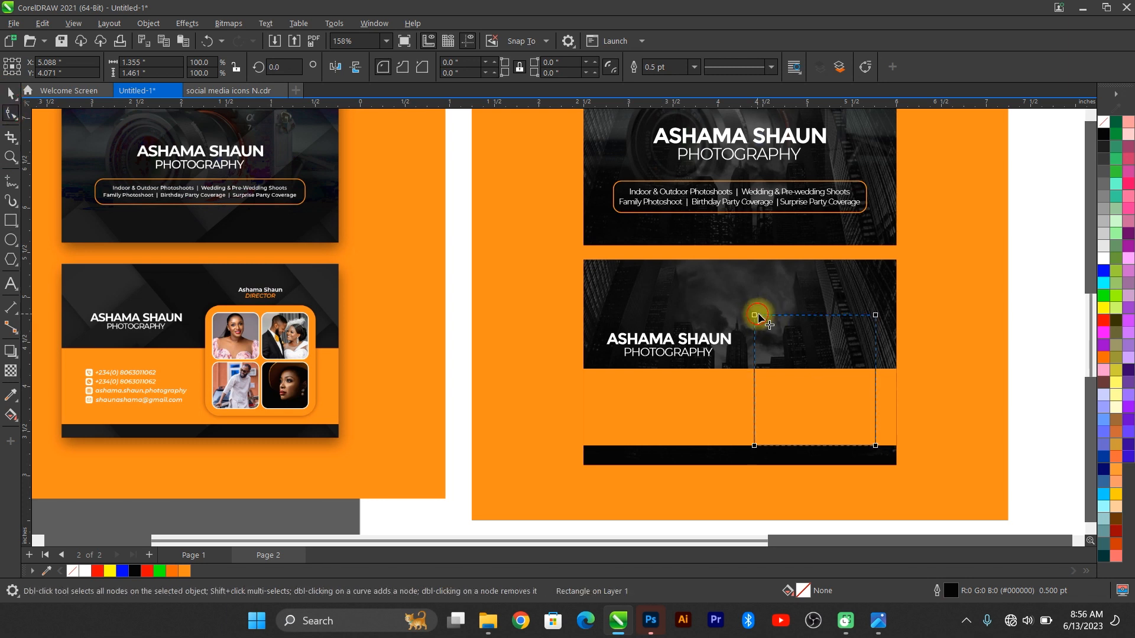
pyautogui.moveTo(757, 317); pyautogui.dragTo(767, 316)
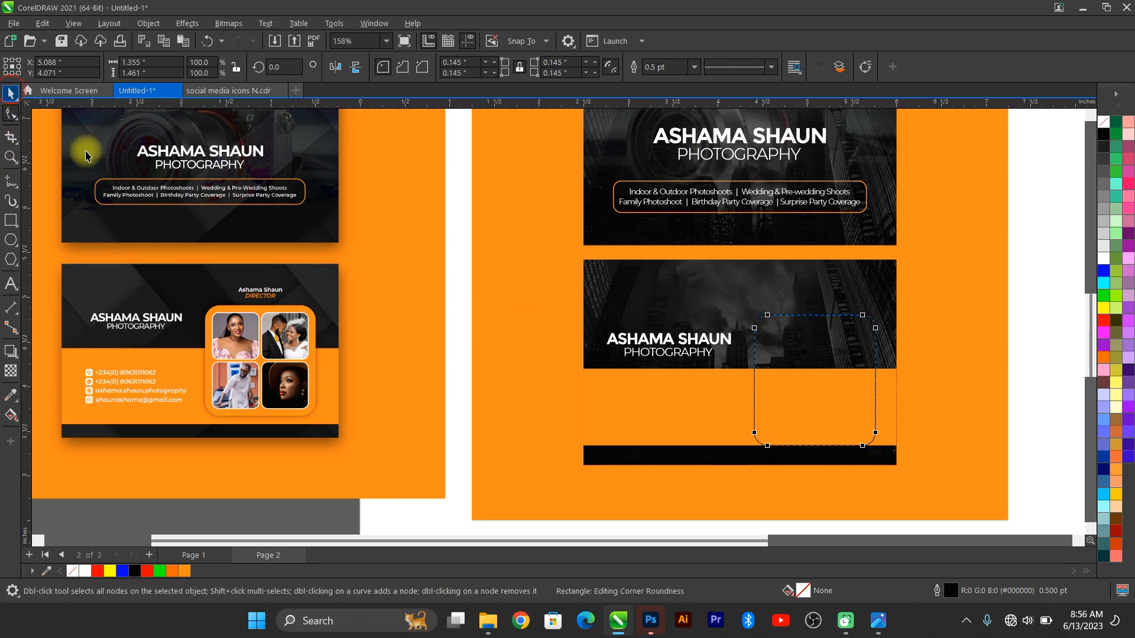
pyautogui.press('space')
pyautogui.moveTo(806, 406); pyautogui.dragTo(802, 398)
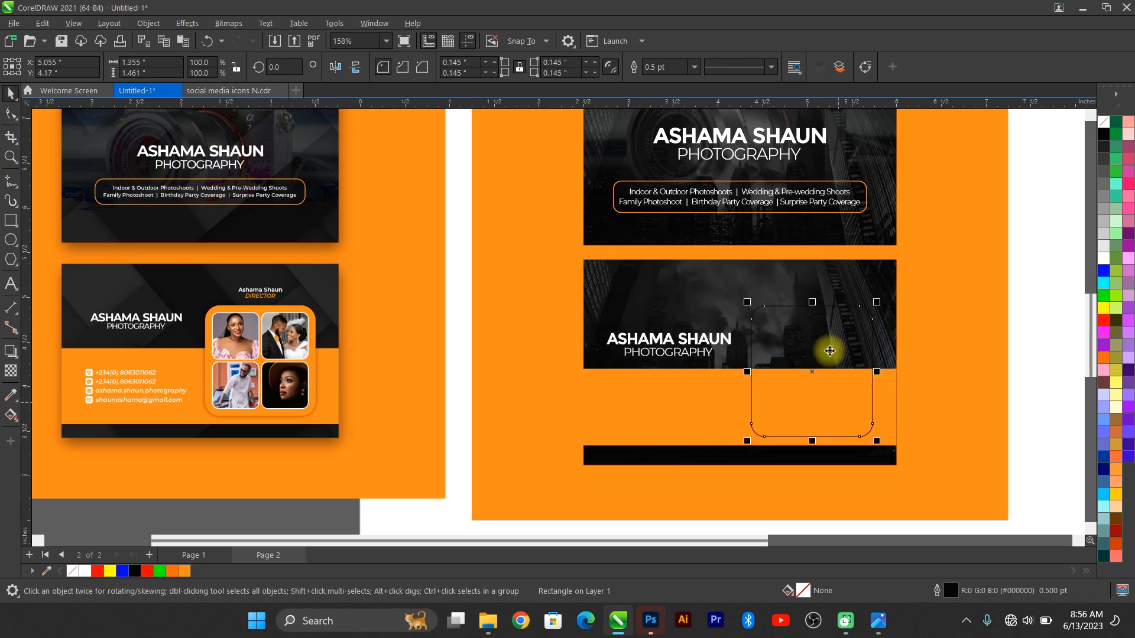
# Step: Size the rounded box to 1 x 1 in, enlarge it to about 1.4 in, and duplicate it
pyautogui.click(167, 67)
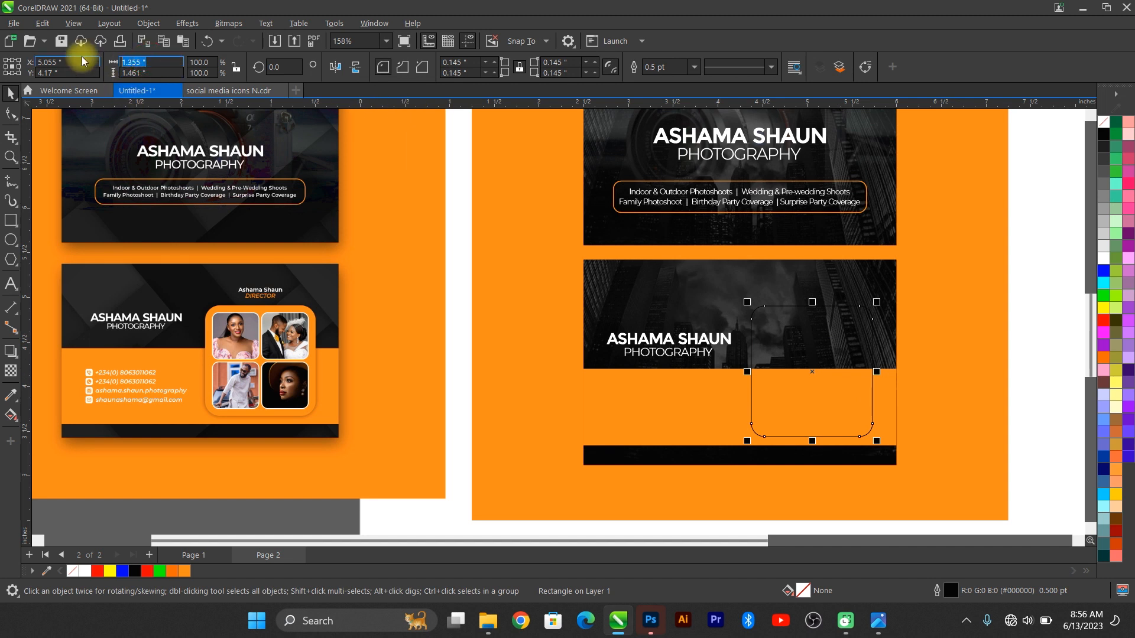
pyautogui.write('1')
pyautogui.press('Tab')
pyautogui.write('1')
pyautogui.press('Return')
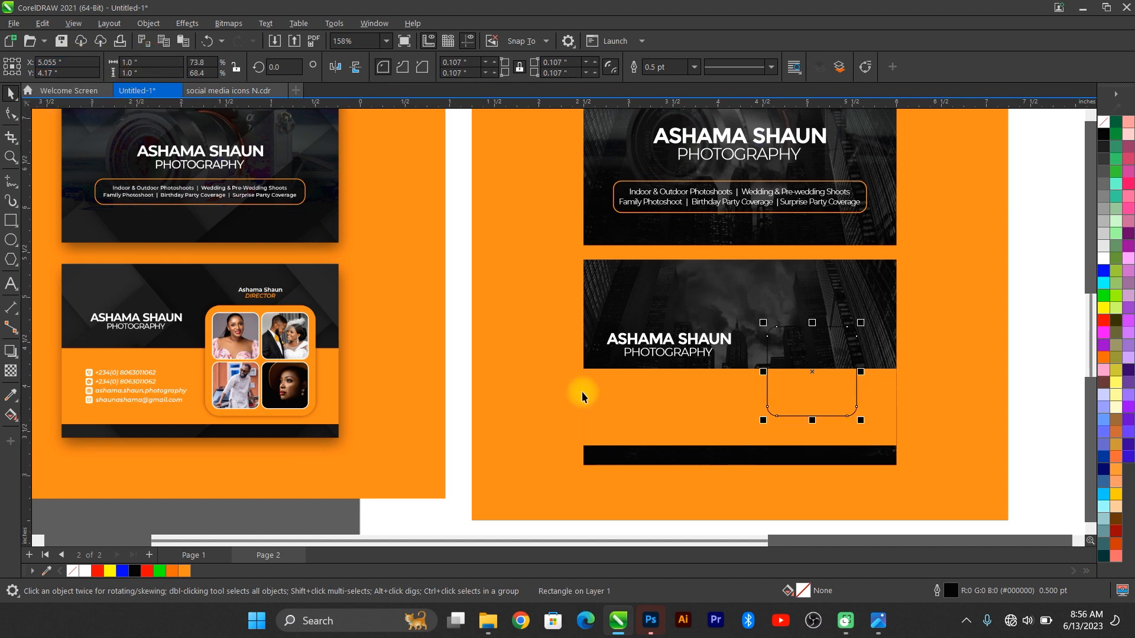
pyautogui.moveTo(861, 420); pyautogui.dragTo(880, 444)
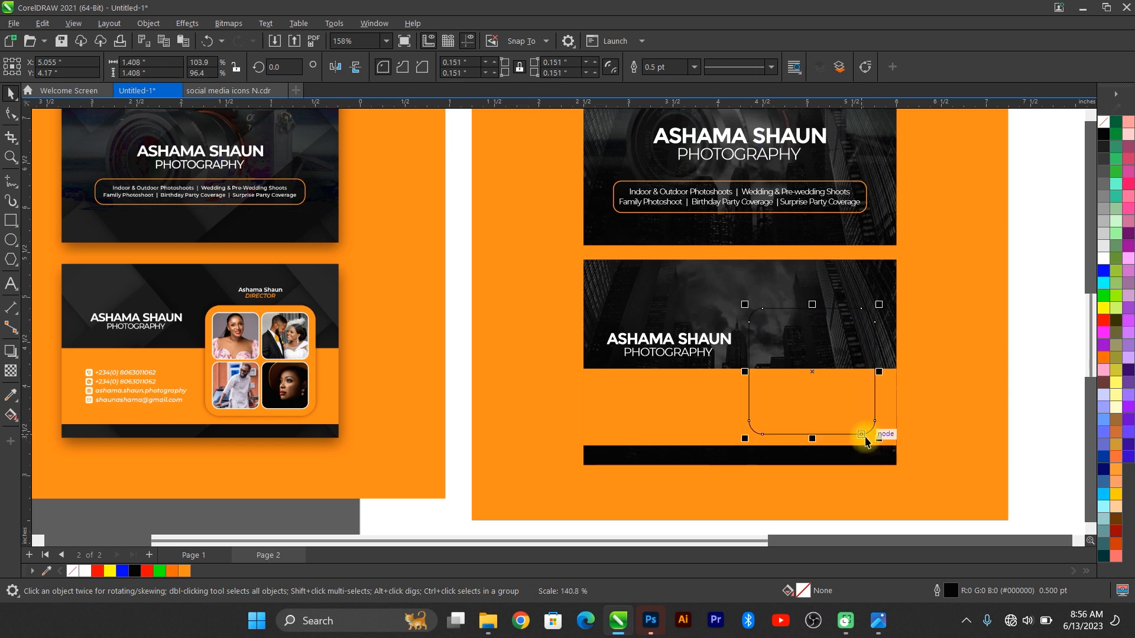
pyautogui.hotkey('ctrl', 'd')
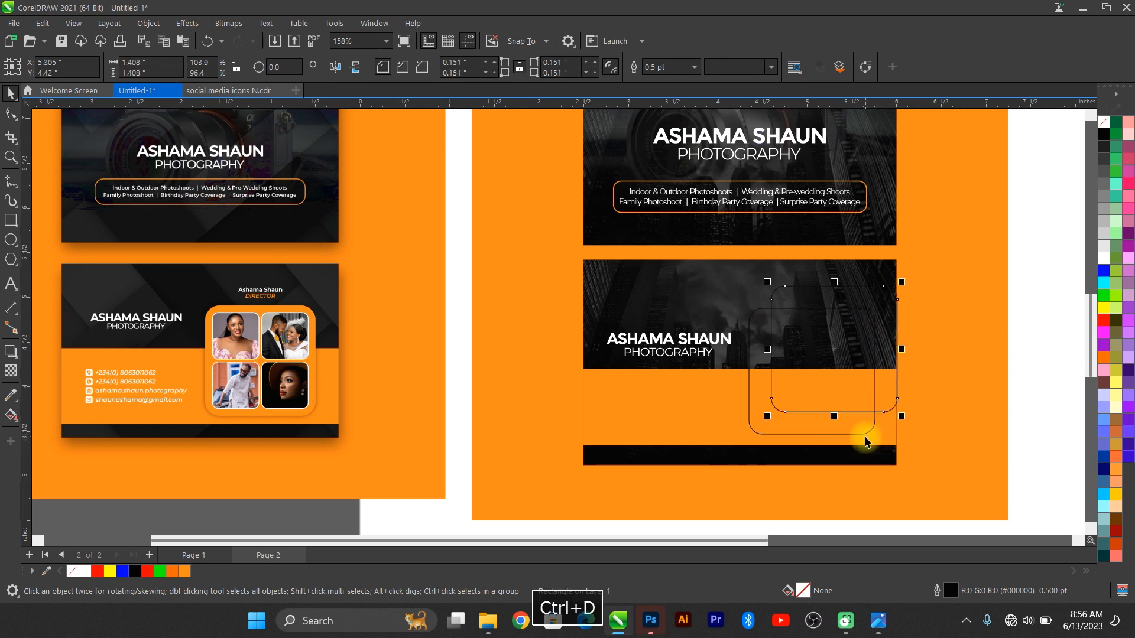
# Step: Shrink the copy to about 0.6 in and make a side-by-side pair of white-outlined small squares
pyautogui.moveTo(906, 285); pyautogui.dragTo(733, 356)
pyautogui.scroll(2, 834, 357)
pyautogui.hotkey('ctrl', 'd')
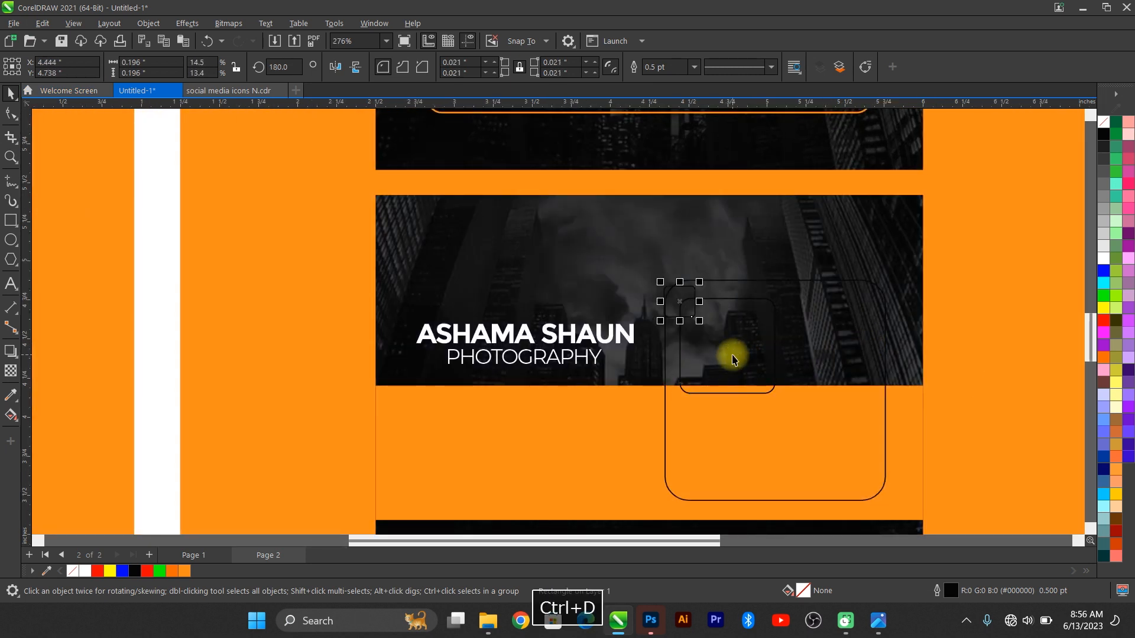
pyautogui.press('Delete')
pyautogui.click(720, 357)
pyautogui.hotkey('ctrl', 'd')
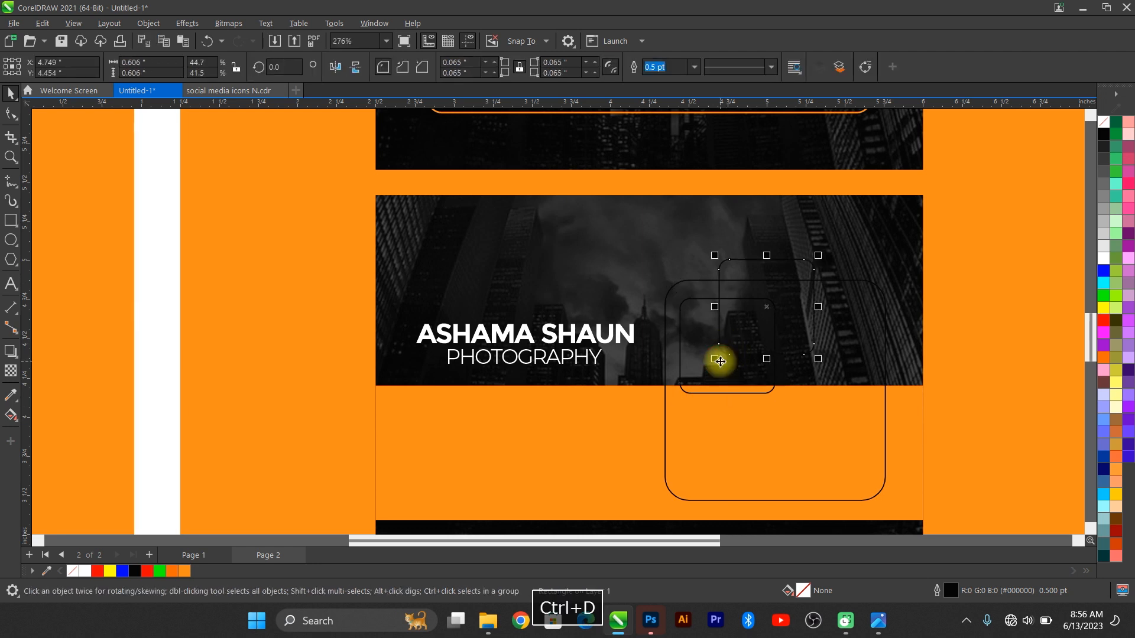
pyautogui.moveTo(773, 300); pyautogui.dragTo(842, 348)
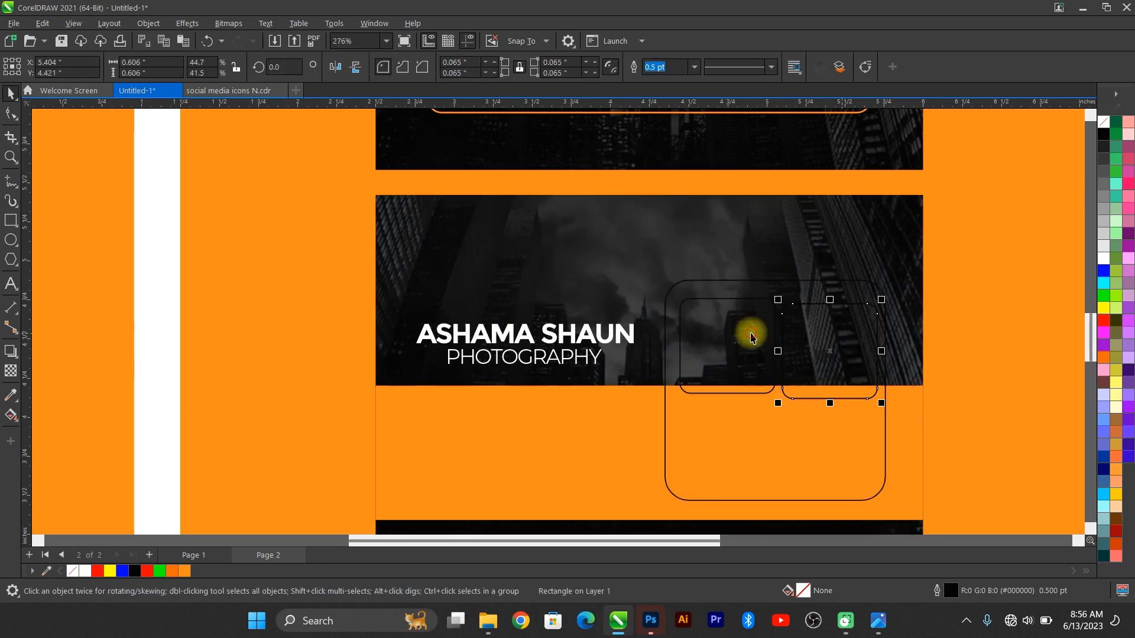
pyautogui.rightClick(85, 572)
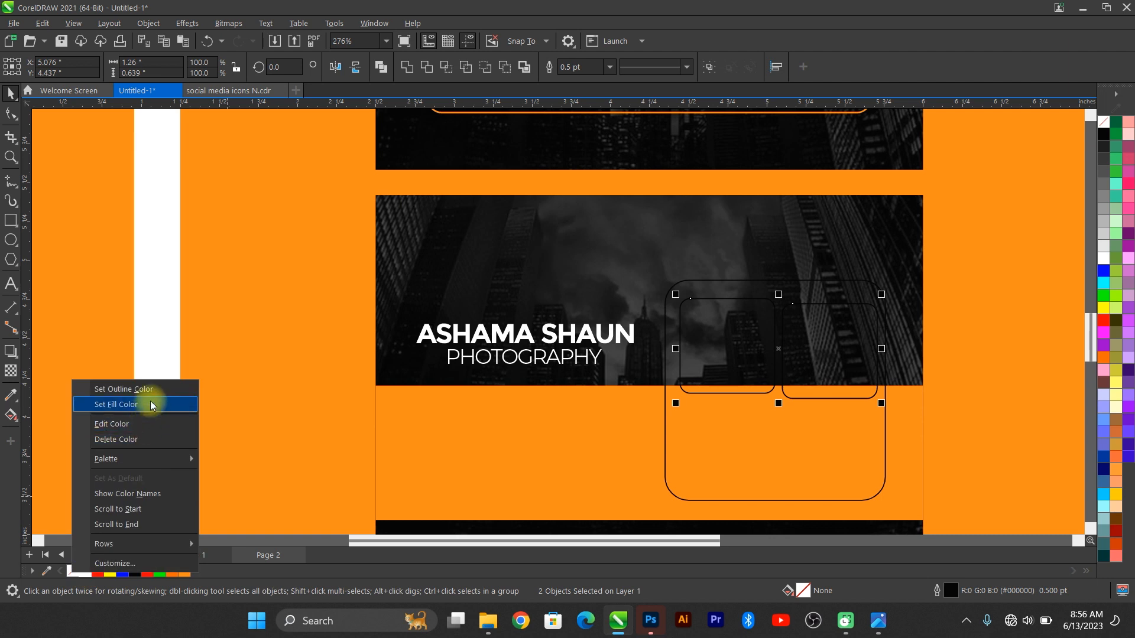
pyautogui.click(150, 398)
# Step: Group and duplicate the pair into a 2×2 grid, centre it in the frame, fill the frame orange
pyautogui.scroll(1, 808, 354)
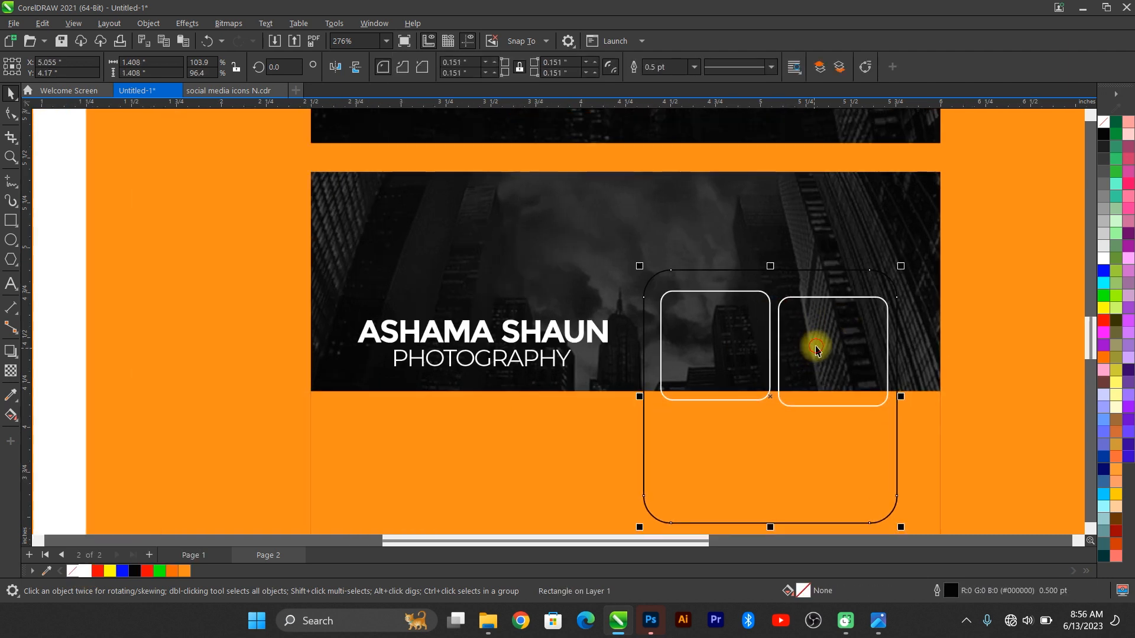
pyautogui.click(693, 344)
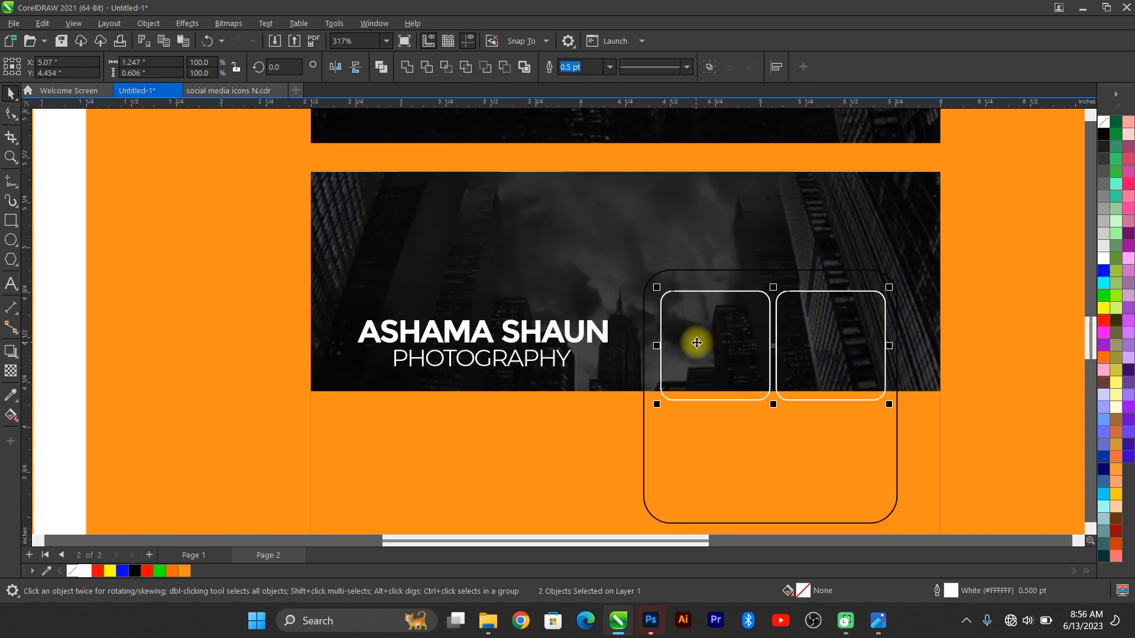
pyautogui.hotkey('ctrl', 'g')
pyautogui.hotkey('ctrl', 'd')
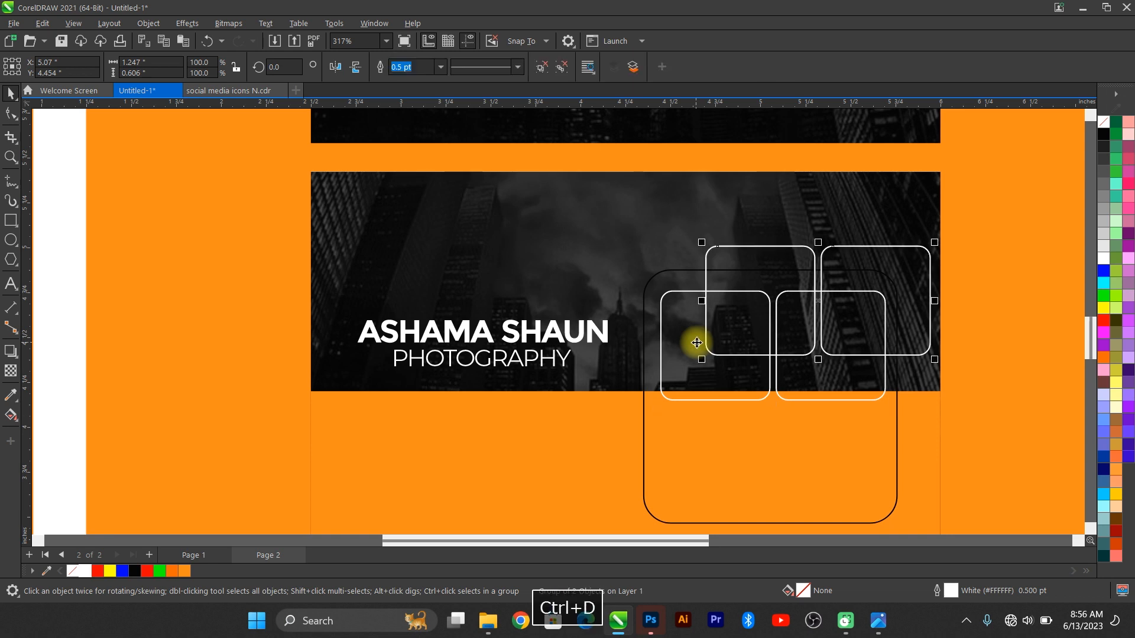
pyautogui.moveTo(819, 362); pyautogui.dragTo(833, 423)
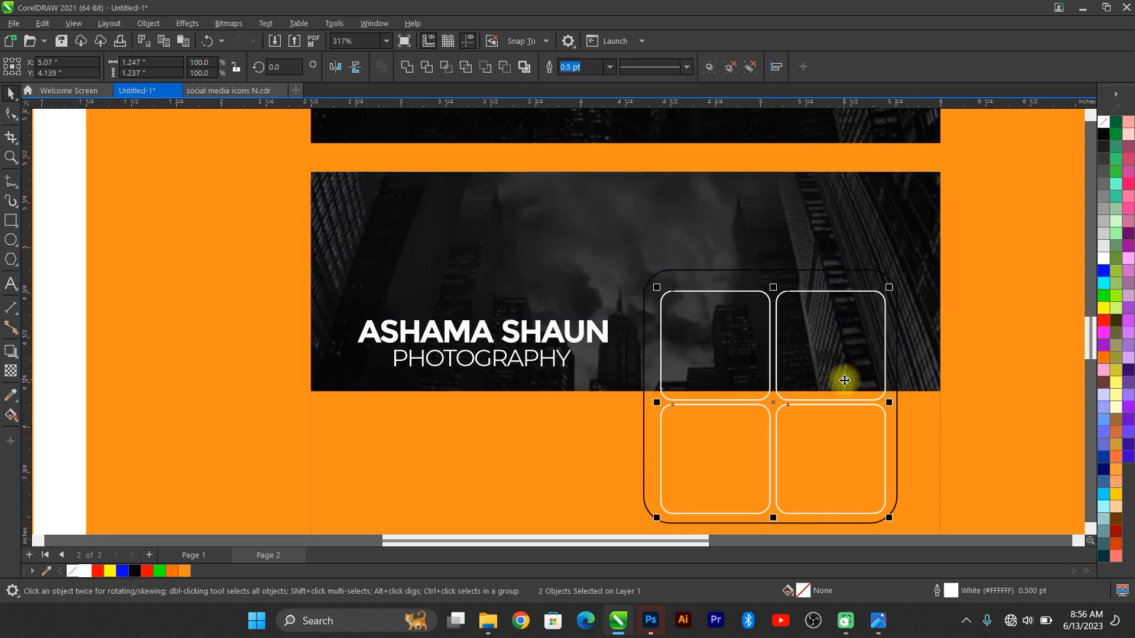
pyautogui.hotkey('ctrl', 'g')
pyautogui.keyDown('shift'); pyautogui.click(844, 274); pyautogui.keyUp('shift')
pyautogui.press('c')
pyautogui.press('e')
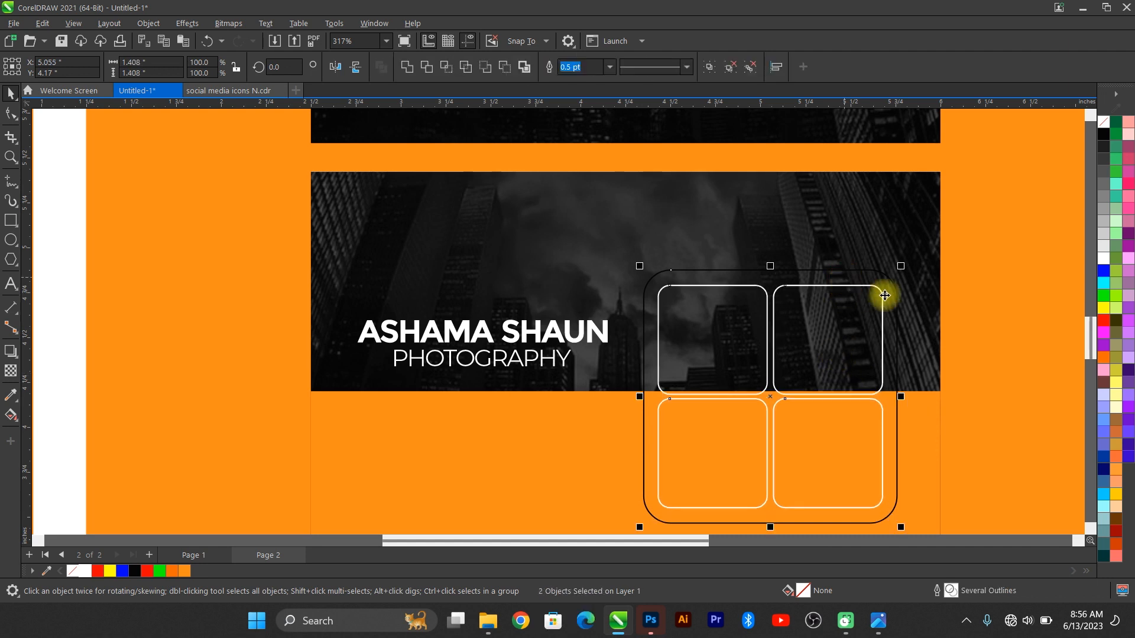
pyautogui.click(642, 324)
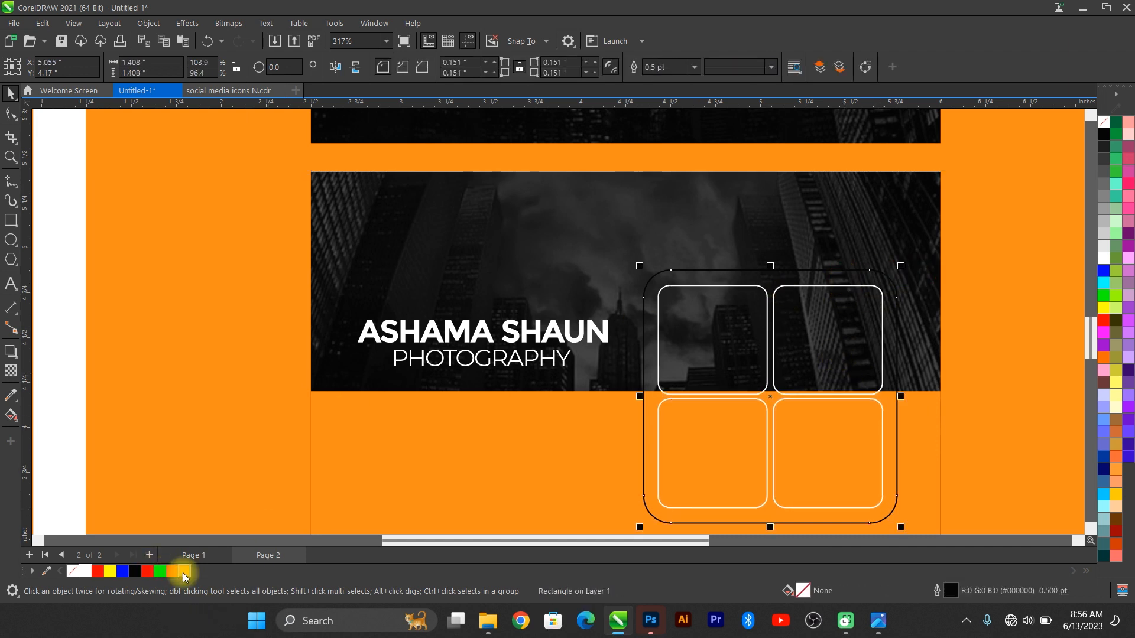
pyautogui.click(183, 571)
# Step: Remove the black outline from the orange rounded frame with the no-colour swatch
pyautogui.rightClick(57, 571)
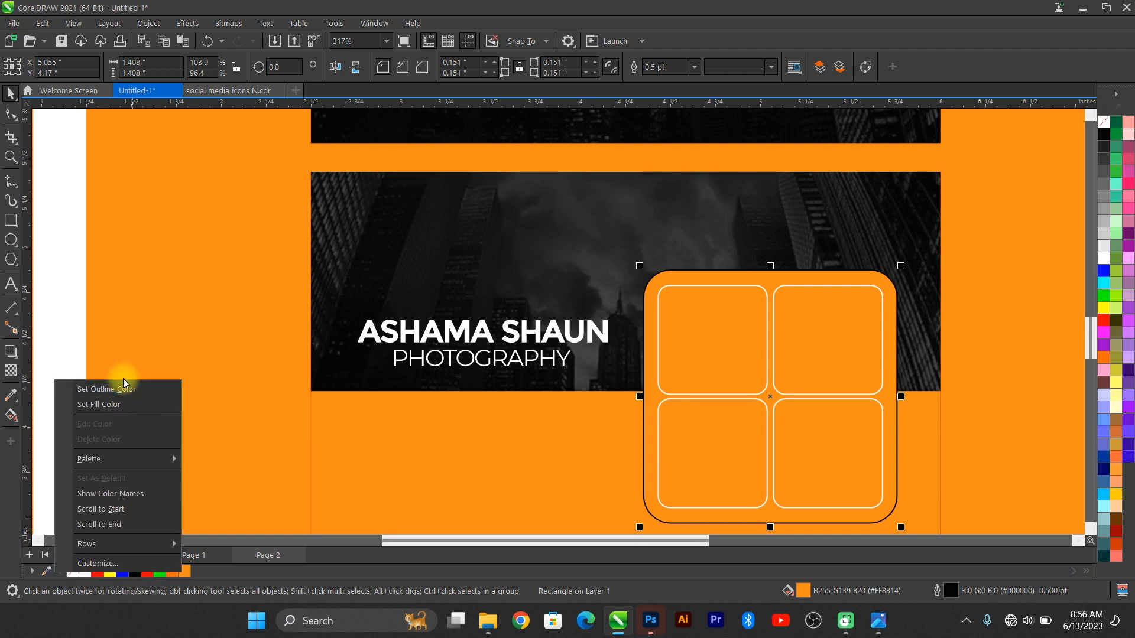
pyautogui.click(122, 385)
pyautogui.click(760, 275)
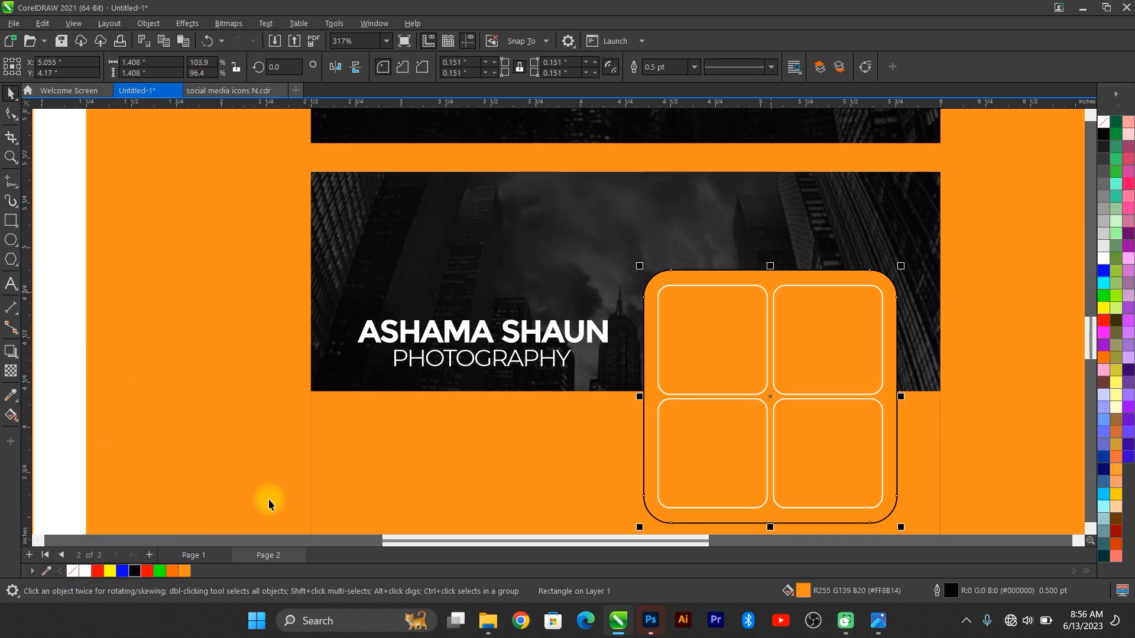
pyautogui.rightClick(73, 571)
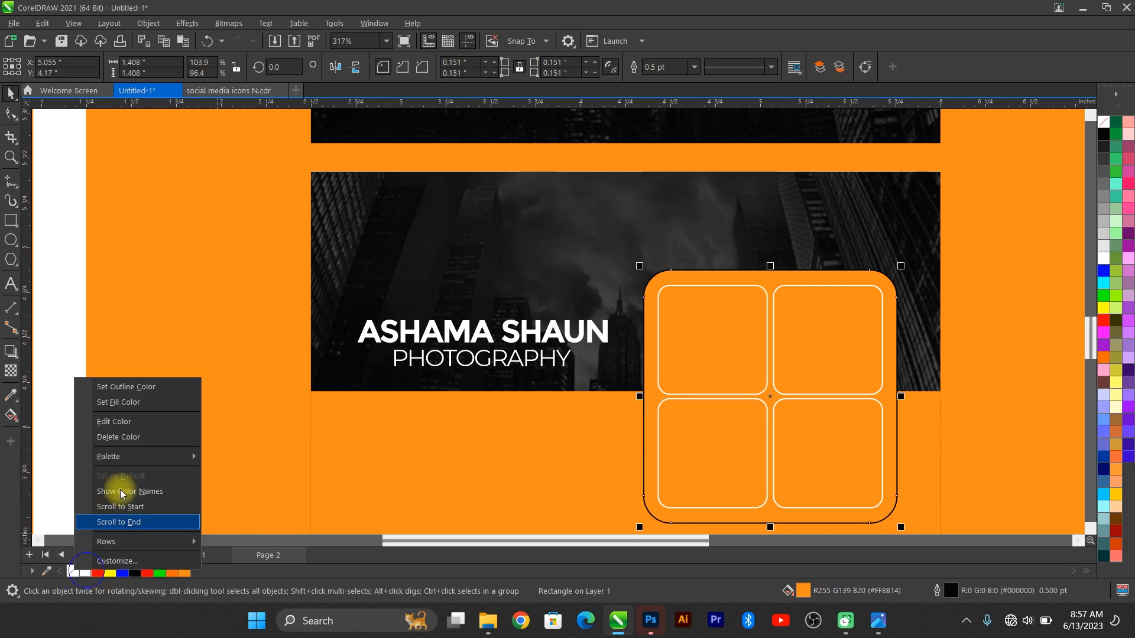
pyautogui.rightClick(71, 572)
pyautogui.click(114, 391)
pyautogui.scroll(-1, 535, 320)
pyautogui.scroll(-2, 563, 324)
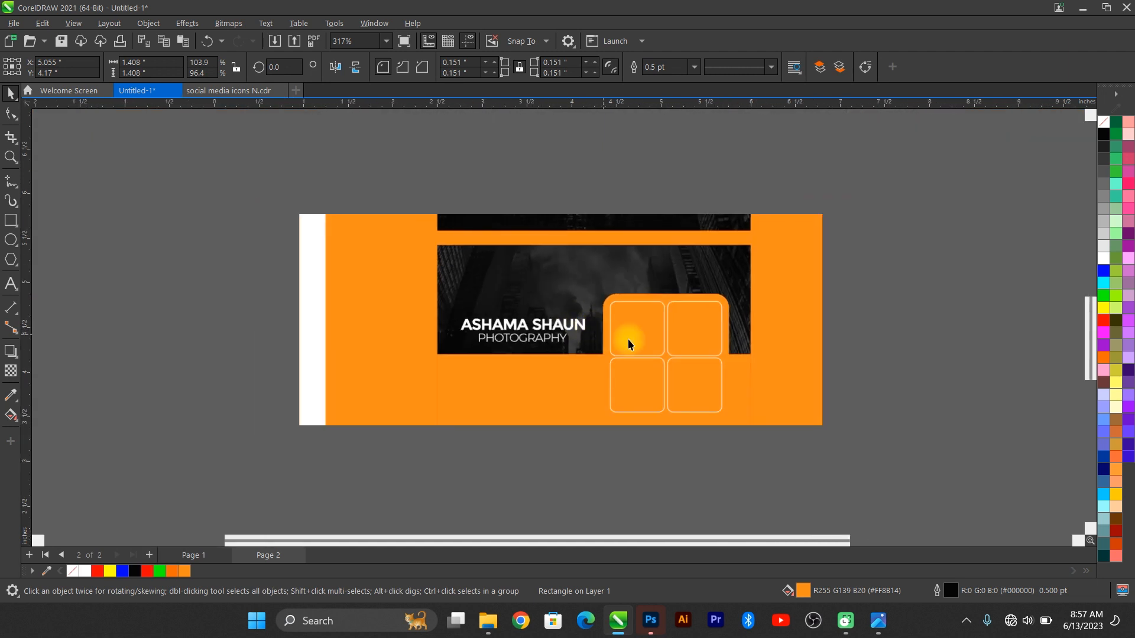
pyautogui.click(933, 293)
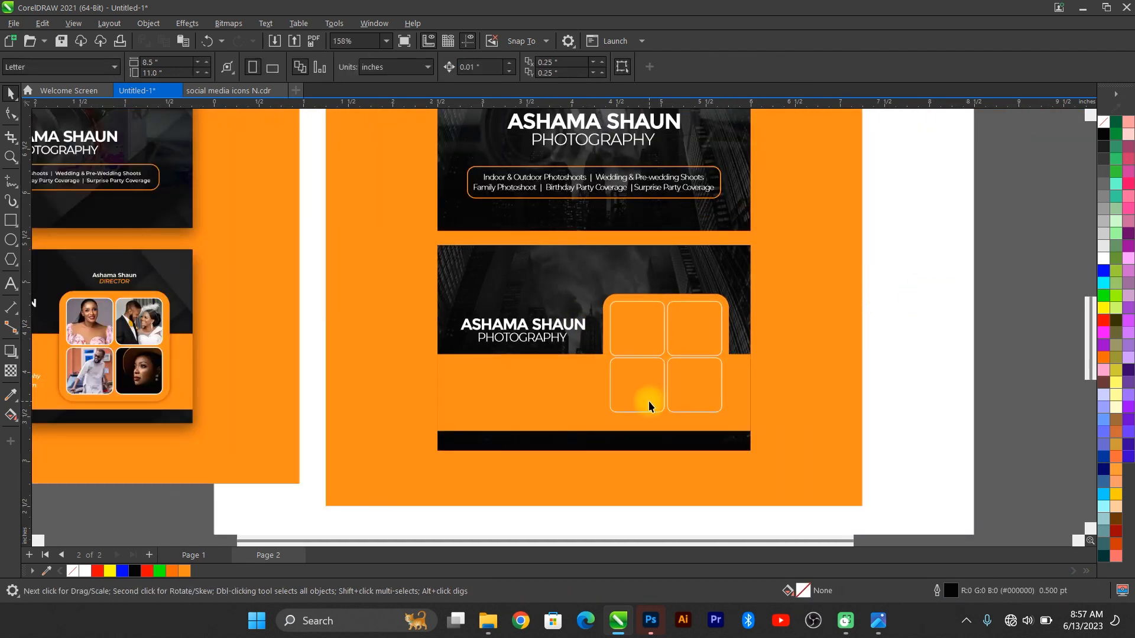
pyautogui.scroll(-1, 648, 406)
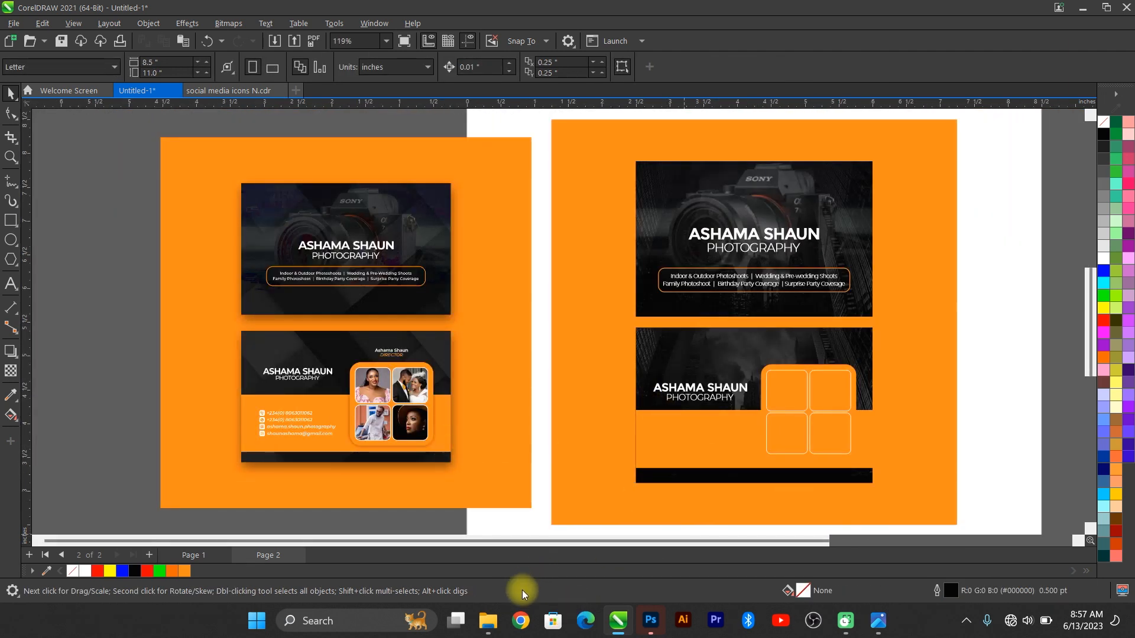
pyautogui.moveTo(487, 631)
pyautogui.click(354, 543)
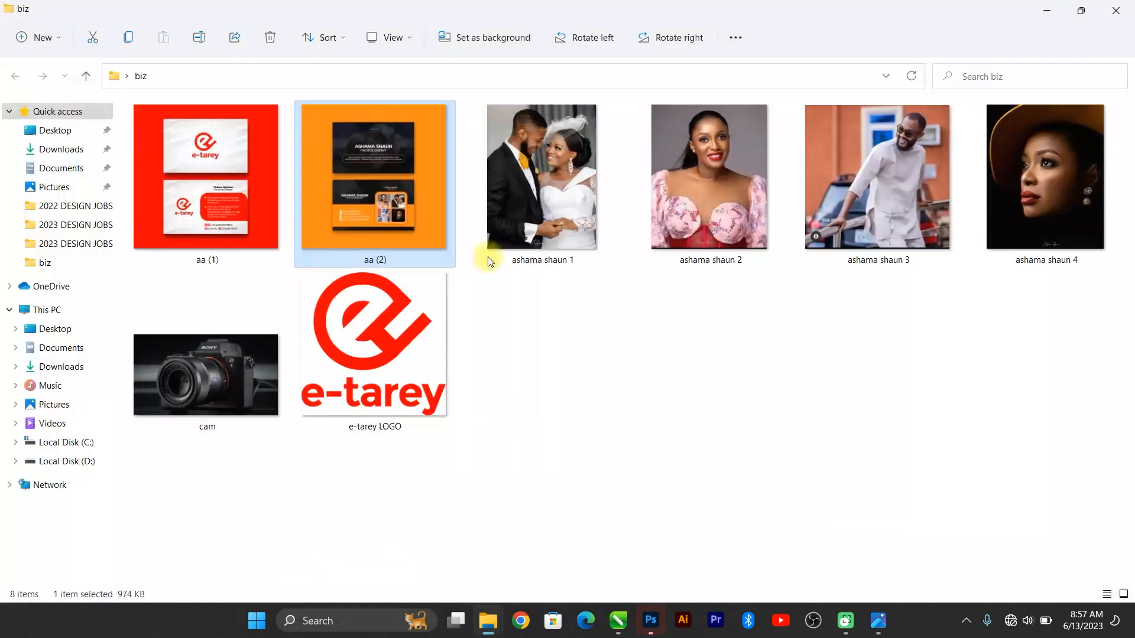
pyautogui.click(562, 207)
pyautogui.keyDown('shift'); pyautogui.click(1048, 226); pyautogui.keyUp('shift')
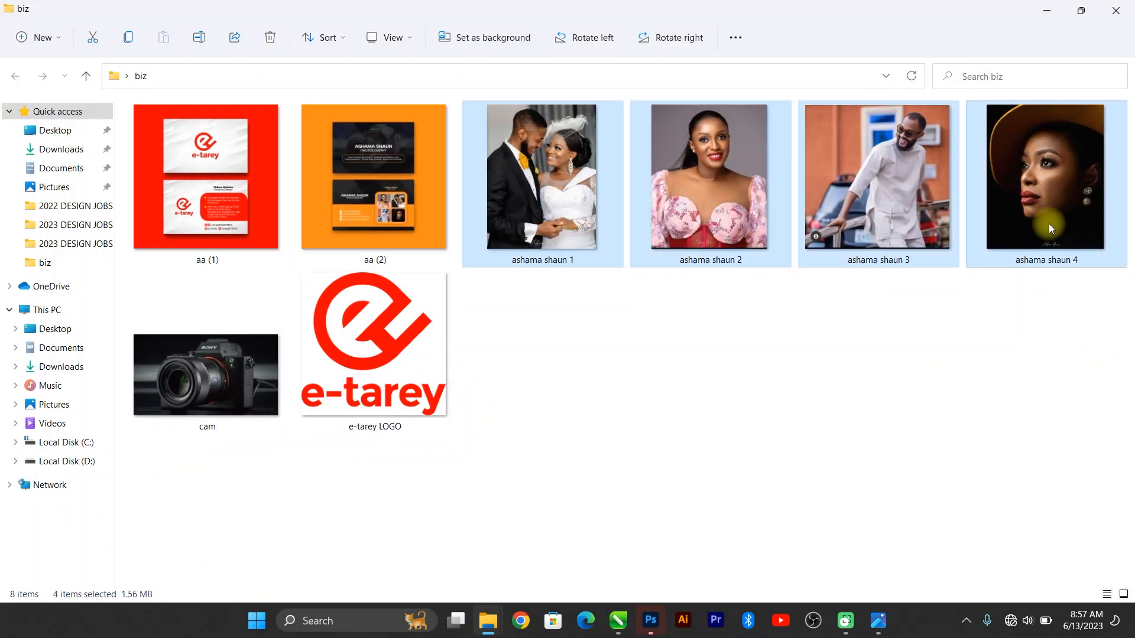
pyautogui.hotkey('ctrl', 'c')
pyautogui.hotkey('alt', 'Tab')
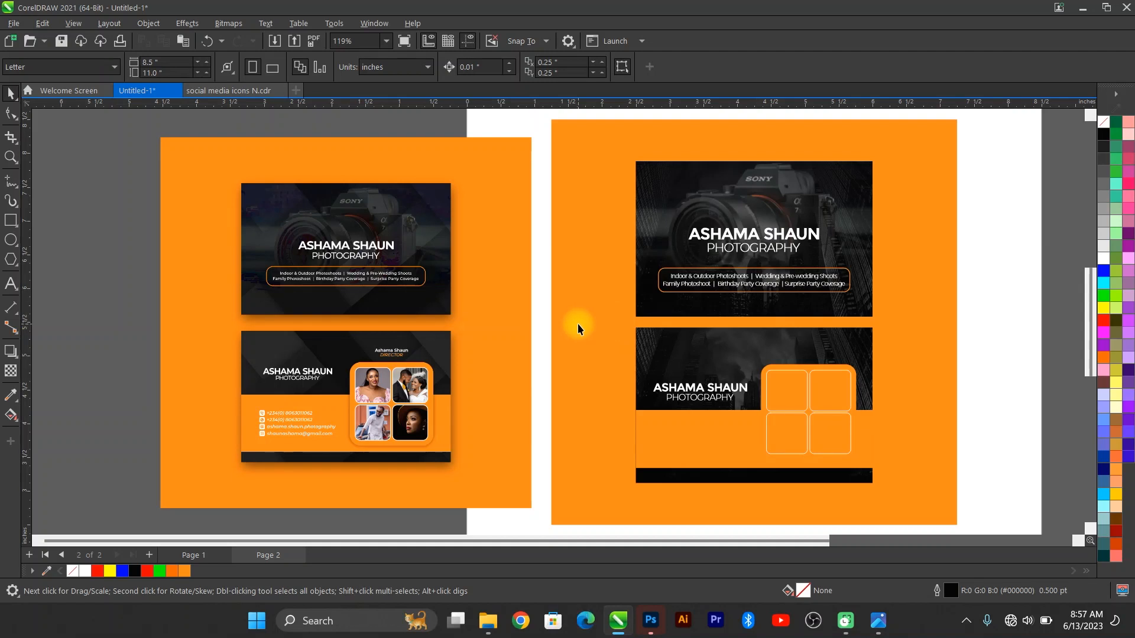
pyautogui.hotkey('ctrl', 'v')
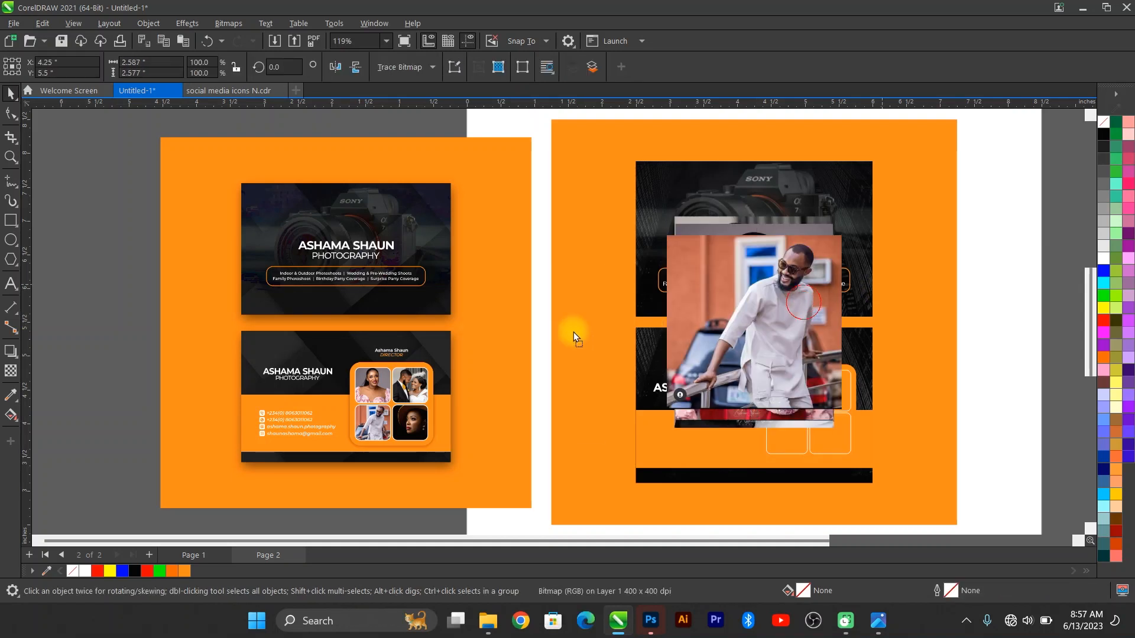
# Step: Spread the four pasted photos out beside the back card
pyautogui.moveTo(574, 333); pyautogui.dragTo(571, 333)
pyautogui.moveTo(745, 338); pyautogui.dragTo(362, 343)
pyautogui.moveTo(775, 329); pyautogui.dragTo(322, 404)
pyautogui.moveTo(704, 355); pyautogui.dragTo(473, 215)
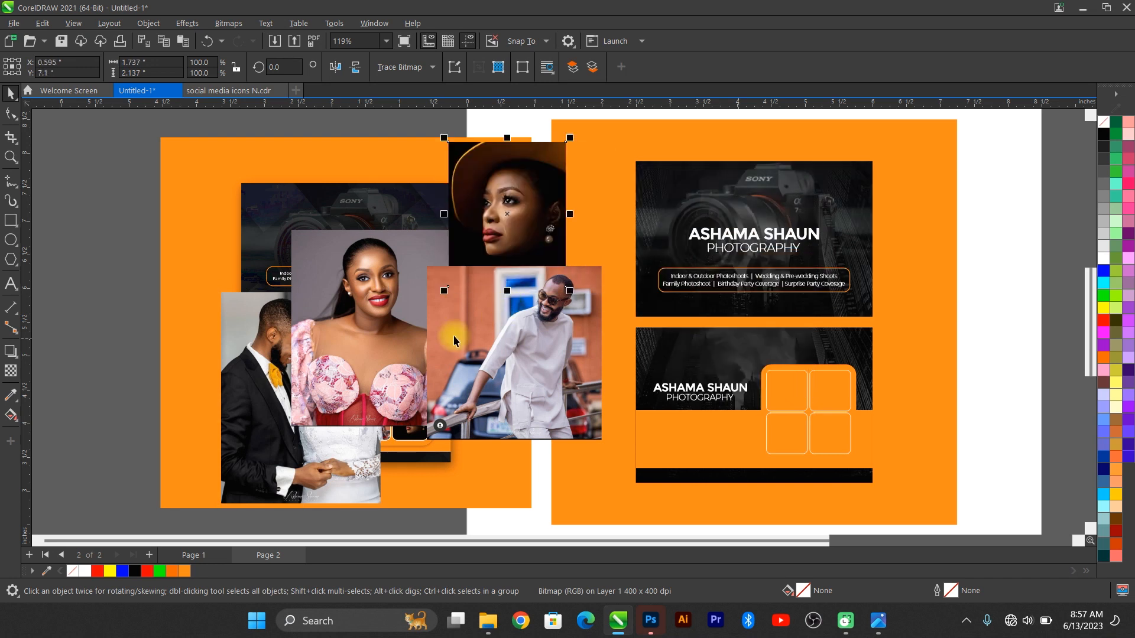
# Step: Undo a trial PowerClip into the whole grid and Ungroup All the rounded boxes
pyautogui.moveTo(360, 298); pyautogui.dragTo(790, 395)
pyautogui.click(844, 460)
pyautogui.moveTo(494, 216); pyautogui.dragTo(797, 430)
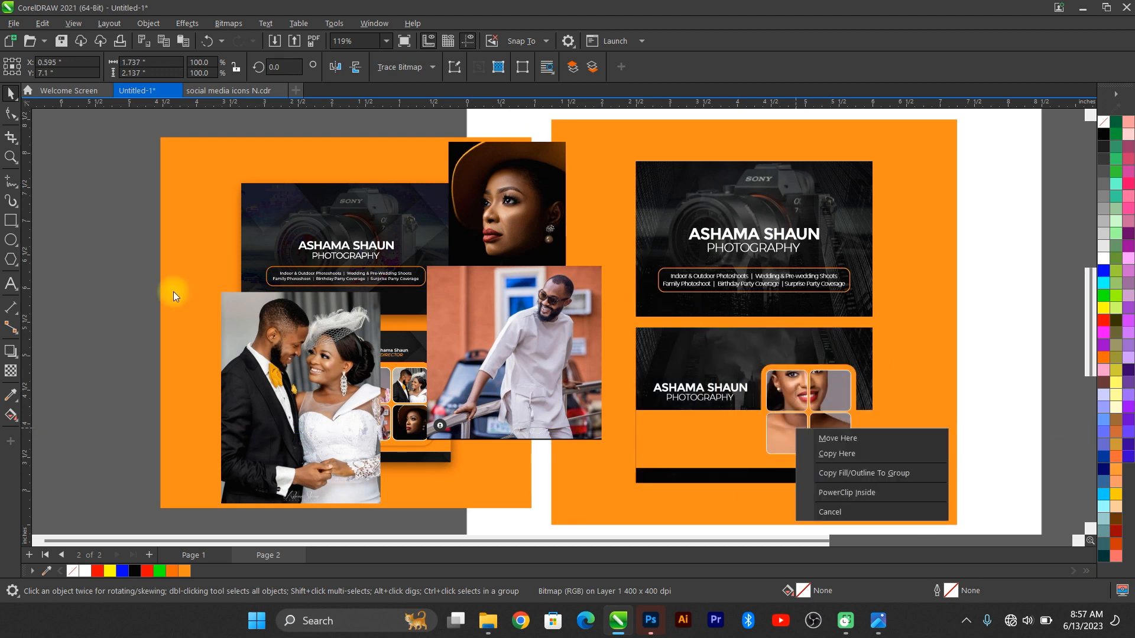
pyautogui.click(237, 320)
pyautogui.hotkey('ctrl', 'z')
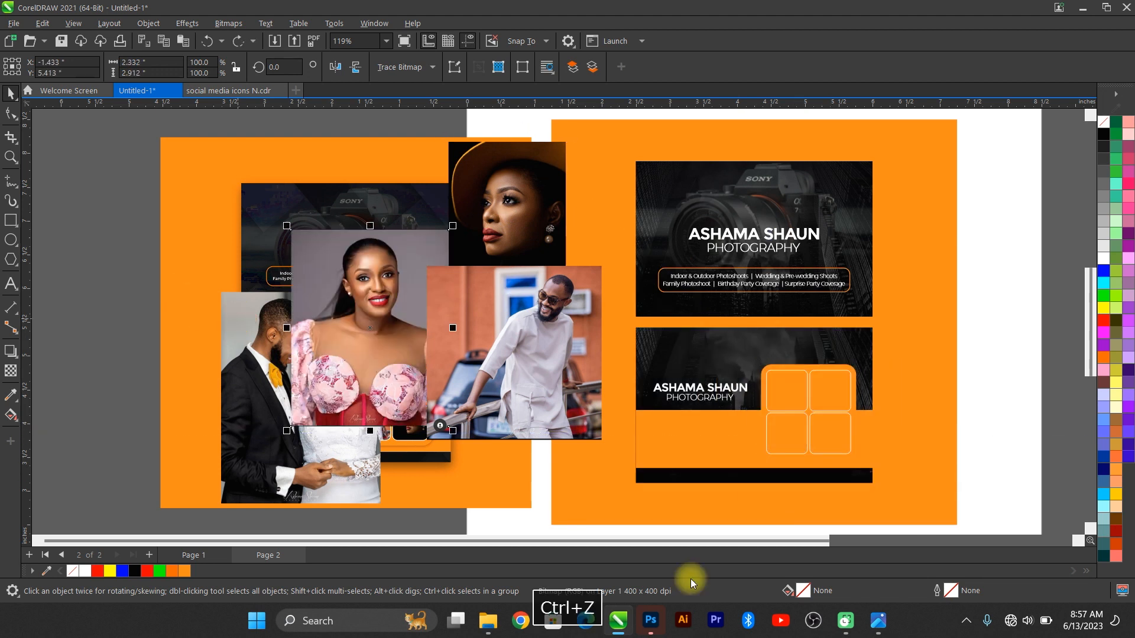
pyautogui.click(818, 395)
pyautogui.rightClick(818, 395)
pyautogui.click(838, 239)
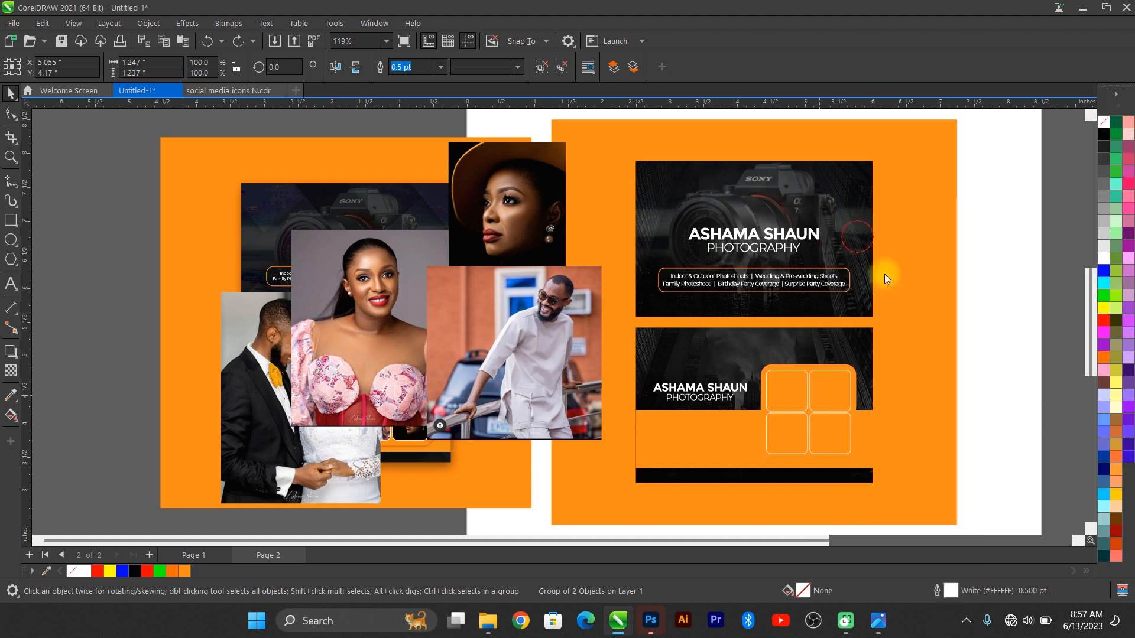
# Step: PowerClip the pink-dress, man, wedding and hat-woman photos into the four separate boxes
pyautogui.moveTo(381, 325); pyautogui.dragTo(791, 431)
pyautogui.click(826, 436)
pyautogui.click(819, 475)
pyautogui.moveTo(289, 403); pyautogui.dragTo(836, 398)
pyautogui.click(857, 430)
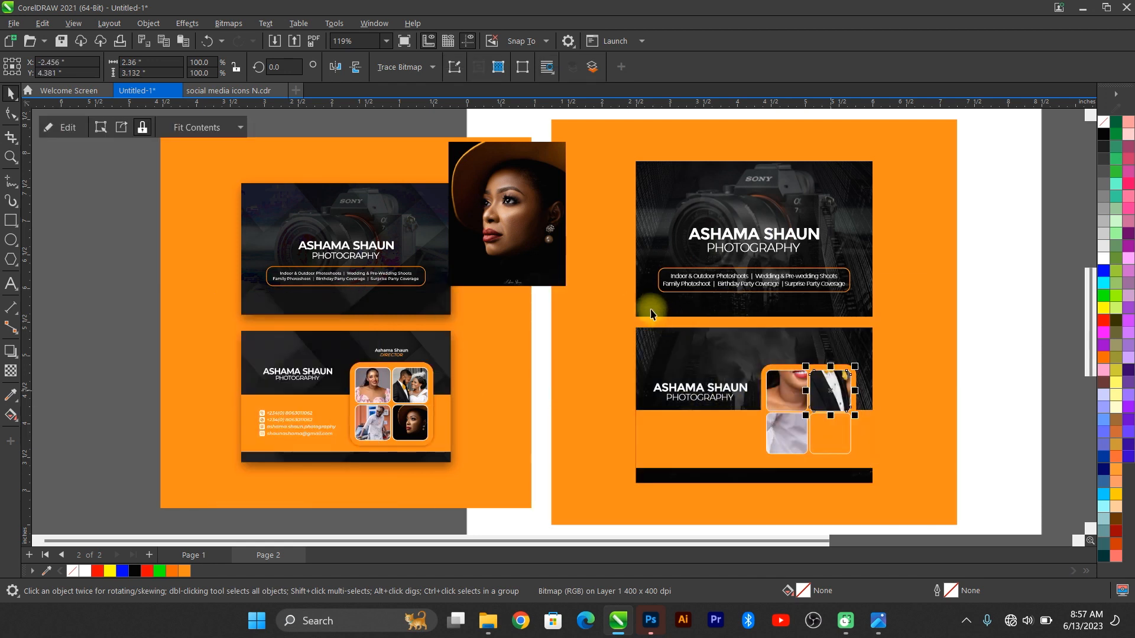
pyautogui.moveTo(518, 229); pyautogui.dragTo(836, 430)
pyautogui.click(877, 477)
pyautogui.scroll(3, 873, 469)
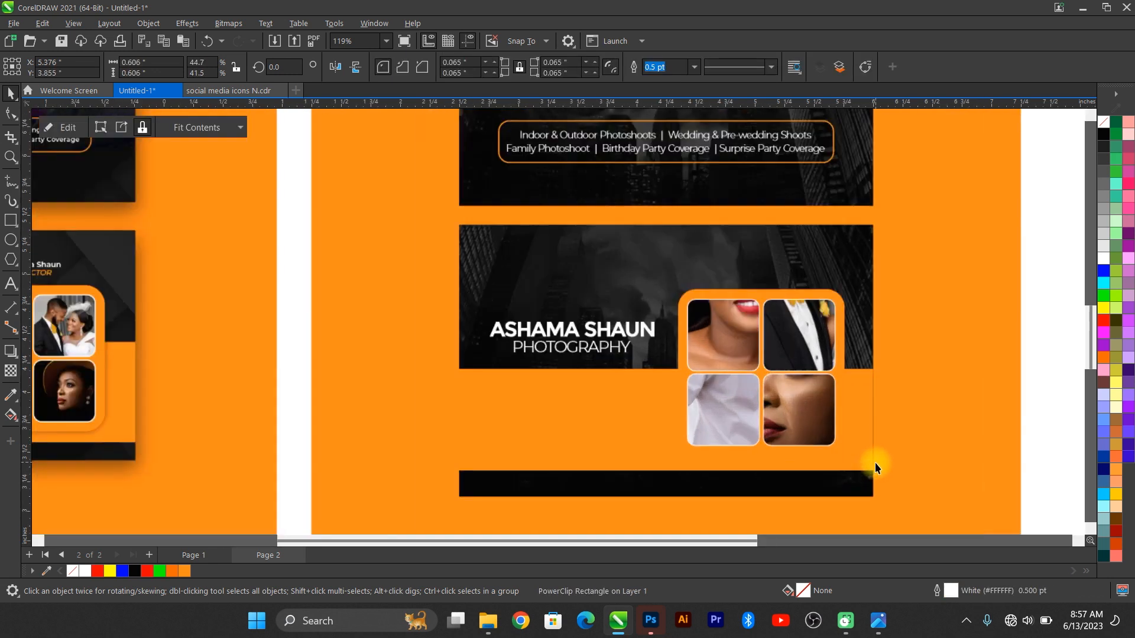
# Step: Scale and nudge the first clipped portrait so it covers its rounded box
pyautogui.doubleClick(768, 369)
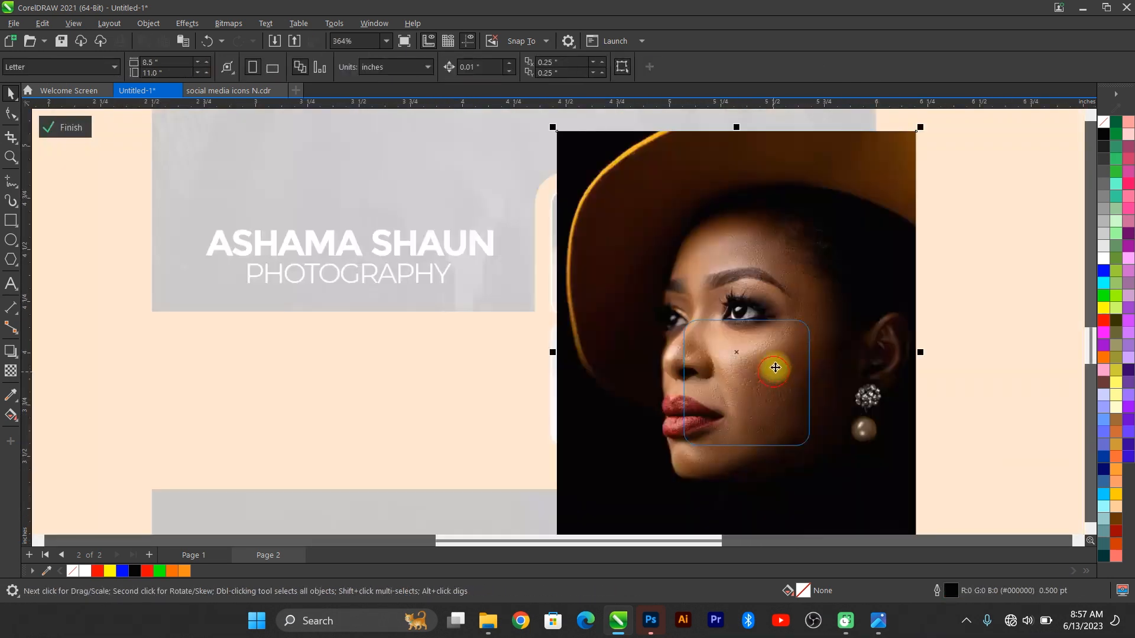
pyautogui.moveTo(920, 127); pyautogui.dragTo(804, 443)
pyautogui.moveTo(747, 316); pyautogui.dragTo(752, 343)
pyautogui.scroll(1, 790, 371)
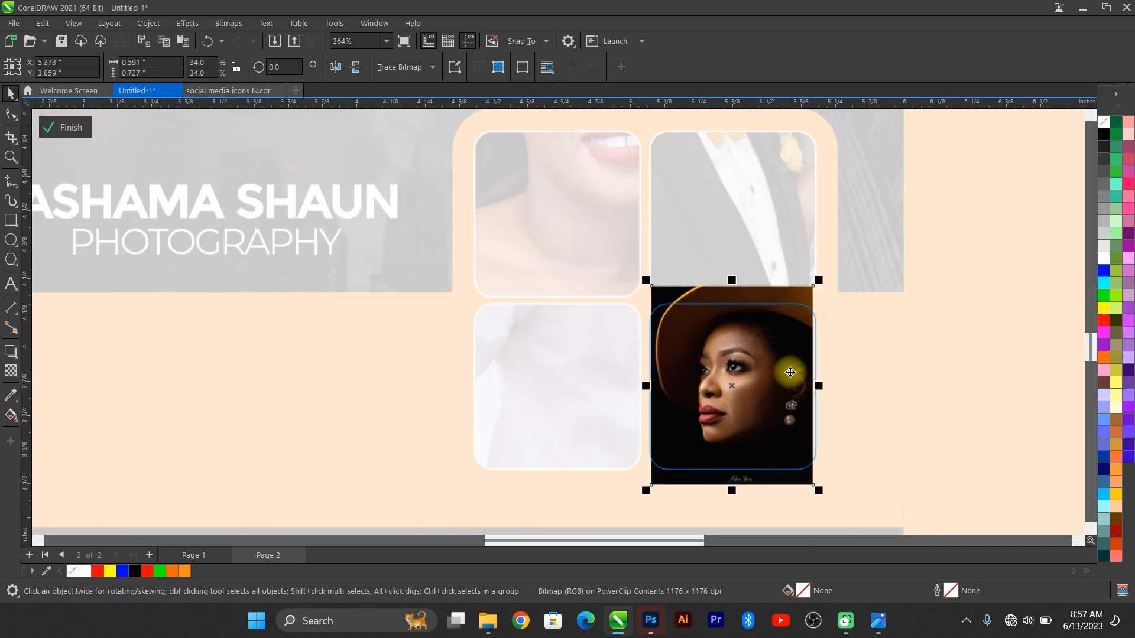
pyautogui.press('Down')
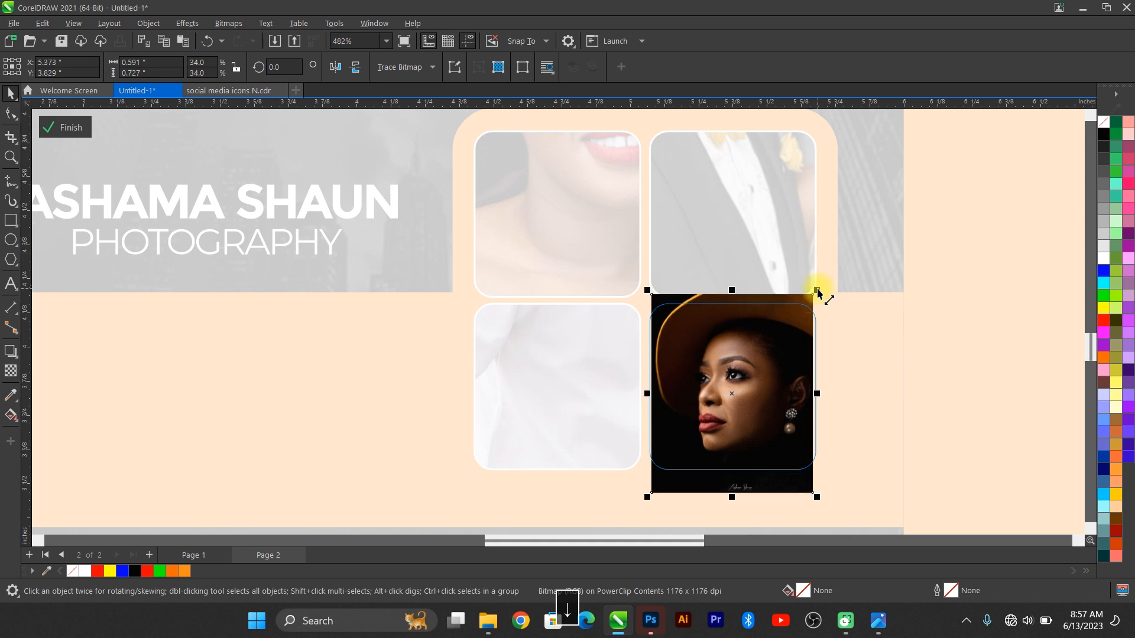
pyautogui.moveTo(817, 289); pyautogui.dragTo(824, 286)
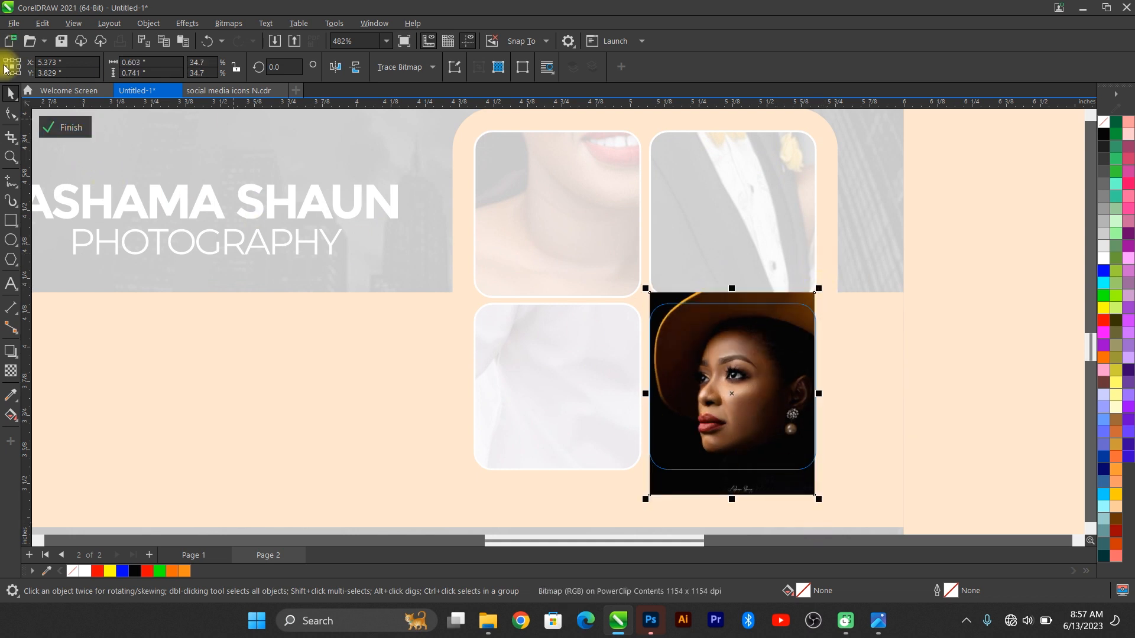
pyautogui.click(76, 124)
# Step: Resize and position the man photo to cover the lower-left box
pyautogui.doubleClick(553, 378)
pyautogui.click(764, 152)
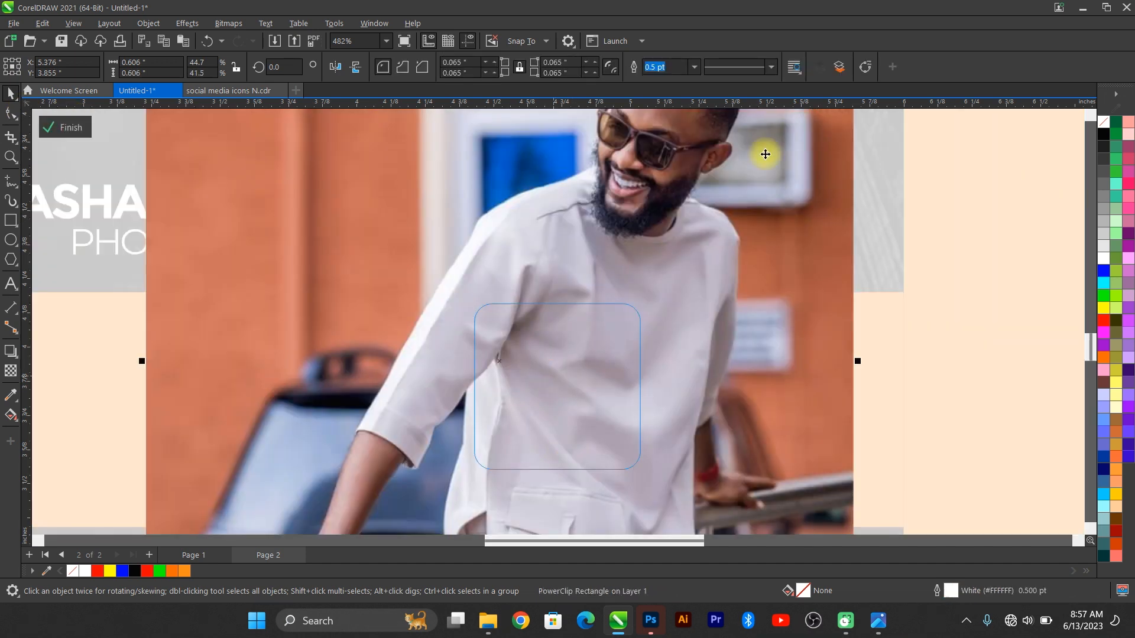
pyautogui.press('F4')
pyautogui.moveTo(854, 338); pyautogui.dragTo(793, 407)
pyautogui.scroll(3, 839, 456)
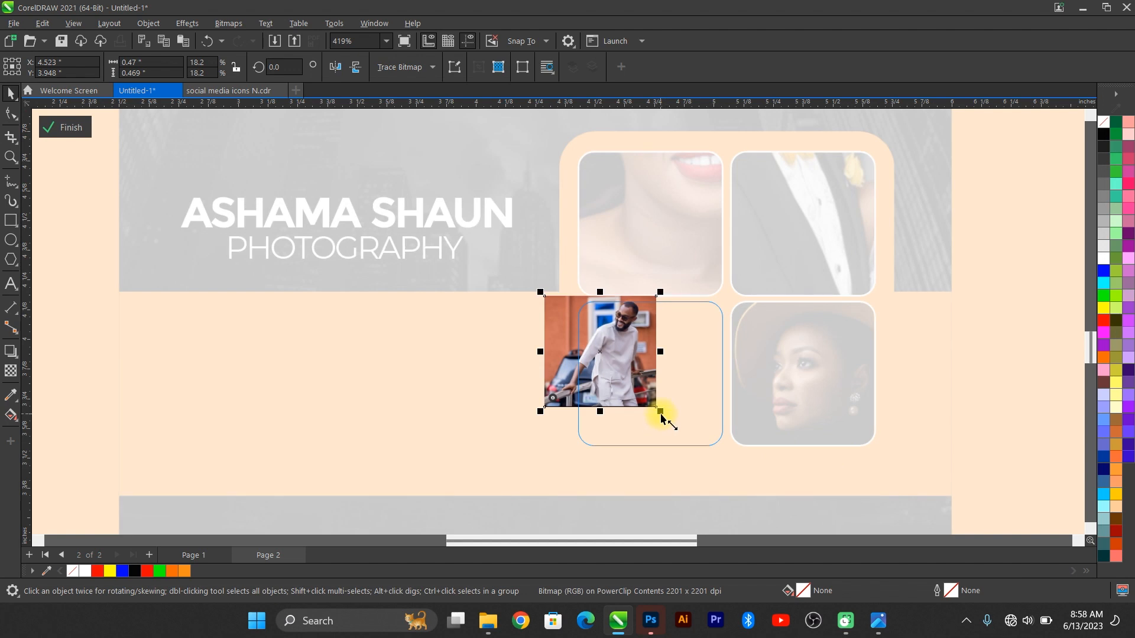
pyautogui.moveTo(661, 411); pyautogui.dragTo(741, 465)
pyautogui.moveTo(687, 391); pyautogui.dragTo(701, 393)
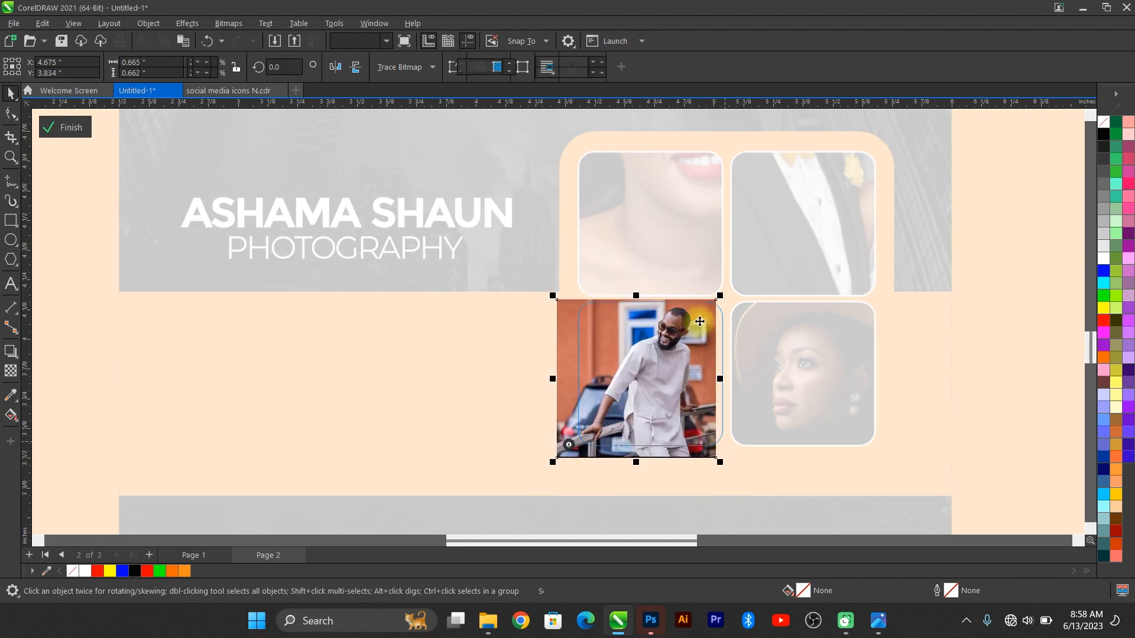
pyautogui.moveTo(720, 303); pyautogui.dragTo(729, 294)
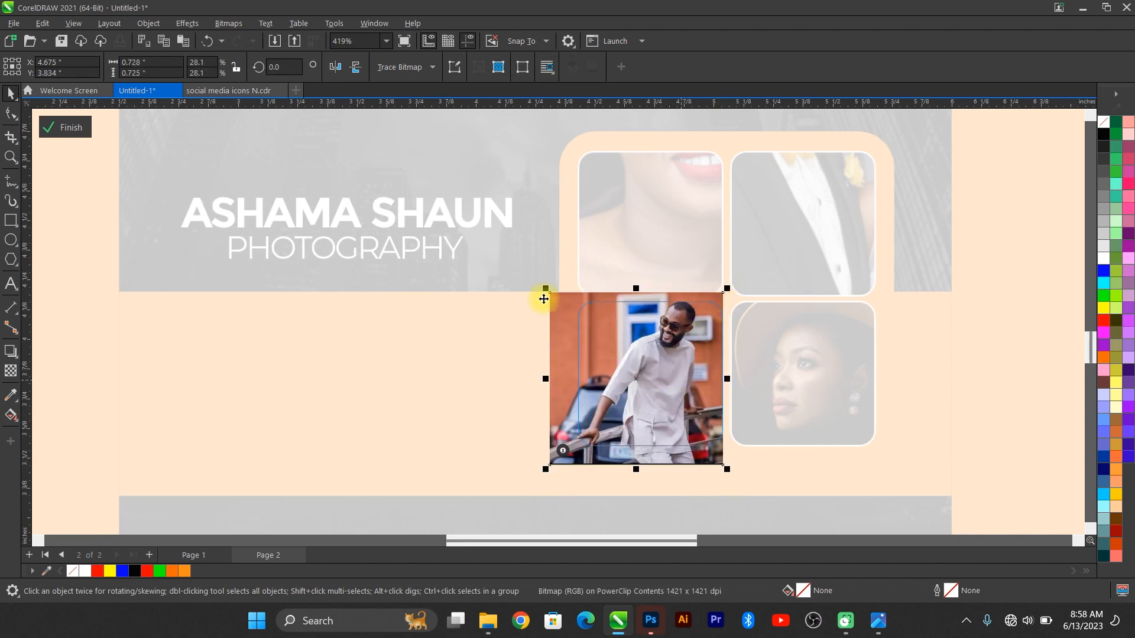
pyautogui.press('Down')
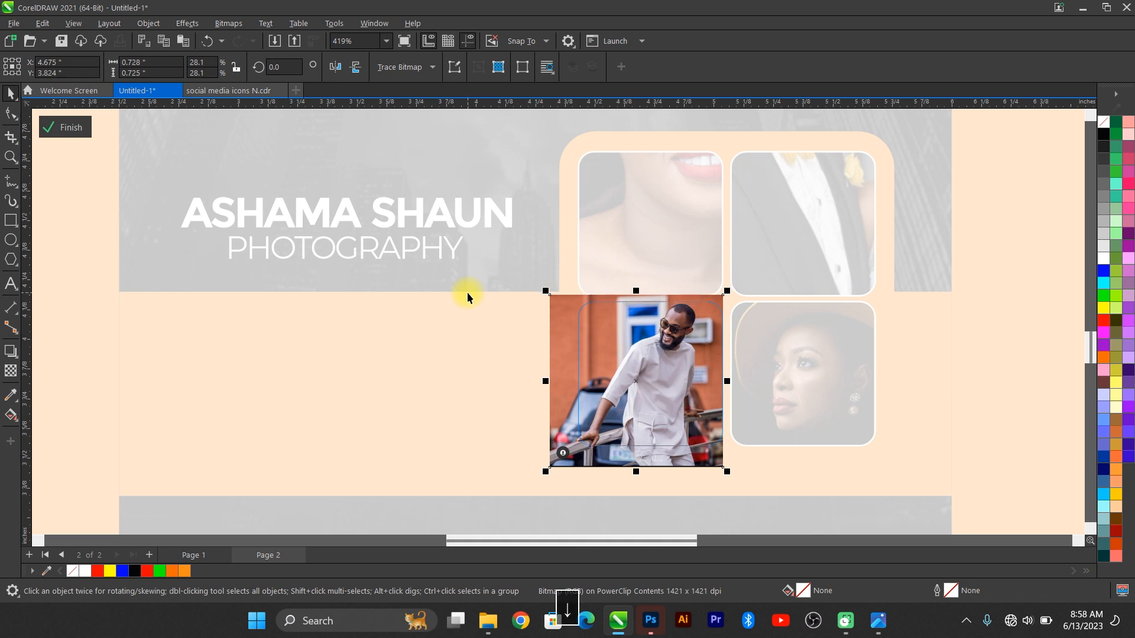
pyautogui.click(58, 123)
# Step: Shrink and move the couple photo to fill the top-right box
pyautogui.doubleClick(799, 220)
pyautogui.click(849, 305)
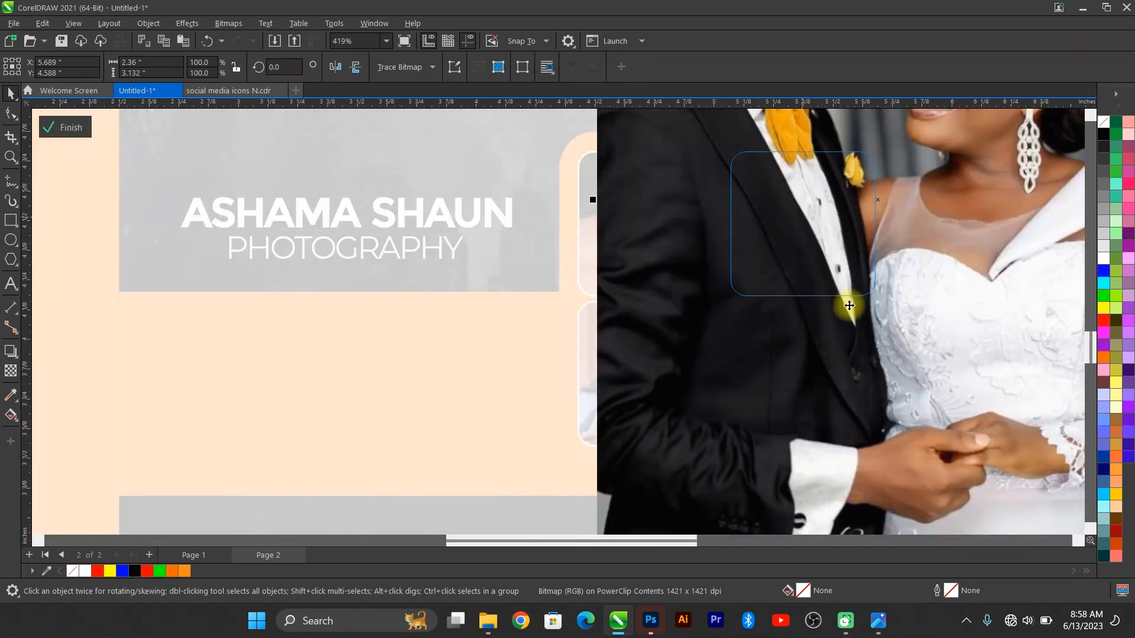
pyautogui.press('F4')
pyautogui.moveTo(936, 274); pyautogui.dragTo(880, 398)
pyautogui.scroll(3, 880, 397)
pyautogui.moveTo(831, 363); pyautogui.dragTo(758, 397)
pyautogui.moveTo(785, 322); pyautogui.dragTo(804, 309)
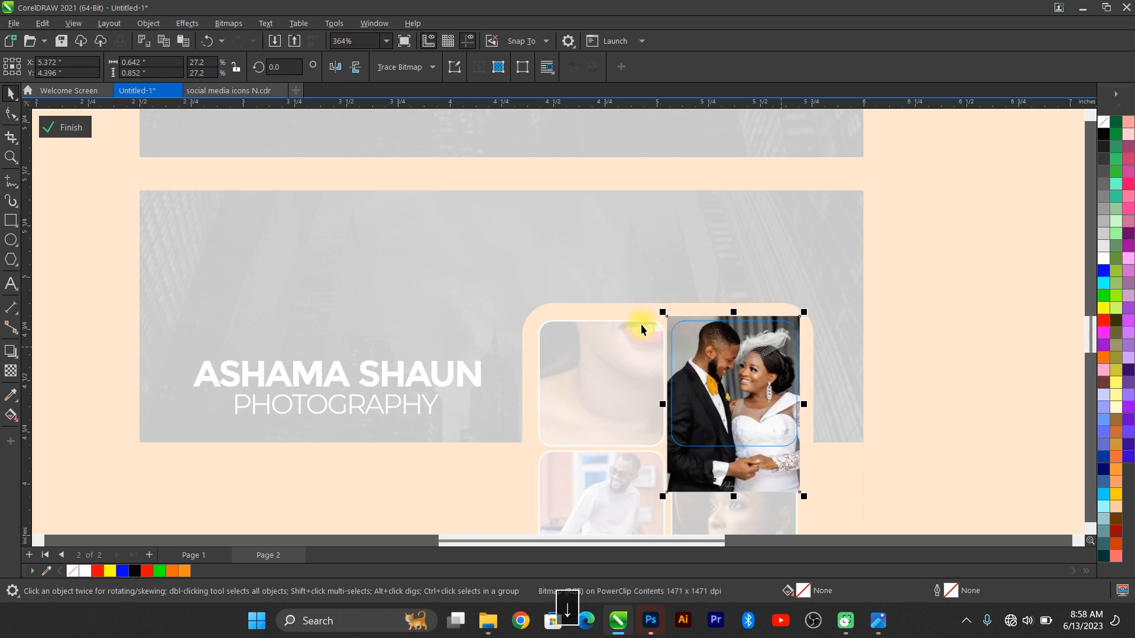
pyautogui.click(619, 362)
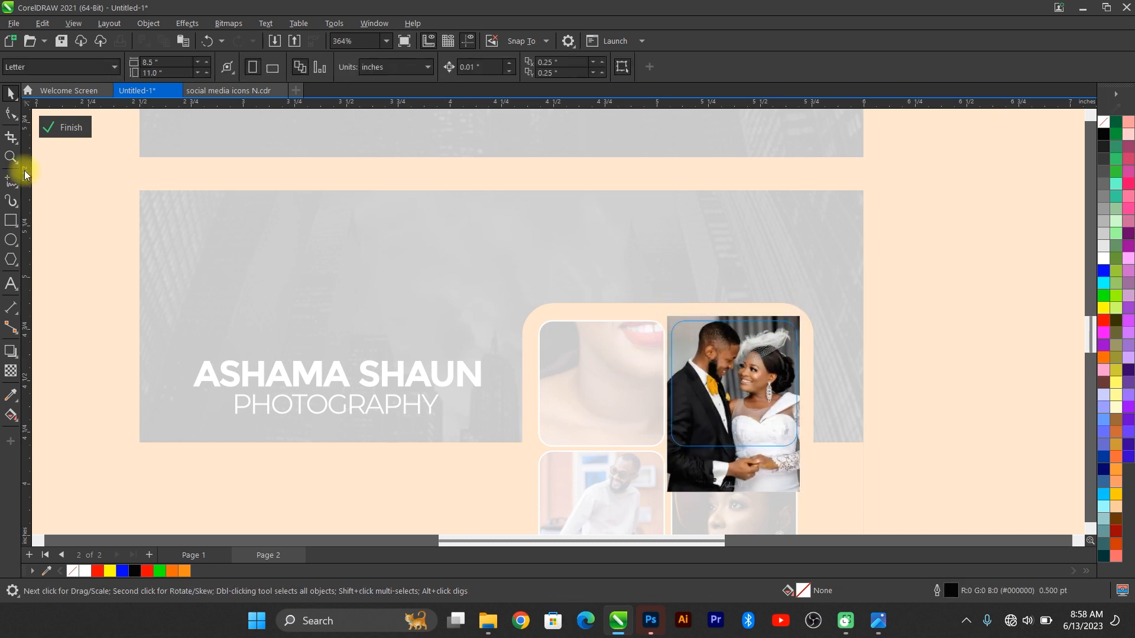
pyautogui.click(52, 141)
# Step: Refit the woman's portrait inside the top-left tile by shrinking and repositioning it
pyautogui.doubleClick(619, 364)
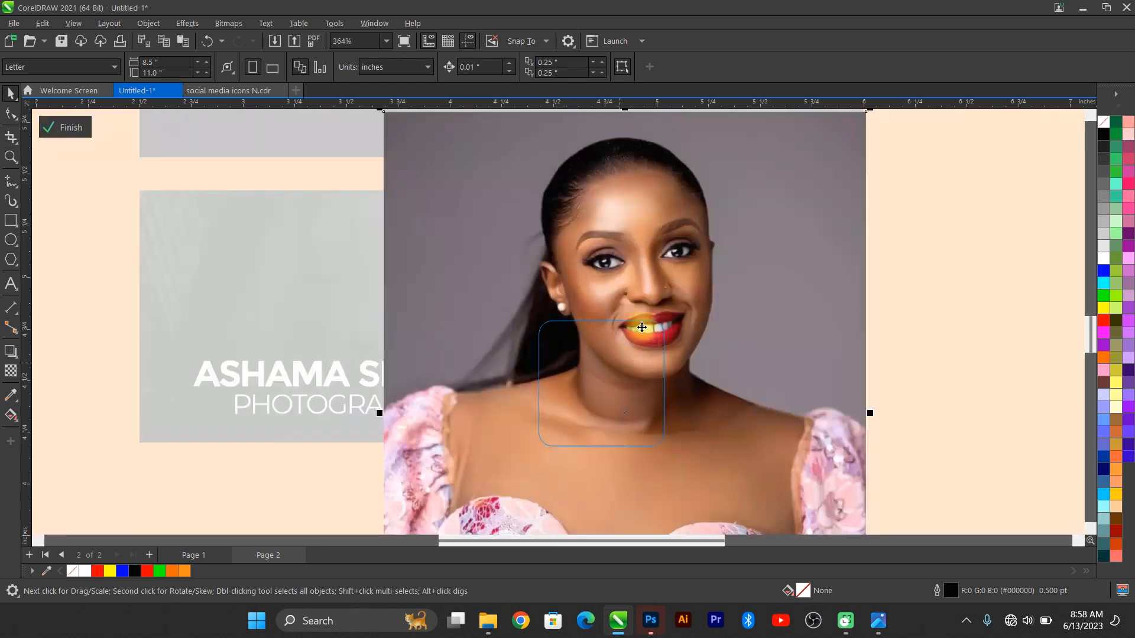
pyautogui.moveTo(851, 149); pyautogui.dragTo(836, 166)
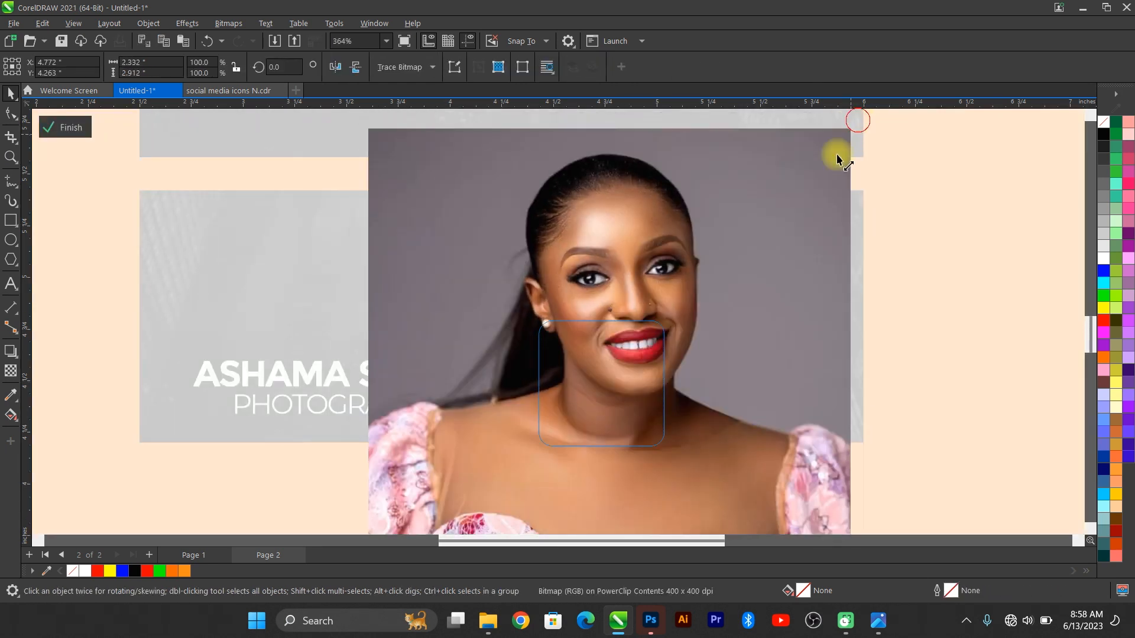
pyautogui.moveTo(721, 345); pyautogui.dragTo(697, 356)
pyautogui.moveTo(645, 426); pyautogui.dragTo(636, 393)
pyautogui.moveTo(663, 321); pyautogui.dragTo(674, 308)
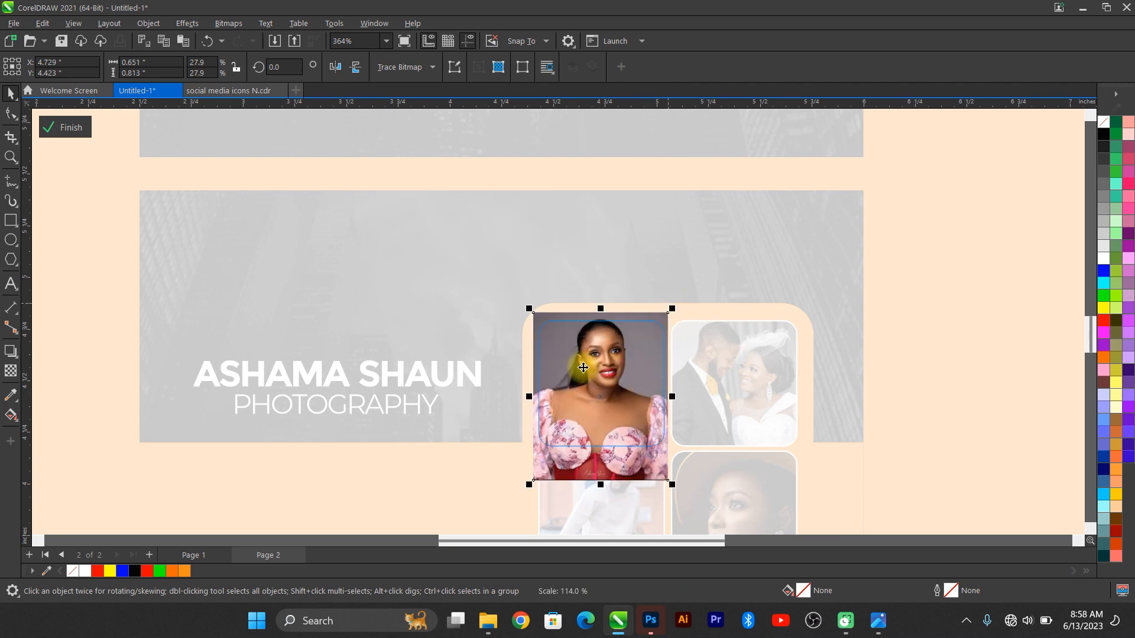
# Step: Close the PowerClip edit and zoom out to show all objects
pyautogui.click(65, 127)
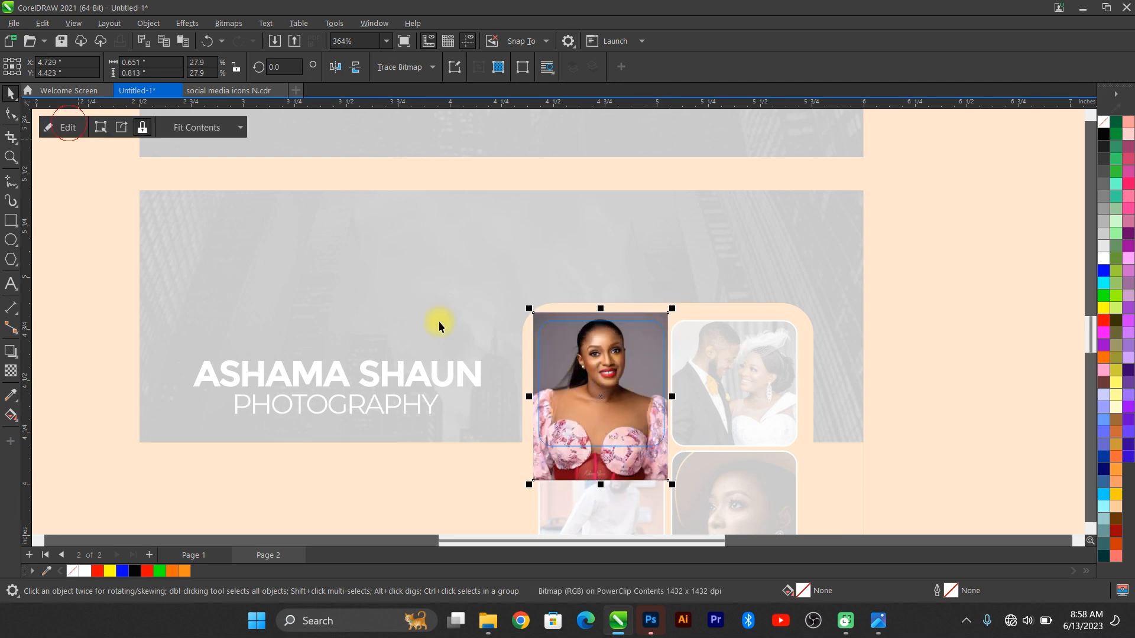
pyautogui.press('F4')
pyautogui.scroll(3, 792, 449)
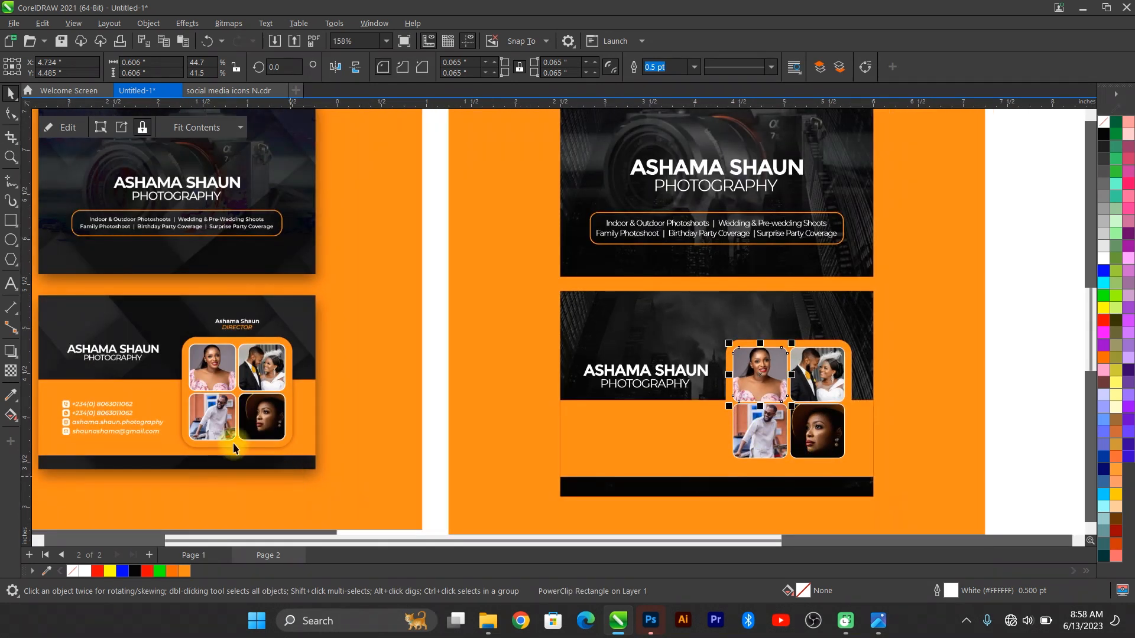
pyautogui.scroll(4, 234, 448)
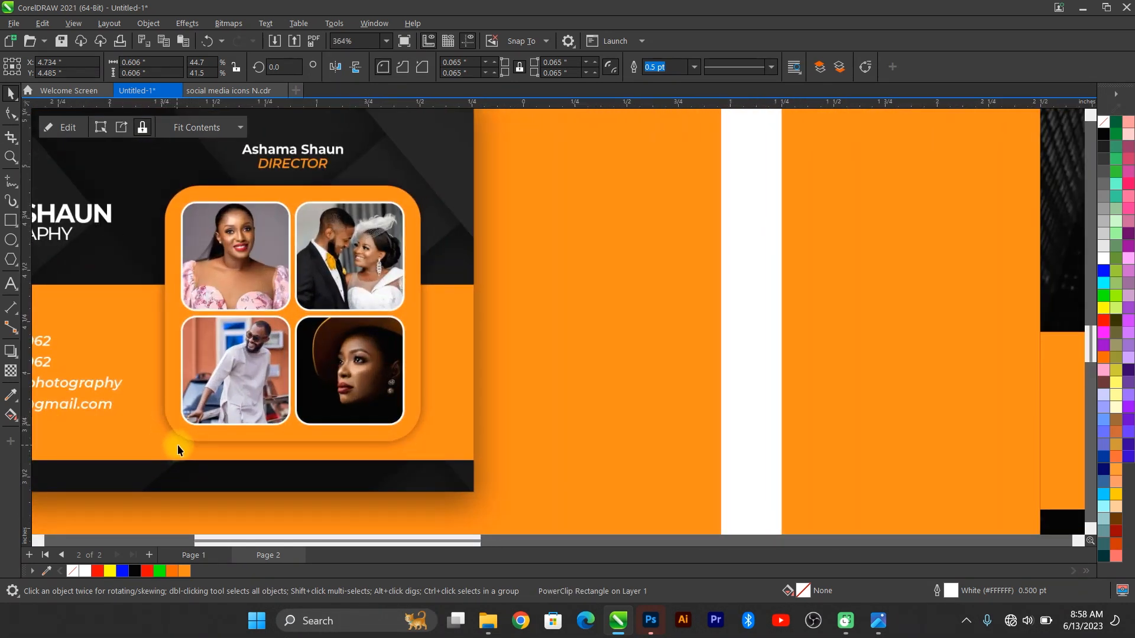
pyautogui.scroll(-3, 161, 417)
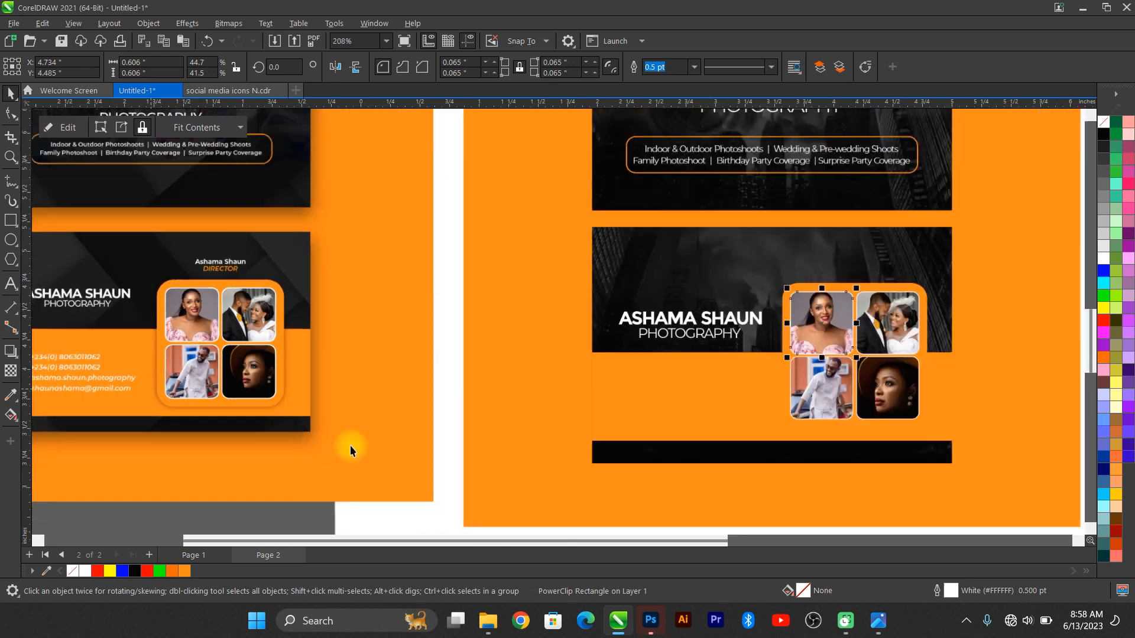
pyautogui.scroll(2, 867, 377)
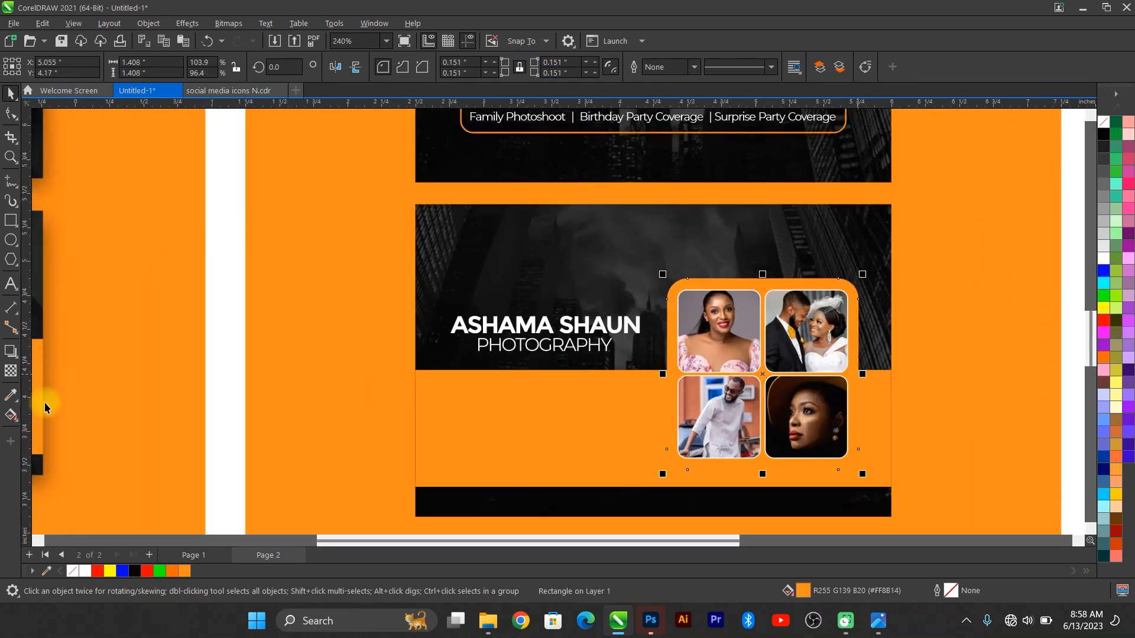
# Step: Apply a soft drop shadow beneath the orange photo-grid frame with the Drop Shadow tool
pyautogui.click(10, 350)
pyautogui.moveTo(760, 404); pyautogui.dragTo(760, 491)
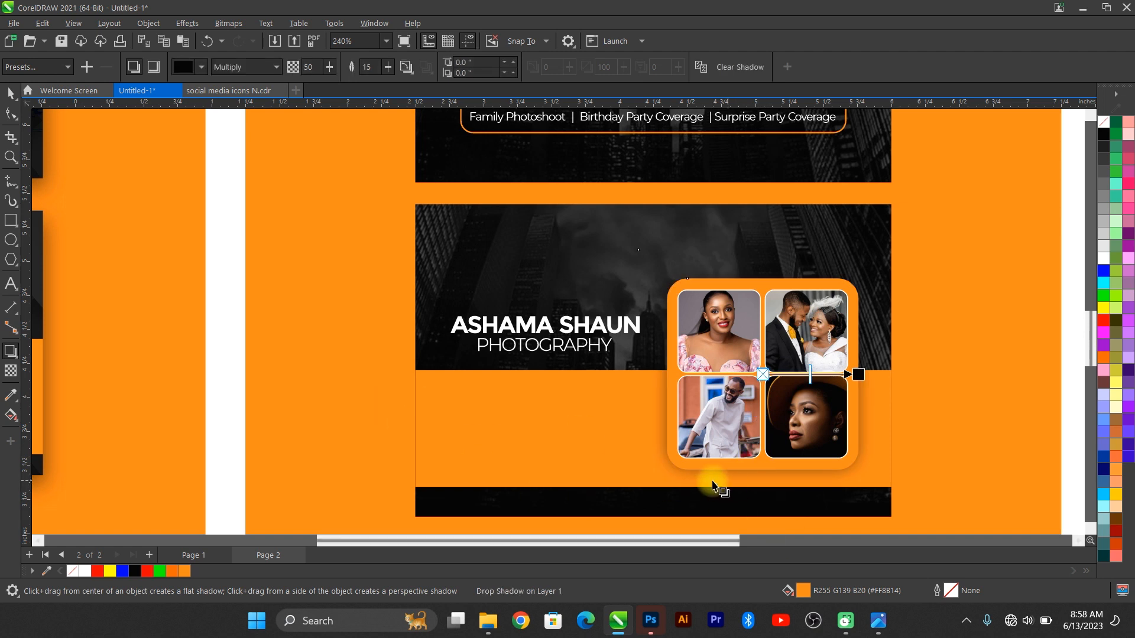
pyautogui.click(10, 92)
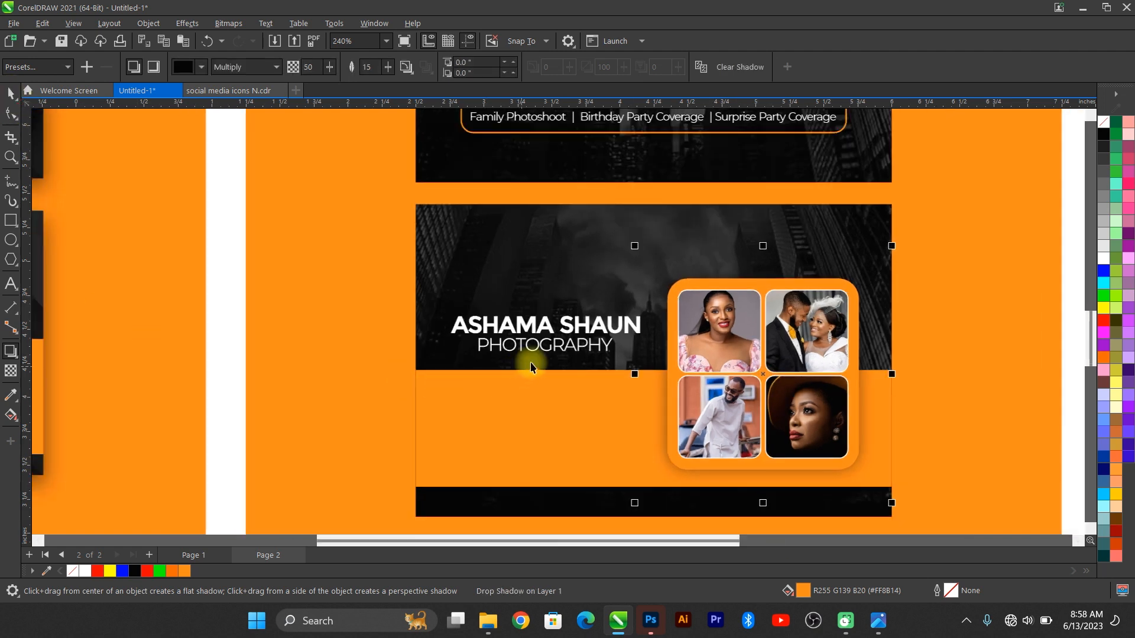
pyautogui.scroll(-1, 531, 362)
pyautogui.scroll(1, 527, 337)
pyautogui.click(559, 342)
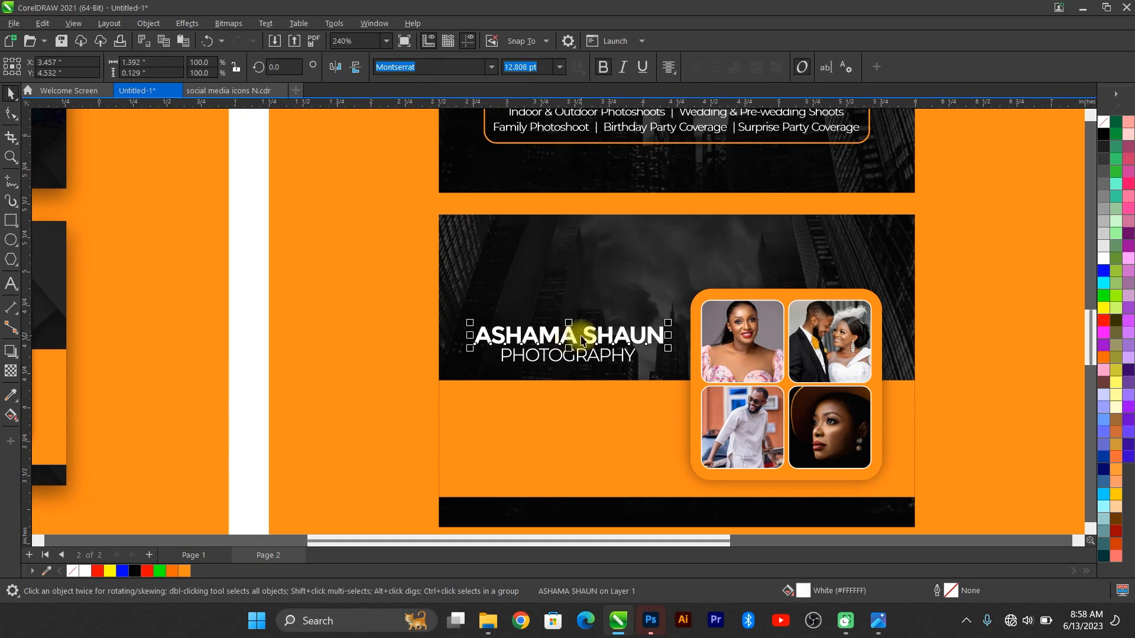
pyautogui.hotkey('ctrl', 'd')
pyautogui.click(609, 304)
pyautogui.moveTo(609, 304); pyautogui.dragTo(790, 262)
pyautogui.doubleClick(847, 259)
pyautogui.hotkey('ctrl', 'a')
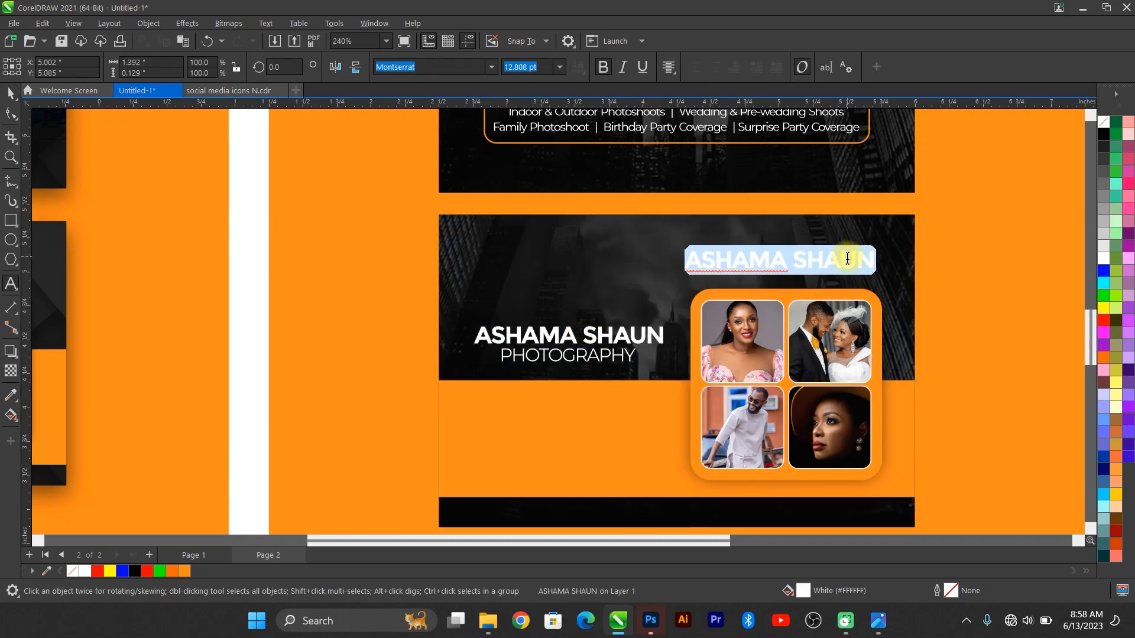
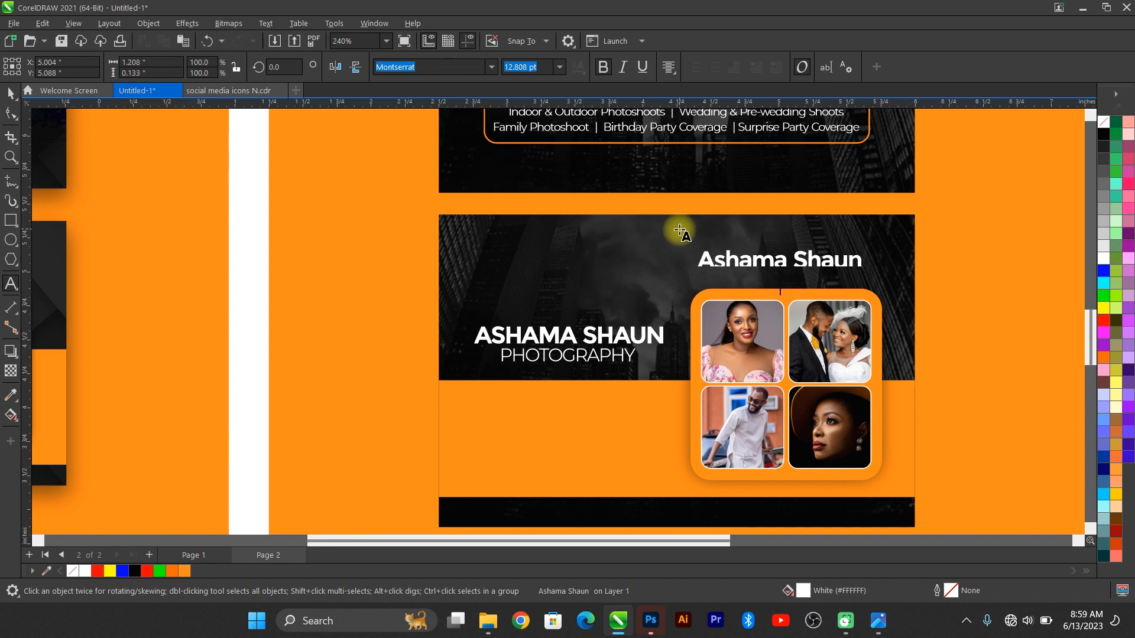
pyautogui.write('Director')
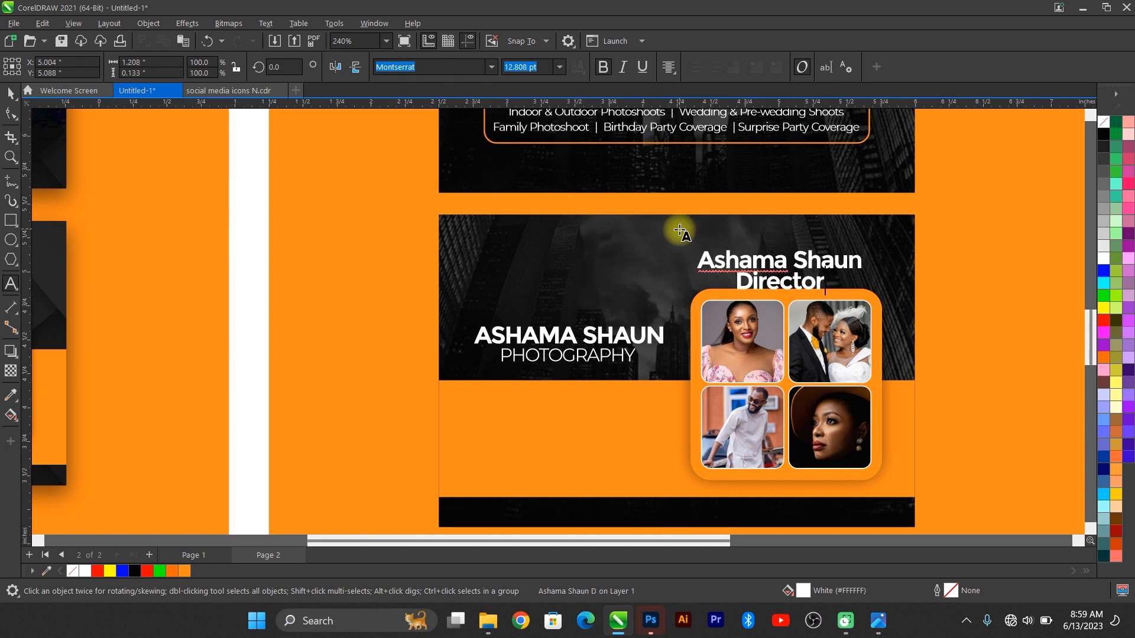
pyautogui.hotkey('ctrl', 'k')
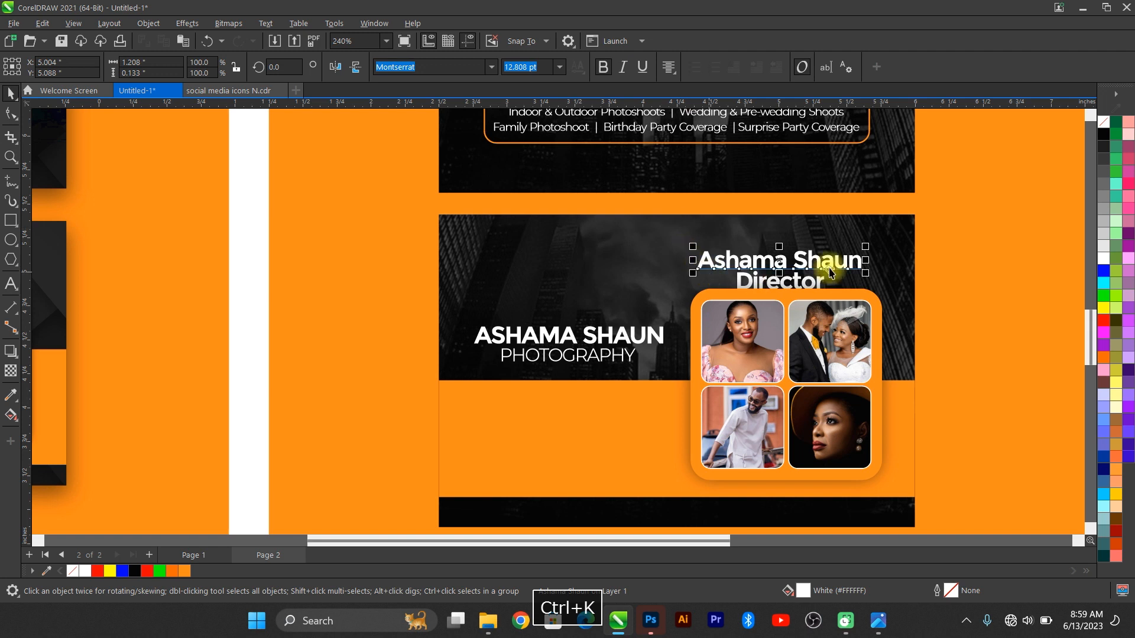
pyautogui.click(771, 283)
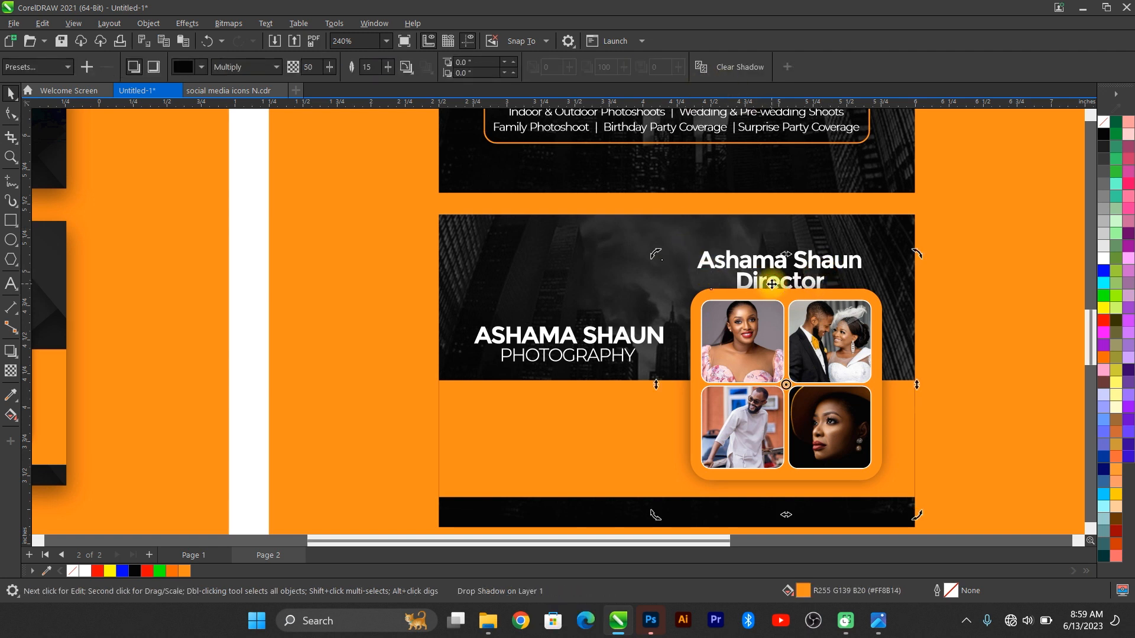
pyautogui.scroll(-3, 506, 312)
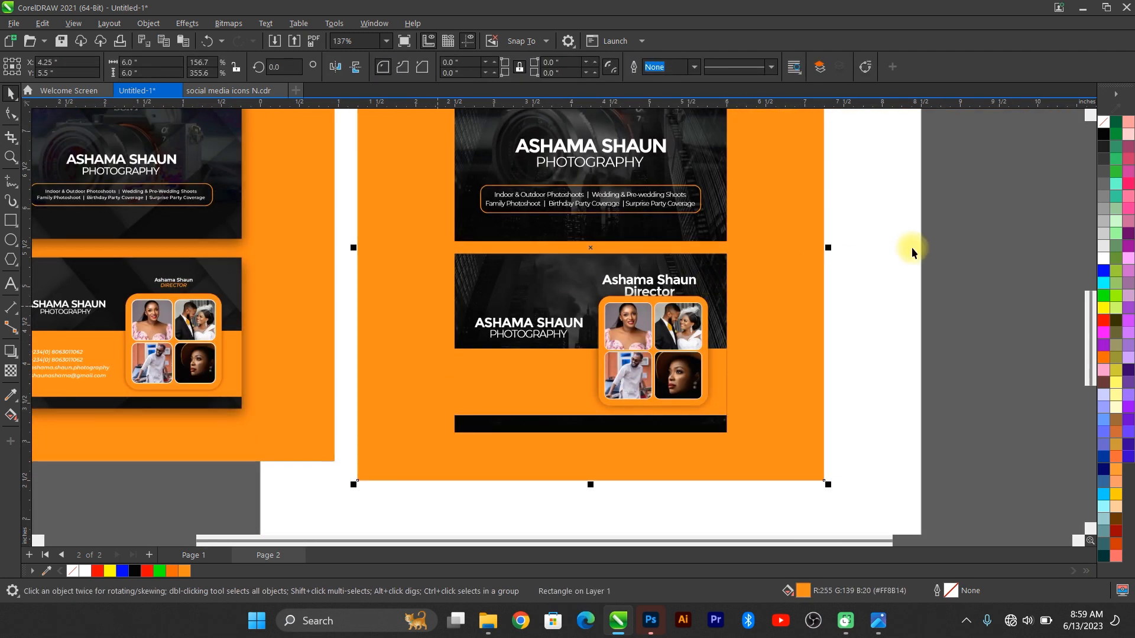
# Step: Unbold the Director title, italicize both lines and scale them down
pyautogui.moveTo(975, 236); pyautogui.dragTo(572, 316)
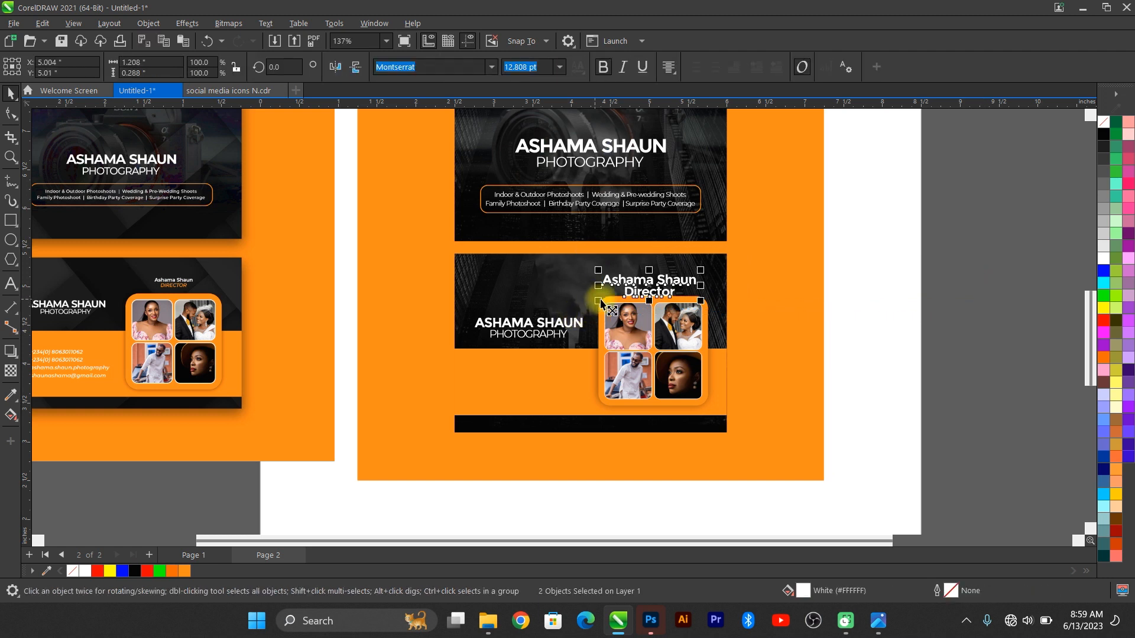
pyautogui.click(688, 259)
pyautogui.click(668, 290)
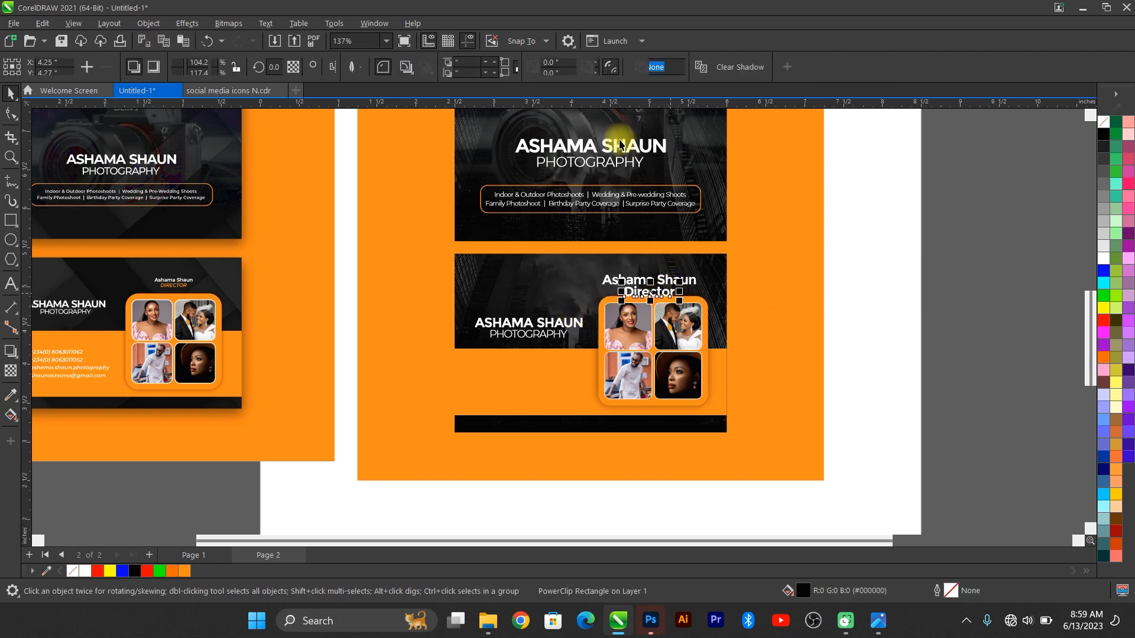
pyautogui.click(603, 69)
pyautogui.scroll(3, 674, 283)
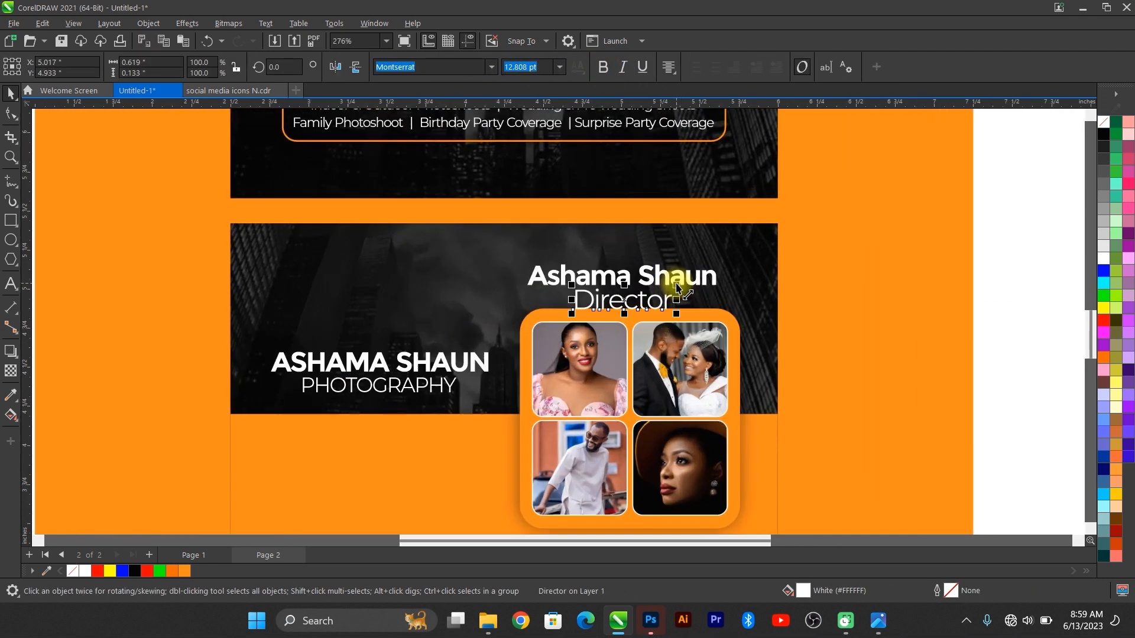
pyautogui.click(623, 66)
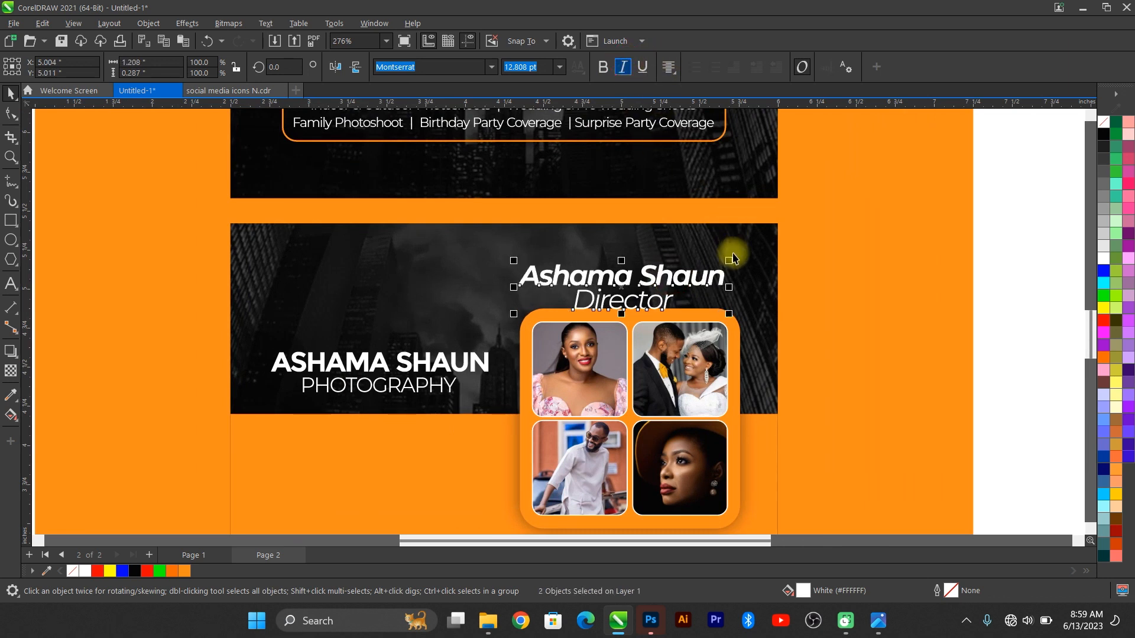
pyautogui.moveTo(725, 263); pyautogui.dragTo(702, 267)
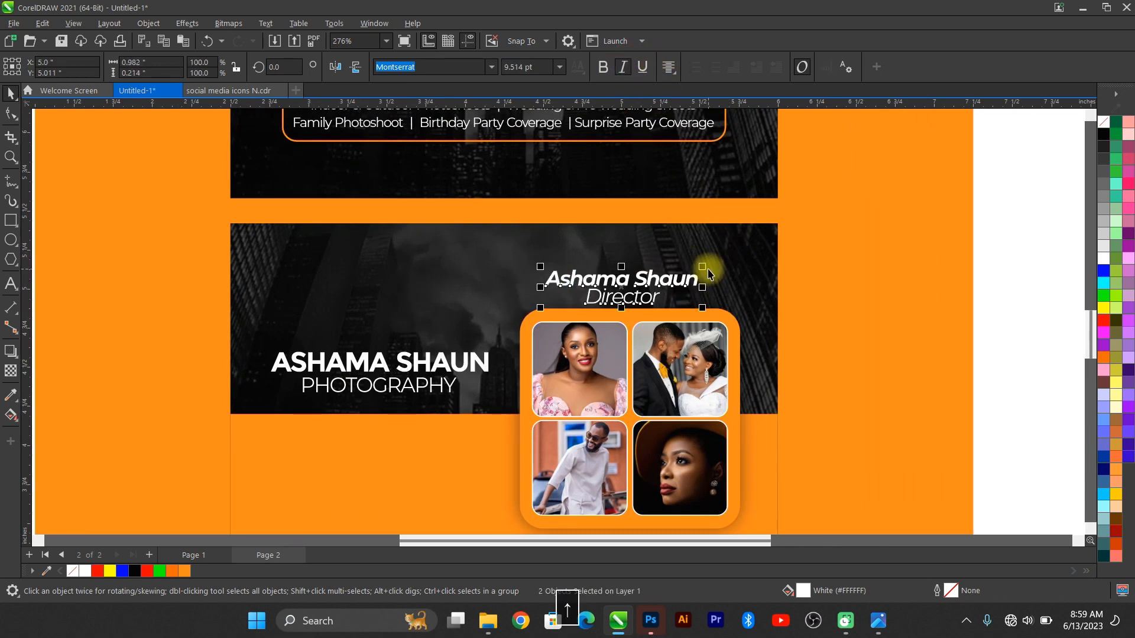
pyautogui.press('Up')
pyautogui.press('Up')
pyautogui.press('Up')
# Step: Centre the name and title horizontally over the orange photo frame and shrink them slightly
pyautogui.keyDown('shift'); pyautogui.click(670, 312); pyautogui.keyUp('shift')
pyautogui.press('c')
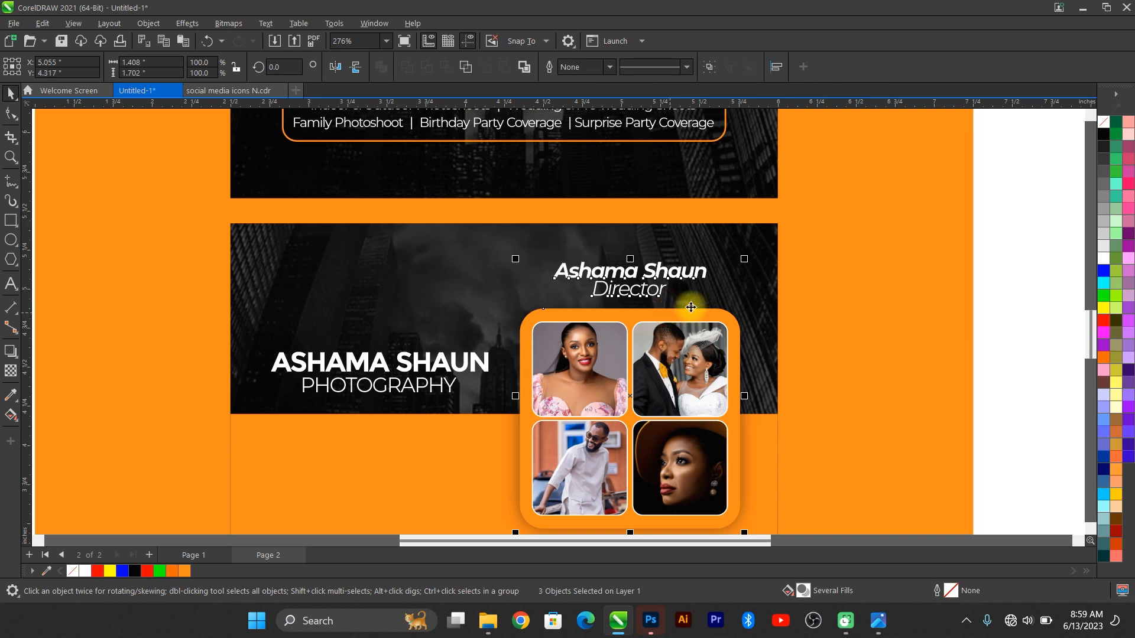
pyautogui.keyDown('shift'); pyautogui.click(679, 310); pyautogui.keyUp('shift')
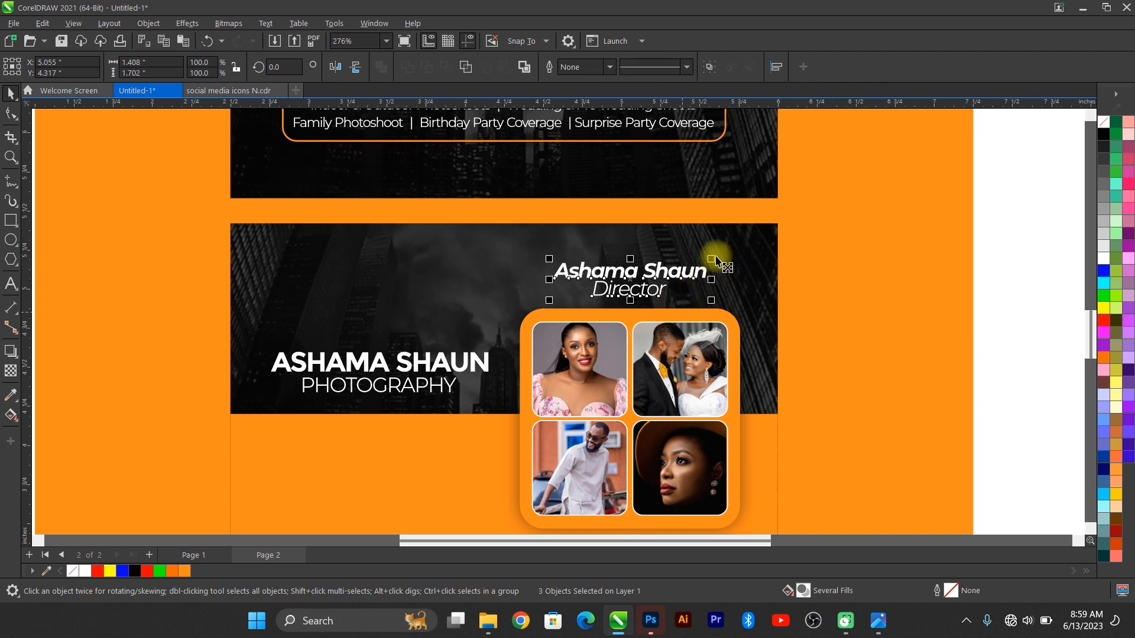
pyautogui.moveTo(712, 259); pyautogui.dragTo(699, 252)
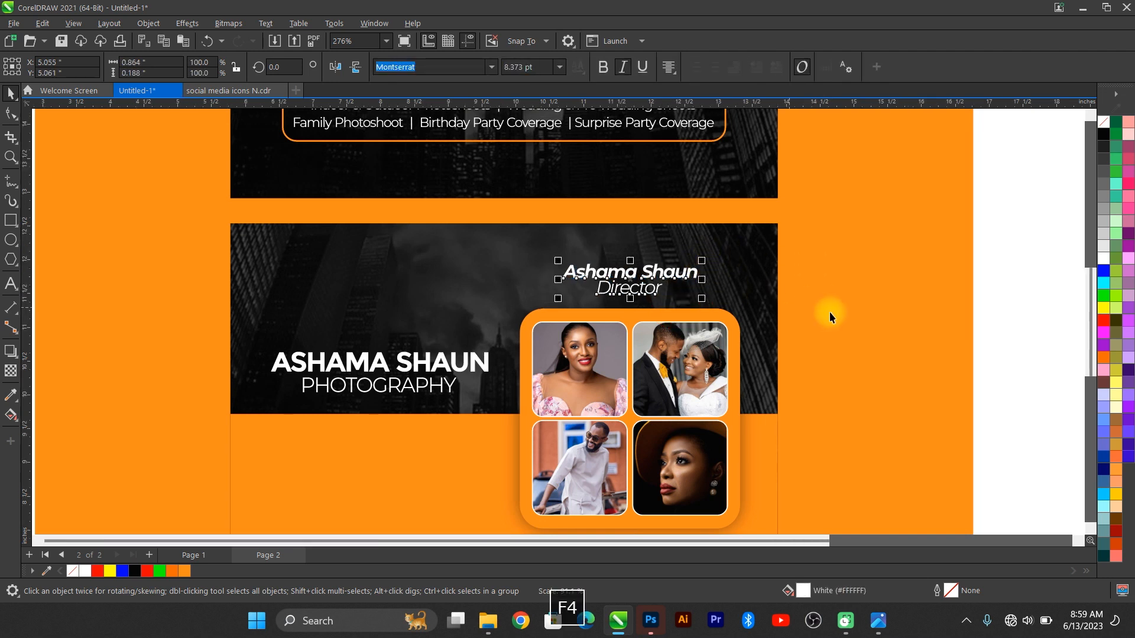
pyautogui.press('F4')
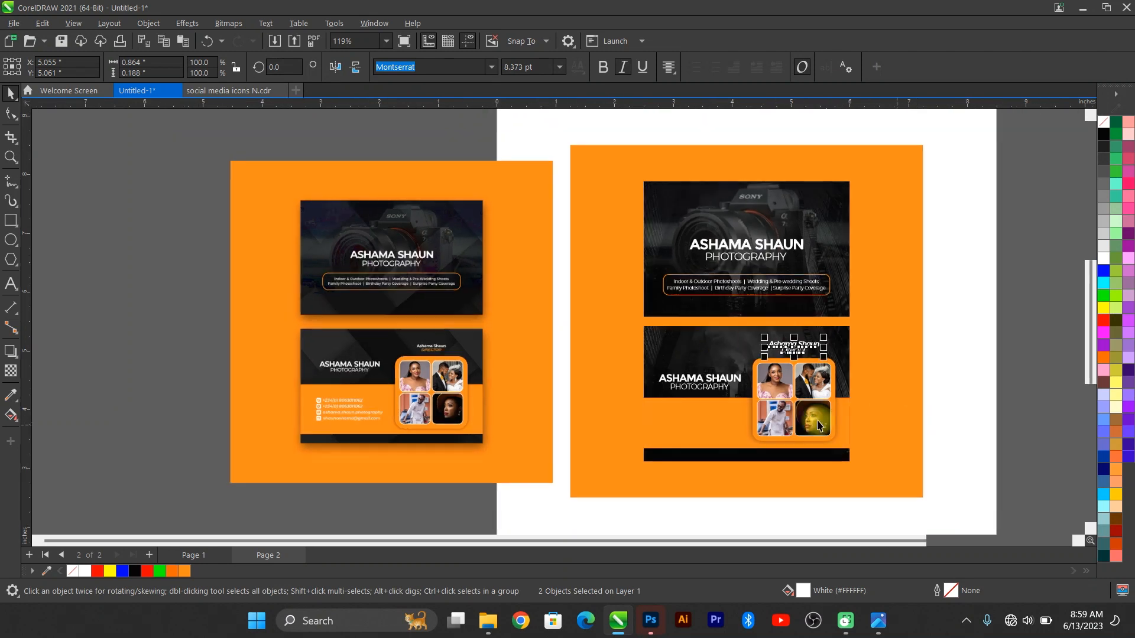
pyautogui.scroll(2, 866, 456)
# Step: Colour the Director title orange (#FF8B14)
pyautogui.click(755, 311)
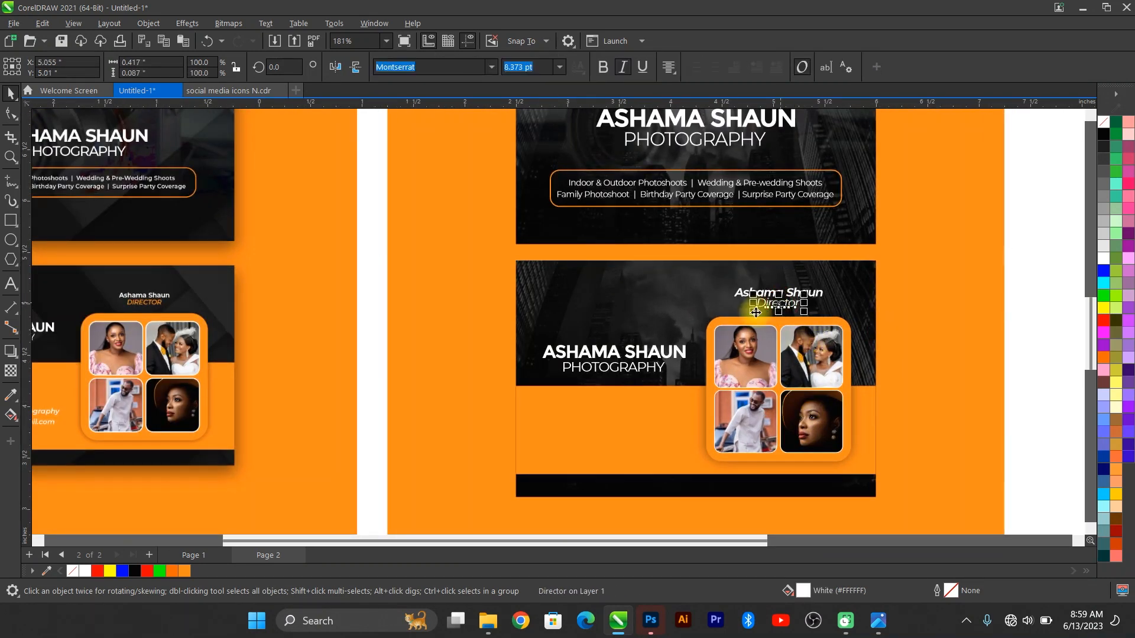
pyautogui.click(171, 573)
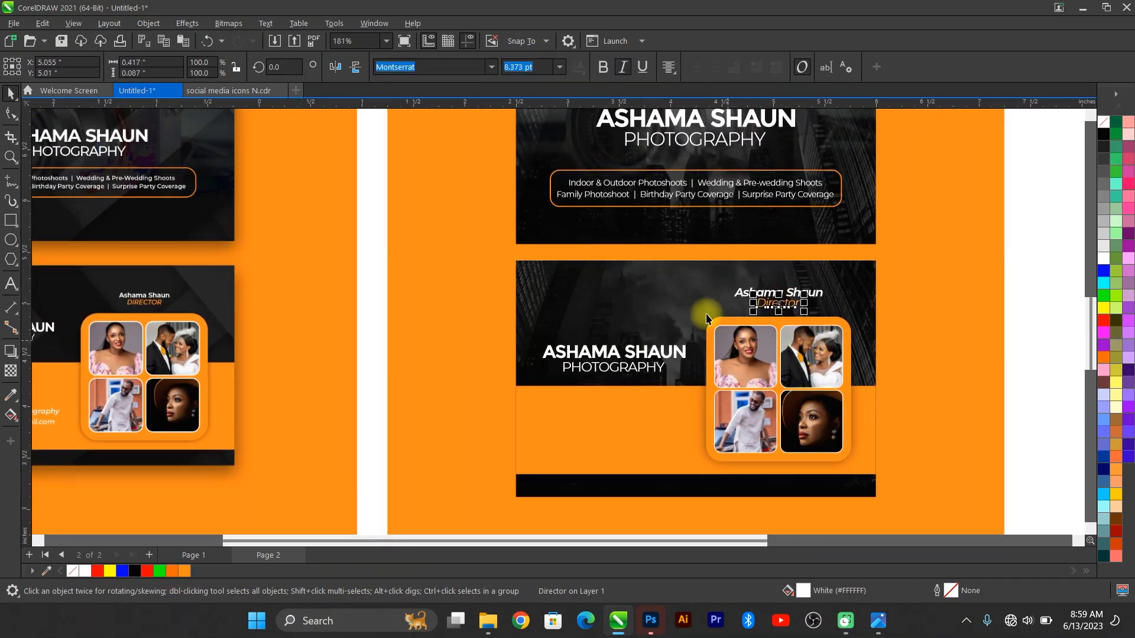
pyautogui.scroll(-1, 709, 312)
pyautogui.scroll(-1, 363, 422)
pyautogui.scroll(2, 365, 403)
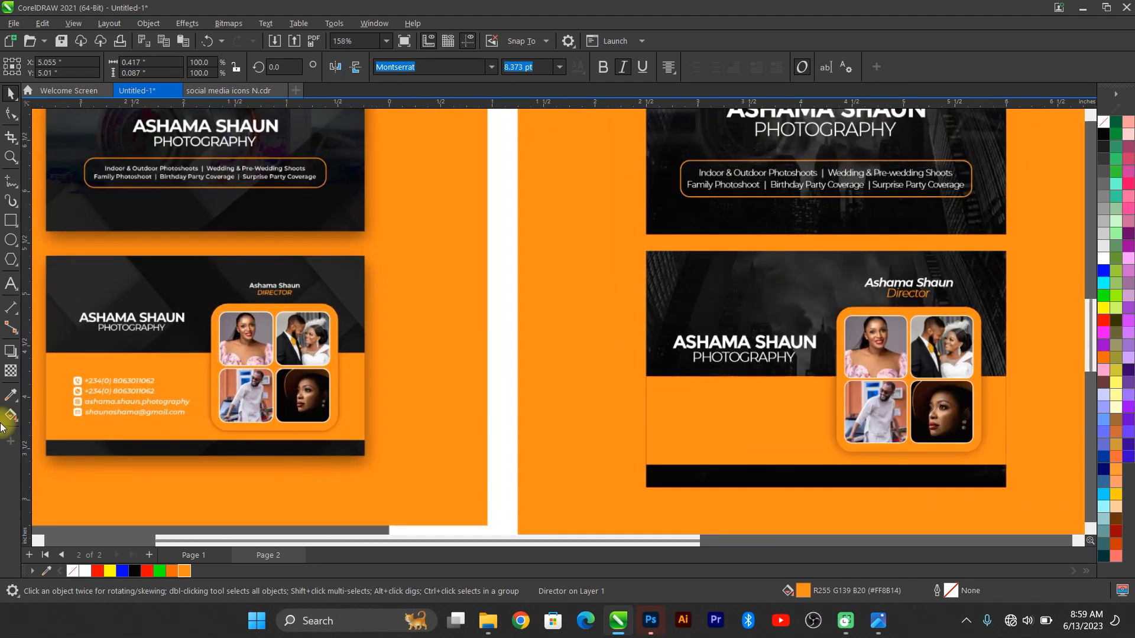
pyautogui.scroll(1, 98, 413)
pyautogui.scroll(3, 188, 389)
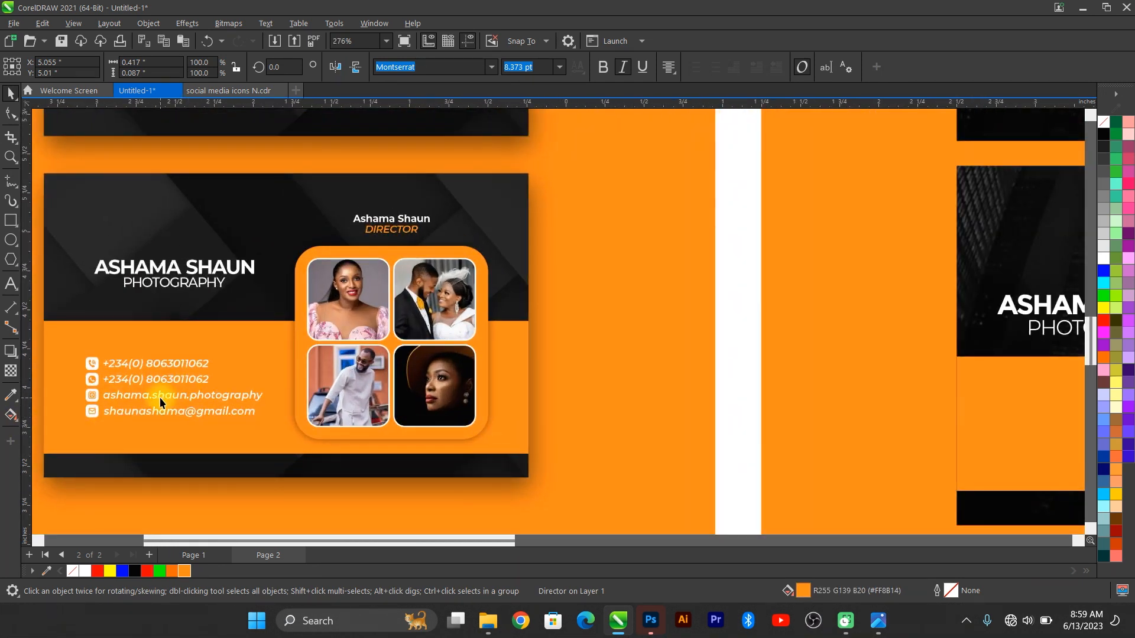
# Step: Go to Page 2 of the social media icons N.cdr file and browse its icons
pyautogui.click(228, 90)
pyautogui.press('pagedown')
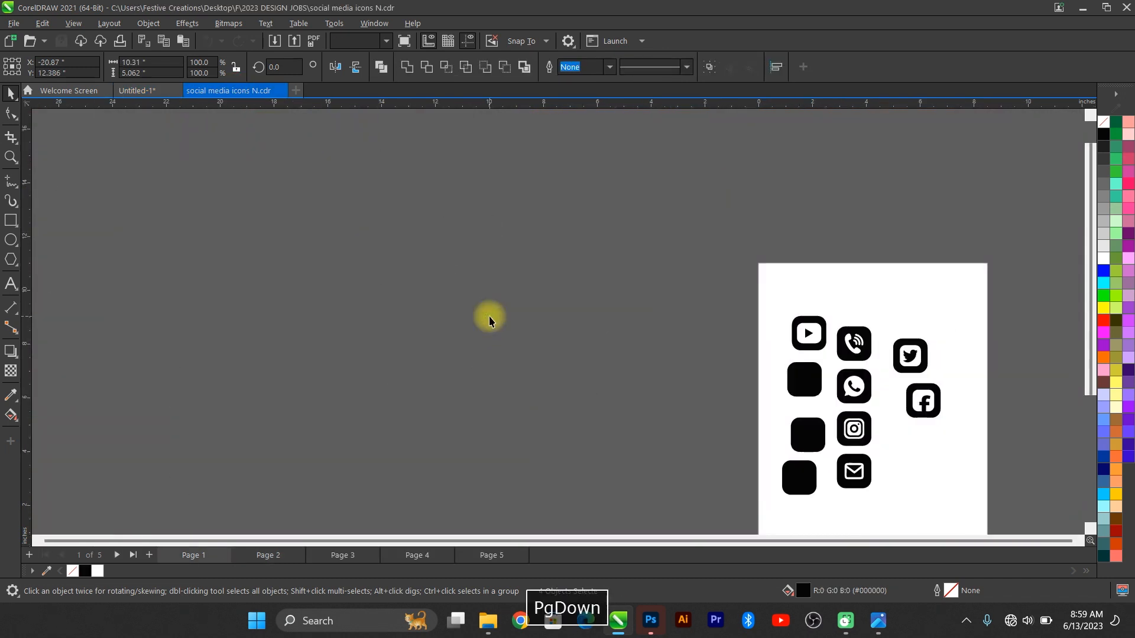
pyautogui.scroll(2, 894, 405)
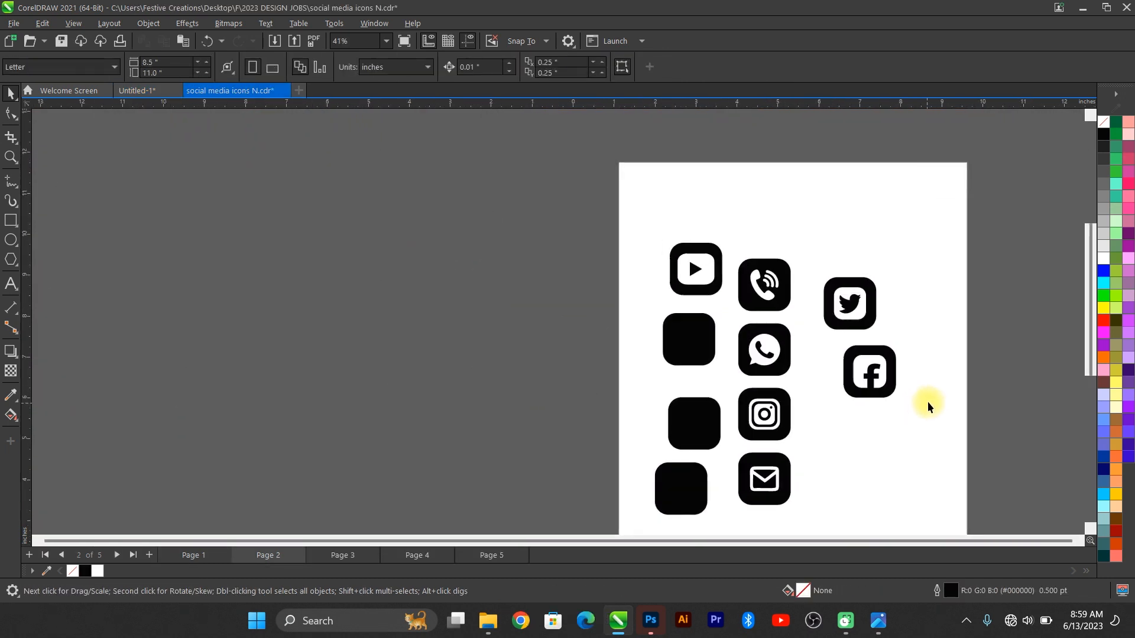
pyautogui.click(889, 362)
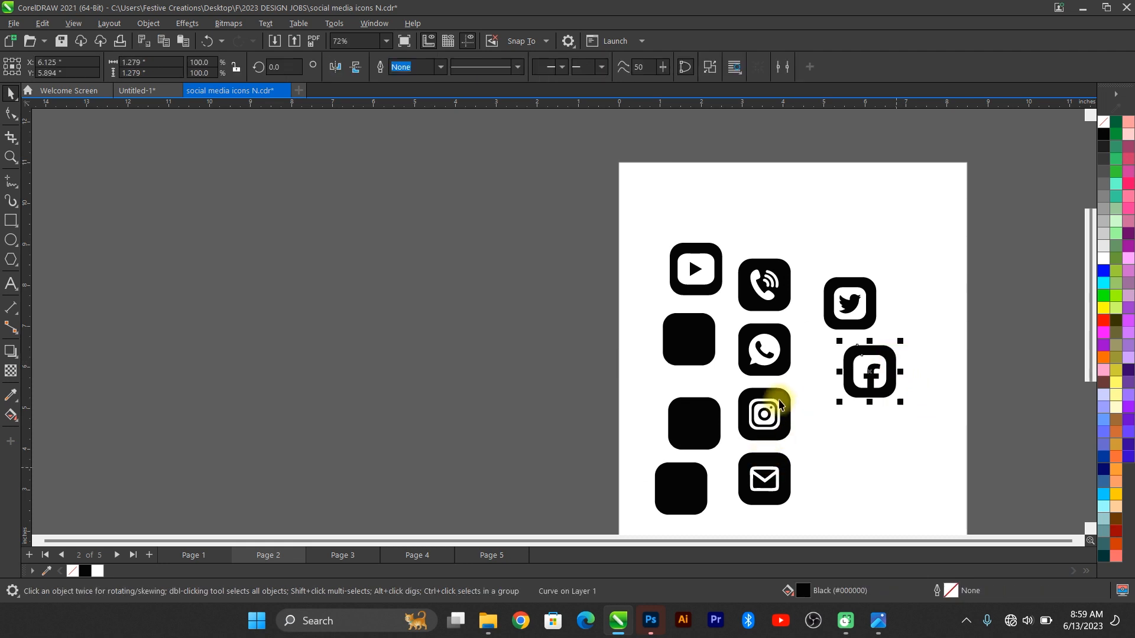
pyautogui.click(779, 401)
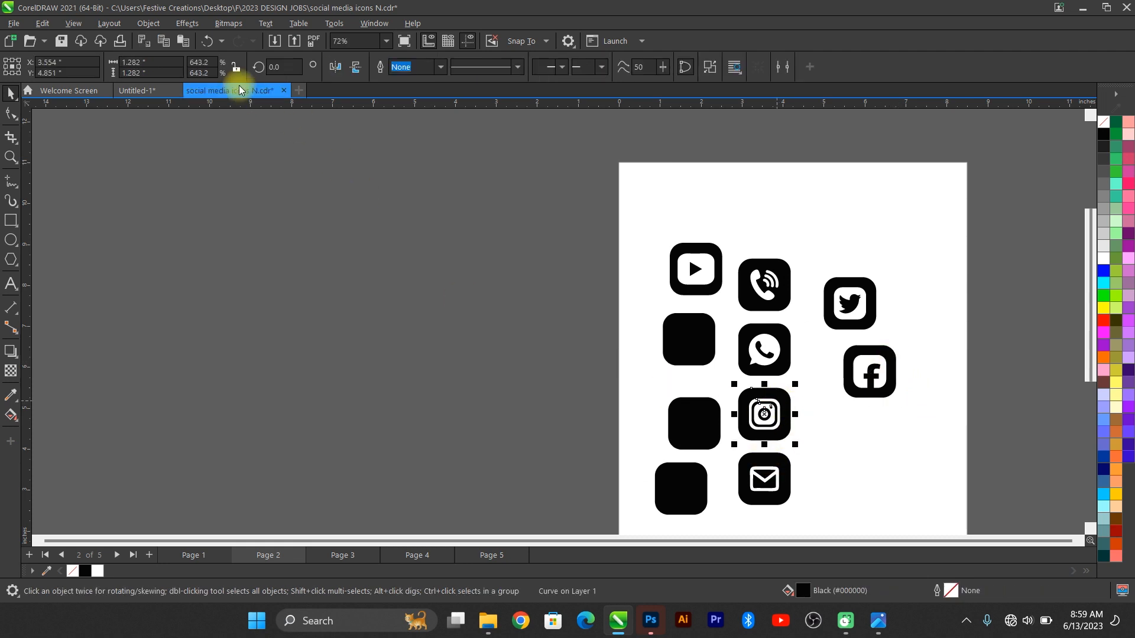
pyautogui.click(148, 91)
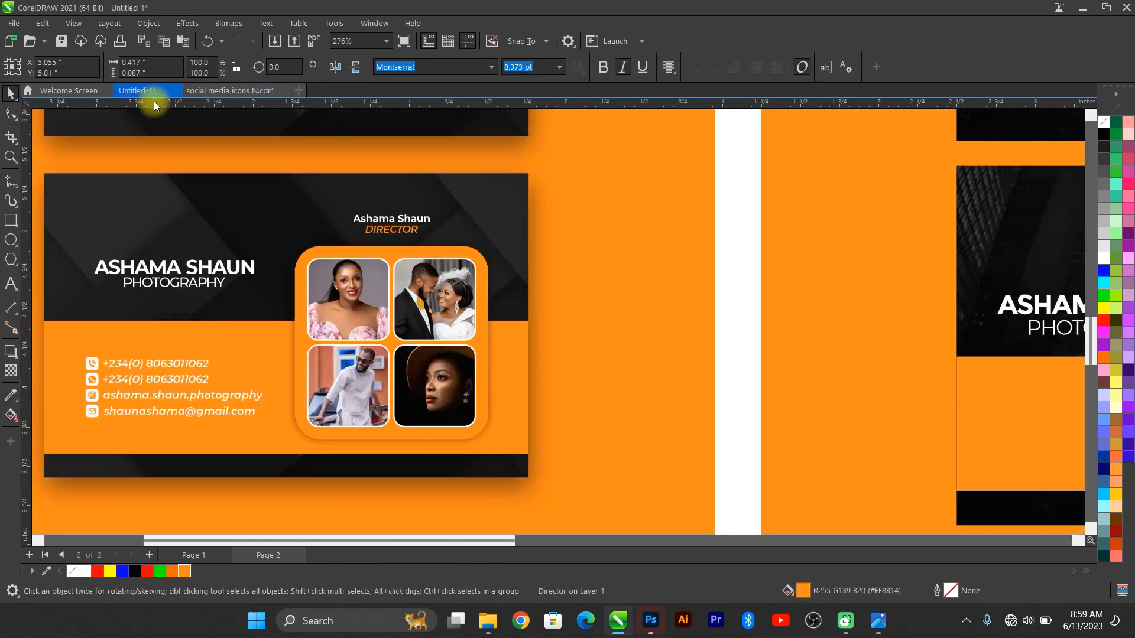
pyautogui.click(207, 90)
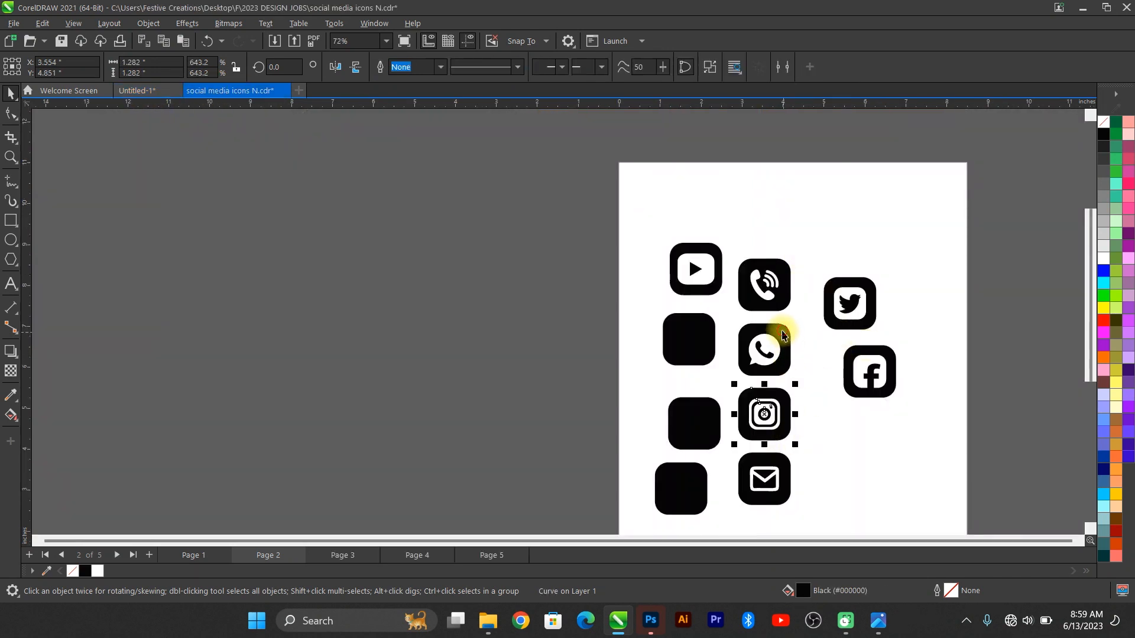
# Step: Select and copy the phone, WhatsApp, Instagram and mail icons
pyautogui.click(782, 335)
pyautogui.click(761, 277)
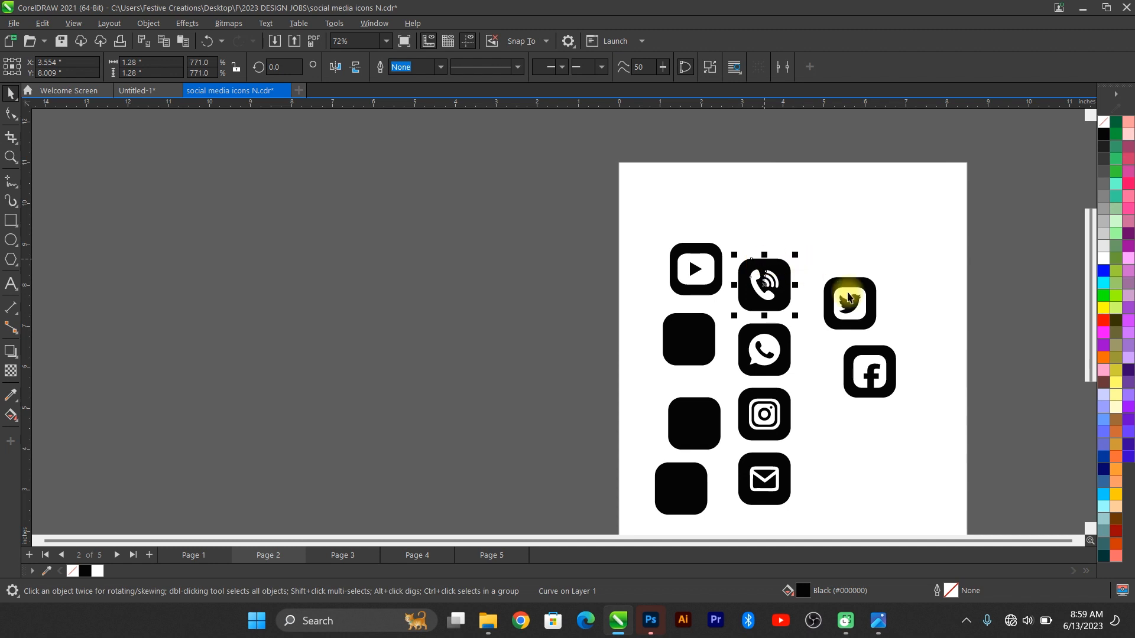
pyautogui.click(792, 374)
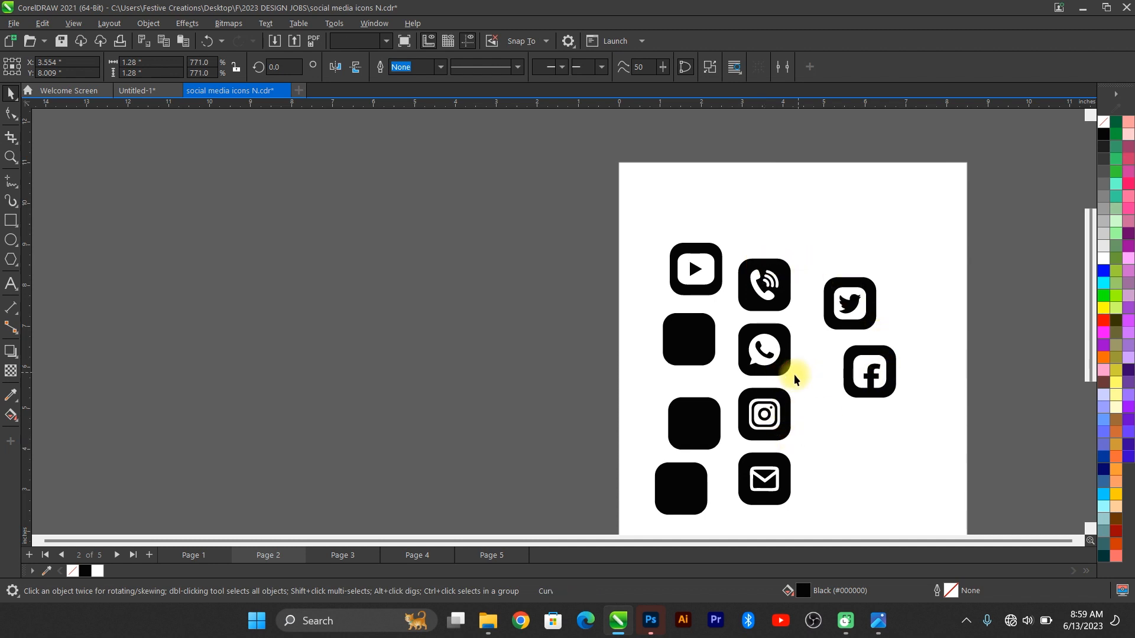
pyautogui.click(787, 269)
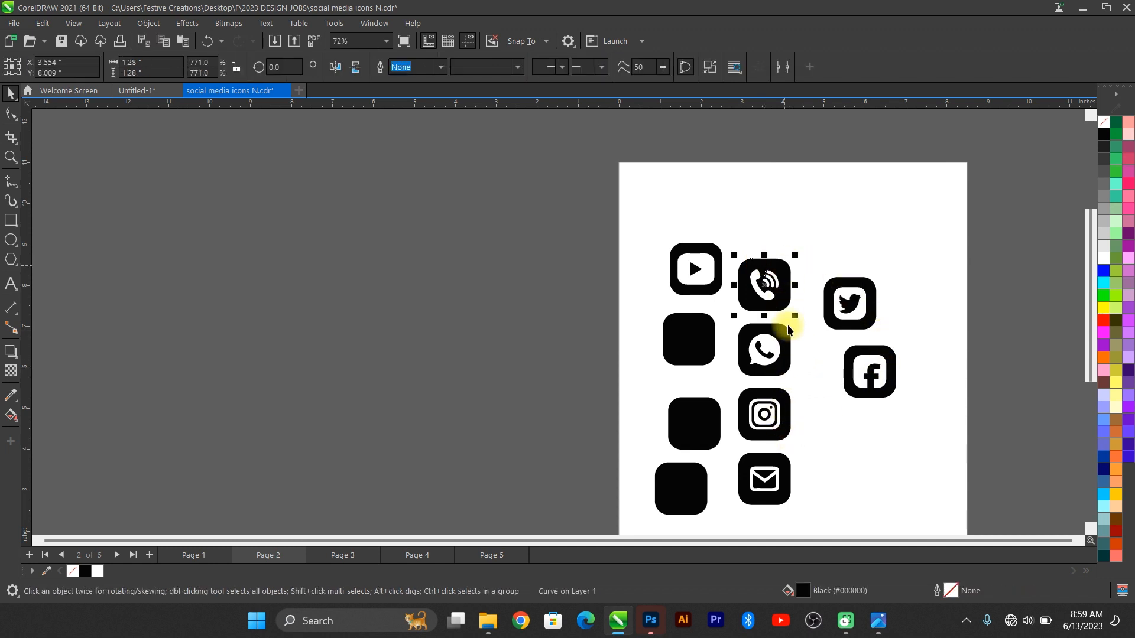
pyautogui.keyDown('shift'); pyautogui.click(779, 350); pyautogui.keyUp('shift')
pyautogui.keyDown('shift'); pyautogui.click(785, 402); pyautogui.keyUp('shift')
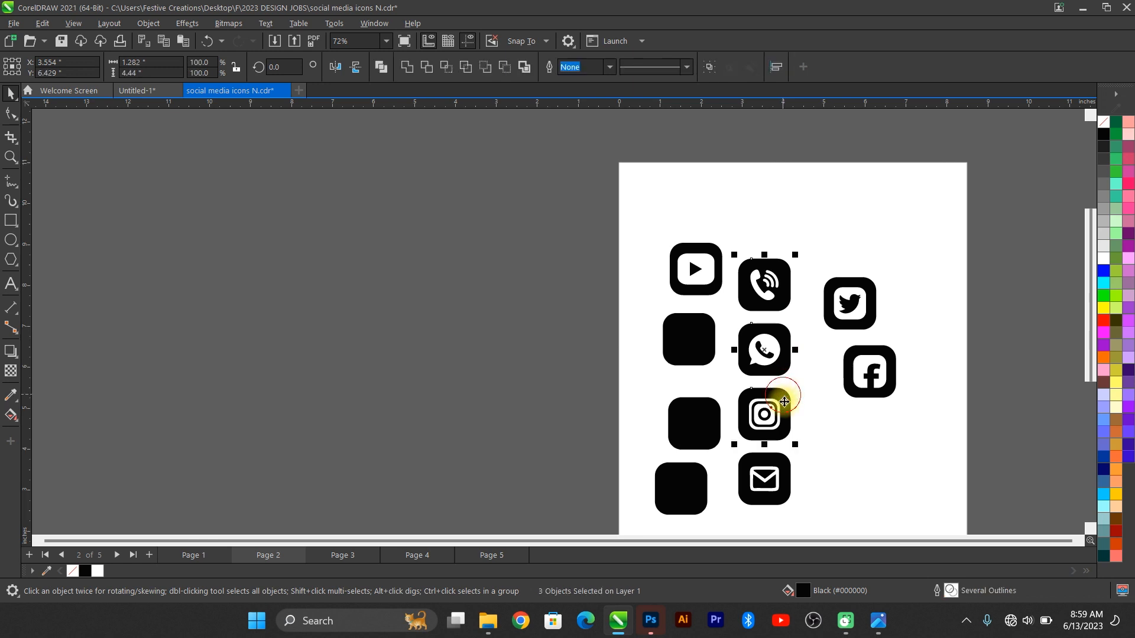
pyautogui.keyDown('shift'); pyautogui.click(789, 458); pyautogui.keyUp('shift')
pyautogui.hotkey('ctrl', 'c')
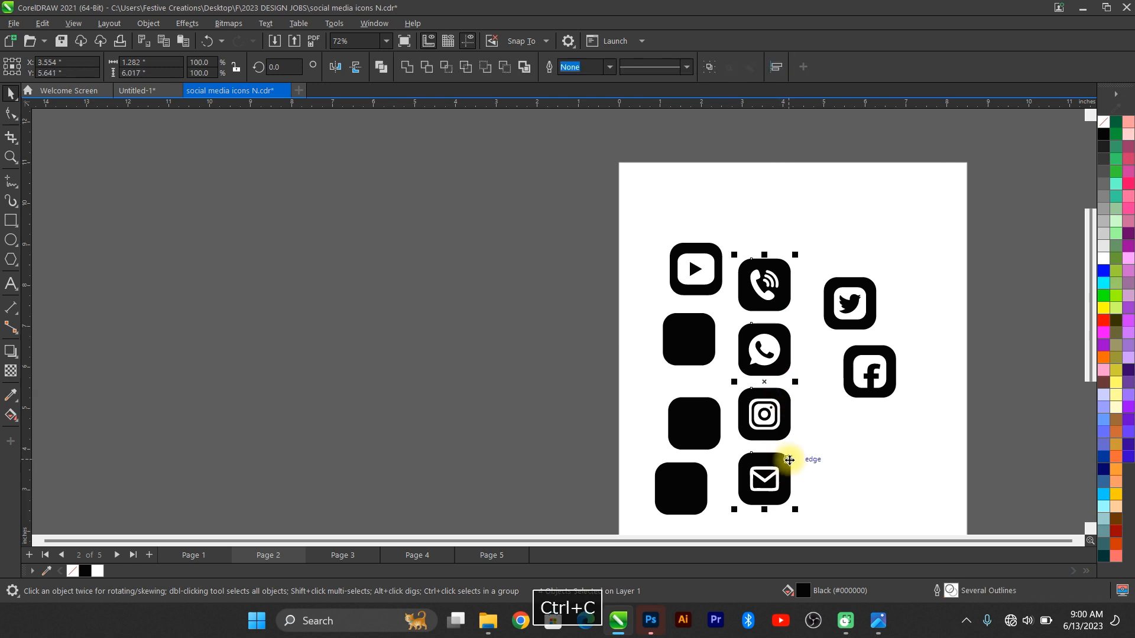
pyautogui.click(133, 91)
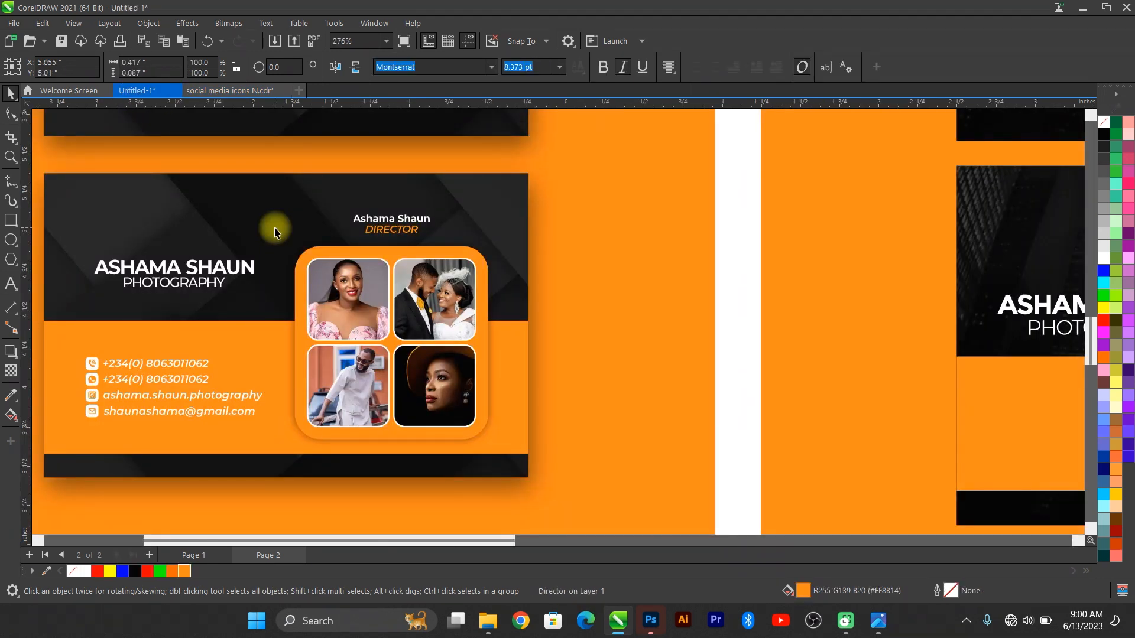
# Step: Paste the four icons, scale them down small and colour them white
pyautogui.hotkey('ctrl', 'v')
pyautogui.press('F4')
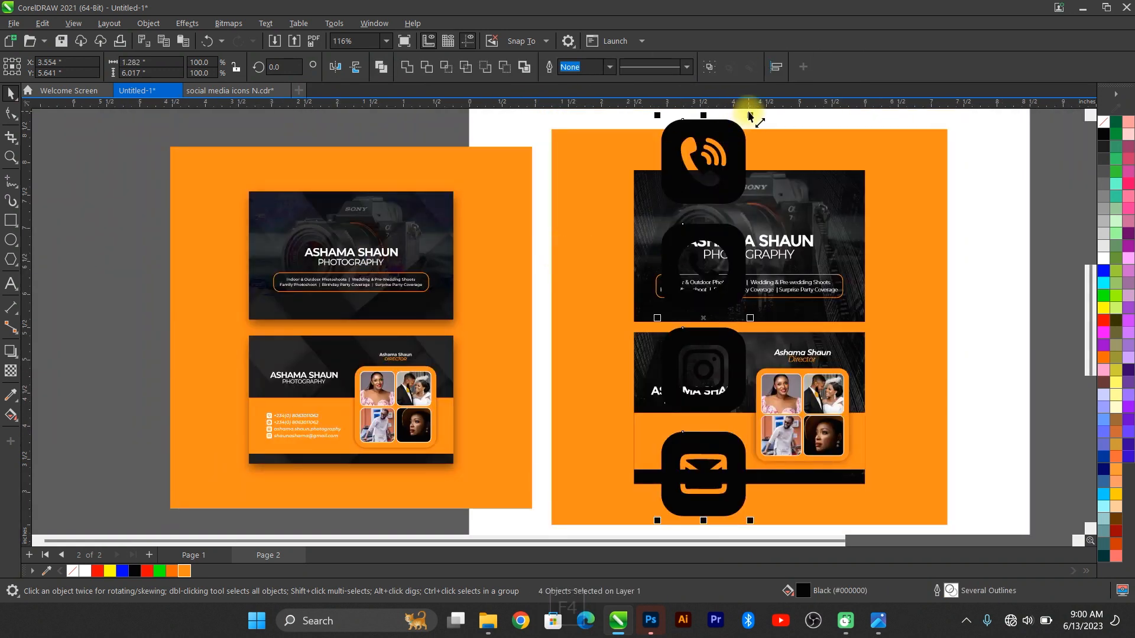
pyautogui.moveTo(750, 115); pyautogui.dragTo(663, 419)
pyautogui.scroll(5, 678, 491)
pyautogui.click(85, 571)
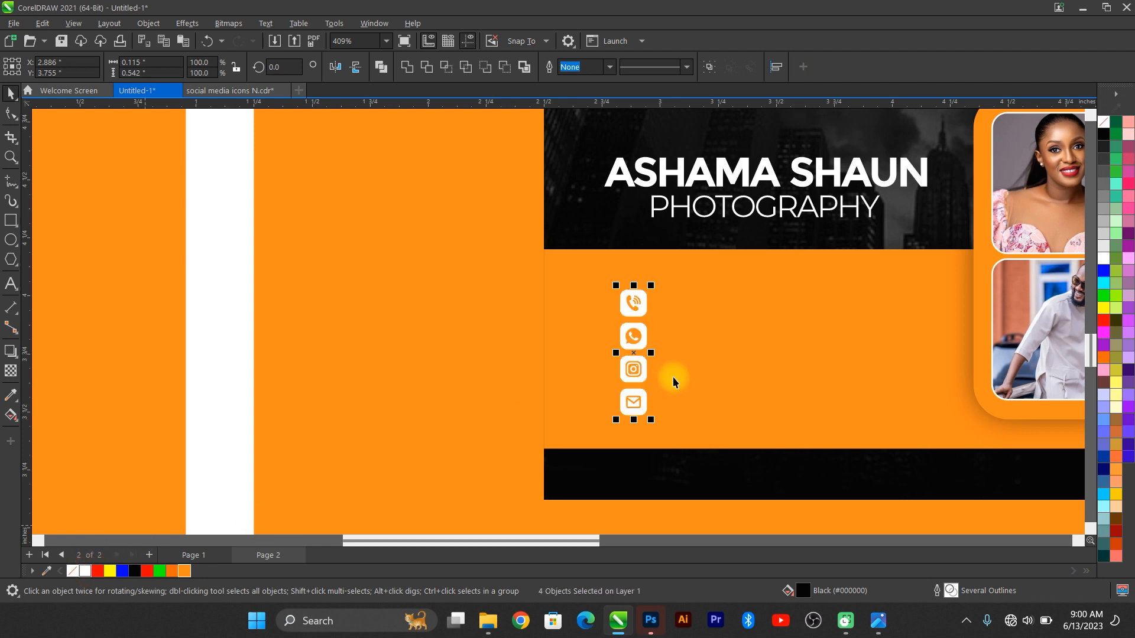
# Step: Duplicate the PHOTOGRAPHY text and move the copy down onto the orange panel
pyautogui.click(726, 204)
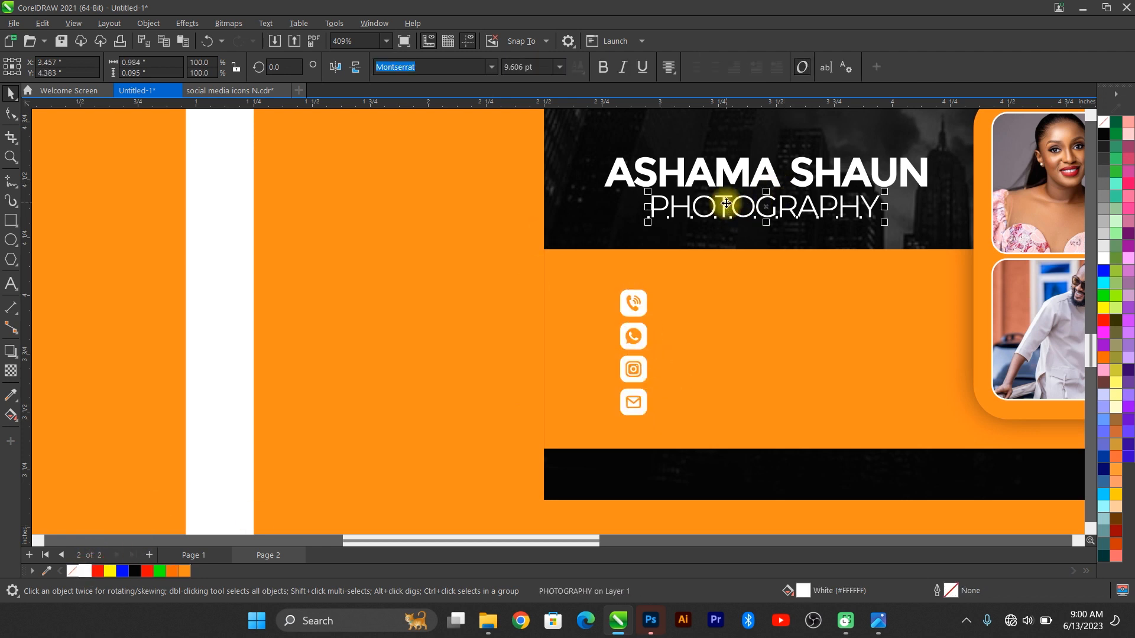
pyautogui.hotkey('ctrl', 'd')
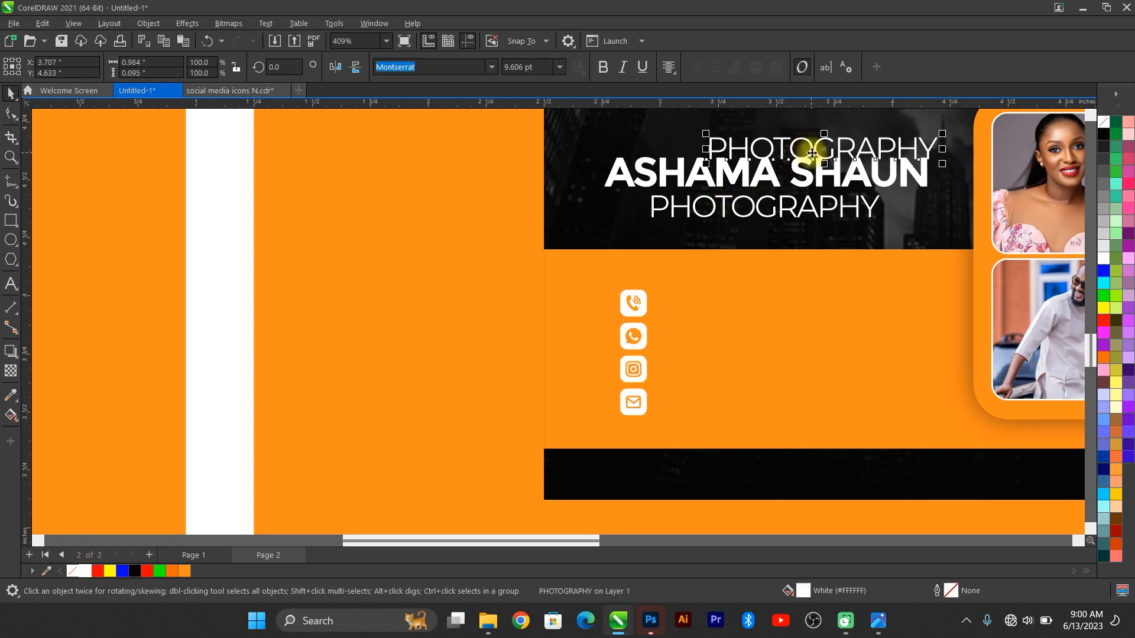
pyautogui.moveTo(812, 152); pyautogui.dragTo(776, 310)
# Step: Restore the duplicate PHOTOGRAPHY text and place it beside the phone icon
pyautogui.doubleClick(776, 309)
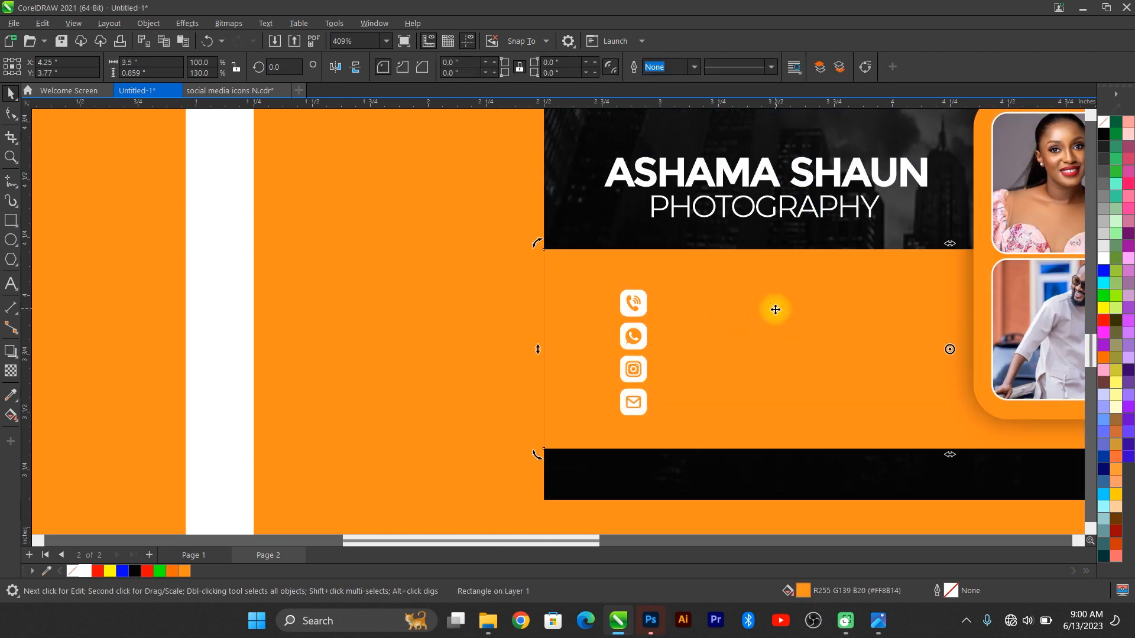
pyautogui.hotkey('ctrl', 'z')
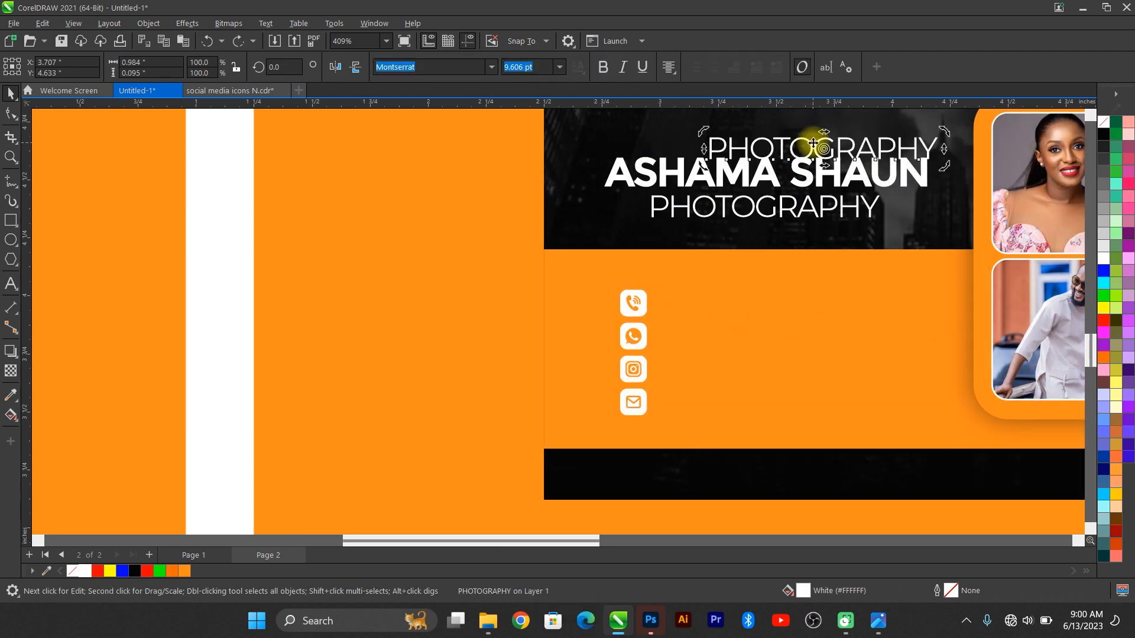
pyautogui.moveTo(813, 145); pyautogui.dragTo(770, 305)
pyautogui.click(770, 304)
pyautogui.scroll(1, 795, 304)
pyautogui.scroll(-5, 876, 303)
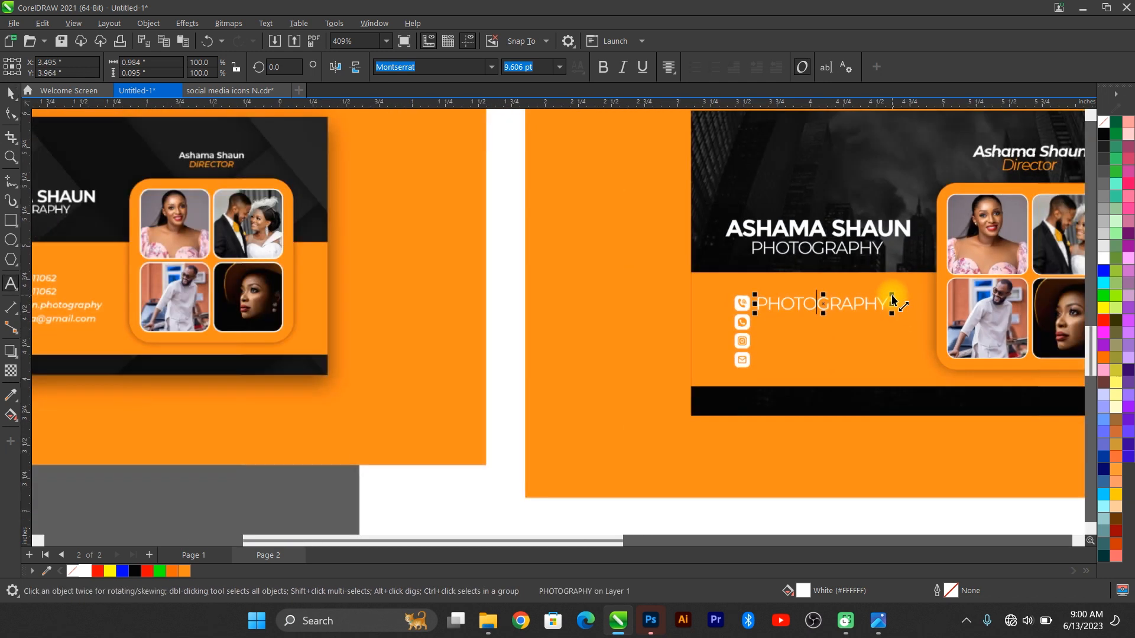
pyautogui.scroll(1, 893, 300)
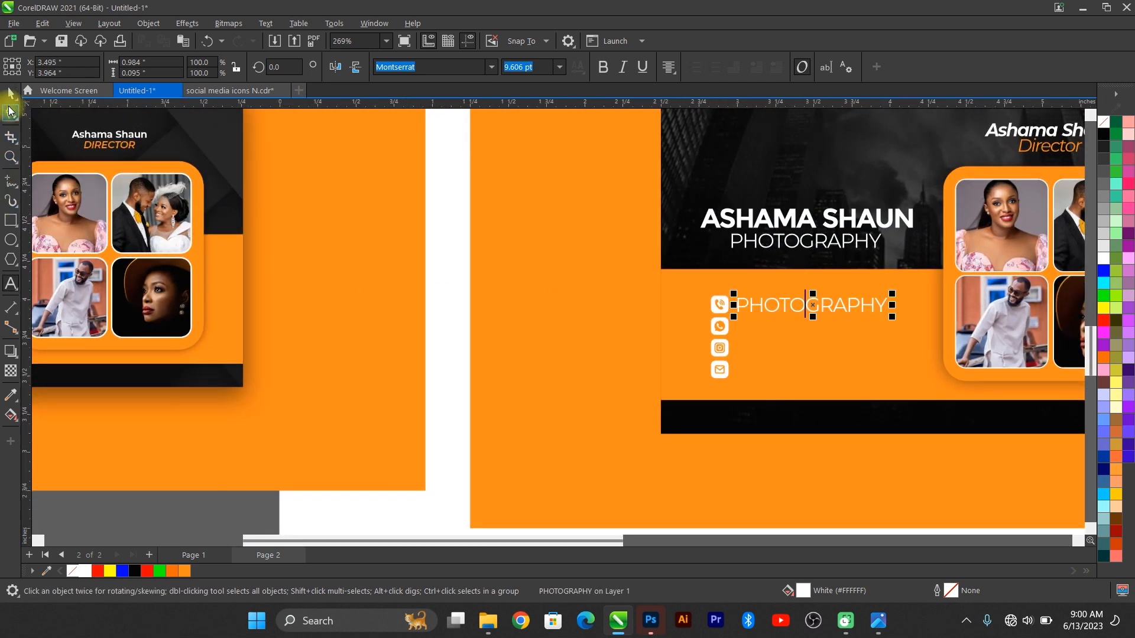
# Step: Crop the reference image to the lower card's contact details and move it beside the back card
pyautogui.press('F4')
pyautogui.click(306, 362)
pyautogui.click(11, 137)
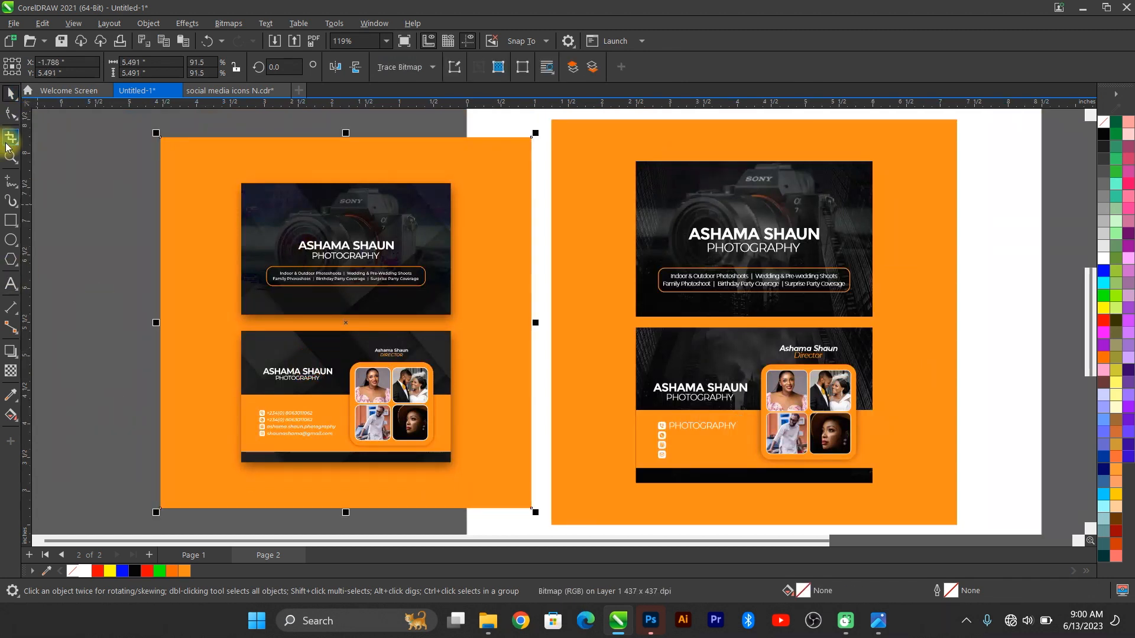
pyautogui.moveTo(247, 405); pyautogui.dragTo(346, 446)
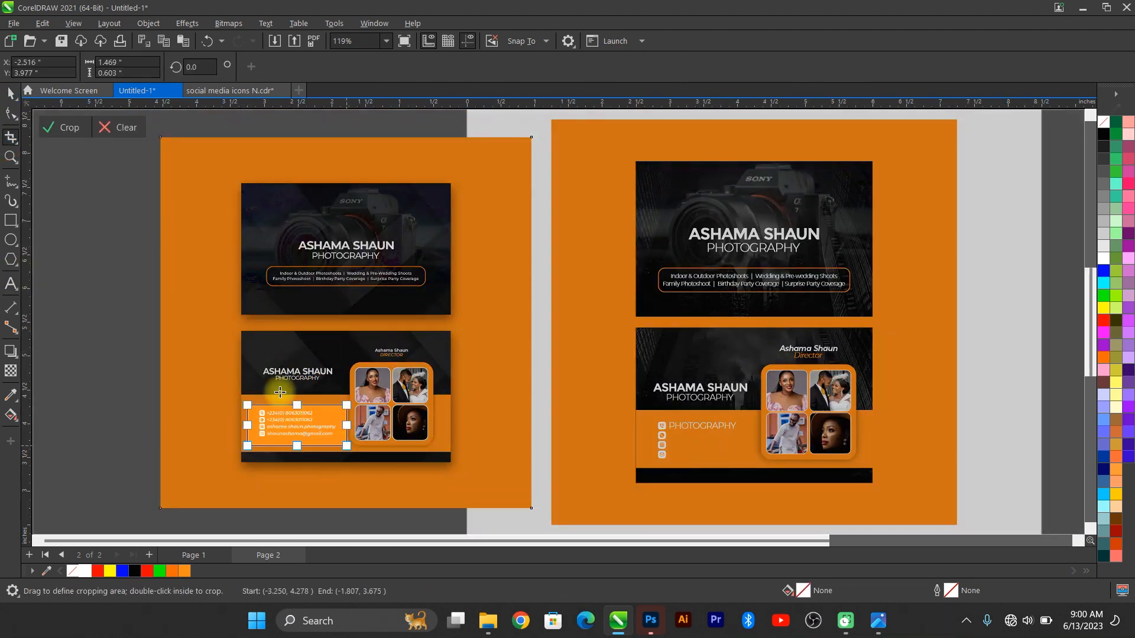
pyautogui.doubleClick(320, 416)
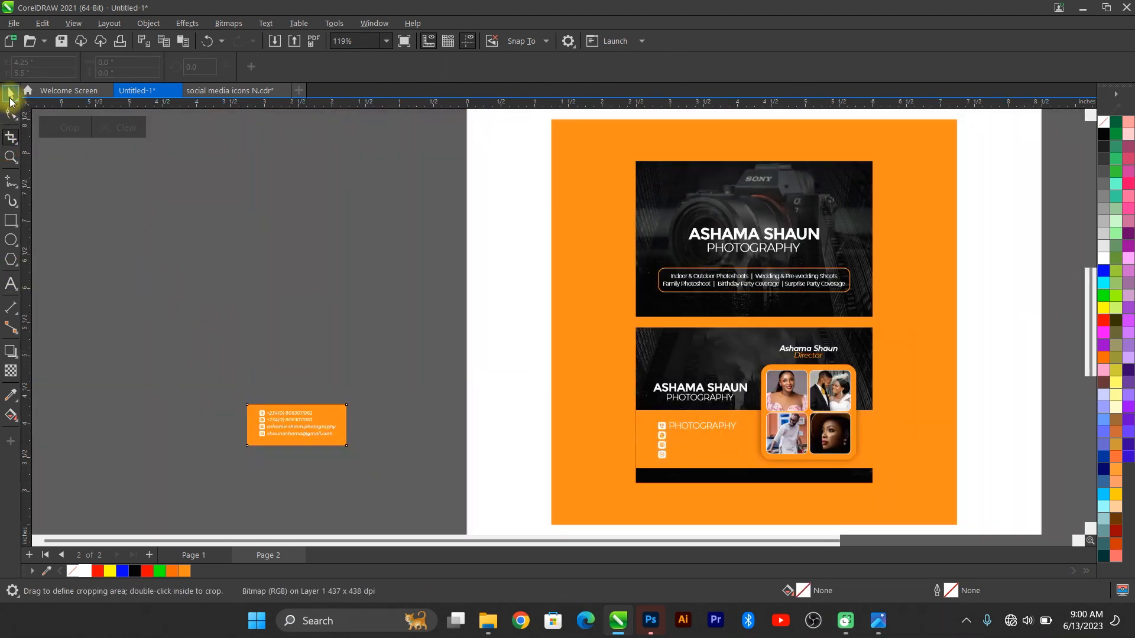
pyautogui.moveTo(334, 416); pyautogui.dragTo(622, 425)
pyautogui.scroll(3, 717, 471)
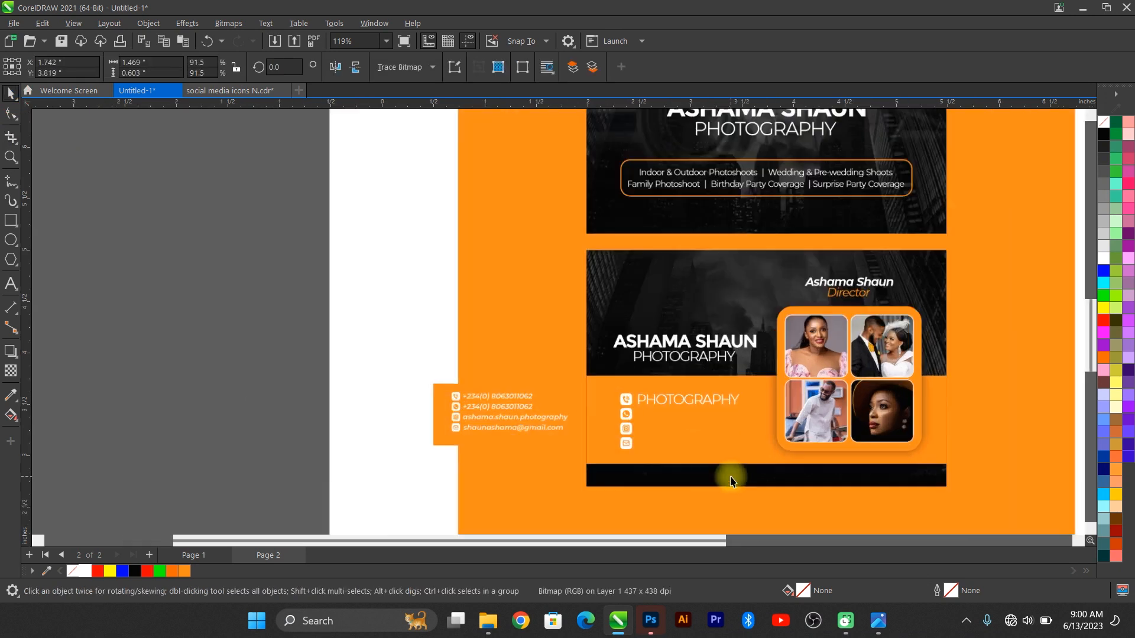
# Step: Replace the copied PHOTOGRAPHY text with the phone number
pyautogui.doubleClick(651, 328)
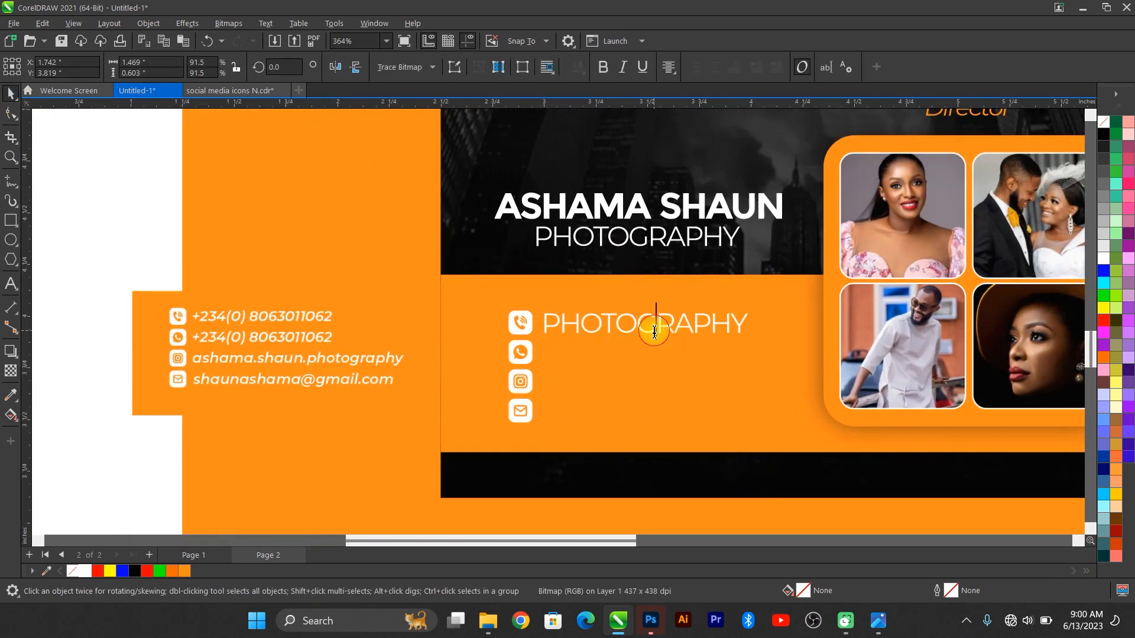
pyautogui.hotkey('ctrl', 'a')
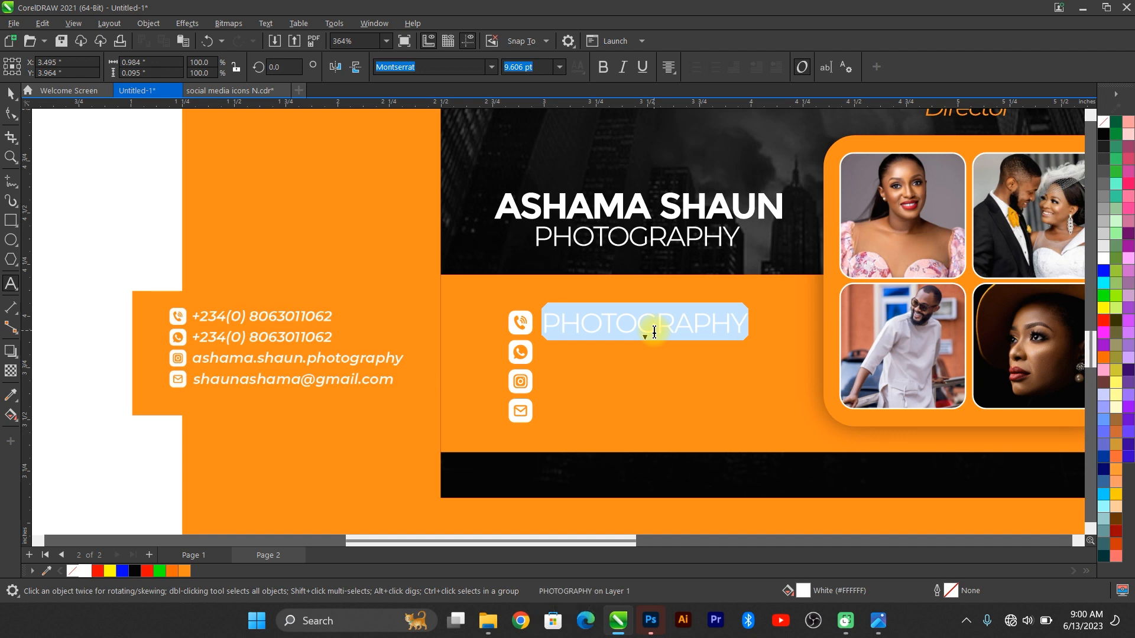
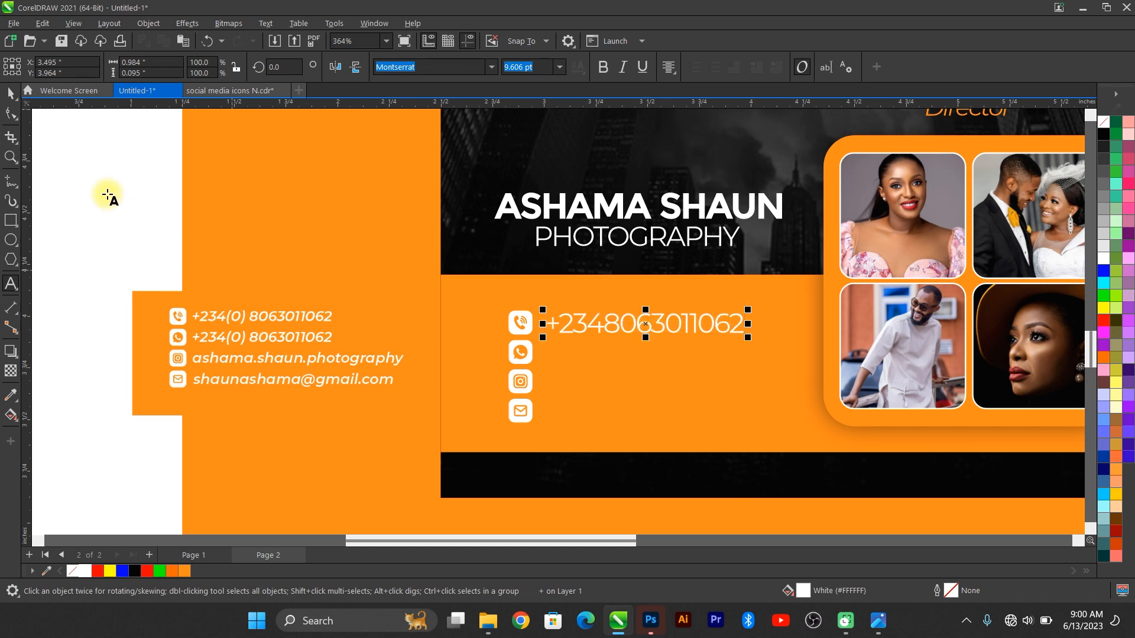
pyautogui.click(10, 93)
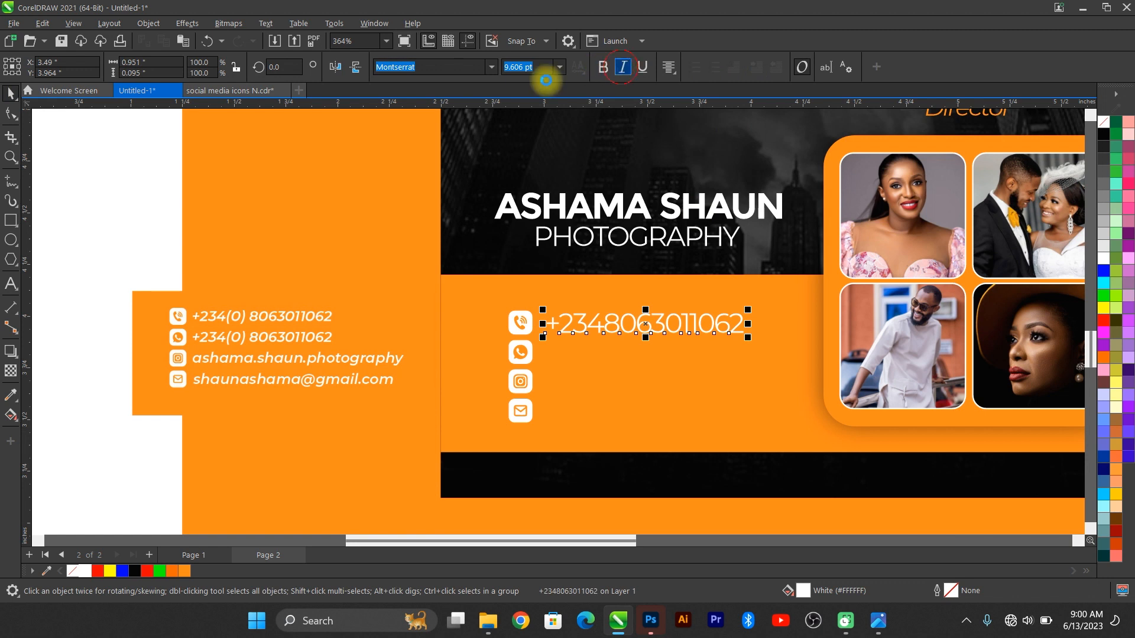
# Step: Make the phone number bold italic at 7 pt, with alignment set to none, beside the phone icon
pyautogui.hotkey('ctrl', 'i')
pyautogui.click(559, 67)
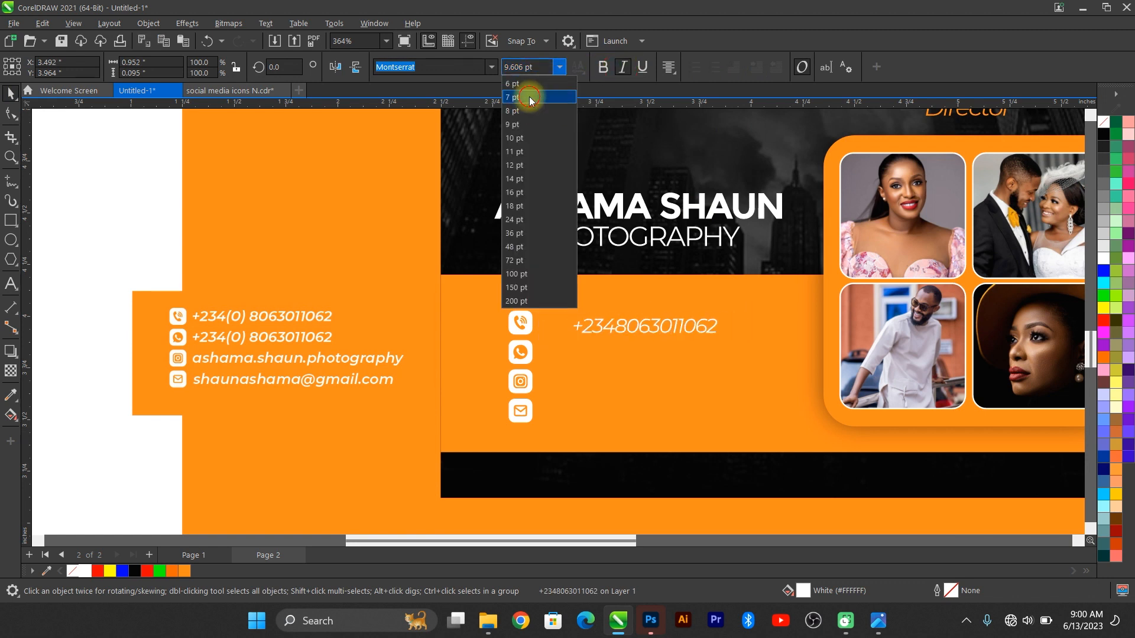
pyautogui.click(528, 97)
pyautogui.click(603, 67)
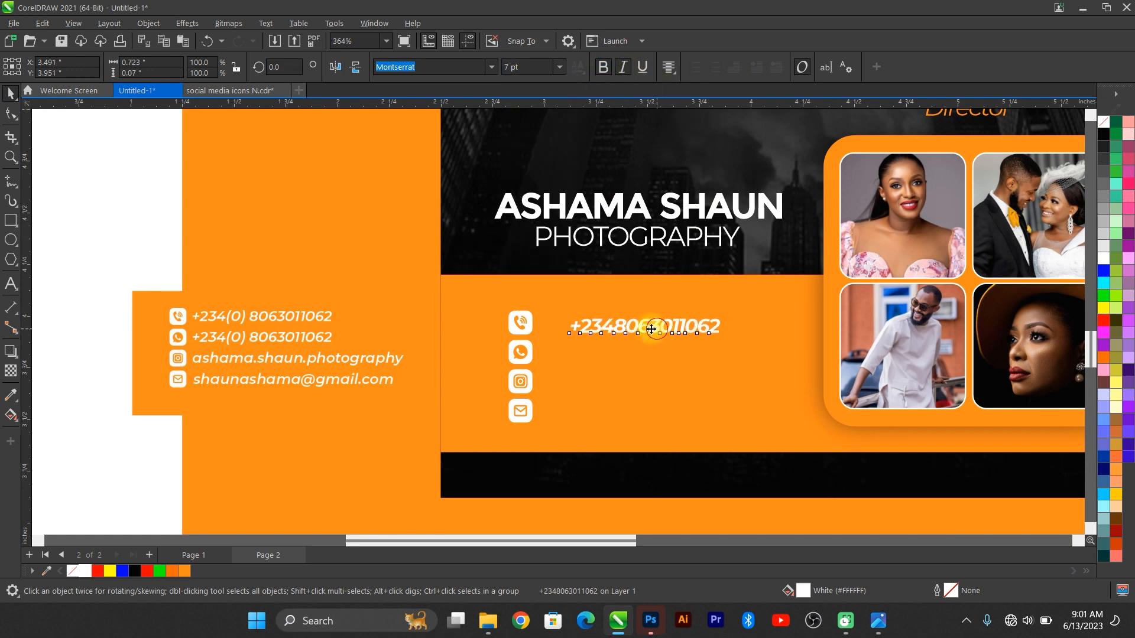
pyautogui.moveTo(655, 330); pyautogui.dragTo(627, 325)
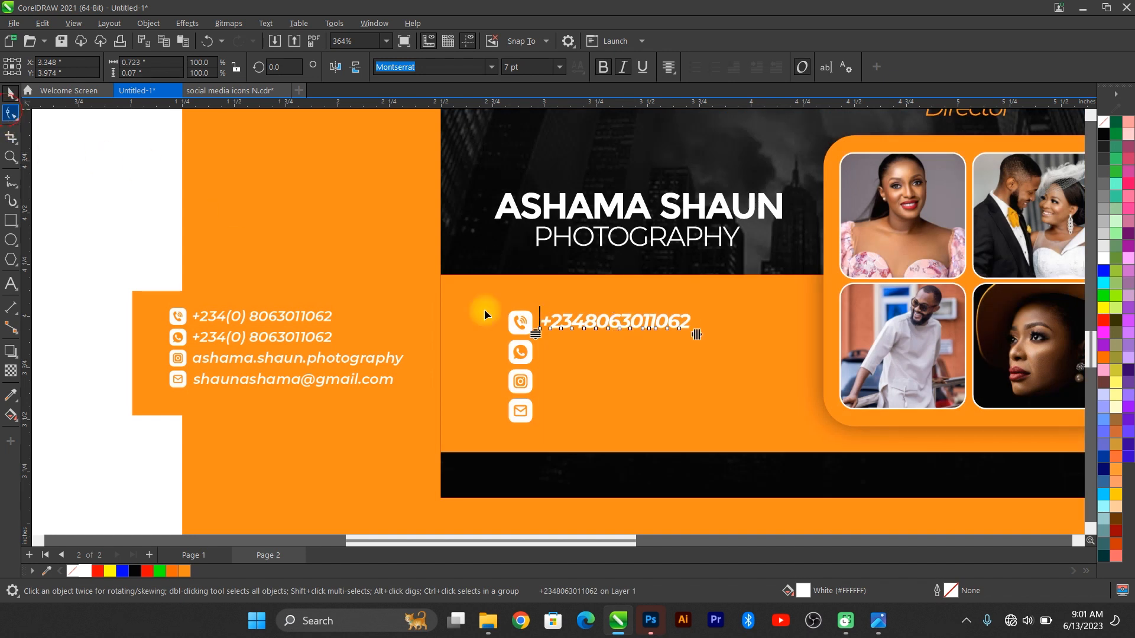
pyautogui.scroll(1, 673, 340)
pyautogui.press('F10')
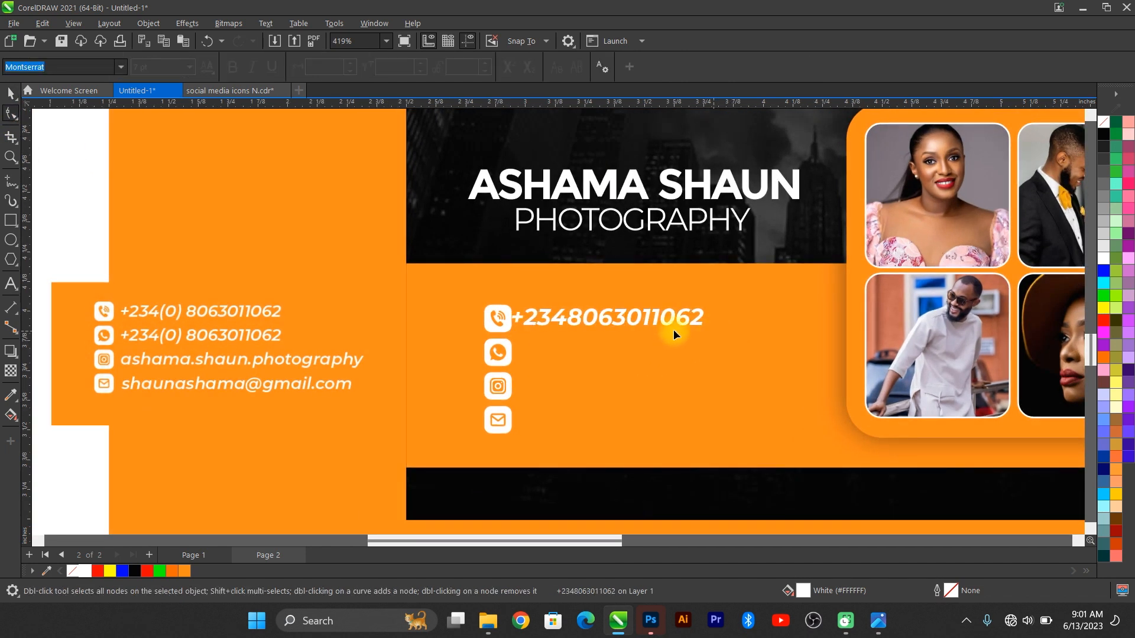
pyautogui.press('space')
pyautogui.click(673, 79)
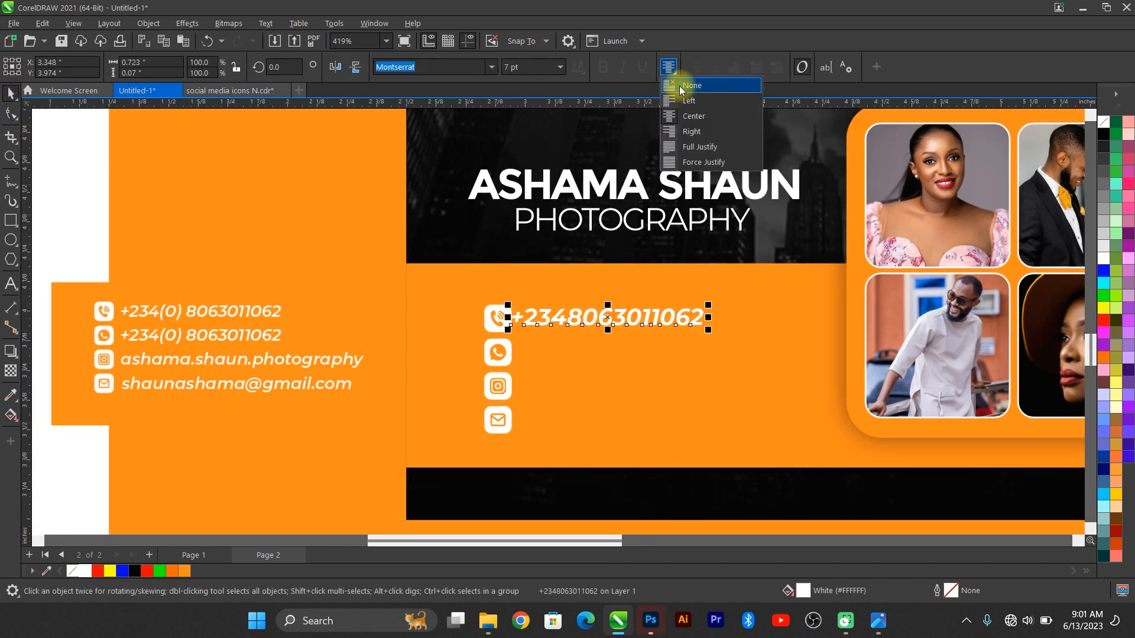
pyautogui.click(679, 88)
pyautogui.press('Right')
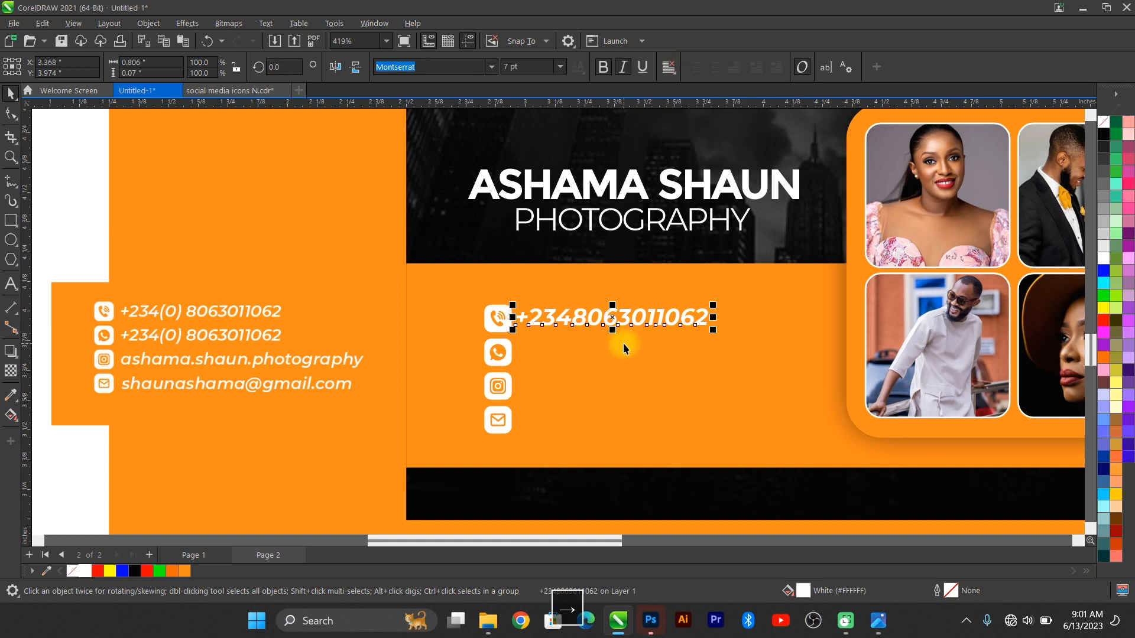
# Step: Duplicate the phone number onto the WhatsApp, Instagram and email icon rows
pyautogui.hotkey('ctrl', 'd')
pyautogui.moveTo(659, 254); pyautogui.dragTo(602, 349)
pyautogui.hotkey('ctrl', 'd')
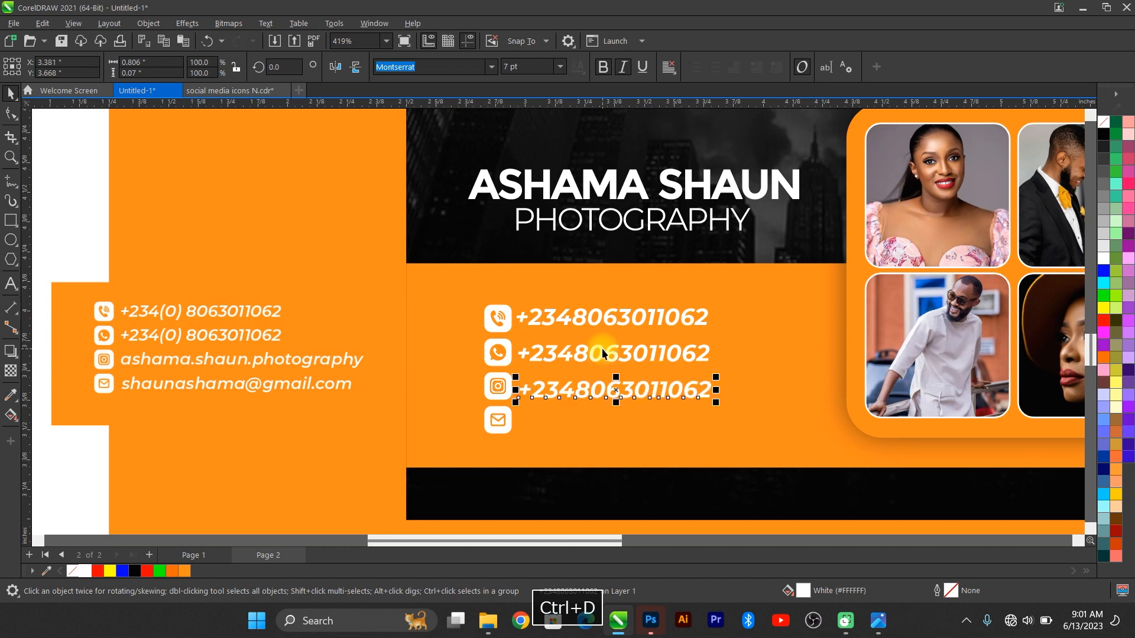
pyautogui.hotkey('ctrl', 'd')
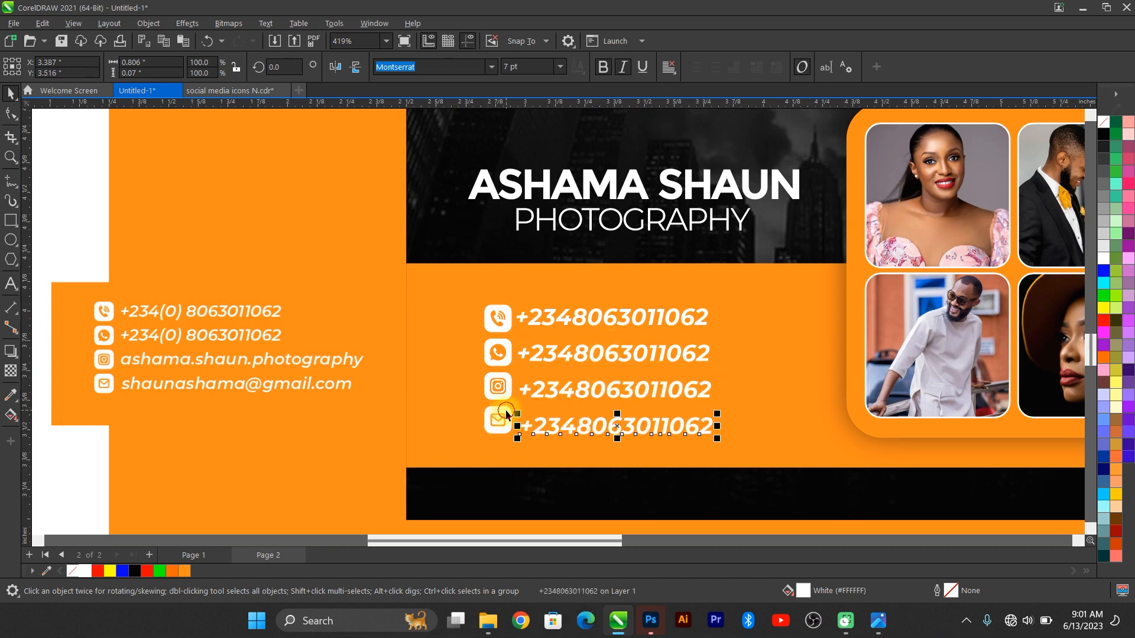
pyautogui.keyDown('shift'); pyautogui.click(491, 420); pyautogui.keyUp('shift')
# Step: Align the email, Instagram and WhatsApp row numbers with their icons
pyautogui.press('e')
pyautogui.keyDown('shift'); pyautogui.click(505, 386); pyautogui.keyUp('shift')
pyautogui.press('e')
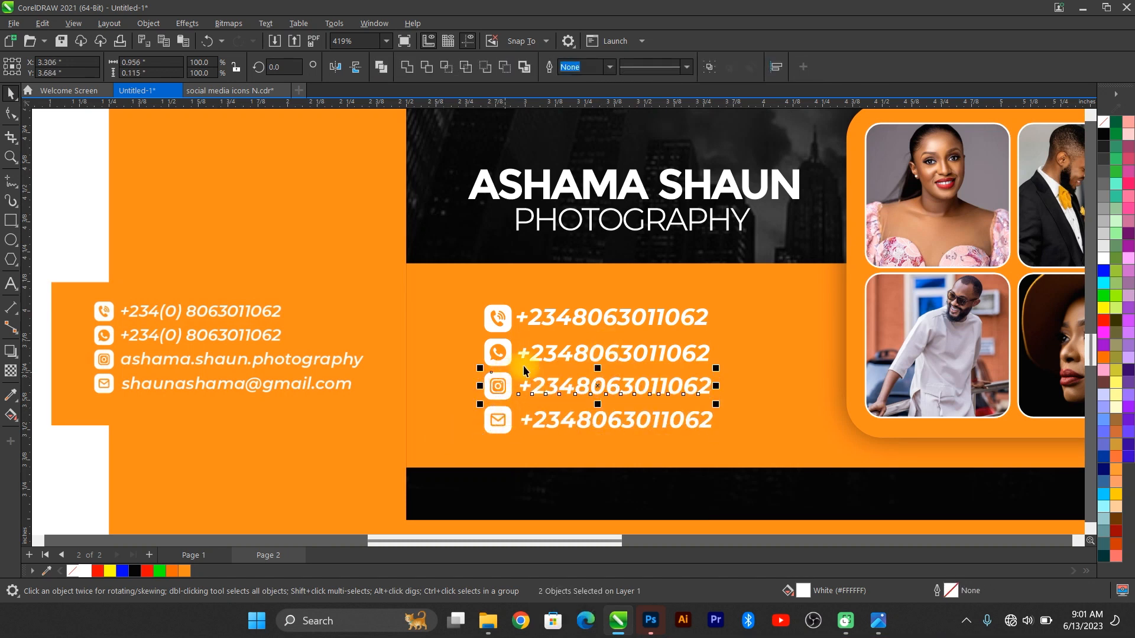
pyautogui.click(538, 358)
pyautogui.keyDown('shift'); pyautogui.click(498, 352); pyautogui.keyUp('shift')
pyautogui.press('e')
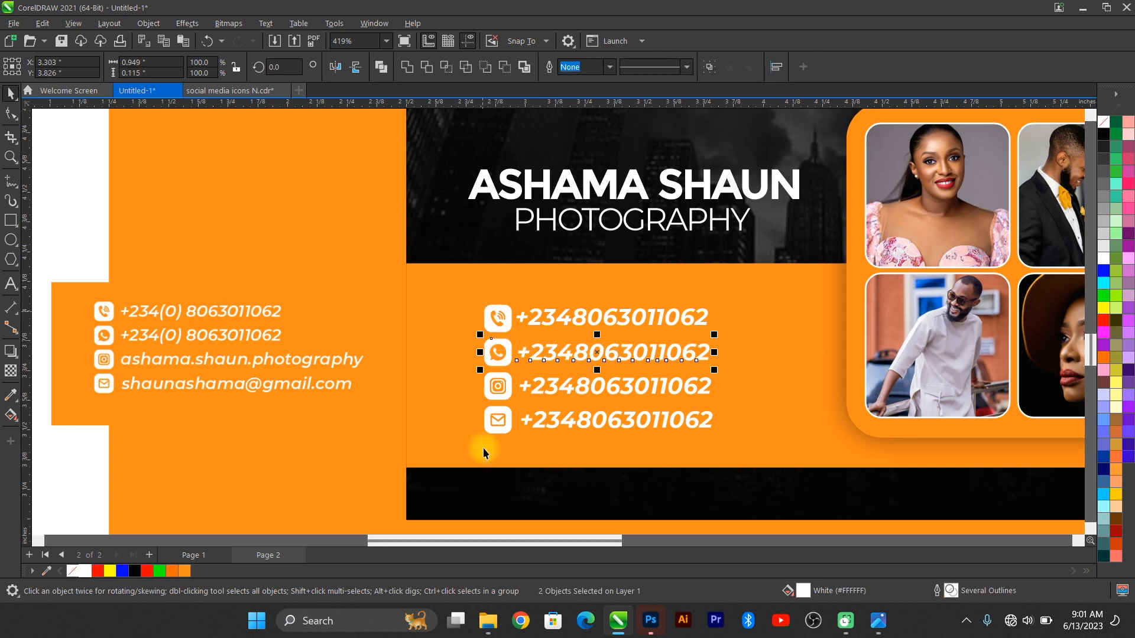
# Step: Retype the Instagram row as the photography handle and the email row as the e-mail address
pyautogui.click(535, 389)
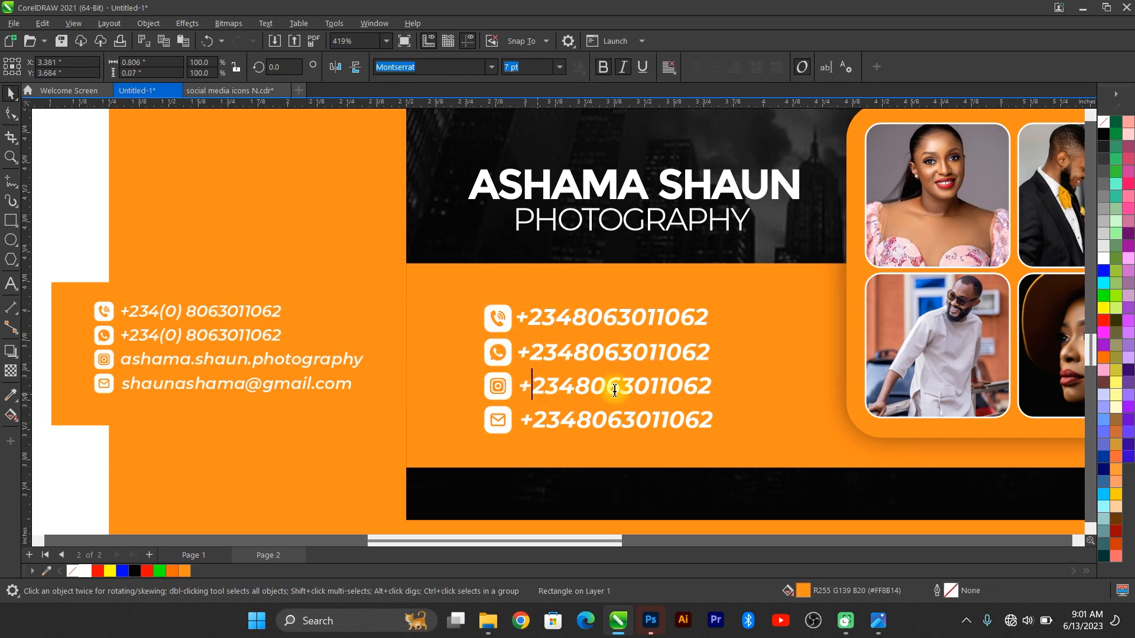
pyautogui.hotkey('ctrl', 'a')
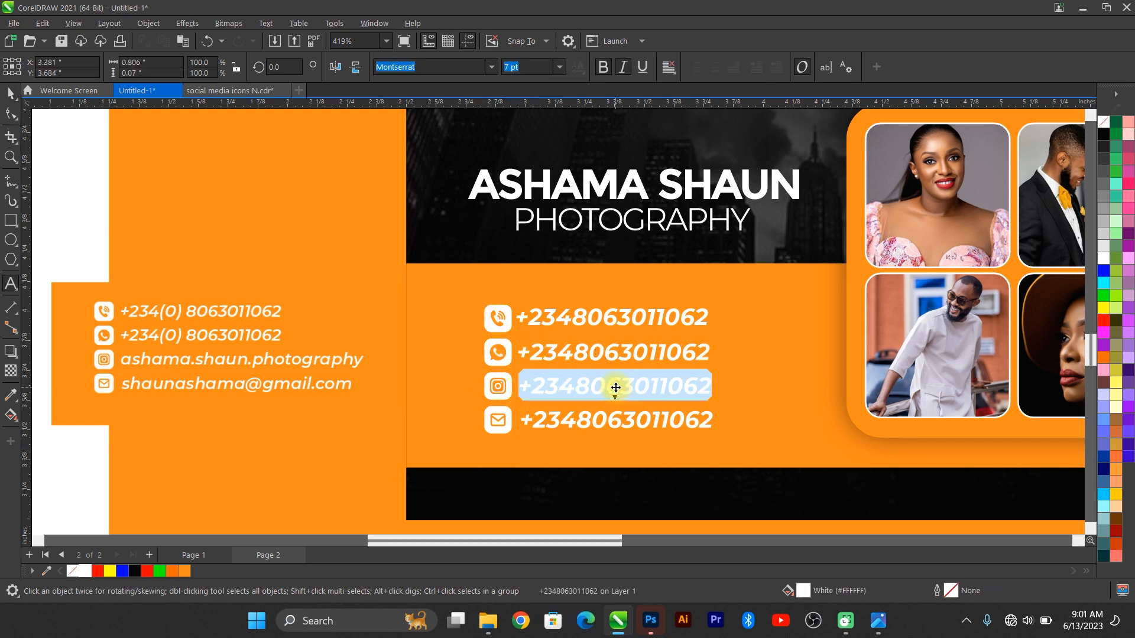
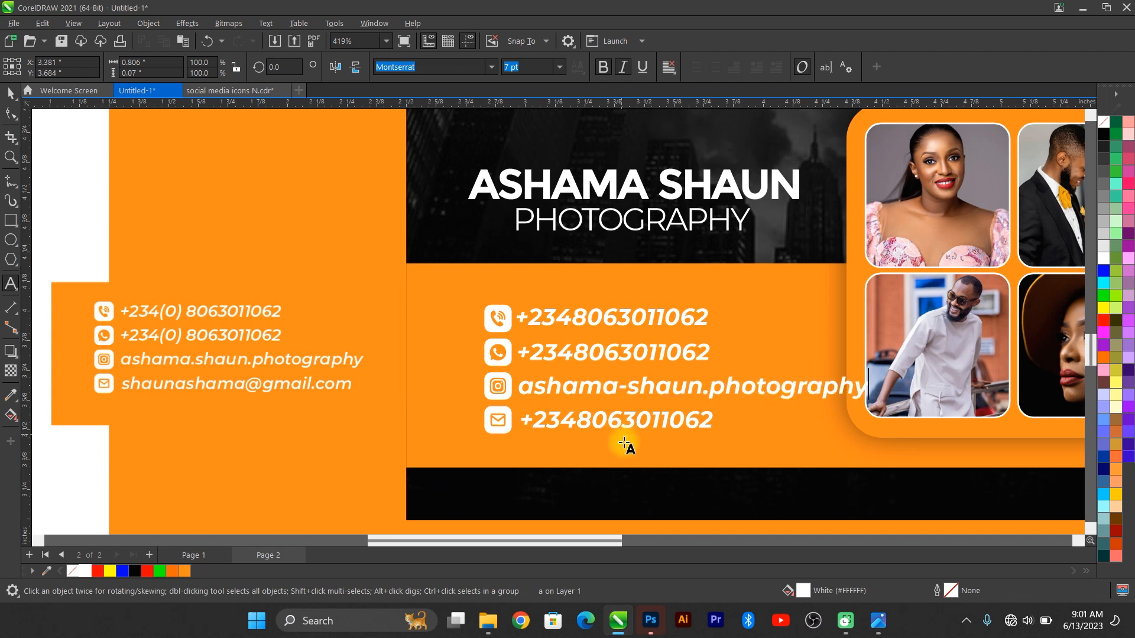
pyautogui.click(608, 419)
pyautogui.hotkey('ctrl', 'a')
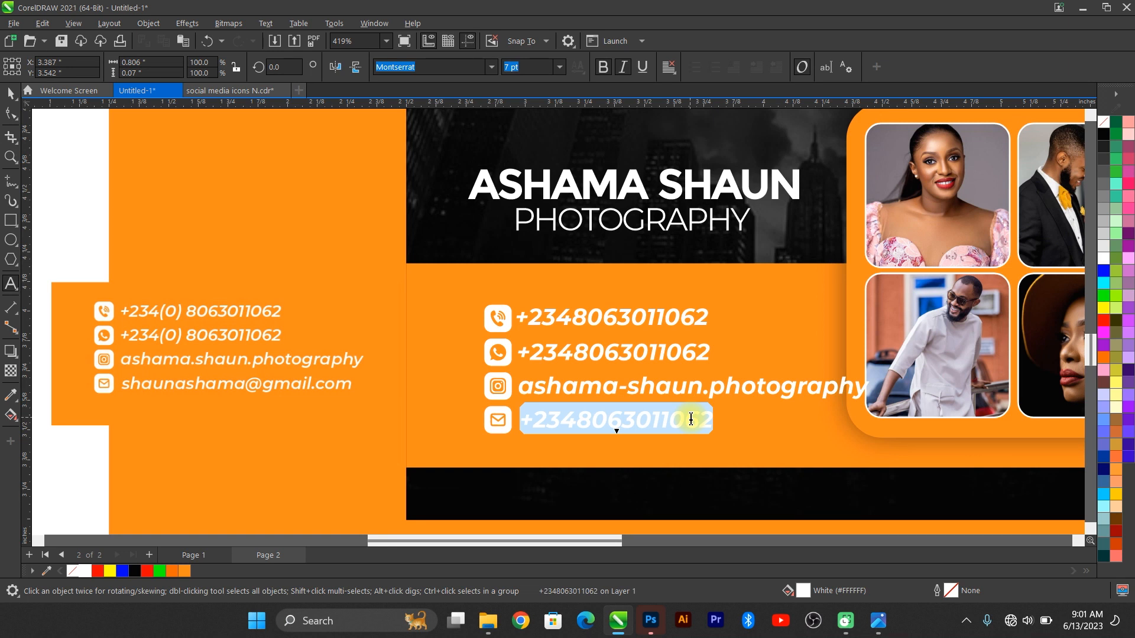
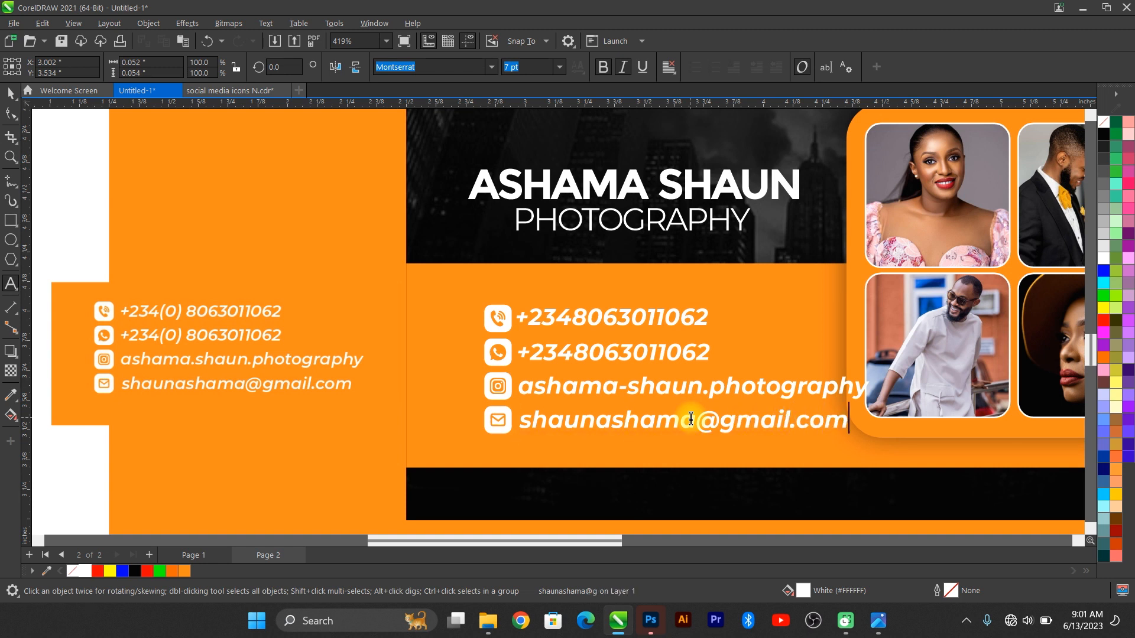
pyautogui.click(11, 93)
# Step: Delete the old left-side contact block from the back card
pyautogui.click(244, 323)
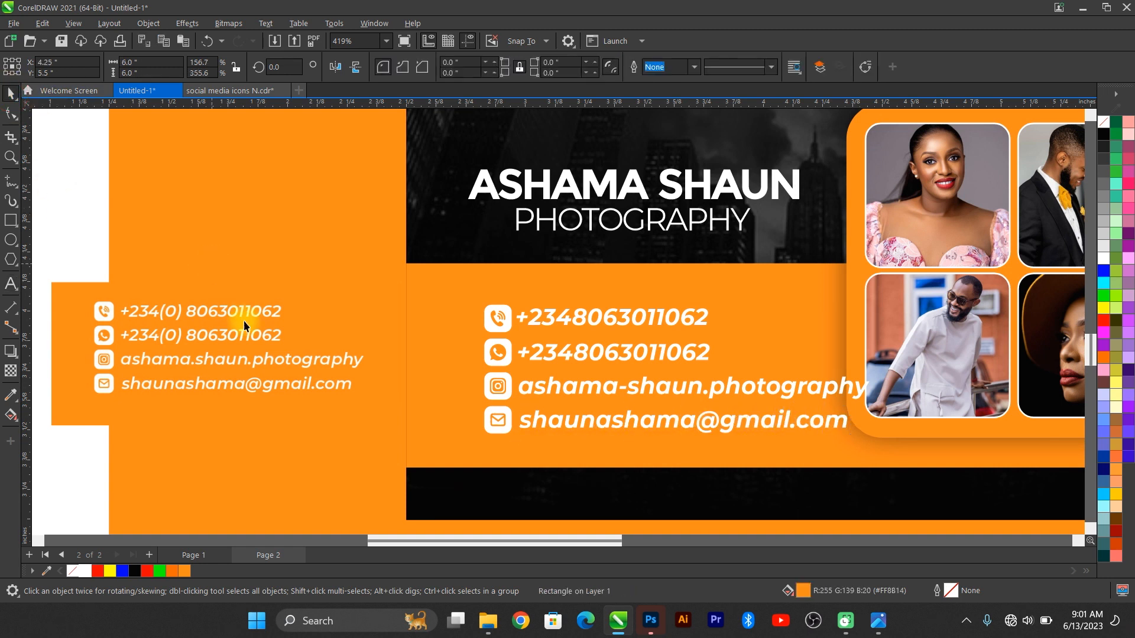
pyautogui.click(243, 322)
pyautogui.press('Delete')
pyautogui.press('F4')
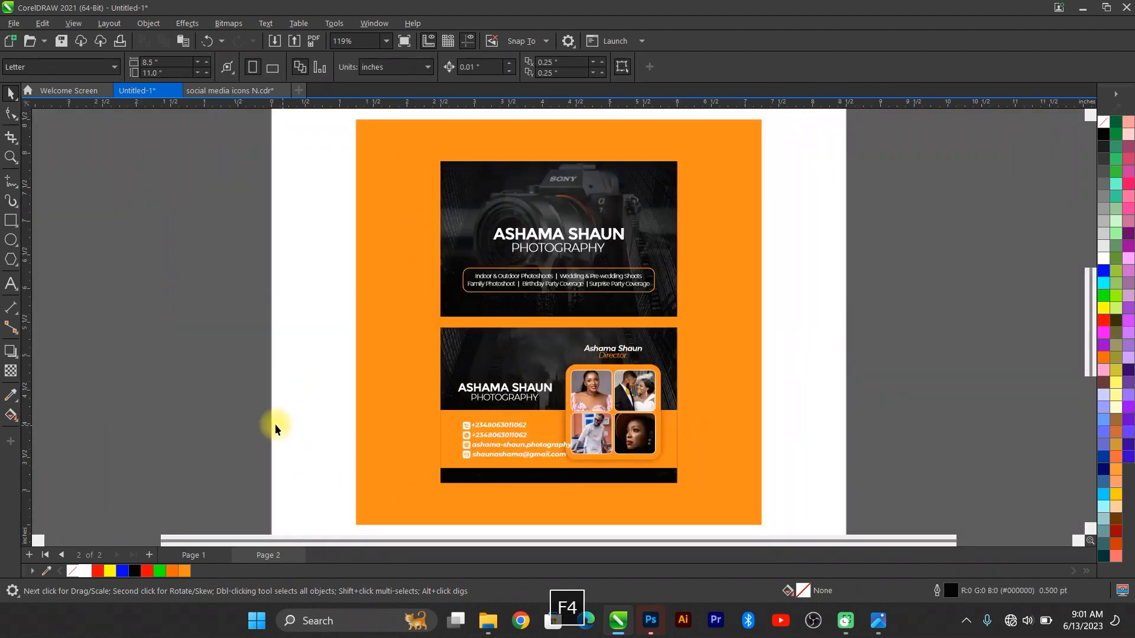
# Step: Shrink and group the contact list, left-align it with the name heading, and nudge it up
pyautogui.moveTo(275, 424); pyautogui.dragTo(590, 469)
pyautogui.scroll(2, 586, 468)
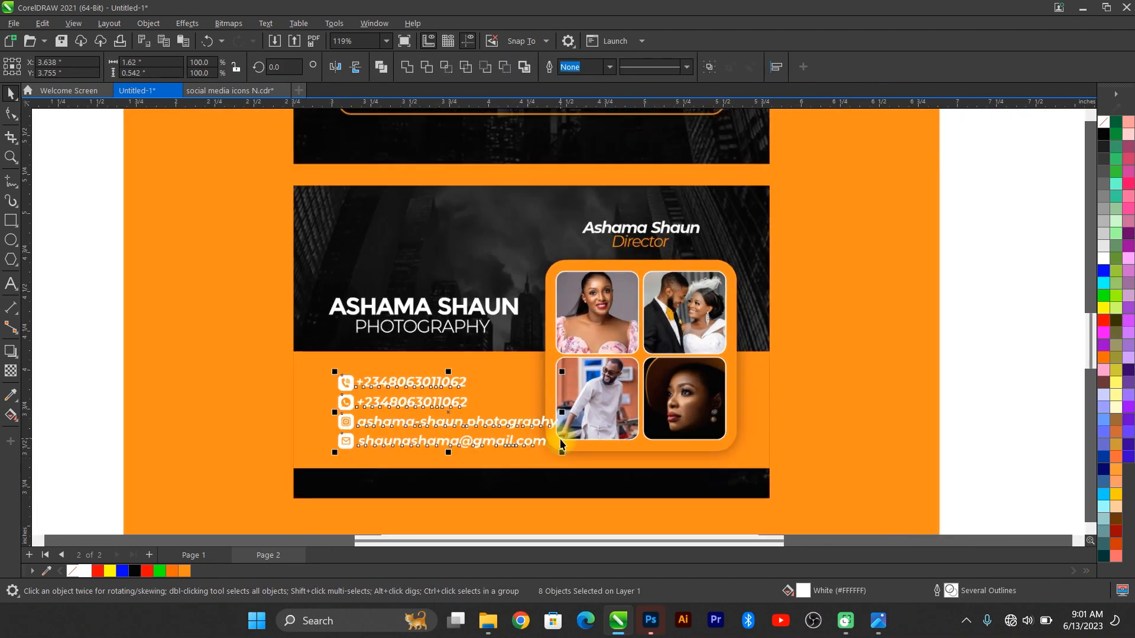
pyautogui.scroll(1, 561, 444)
pyautogui.moveTo(550, 364); pyautogui.dragTo(542, 361)
pyautogui.hotkey('ctrl', 'g')
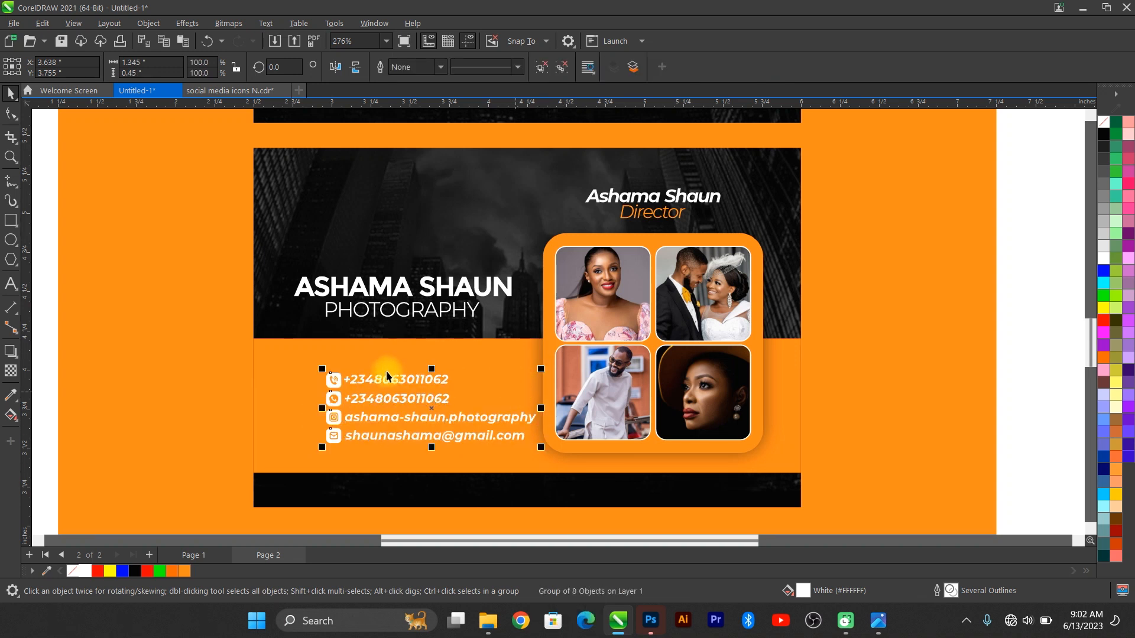
pyautogui.keyDown('shift'); pyautogui.click(325, 288); pyautogui.keyUp('shift')
pyautogui.press('l')
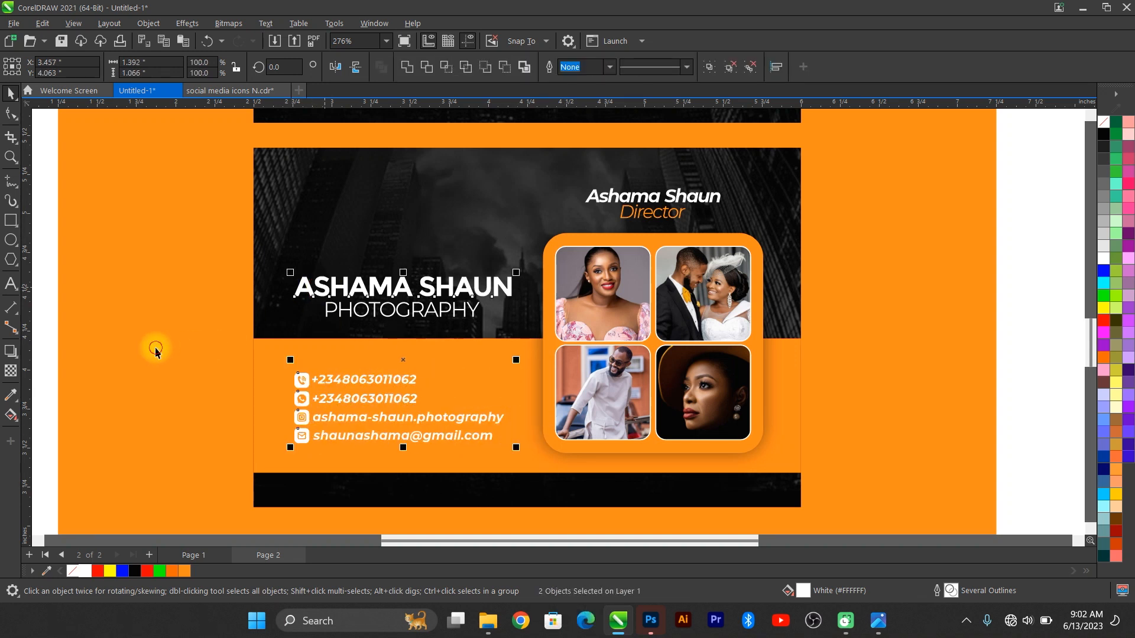
pyautogui.click(334, 376)
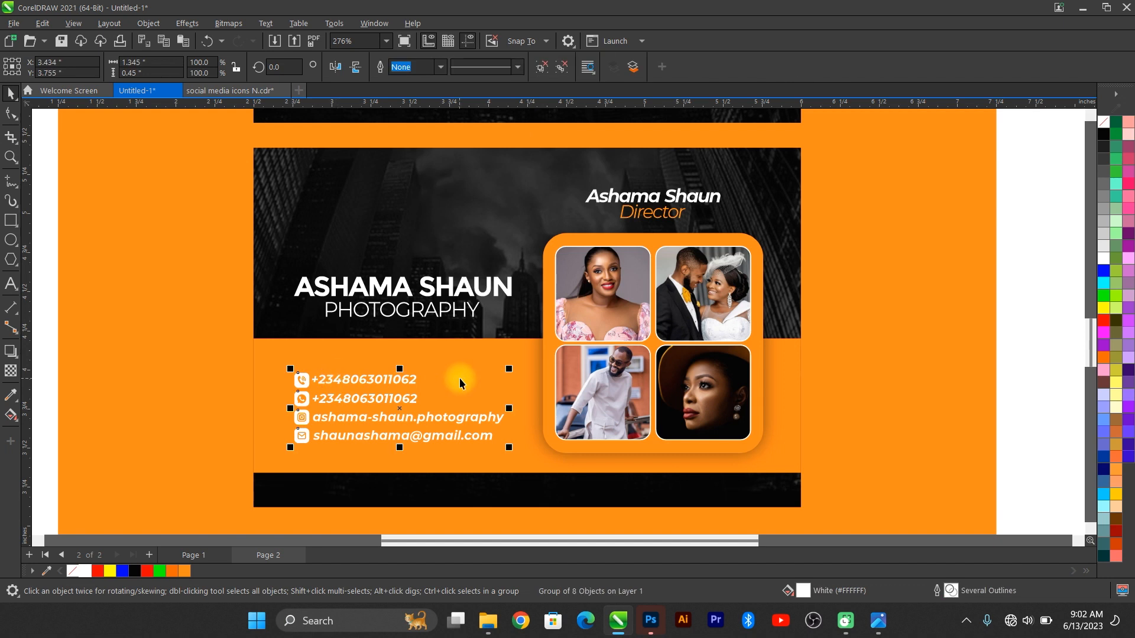
pyautogui.press('Up')
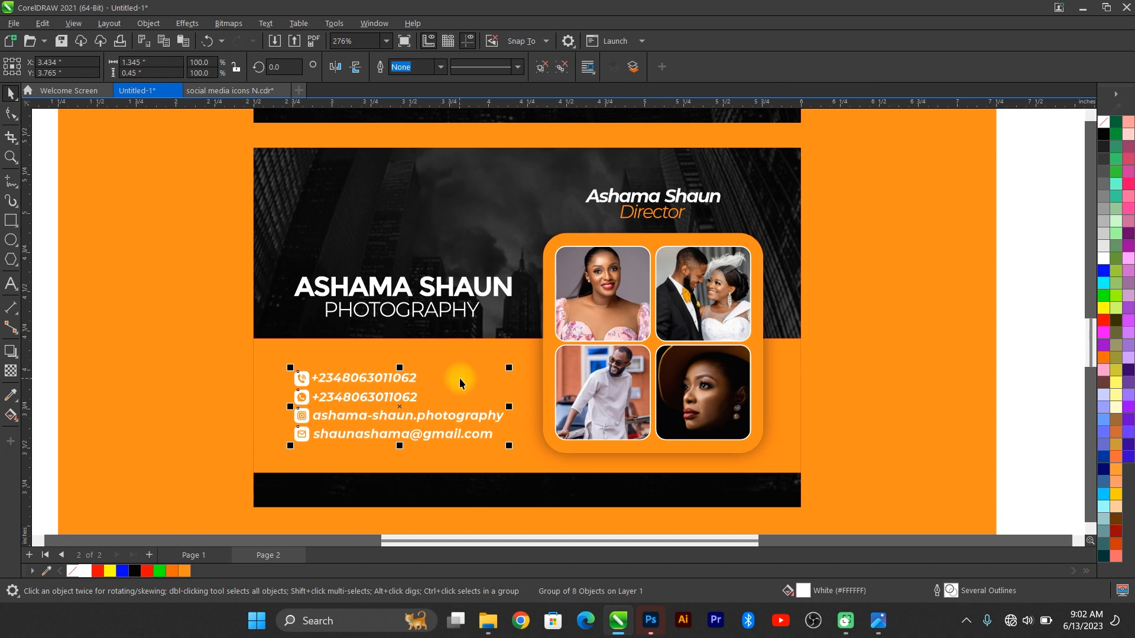
# Step: Group the top card's parts, then group both cards together
pyautogui.hotkey('shift', 'F4')
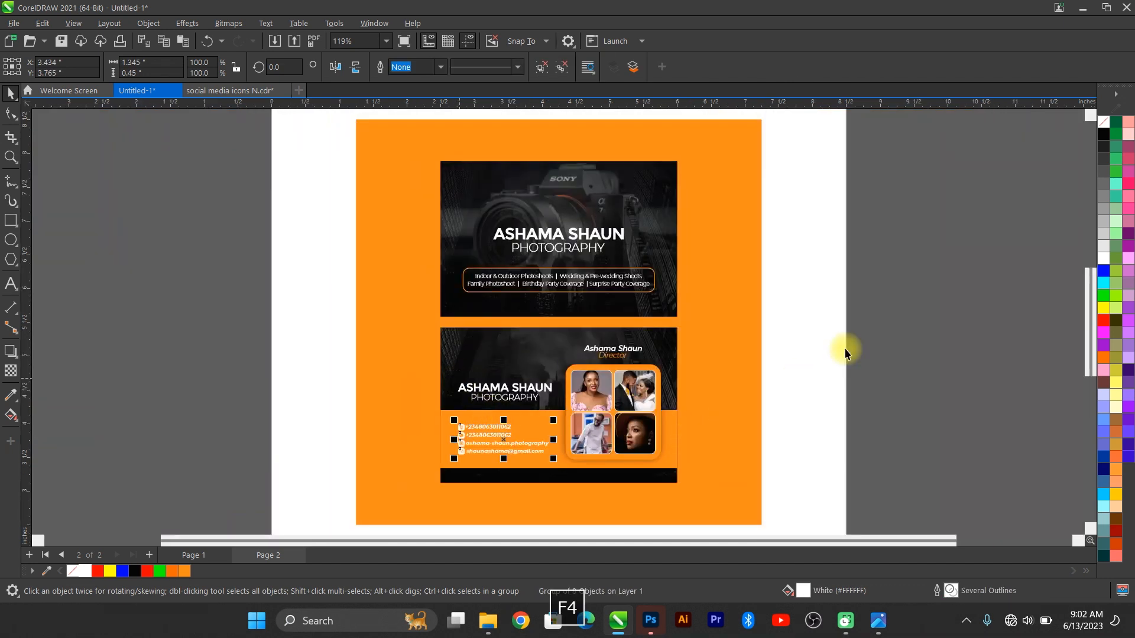
pyautogui.click(767, 346)
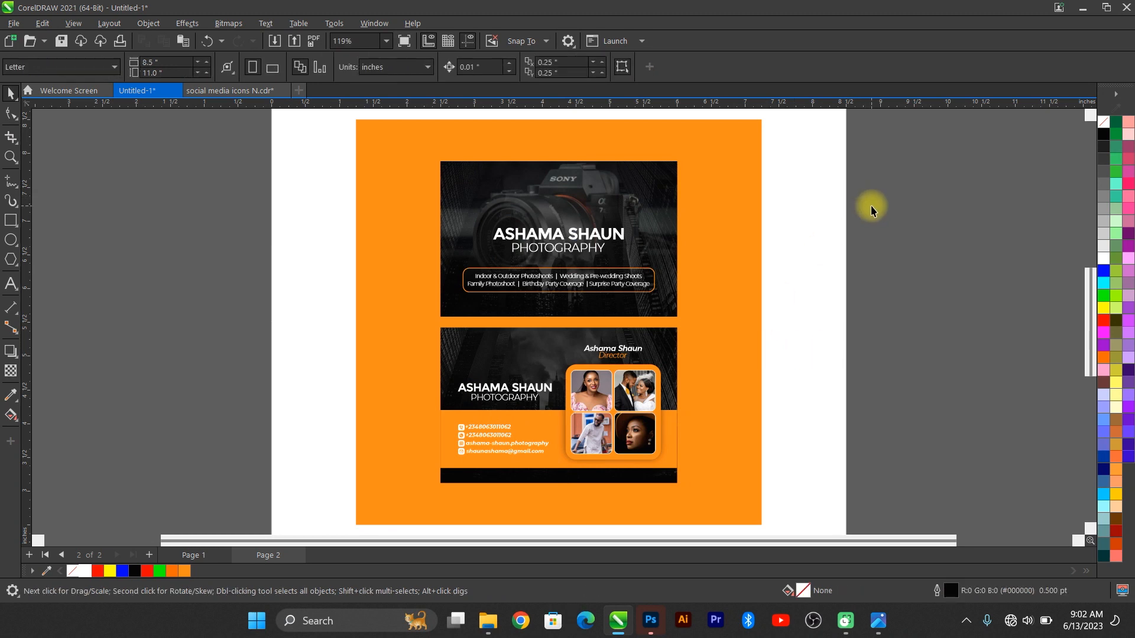
pyautogui.moveTo(871, 140); pyautogui.dragTo(415, 338)
pyautogui.hotkey('ctrl', 'g')
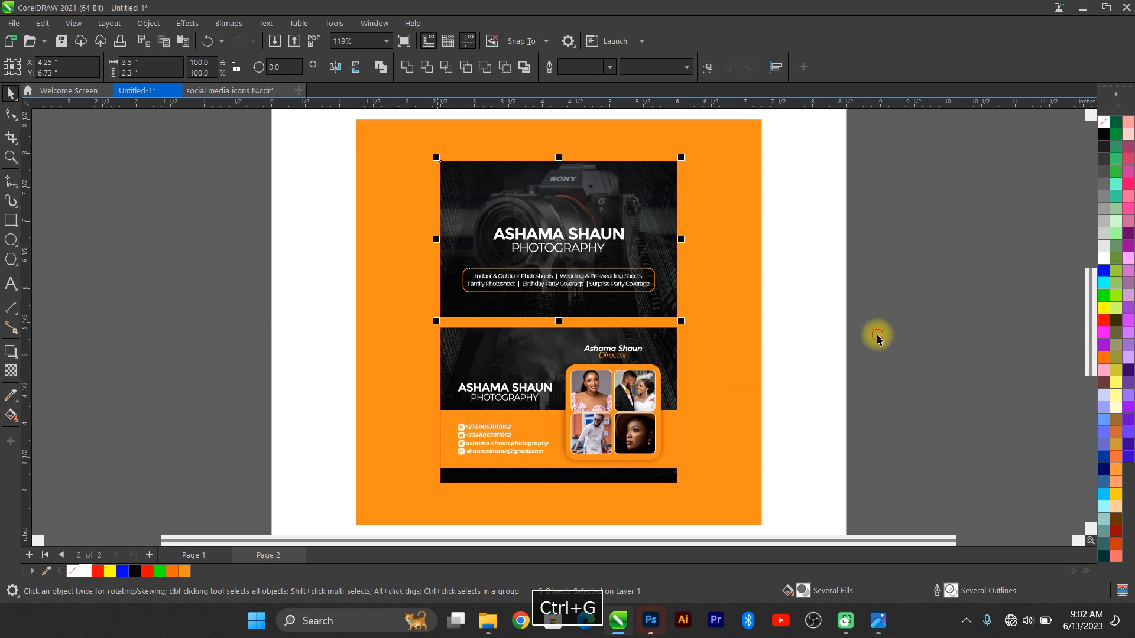
pyautogui.moveTo(875, 323); pyautogui.dragTo(315, 502)
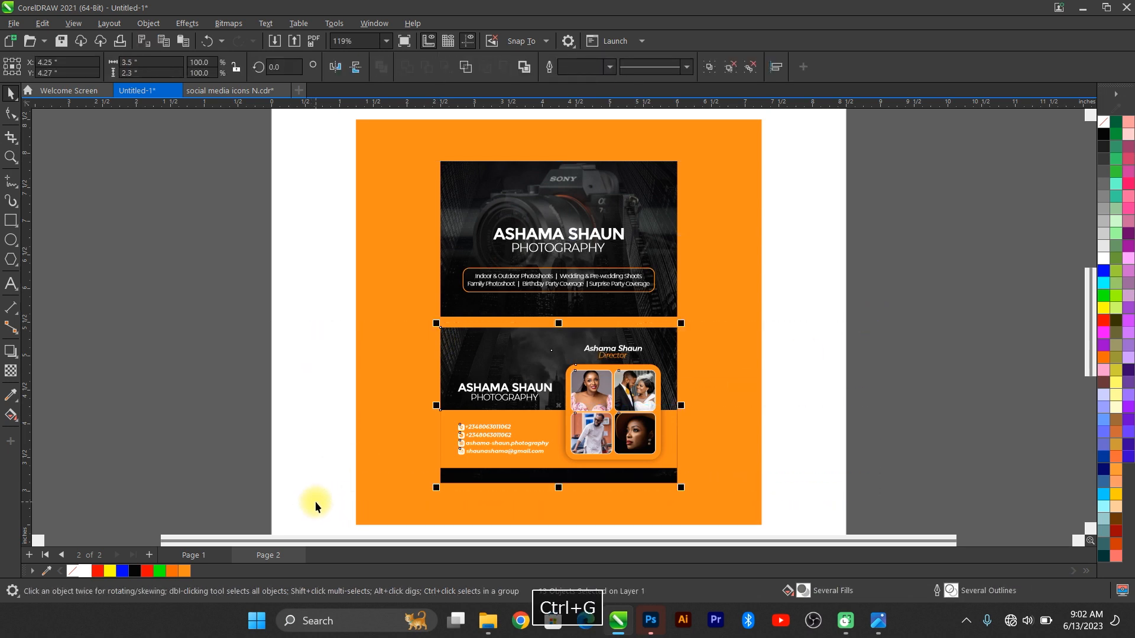
pyautogui.keyDown('shift'); pyautogui.click(555, 266); pyautogui.keyUp('shift')
pyautogui.hotkey('ctrl', 'g')
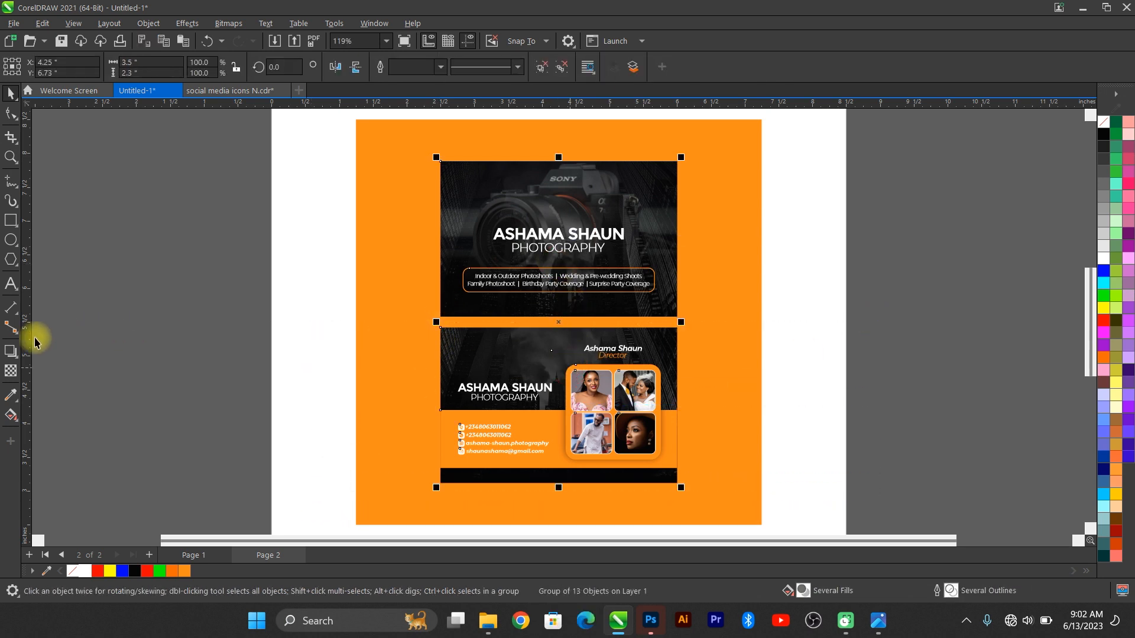
# Step: Add a drop shadow beneath the grouped cards
pyautogui.click(11, 352)
pyautogui.moveTo(568, 479); pyautogui.dragTo(587, 494)
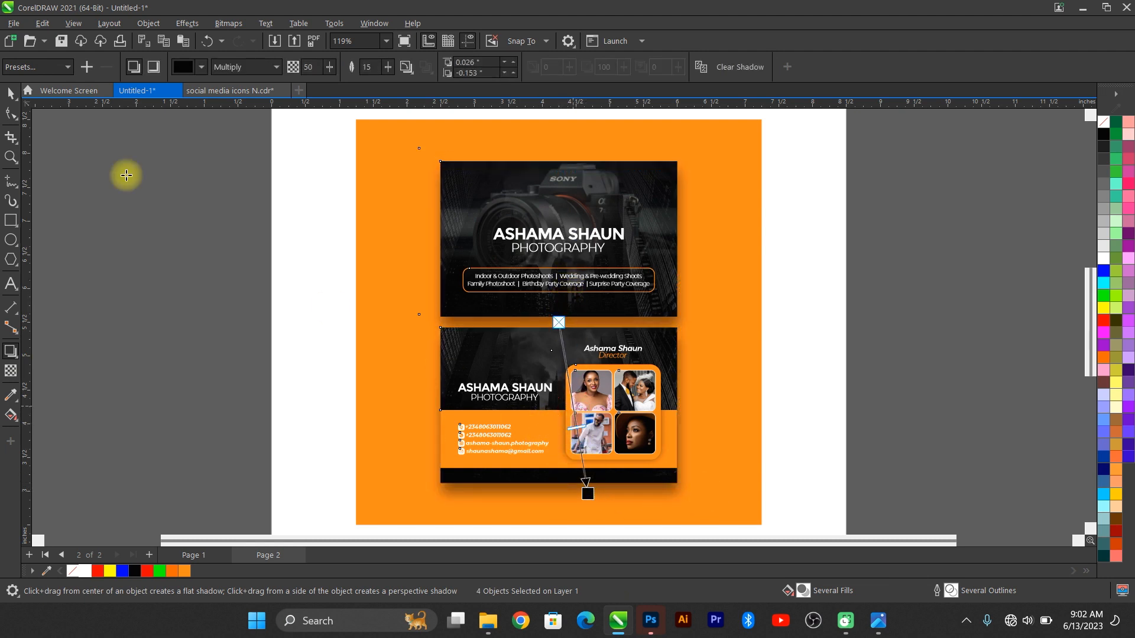
pyautogui.click(11, 94)
pyautogui.click(437, 355)
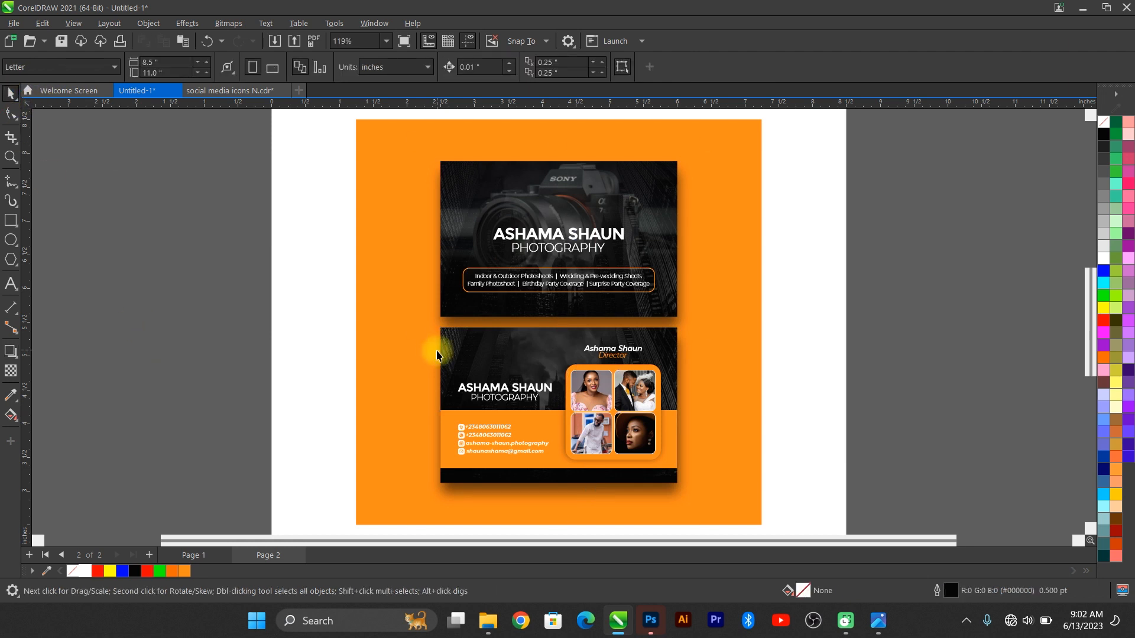